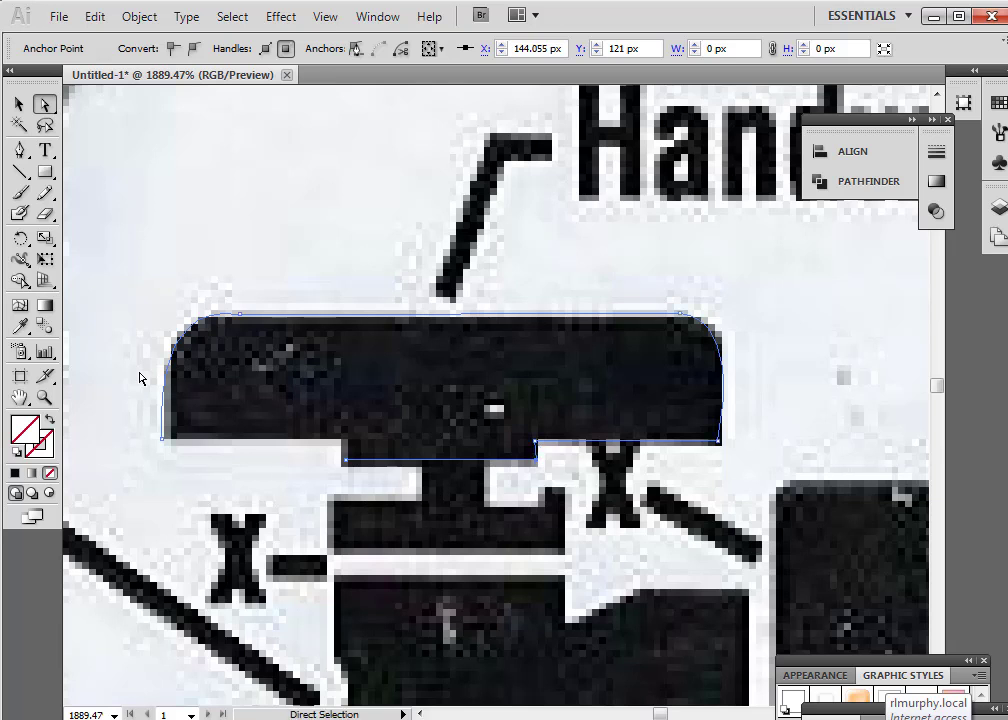
Close the handwheel outline with the Pen tool and align its lower-left inner corner anchor with the traced shape's corner
left_click(19, 150)
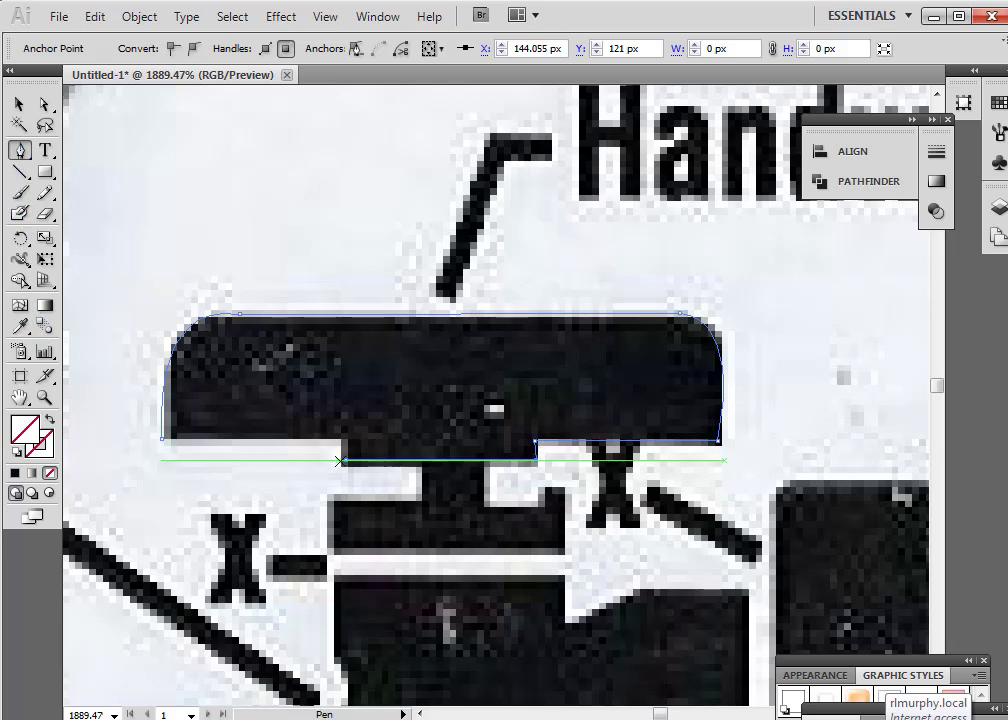
mouse_move(344, 462)
left_mouse_down()
mouse_move(300, 440)
mouse_move(164, 440)
left_mouse_up()
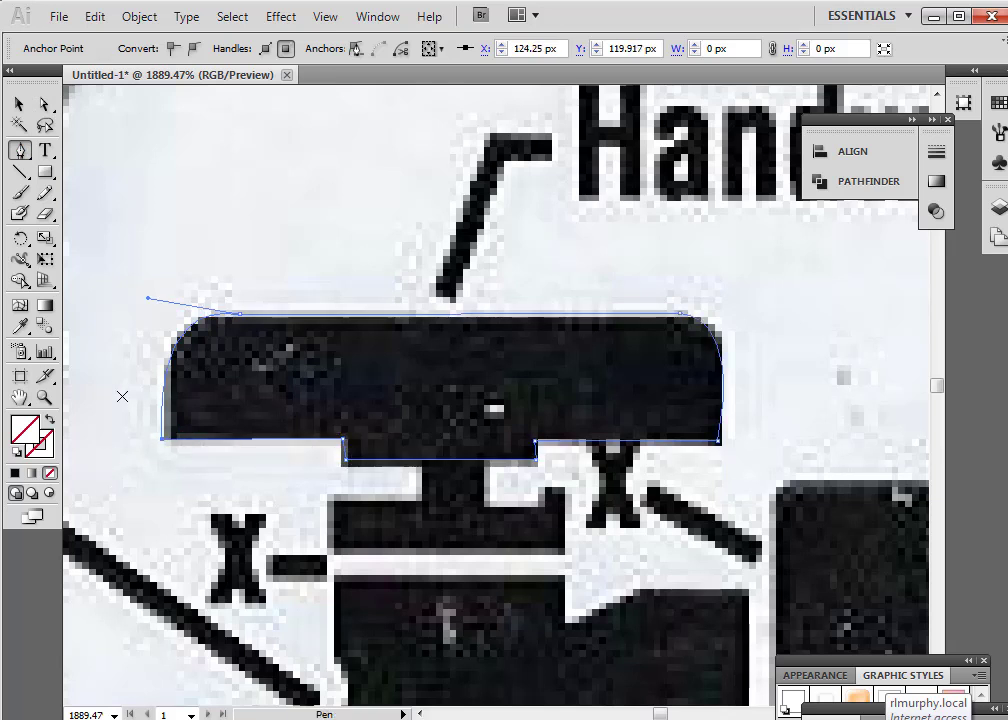
left_click(43, 106)
left_click_drag(343, 442, 350, 440)
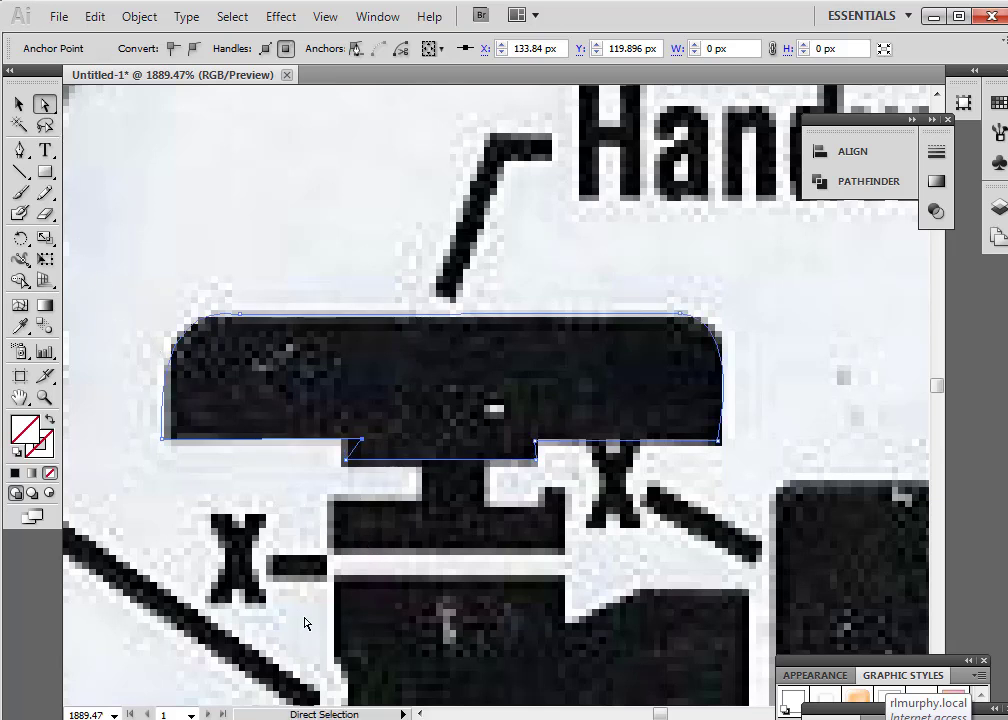
left_click_drag(360, 441, 345, 442)
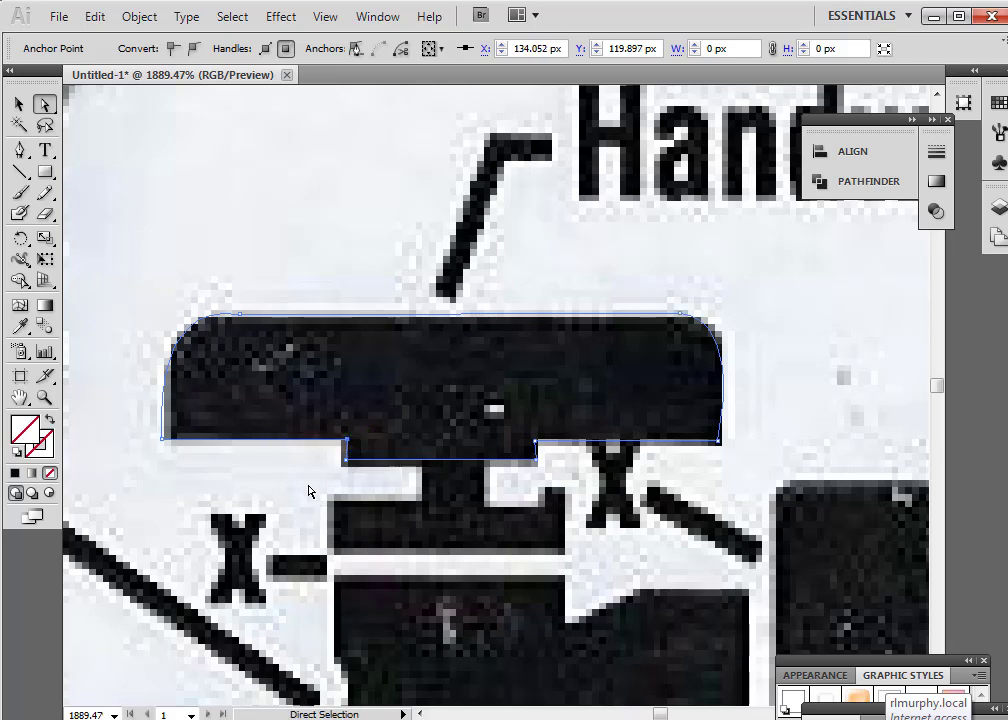
left_click(345, 444)
left_click_drag(345, 444, 345, 442)
left_click(302, 500)
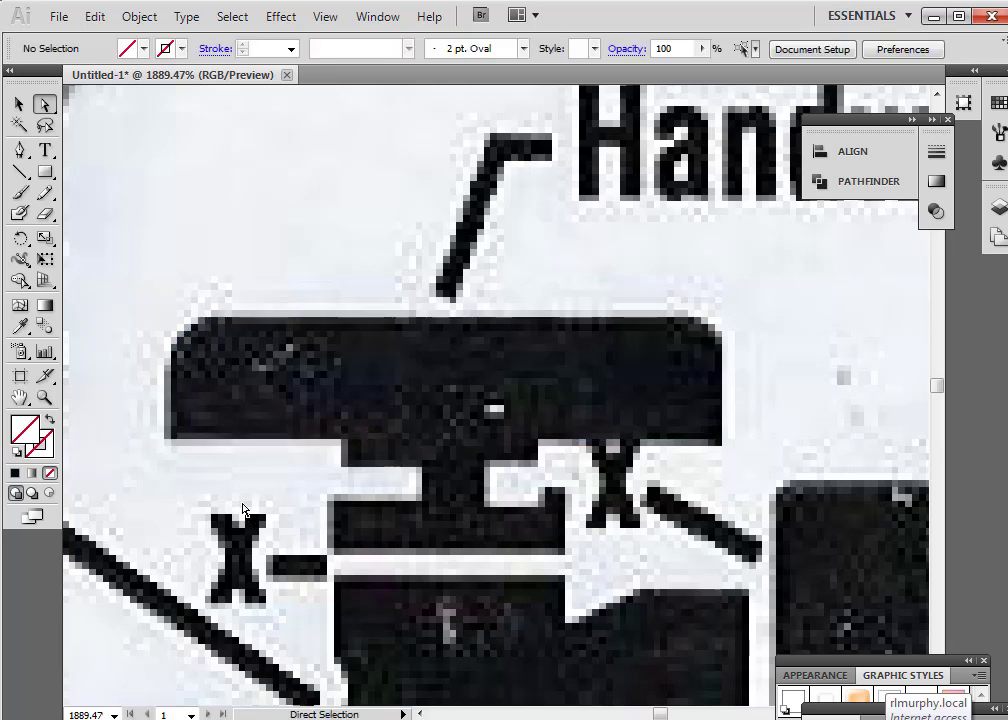
Fill the closed handwheel outline with solid orange
left_click(448, 463)
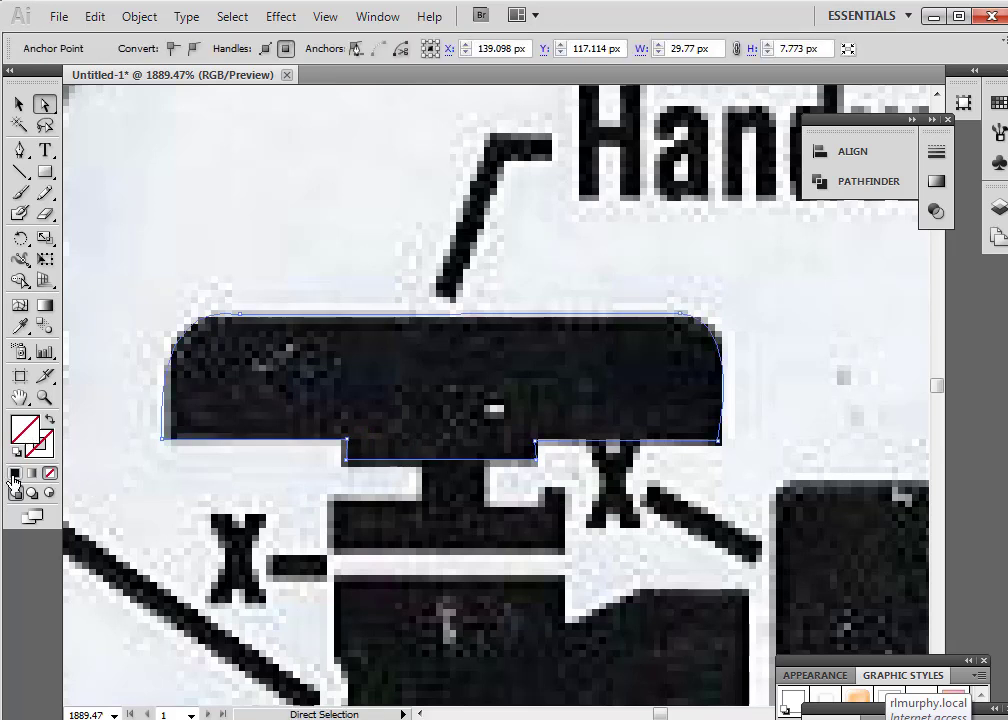
left_click(13, 476)
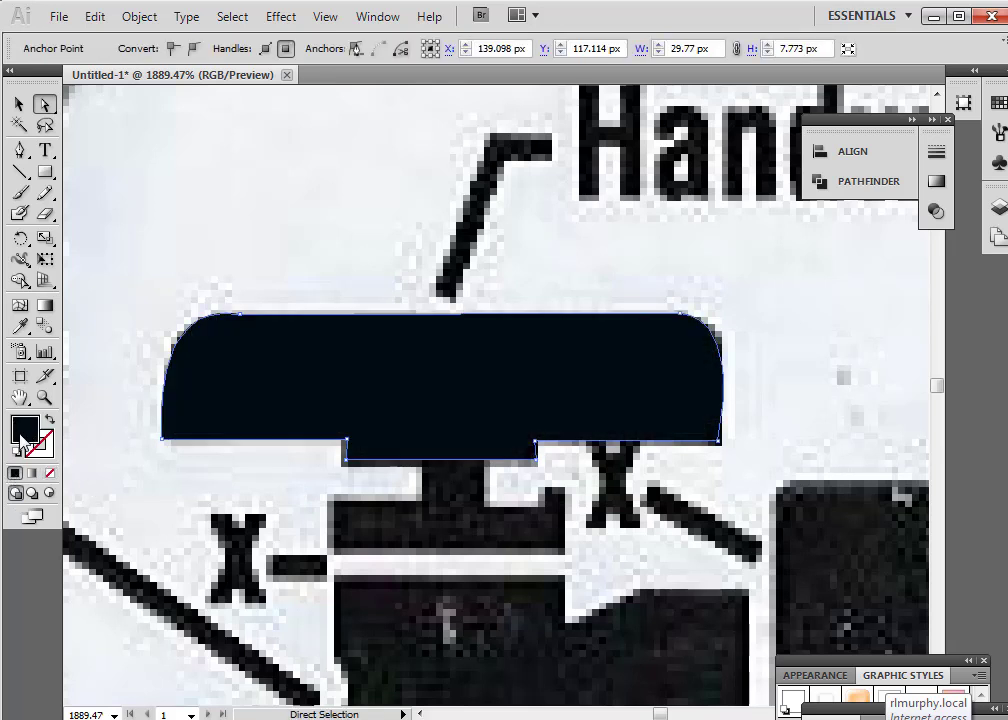
left_click(549, 284)
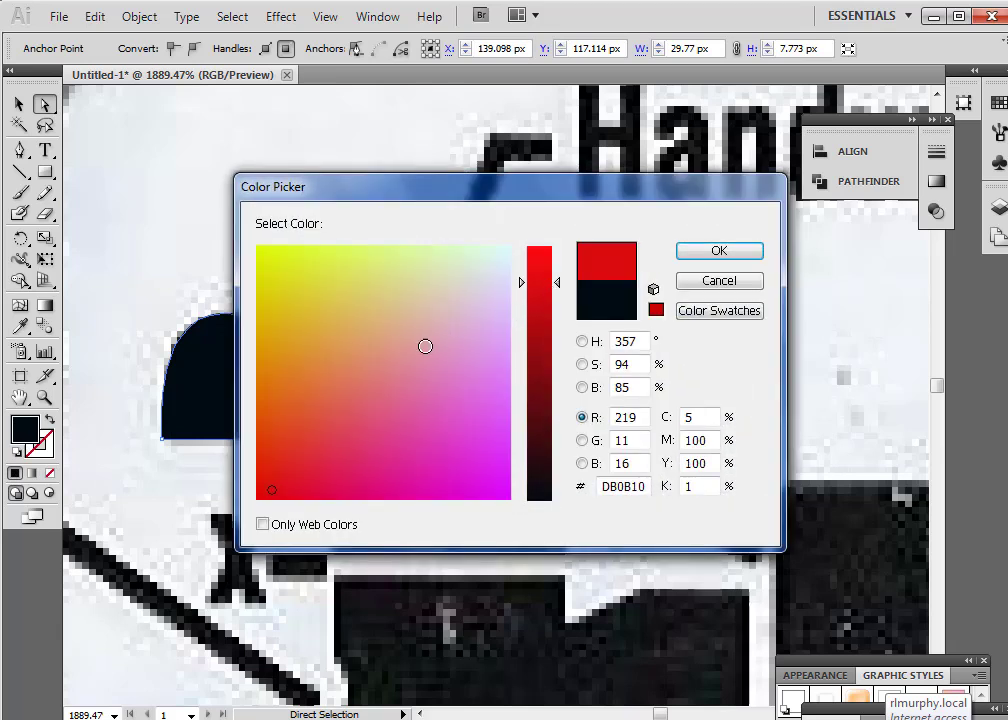
left_click(283, 395)
left_click(706, 253)
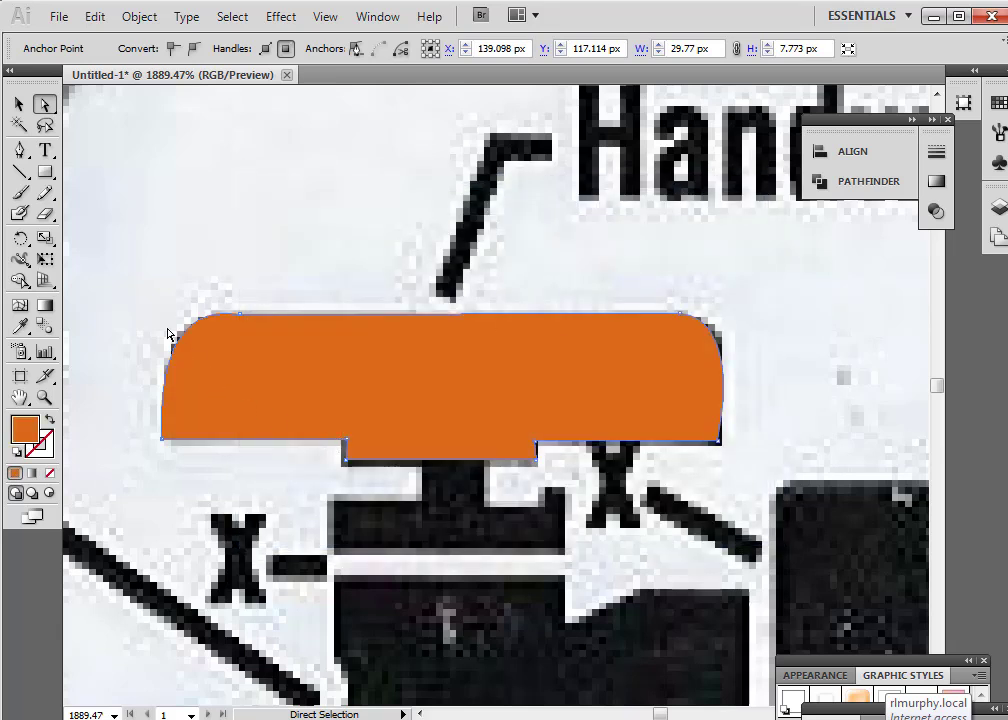
left_click(19, 104)
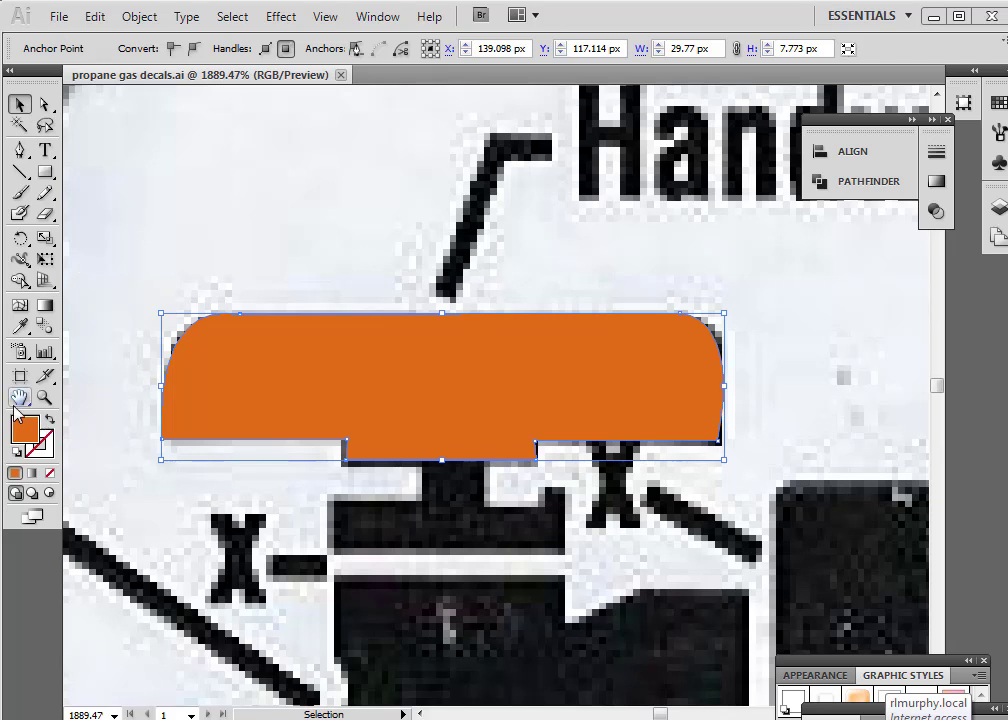
left_click(20, 397)
left_click_drag(500, 559, 398, 422)
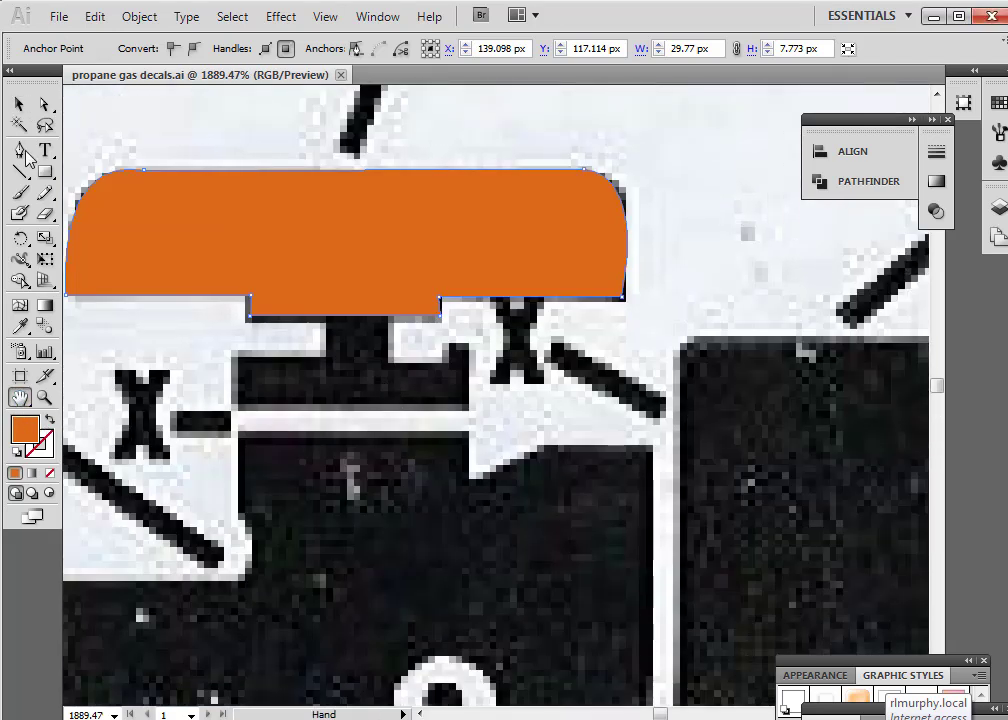
left_click(19, 104)
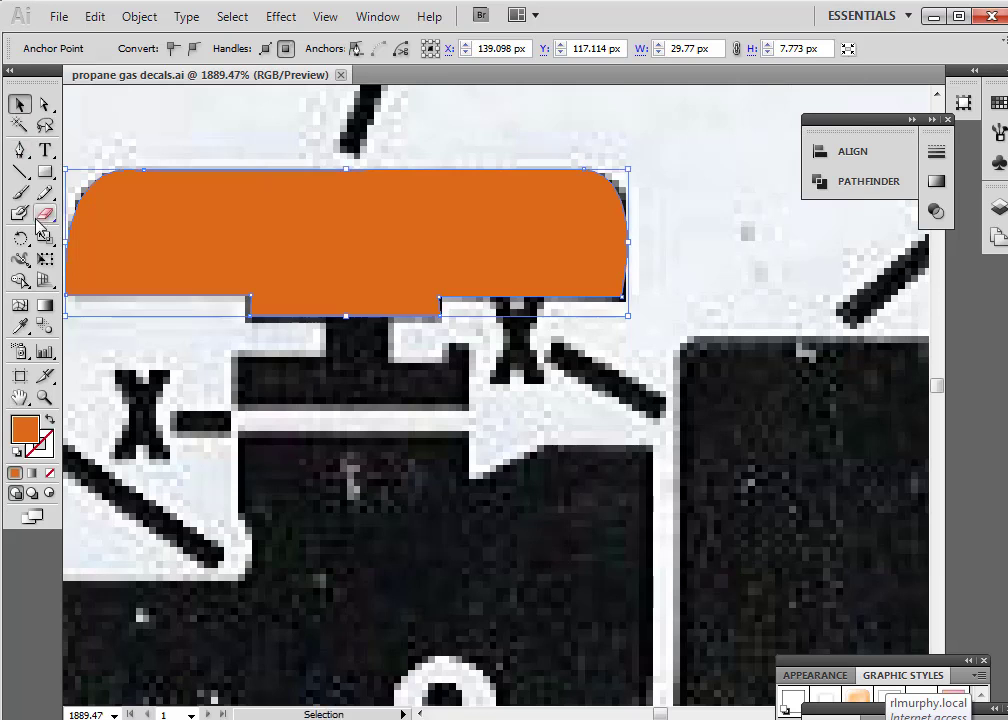
left_click(20, 152)
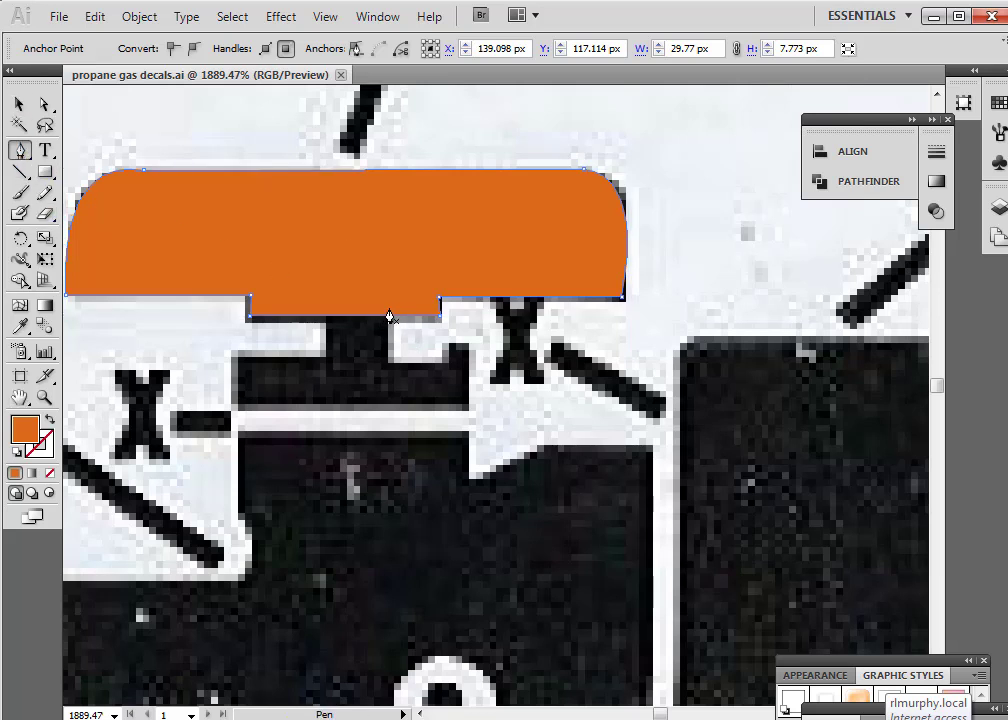
left_click(382, 318)
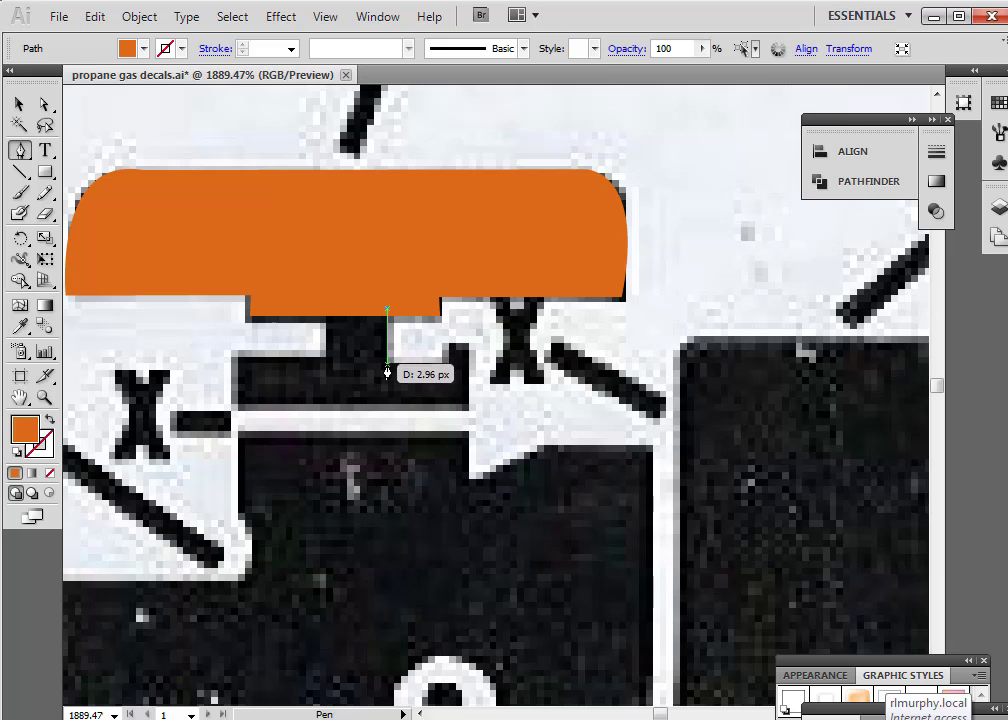
left_click(381, 372)
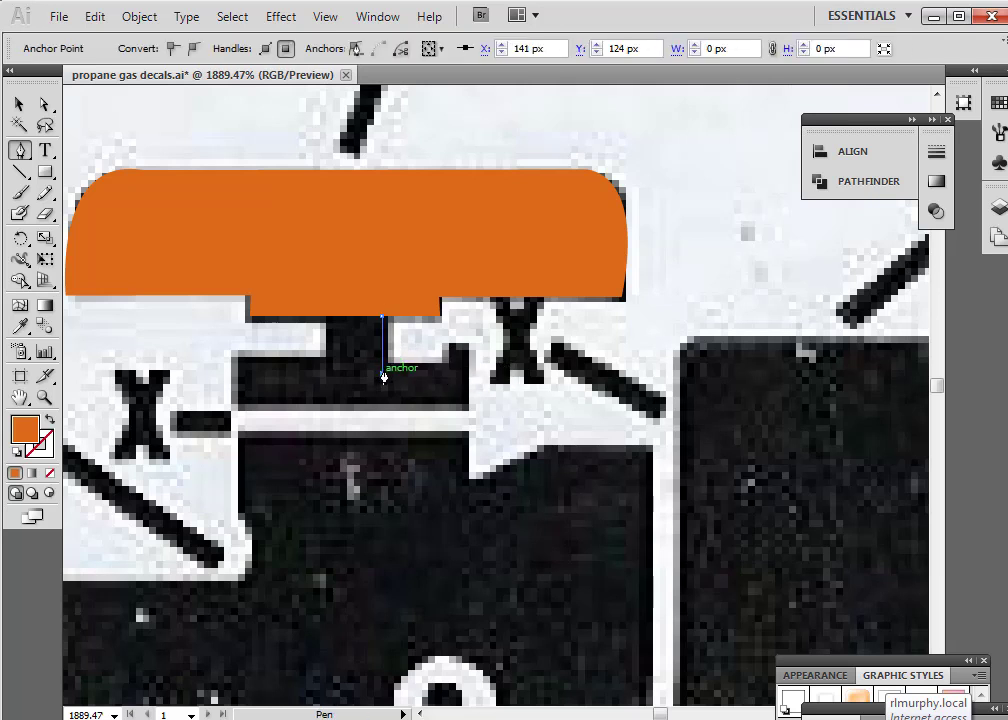
left_click(92, 18)
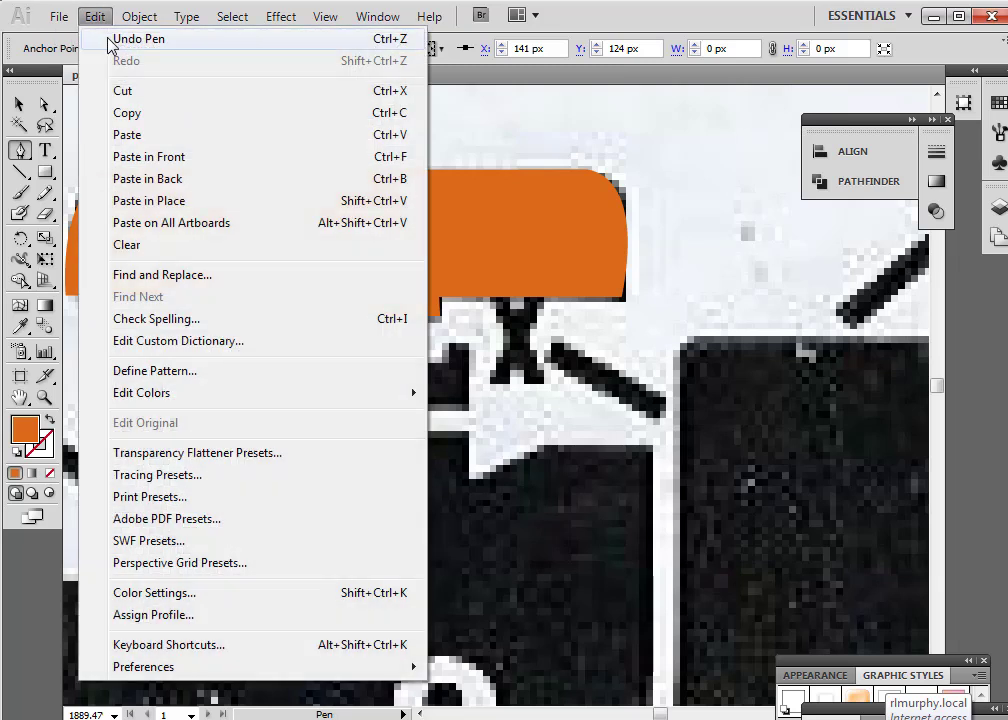
left_click(104, 36)
left_click(393, 345, "ctrl")
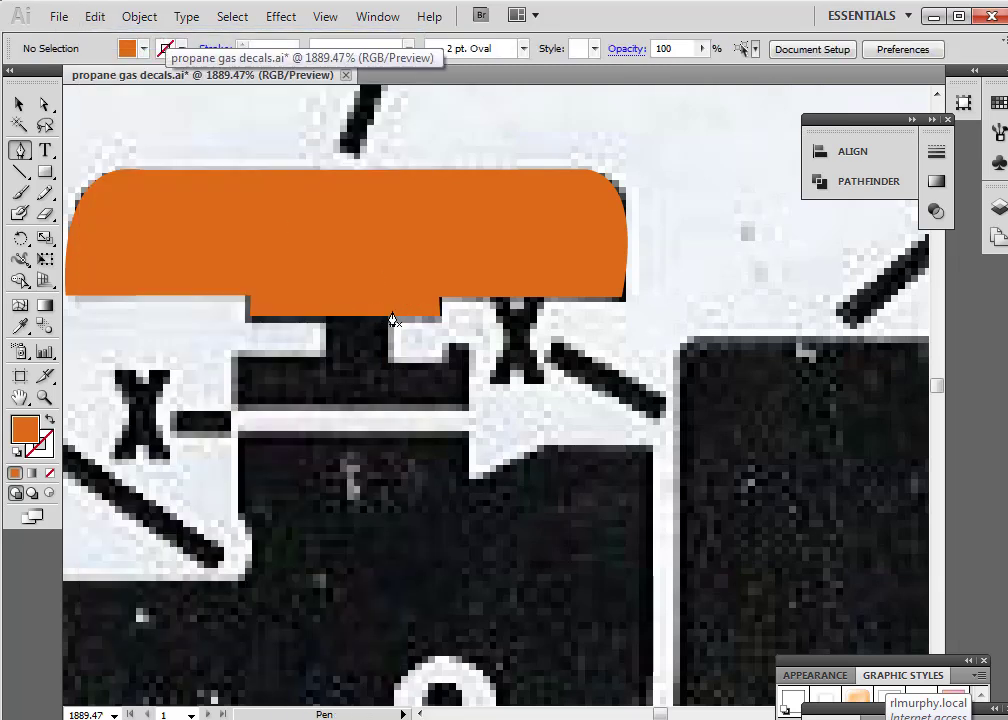
left_click(388, 312)
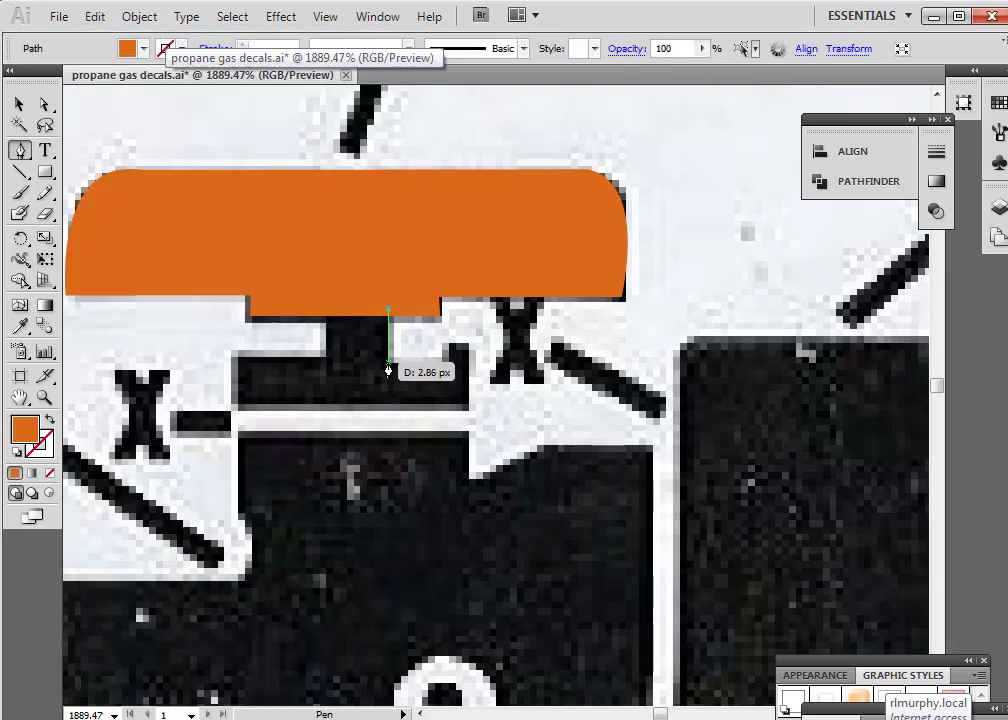
left_click(388, 362)
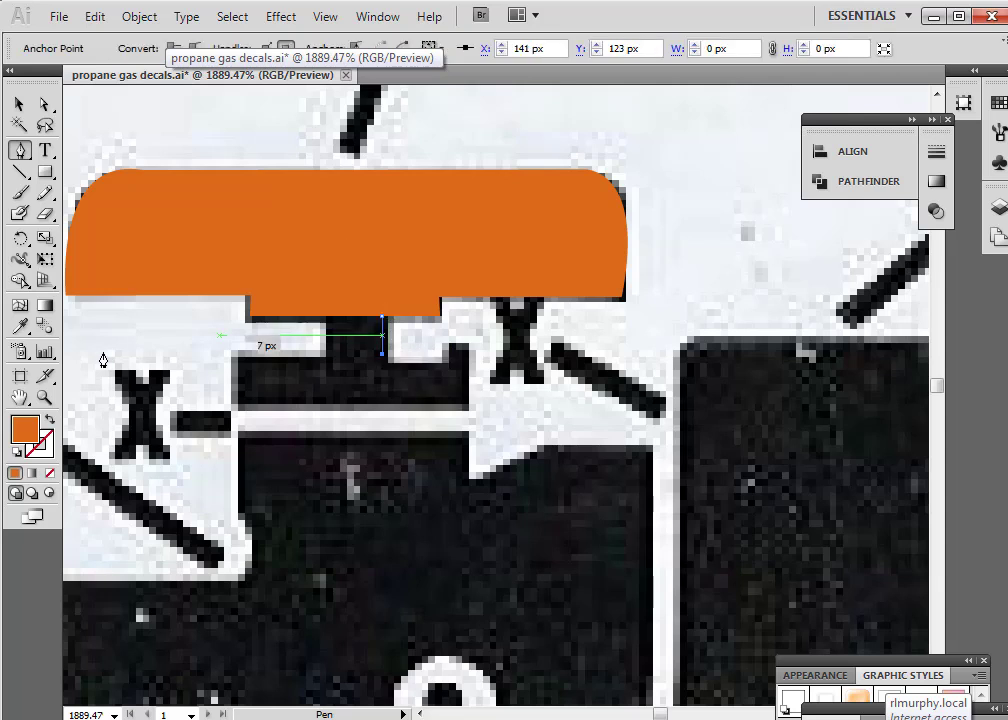
key("z")
left_click(506, 353)
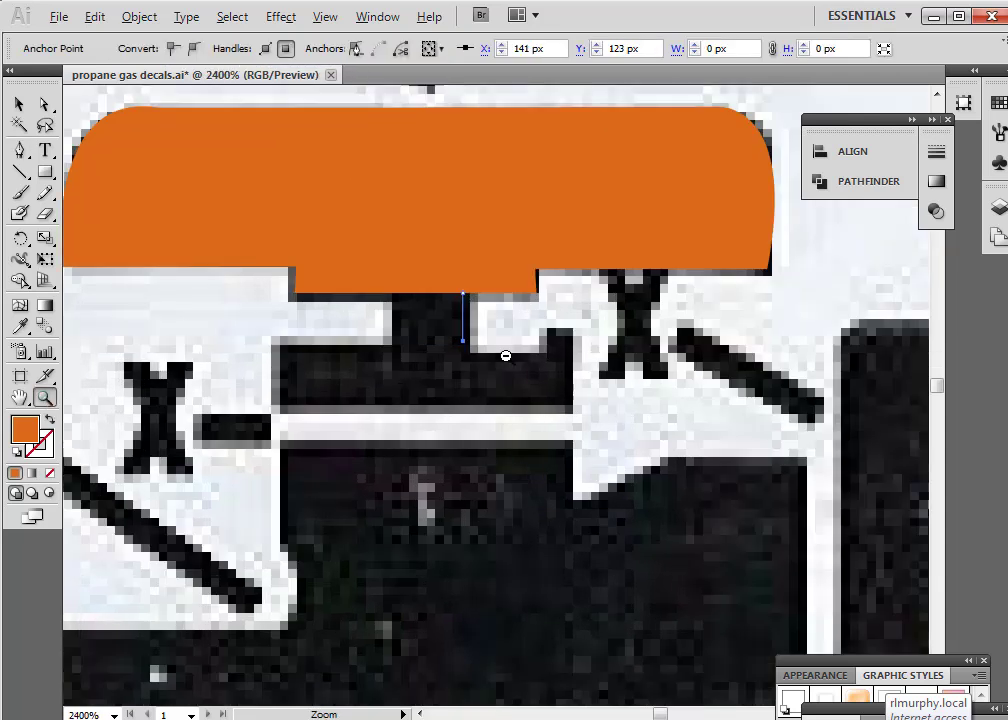
left_click(549, 356, "alt")
left_click(542, 389, "alt")
left_click(498, 401)
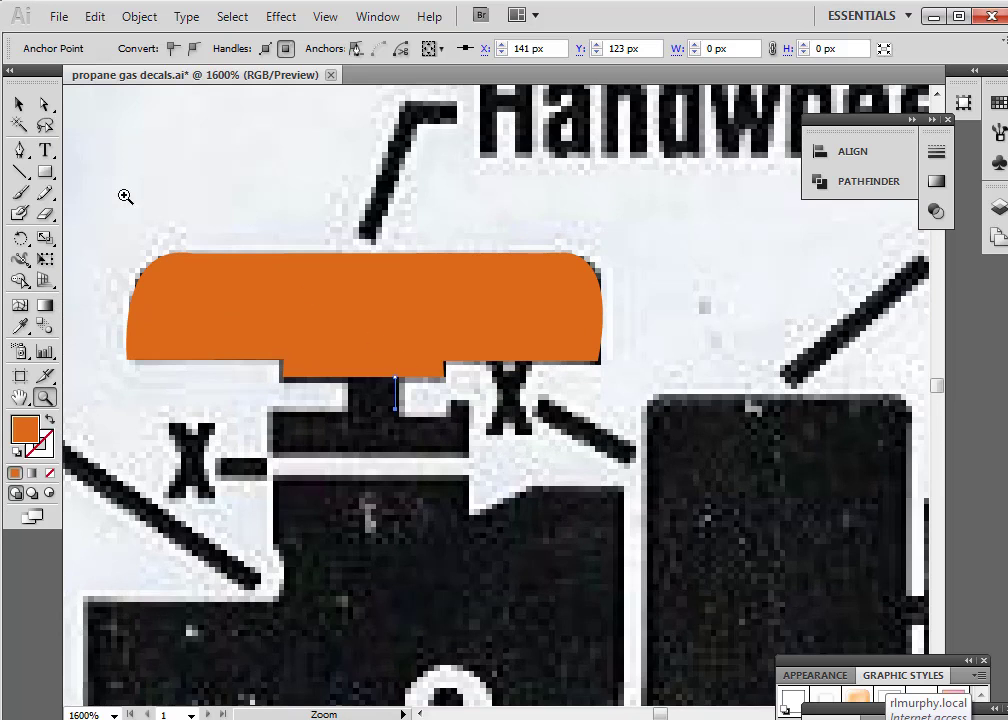
left_click(18, 103)
left_click(396, 381)
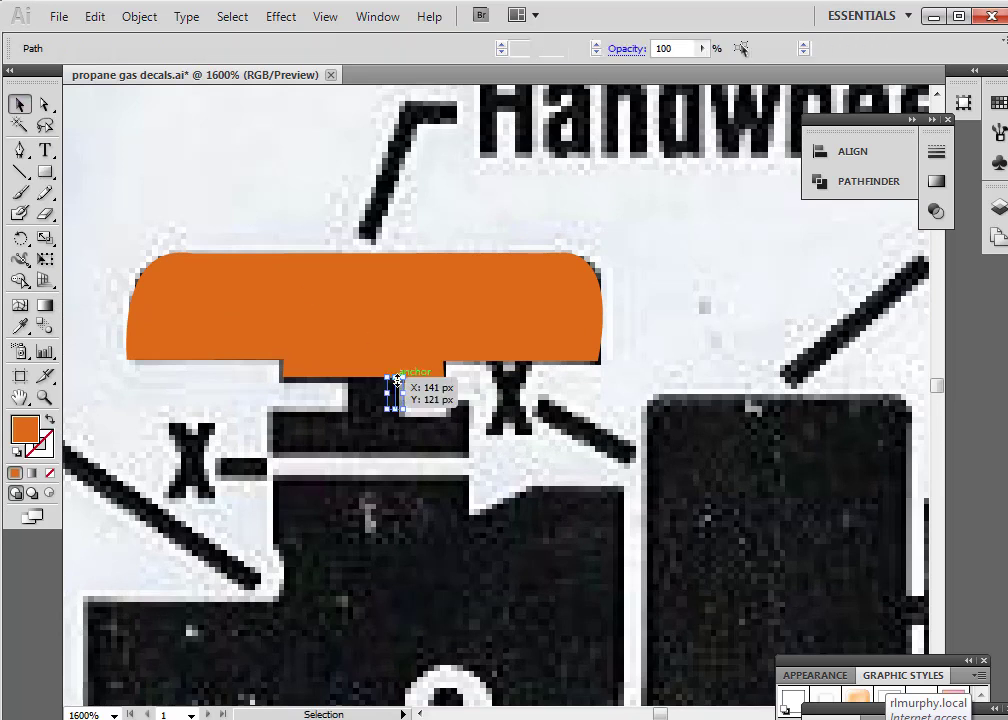
key("Delete")
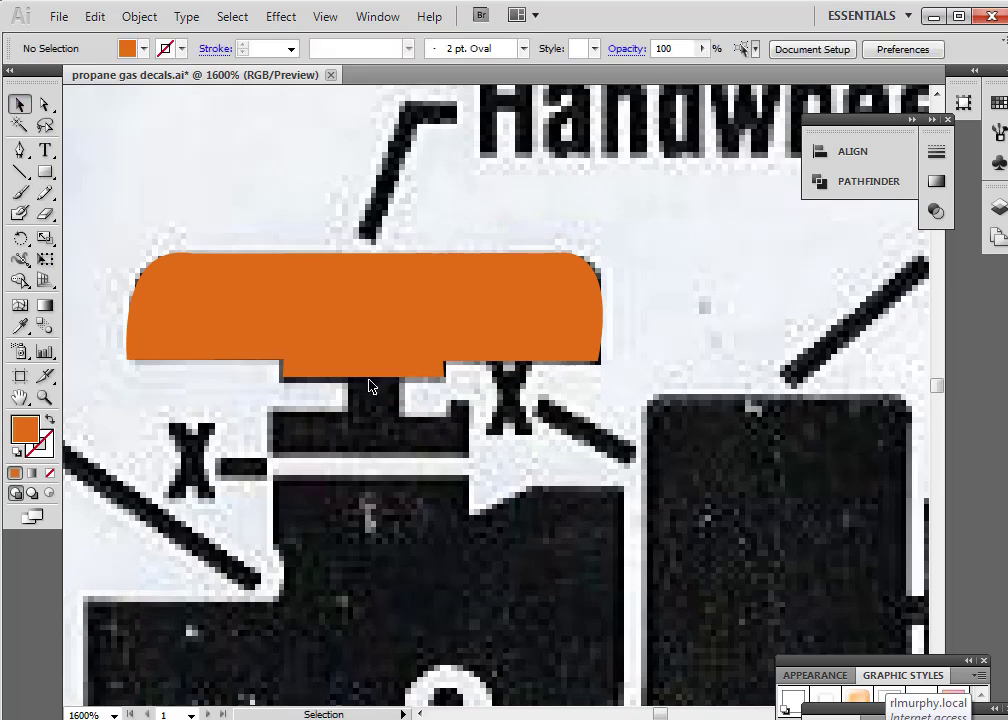
Try to trace the right edge of the stem with a straight Pen path and move it to just below the handwheel
left_click(20, 151)
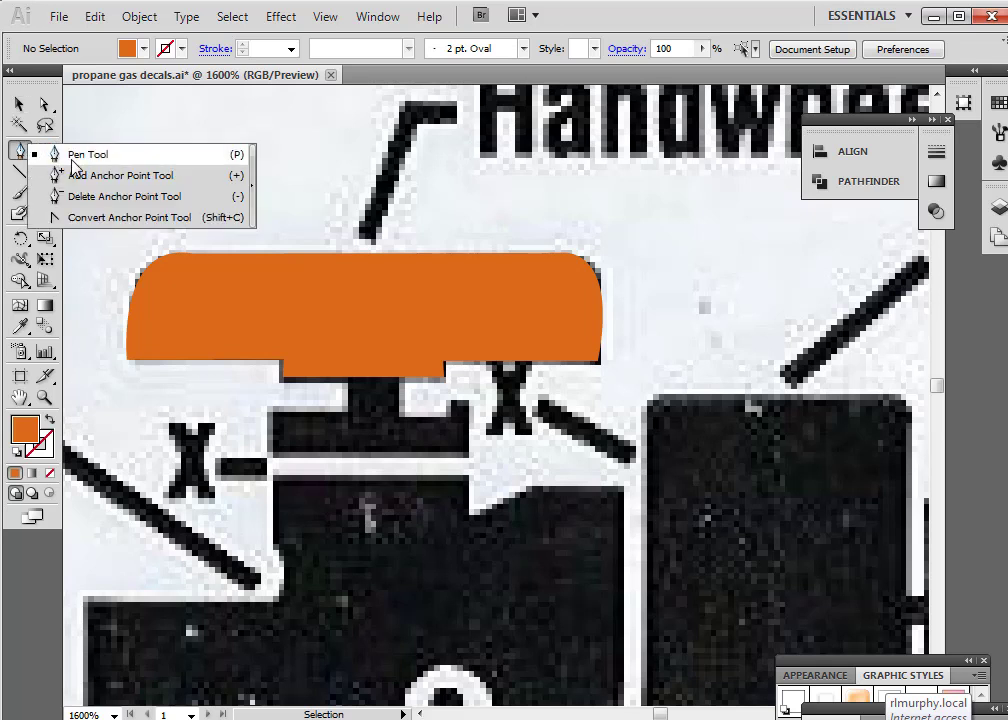
left_click(72, 158)
left_click_drag(401, 375, 424, 435)
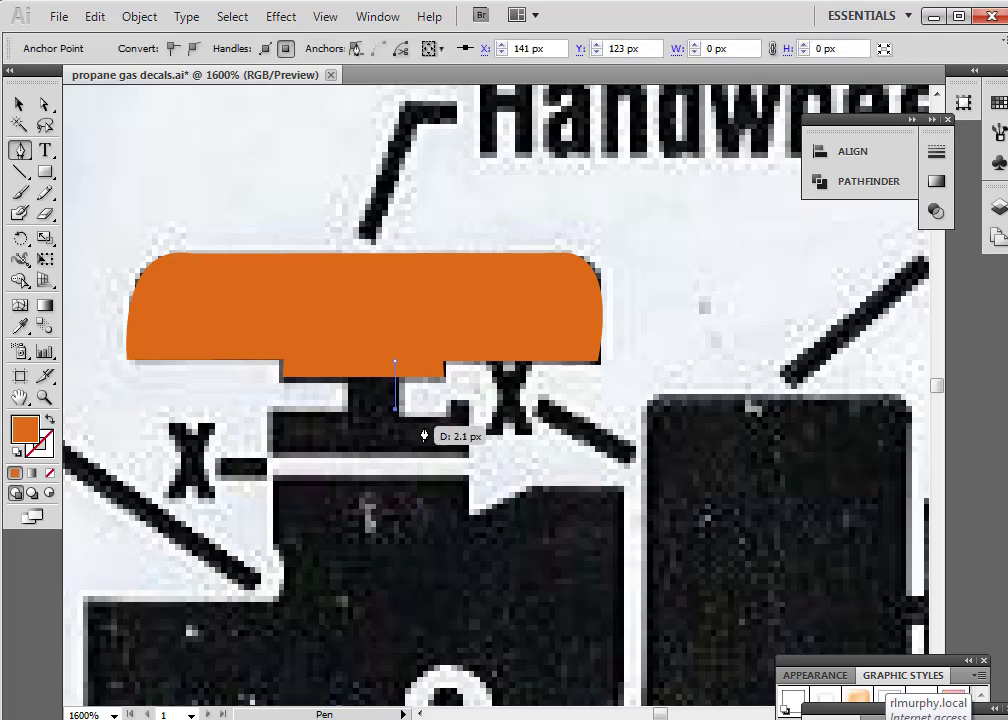
left_click(18, 104)
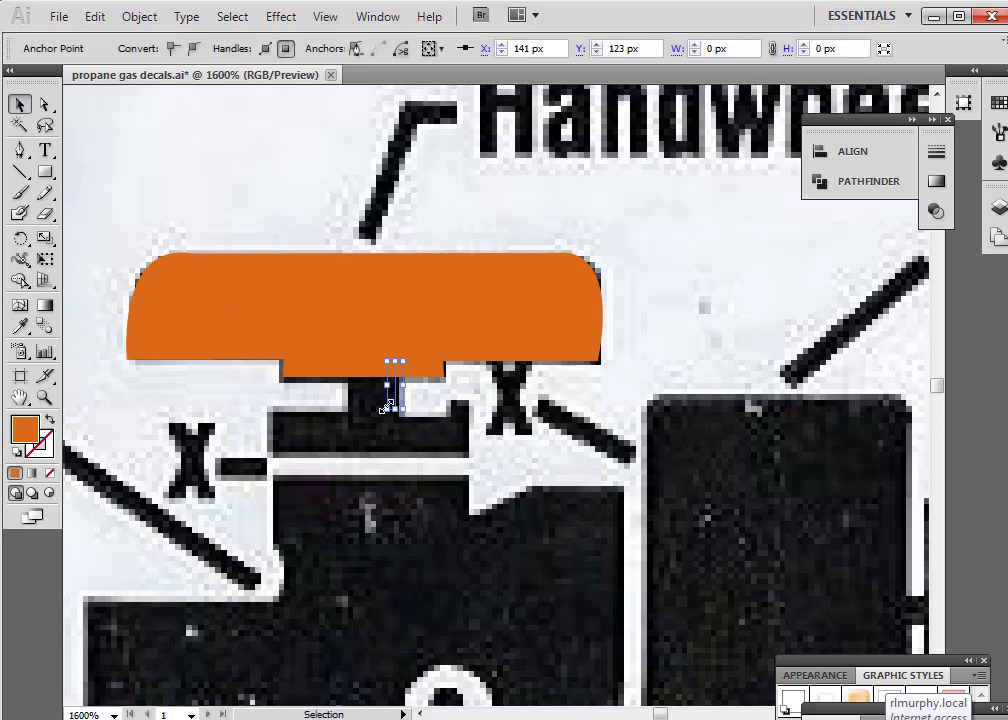
mouse_move(394, 396)
left_mouse_down()
mouse_move(408, 404)
mouse_move(400, 414)
left_mouse_up()
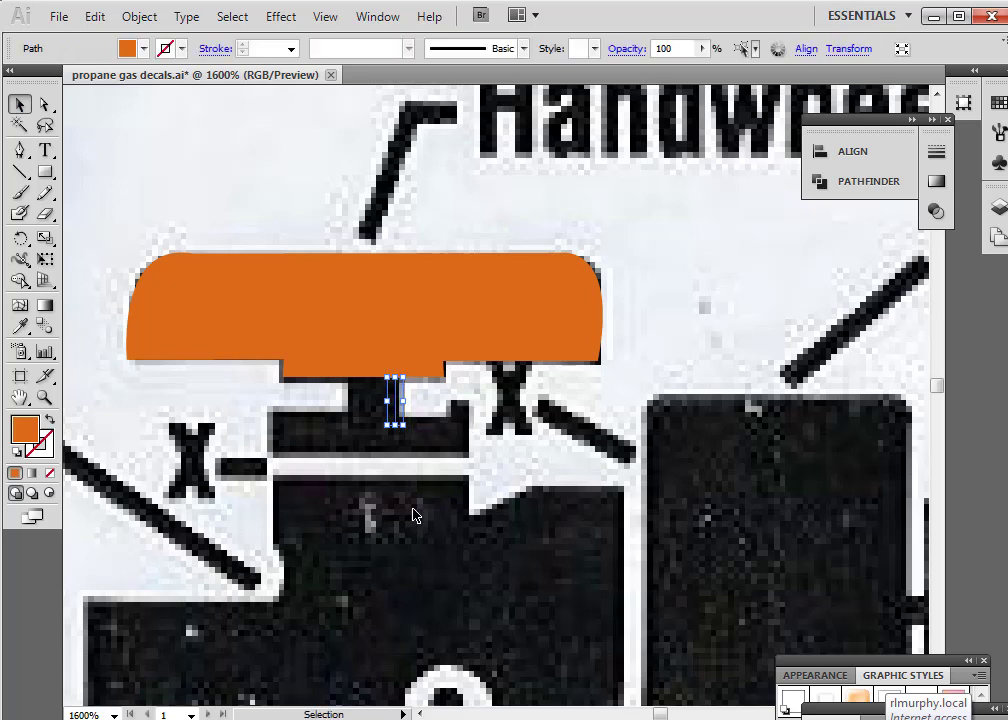
left_click(218, 216)
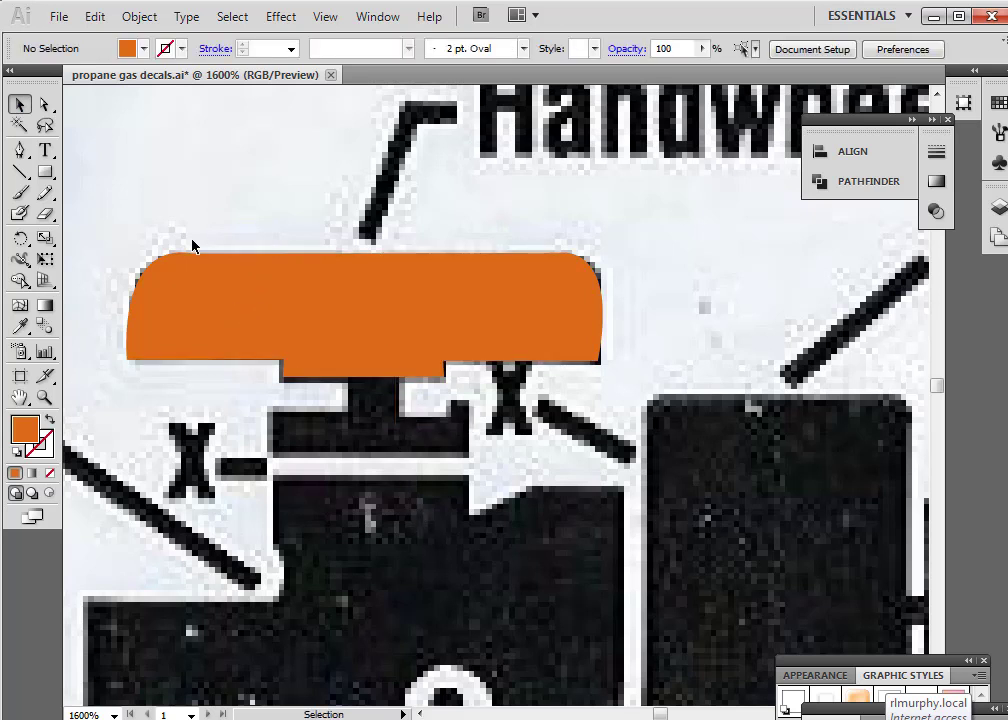
left_click(400, 405)
left_click(453, 511)
Draw an orange rectangle over the narrow stem, overlapping the handwheel above and the base block below
left_click(20, 150)
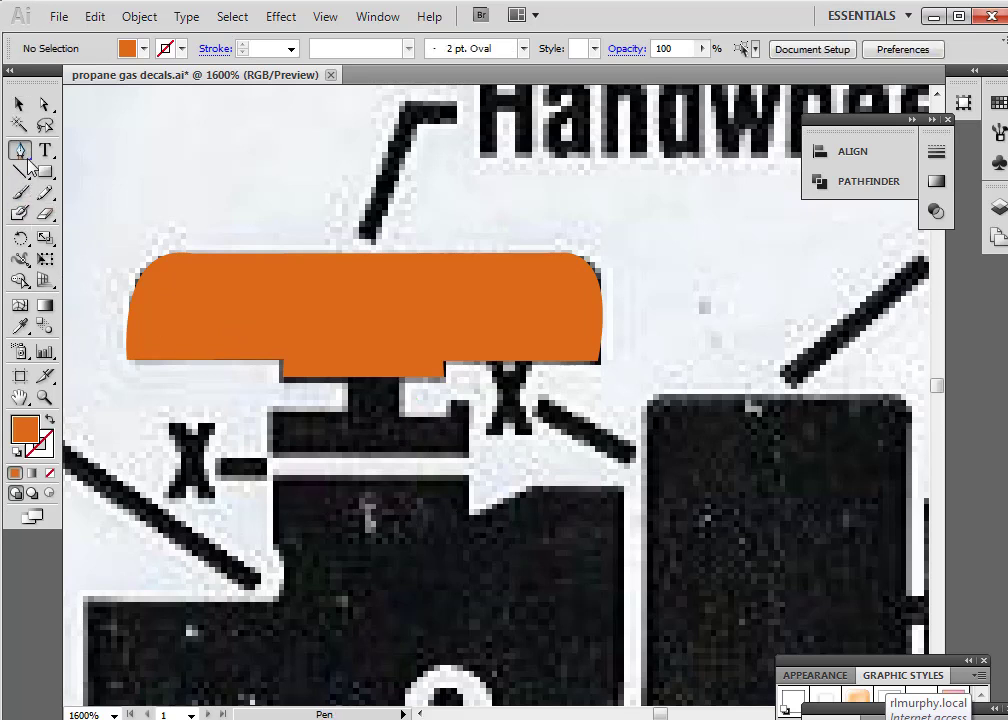
left_click(45, 172)
left_click_drag(345, 362, 395, 424)
left_click(19, 104)
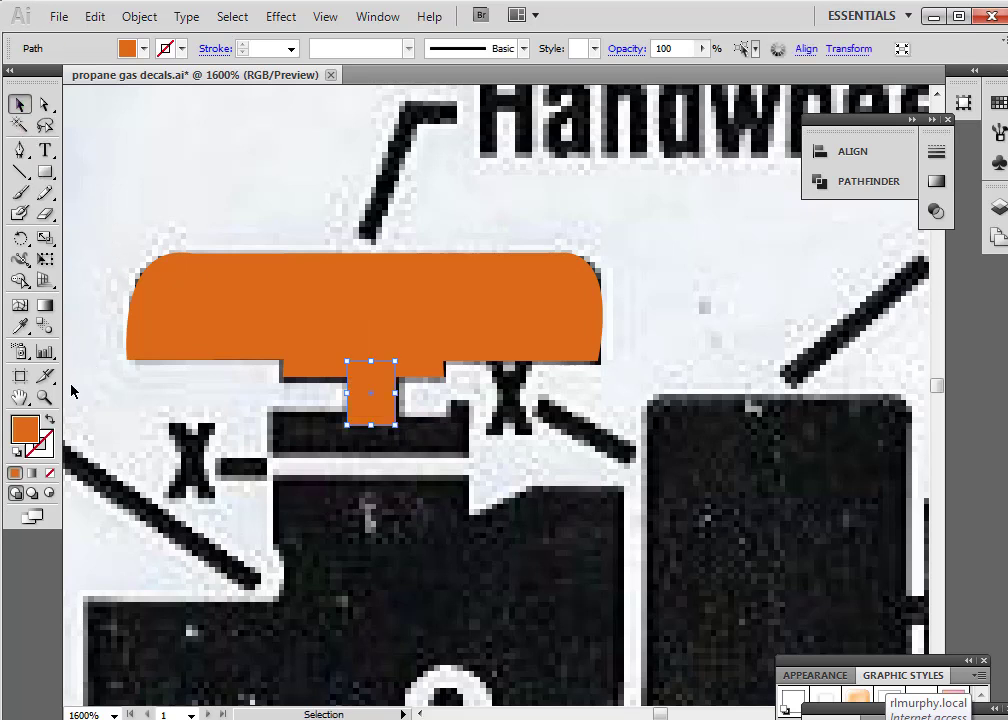
Draw an orange rectangle covering the wide base block beneath the stem
left_click(45, 173)
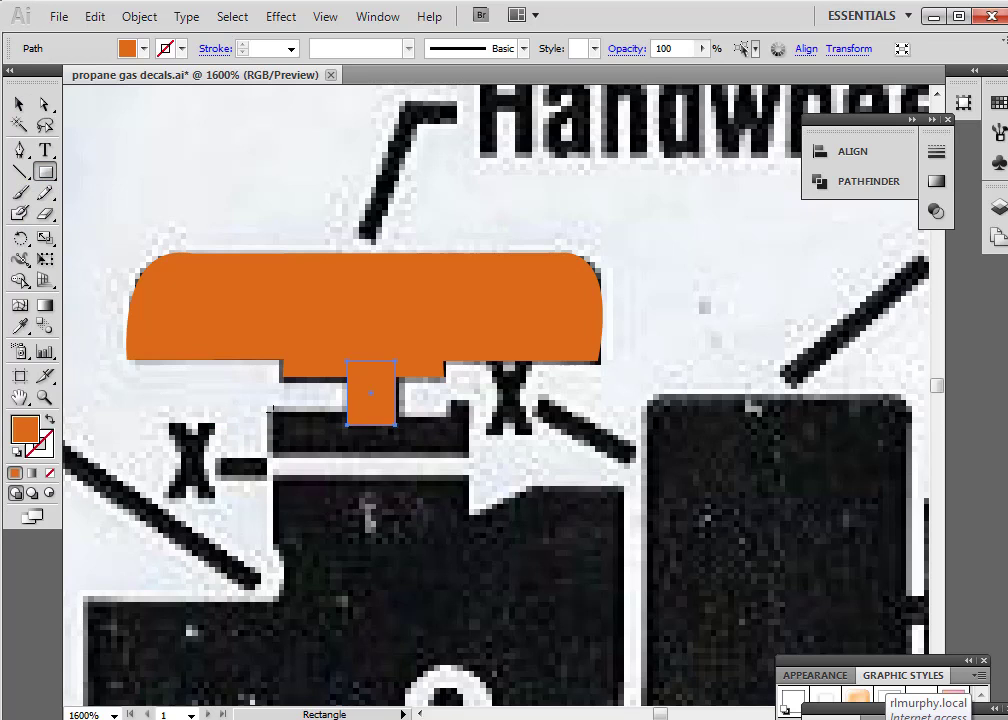
left_click_drag(268, 410, 472, 456)
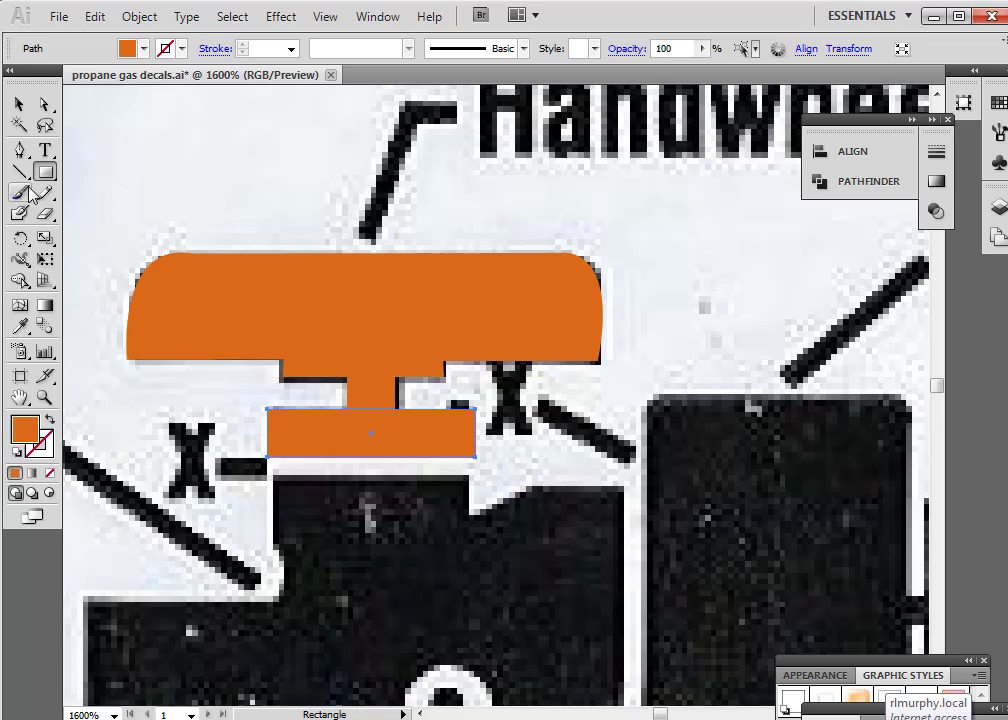
left_click(19, 104)
Draw a small orange square over the raised tab at the base block's upper-right corner and deselect it
left_click(42, 172)
left_click_drag(452, 394, 474, 416)
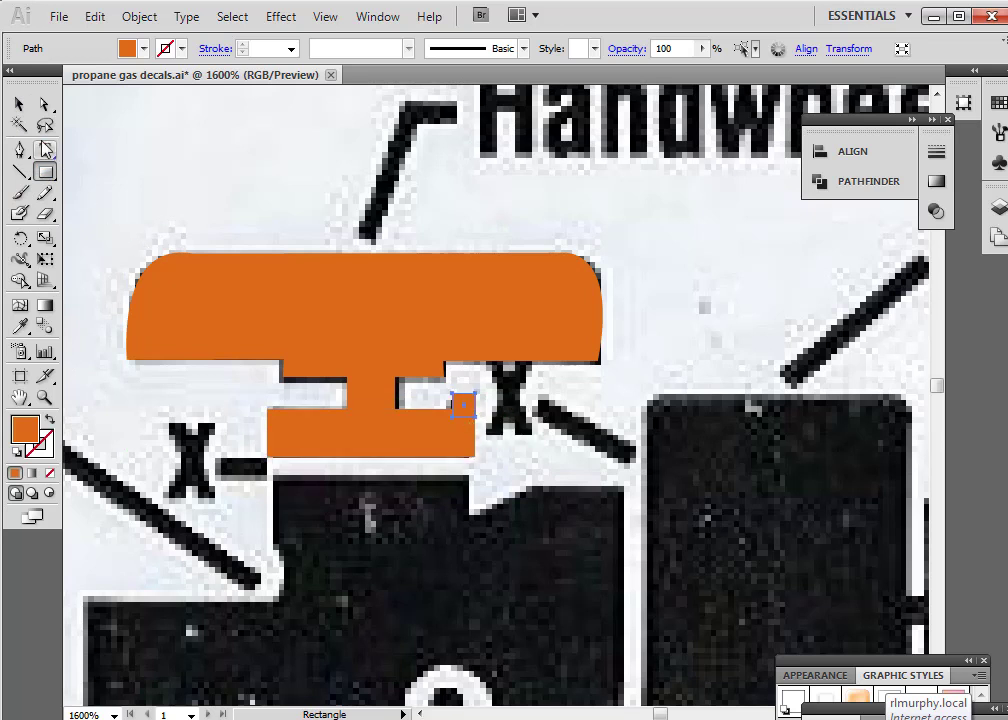
left_click(19, 104)
left_click(504, 449)
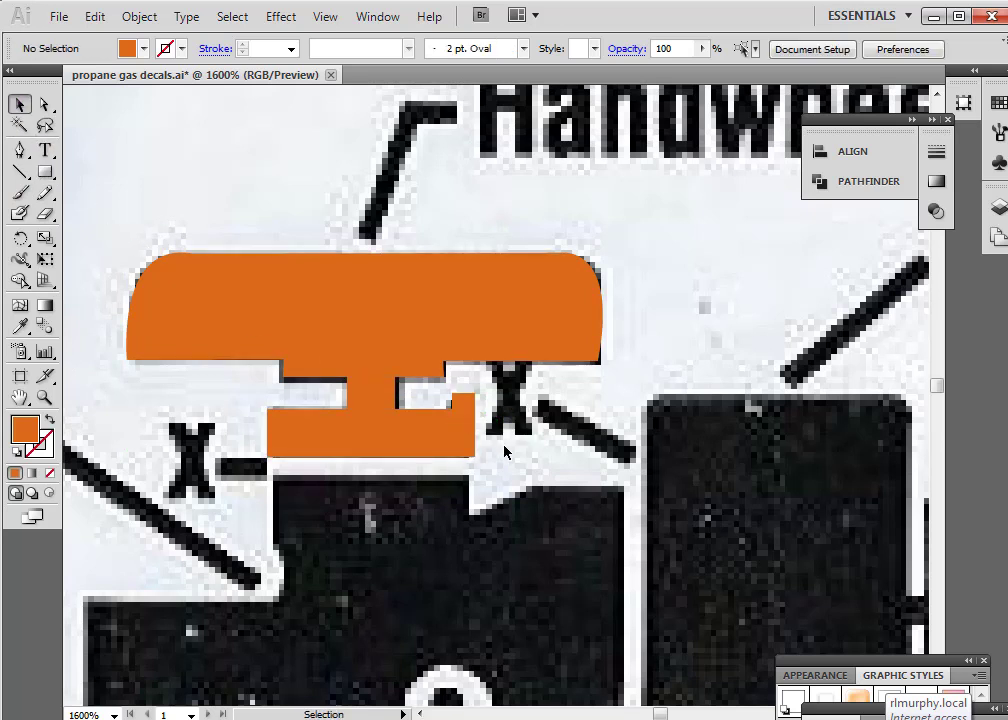
left_click(412, 439)
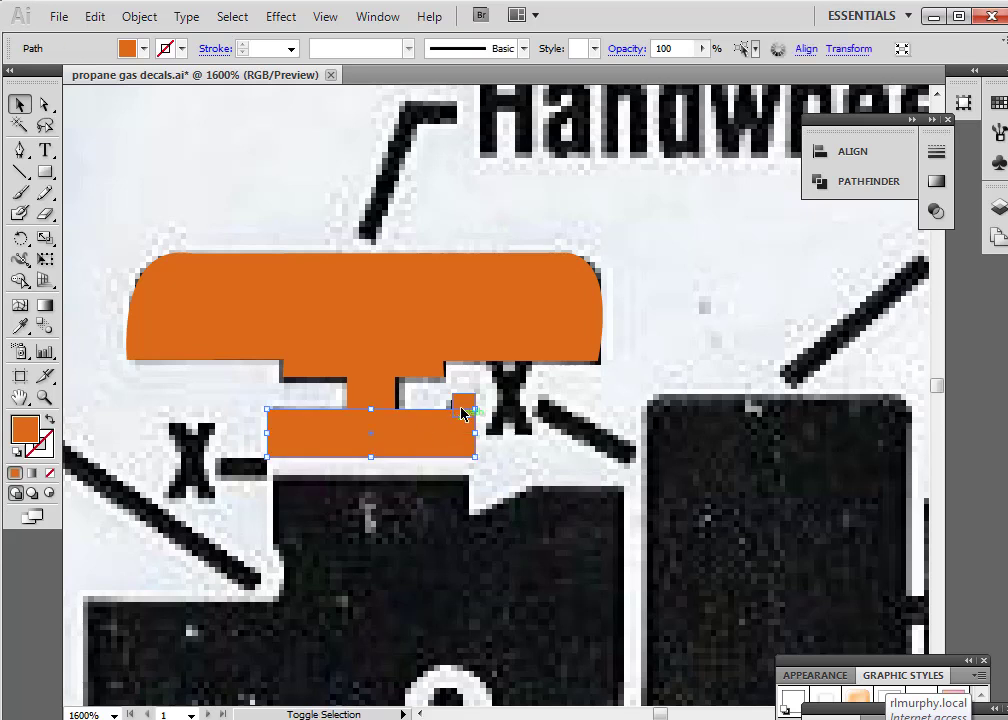
left_click(461, 410, "shift")
left_click(394, 394, "shift")
left_click(367, 368, "shift")
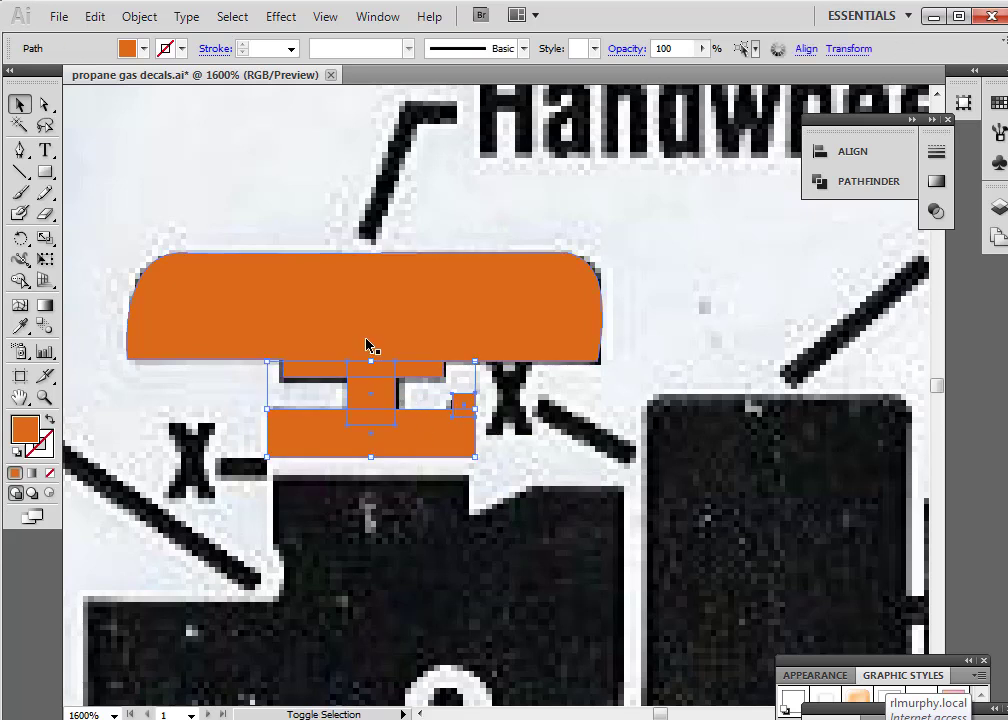
left_click(517, 461)
Group the small raised tab square with the wide base block beneath the stem
left_click(461, 408)
left_click(450, 443, "shift")
left_click(140, 17)
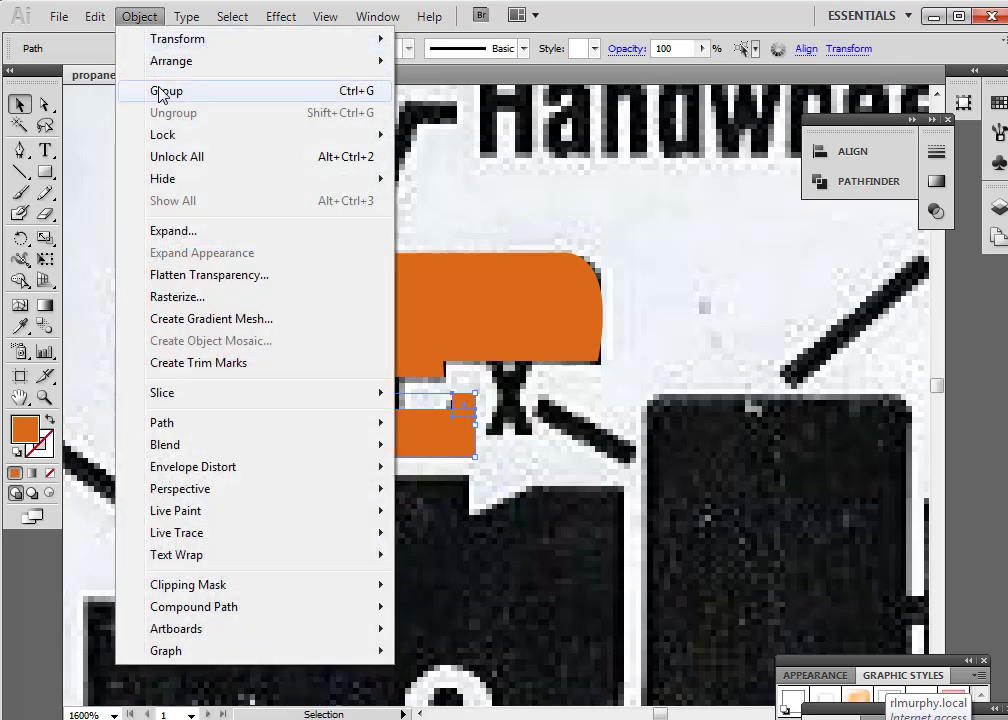
left_click(150, 90)
Unite the handwheel, stem and grouped base shapes into one shape with Pathfinder, and save the document
left_click(400, 297)
left_click(370, 422, "shift")
left_click(349, 443, "shift")
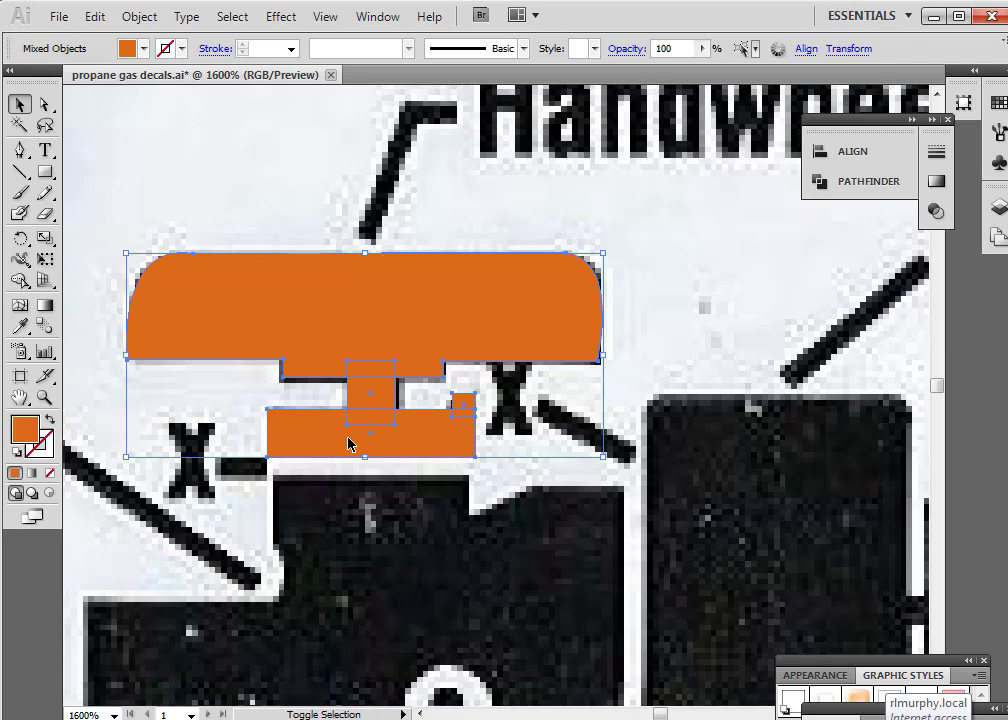
left_click(806, 48)
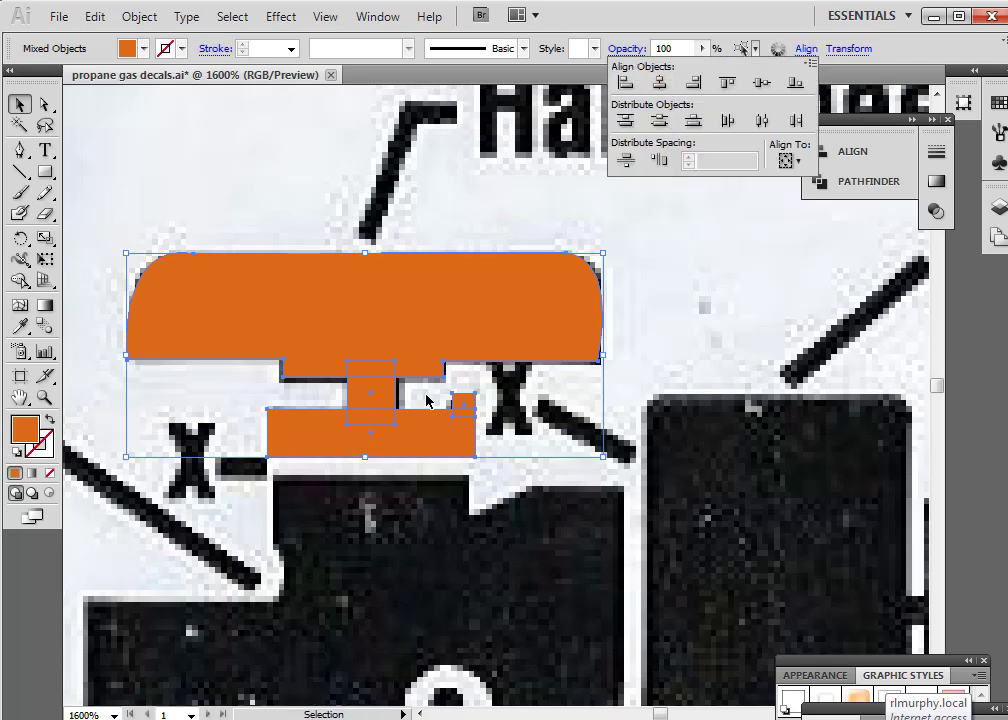
left_click(860, 182)
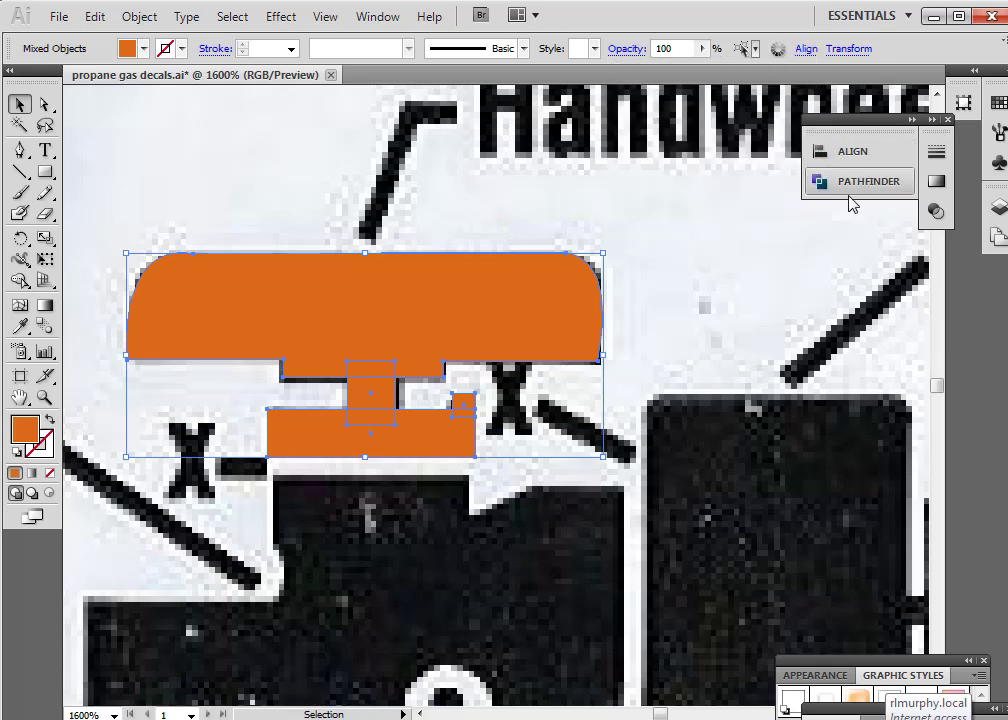
left_click(846, 188)
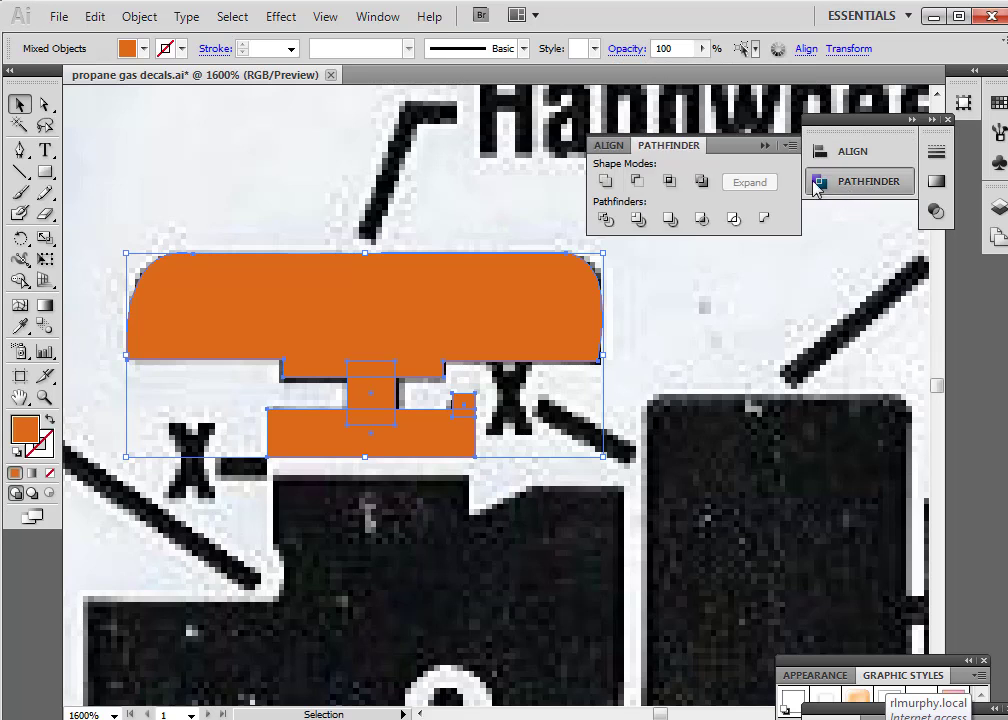
left_click(607, 183)
left_click(281, 219)
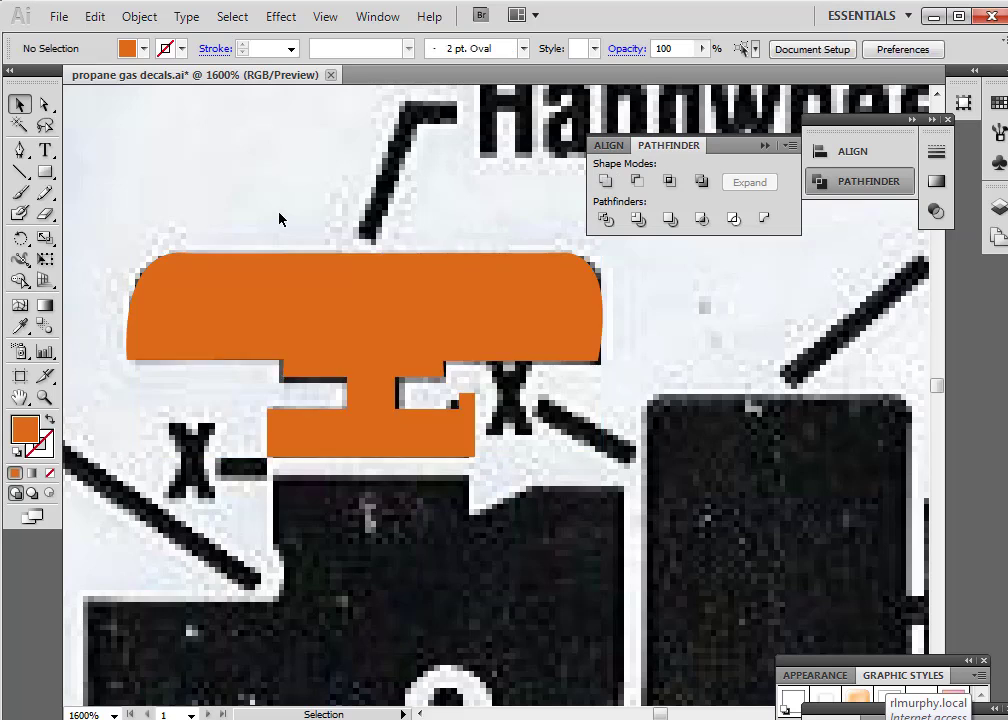
left_click(60, 17)
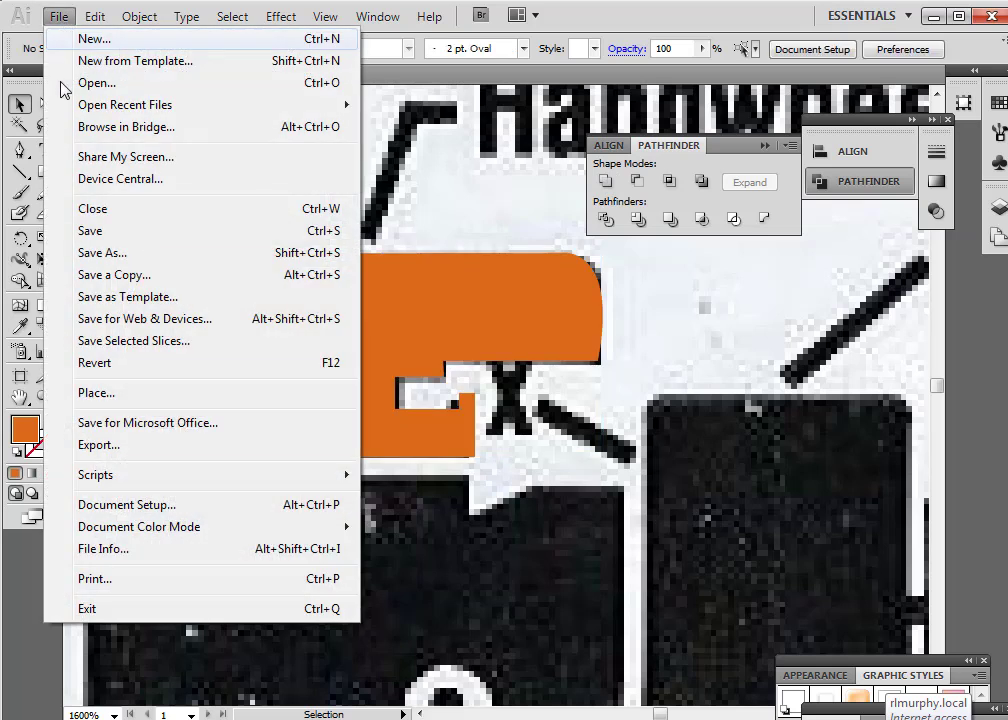
left_click(94, 232)
Add the two-line note "as you can see my illustrator / acting up, will reboot and see?" above the decal image and save the document
left_click(44, 397)
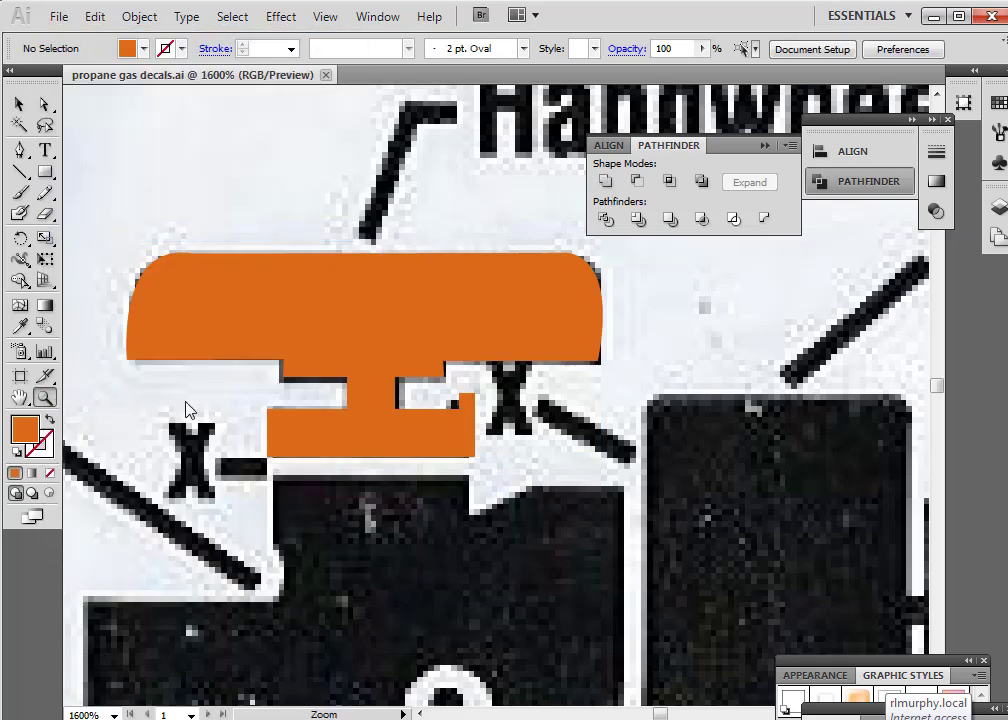
left_click(465, 288, "alt")
left_click(499, 320, "alt")
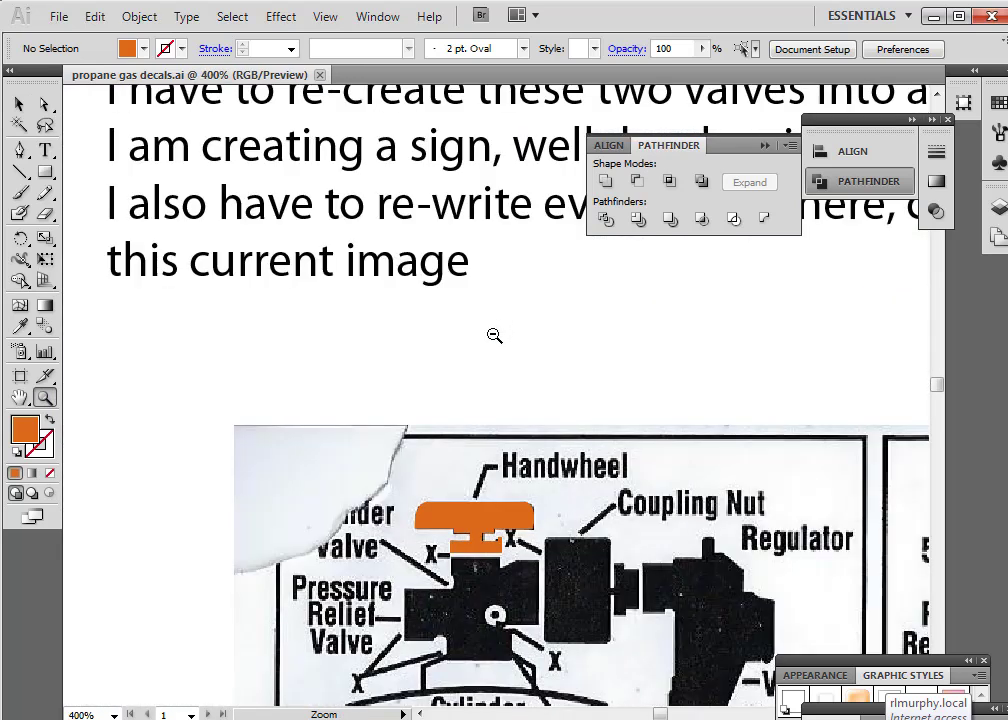
left_click(45, 150)
left_click(216, 322)
type("as you can")
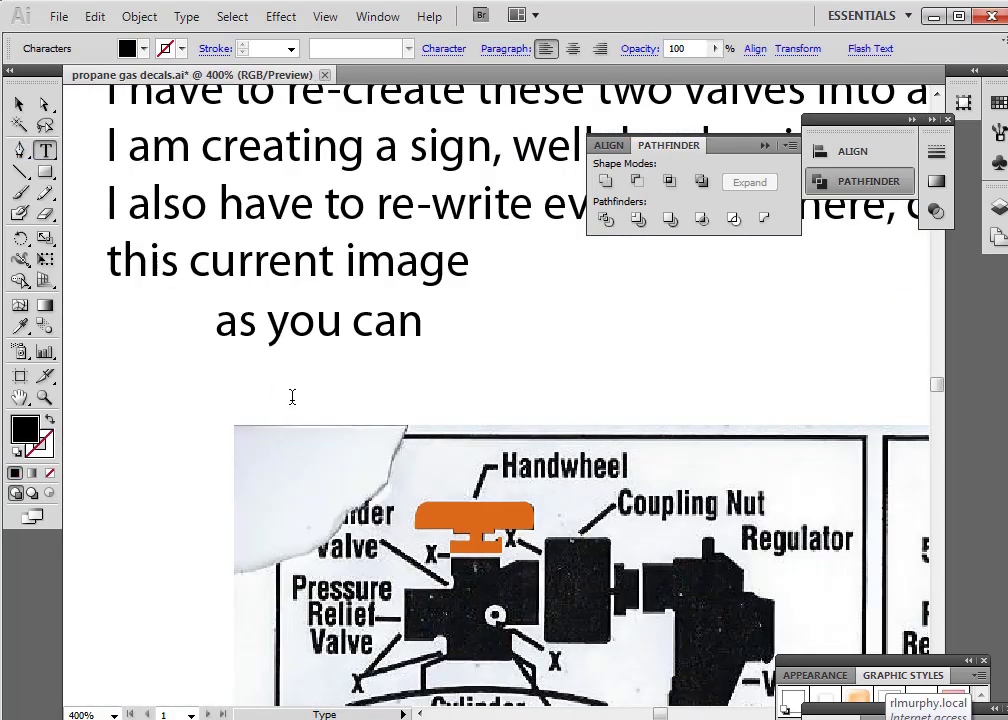
type(" see my i")
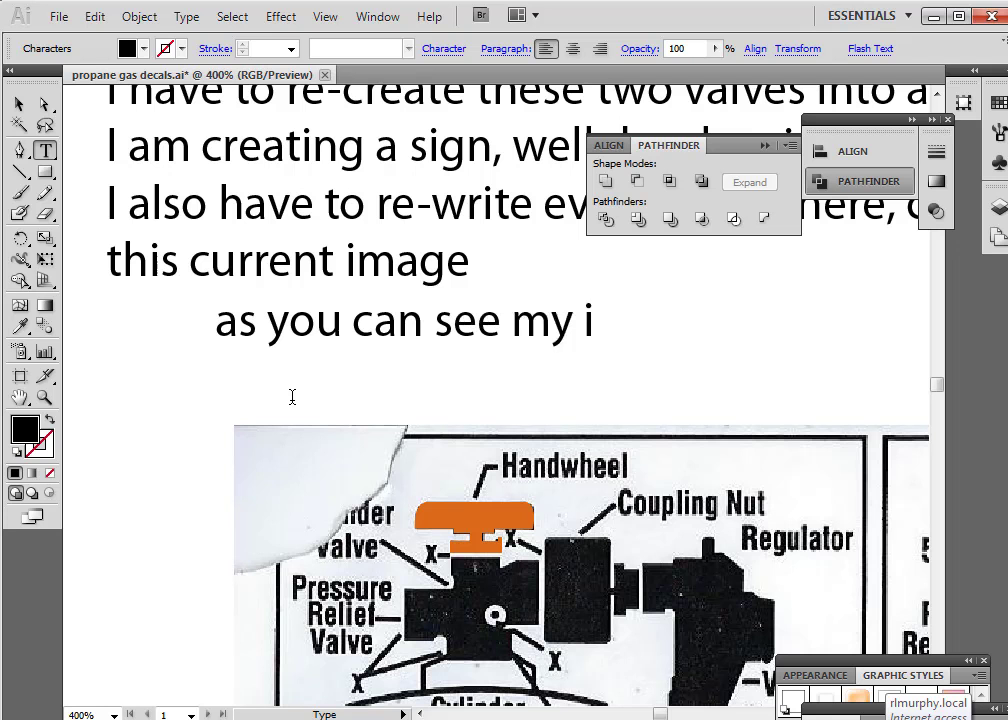
type("llustrato")
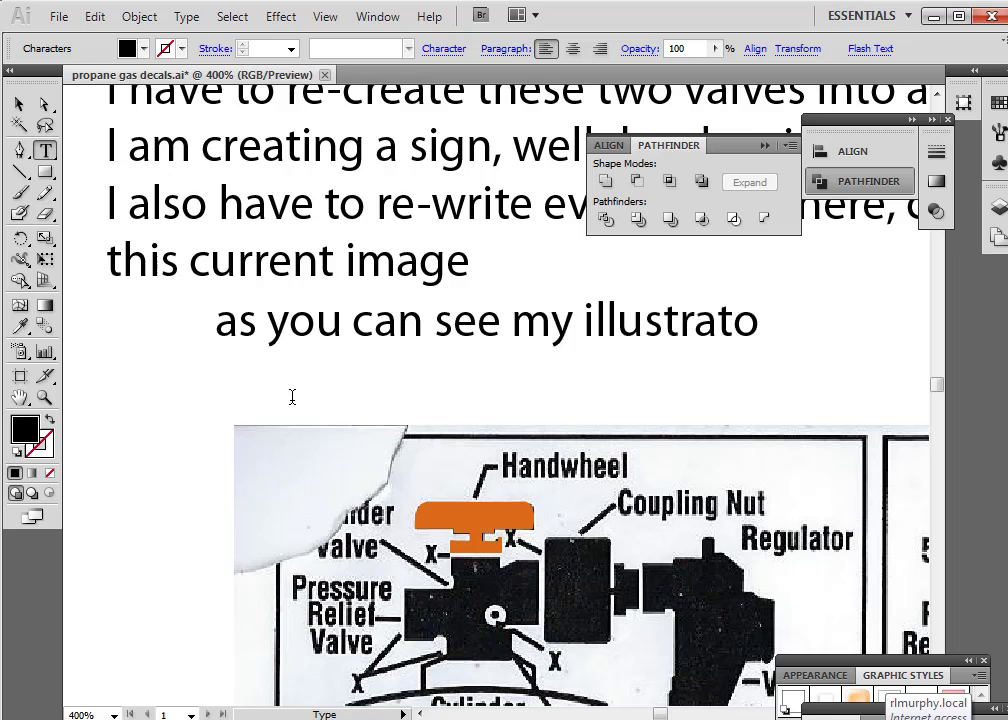
type("r")
key("Return")
type("act")
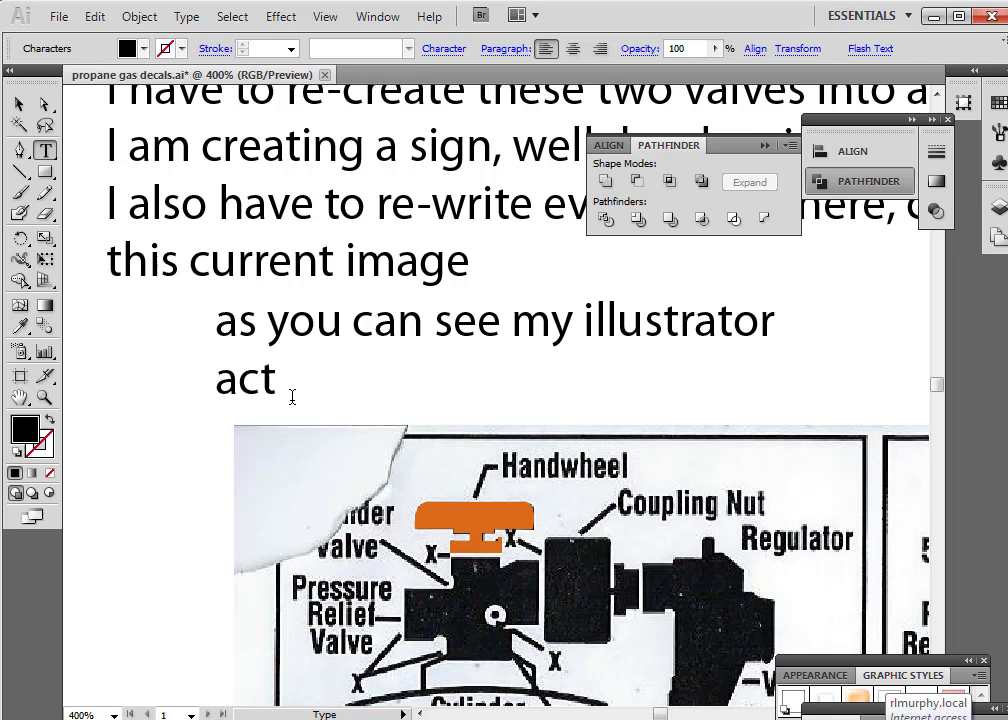
type("ing up, will re")
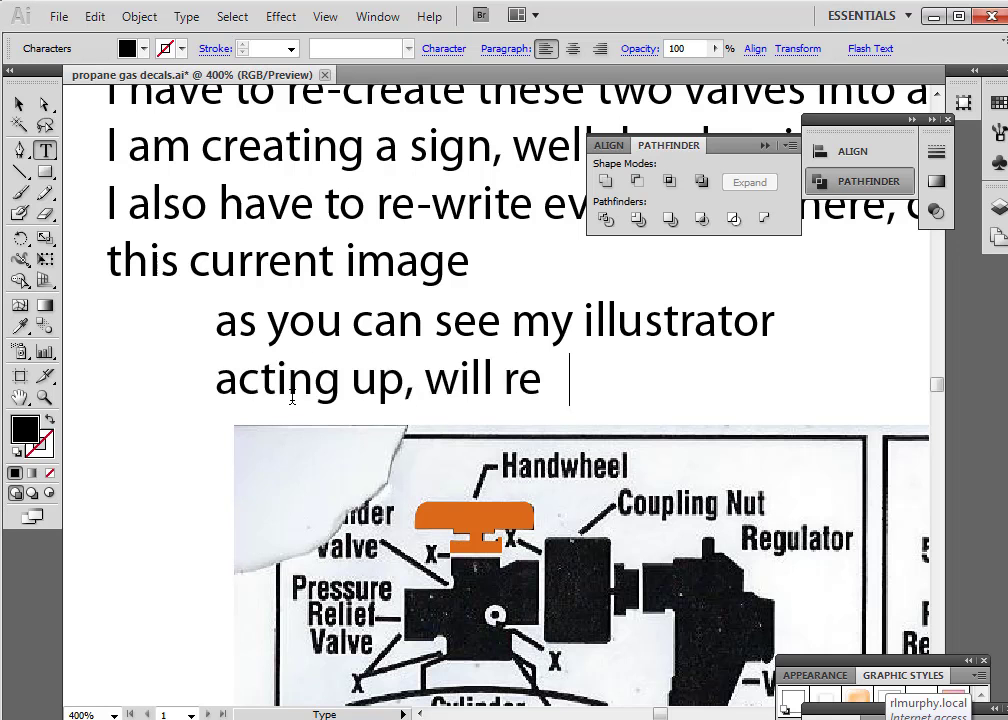
type("boot and see")
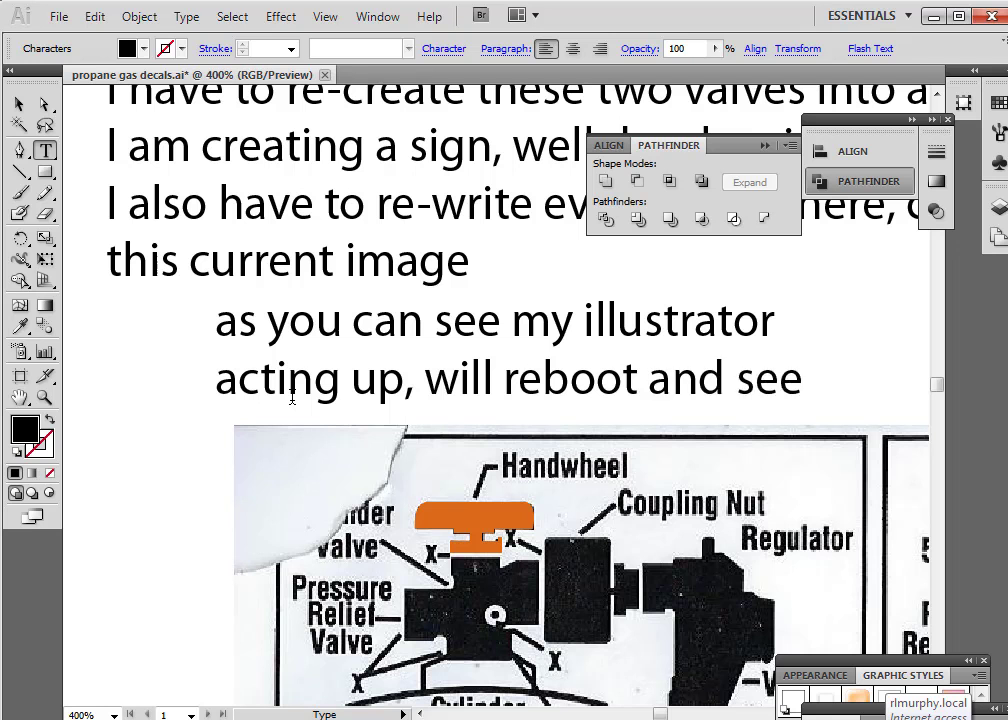
type("?")
left_click(18, 104)
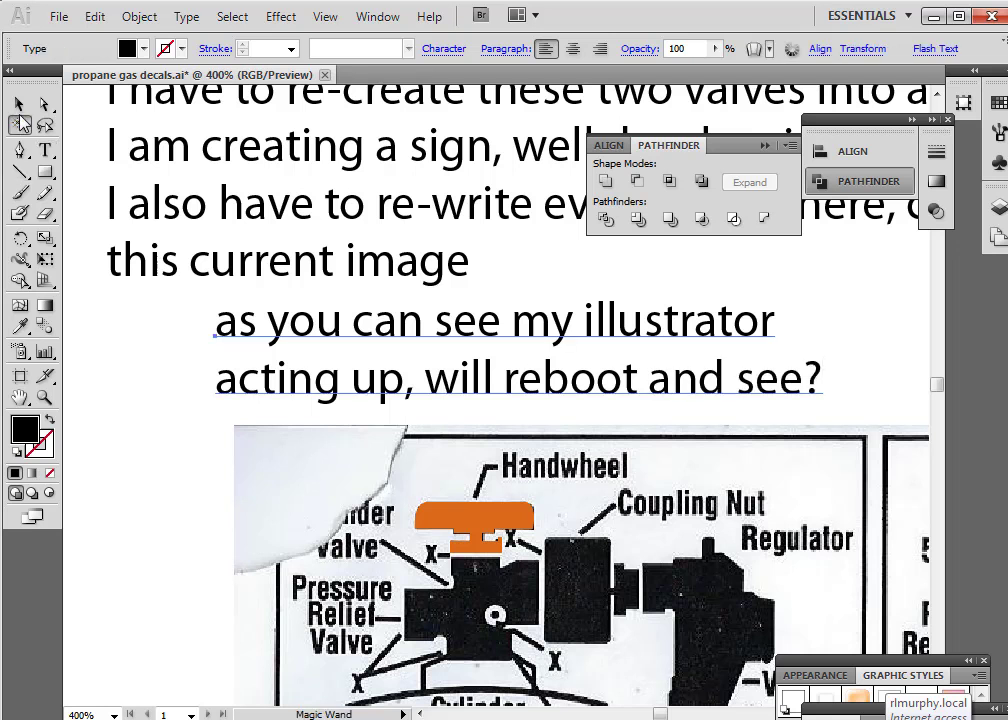
left_click(141, 426)
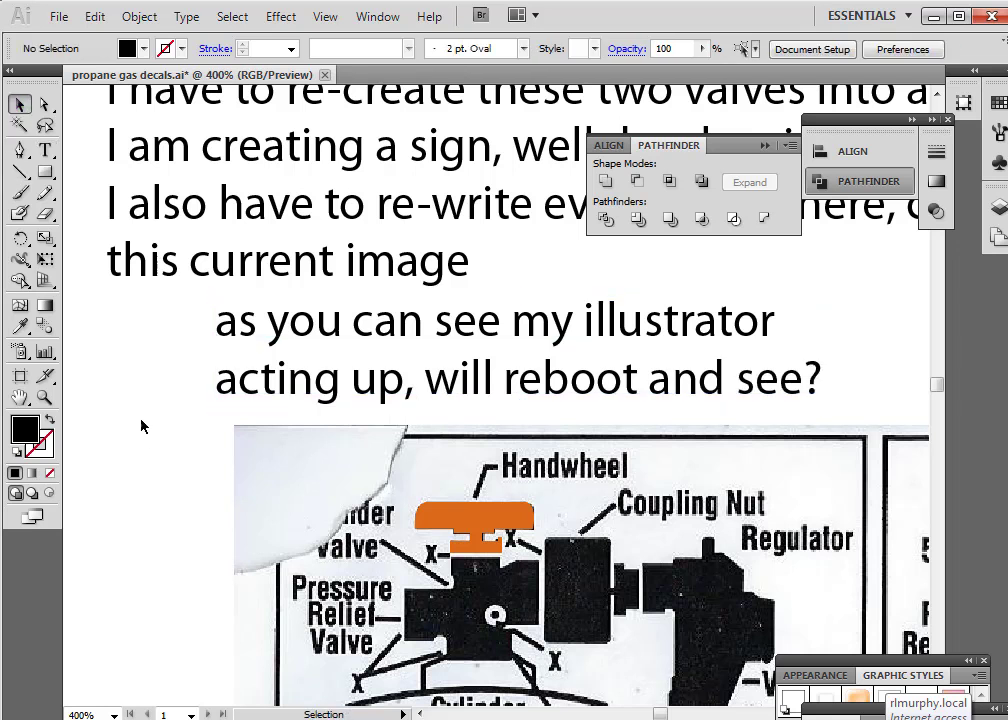
left_click(59, 16)
left_click(85, 229)
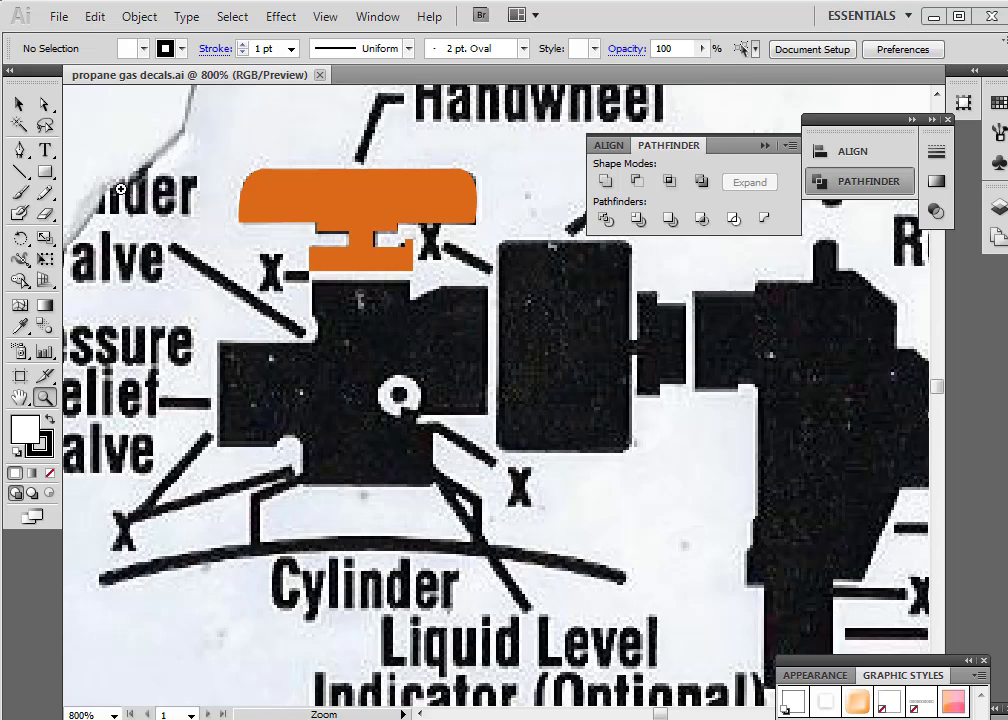
Try to trace the top edge and upper-right corner of the black valve body with a Pen path
left_click(19, 150)
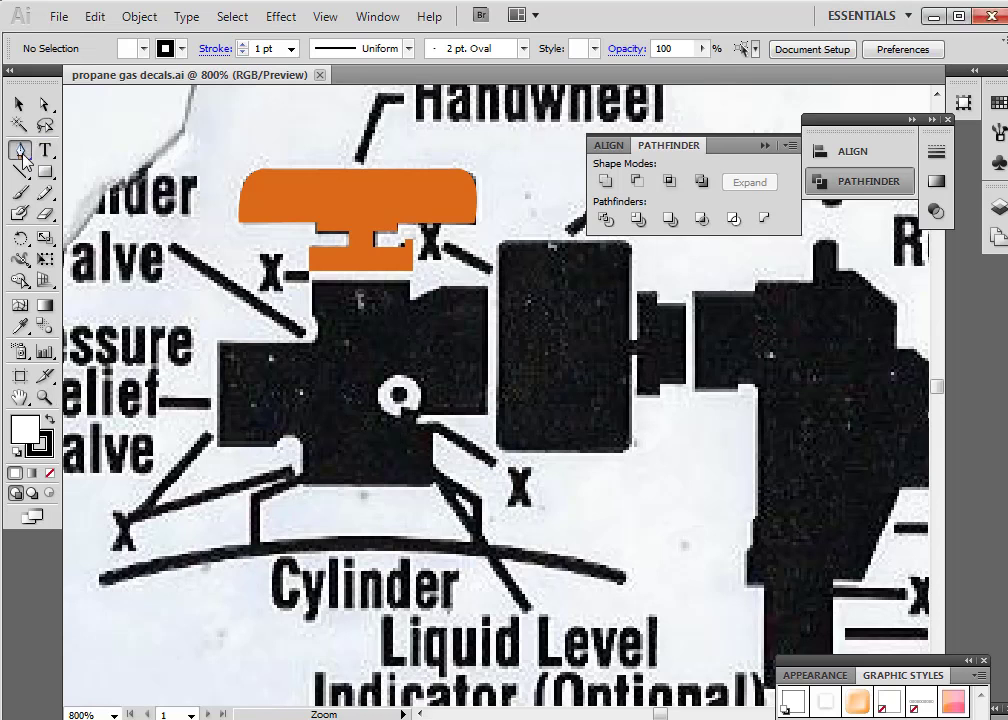
left_click(313, 284)
left_click(408, 284)
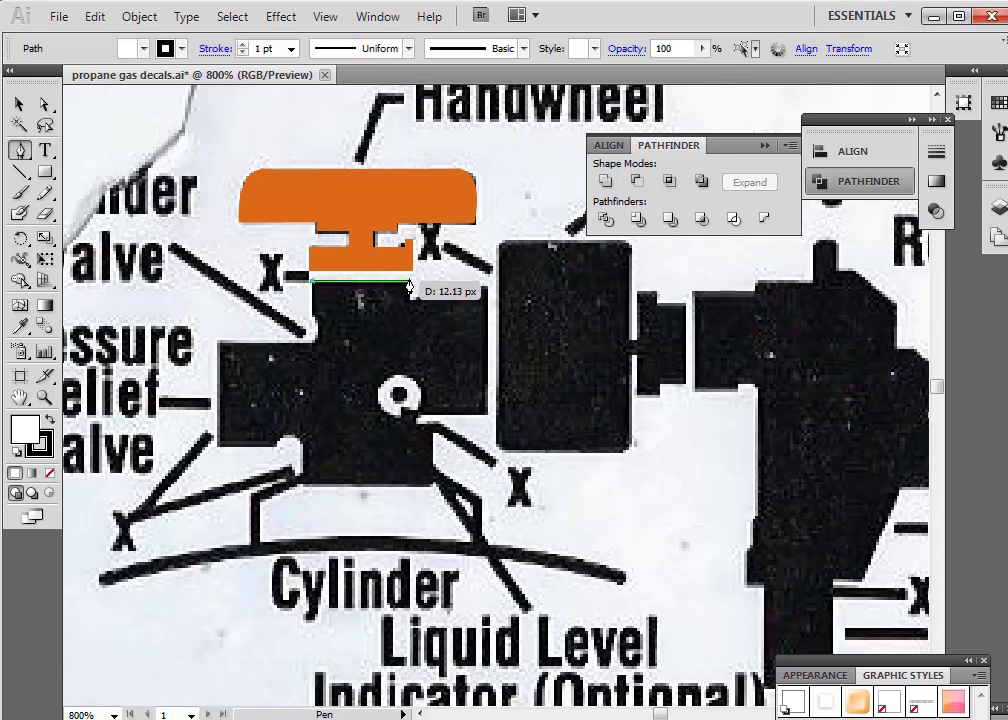
left_click(409, 285)
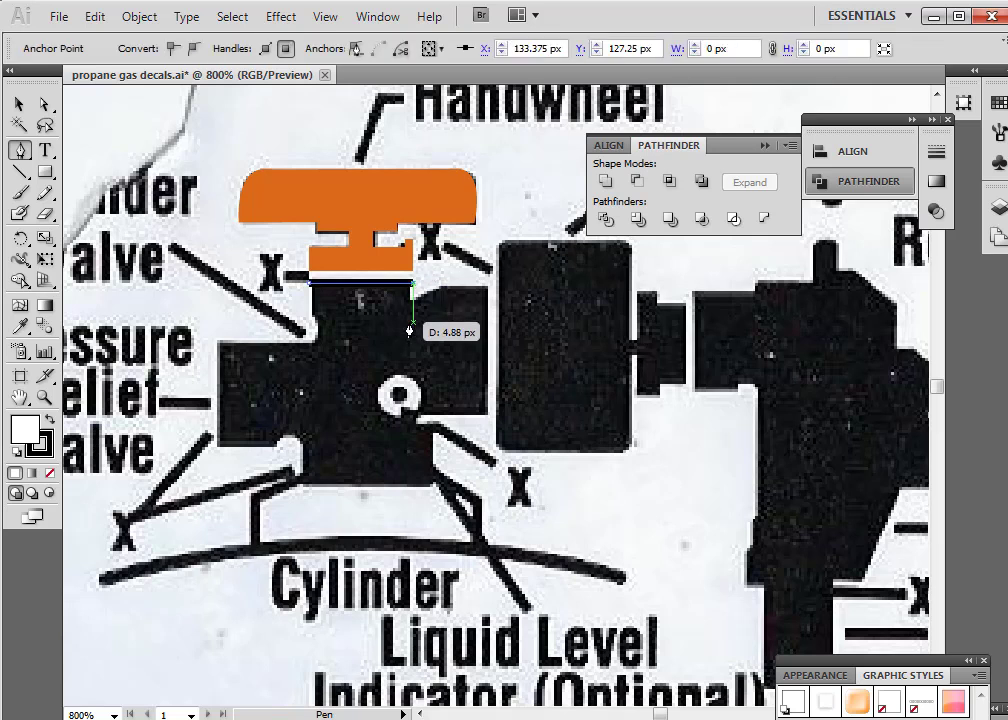
left_click_drag(410, 312, 120, 199)
key("v")
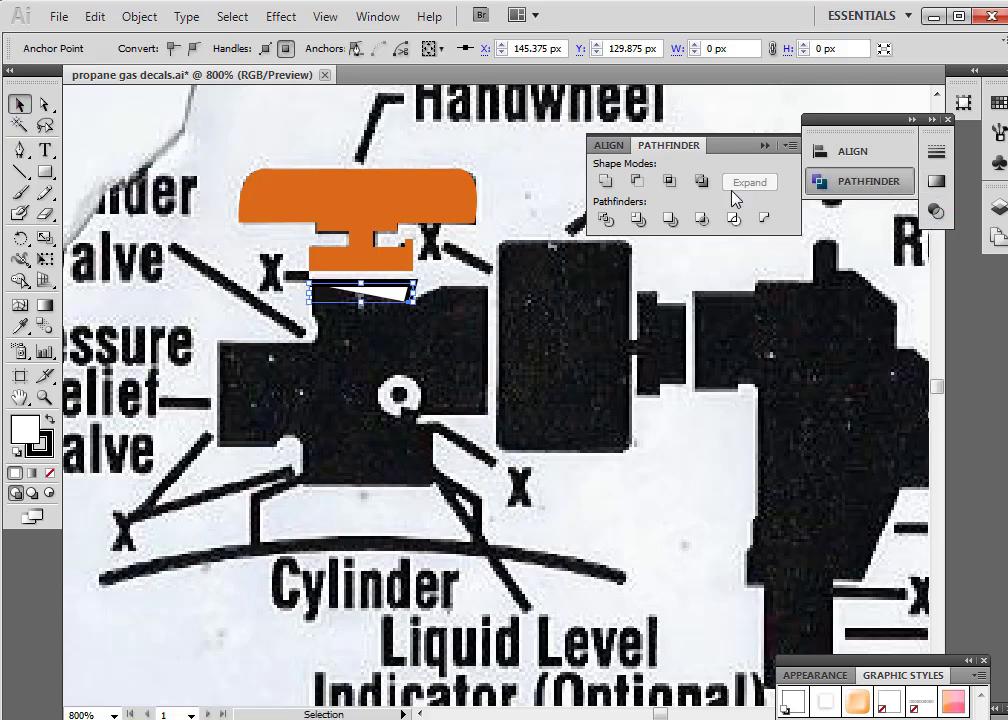
Move the Pathfinder controls down out of the dock and bring up the stroke settings
left_click(936, 212)
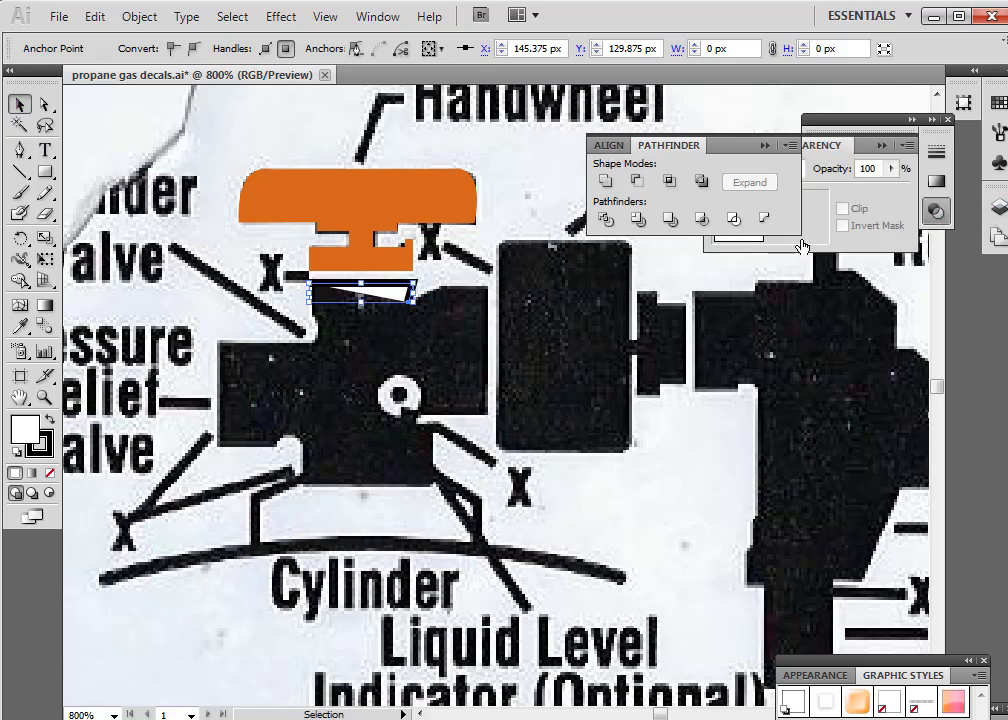
left_click_drag(743, 153, 889, 448)
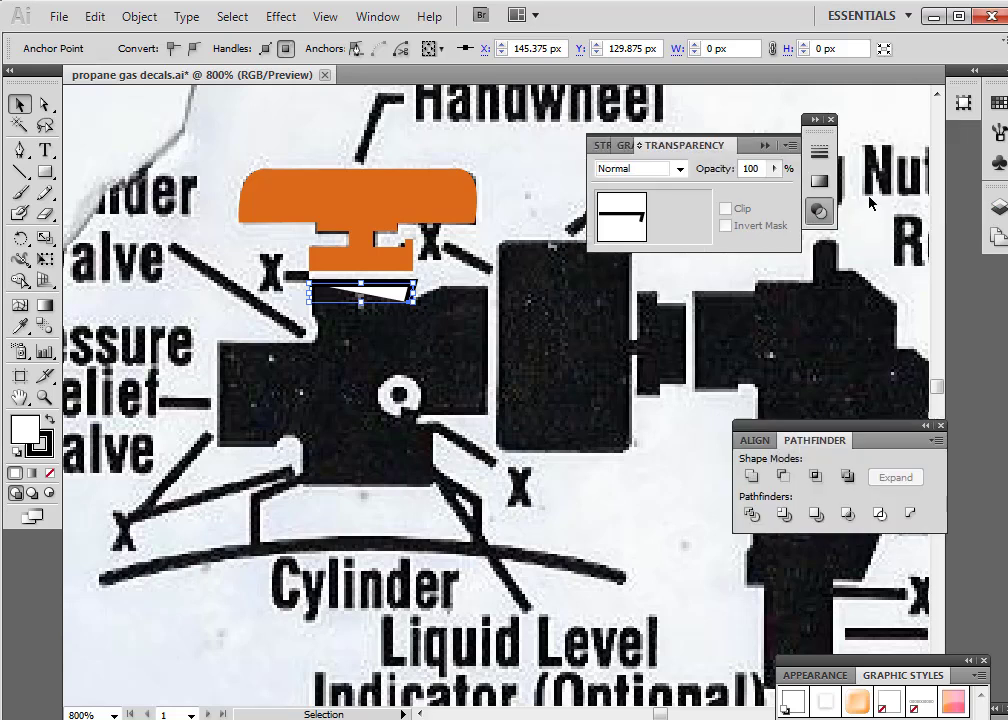
left_click(603, 146)
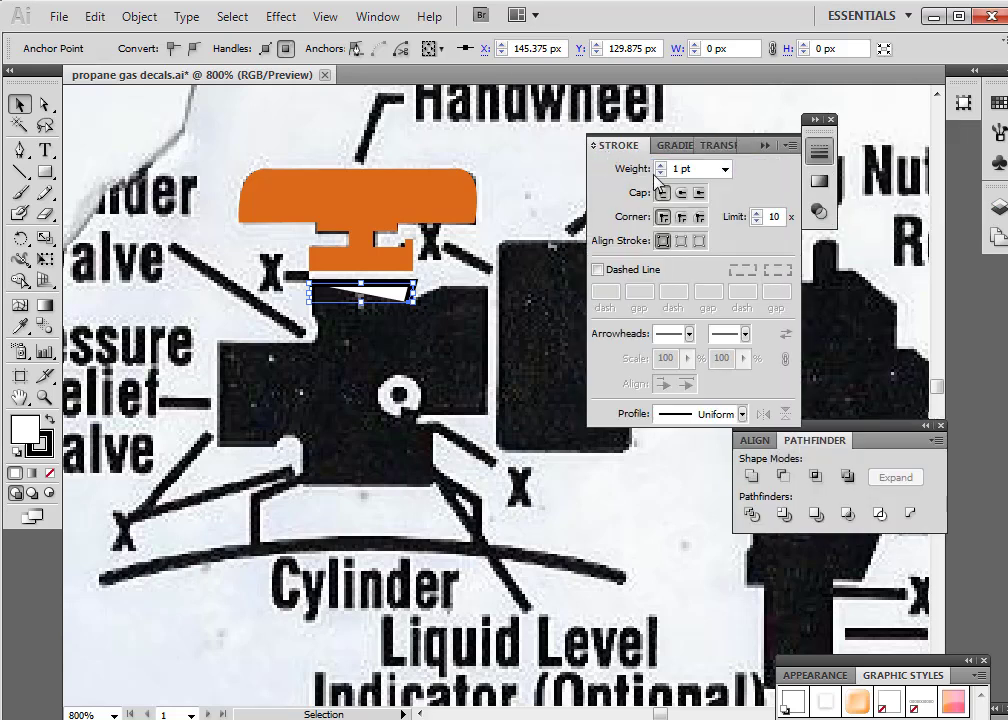
Delete the partial Pen path from the top of the valve body
left_click(725, 170)
left_click(692, 187)
left_click(357, 289)
key("Delete")
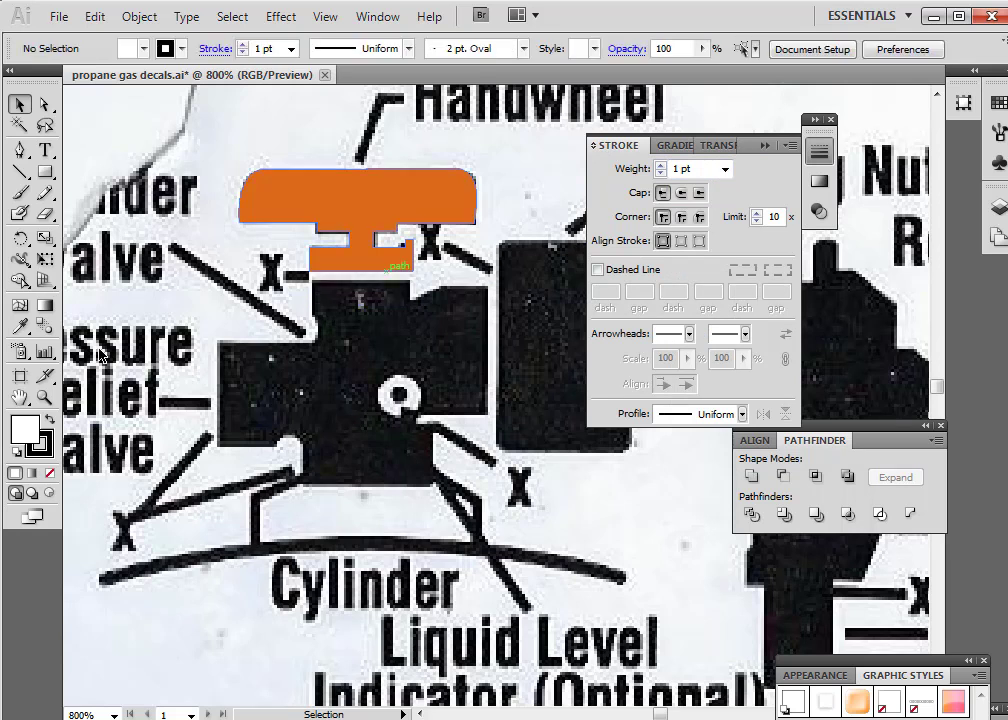
Draw a straight Pen path along the top edge of the valve body, just below the orange base block
key("z")
left_click(432, 338)
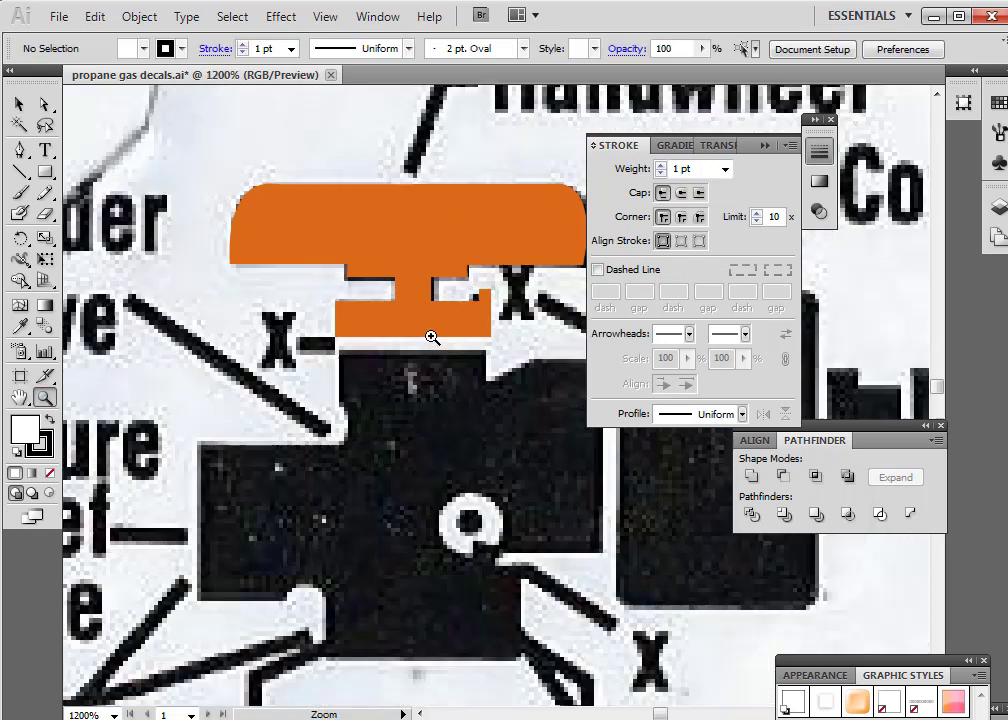
left_click(513, 396)
key("p")
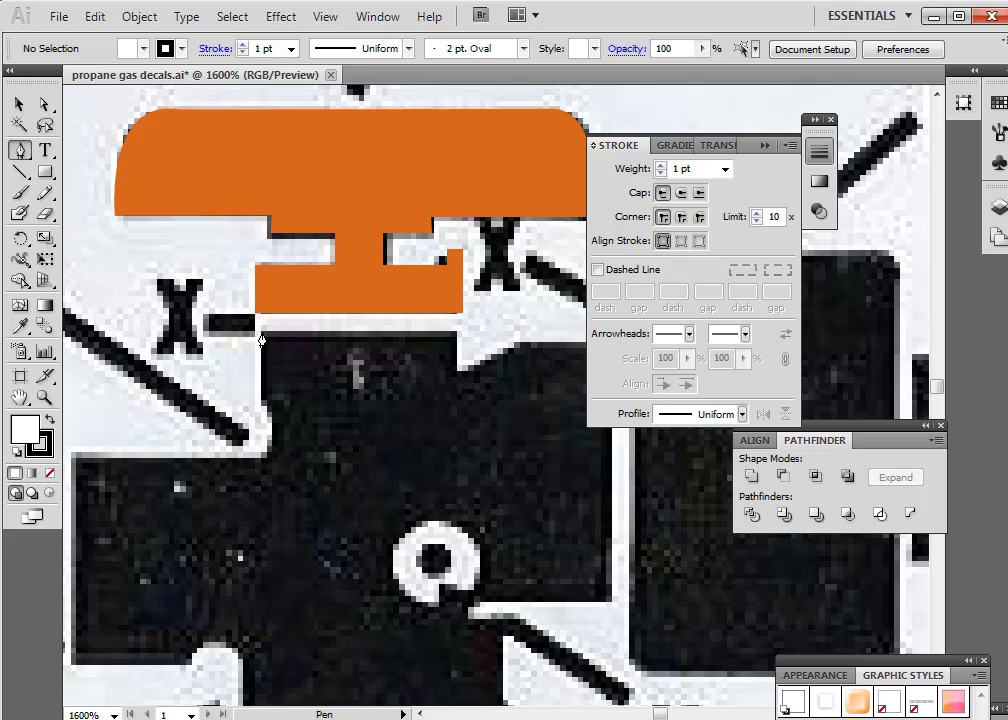
left_click_drag(261, 340, 456, 412)
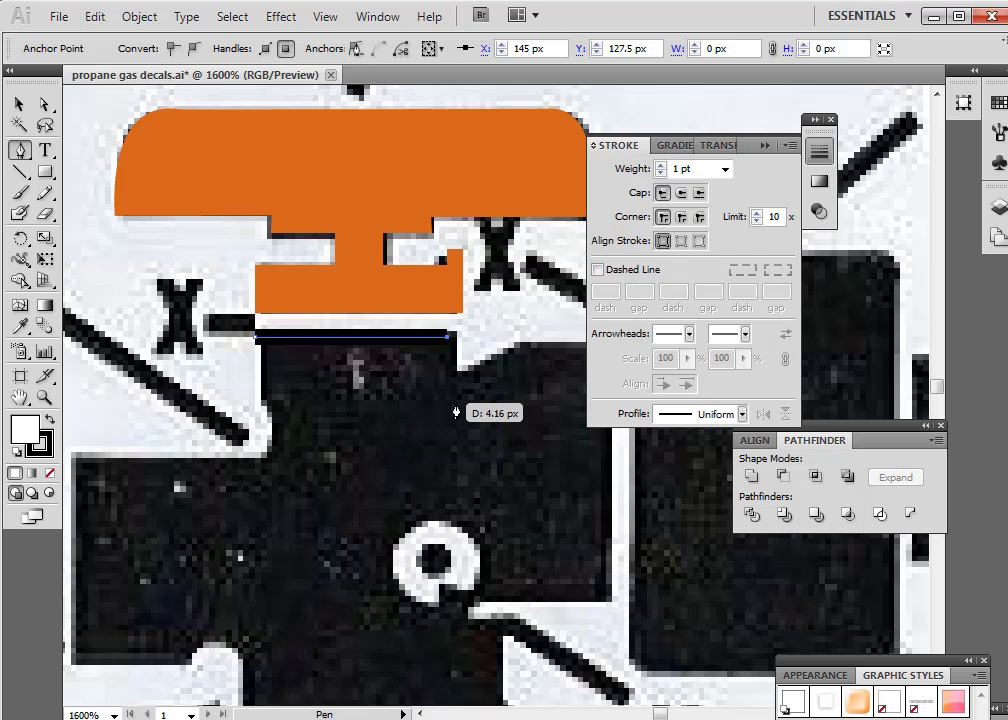
left_click(729, 175)
left_click(704, 194)
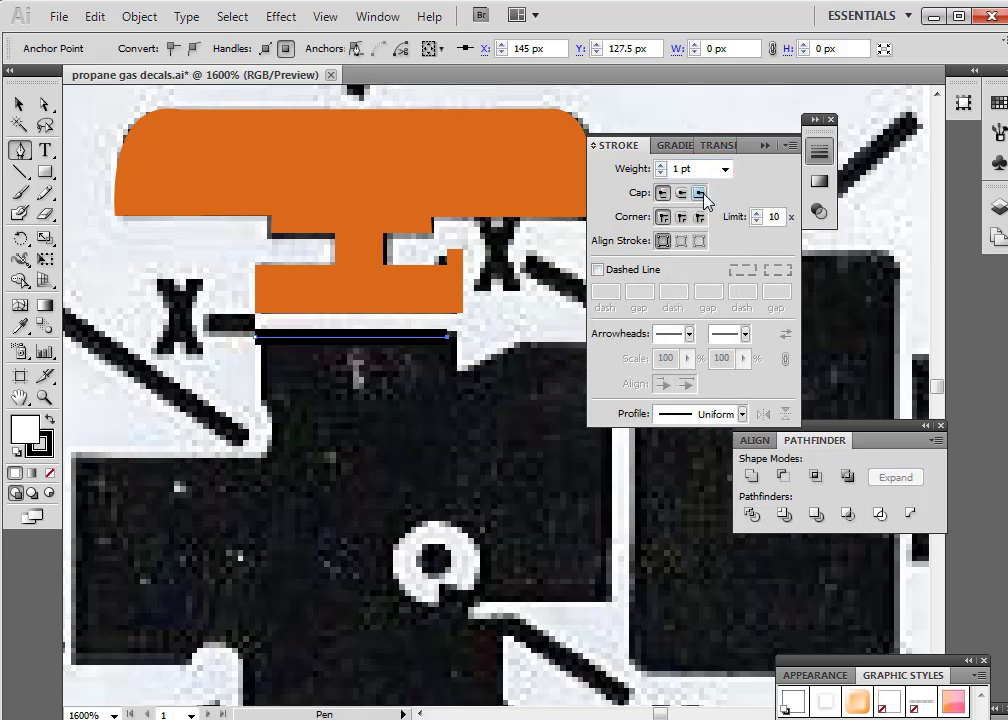
left_click(725, 170)
left_click(700, 188)
key("ctrl+z")
left_click(724, 172)
key("Escape")
left_click(724, 170)
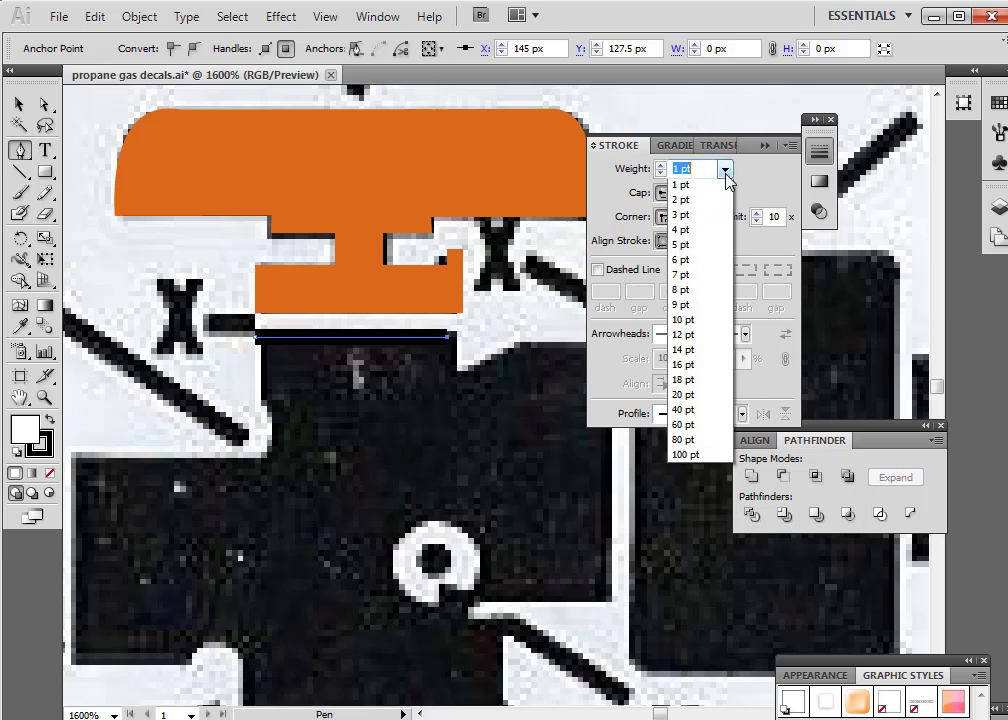
Lower the stroke weight of the path on the valve body's top edge until it has no stroke
left_click(661, 172)
left_click(661, 173)
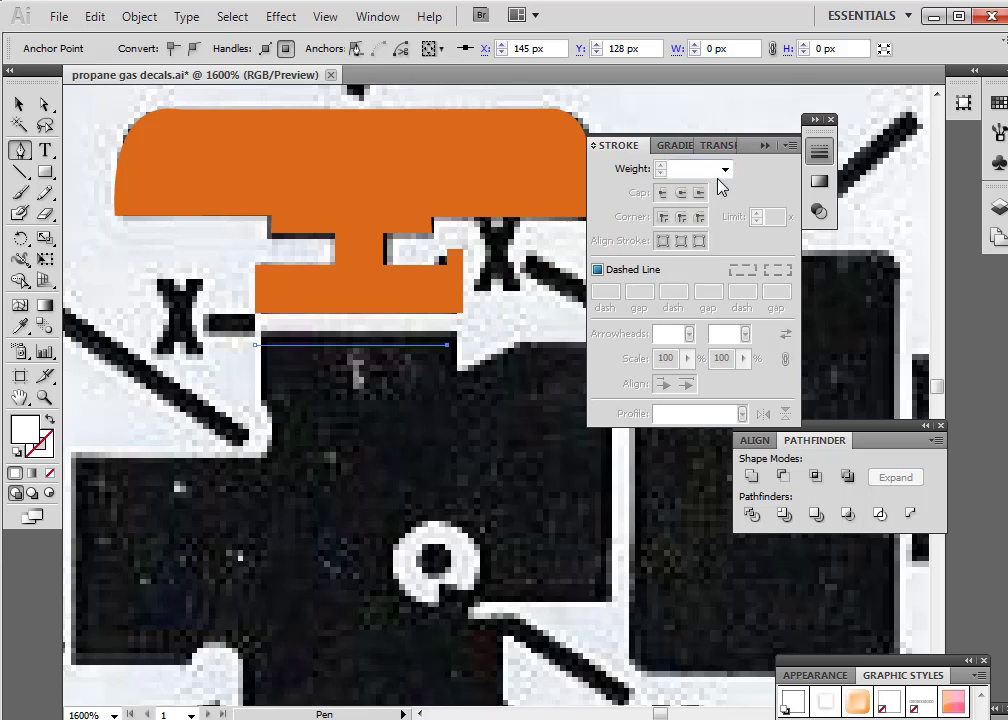
left_click(20, 104)
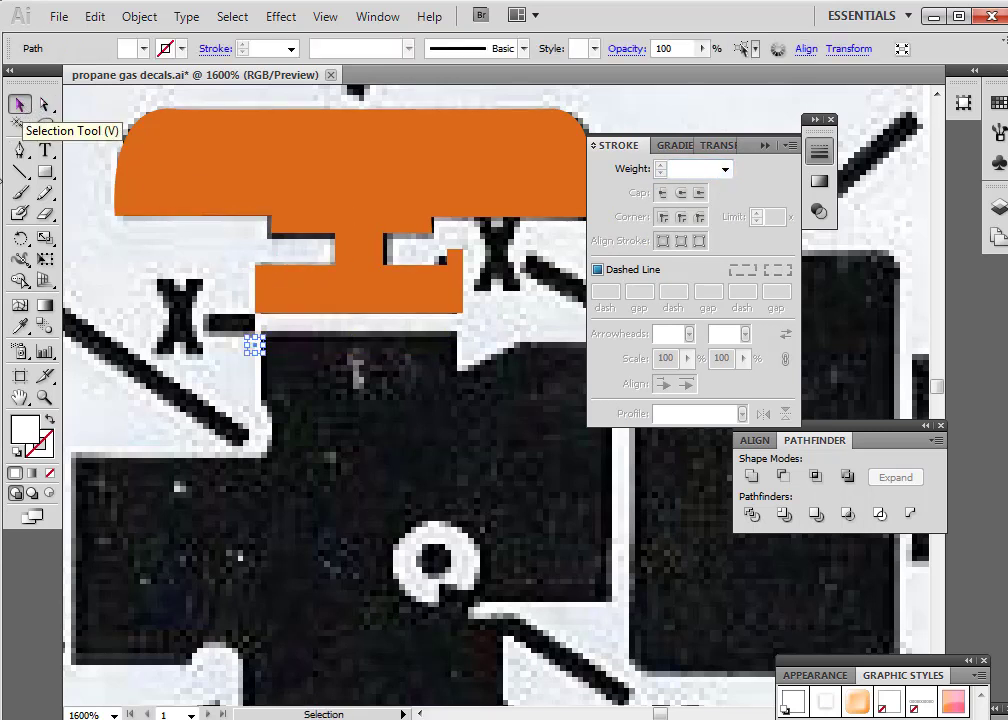
Draw a straight Pen path along the valve body's top edge and try to stretch it to the right-hand corner
left_click(19, 150)
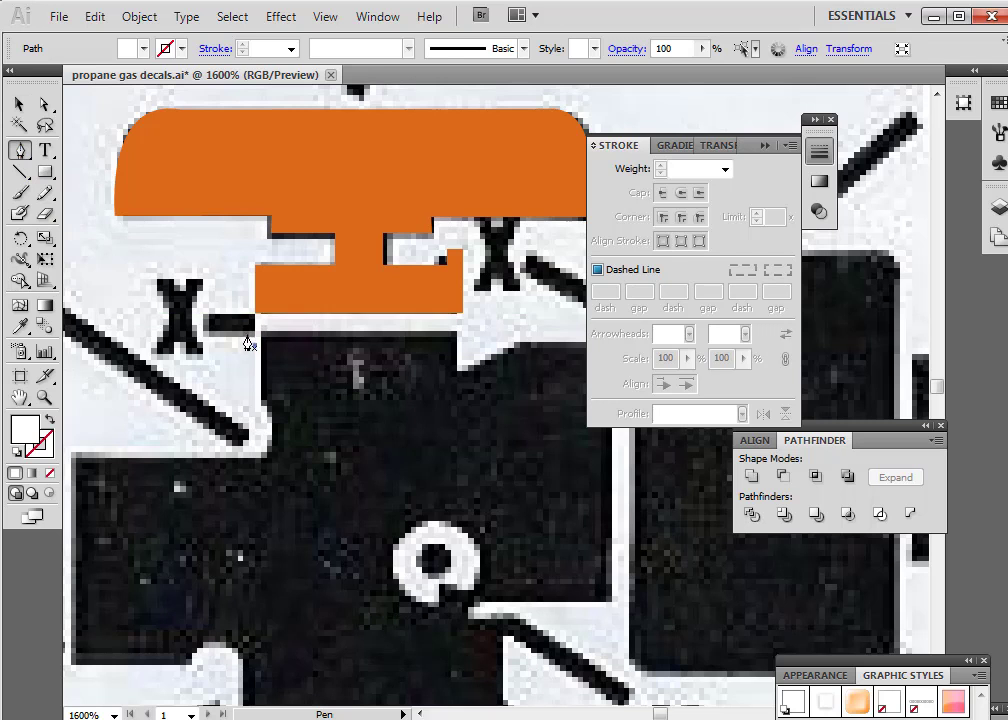
left_click_drag(260, 341, 453, 340)
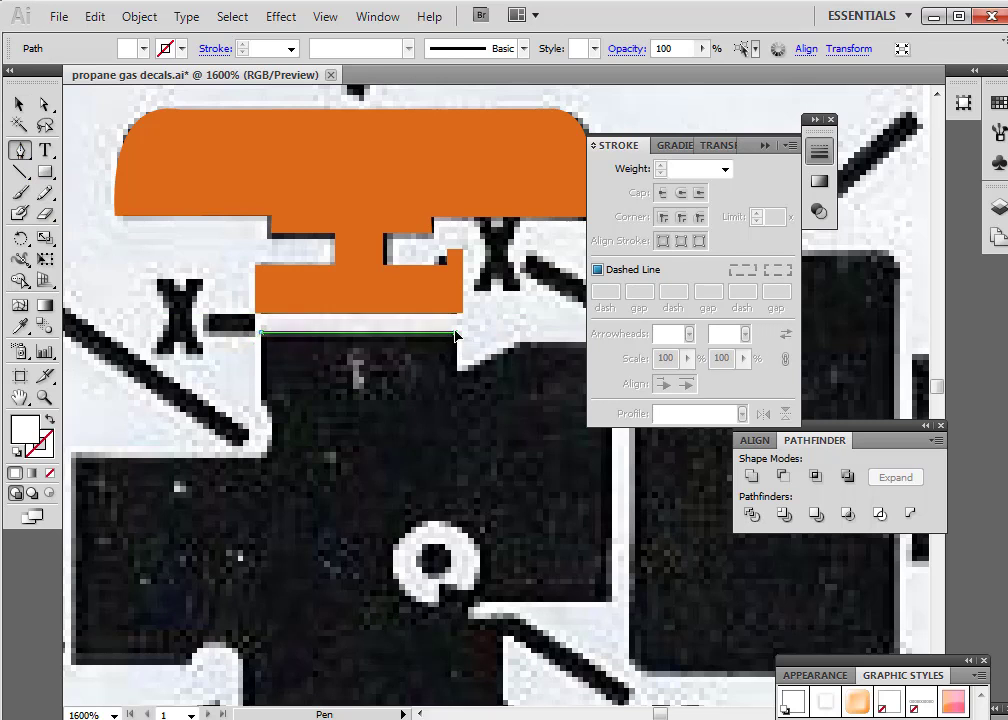
left_click(454, 340)
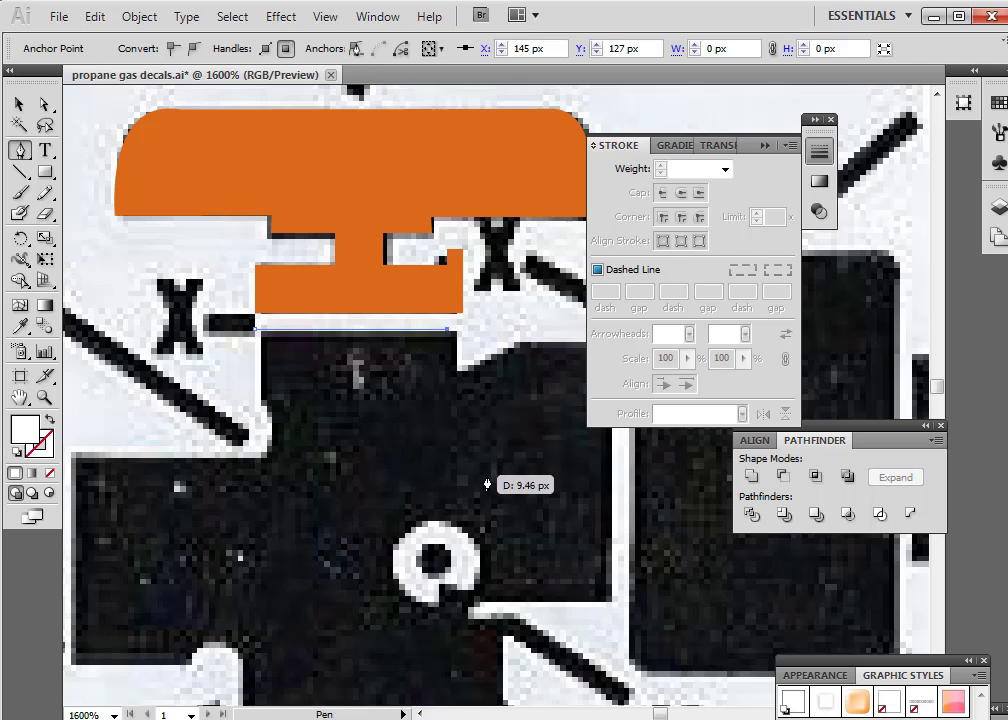
left_click(19, 106)
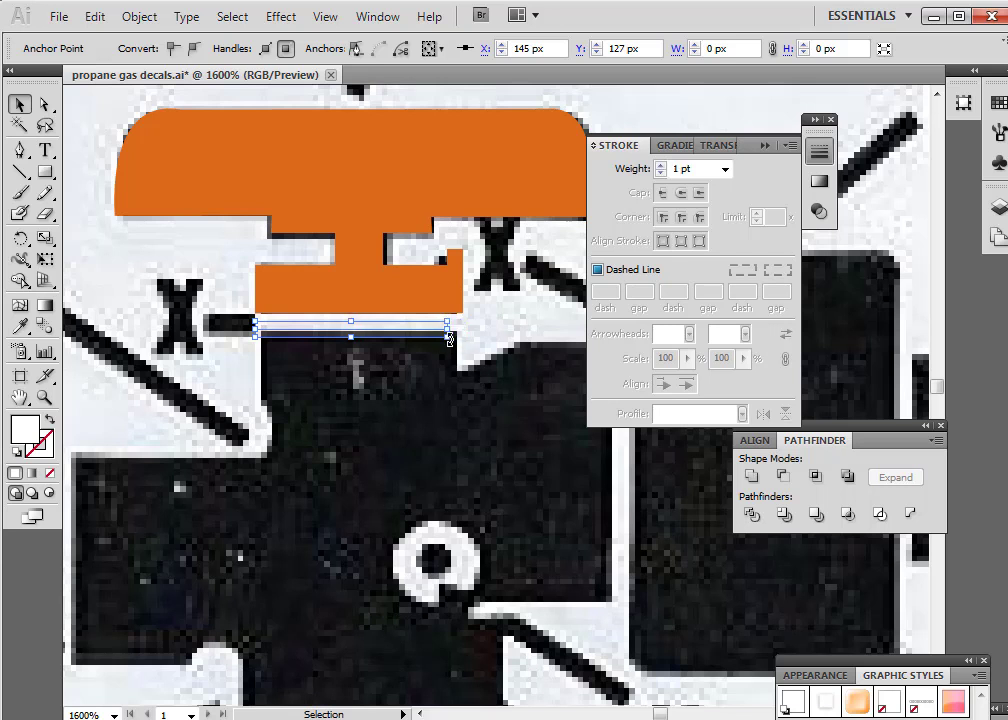
left_click_drag(450, 332, 462, 334)
left_click(317, 400)
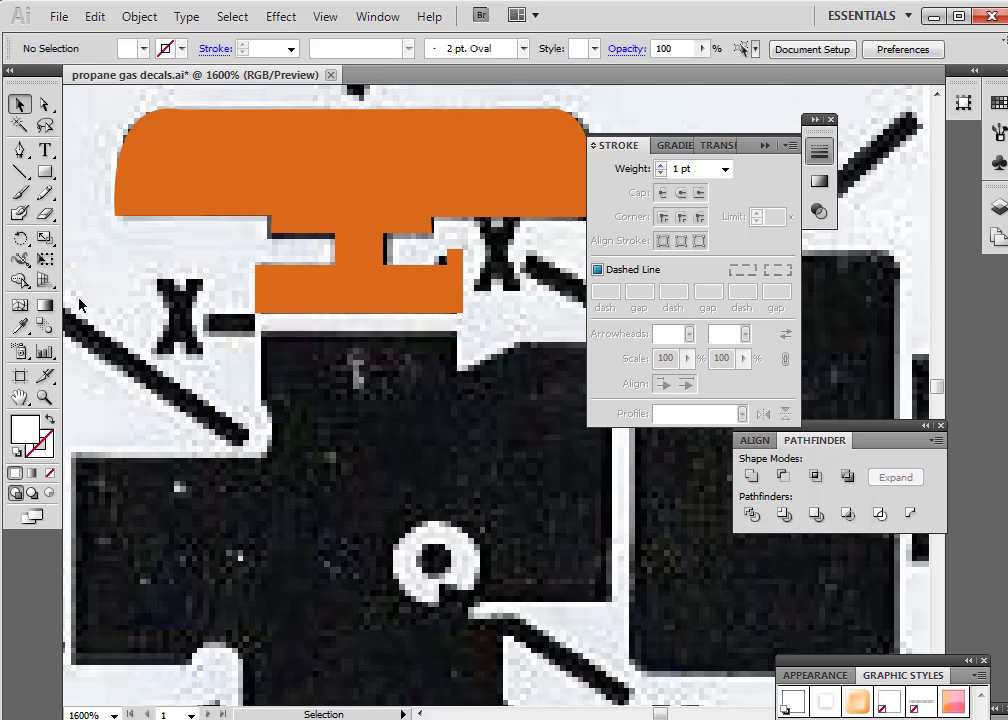
Try the Convert Anchor Point and Add Anchor Point tools at the valve body's upper-left corner
left_click(22, 153)
left_click(22, 153)
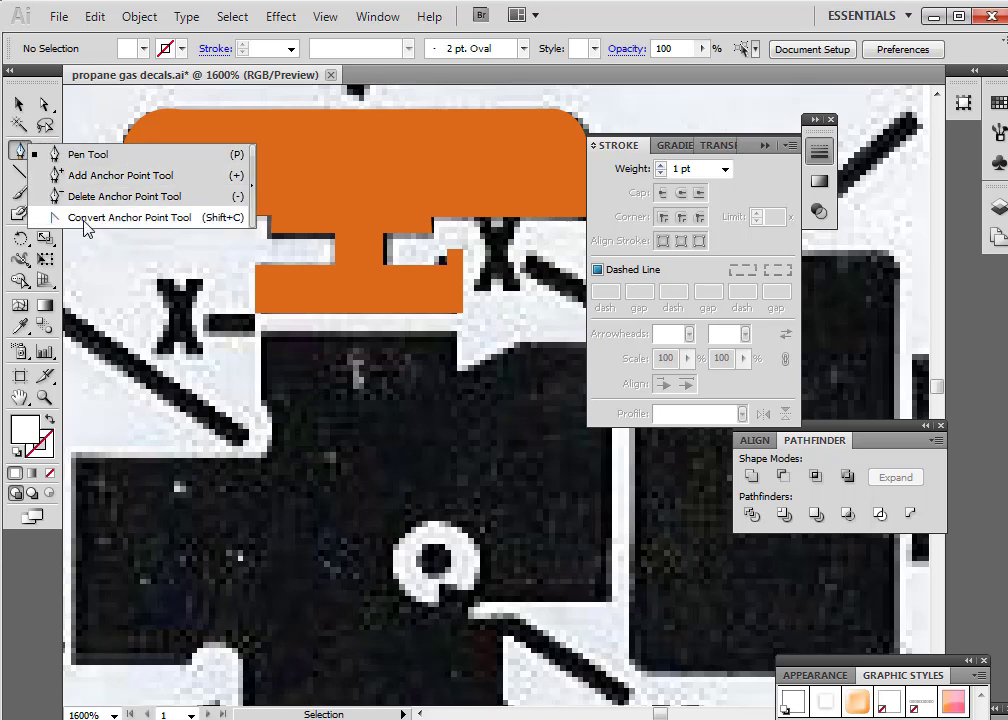
left_click(120, 217)
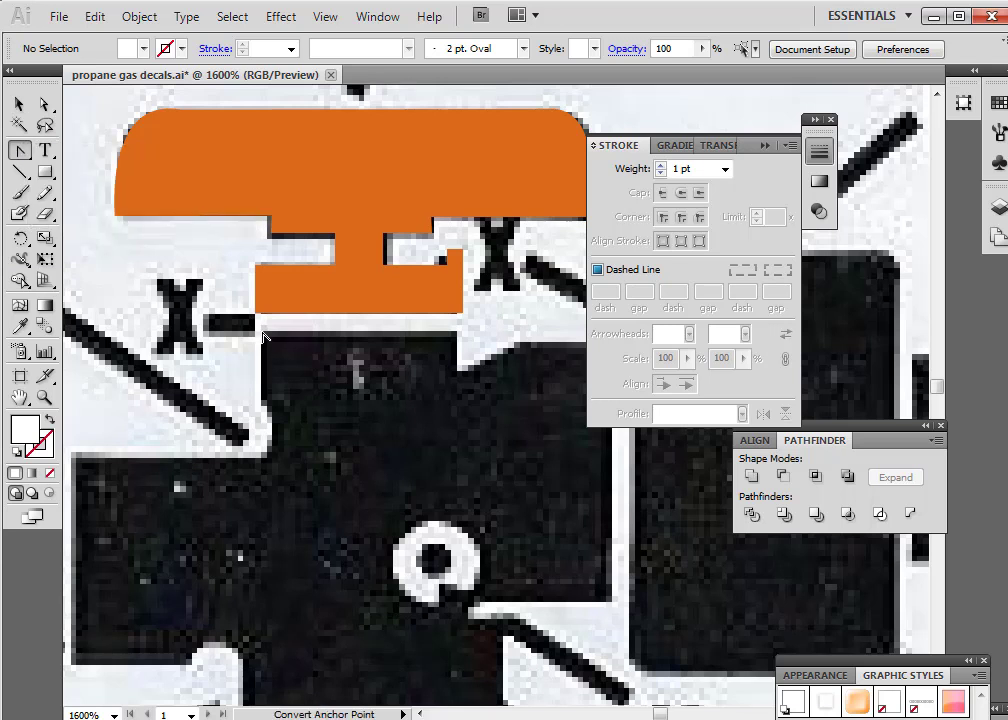
left_click(264, 335)
left_click(535, 424)
left_click(14, 160)
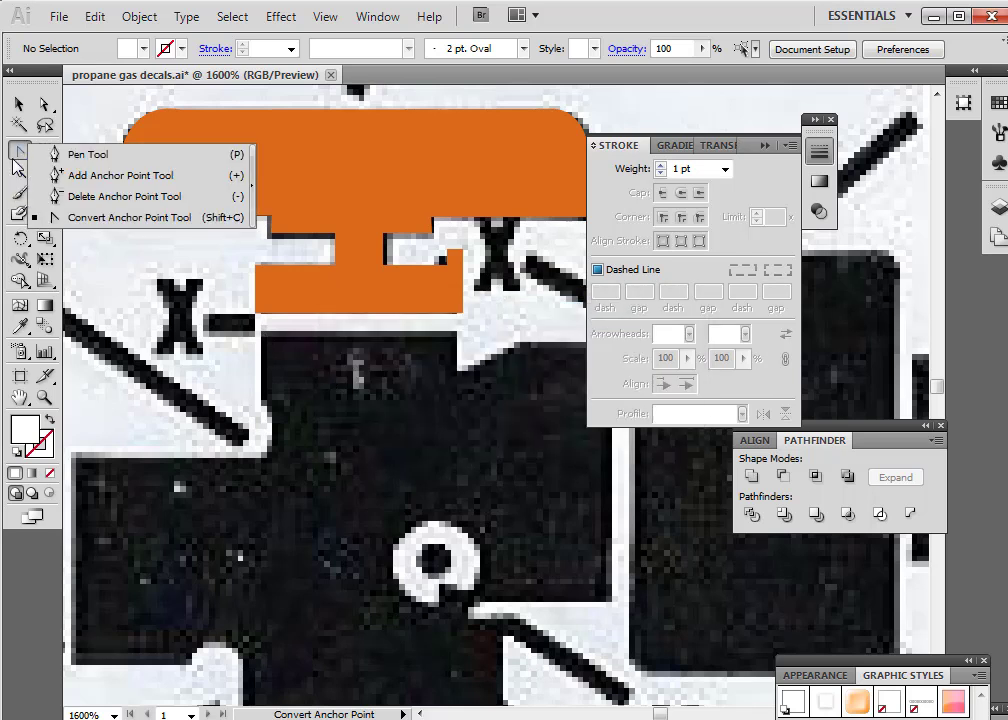
left_click(112, 175)
left_click(260, 340)
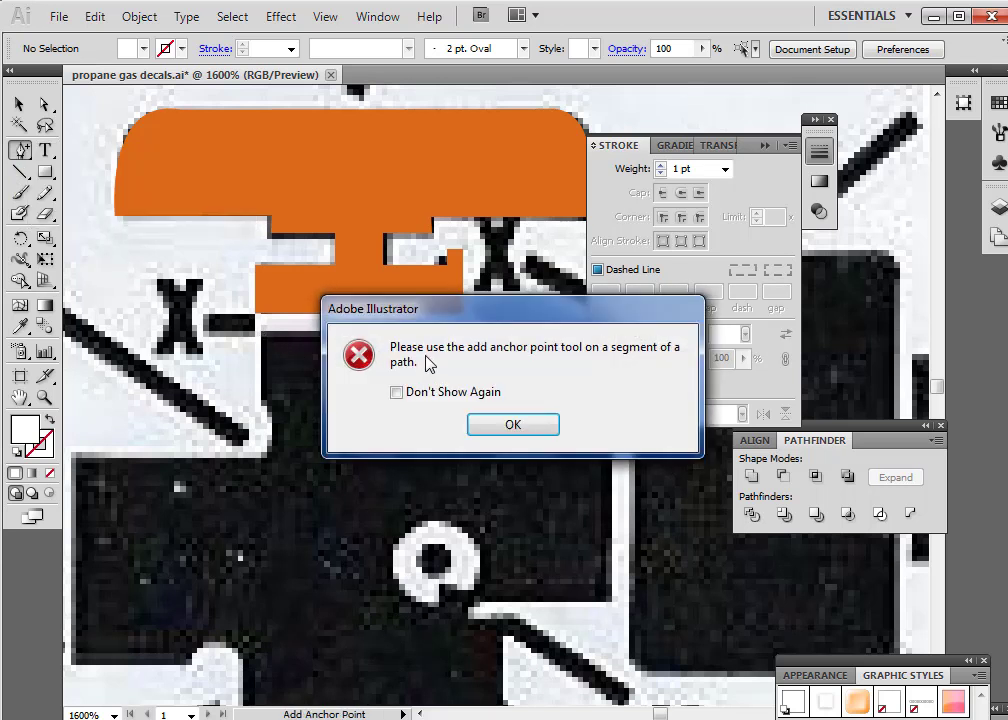
left_click(510, 426)
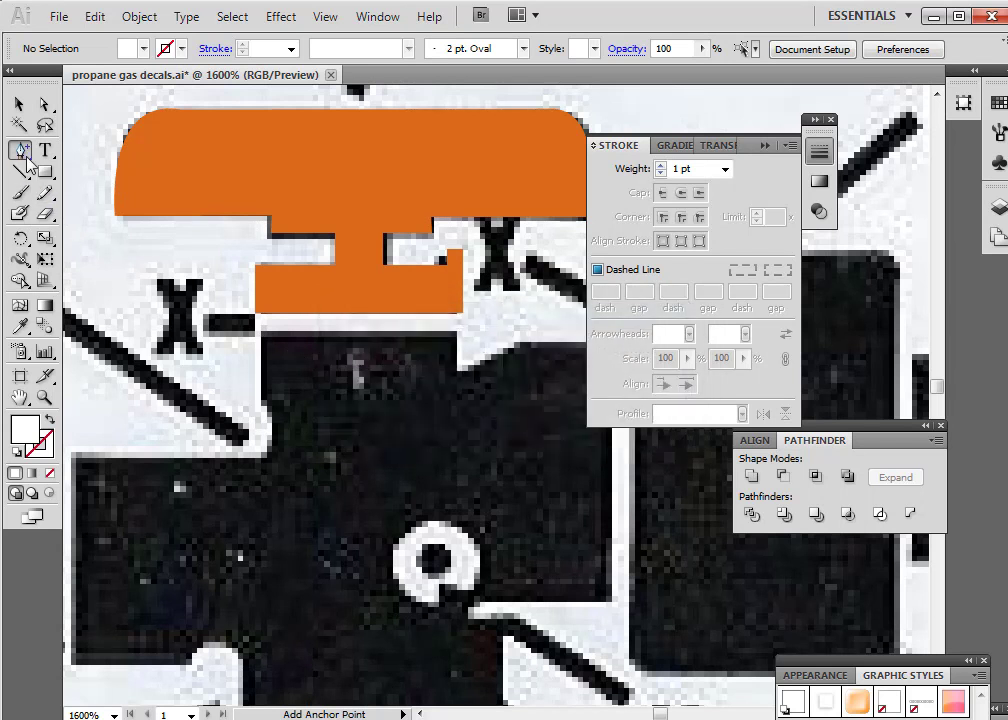
Start a Pen outline across the valve body's top edge, down into the right-hand notch and up its sloped shoulder
left_click(27, 158)
left_click(80, 153)
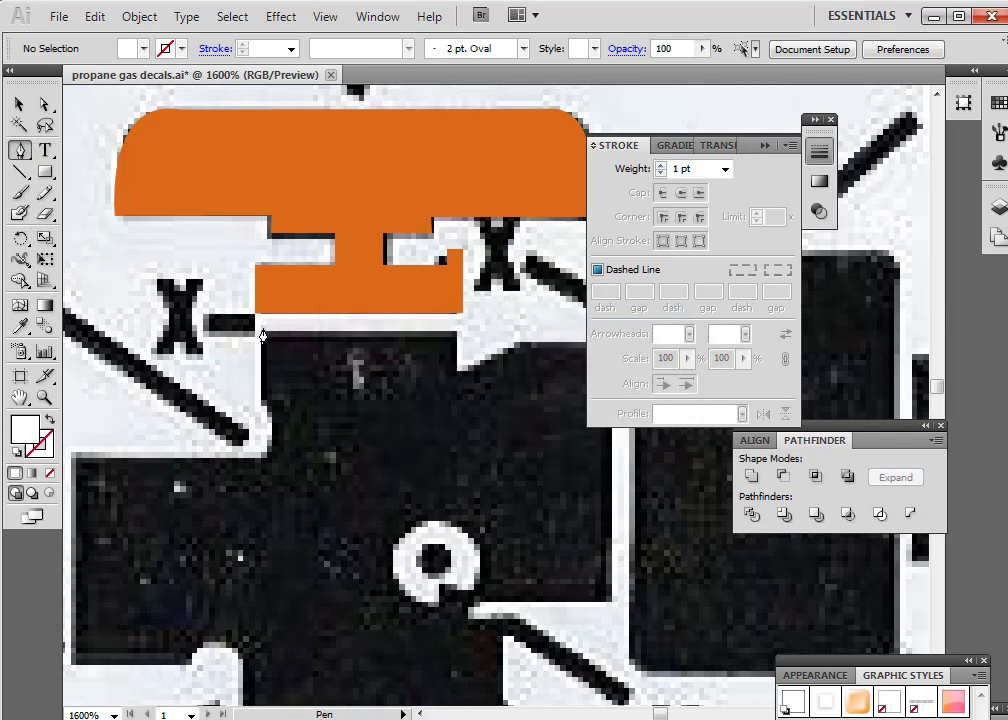
left_click_drag(260, 340, 462, 380)
left_click(458, 331)
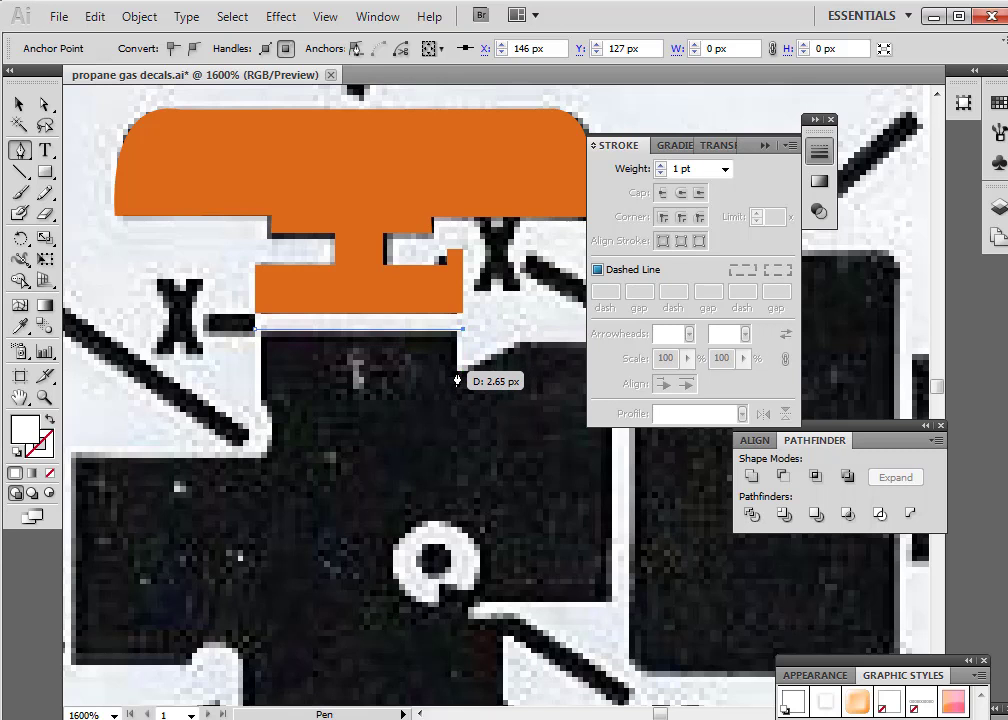
left_click(457, 371)
left_click_drag(484, 373, 538, 331)
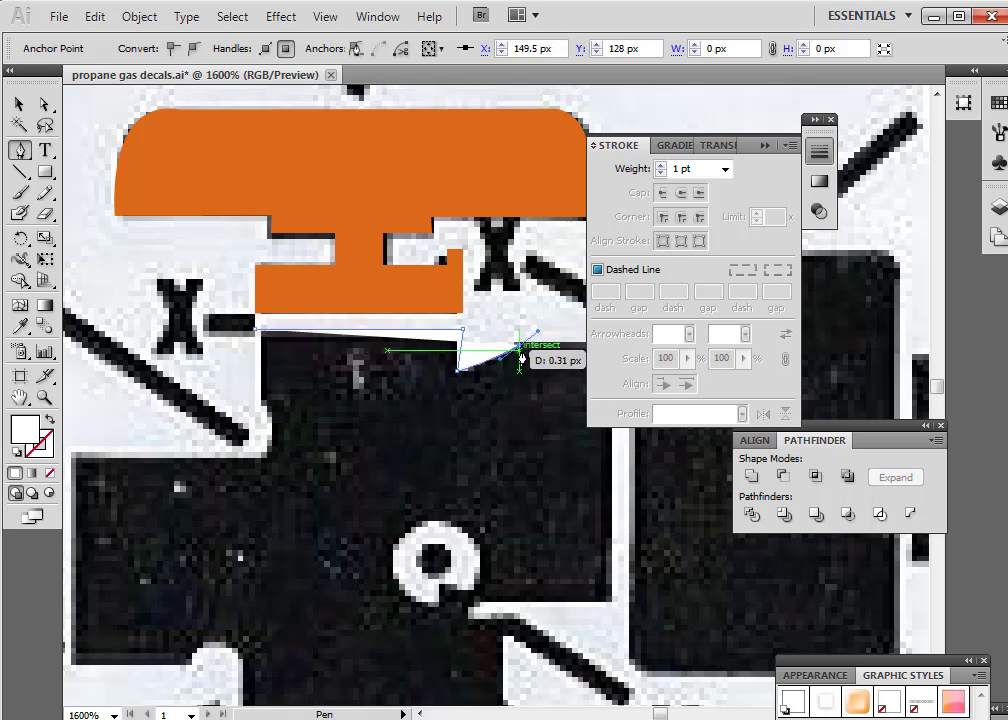
Continue the Pen outline around the right block of the valve body, back along its bottom edge to near the white ring
left_click(20, 397)
left_click_drag(427, 446, 271, 421)
key("p")
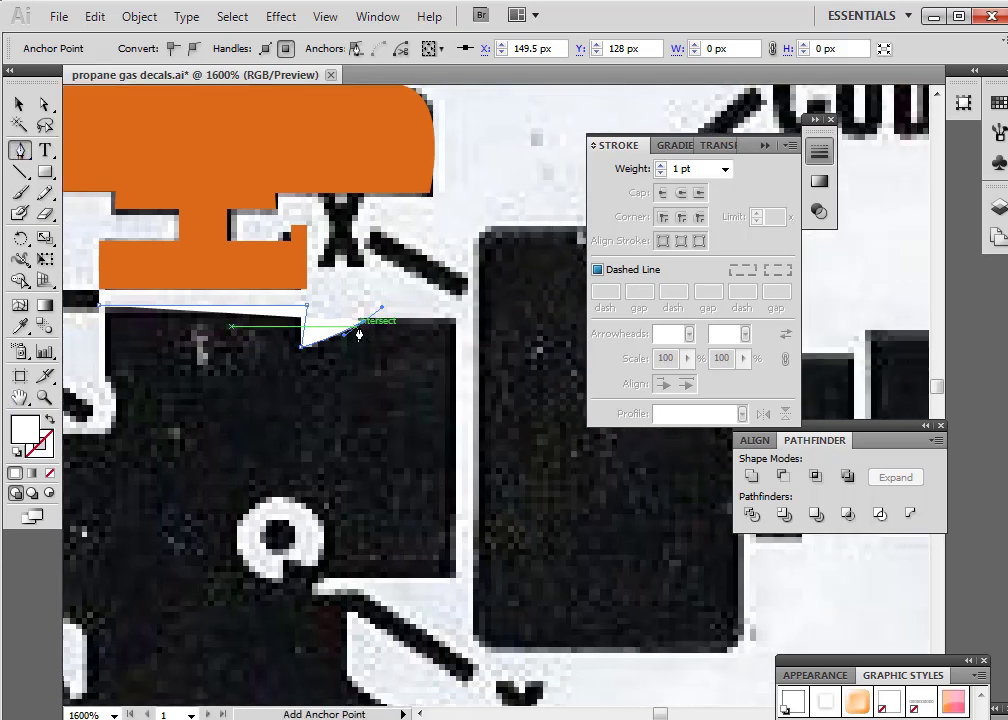
left_click_drag(393, 328, 455, 328)
left_click(454, 321)
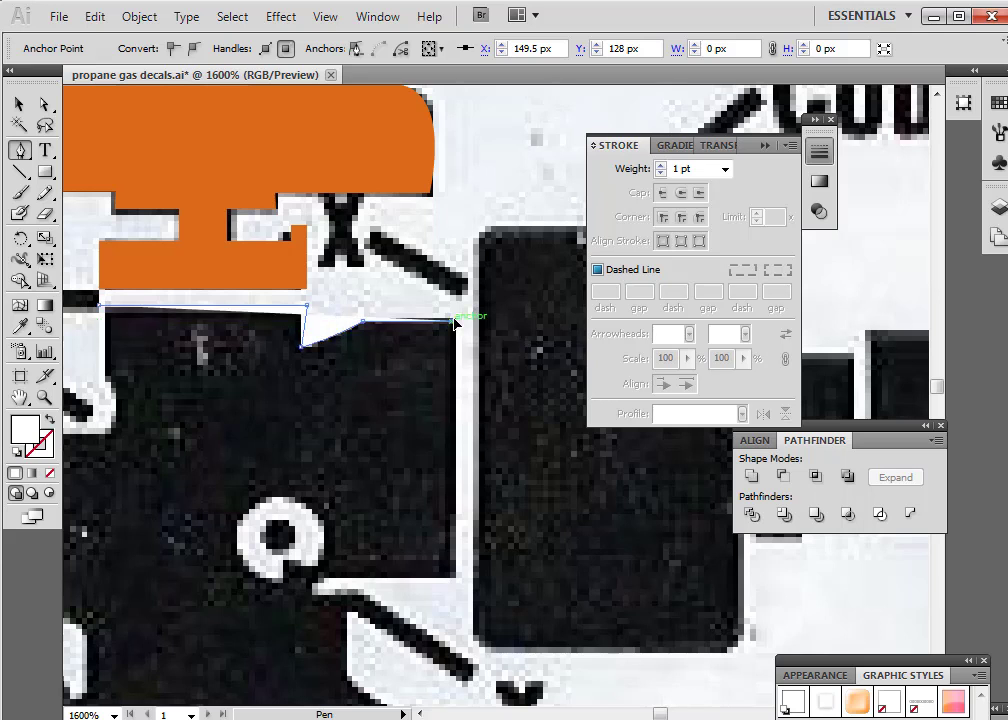
left_click(453, 577)
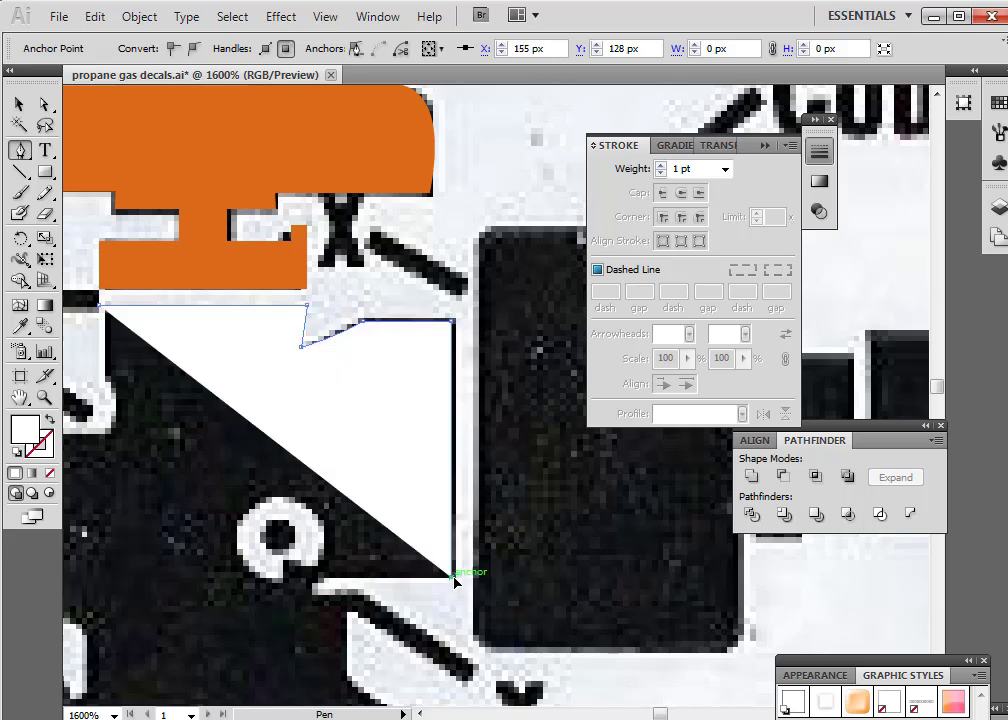
left_click(318, 577)
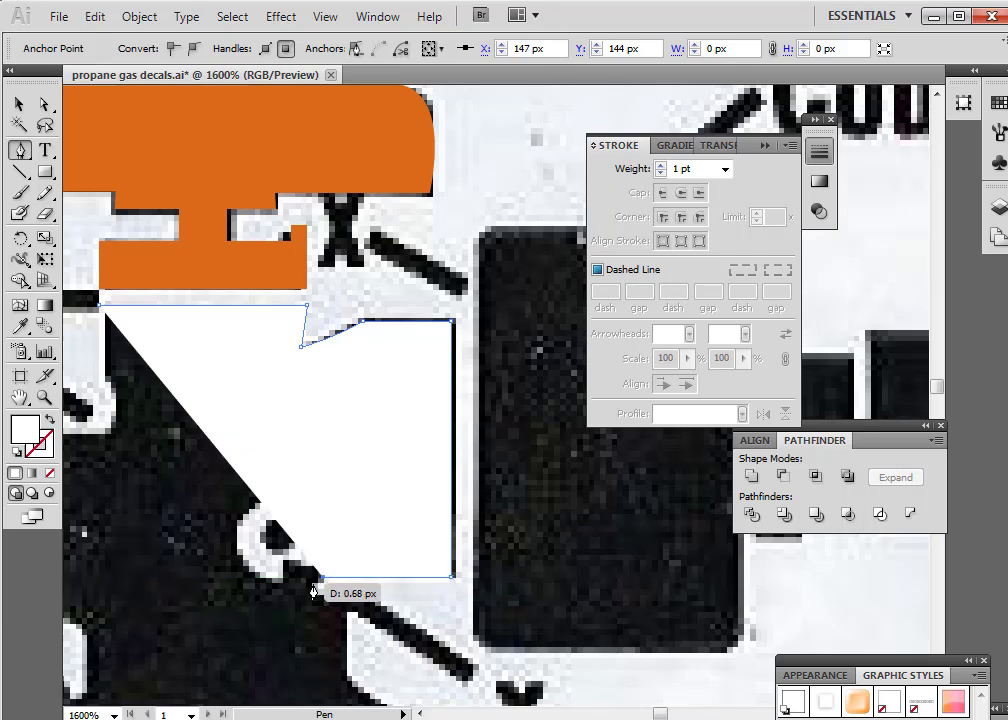
Extend the outline around the small corner below the ring and along the slanted bar's upper edge, rounding its lower tip
left_click(312, 586)
left_click(307, 588, "ctrl")
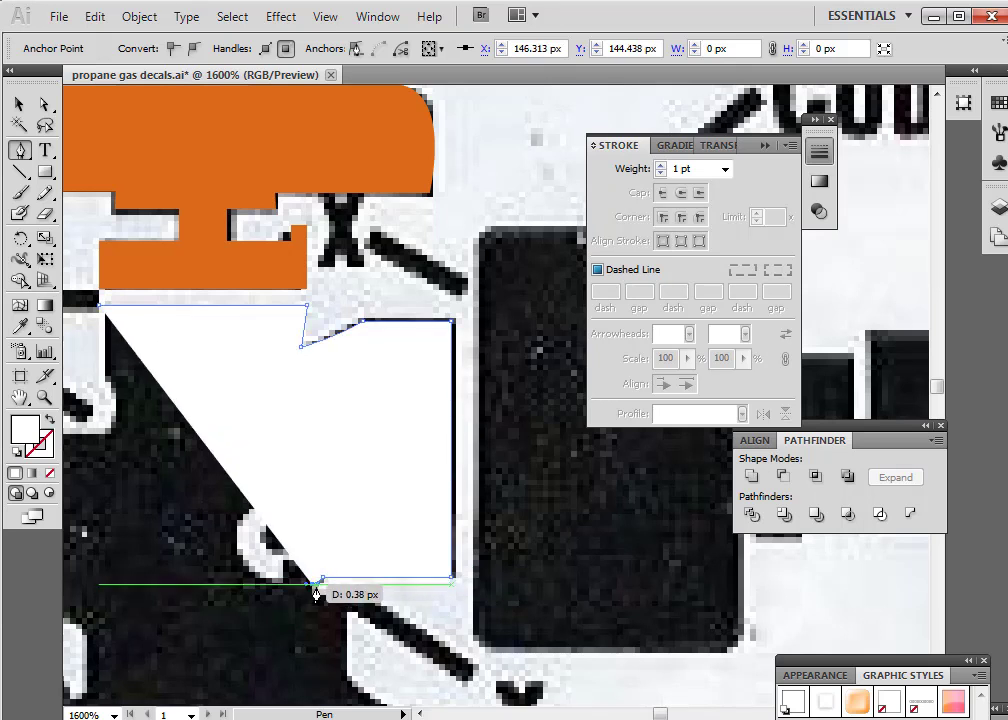
left_click(311, 592)
left_click_drag(325, 622, 464, 690)
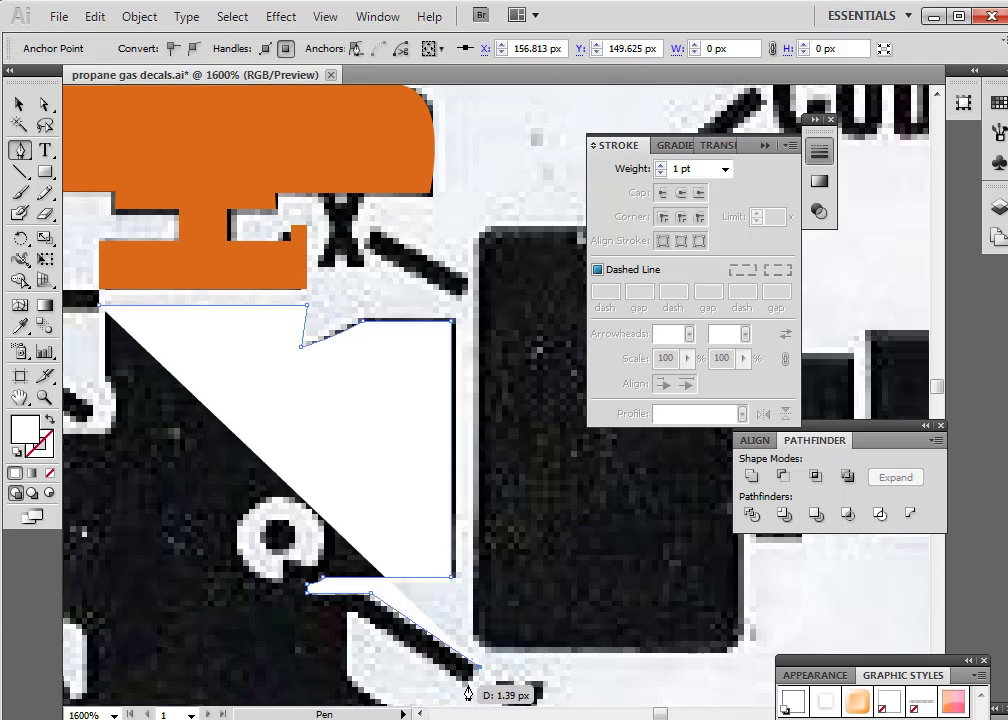
left_click(465, 687)
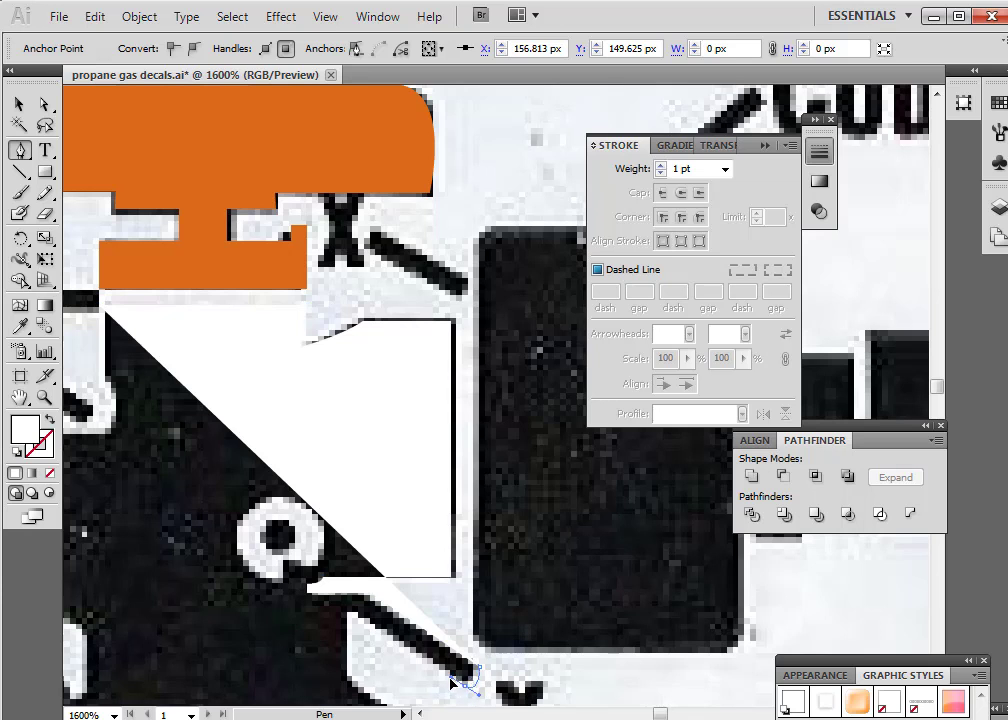
Trace back along the slanted bar's lower edge, down the stem's right side and across the stem's bottom edge
left_click_drag(449, 690, 346, 575)
scroll(198, 607, "down", 1)
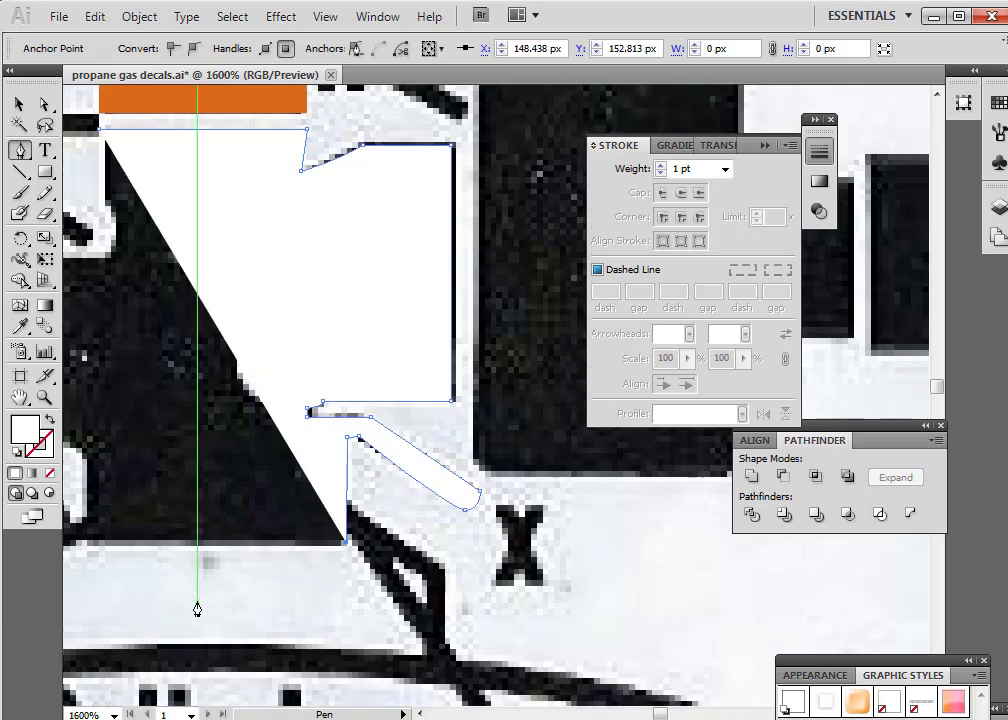
left_click(19, 397)
left_click_drag(151, 430, 371, 466)
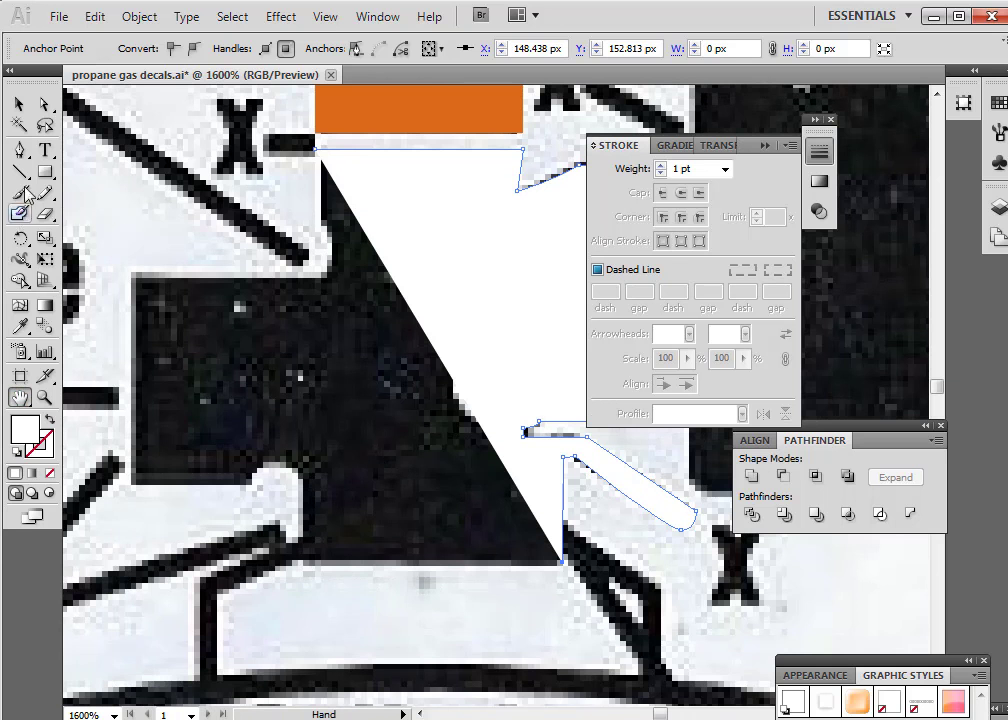
left_click(20, 151)
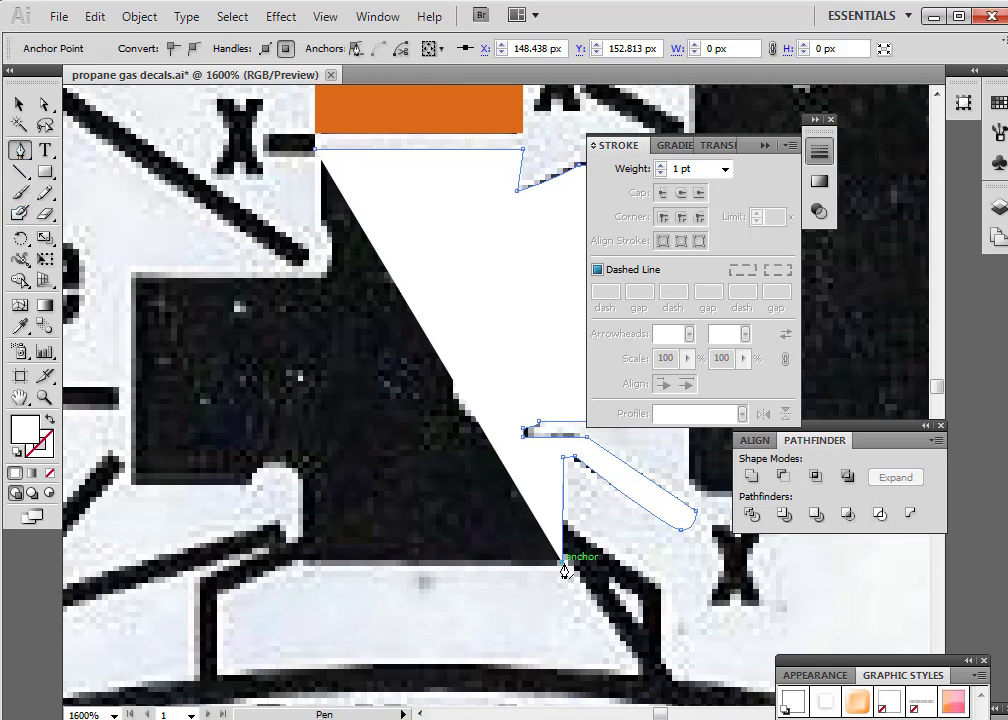
left_click_drag(553, 571, 300, 525)
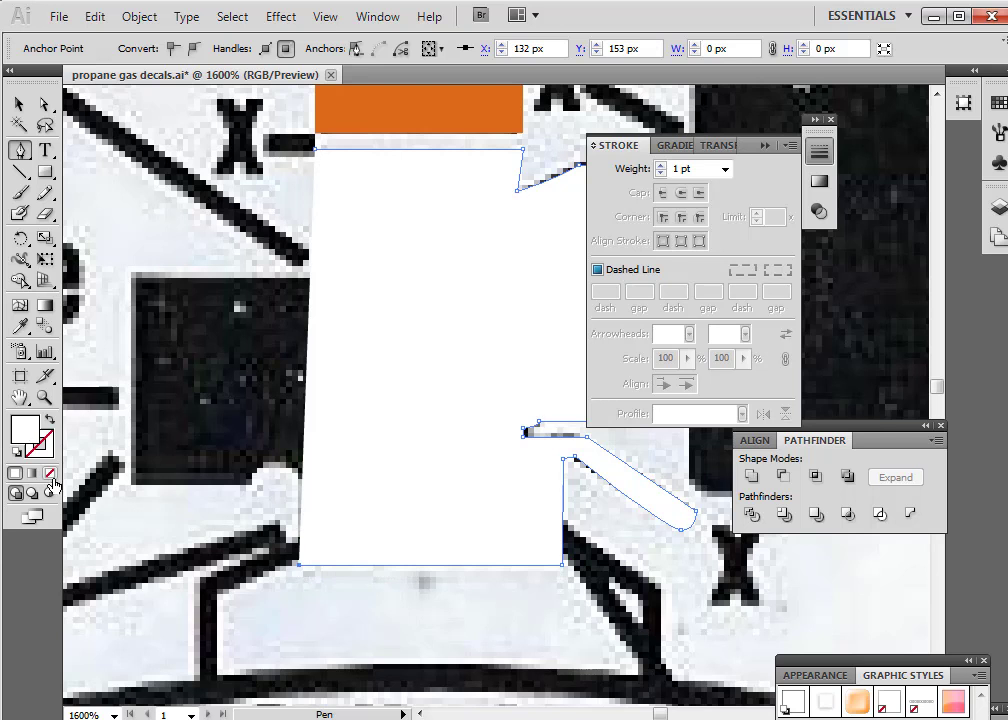
Remove the outline's fill and trace up the stem's left side, around the curved notch and along the left block's bottom edge
left_click(50, 473)
left_click_drag(300, 571, 234, 519)
left_click(248, 482)
left_click(131, 484)
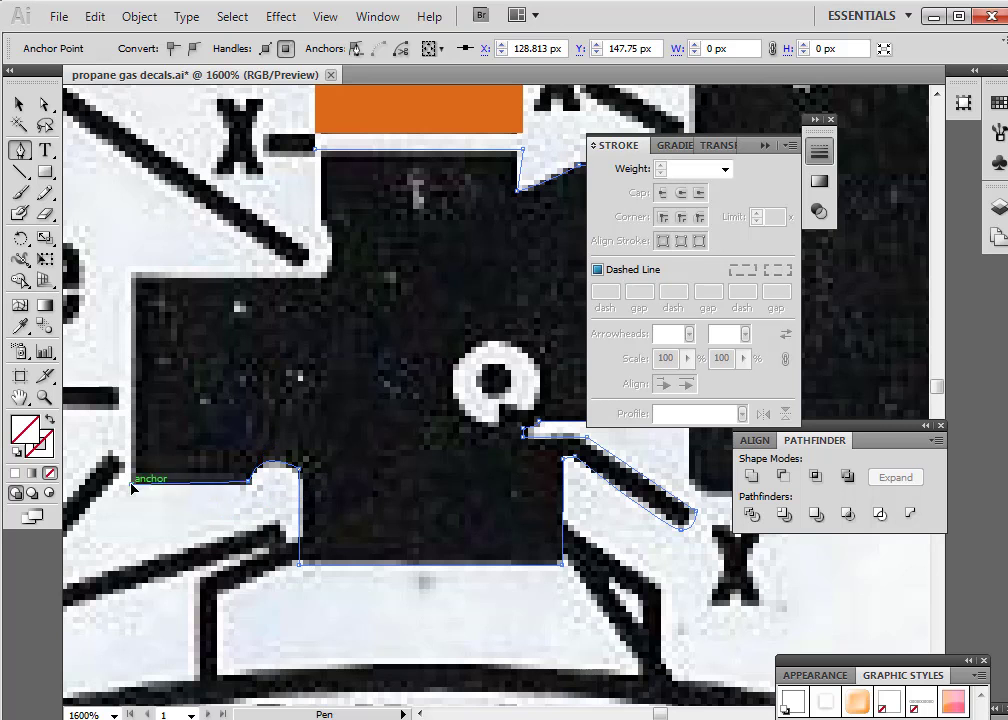
Trace the left block's outer and top edges and the curved upper notch, closing the path at the body's upper-left corner
left_click(123, 277)
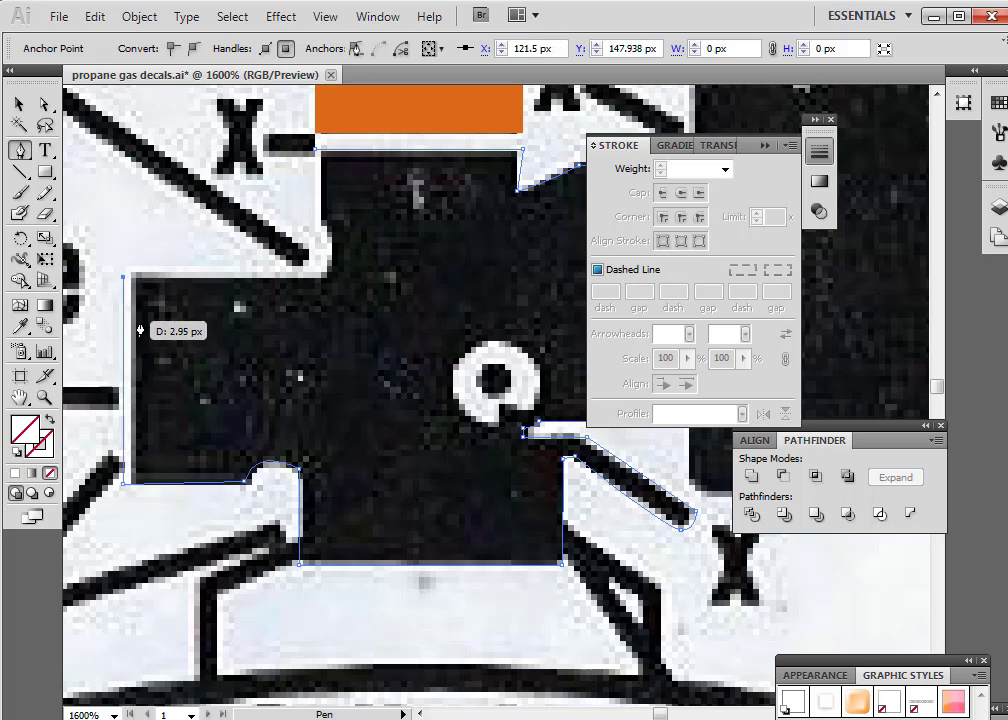
left_click(325, 279)
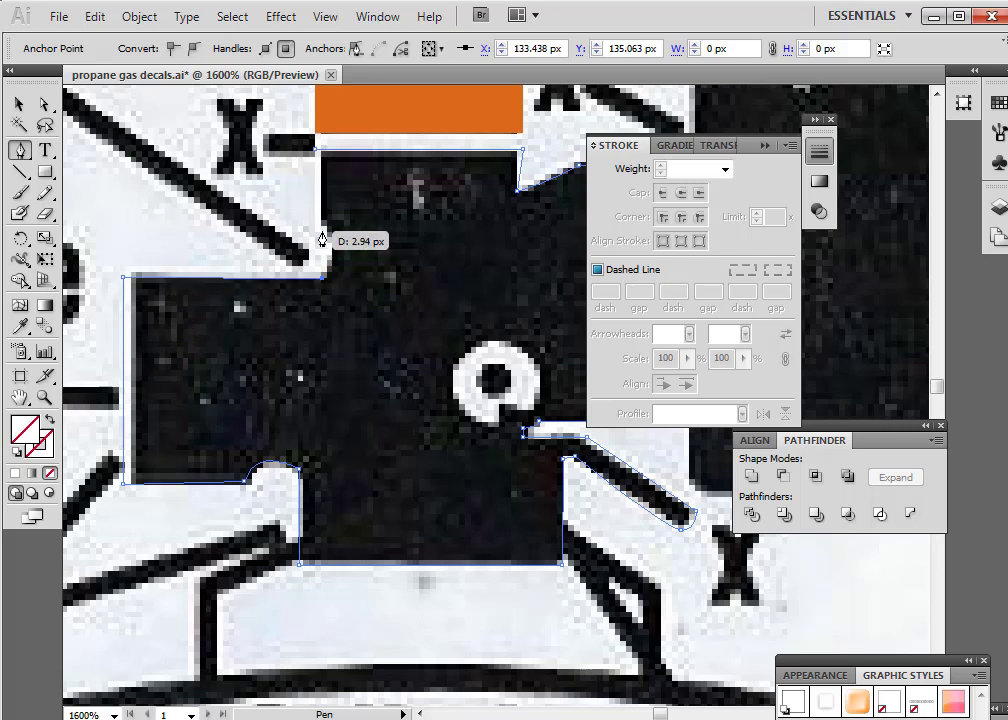
left_click_drag(322, 223, 299, 225)
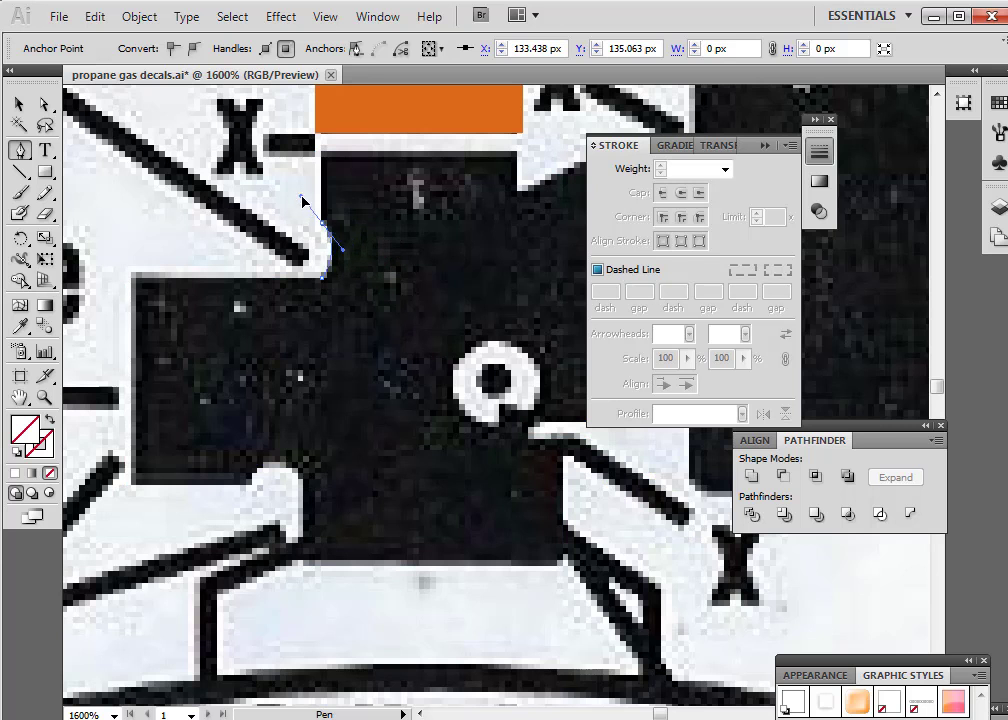
left_click_drag(302, 197, 316, 151)
left_click(322, 224)
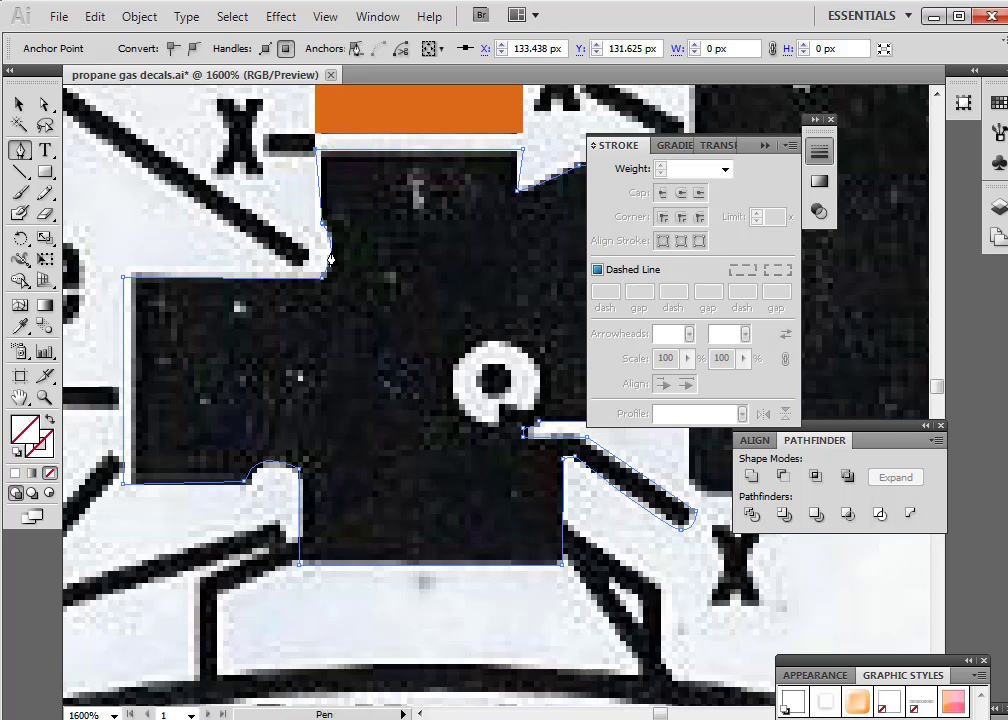
Move the outline's two top anchor points inward onto the upper-left and upper-right corners of the valve body
left_click(48, 105)
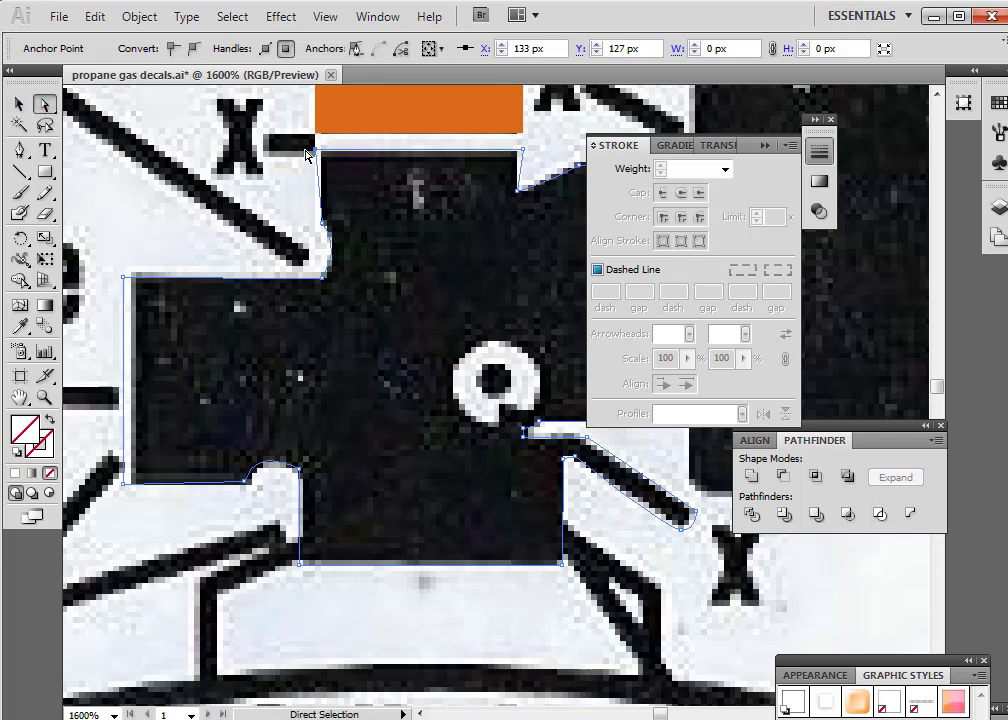
left_click_drag(320, 152, 321, 152)
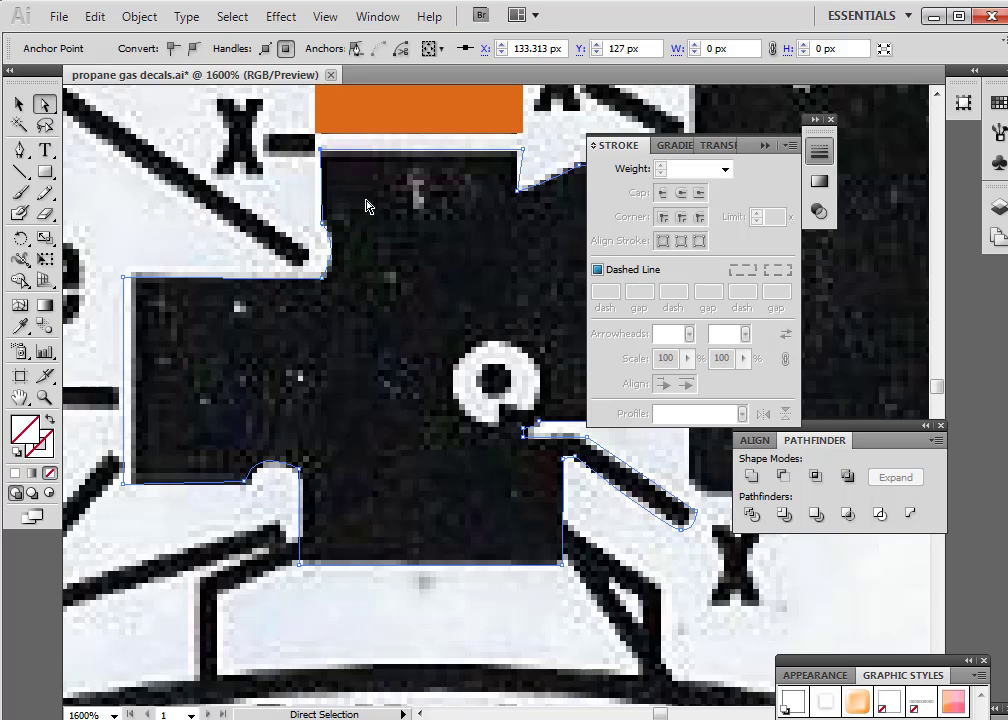
key("h")
left_click_drag(489, 374, 238, 481)
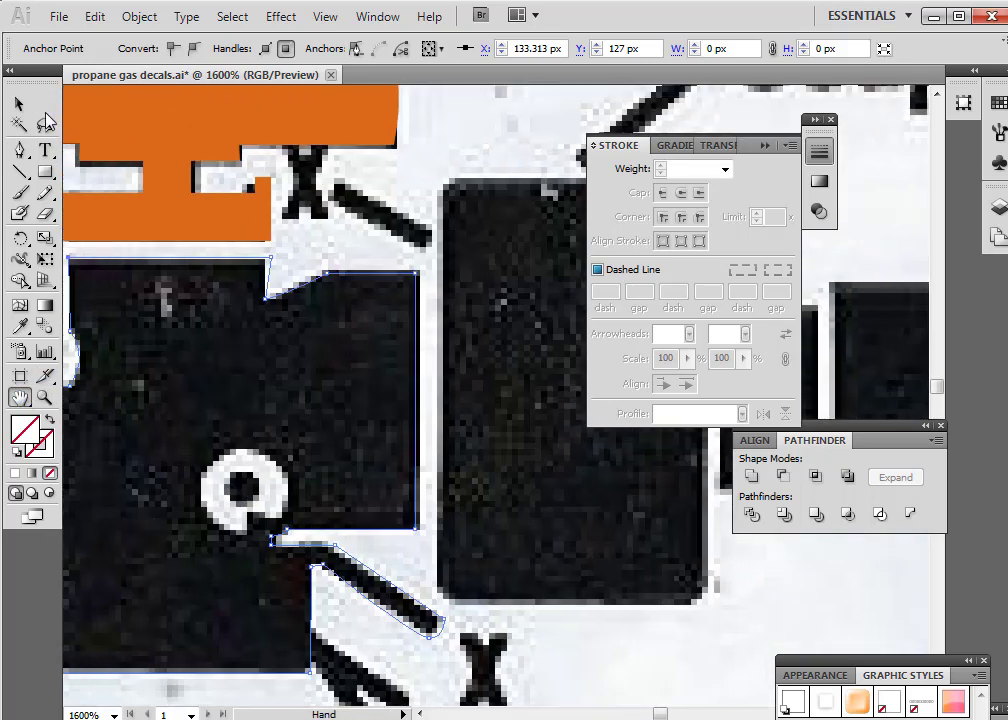
left_click(44, 104)
left_click_drag(271, 258, 264, 258)
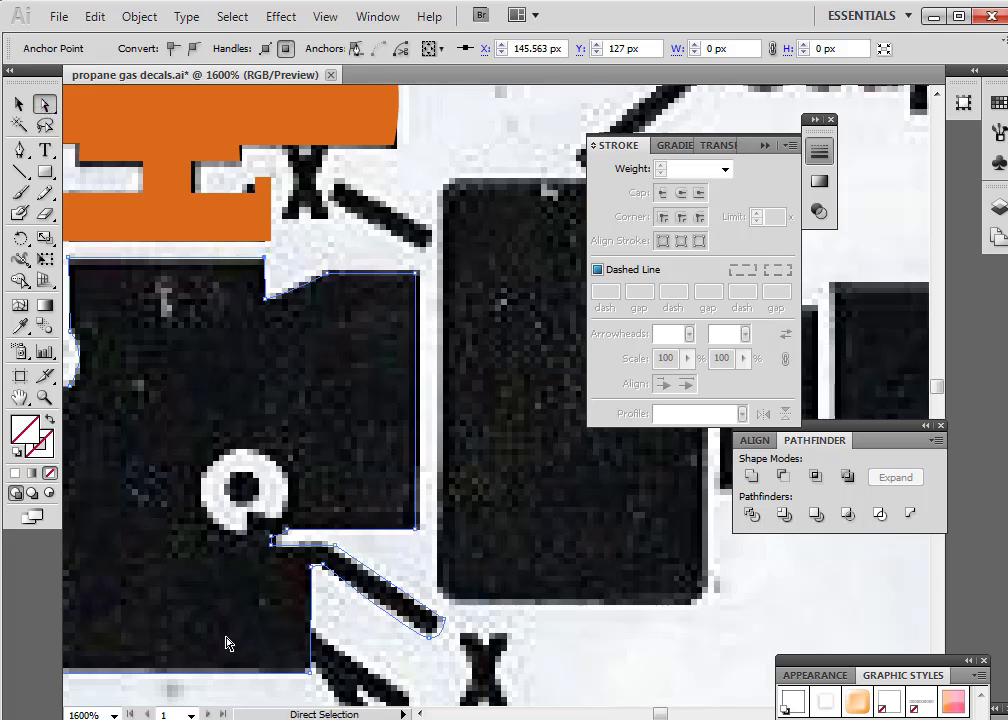
Draw ellipses over the valve body's white ring, one for the outer edge and one for the centre hole
left_click(44, 398)
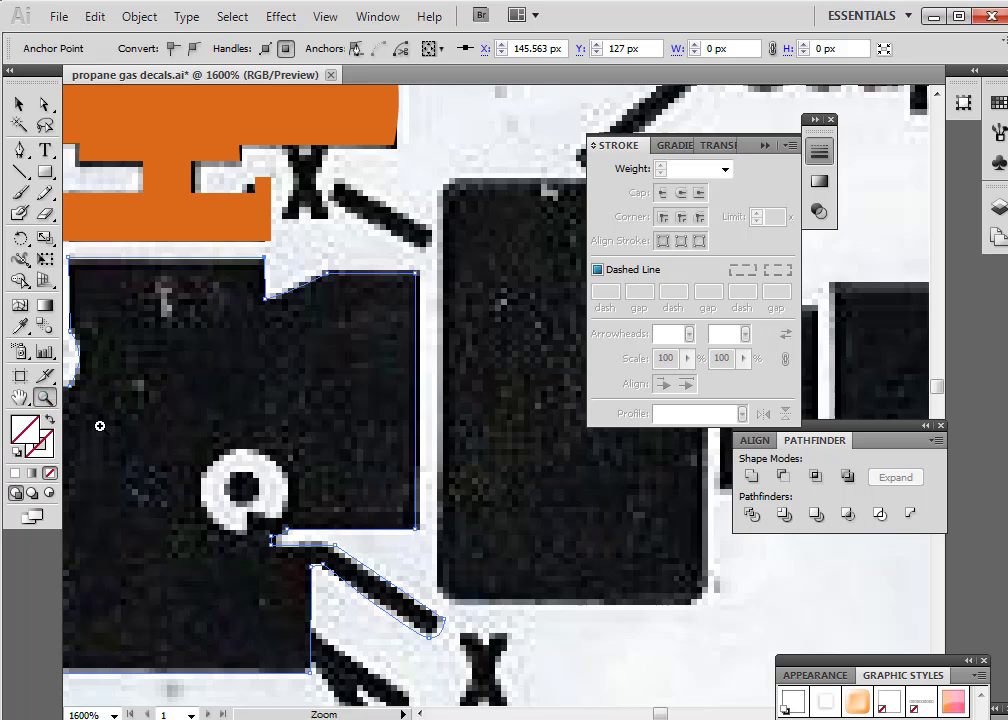
left_click(312, 482, "alt")
left_click(467, 404)
left_click(510, 392)
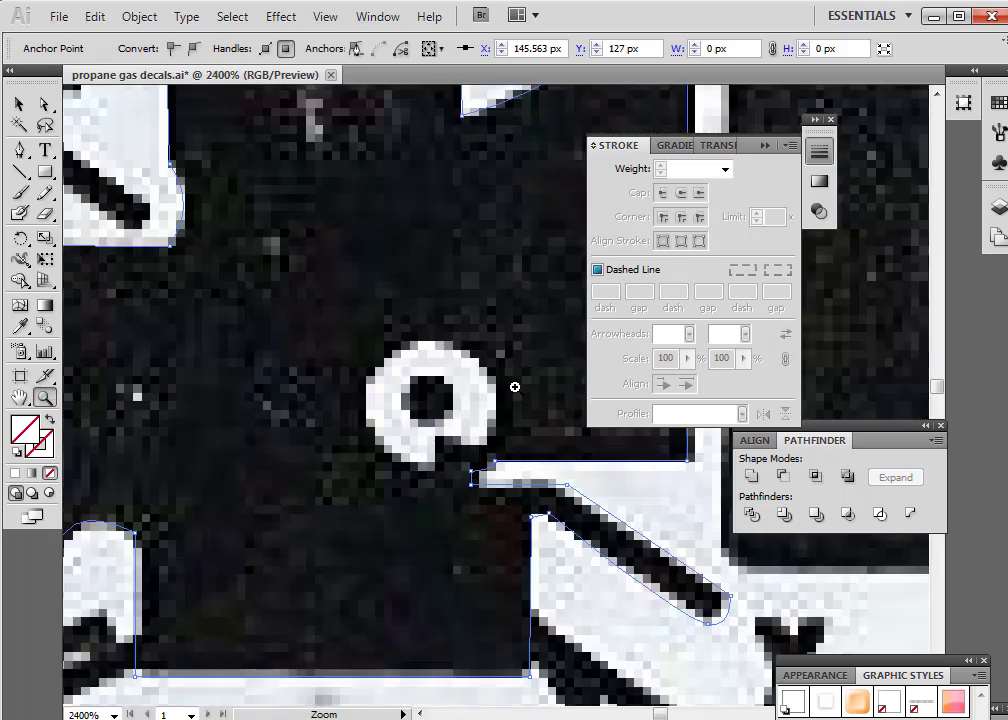
left_click(45, 172)
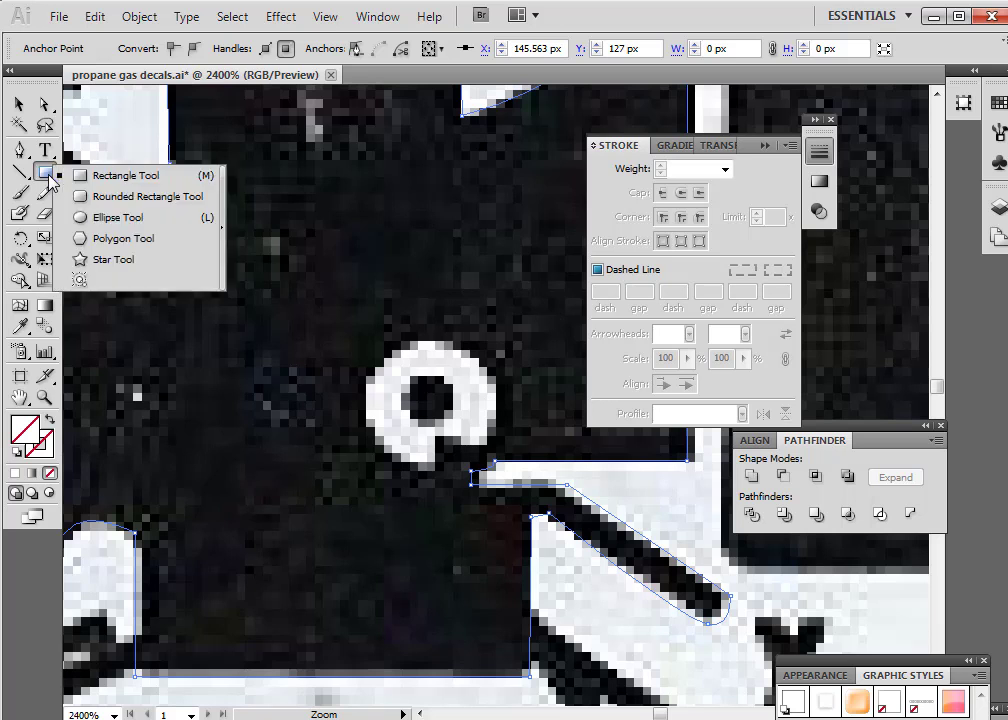
left_click(110, 217)
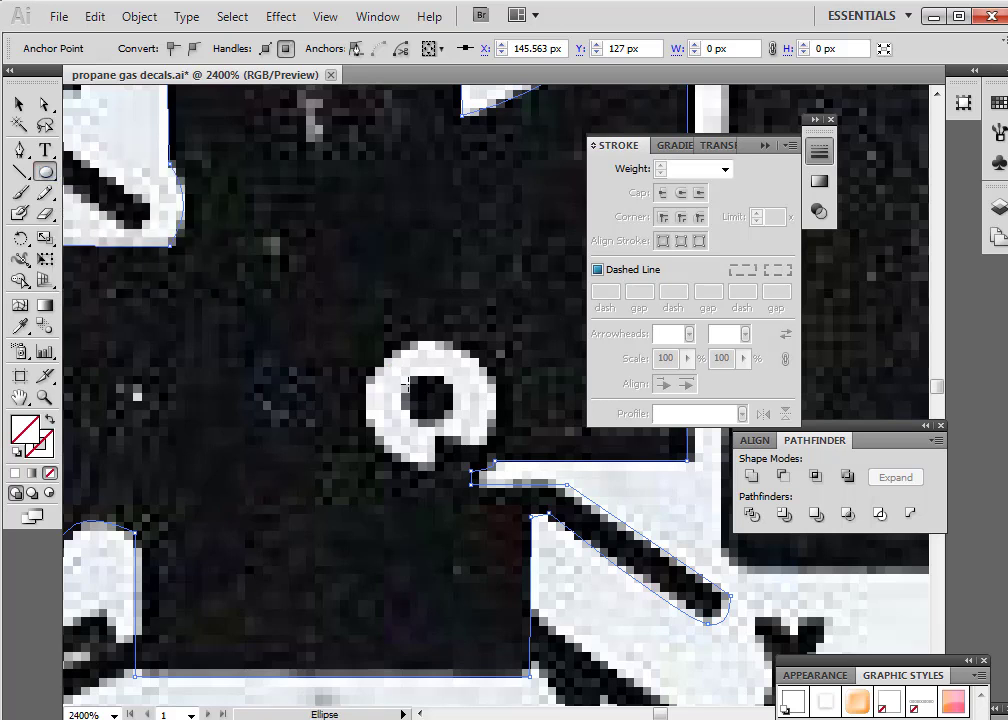
left_click_drag(407, 381, 432, 466)
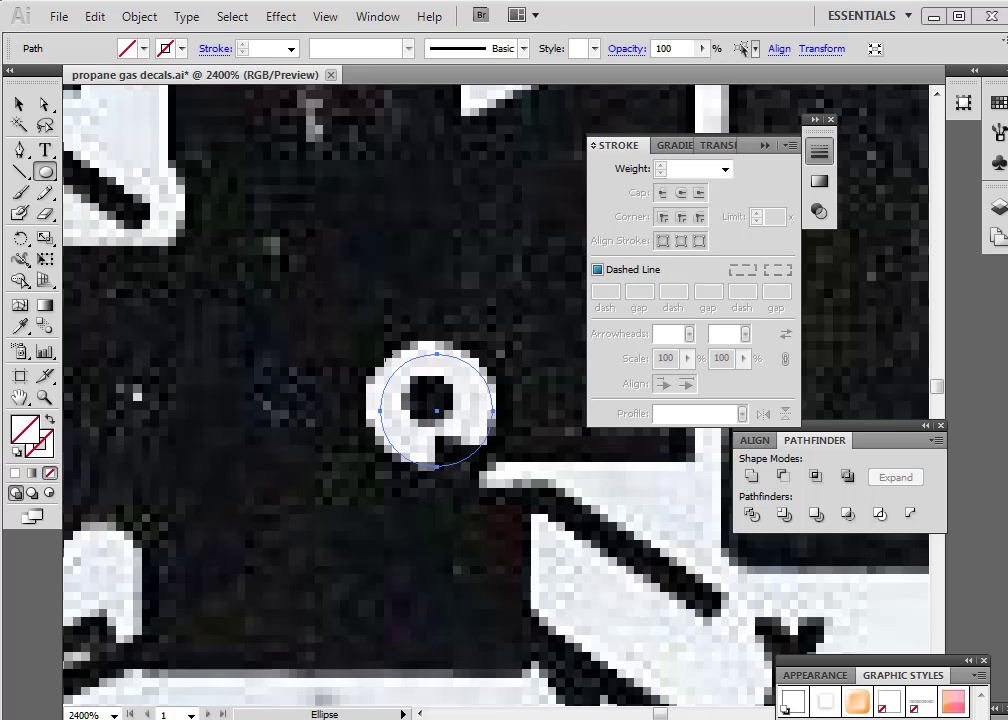
Enlarge the outer circle to enclose the whole white ring and centre the two circles horizontally on each other
left_click(19, 104)
left_click_drag(382, 357, 355, 328)
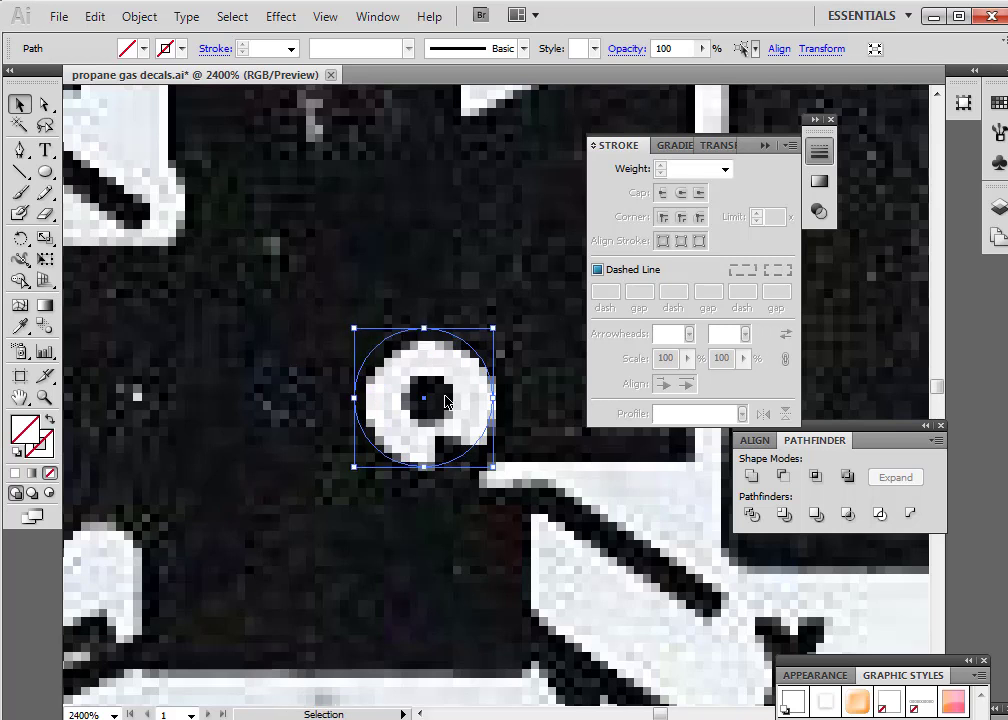
mouse_move(496, 469)
left_mouse_down()
mouse_move(509, 474)
mouse_move(481, 477)
mouse_move(421, 405)
mouse_move(397, 344)
mouse_move(354, 328)
left_mouse_up()
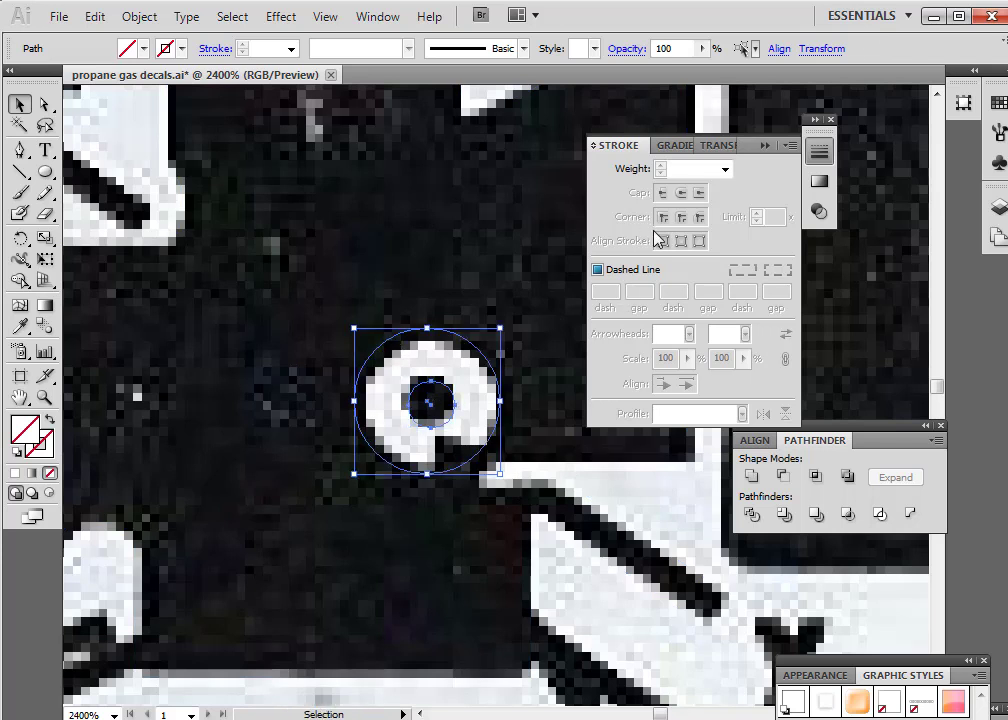
left_click(756, 440)
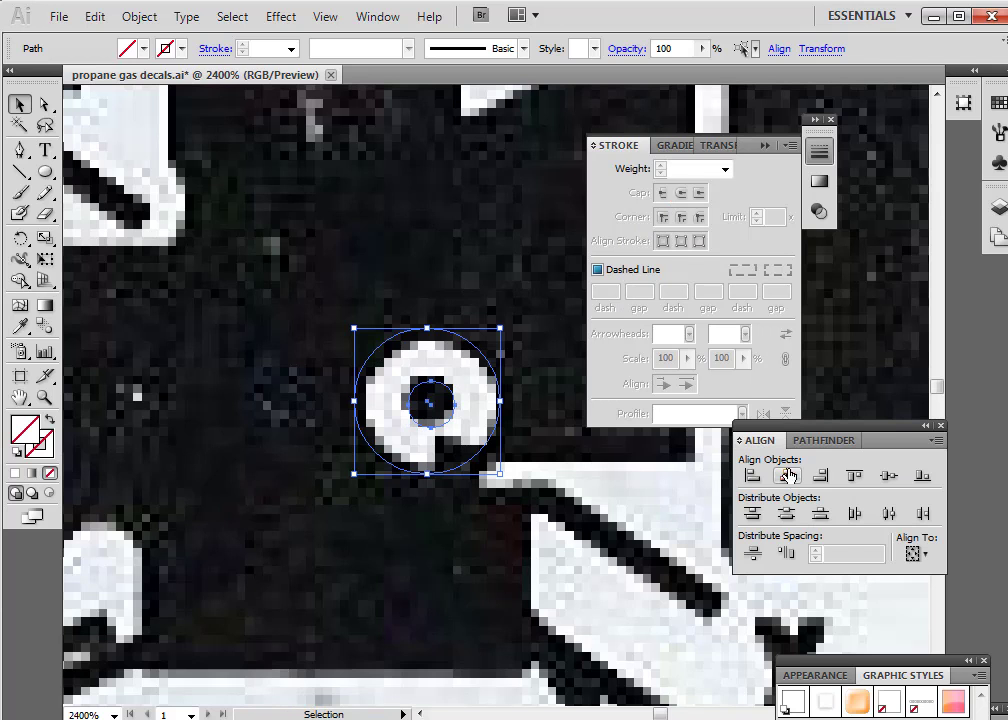
left_click(790, 477)
Fill the valve body outline with the black sampled from the body in the image
left_click(44, 397)
left_click(477, 407, "alt")
left_click(530, 393, "alt")
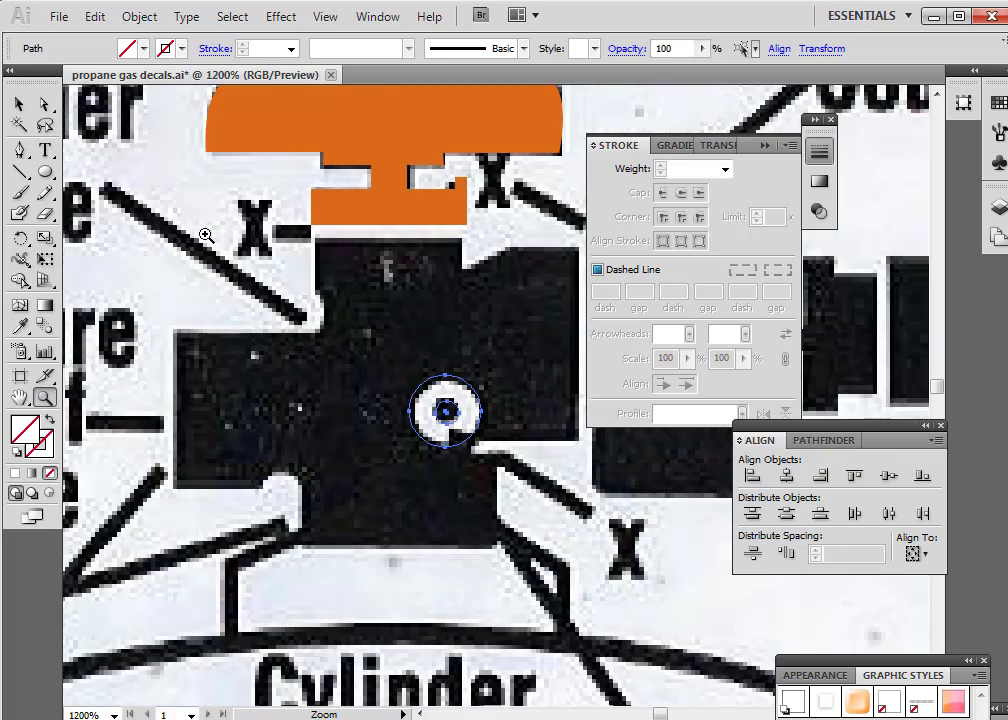
left_click(19, 104)
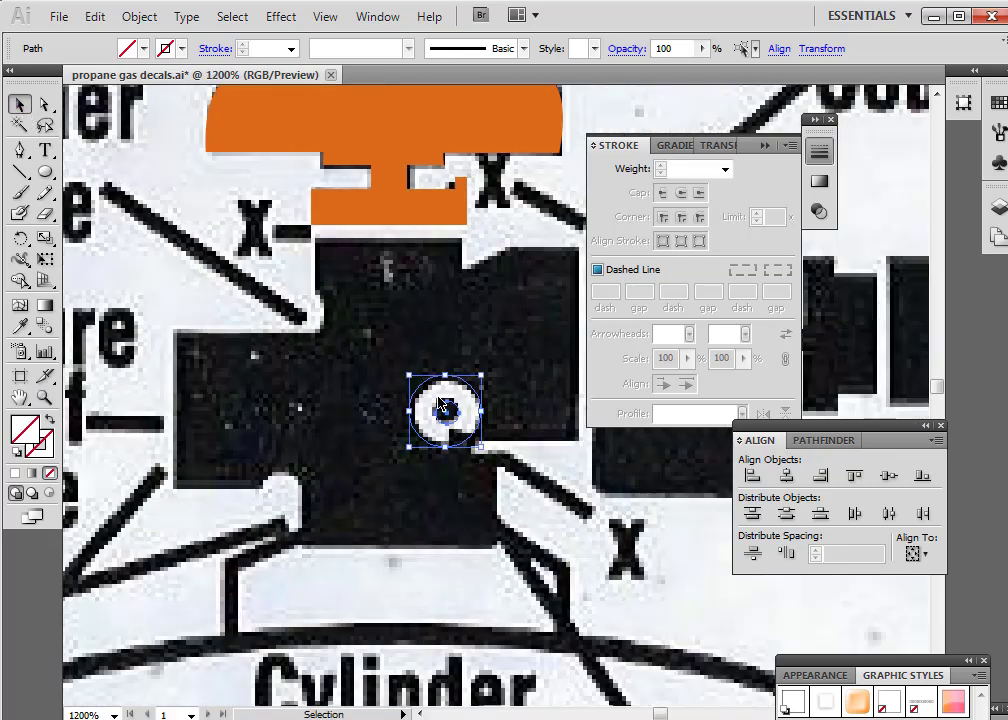
left_click_drag(481, 447, 461, 427)
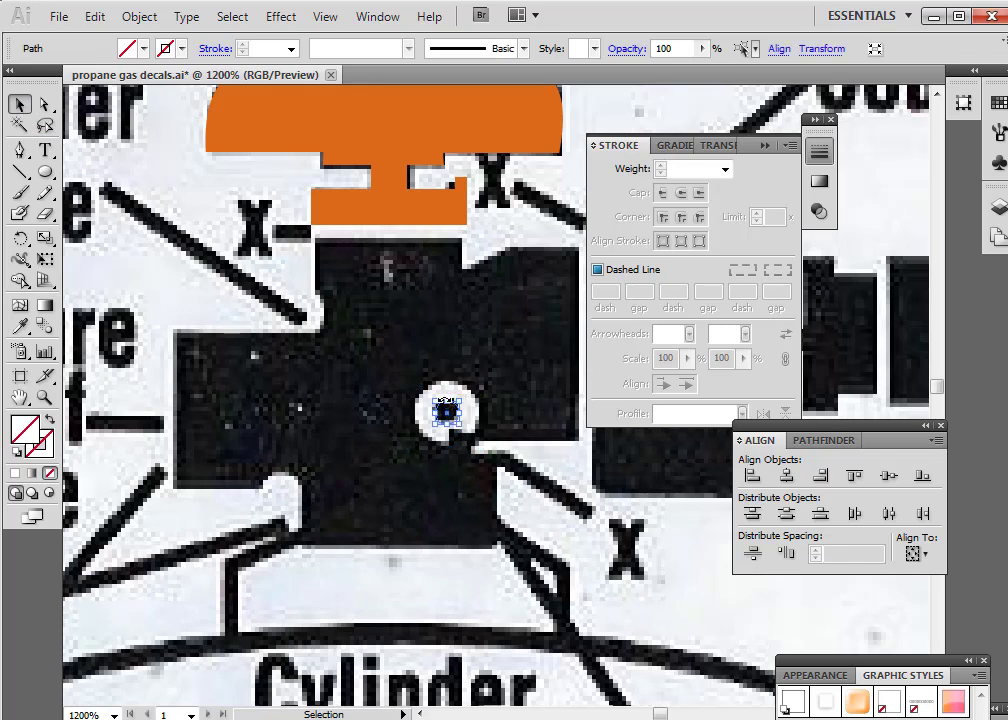
left_click(416, 405, "shift")
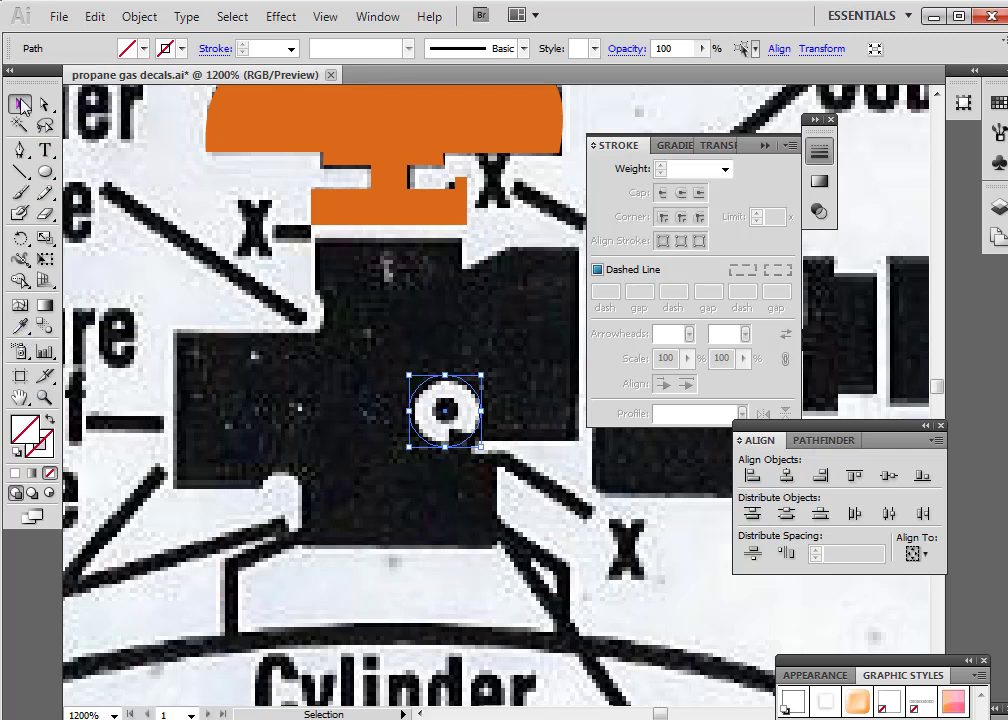
left_click(186, 336)
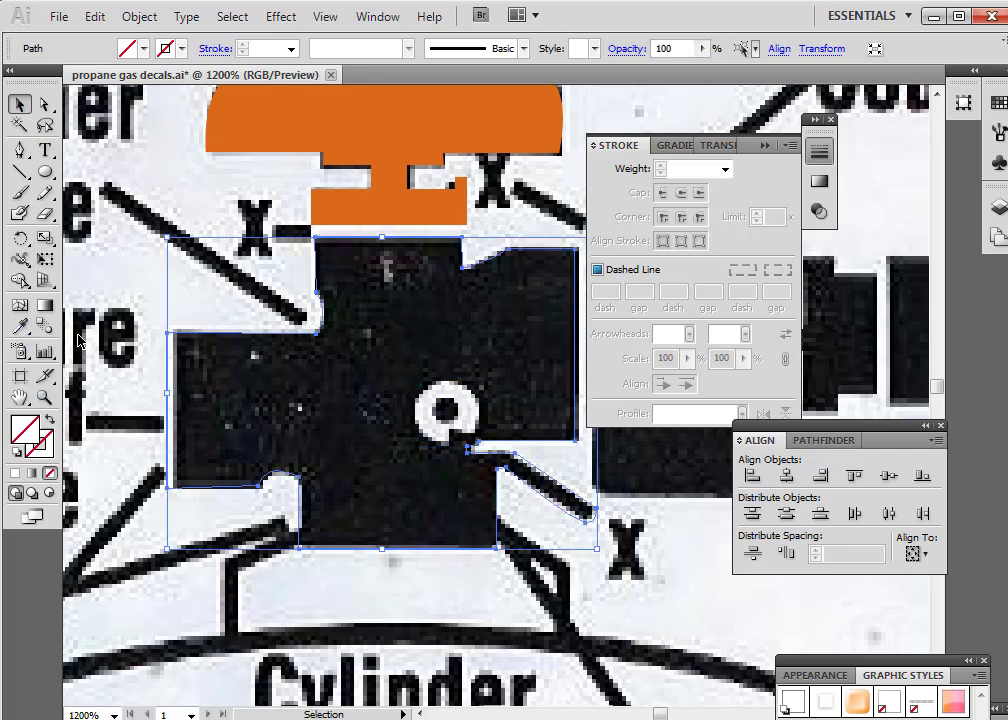
left_click(19, 326)
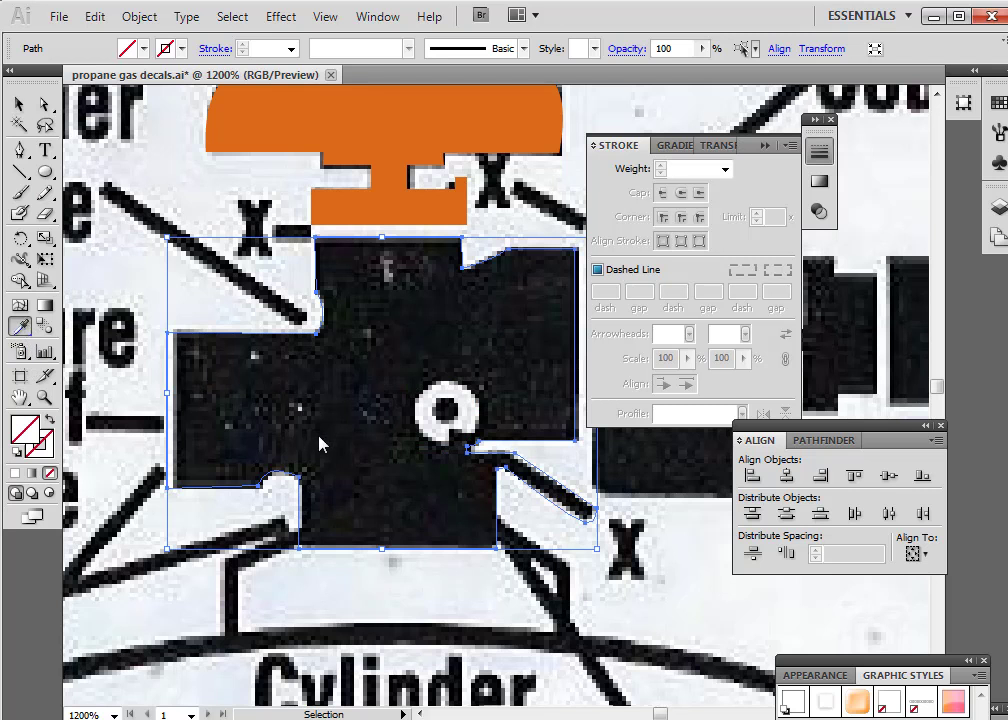
left_click(225, 396)
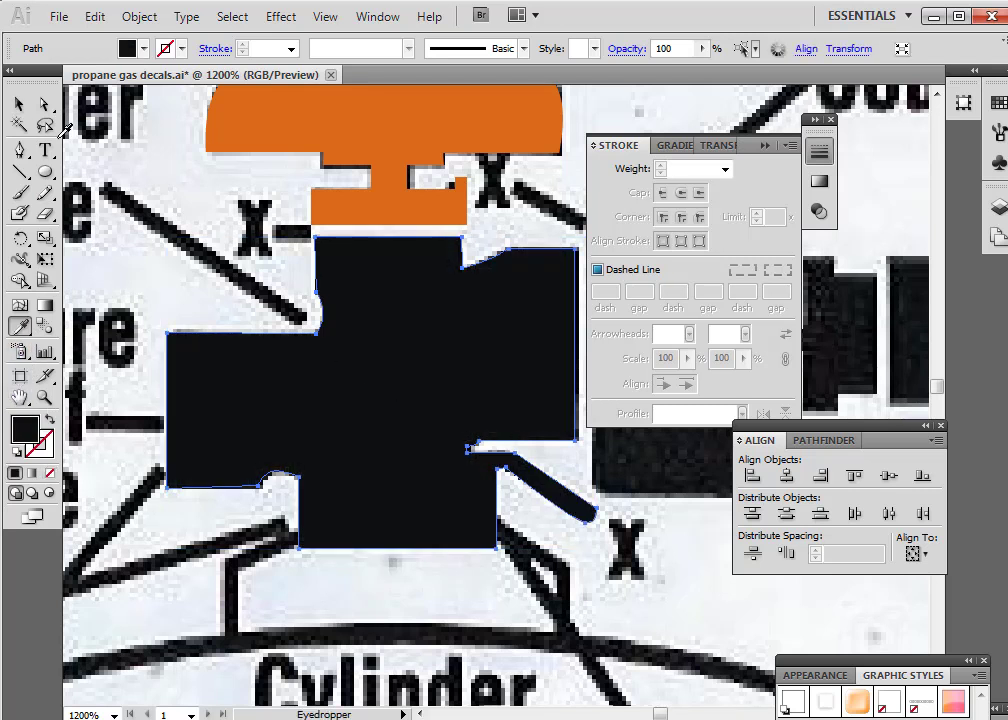
Fill the ring's outer circle with the light grey sampled from the image background beside the slanted bar
left_click(19, 104)
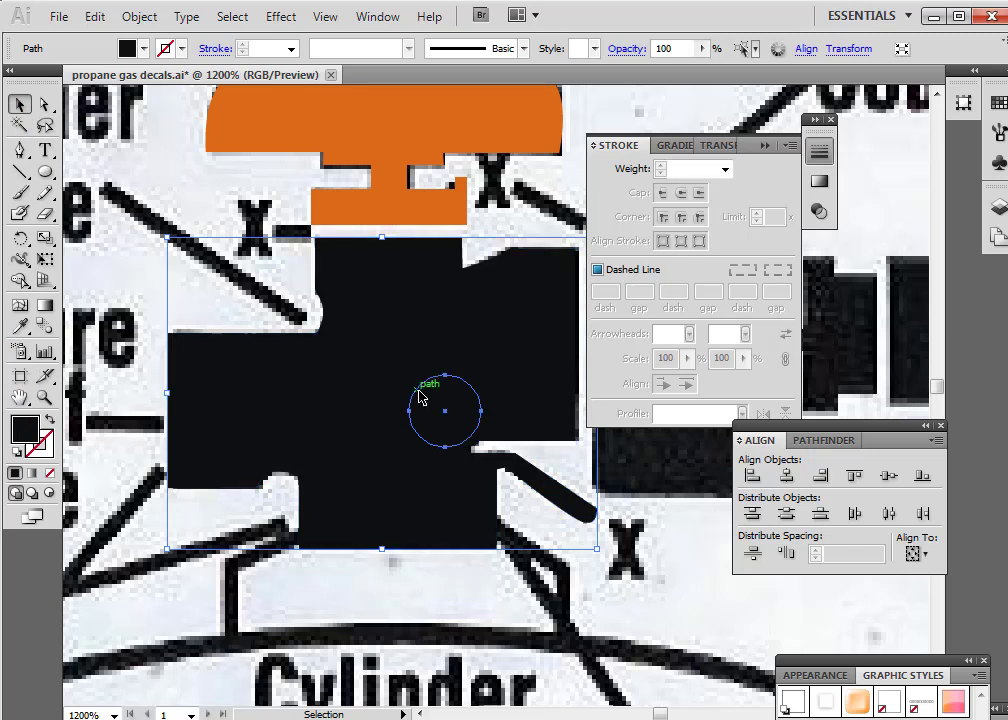
left_click(433, 406)
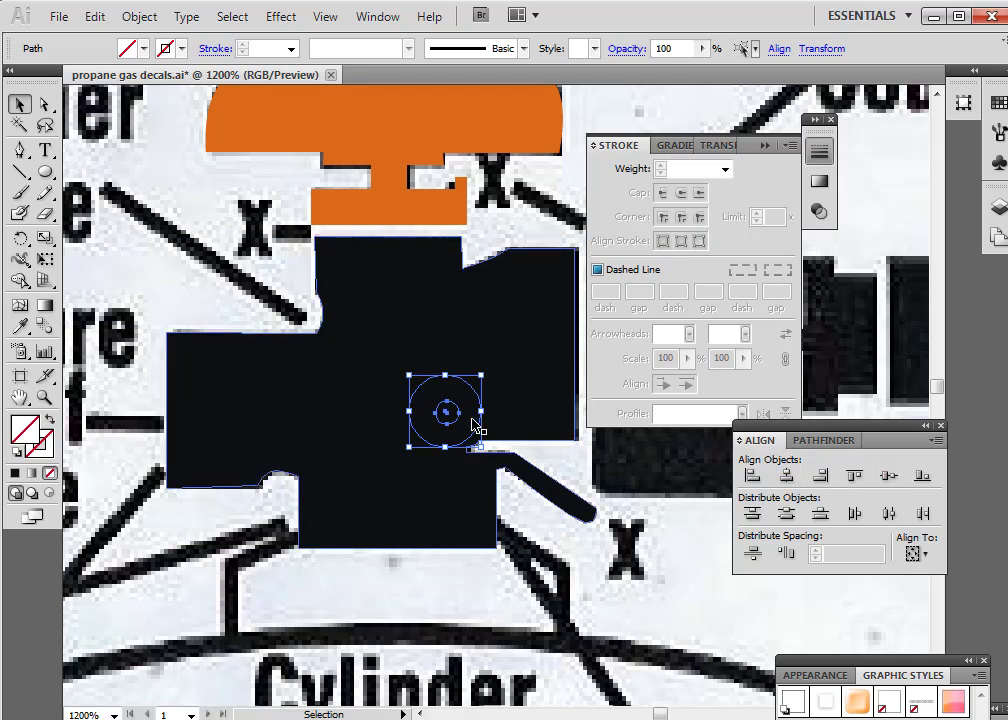
left_click(412, 421)
left_click(410, 420)
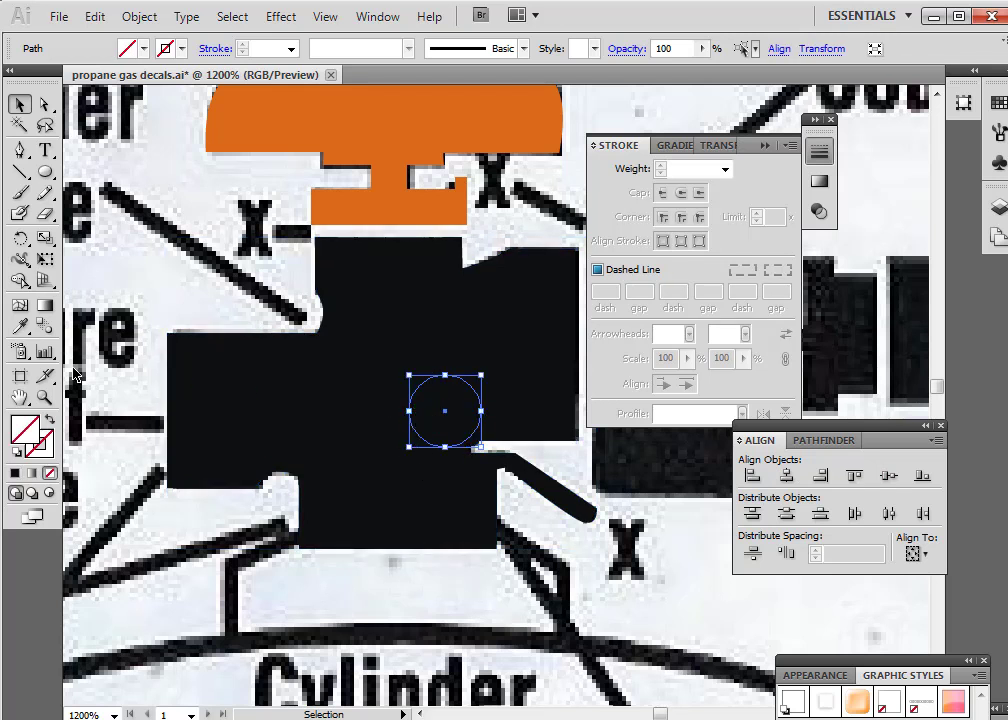
key("i")
left_click(551, 472)
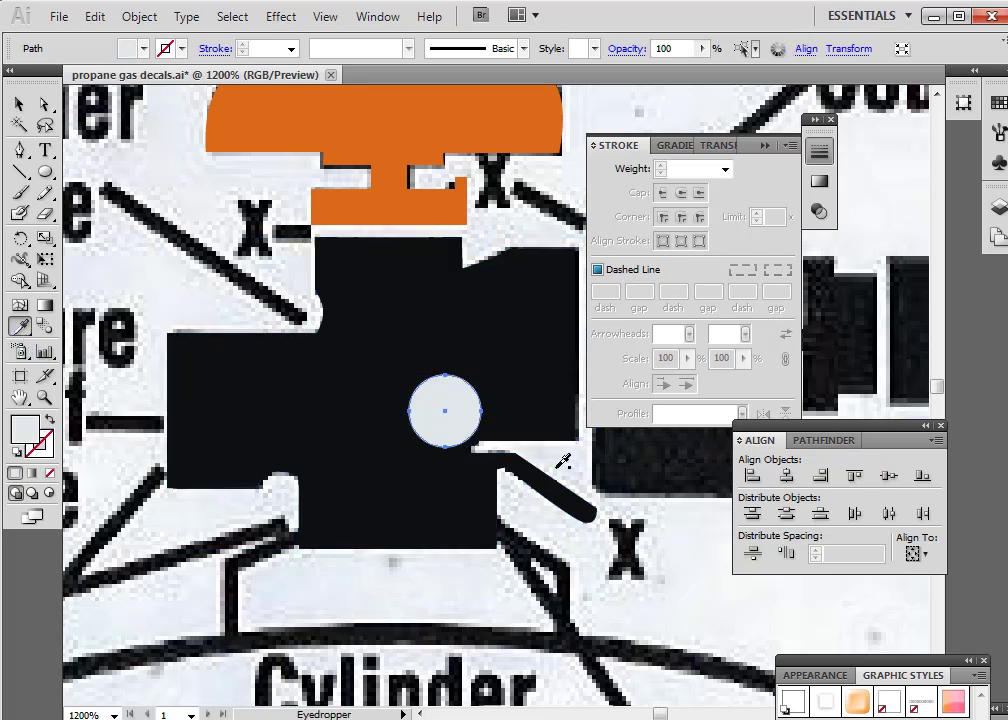
Change the outer circle's fill to white (FFFFFF) and deselect it
left_click(19, 106)
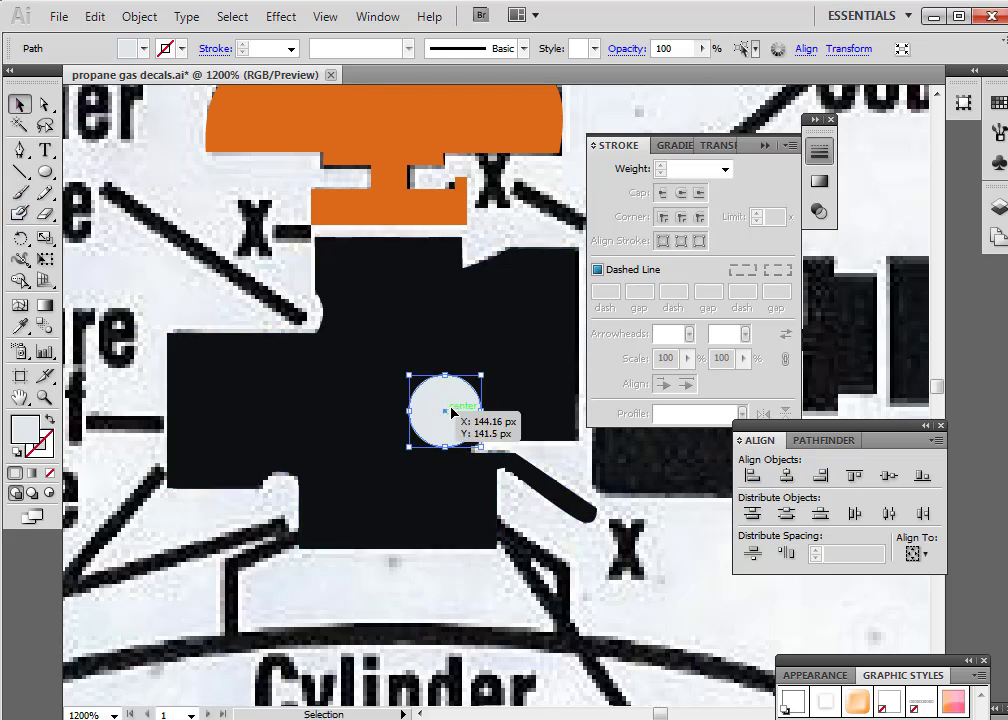
double_click(24, 428)
left_click_drag(491, 272, 525, 239)
left_click_drag(558, 281, 558, 243)
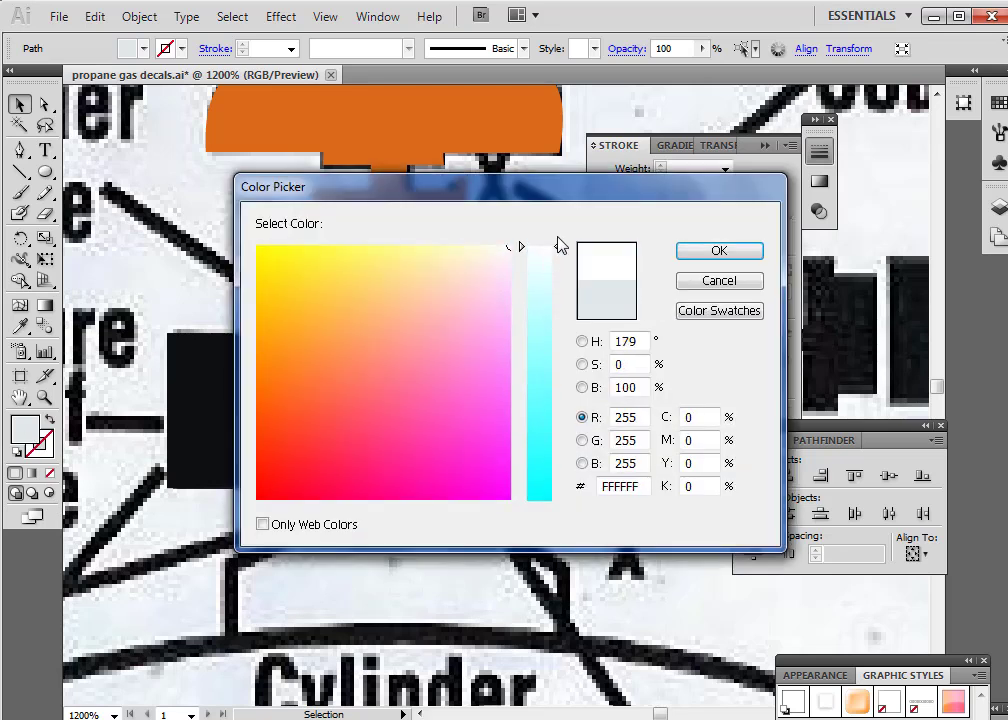
left_click(713, 257)
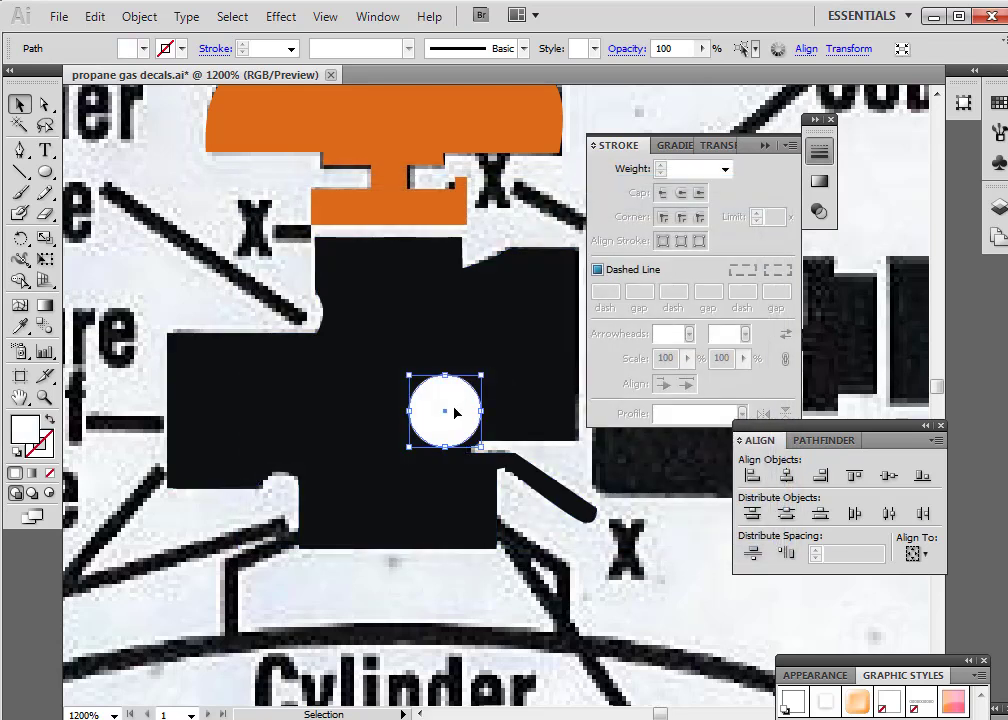
left_click(530, 530)
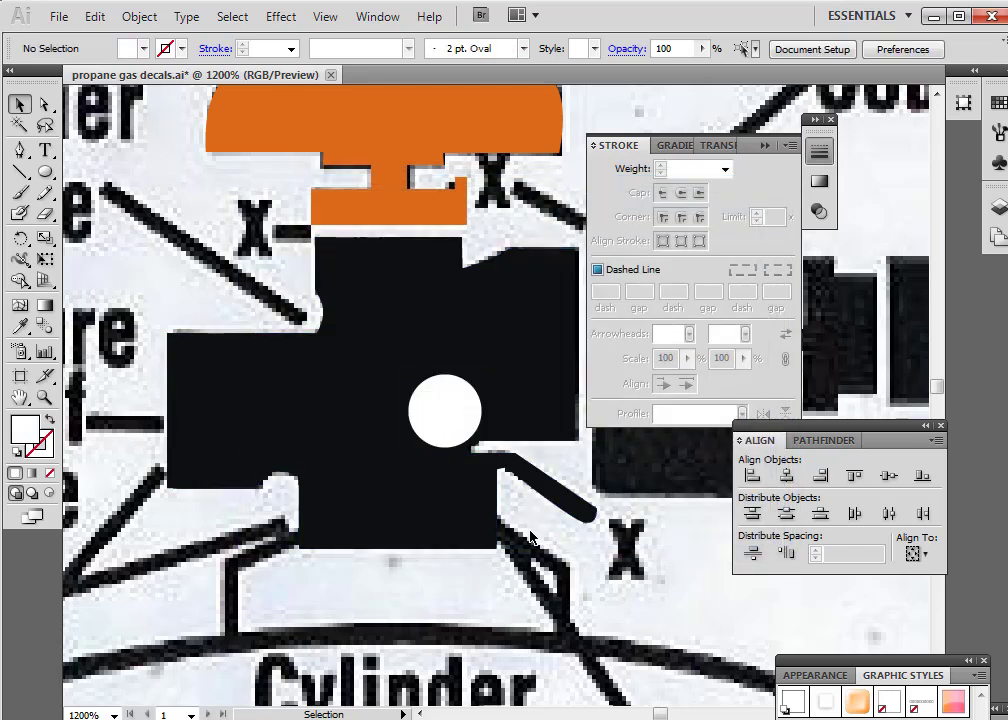
Lock the white outer circle
left_click(448, 404)
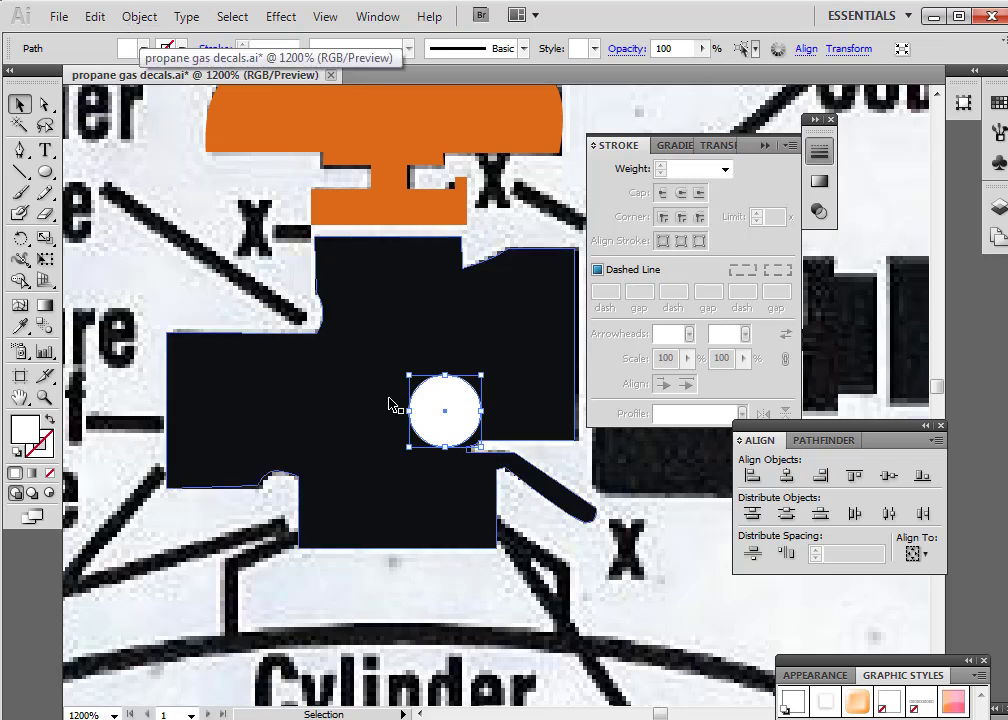
left_click(136, 16)
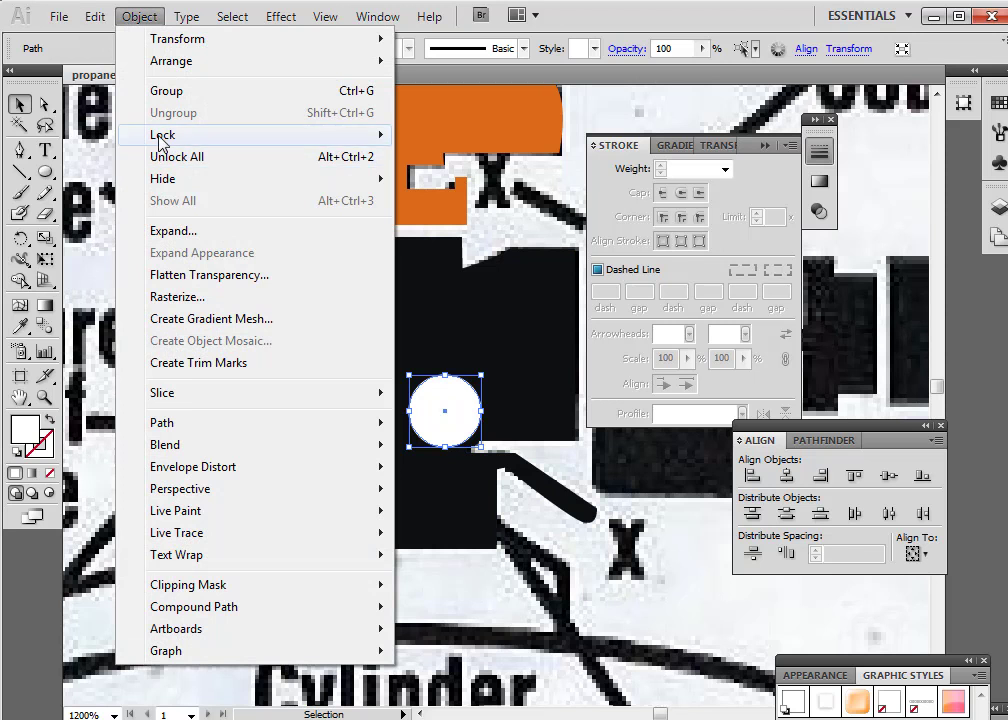
mouse_move(385, 136)
left_click(430, 135)
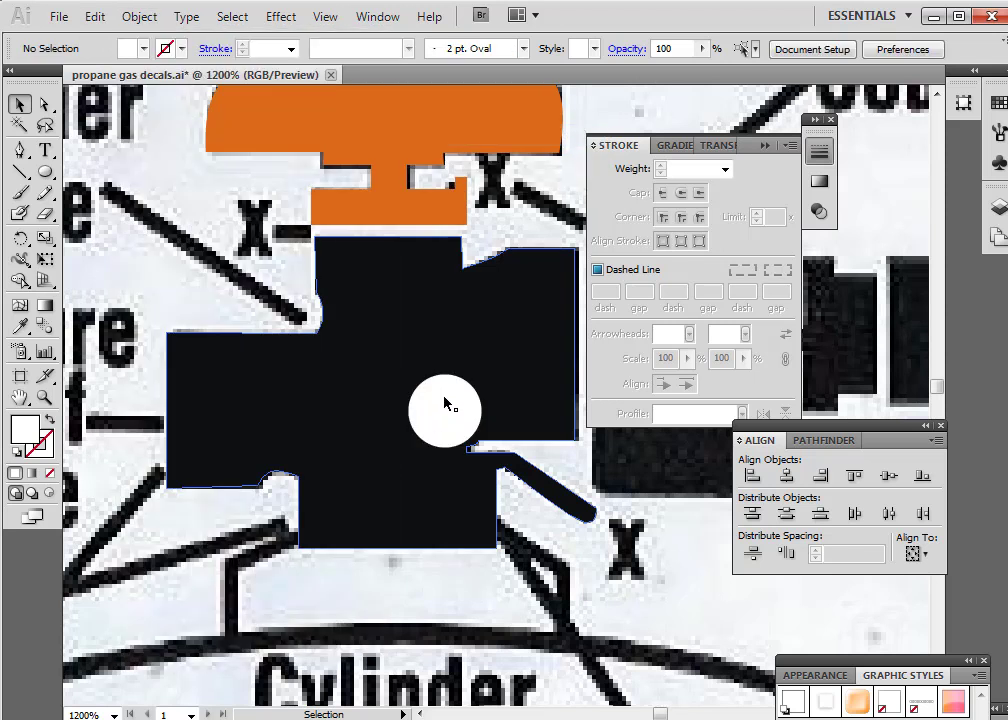
Fill the ring's small inner circle with the valve body's black and bring it to the front
left_click(446, 410)
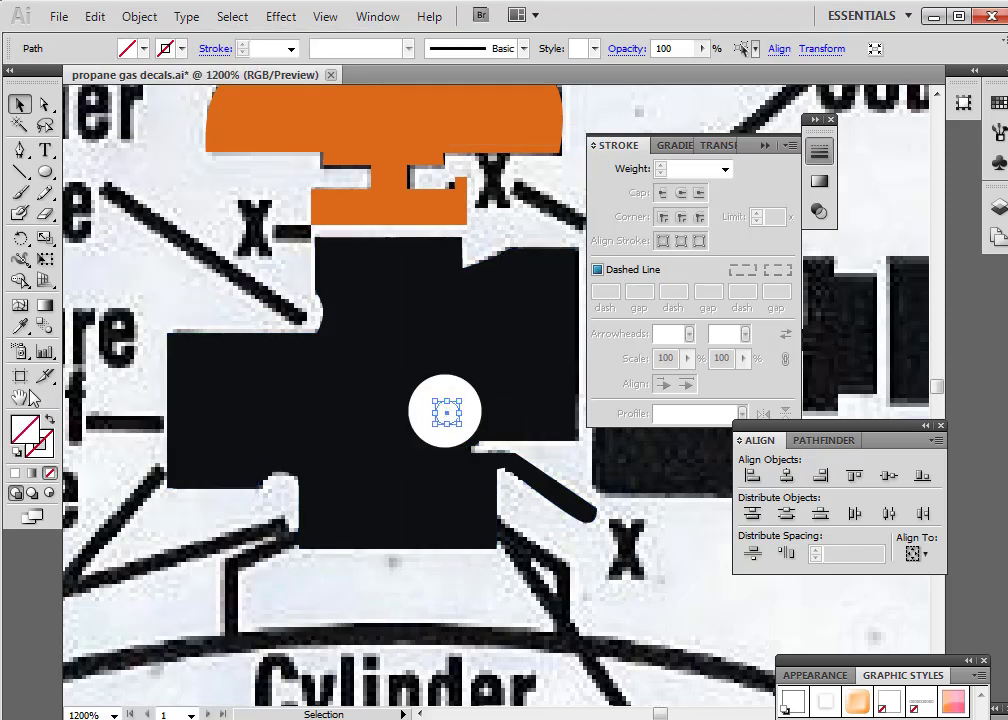
left_click(19, 326)
left_click(295, 409)
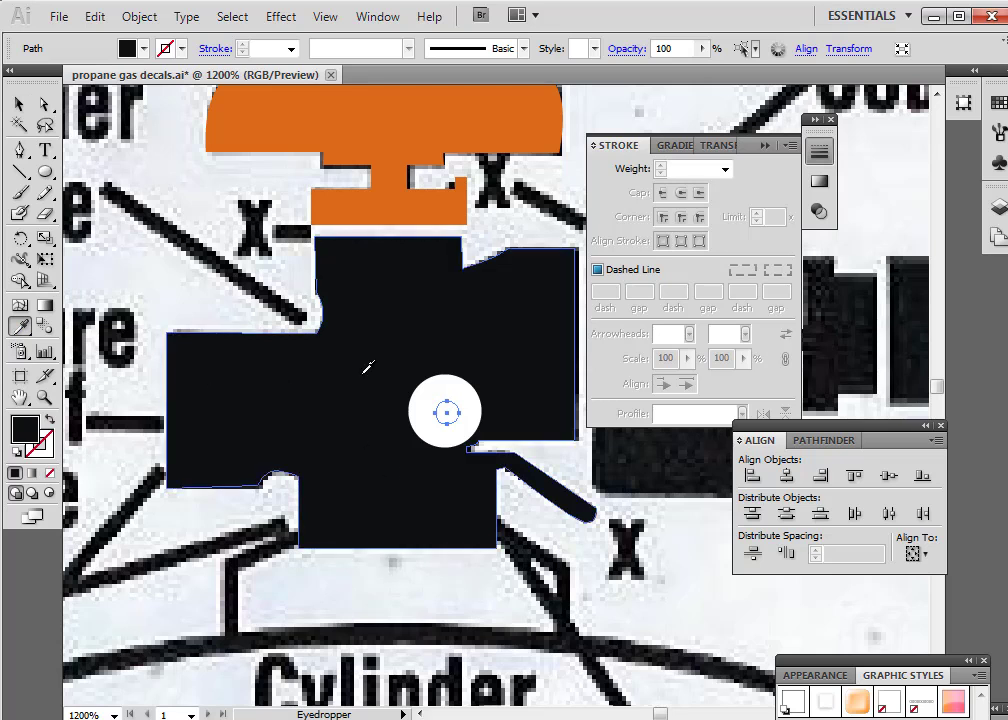
left_click(140, 17)
mouse_move(268, 66)
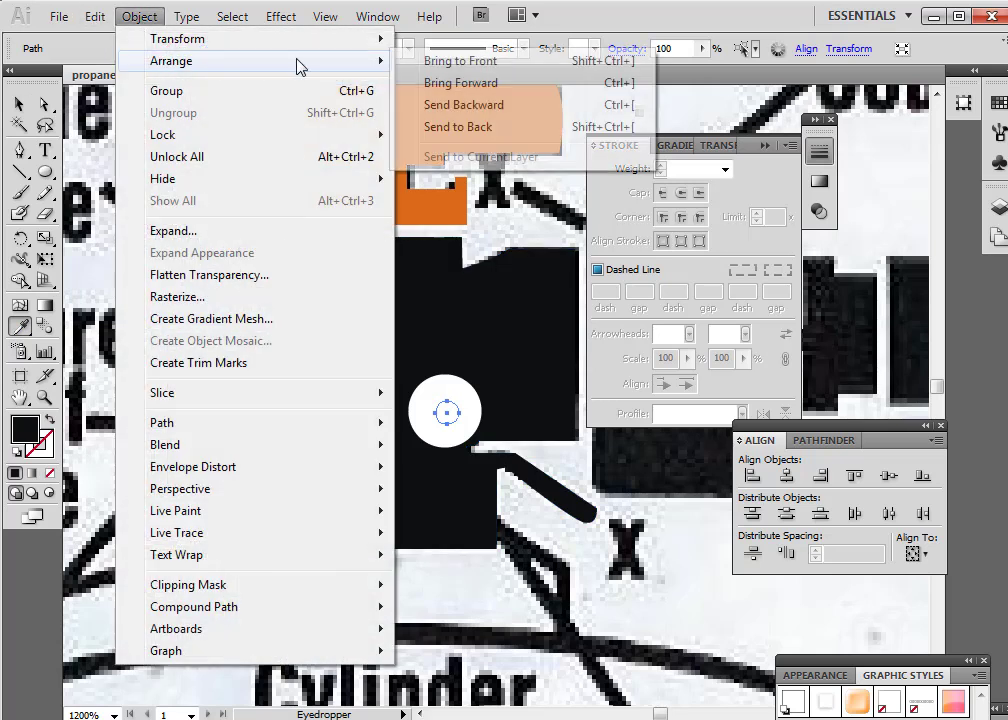
left_click(415, 64)
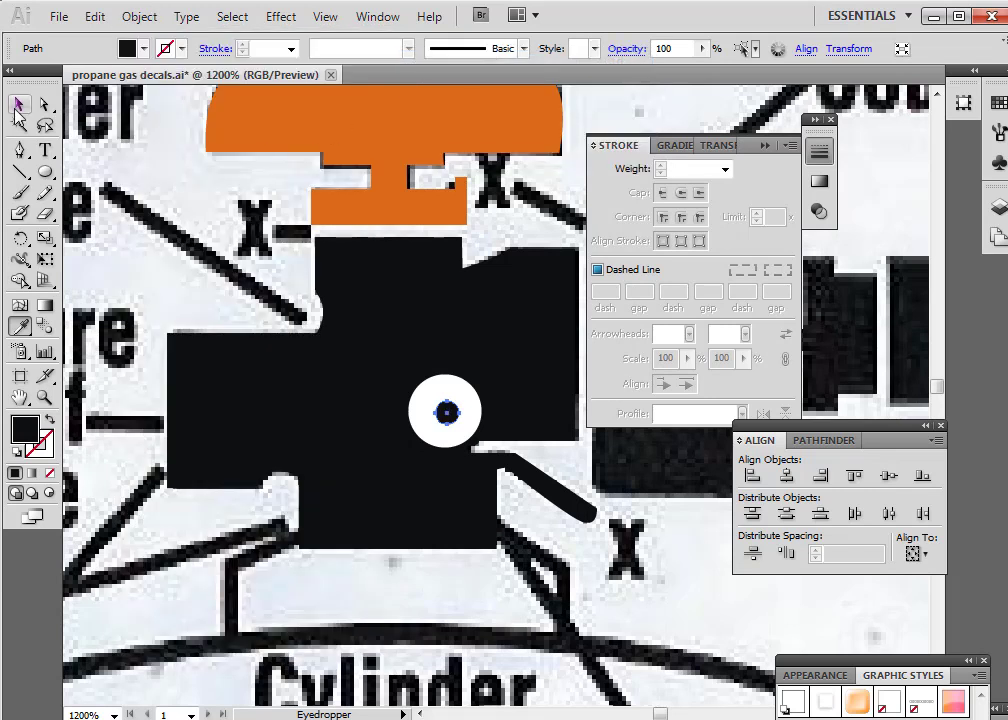
Check the finished valve body against the rest of the diagram and save the document
left_click(18, 104)
left_click(44, 397)
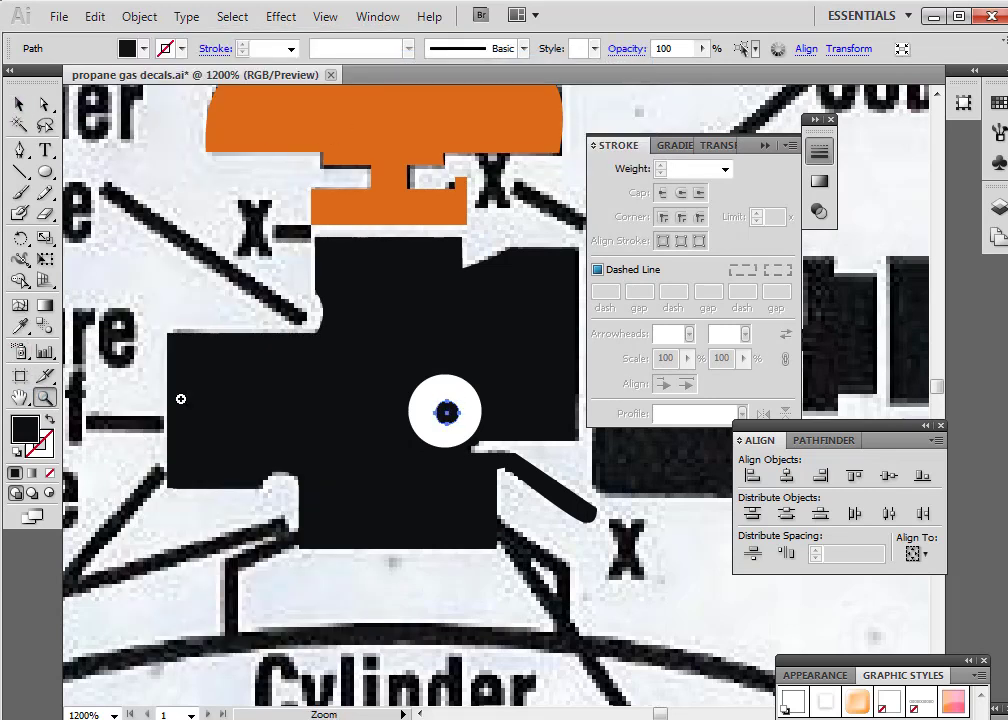
left_click(502, 421, "alt")
left_click(526, 363, "alt")
left_click(532, 374, "alt")
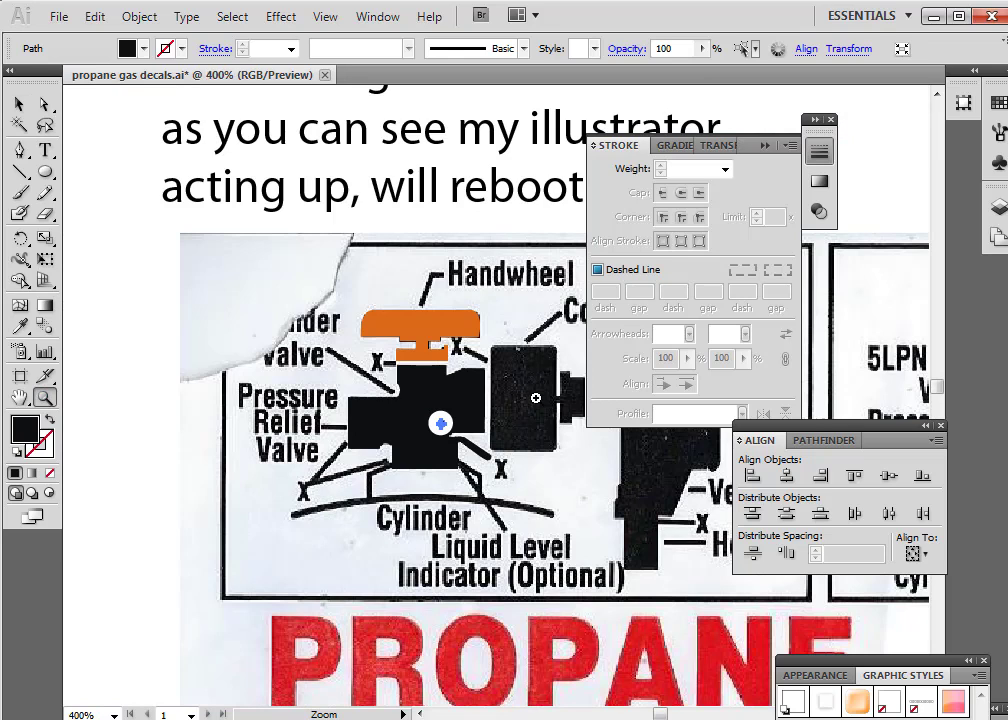
left_click(536, 392)
left_click(59, 17)
left_click(100, 231)
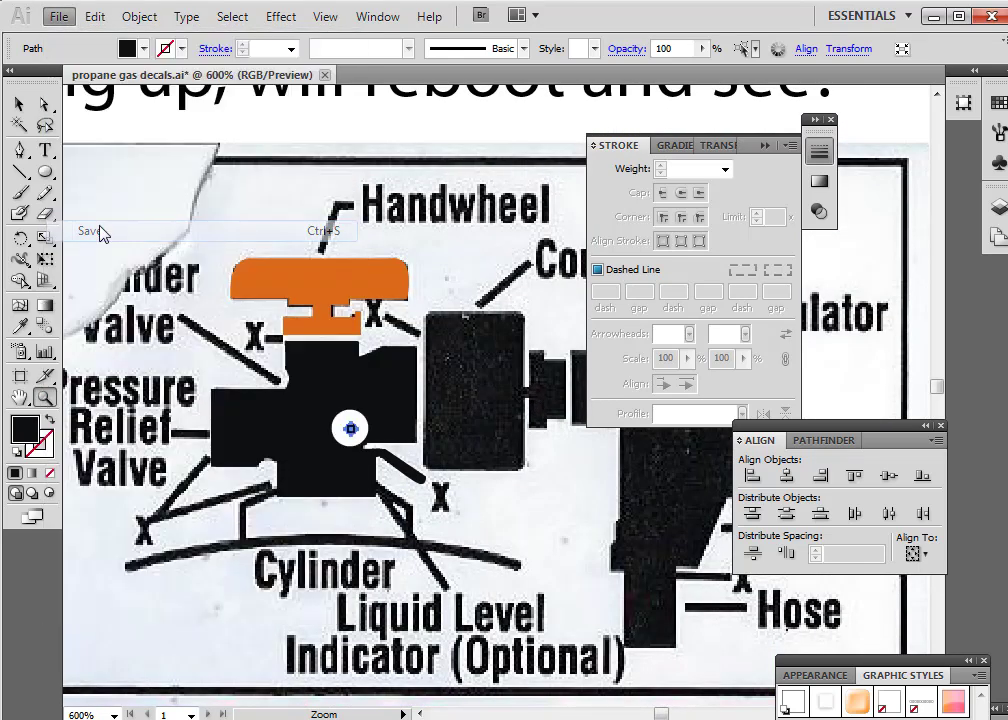
left_click(20, 398)
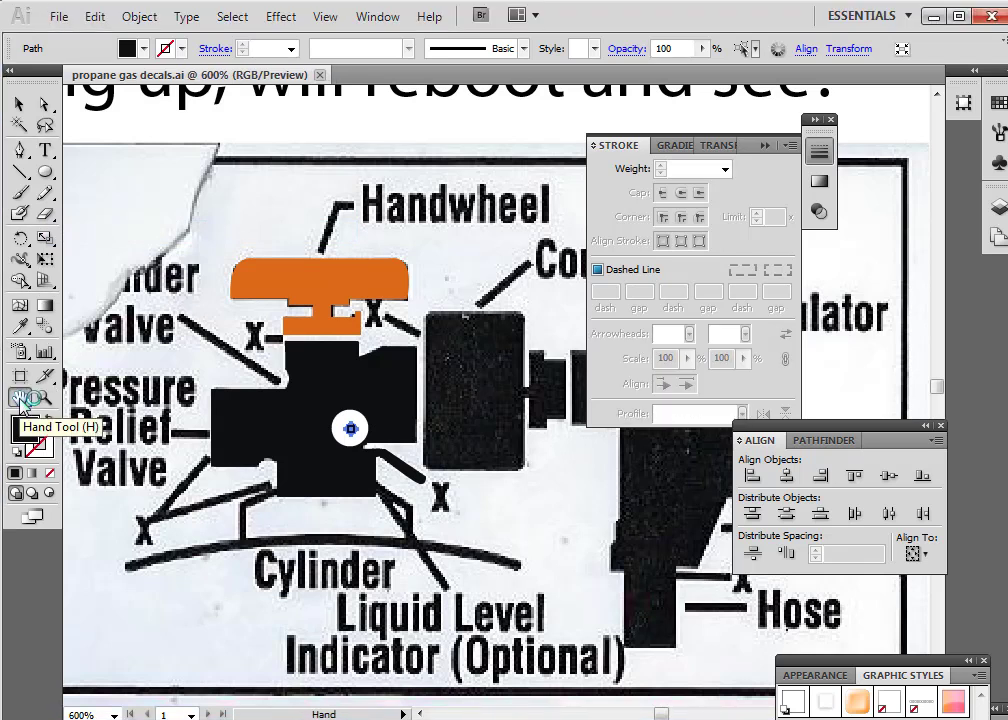
left_click_drag(216, 183, 237, 397)
left_click(44, 397)
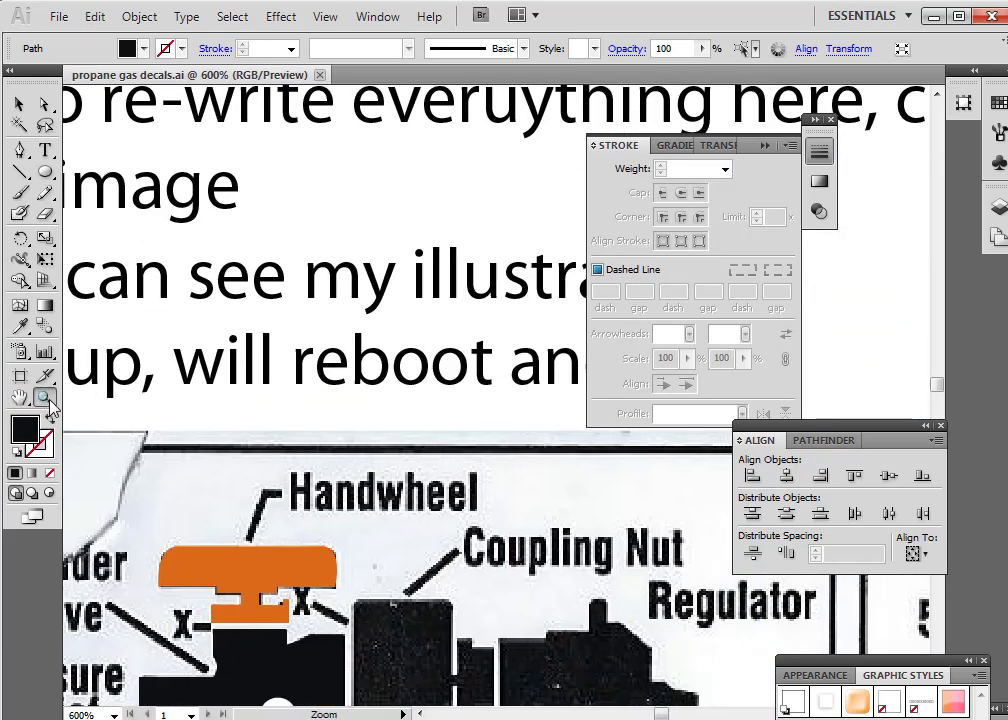
Move the blue and black text notes up and to the left, clear of the decal image
left_click(510, 378, "alt")
left_click(510, 378, "alt")
left_click(19, 104)
left_click(290, 185)
left_click_drag(290, 185, 129, 107)
left_click_drag(312, 302, 151, 229)
left_click_drag(345, 398, 286, 301)
left_click(240, 401)
Add a three-line note starting "this video will be kind of large" that apologizes for Illustrator's pen tool not acting right today
left_click(45, 150)
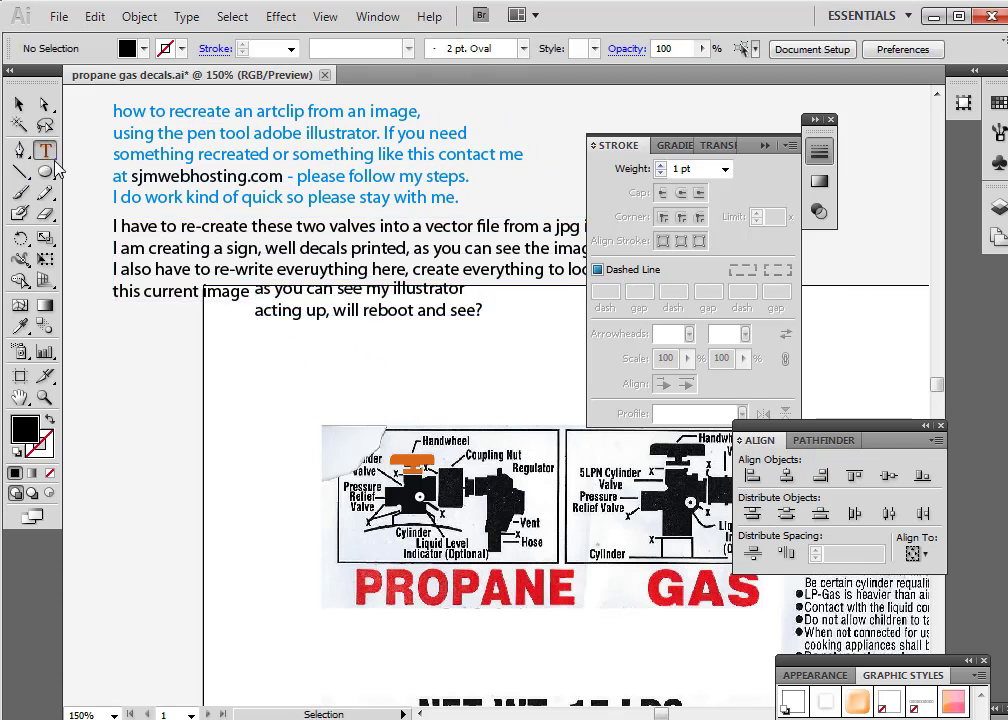
left_click(226, 347)
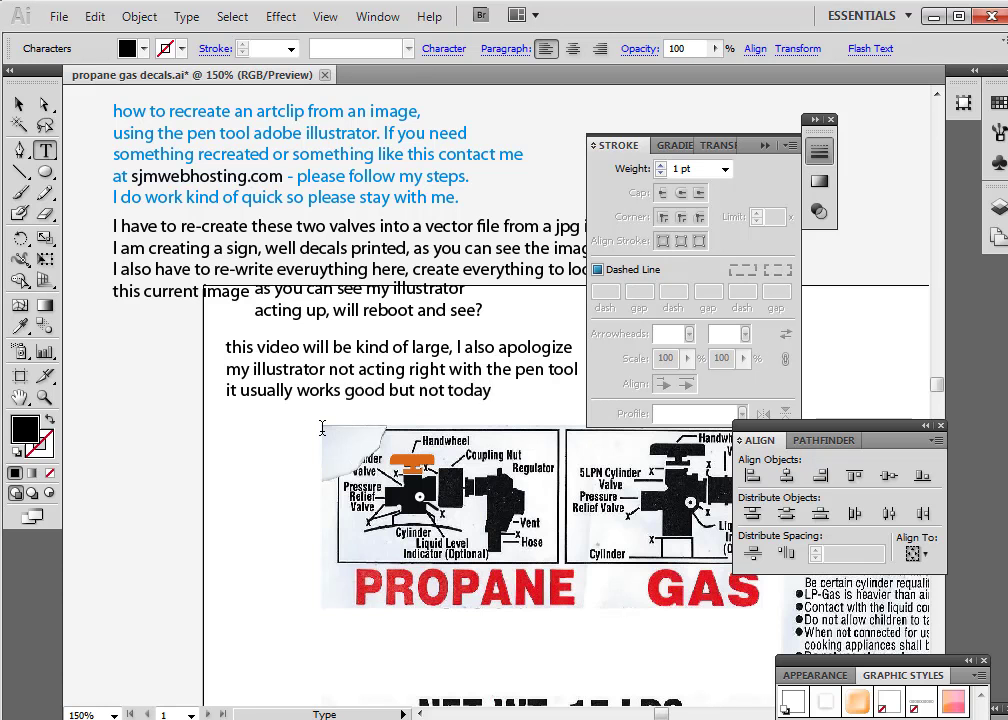
left_click(44, 397)
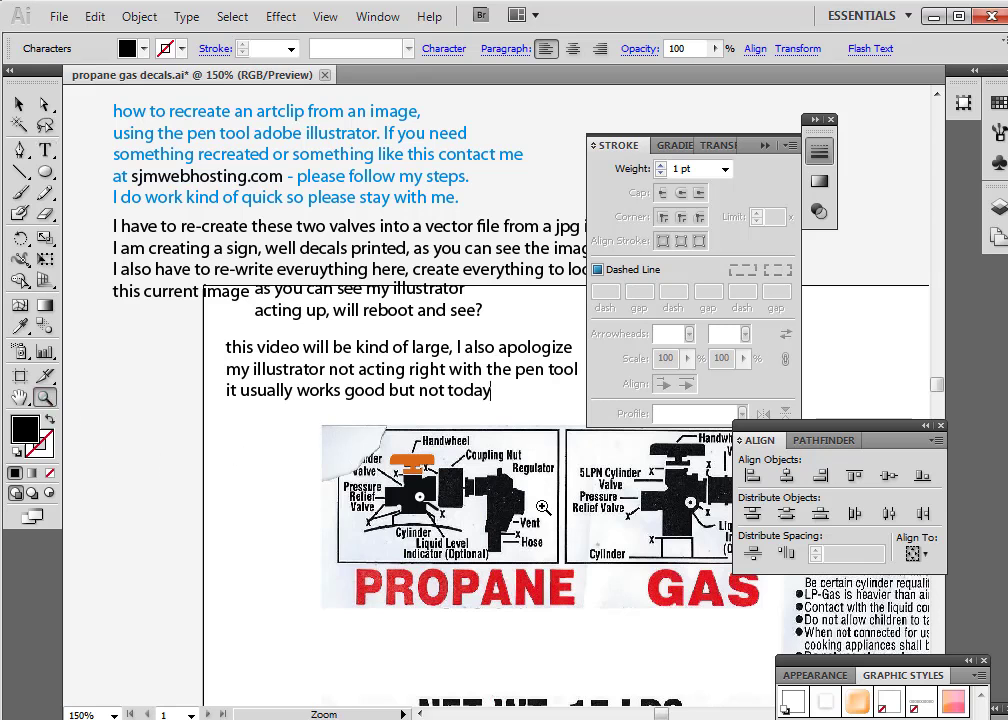
left_click(428, 400)
left_click(432, 416)
left_click(434, 420)
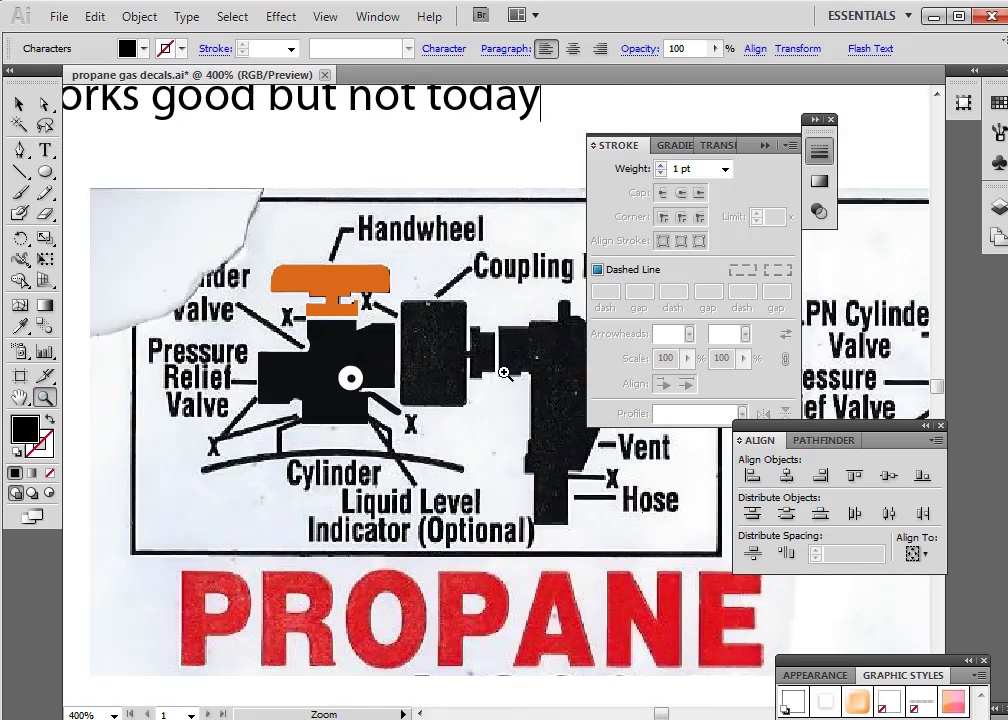
left_click(440, 436)
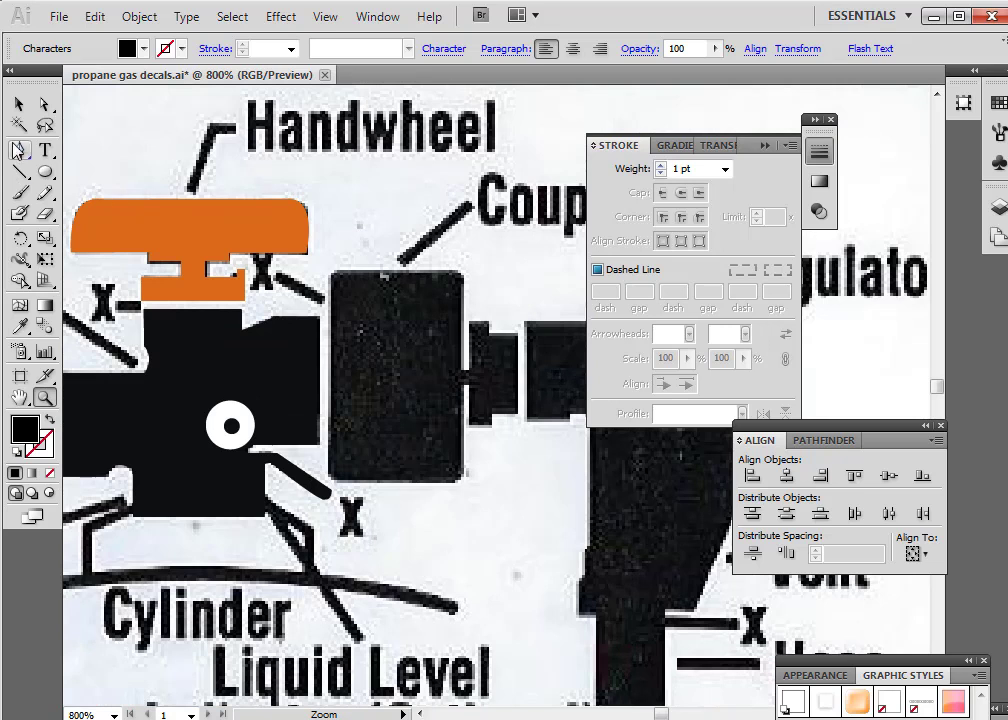
left_click(19, 150)
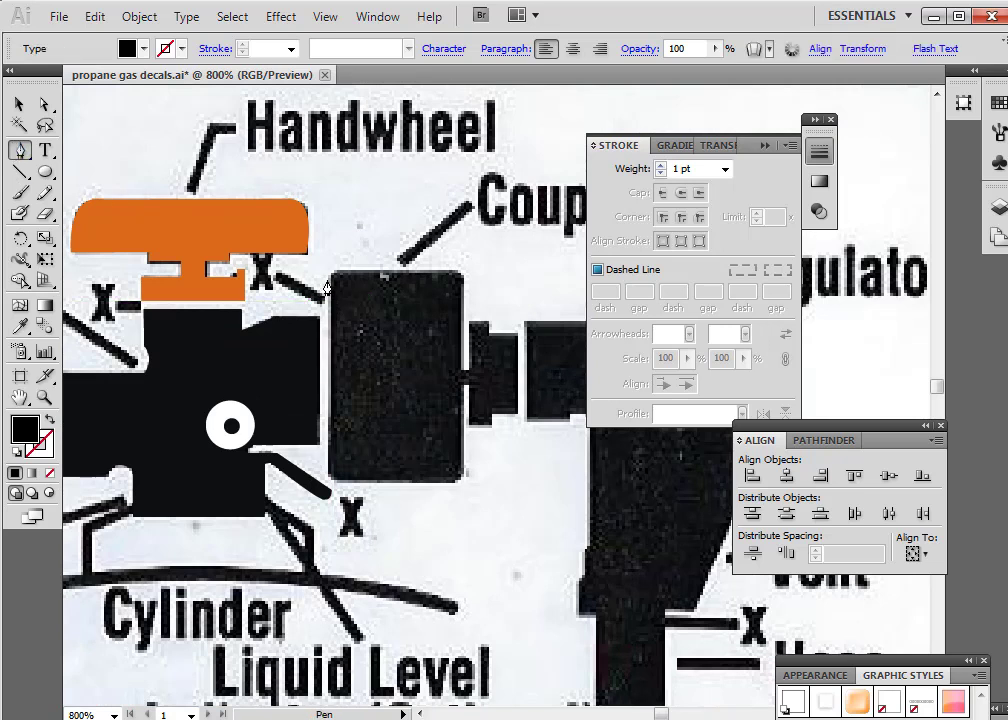
left_click_drag(45, 178, 88, 194)
left_click_drag(333, 271, 468, 462)
key("v")
key("Delete")
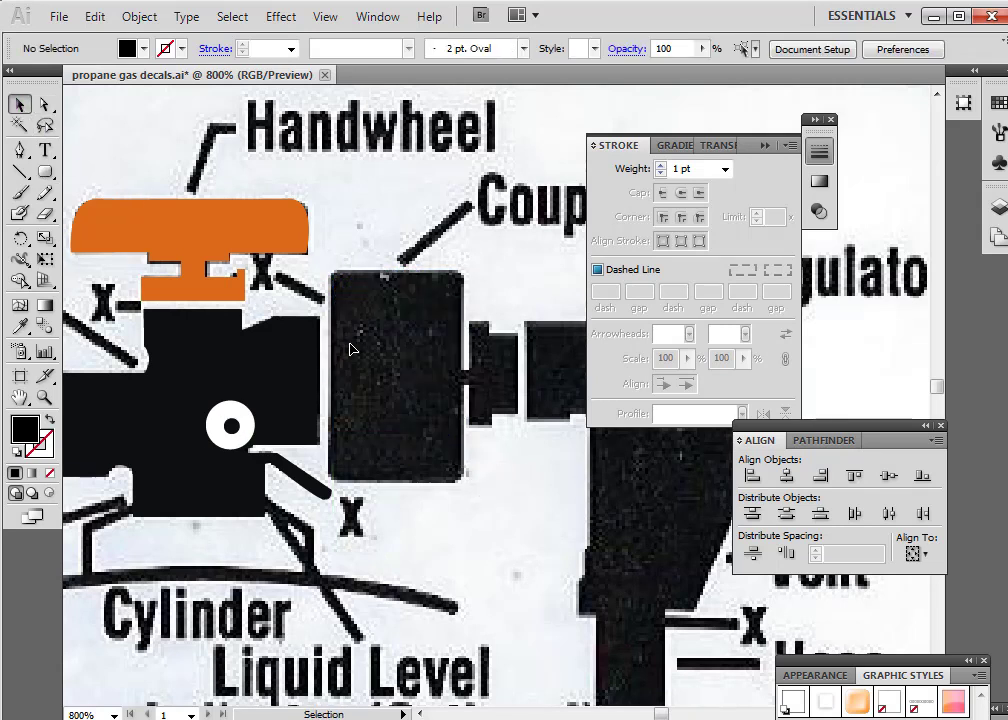
Create a black 17 × 24 px rounded rectangle with a 1 px corner radius and place it over the coupling nut
left_click(45, 171)
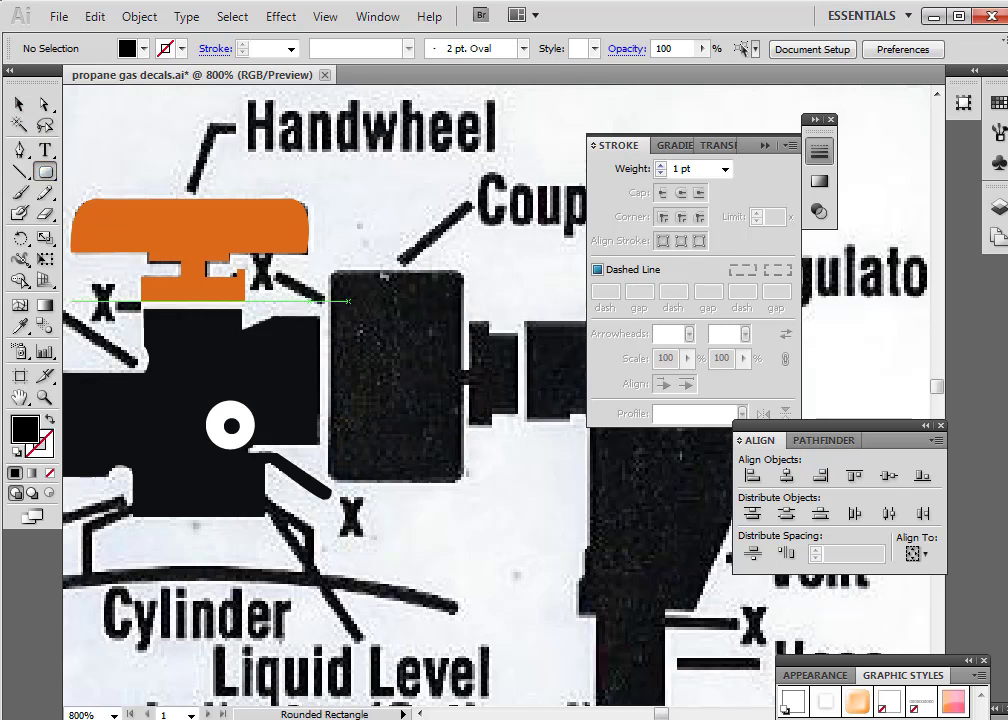
left_click(338, 299)
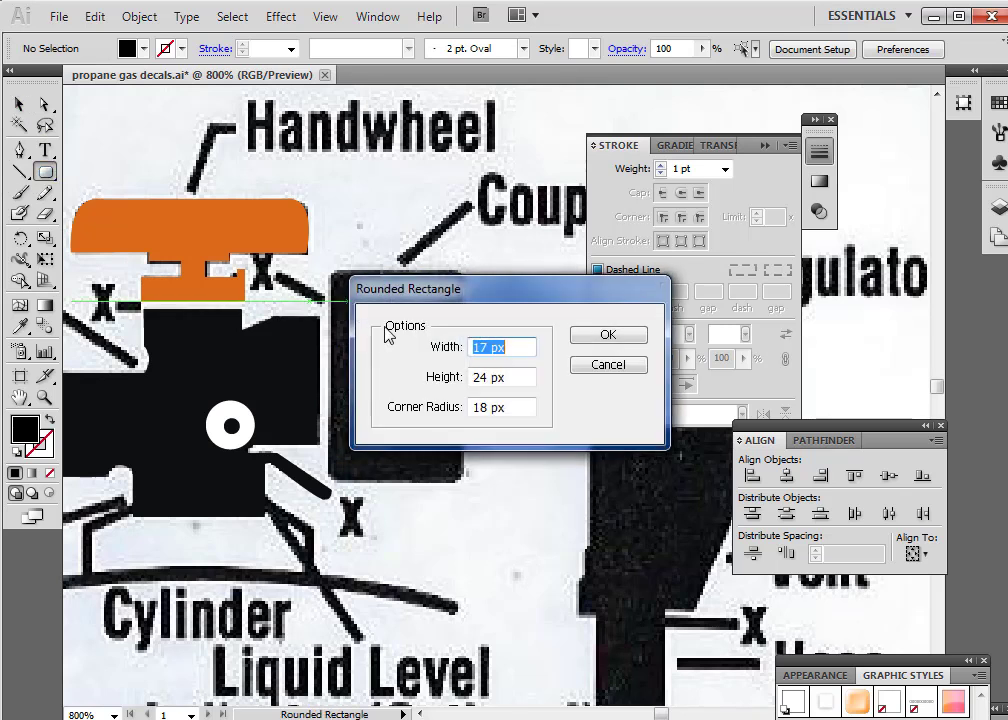
double_click(487, 408)
type("1")
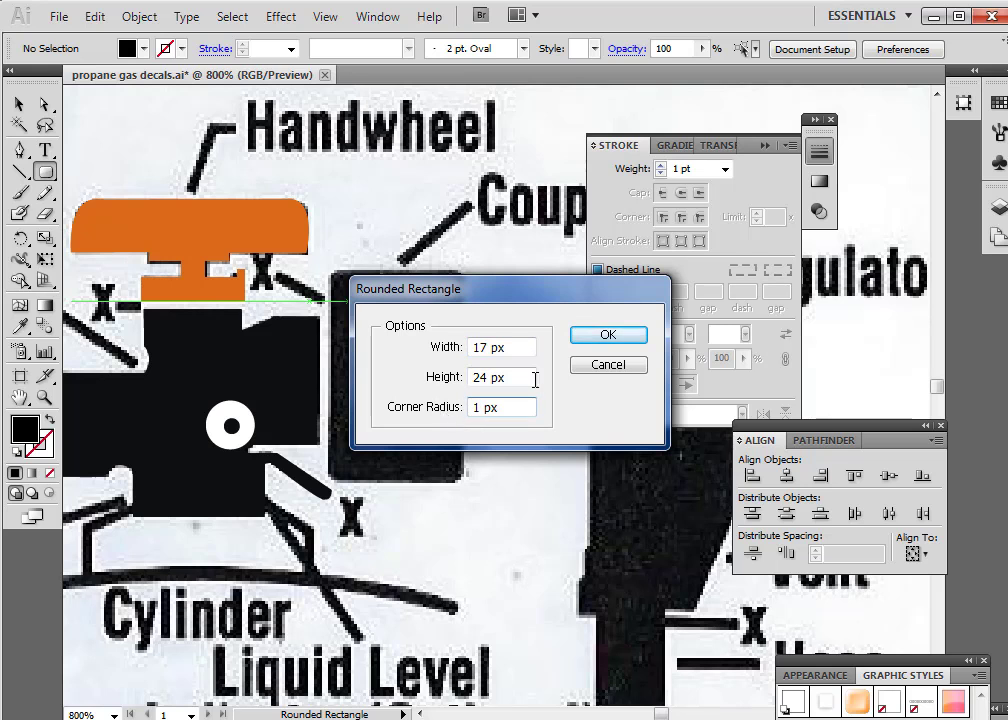
left_click(610, 335)
key("v")
left_click_drag(421, 377, 401, 350)
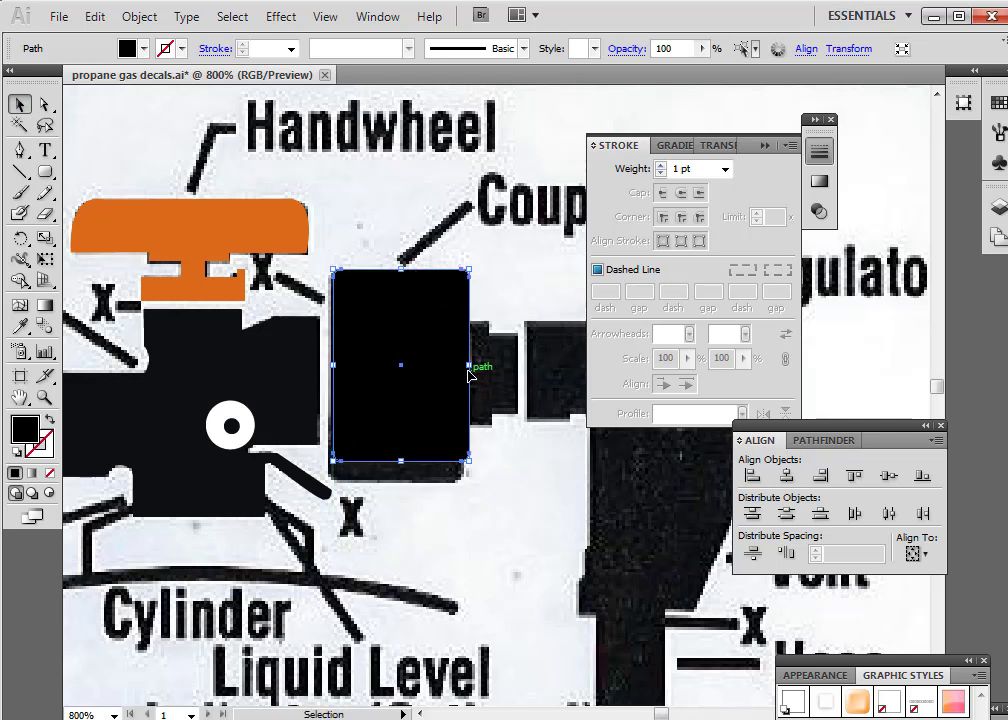
Resize the rounded rectangle to fit the coupling nut's right, lower and left edges
left_click_drag(469, 366, 461, 366)
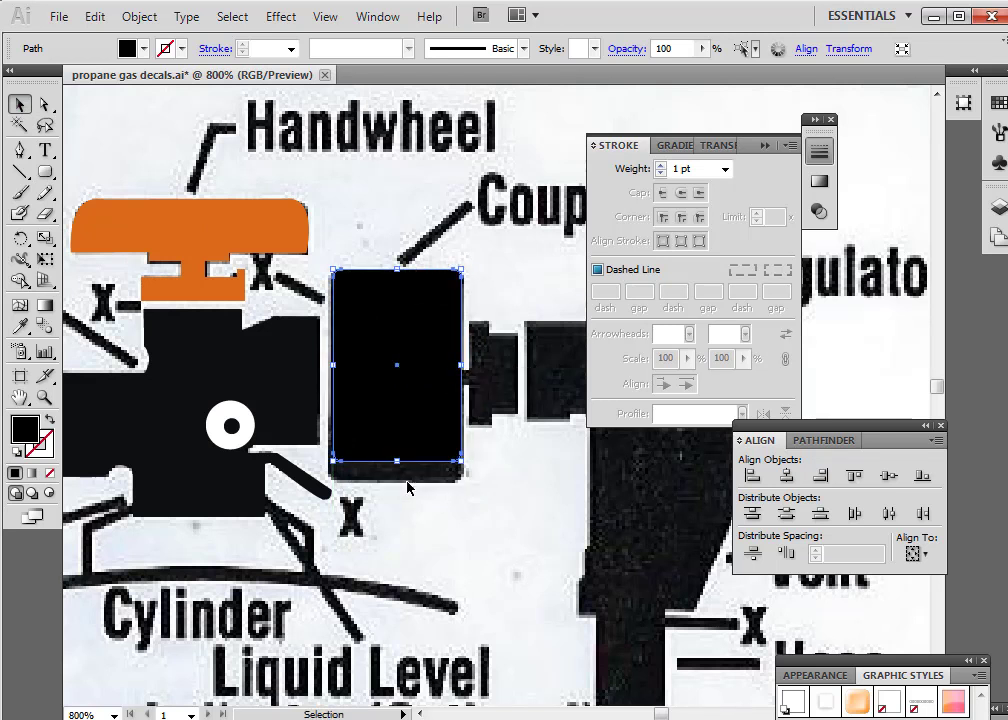
left_click_drag(397, 463, 394, 477)
left_click_drag(332, 373, 326, 373)
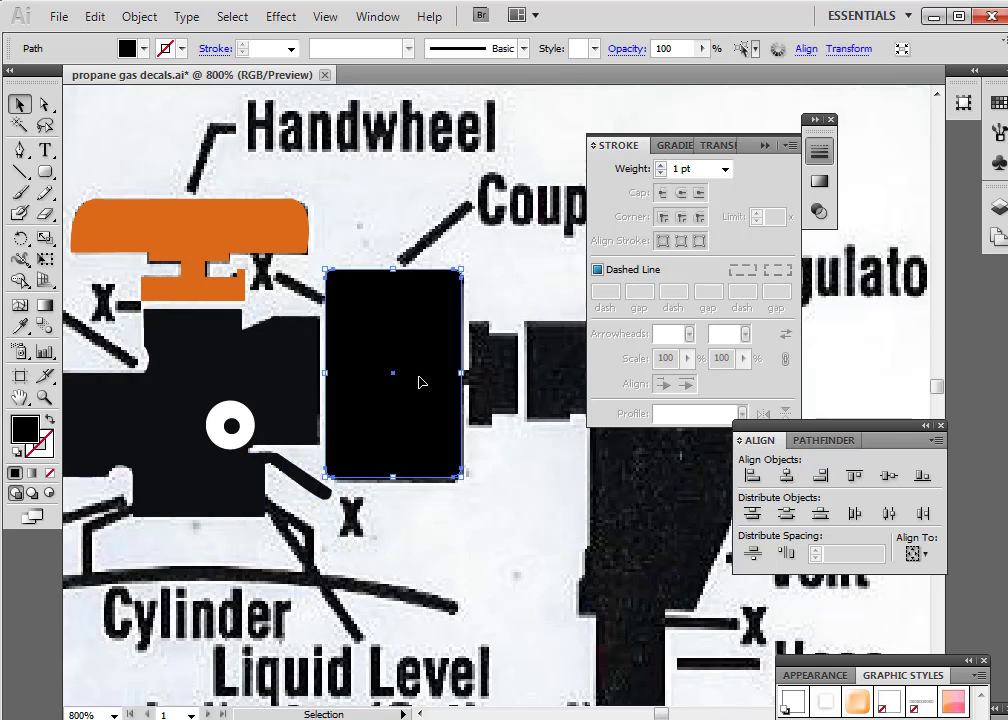
key("Down")
key("Down")
key("Down")
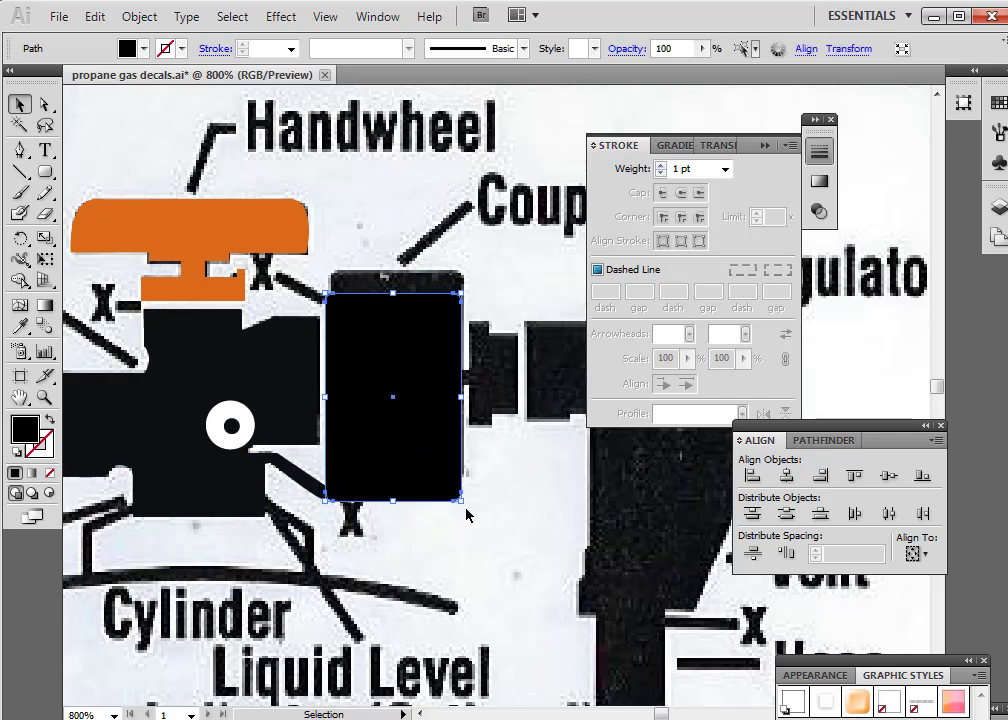
key("Up")
key("Up")
key("Up")
left_click(466, 520)
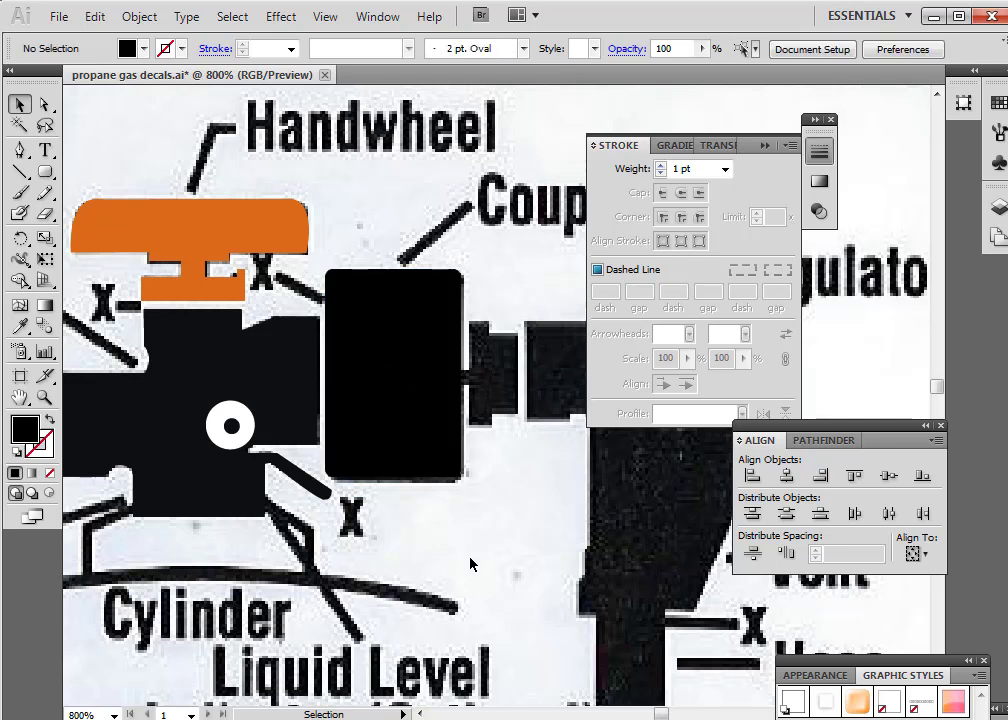
Draw a narrow upright black rectangle over the flange just right of the coupling nut and deselect it
left_click(46, 176)
left_click(88, 177)
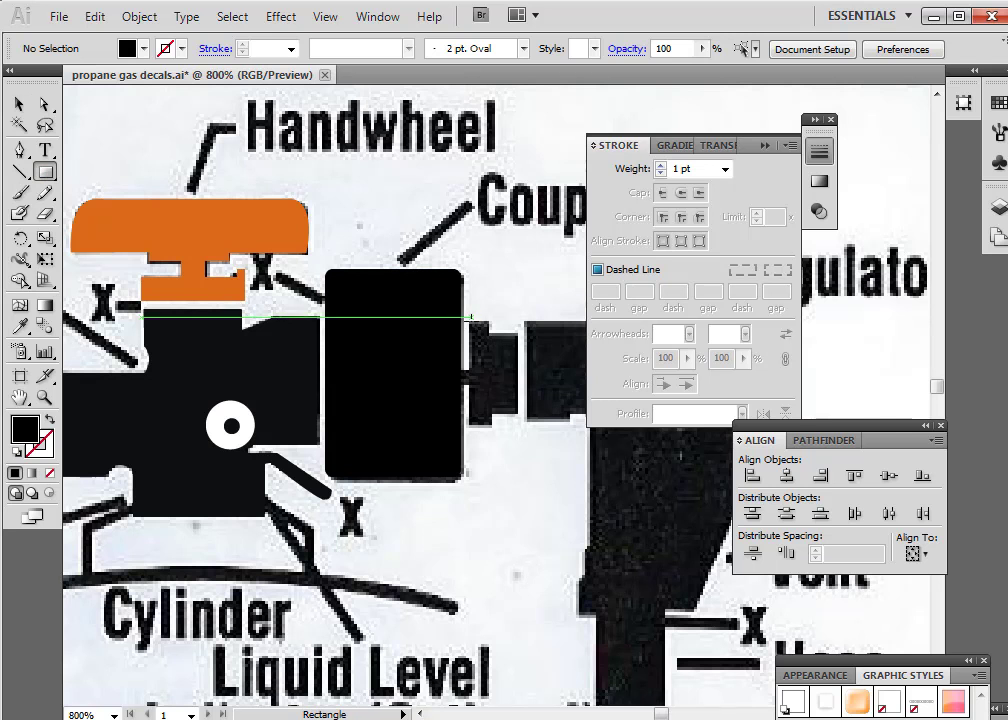
left_click_drag(471, 322, 493, 437)
left_click(18, 104)
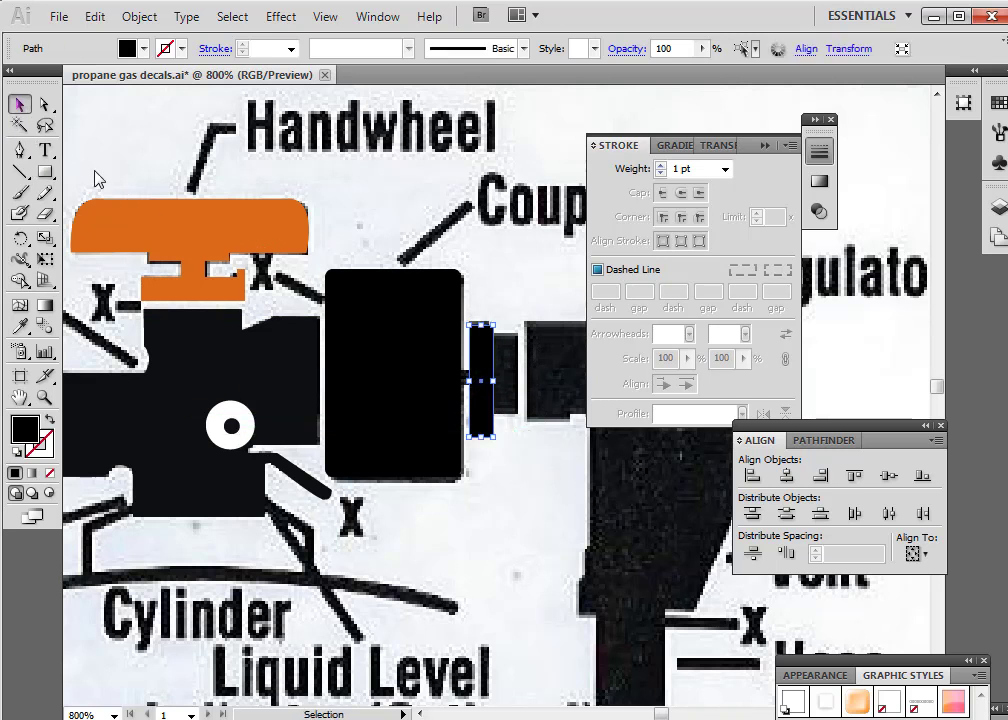
left_click(509, 466)
Add a small black connector rectangle, about 3 × 2 px, bridging the gap between the coupling nut and the flange
left_click(488, 407)
left_click_drag(484, 405, 474, 362)
left_click(475, 484)
left_click(470, 376)
left_click(504, 481)
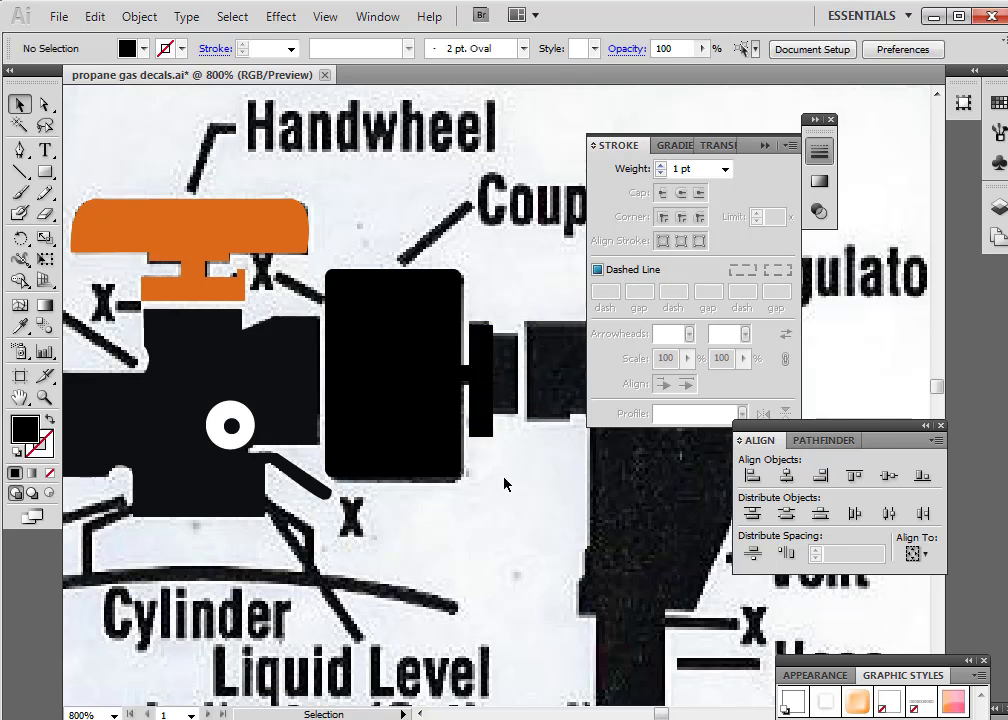
Shift the connector rectangle left and widen it to reach from inside the coupling nut to the flange's far edge
left_click(474, 380)
left_click_drag(473, 364, 473, 366)
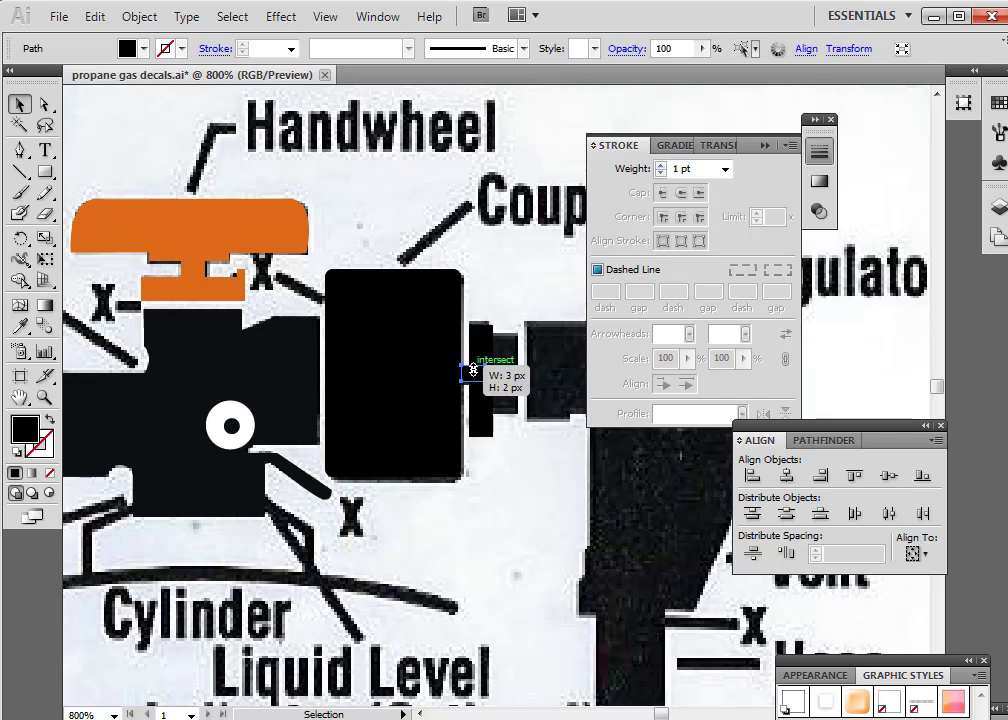
key("z")
left_click_drag(395, 291, 580, 472)
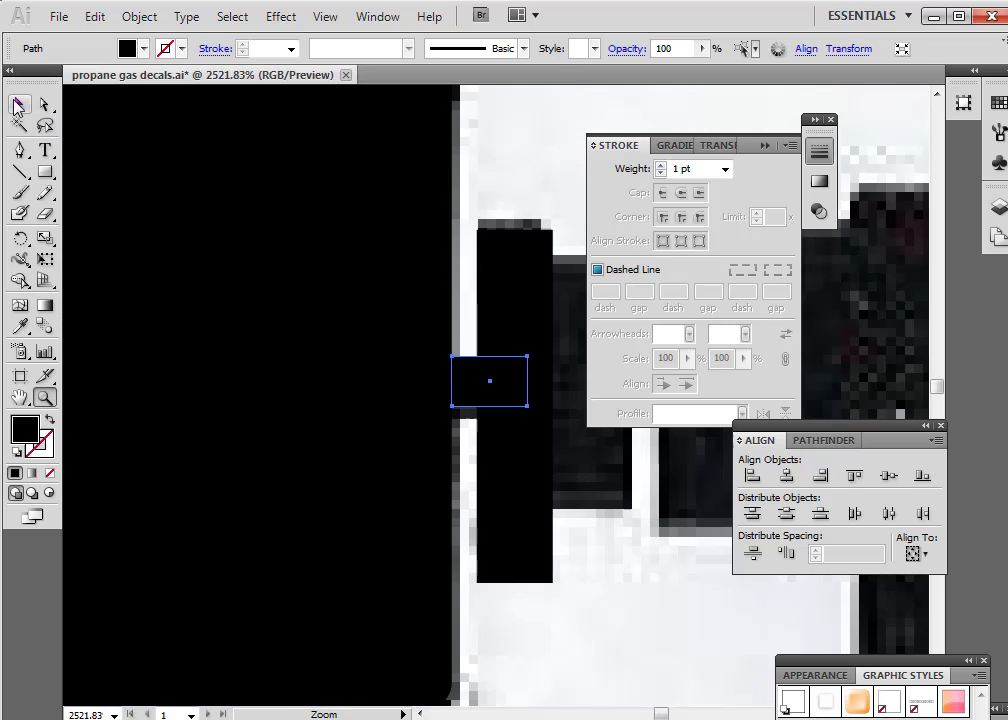
left_click(17, 104)
mouse_move(472, 378)
left_mouse_down()
mouse_move(441, 402)
mouse_move(468, 482)
mouse_move(476, 403)
mouse_move(469, 430)
mouse_move(457, 405)
mouse_move(465, 356)
mouse_move(463, 378)
left_mouse_up()
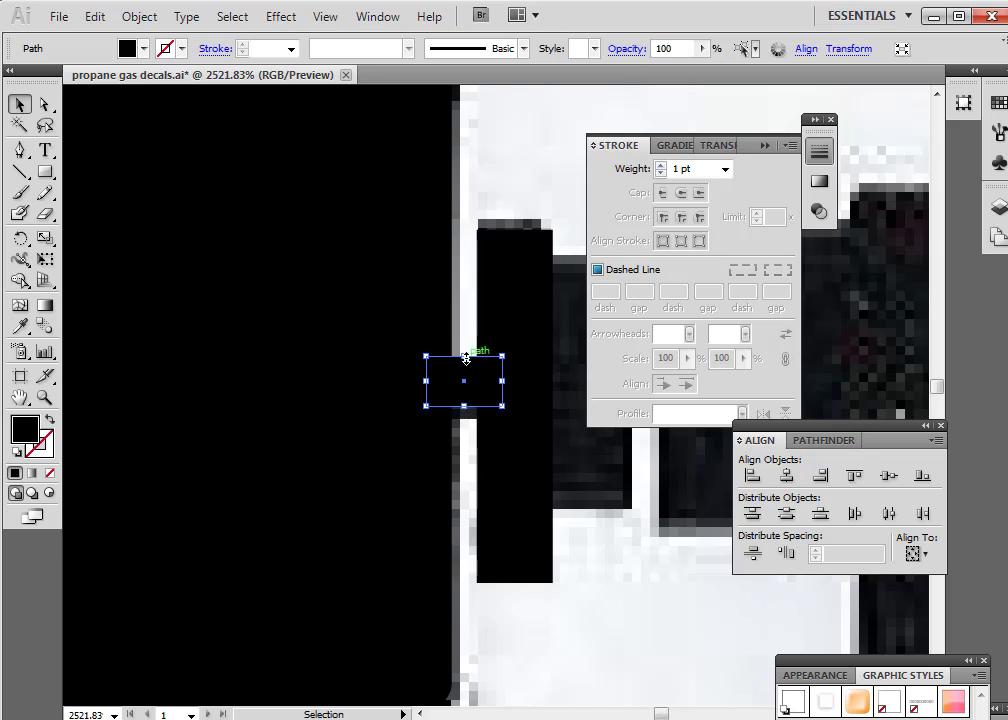
left_click_drag(427, 381, 316, 389)
left_click_drag(402, 358, 454, 366)
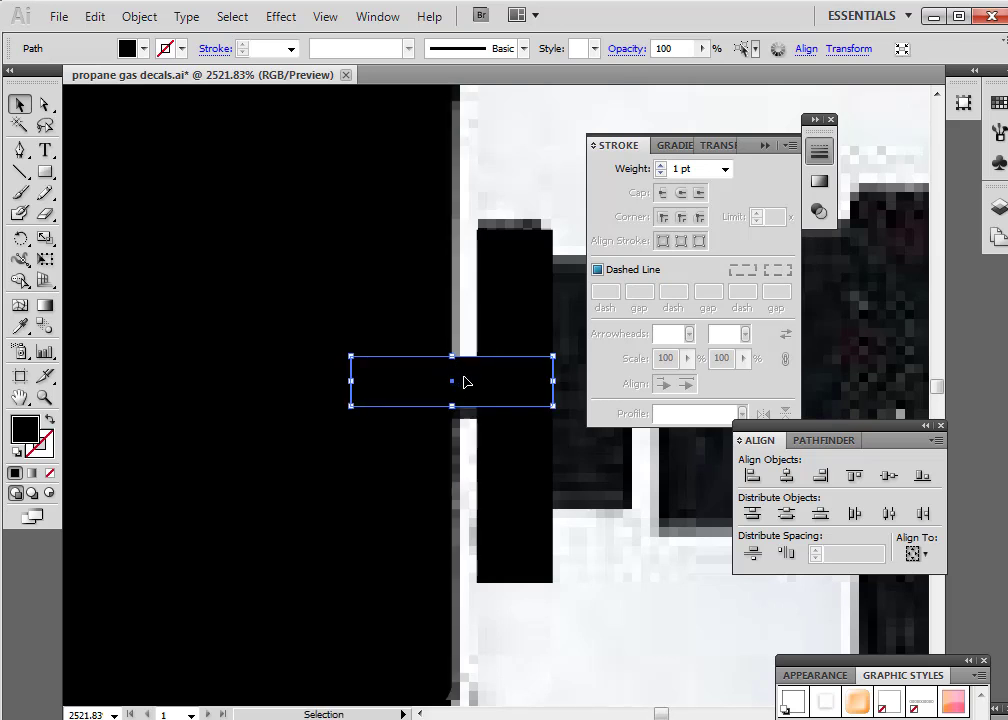
Nudge the connector rectangle down 1 px over the neck in the image
left_click_drag(509, 389, 510, 398)
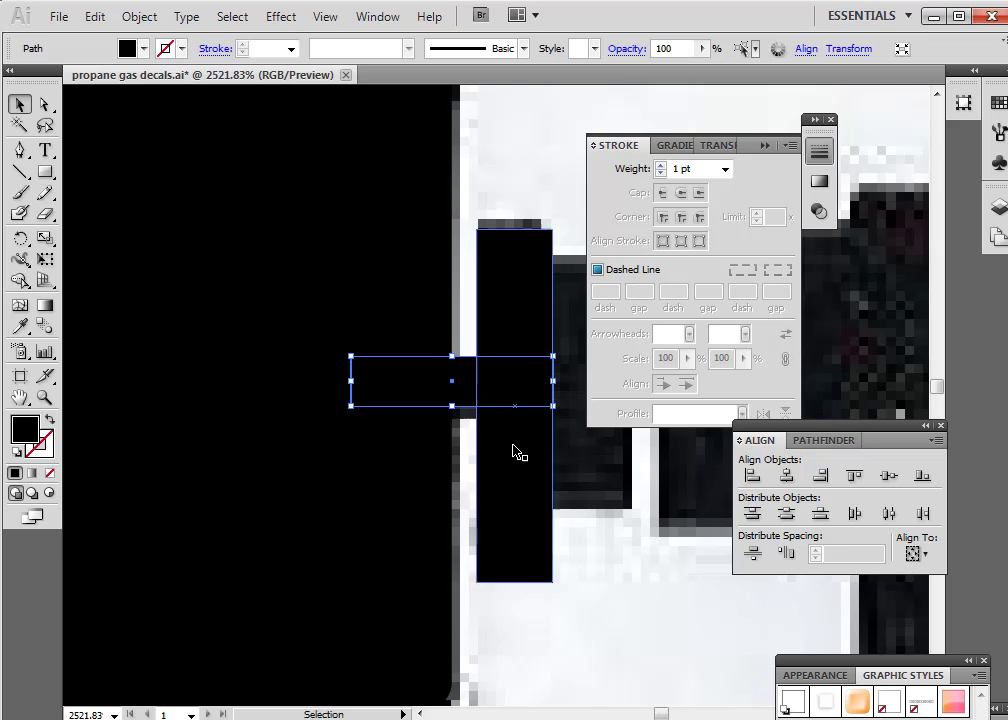
key("Down")
key("Down")
key("Up")
key("Up")
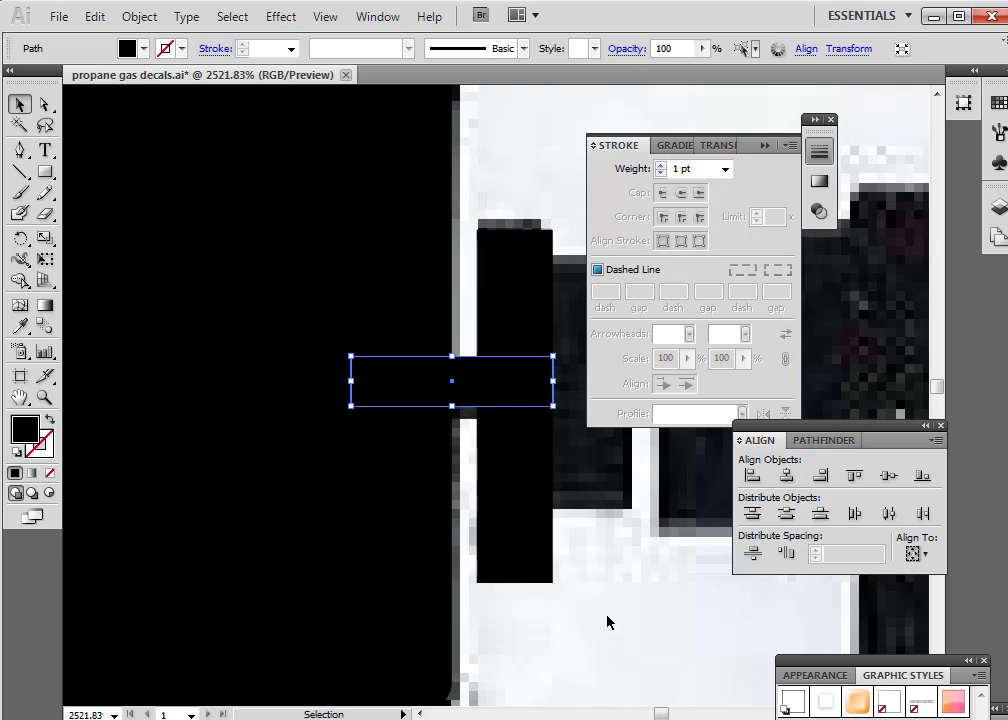
key("Down")
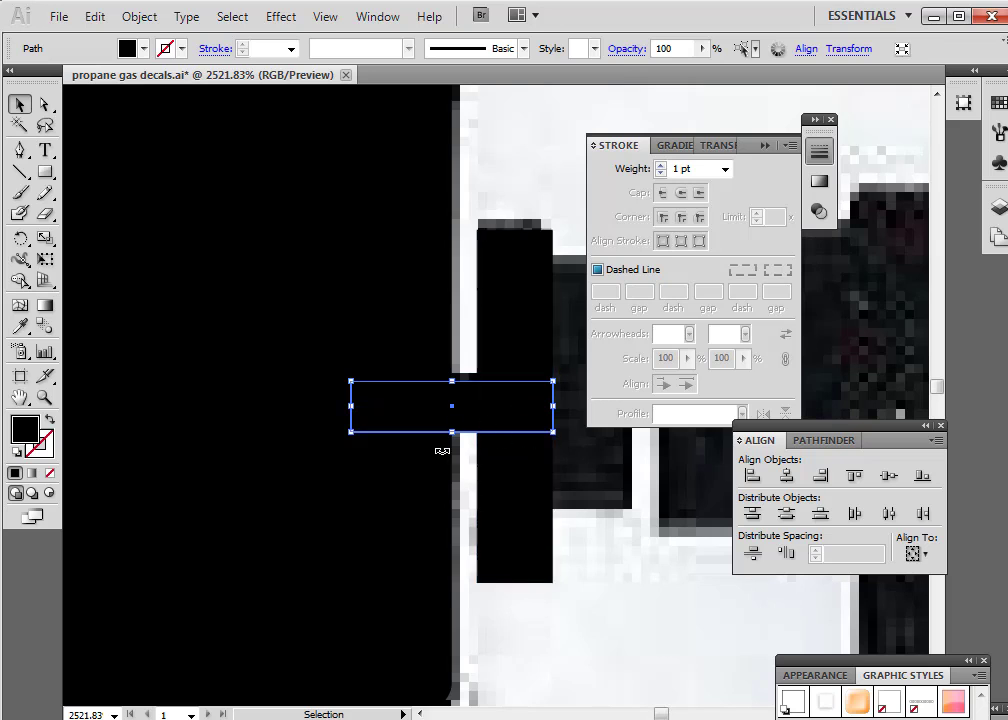
left_click_drag(452, 430, 450, 422)
Try to raise the connector rectangle's two lower anchor points to make it thinner
left_click(44, 104)
left_click(468, 652)
left_click(464, 425)
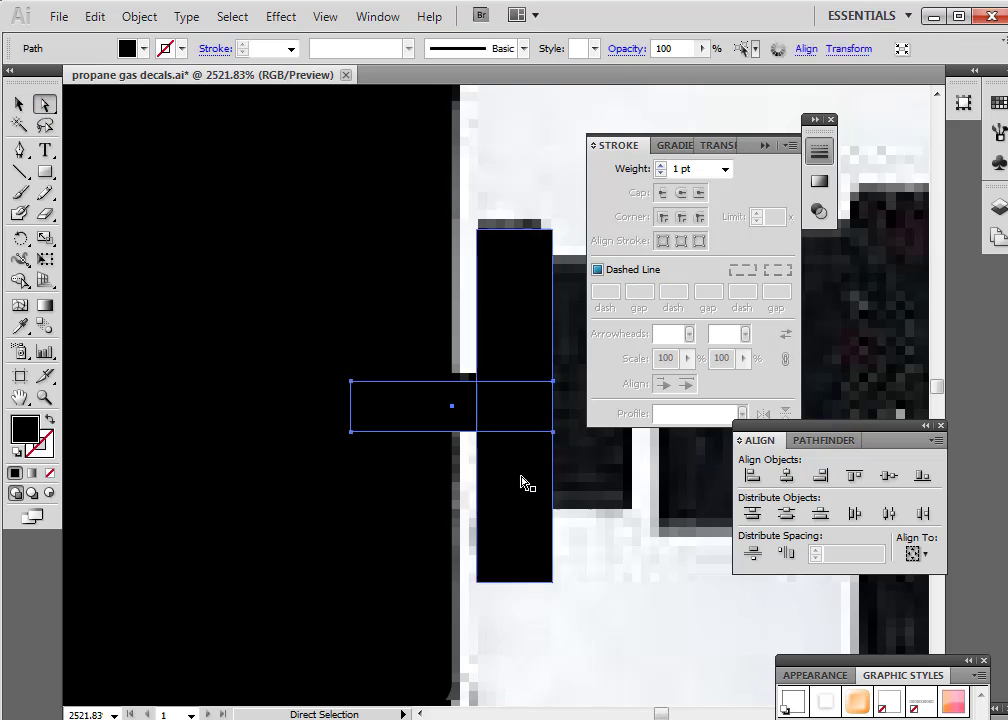
left_click(554, 433)
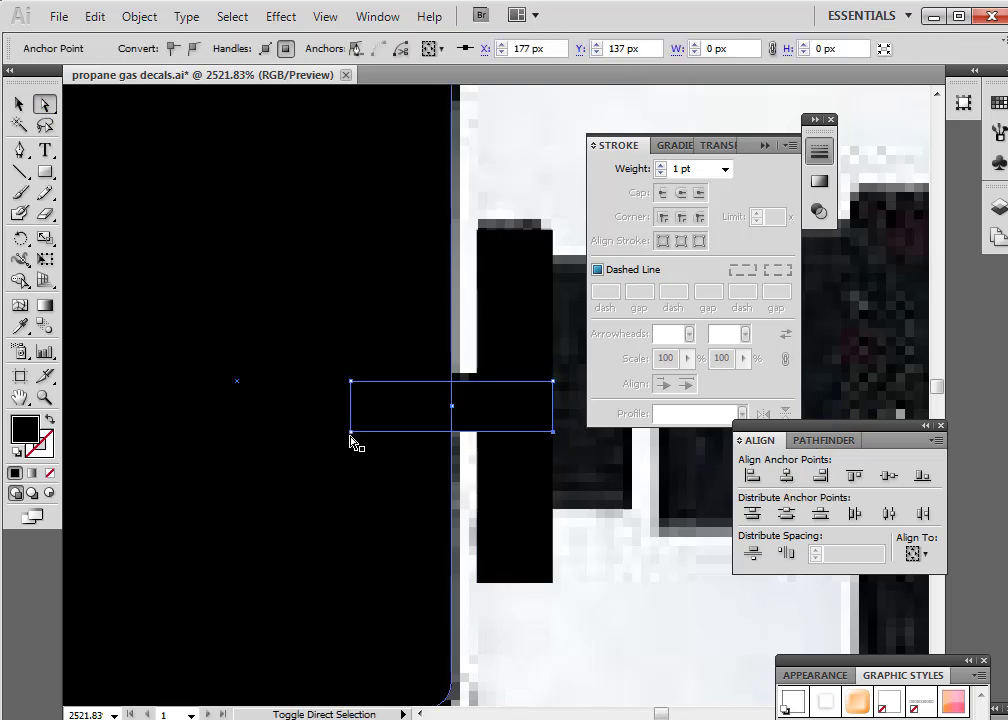
left_click(351, 434, "shift")
left_click(522, 639)
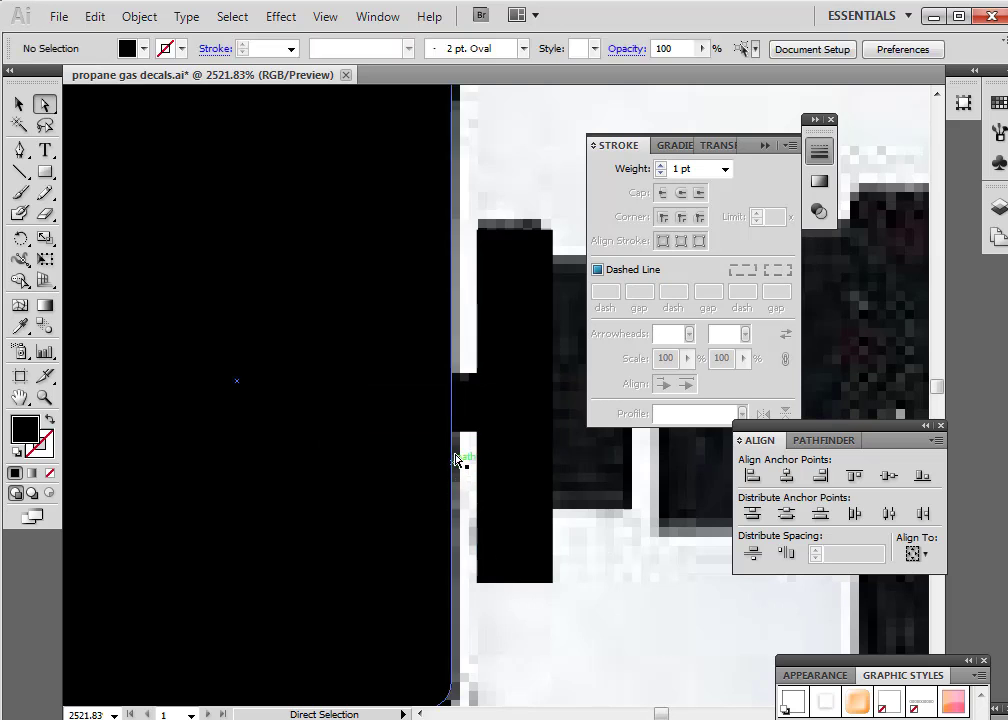
left_click(462, 432)
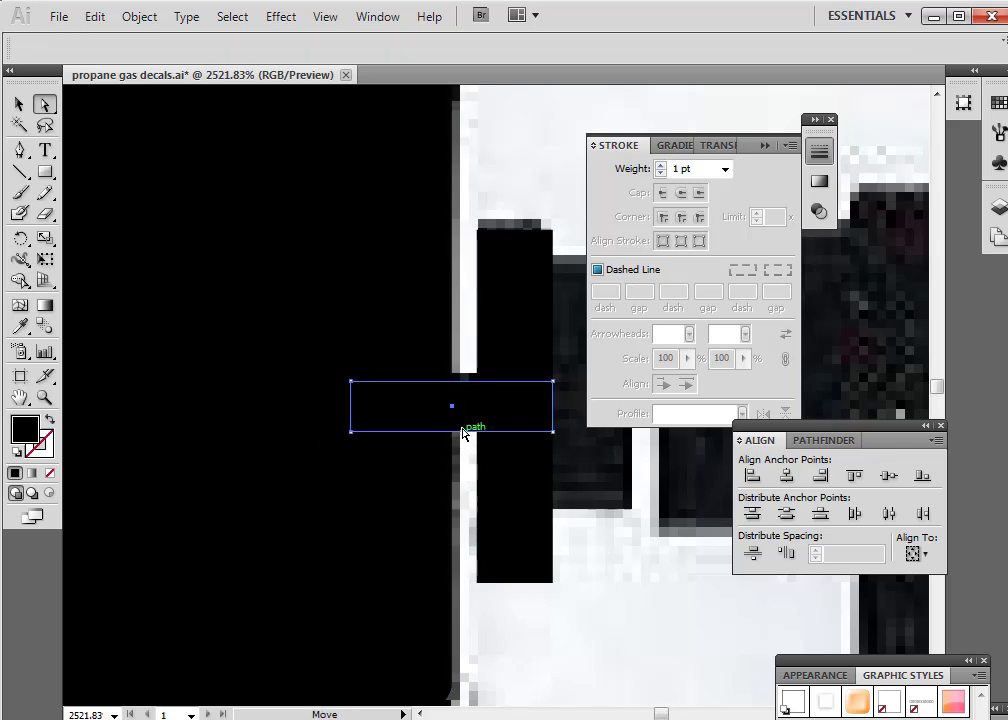
left_click(353, 433)
left_click(553, 433, "shift")
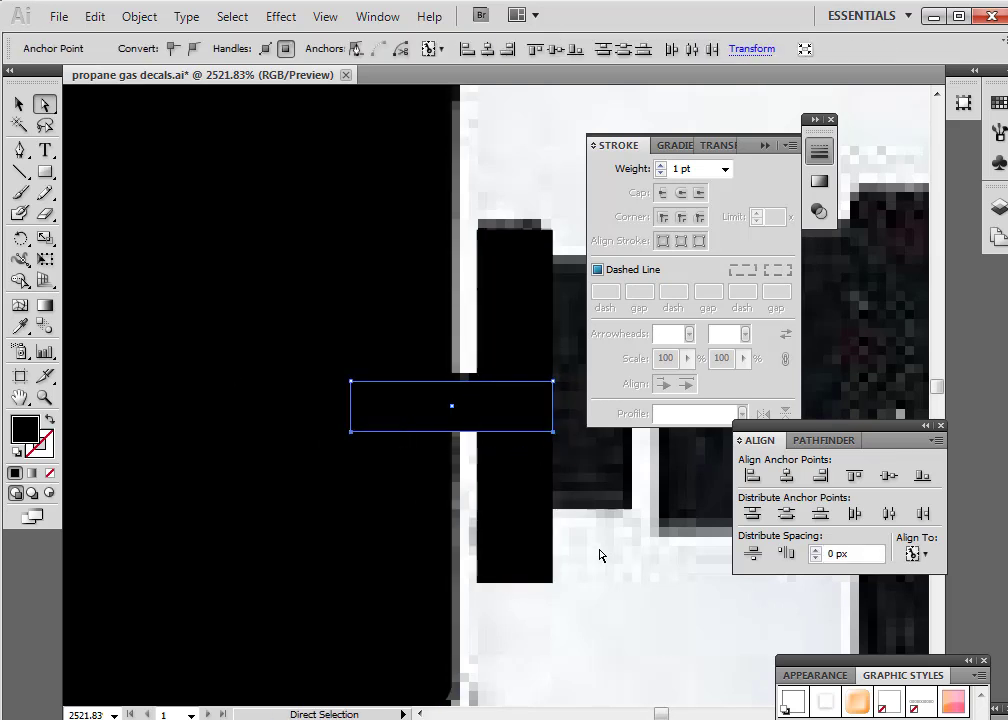
key("Up")
Move the connector rectangle down off the neck and give it a black stroke, raising the weight to 2 pt
left_click(19, 104)
mouse_move(500, 410)
left_mouse_down()
mouse_move(518, 513)
mouse_move(527, 512)
mouse_move(448, 524)
left_mouse_up()
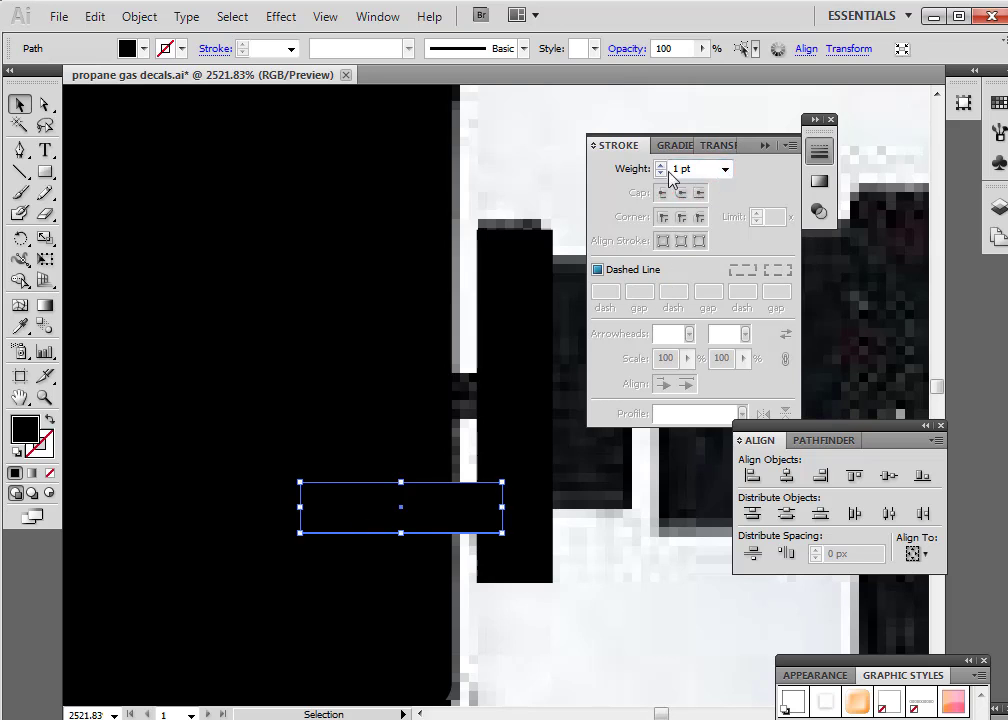
left_click(724, 168)
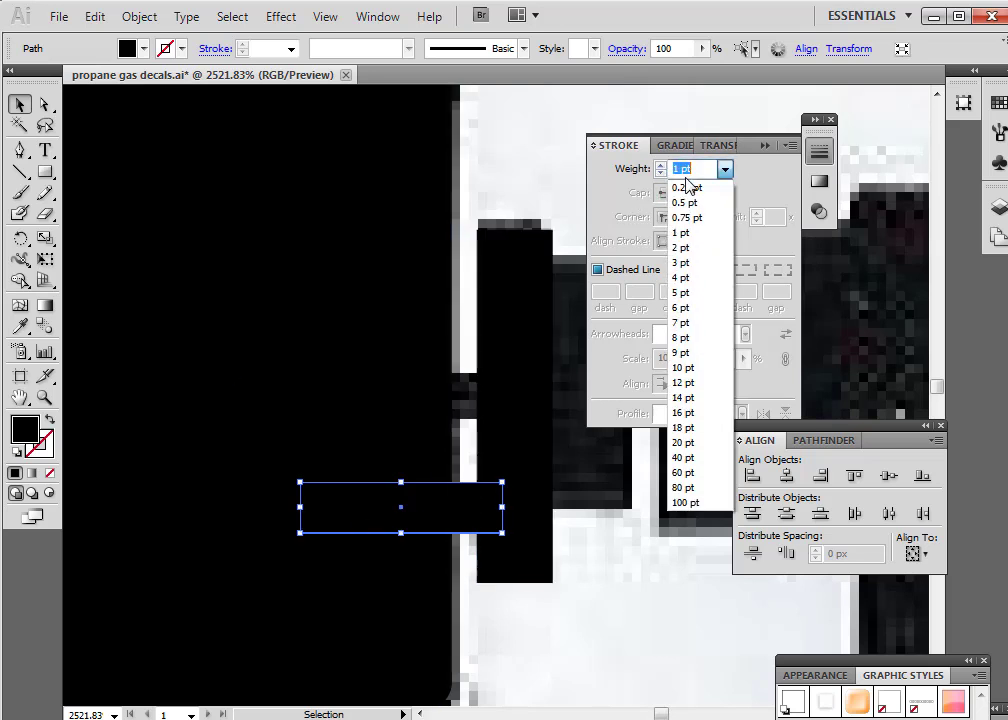
left_click(686, 189)
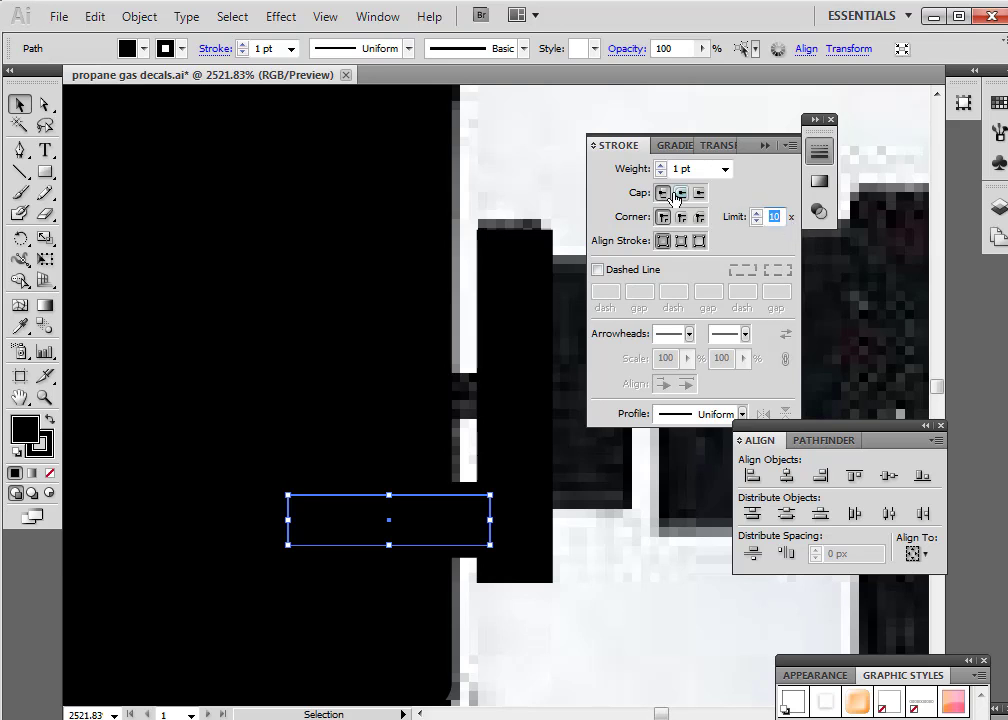
left_click(661, 165)
key("Left")
key("Down")
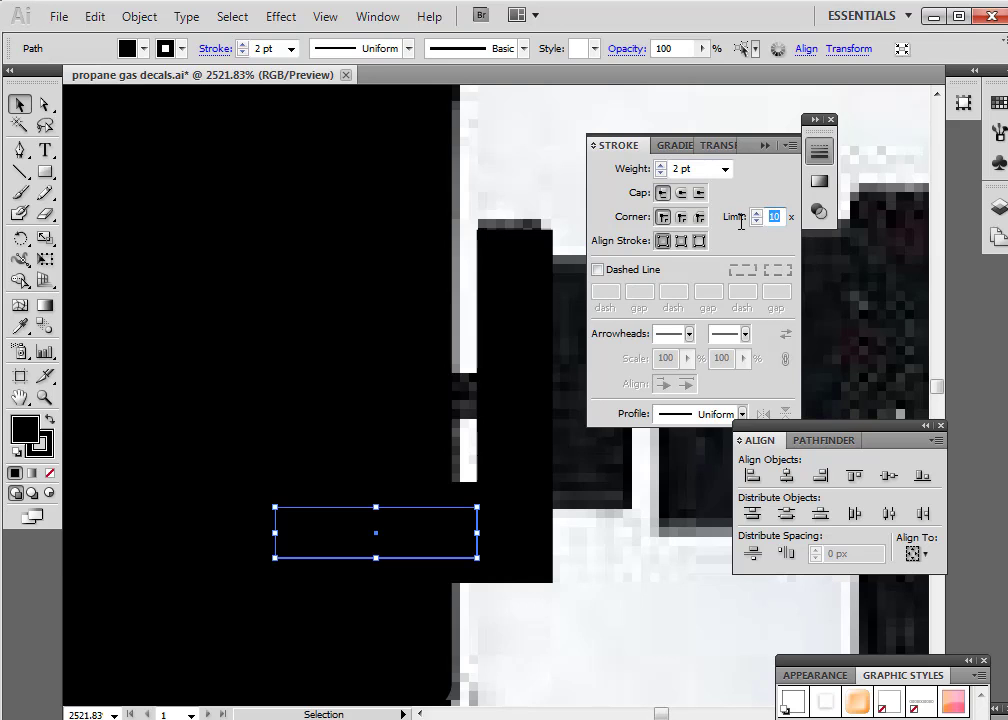
Set the connector rectangle's miter limit to 1 and try to reduce its stroke weight to 0.25 pt
left_click(718, 172)
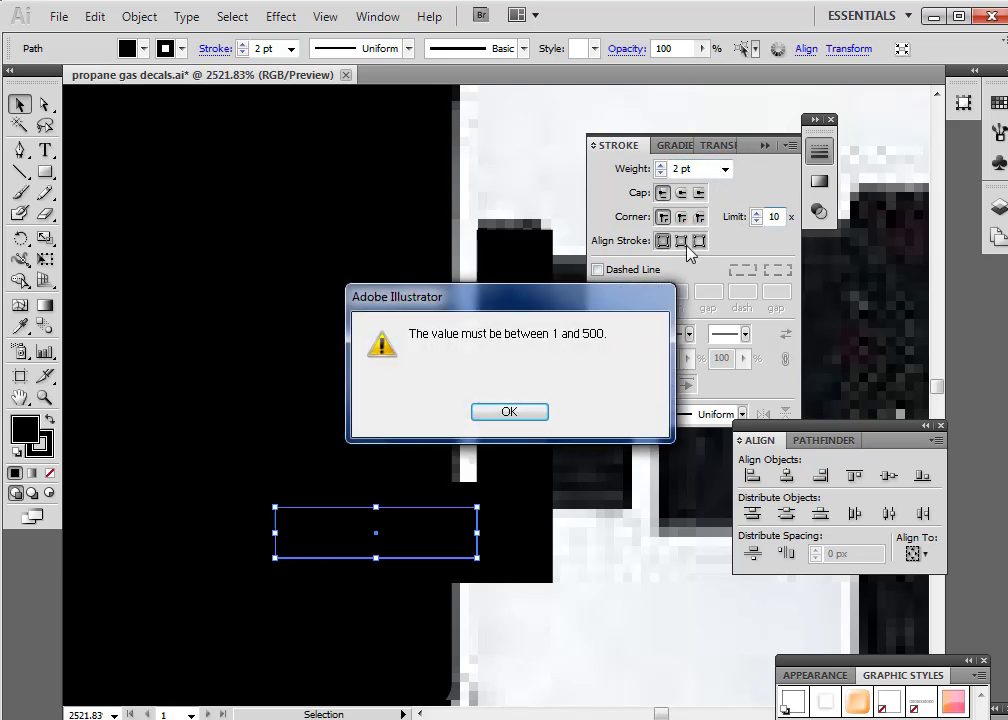
left_click(517, 412)
left_click_drag(780, 212, 757, 215)
left_click(725, 168)
left_click(722, 170)
left_click(724, 170)
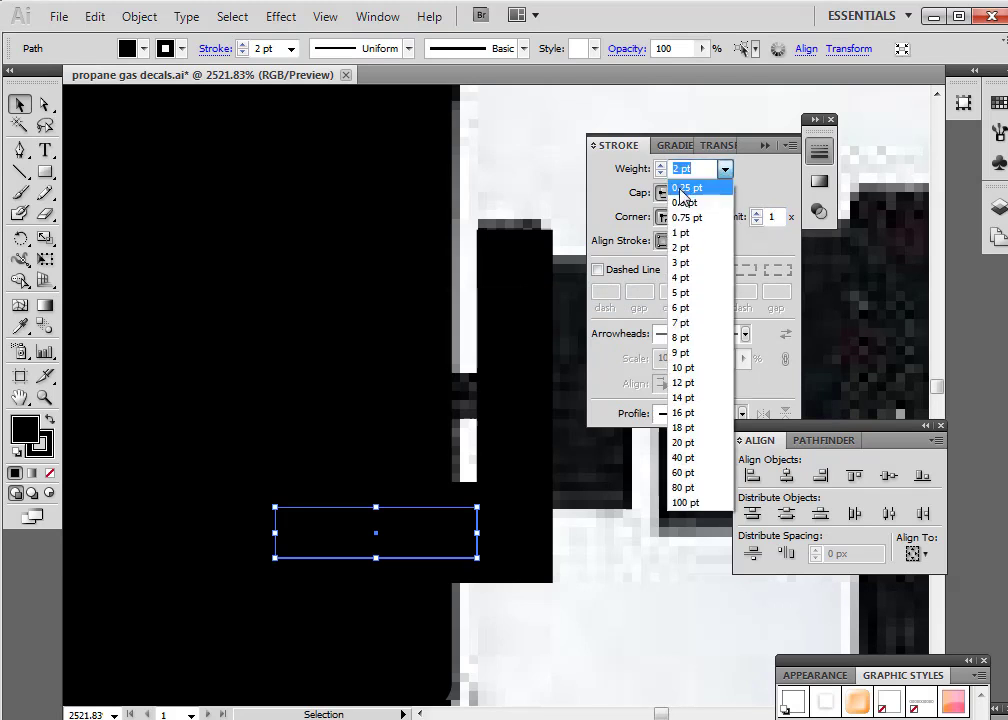
left_click(681, 189)
key("Up")
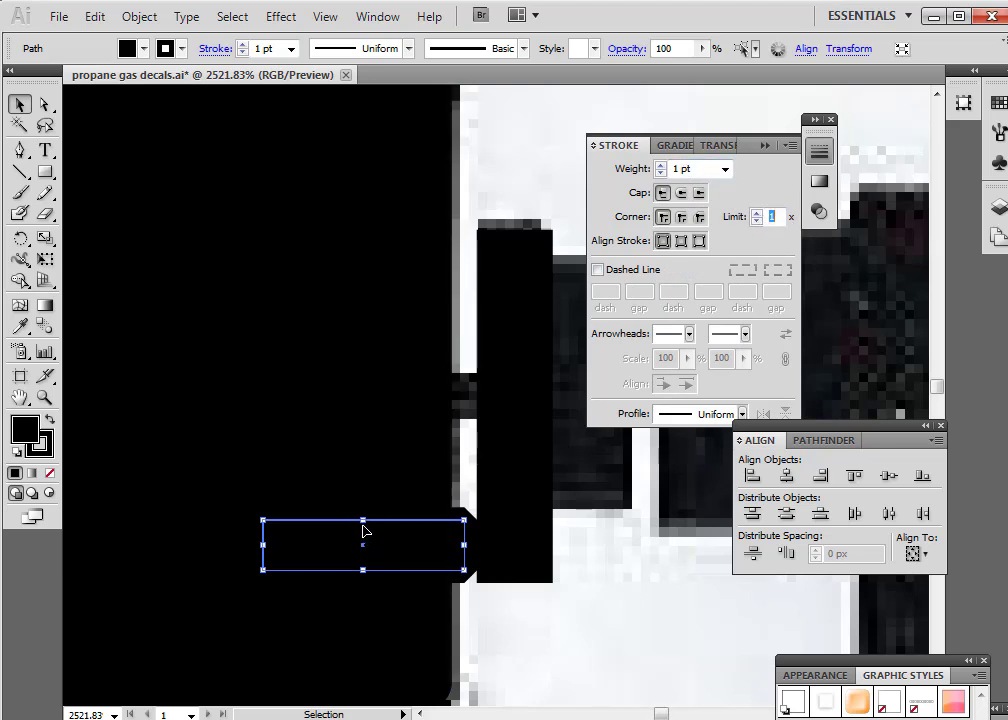
Refit the connector rectangle over the neck between the coupling nut and the flange, and remove its stroke
left_click_drag(364, 521, 441, 390)
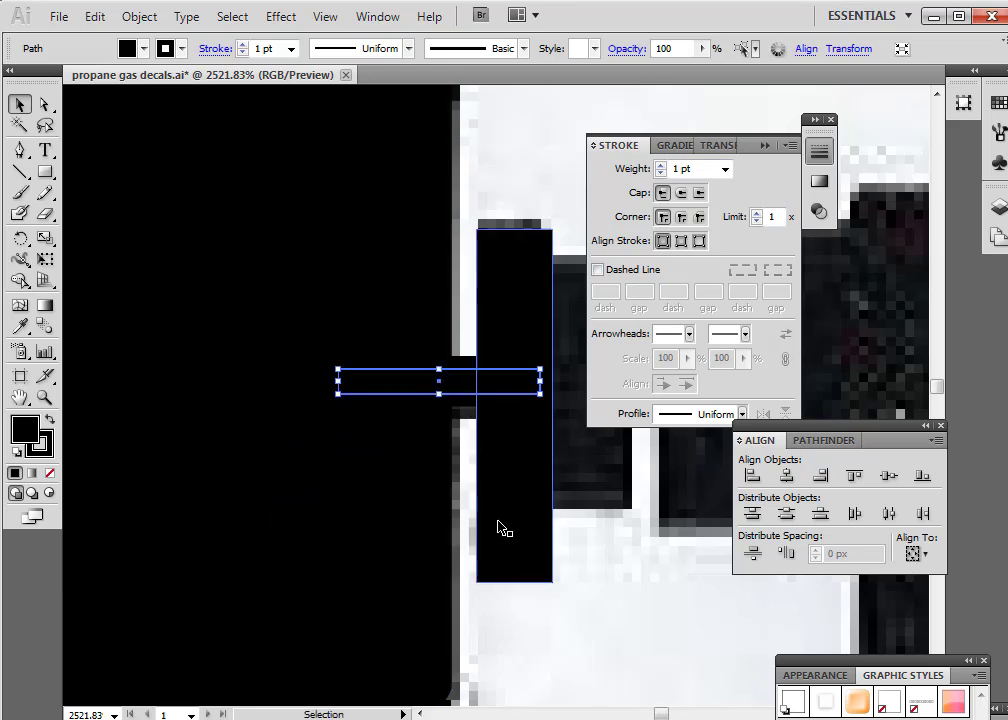
key("Down")
key("Down")
key("Up")
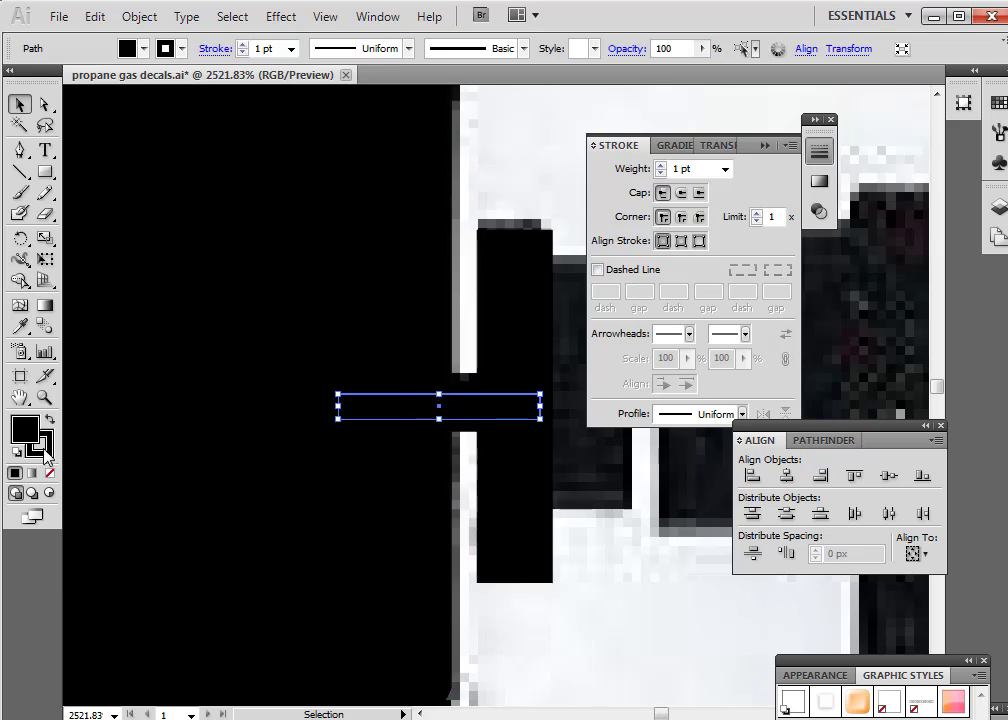
left_click_drag(440, 397, 440, 369)
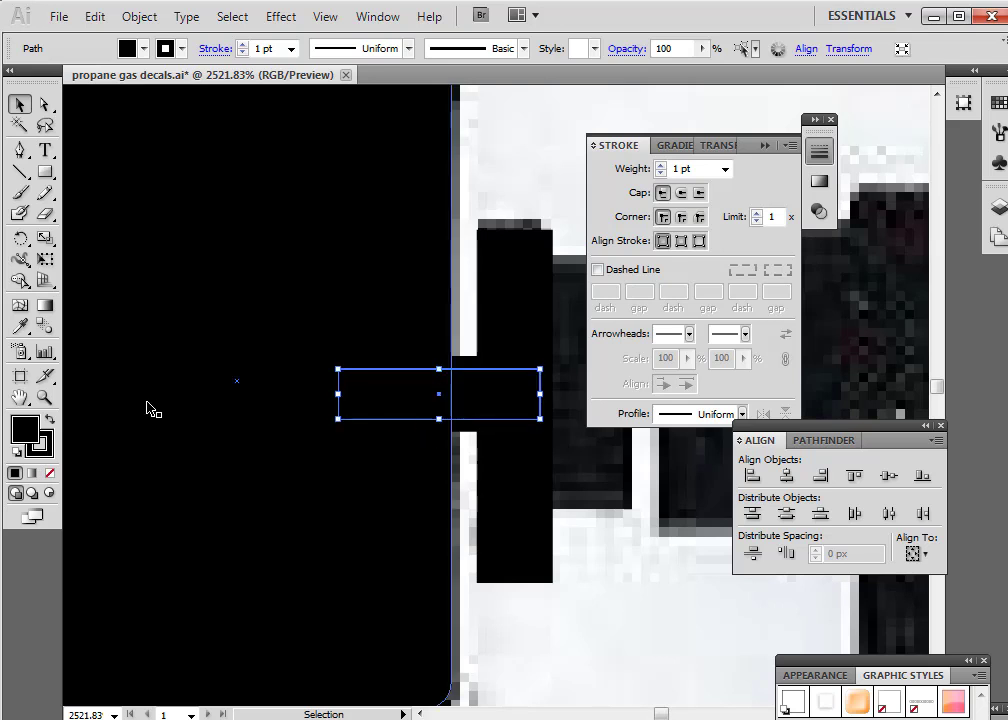
left_click(48, 448)
left_click(50, 474)
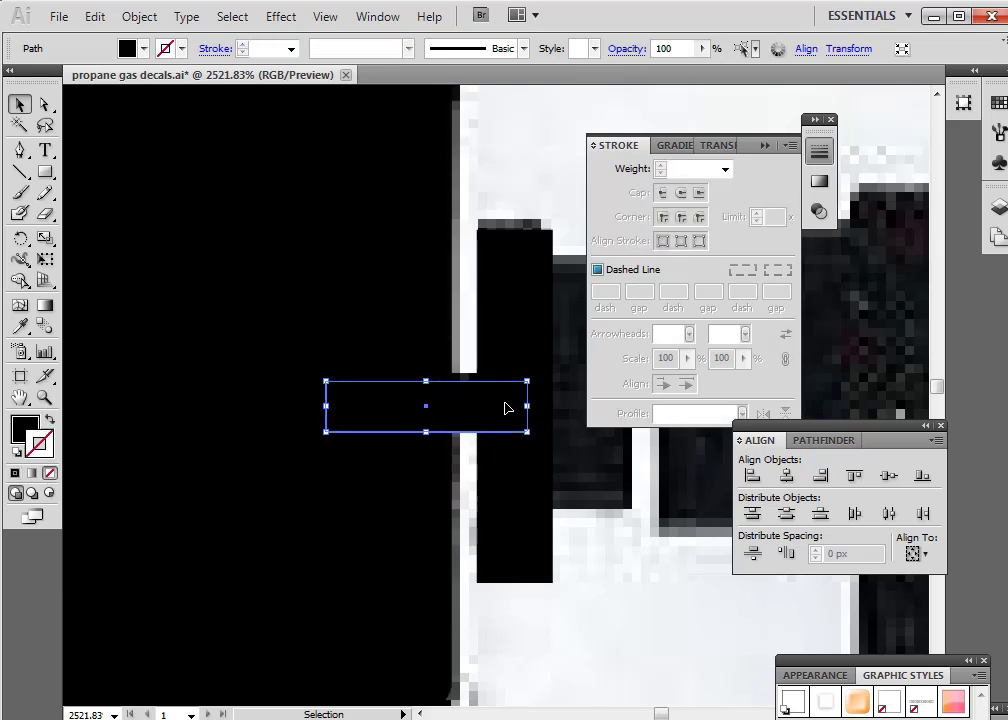
Try to thin the connector rectangle to match the neck's height, then delete it
mouse_move(425, 381)
left_mouse_down()
mouse_move(426, 436)
mouse_move(426, 373)
mouse_move(426, 400)
left_mouse_up()
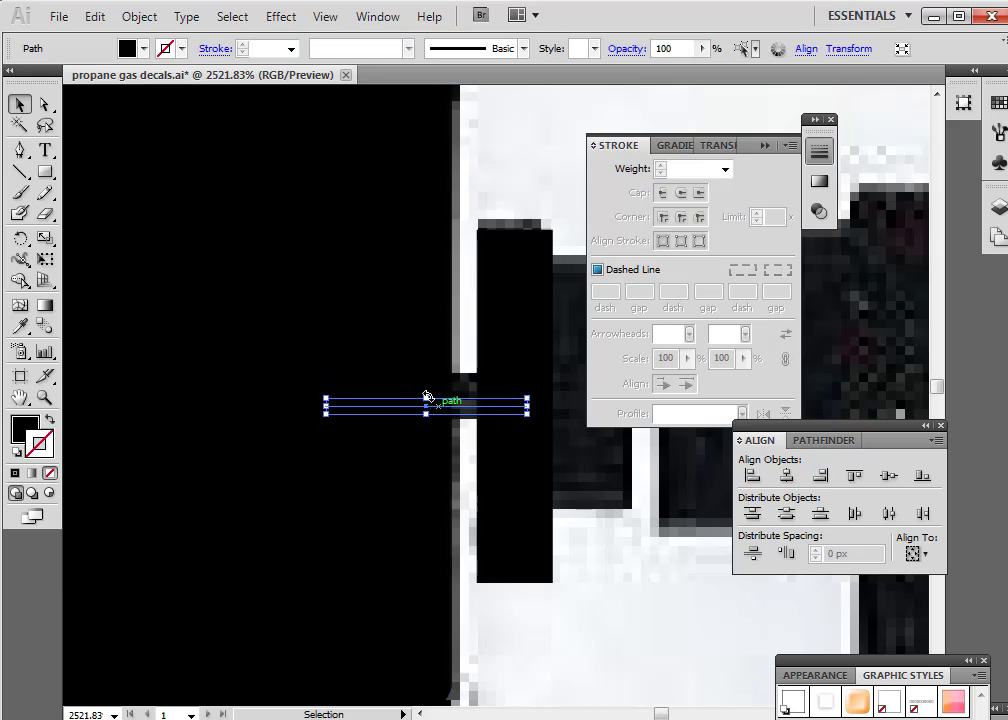
key("Up")
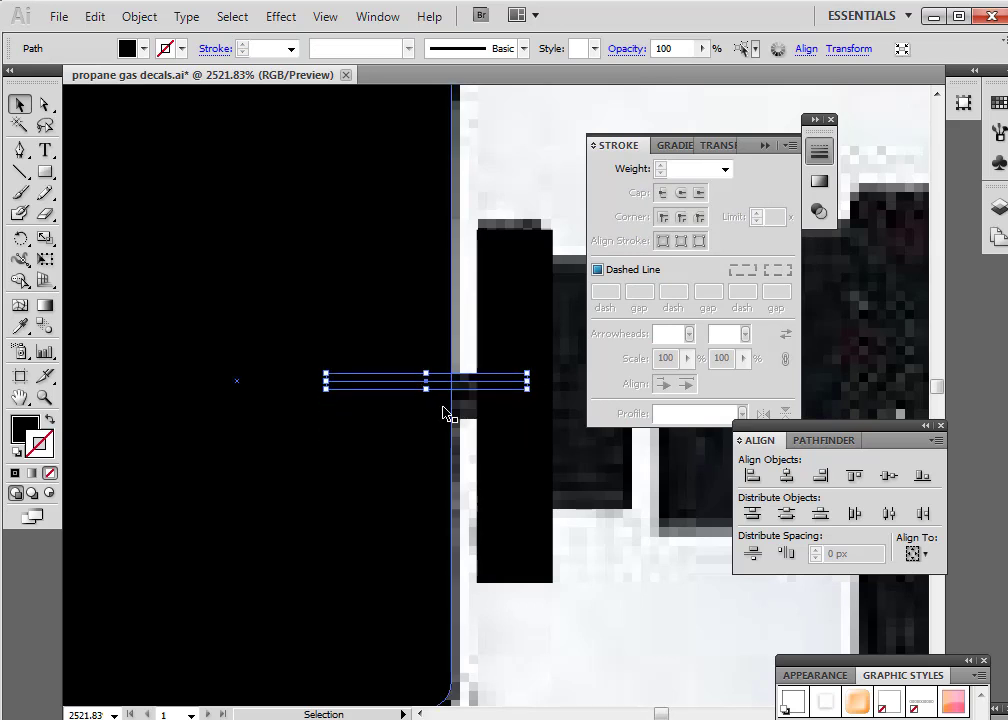
left_click(445, 412)
Draw a new black connector rectangle over the neck and extend it slightly into the coupling nut, undoing the last faulty resize
left_click(45, 172)
left_click_drag(453, 375, 482, 415)
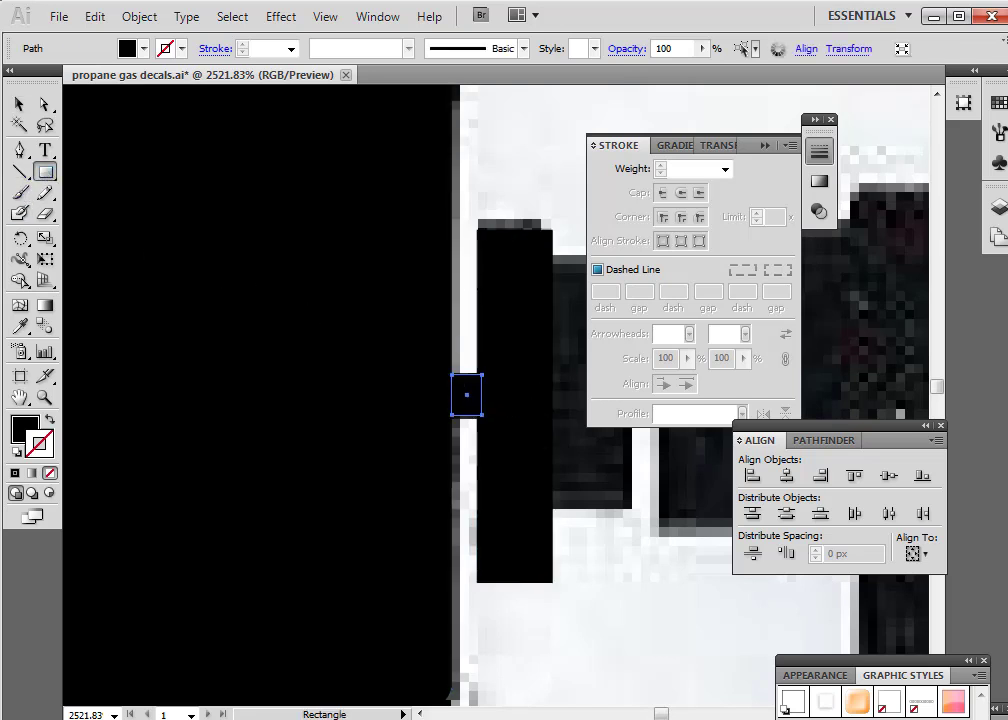
left_click(19, 104)
left_click_drag(450, 397, 504, 394)
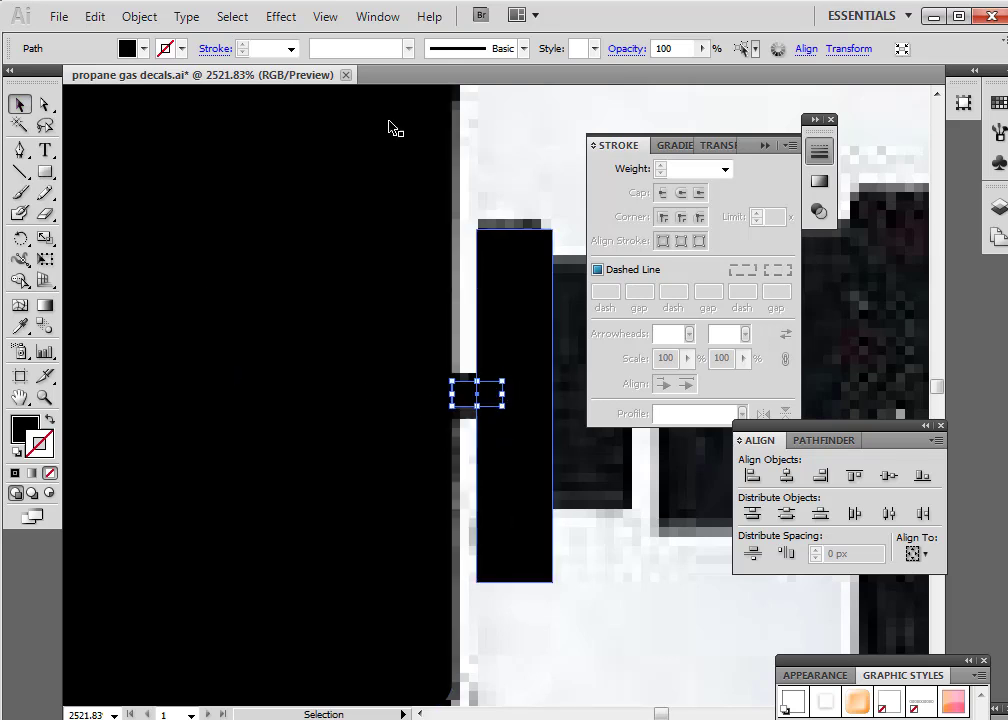
left_click(94, 16)
left_click(112, 39)
left_click(625, 558)
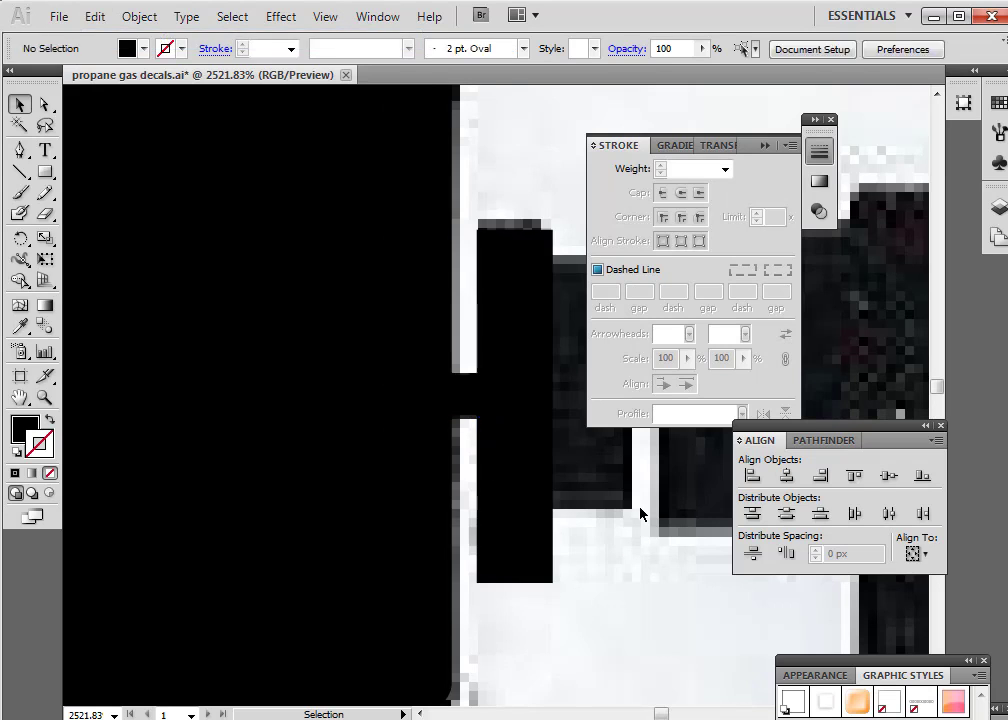
Draw a black rectangle over the shorter block attached to the flange's far side
left_click(764, 144)
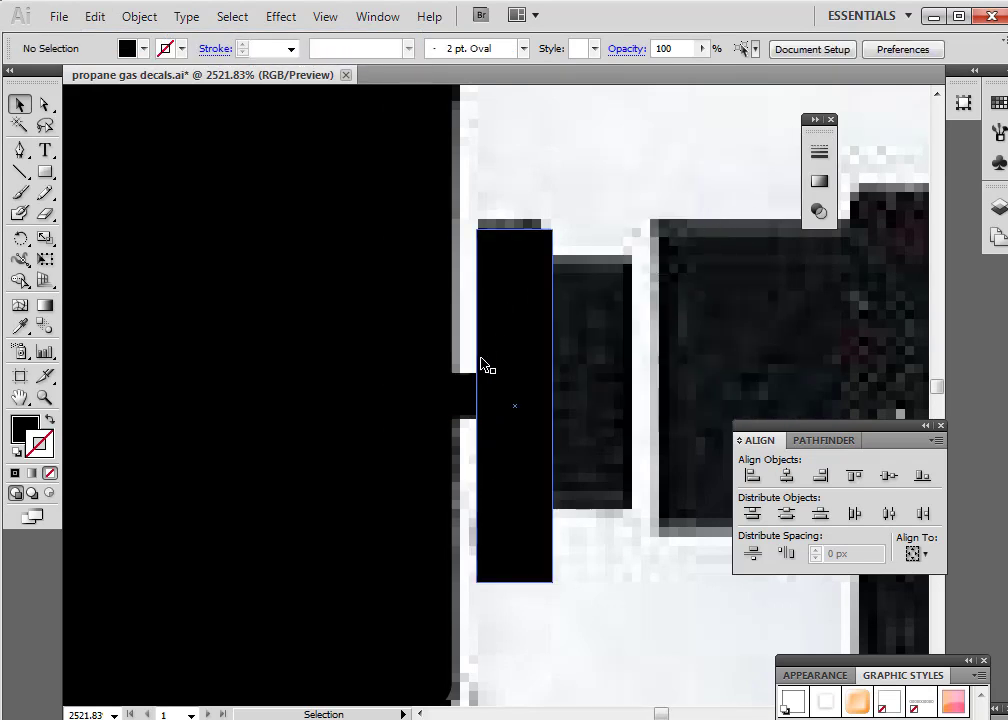
left_click(45, 172)
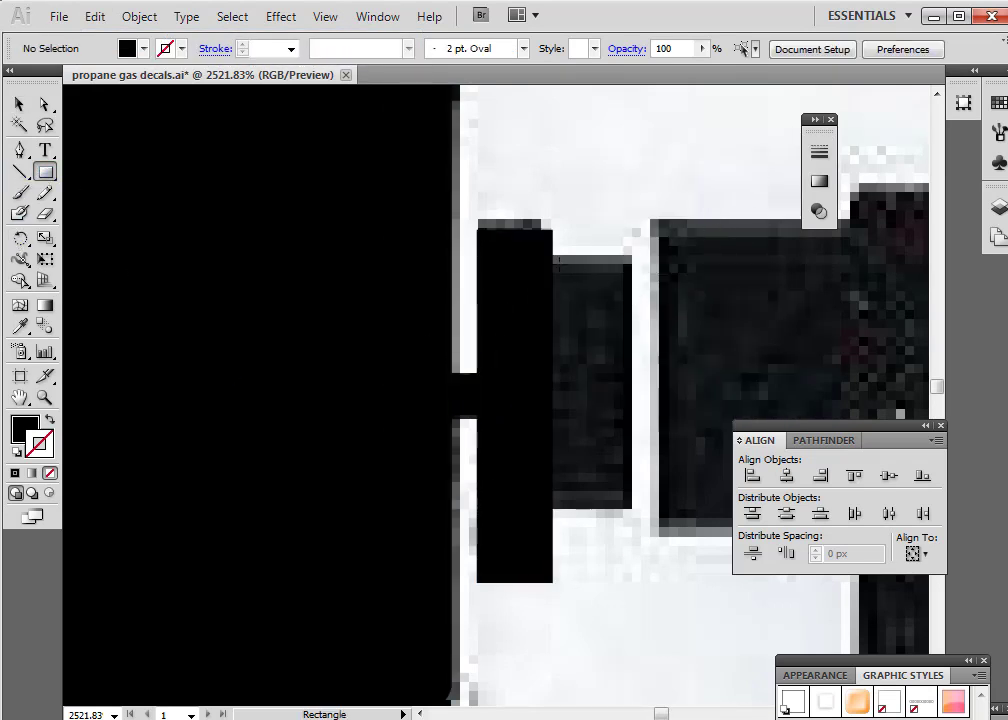
mouse_move(553, 255)
left_mouse_down()
mouse_move(628, 455)
mouse_move(631, 507)
left_mouse_up()
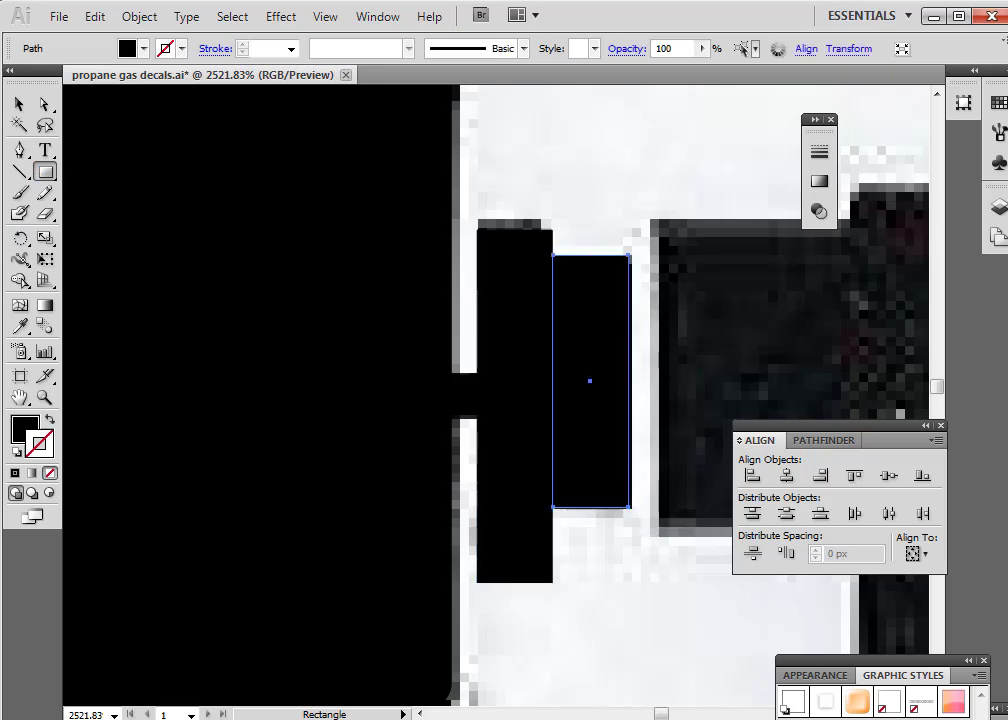
Vertically center the connector, flange and adjoining block on each other, and nudge all three up one step
left_click(19, 104)
left_click(465, 410)
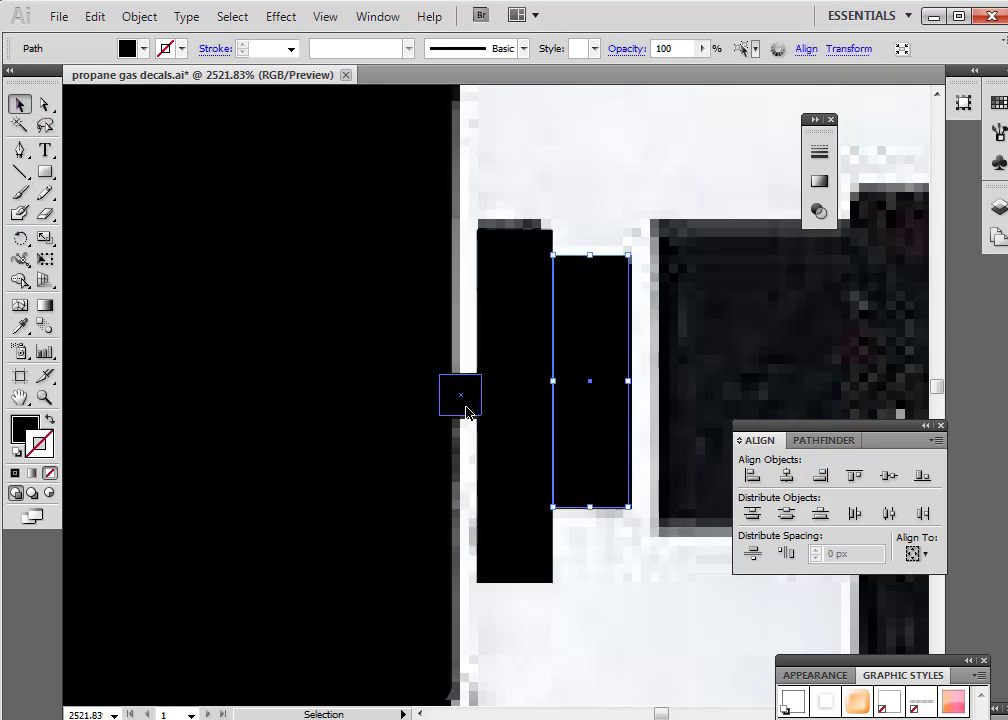
left_click(513, 411, "shift")
left_click(603, 417, "shift")
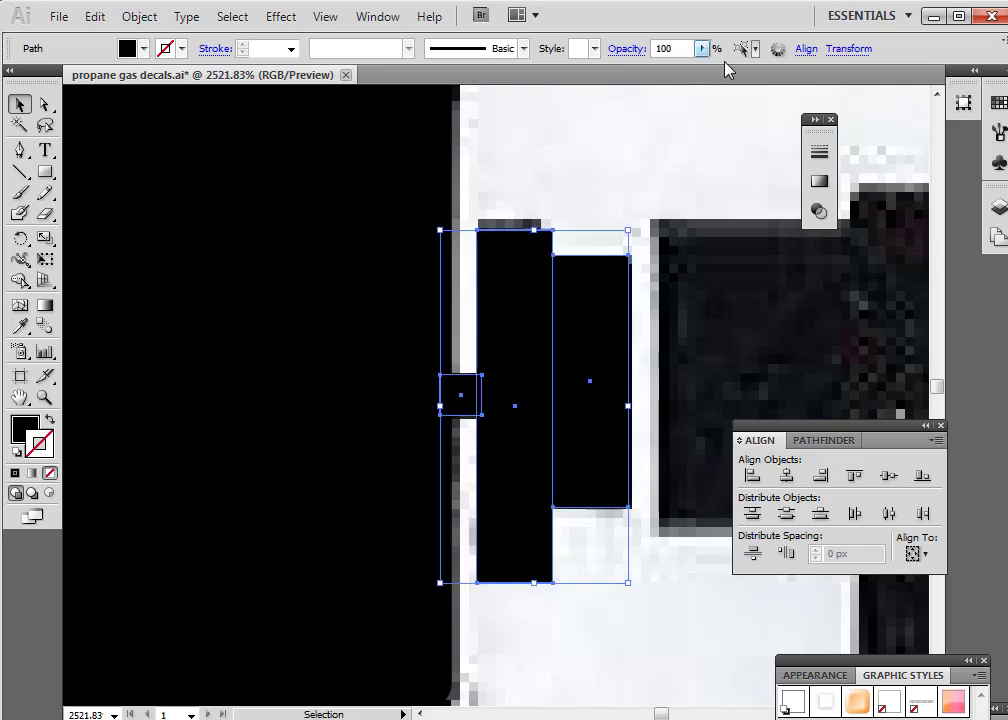
left_click(804, 50)
left_click(761, 83)
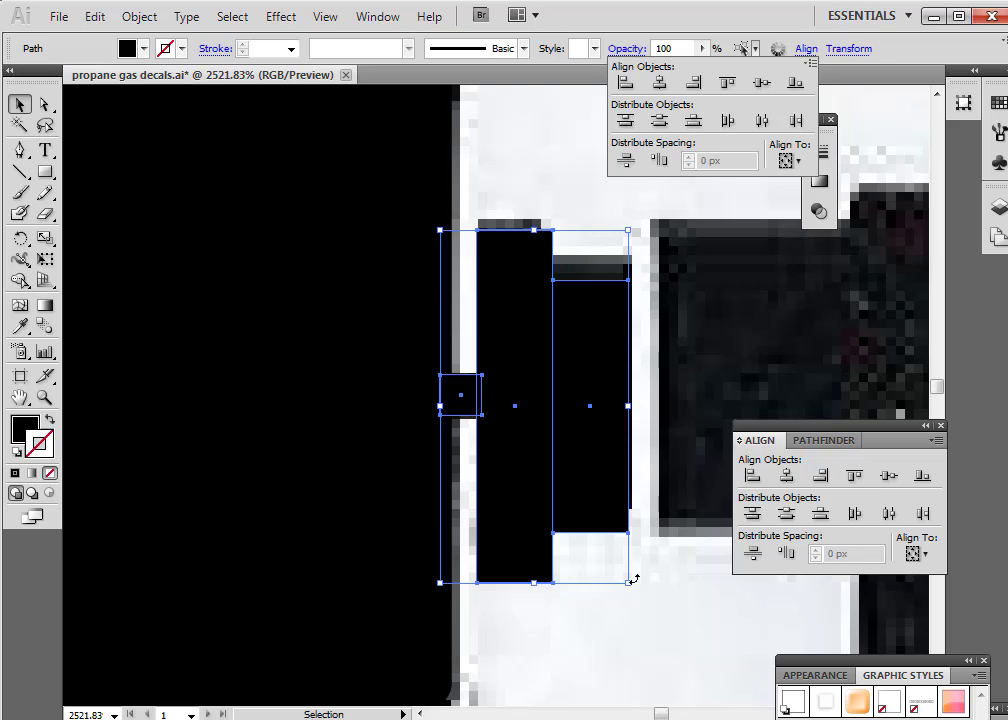
key("Up")
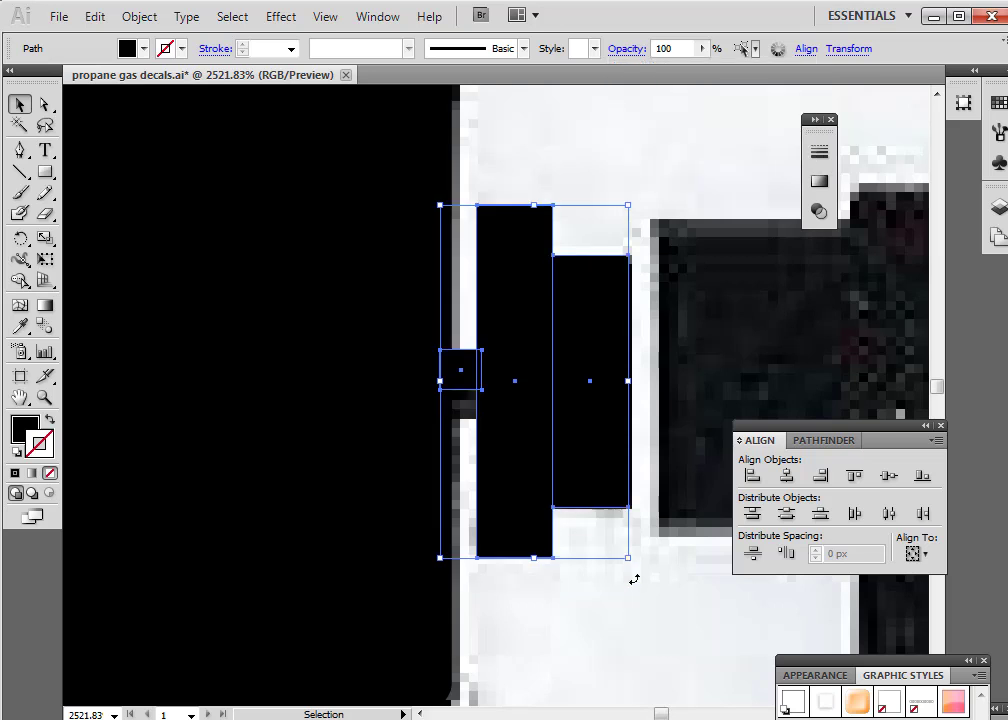
Nudge only the connector rectangle back down over the neck in the image
left_click(596, 626)
left_click(463, 392)
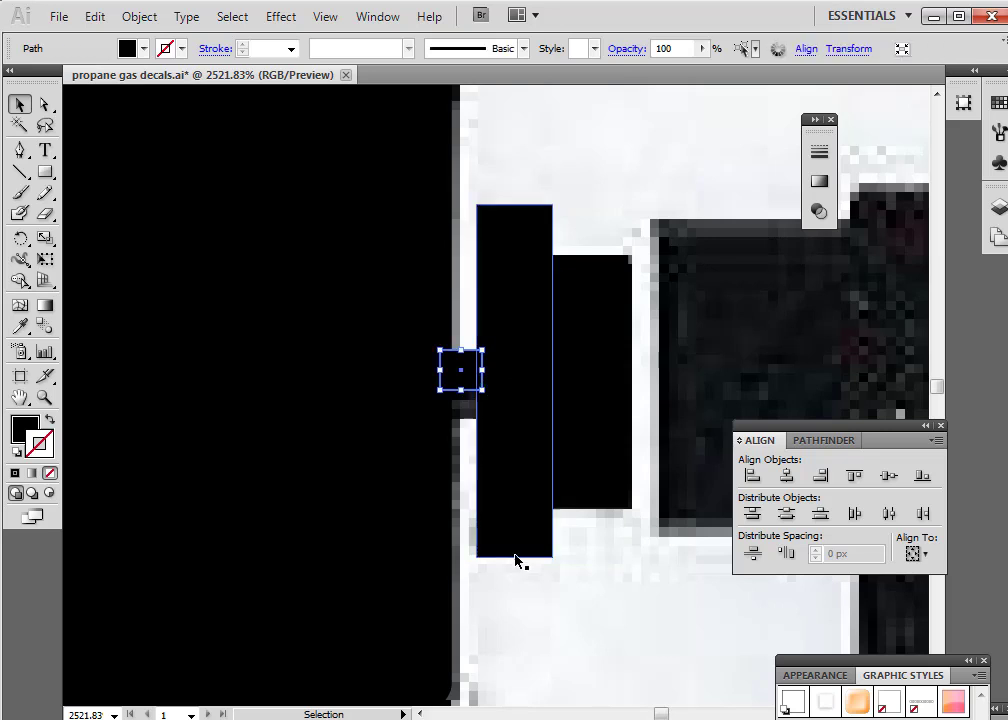
key("Down")
left_click(574, 610)
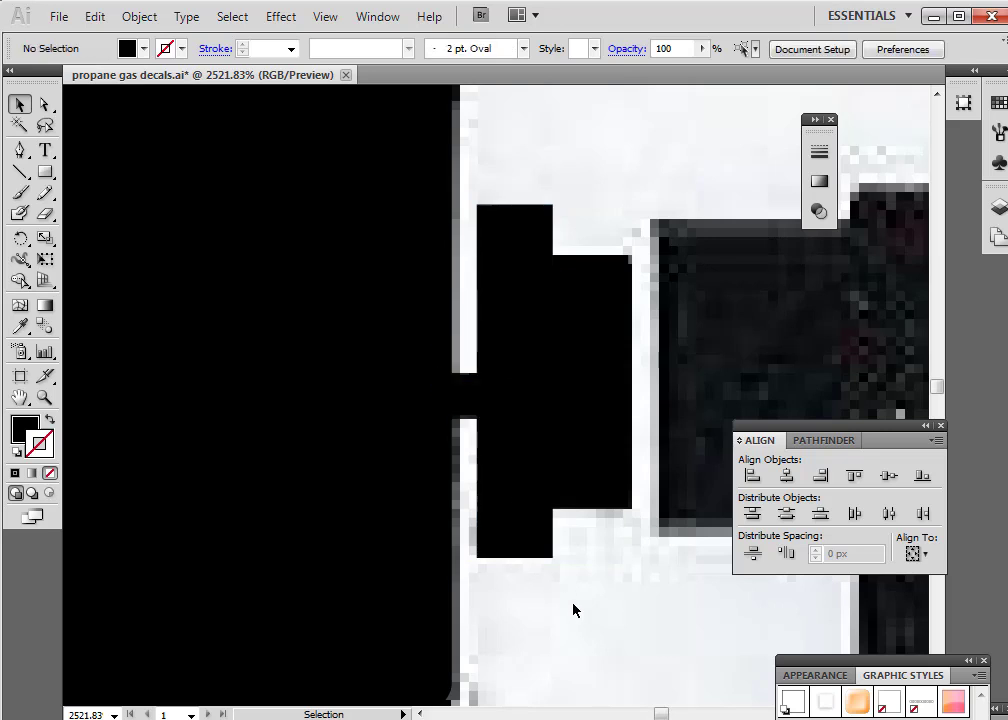
Unite the connector, flange, adjoining block and coupling nut into one shape
left_click(461, 396, "shift")
left_click(524, 367, "shift")
left_click(590, 383, "shift")
left_click(373, 396, "shift")
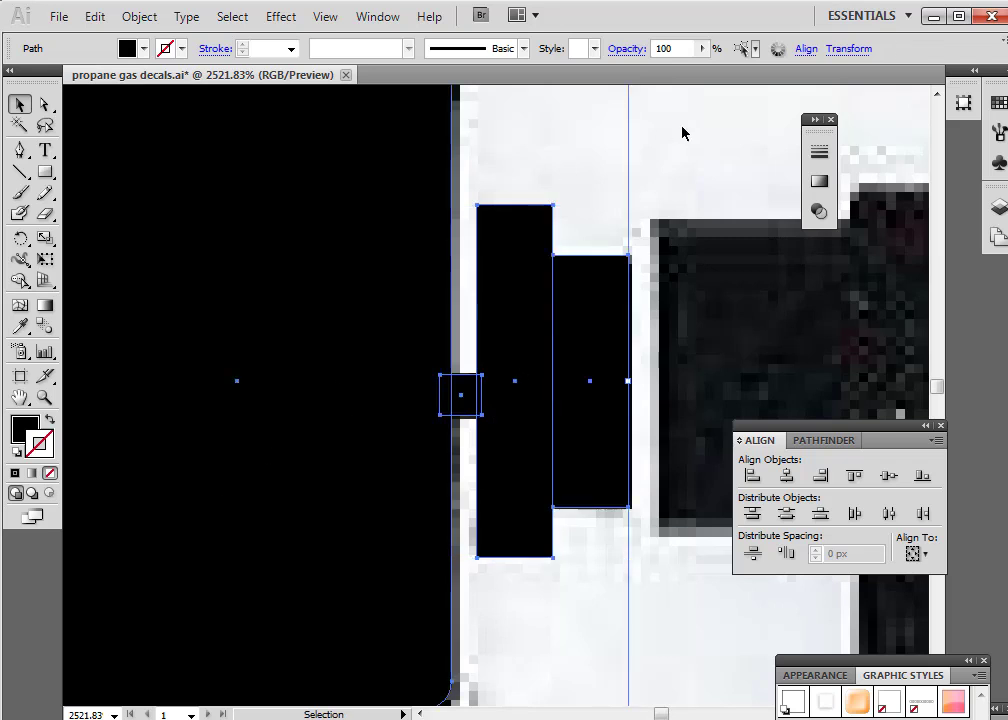
left_click(849, 49)
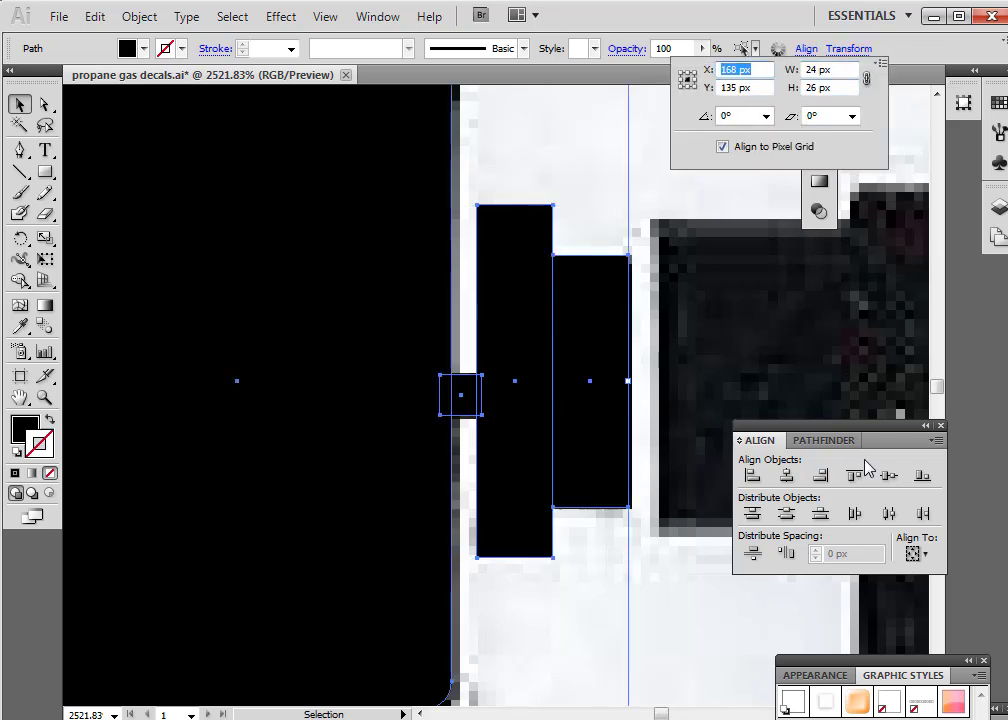
left_click(780, 459)
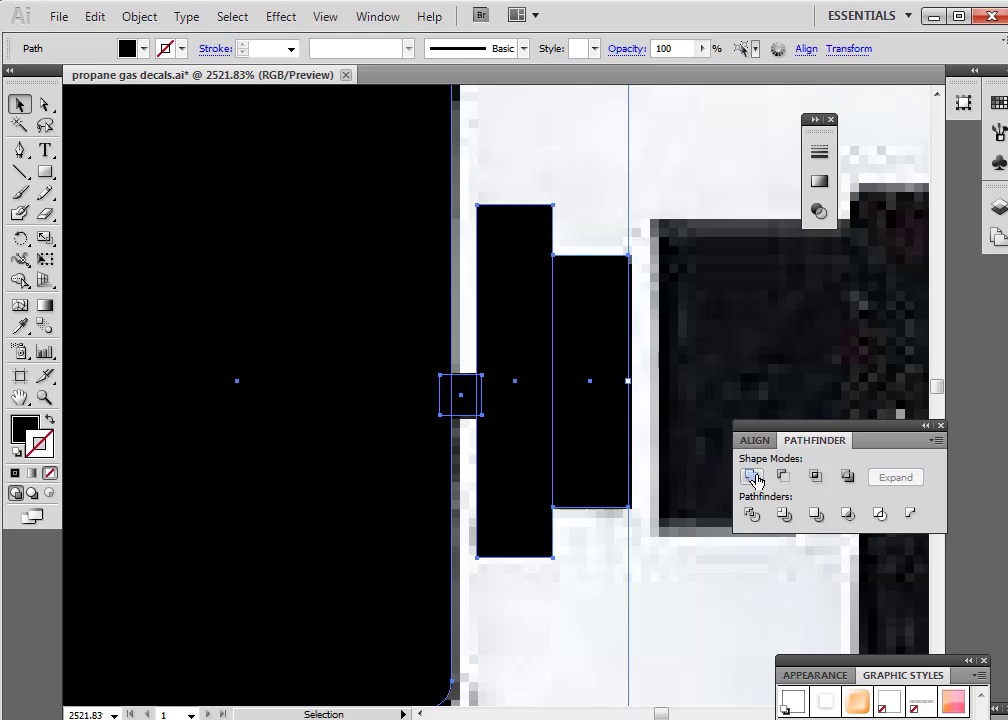
left_click(752, 476)
left_click(45, 398)
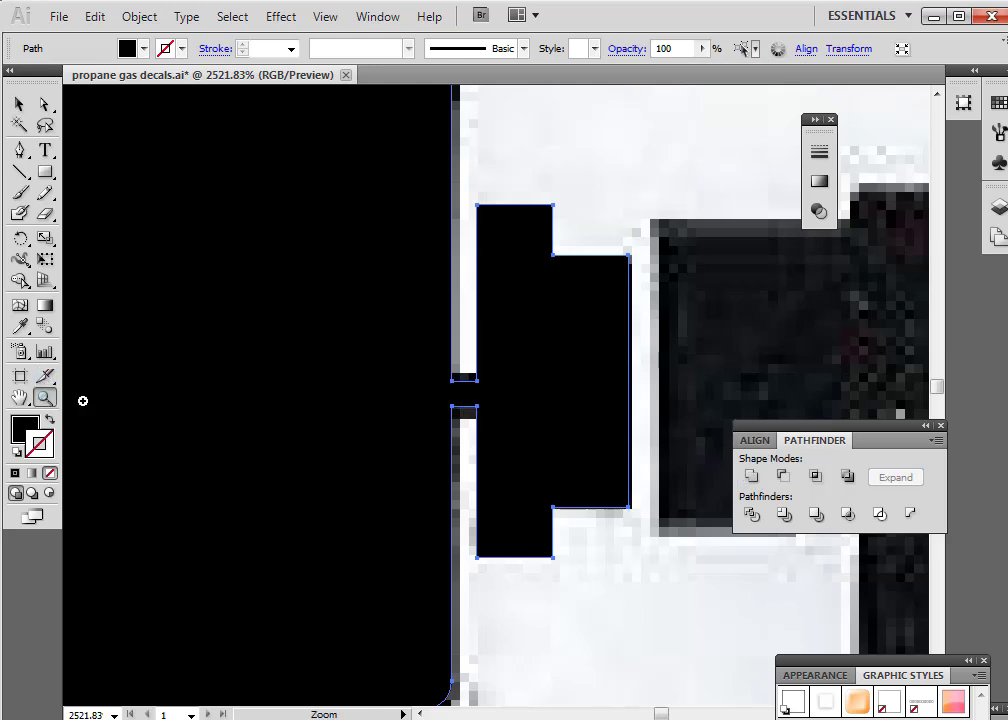
left_click(650, 408, "alt")
left_click(648, 407, "alt")
left_click(610, 387, "alt")
left_click(601, 425, "alt")
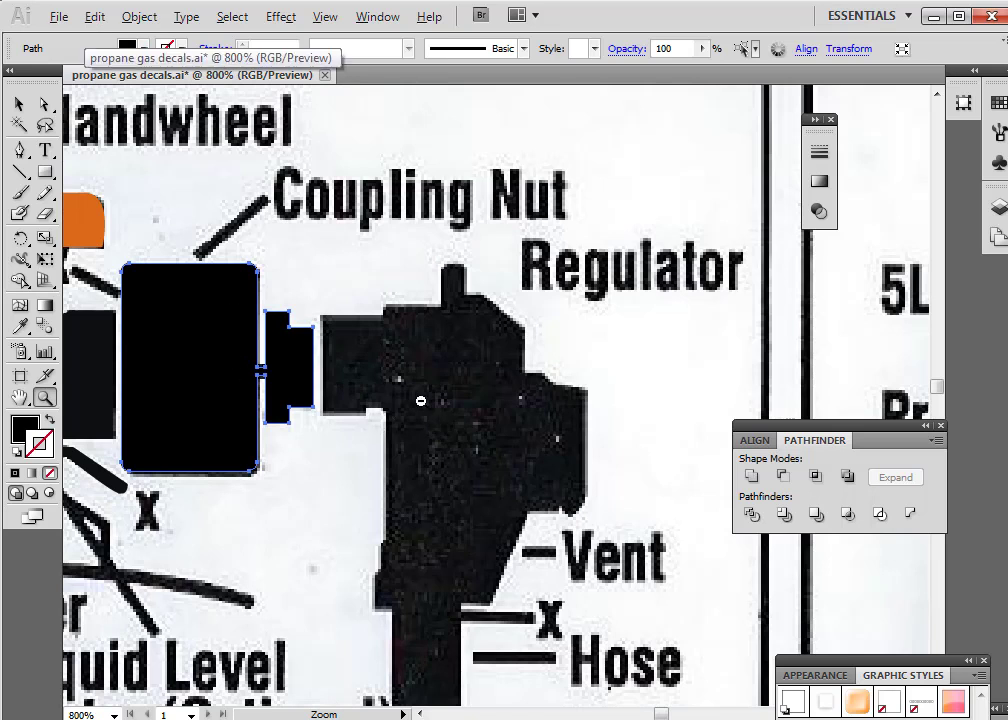
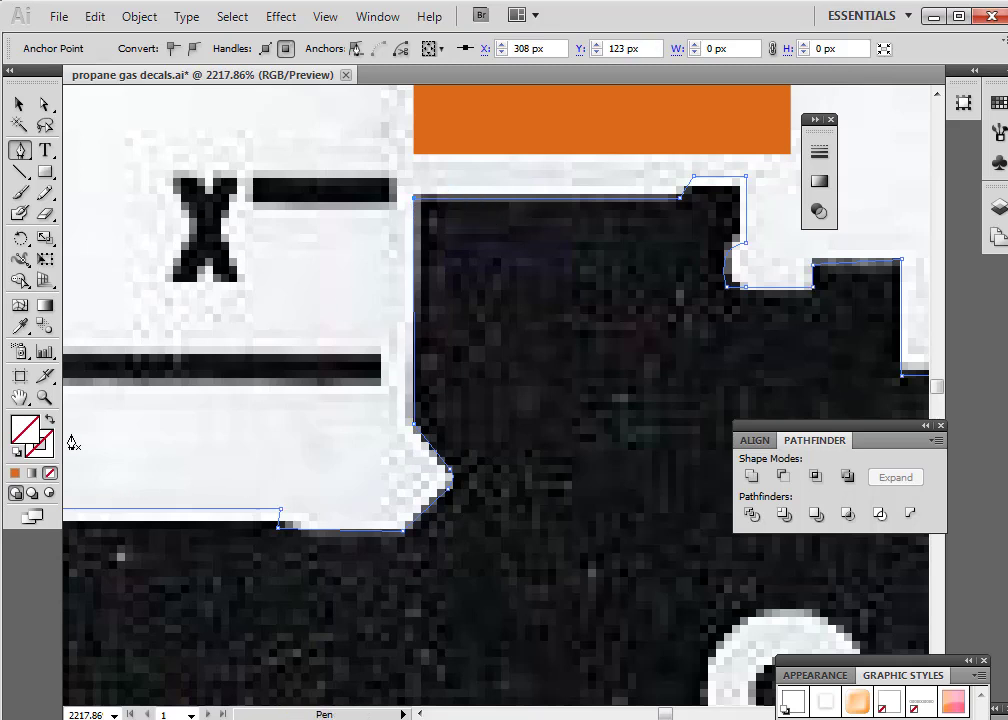
Ungroup the orange valve body and its circles in the left-hand diagram
left_click(45, 398)
left_click(576, 515, "alt")
left_click(528, 444, "alt")
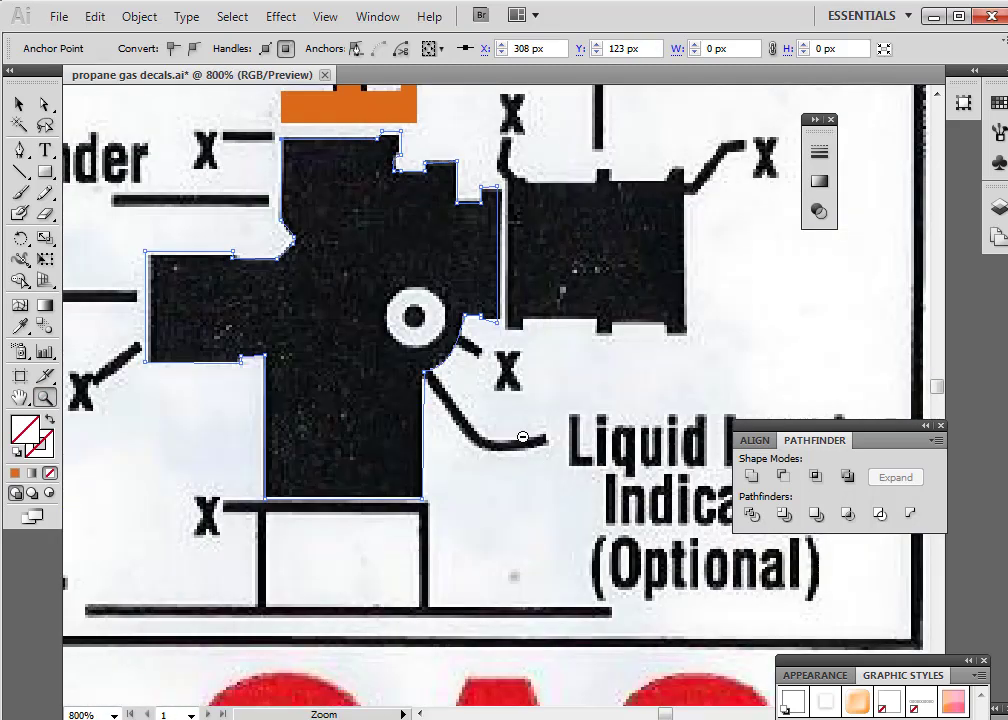
left_click(460, 370)
left_click(450, 383)
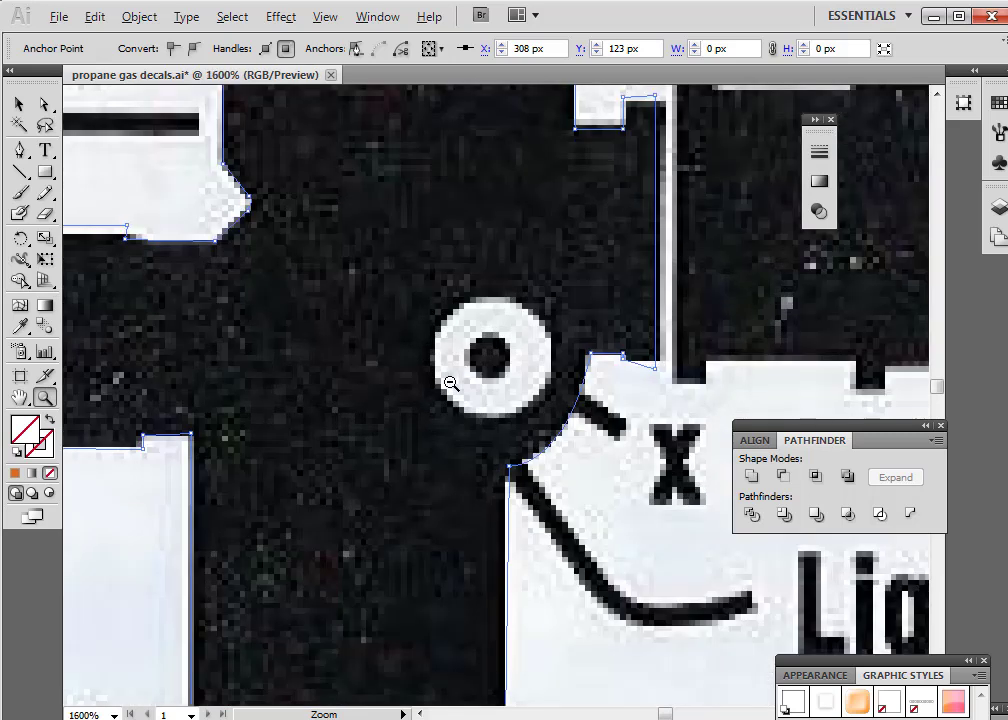
left_click(450, 383, "alt")
left_click(450, 383, "alt")
left_click(450, 383, "alt")
left_click(450, 383, "alt")
left_click(254, 456, "alt")
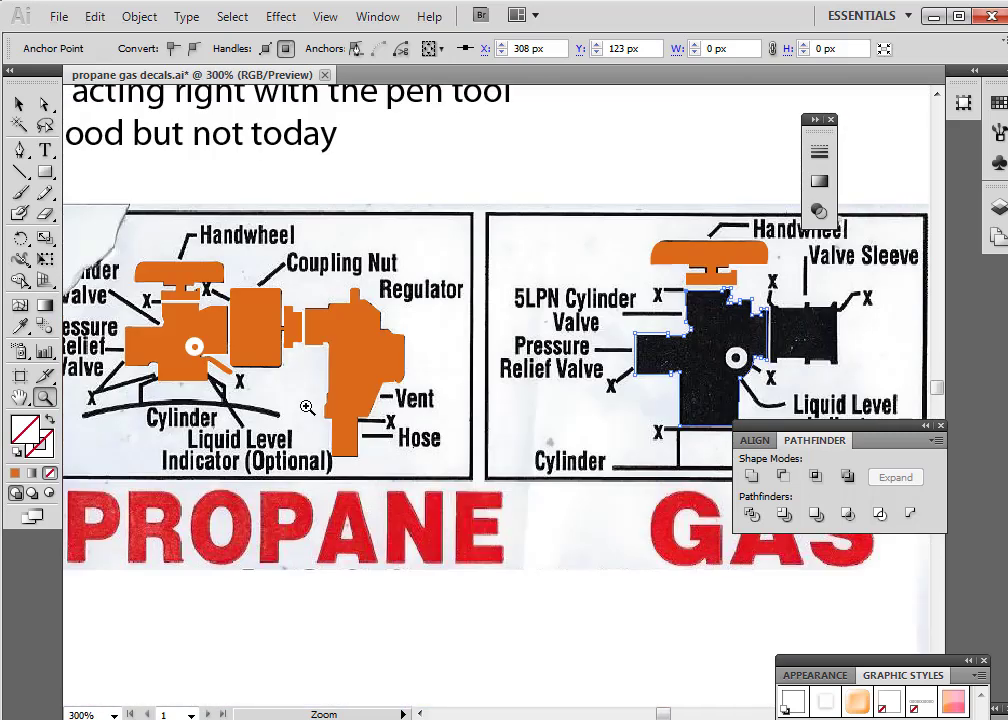
left_click_drag(164, 323, 260, 385)
left_click(19, 103)
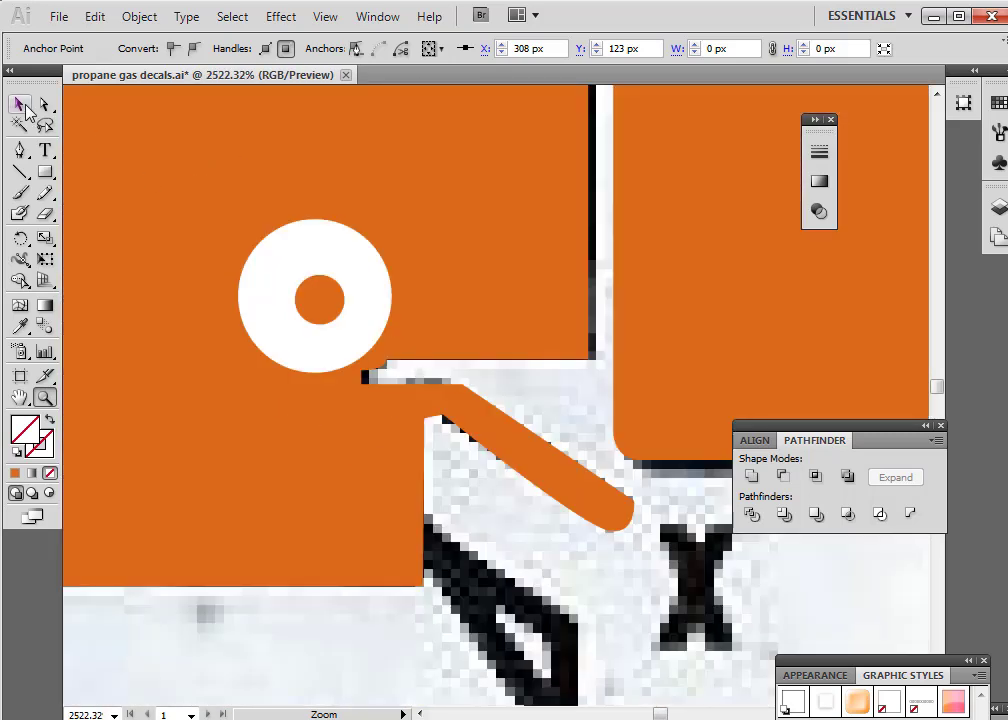
left_click(284, 261)
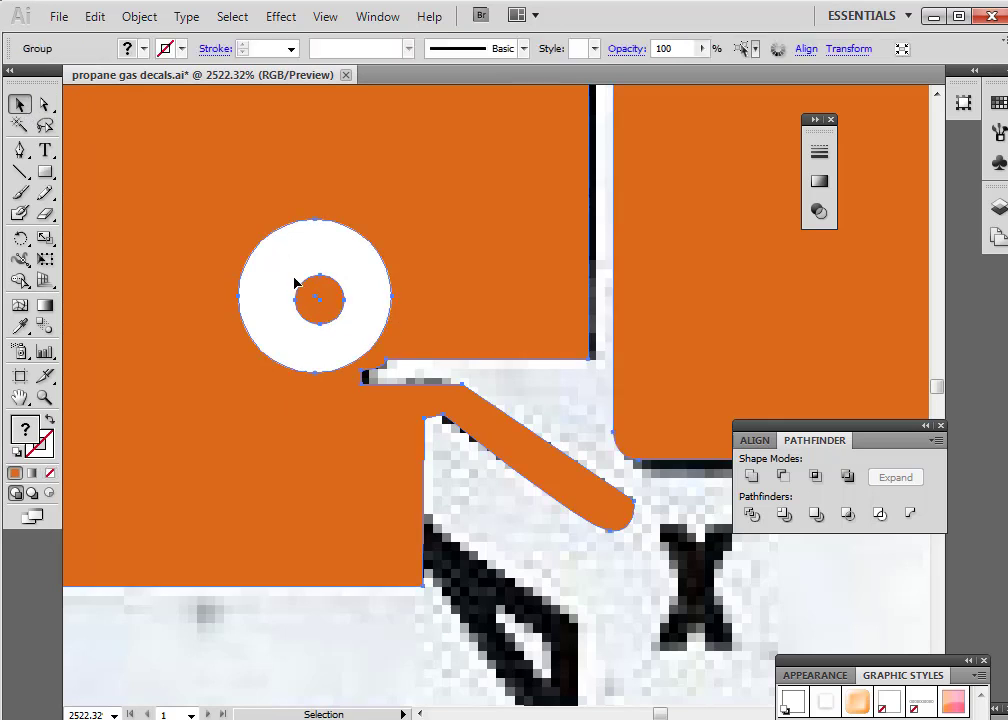
right_click(296, 283)
left_click(349, 396)
left_click(340, 320)
left_click(288, 322)
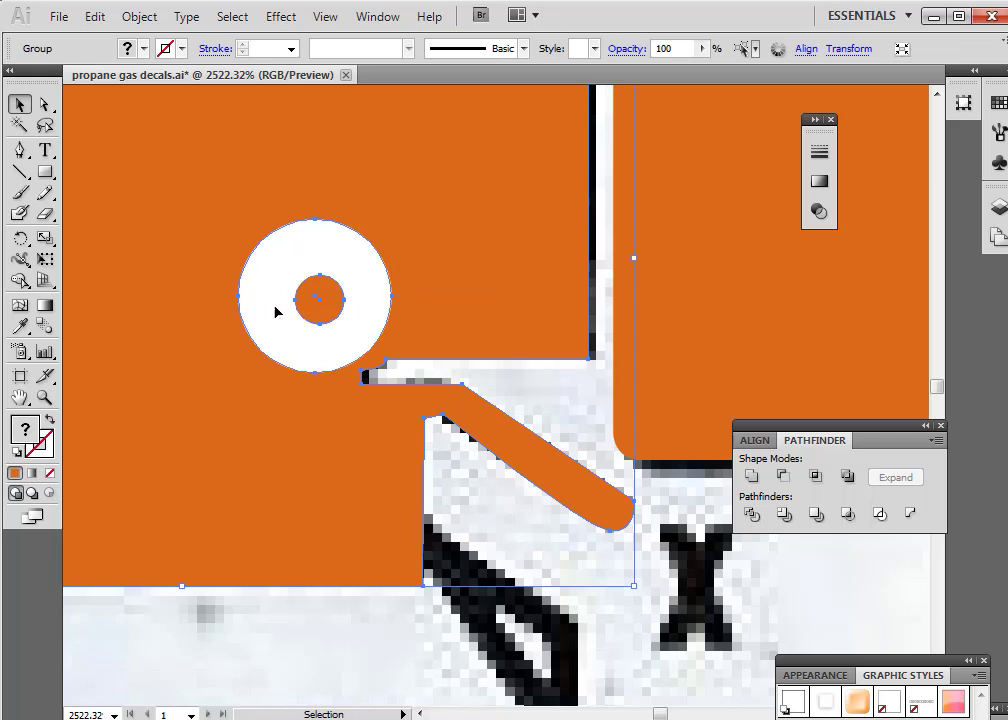
right_click(276, 312)
left_click(327, 422)
left_click(462, 490)
Copy the white circle and the small orange circle inside it from the ungrouped valve
left_click(330, 317)
left_click(241, 286, "shift")
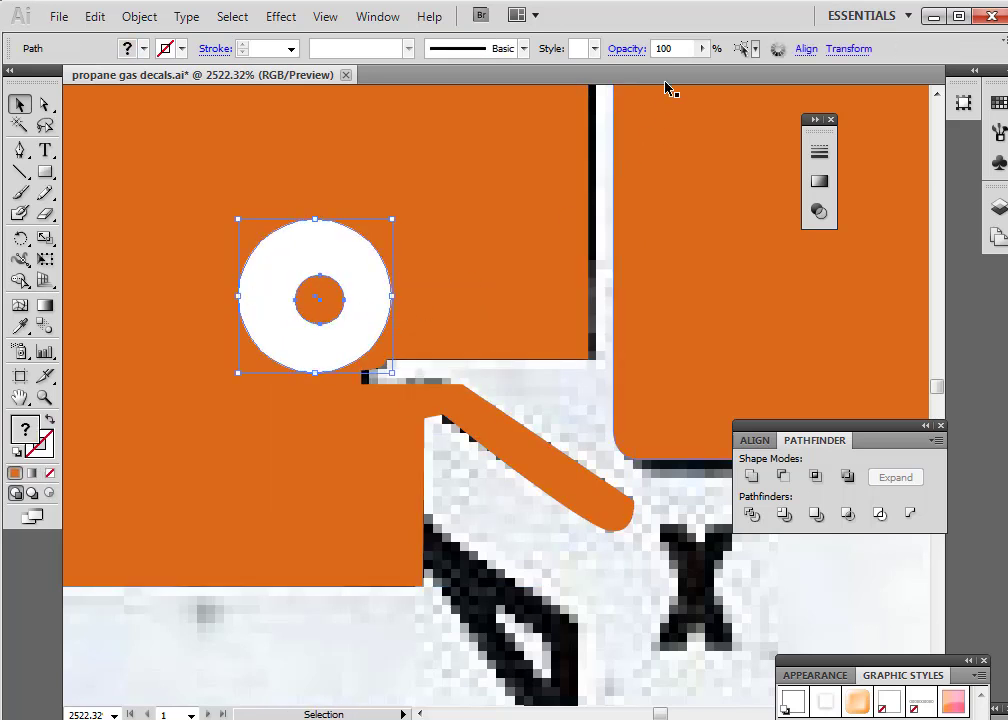
left_click(805, 48)
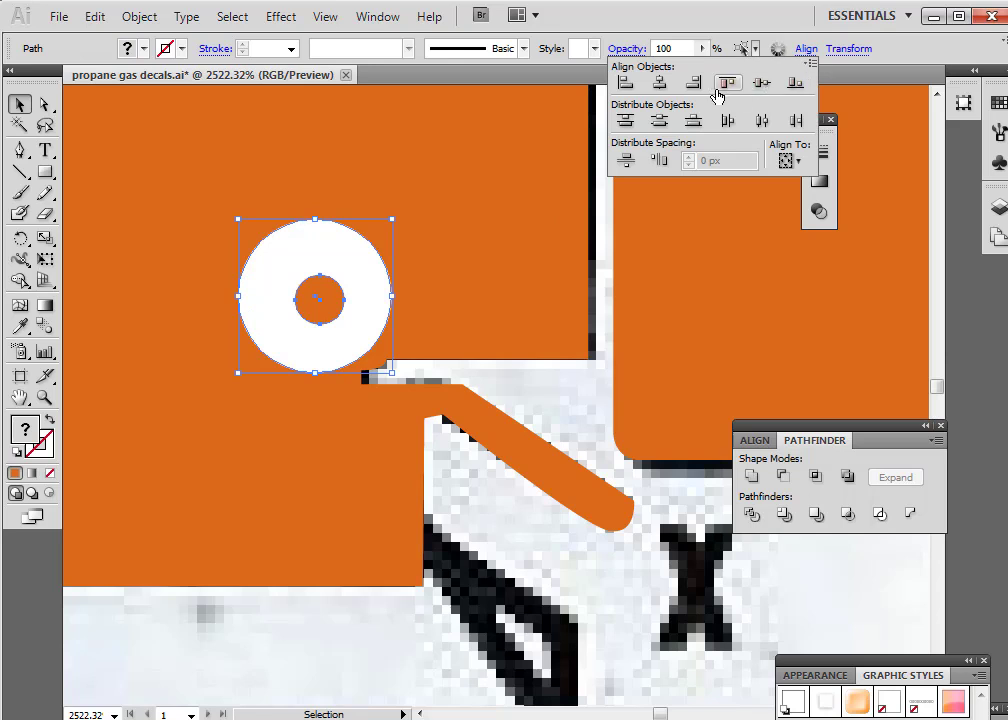
left_click(94, 17)
left_click(95, 17)
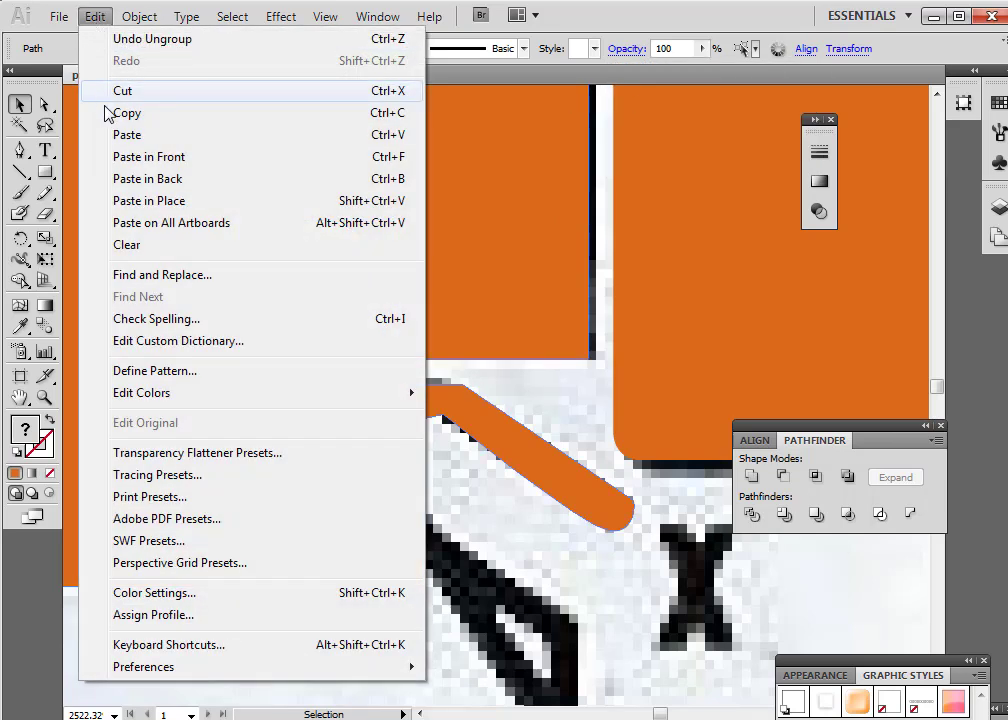
left_click(108, 110)
Paste the copied circles and move them over the round port on the right-hand diagram's cylinder valve
left_click(44, 397)
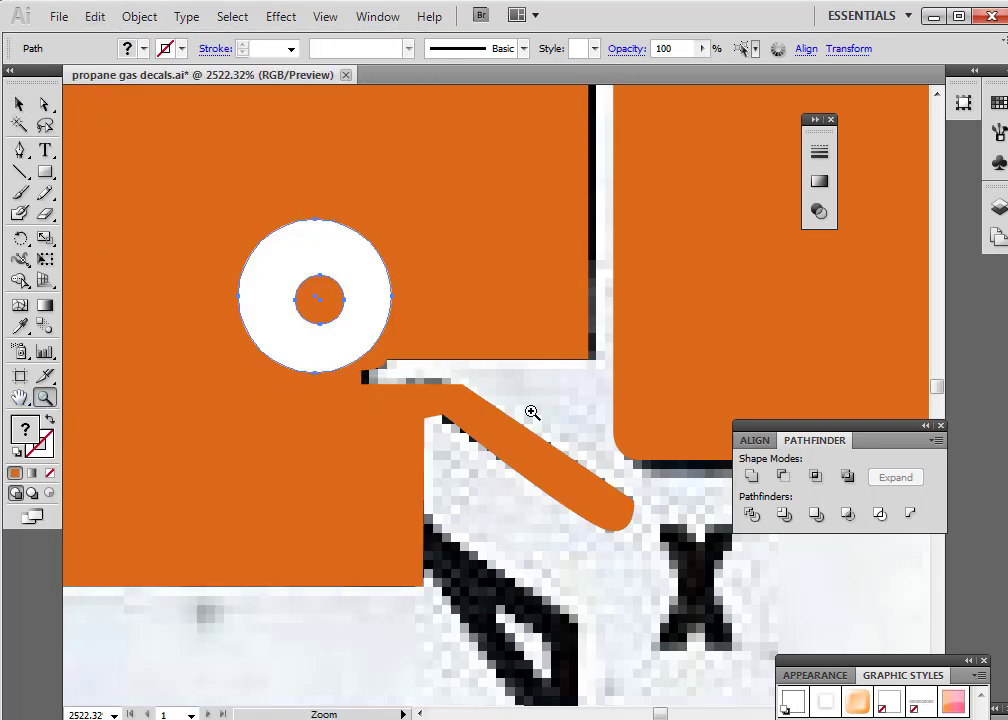
left_click(721, 393, "alt")
left_click(785, 393, "alt")
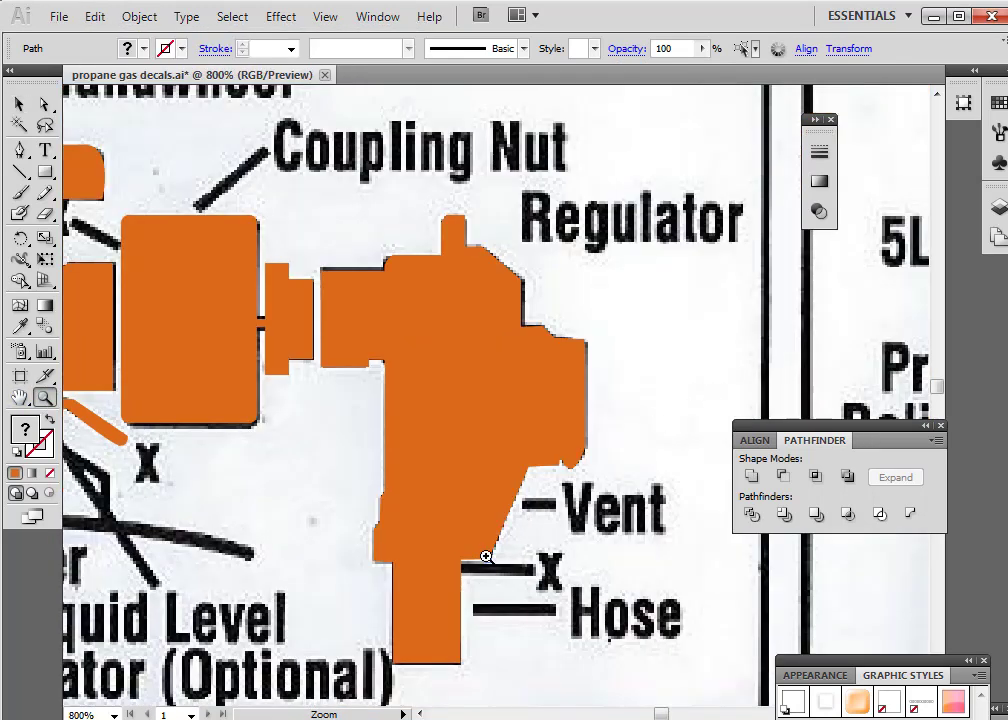
left_click(16, 108)
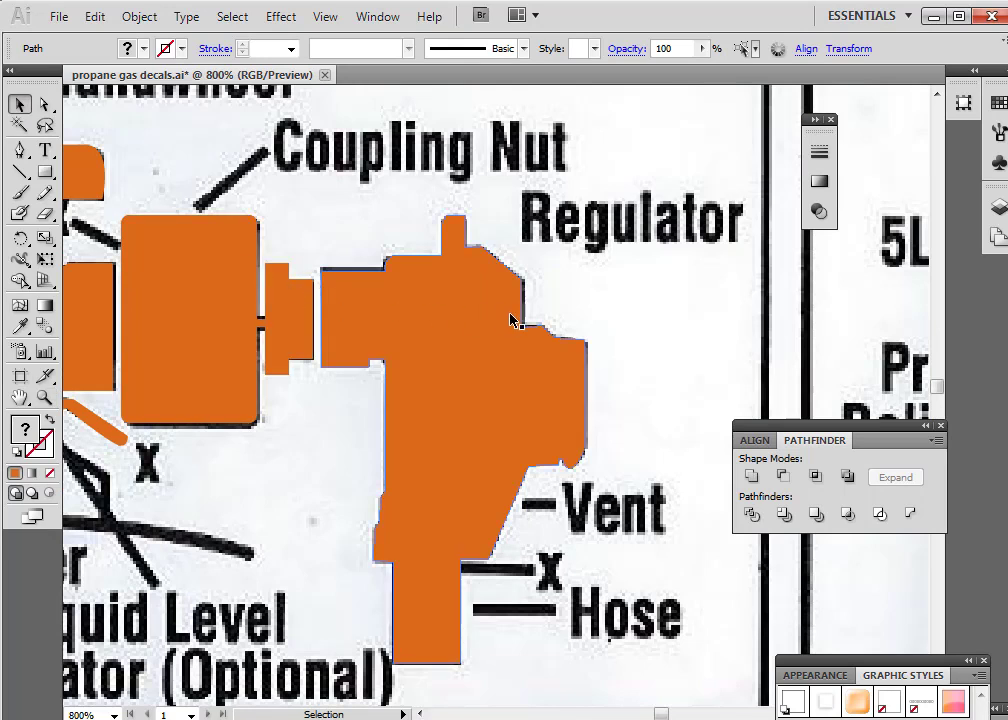
left_click(45, 398)
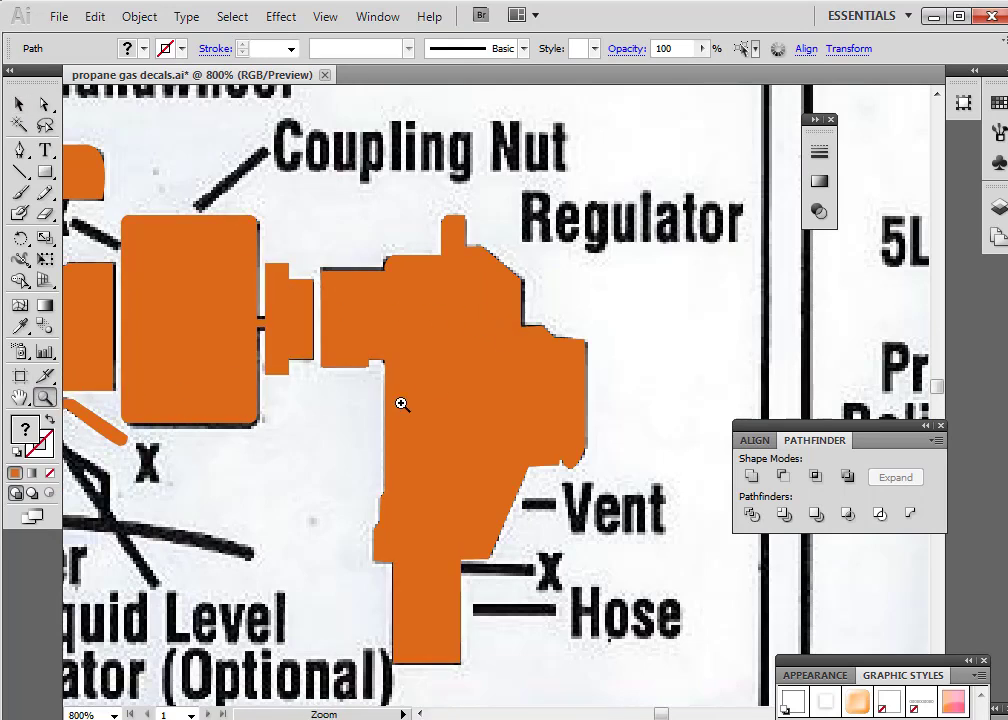
left_click(639, 403, "alt")
left_click(703, 402, "alt")
left_click(702, 389)
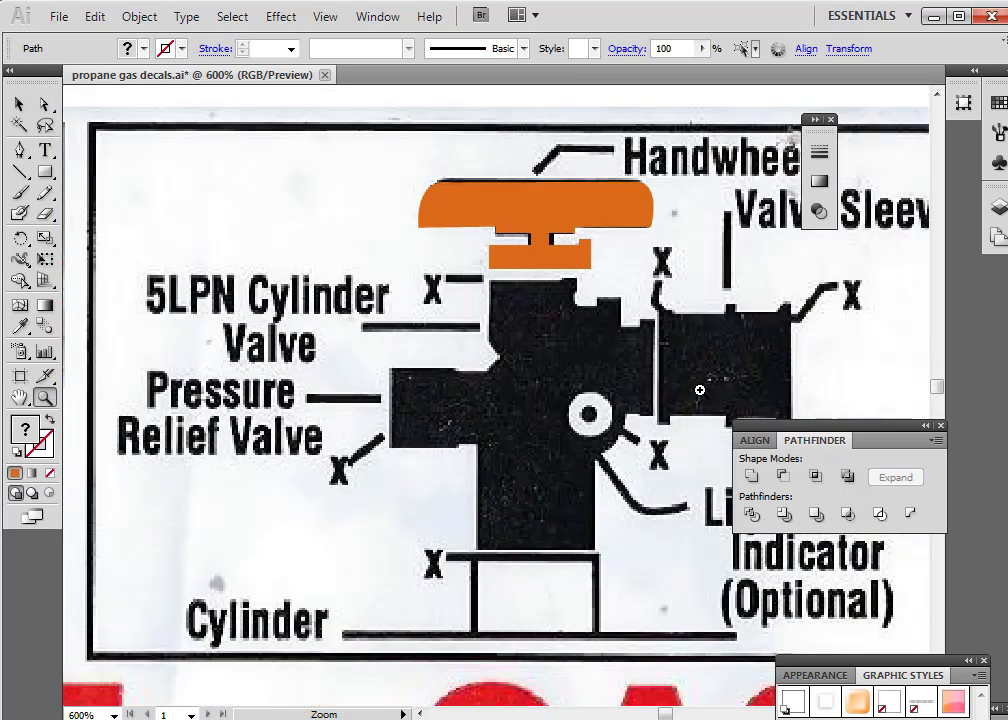
left_click(594, 405)
left_click(485, 412)
left_click(527, 398)
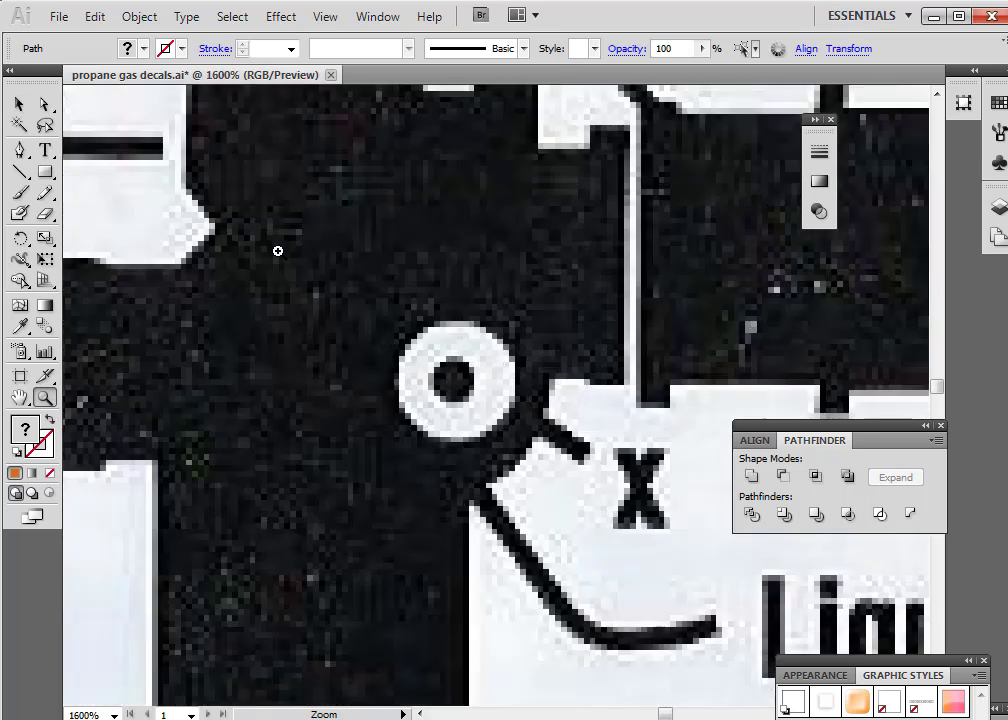
left_click(19, 104)
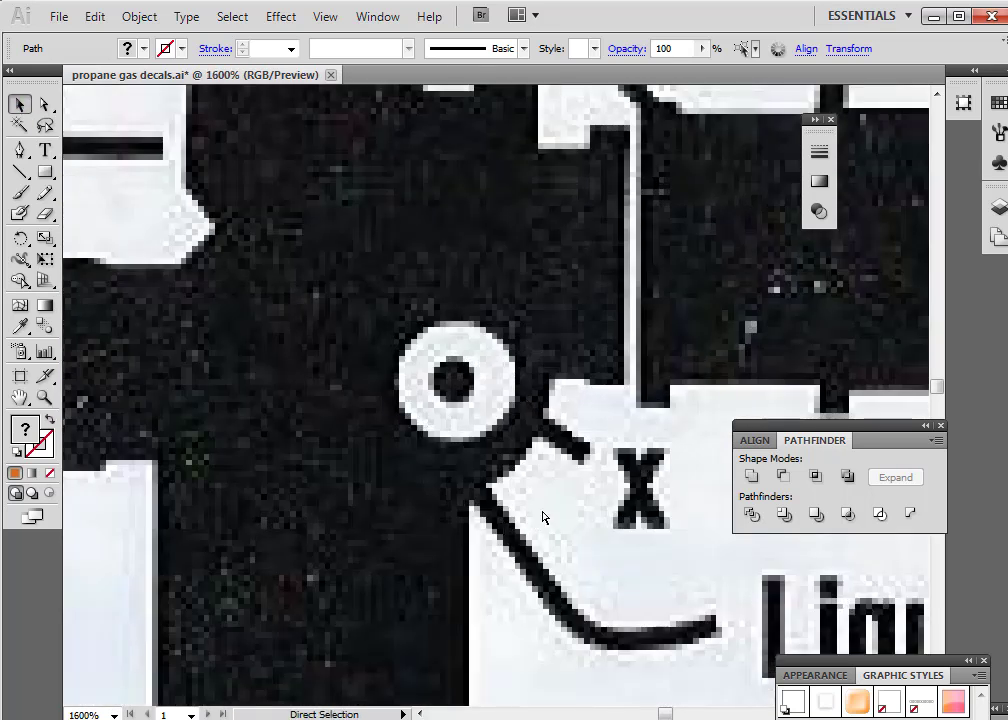
key("ctrl+v")
left_click_drag(492, 405, 444, 387)
Enlarge the pasted circles to cover the white ring in the image and nudge them into place
left_click_drag(493, 333, 527, 303)
key("Down")
key("Down")
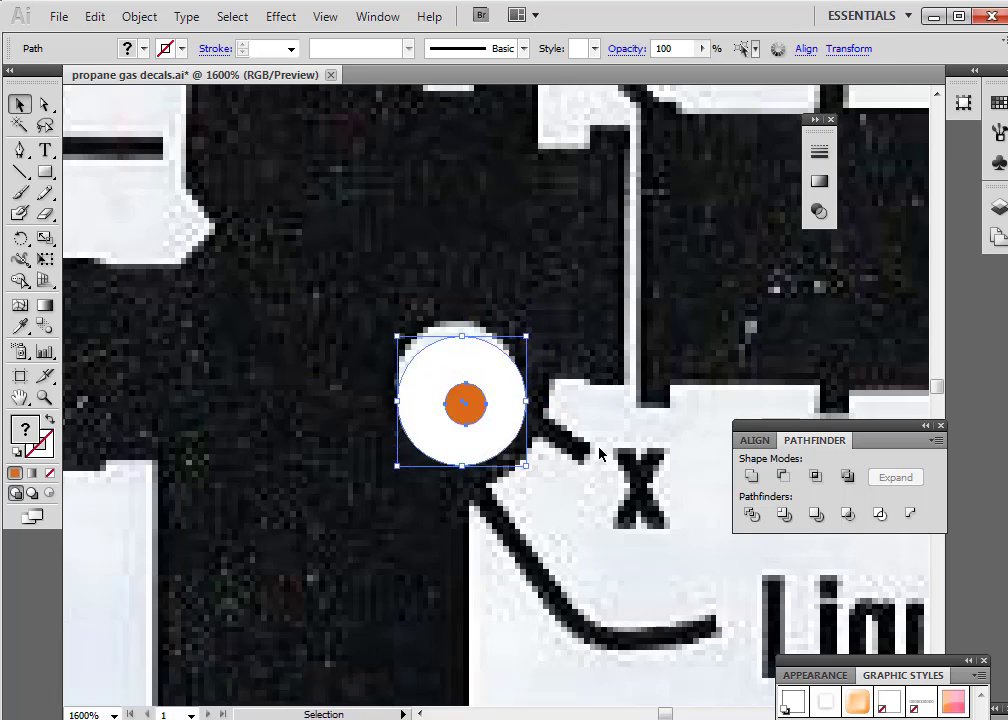
key("Left")
key("Up")
key("Right")
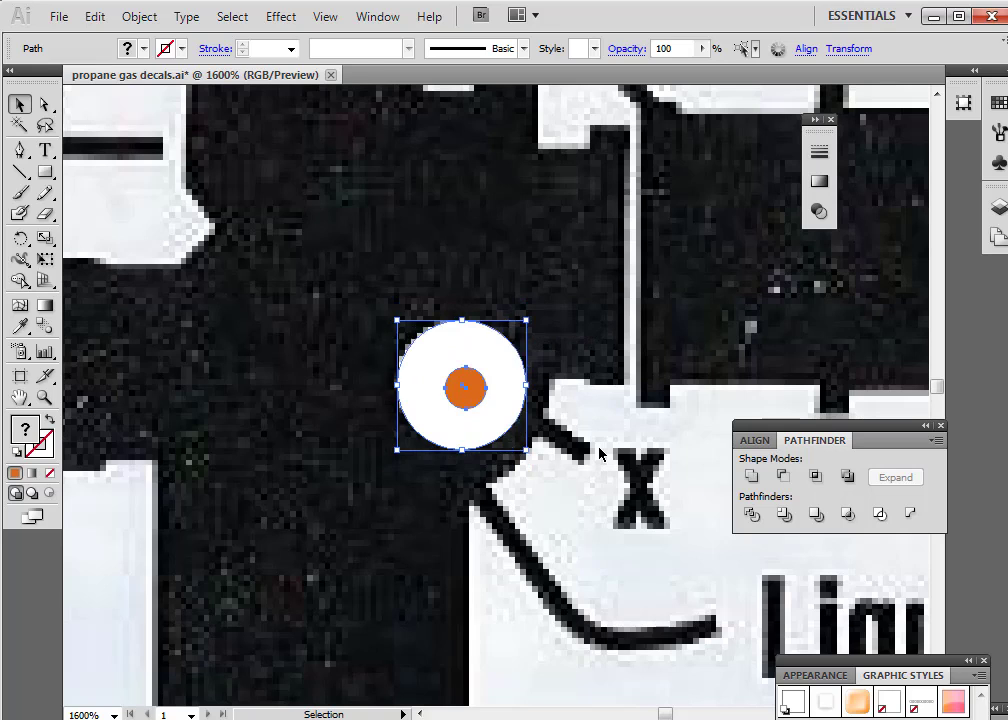
Fill the right-hand valve body outline with the orange sampled from the handwheel above it
left_click(44, 397)
left_click(480, 385, "alt")
left_click(487, 375, "alt")
left_click(487, 375, "alt")
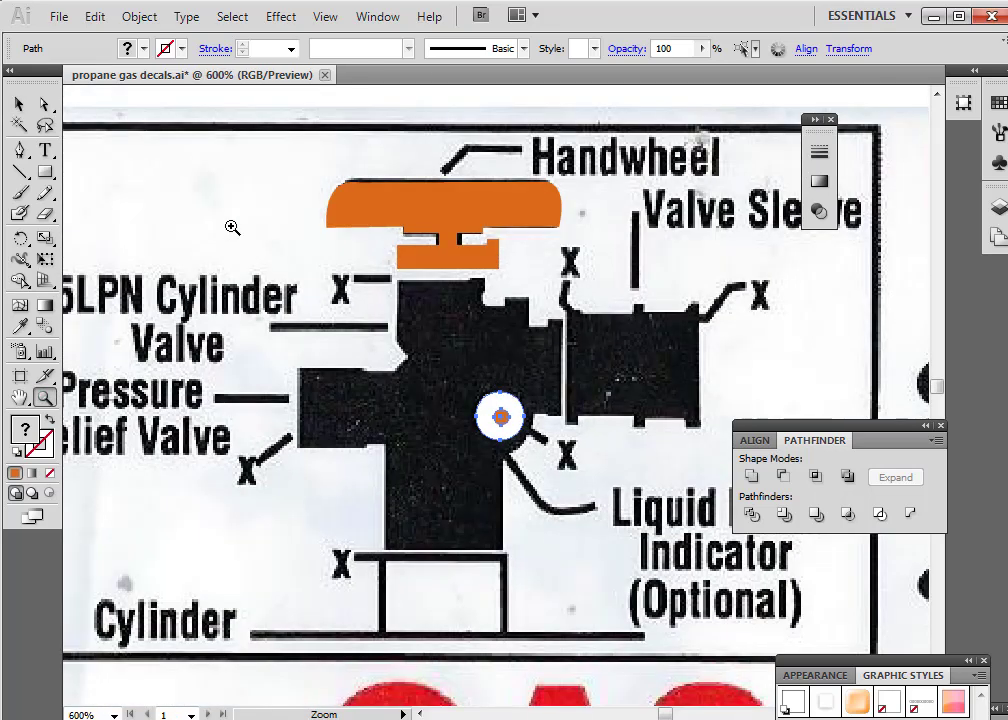
left_click(19, 103)
left_click(407, 308)
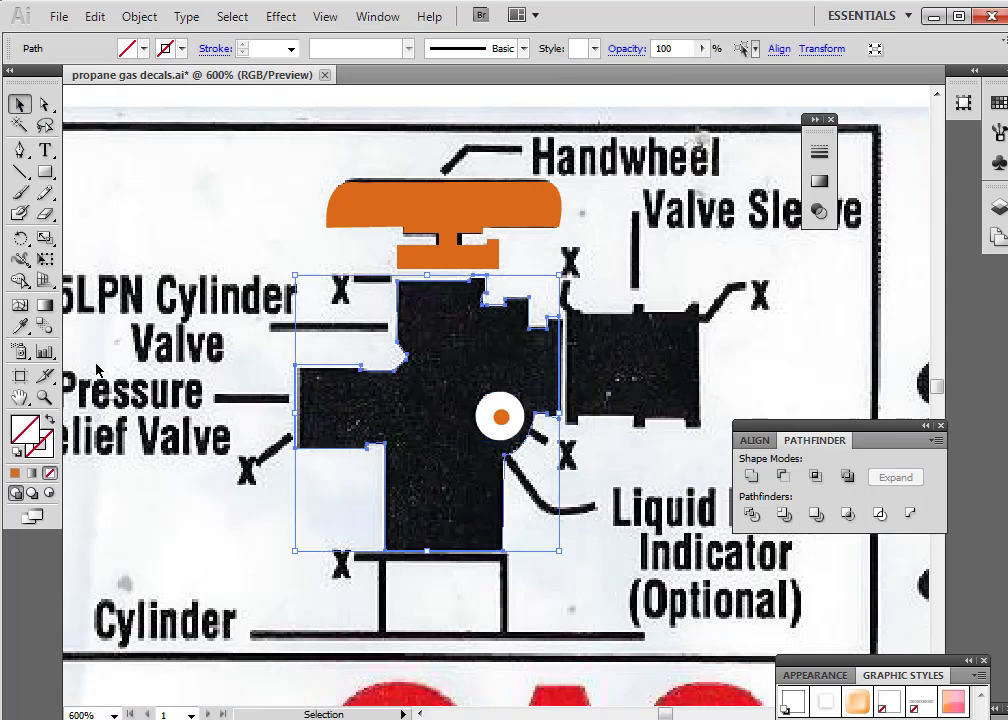
left_click(19, 326)
left_click(410, 207)
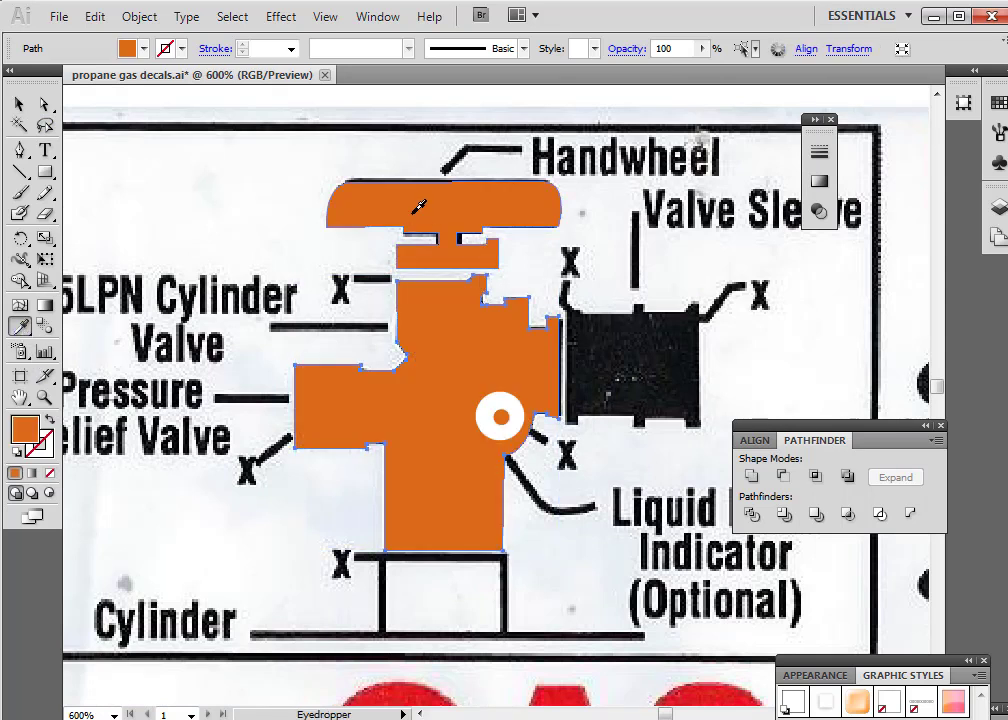
Move the valve stem's lower right corner anchor outward so the stem's right edge runs straight down
left_click(45, 397)
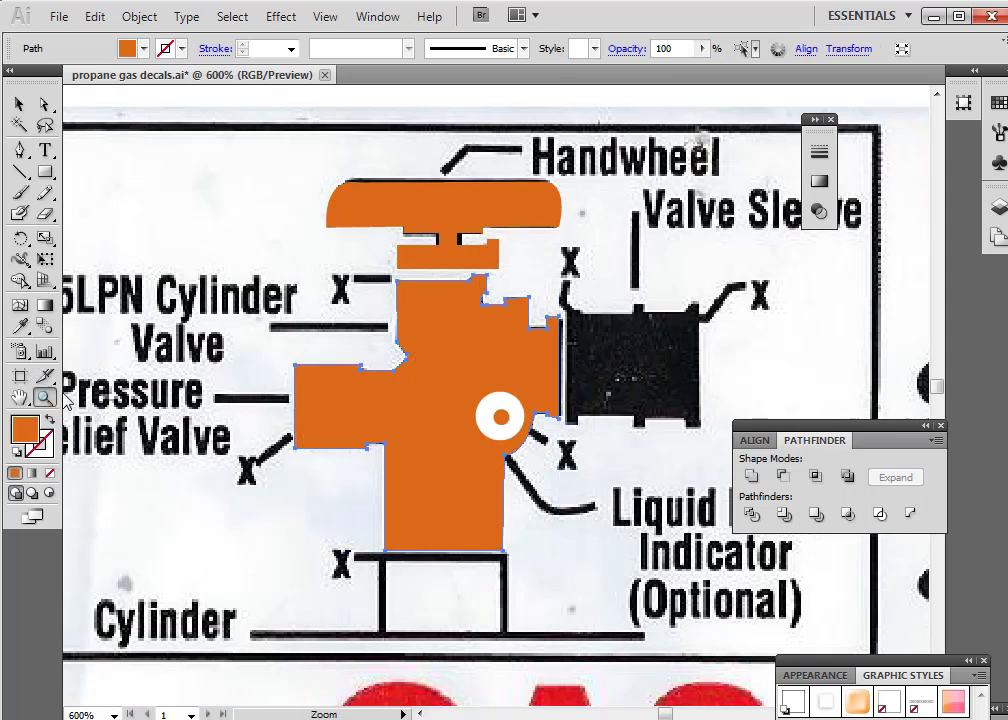
left_click(494, 457)
left_click(495, 459)
left_click(497, 416)
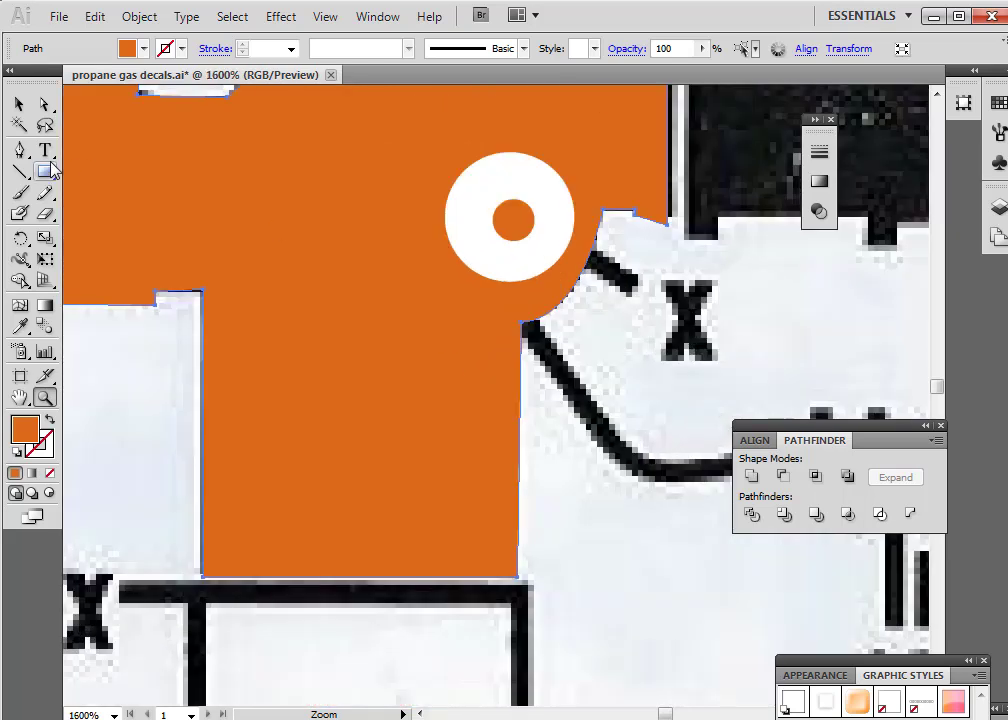
left_click(44, 104)
left_click(520, 579)
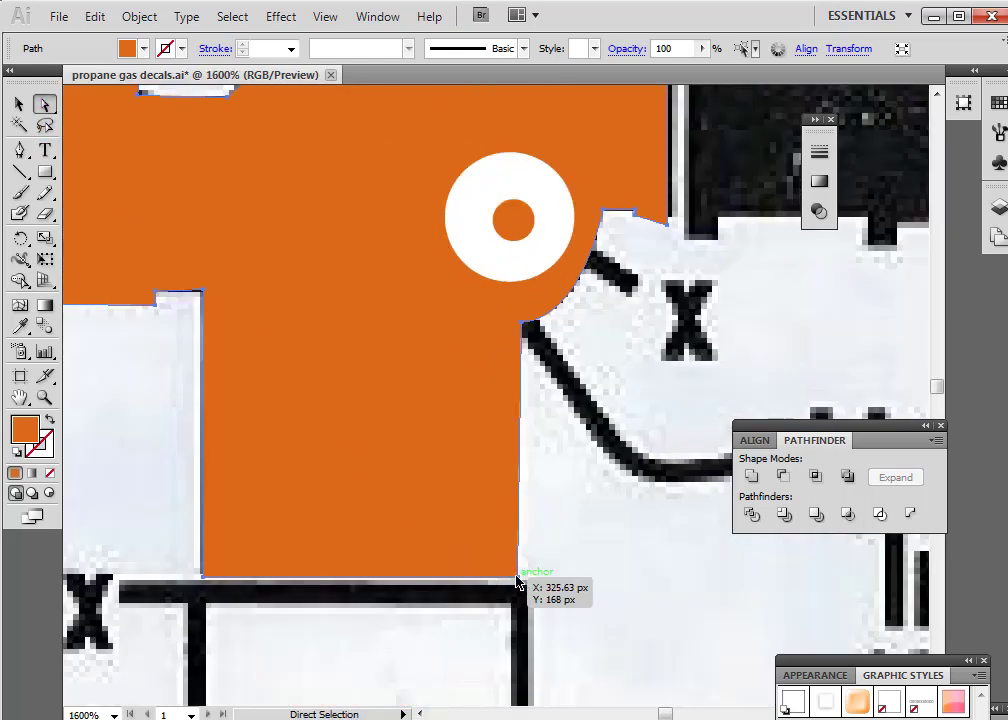
left_click_drag(524, 583, 525, 585)
left_click(591, 585)
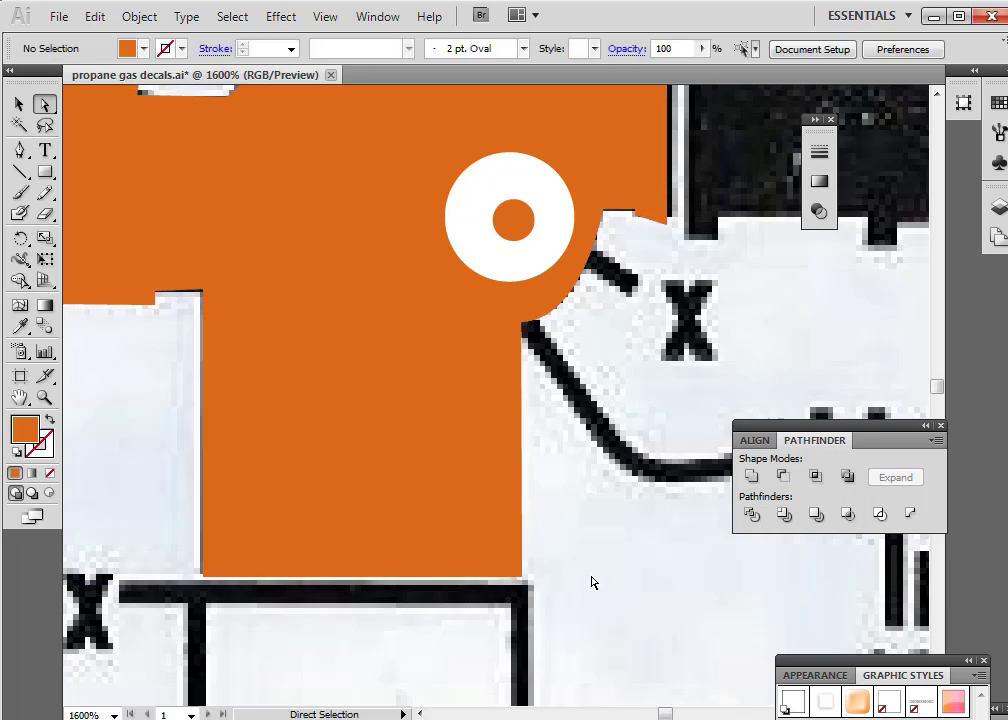
Save the propane gas decals document
left_click(45, 397)
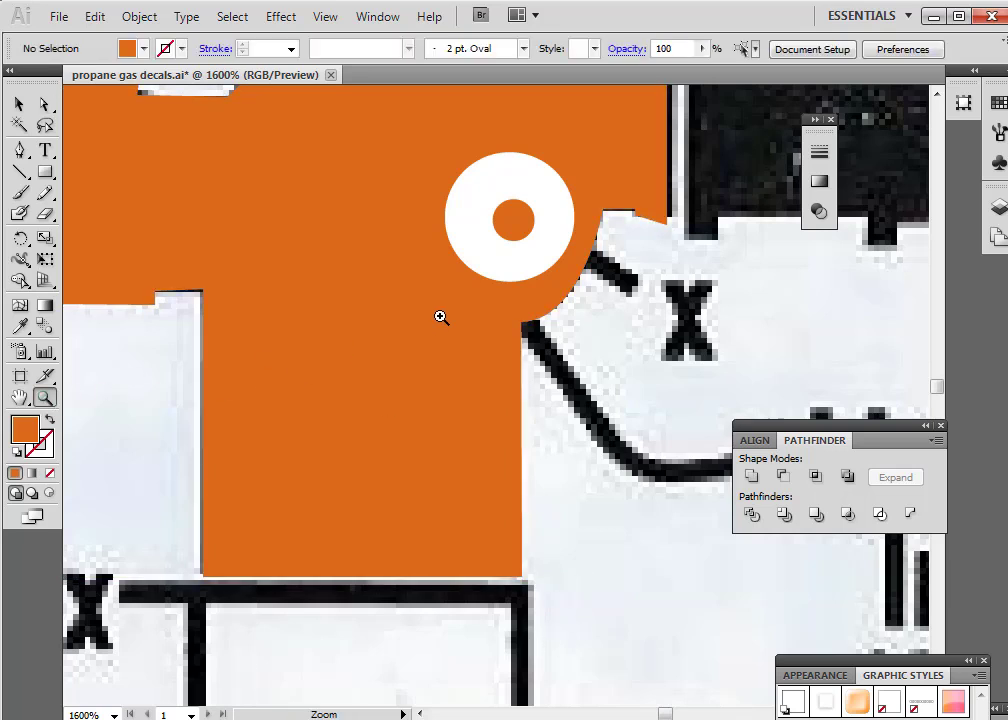
left_click(493, 295, "alt")
left_click(573, 337, "alt")
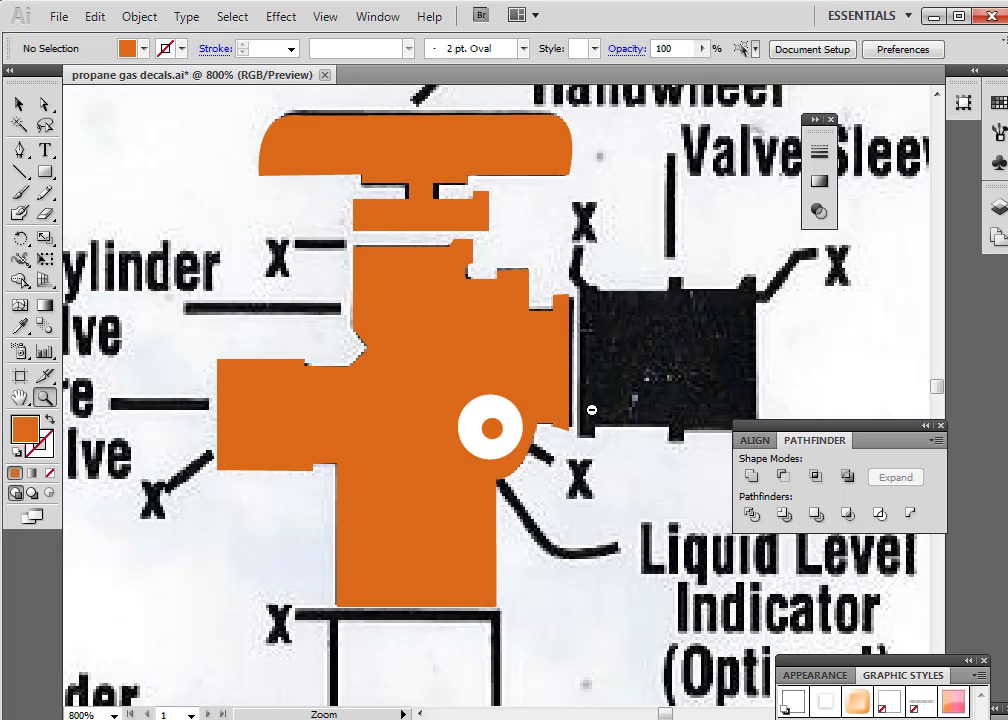
left_click(59, 17)
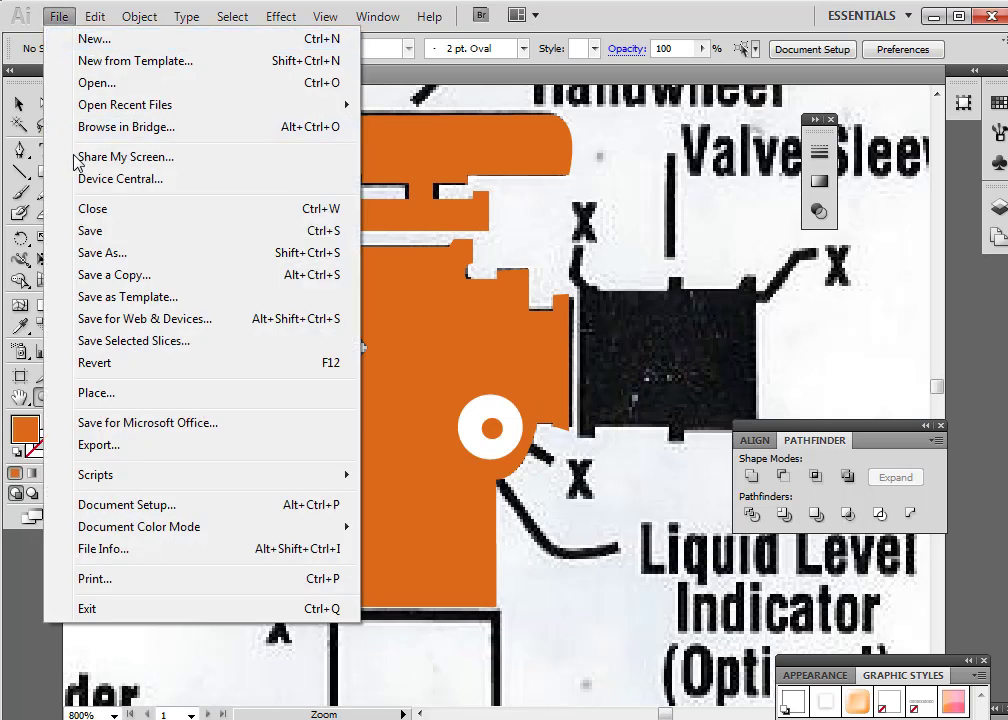
left_click(91, 232)
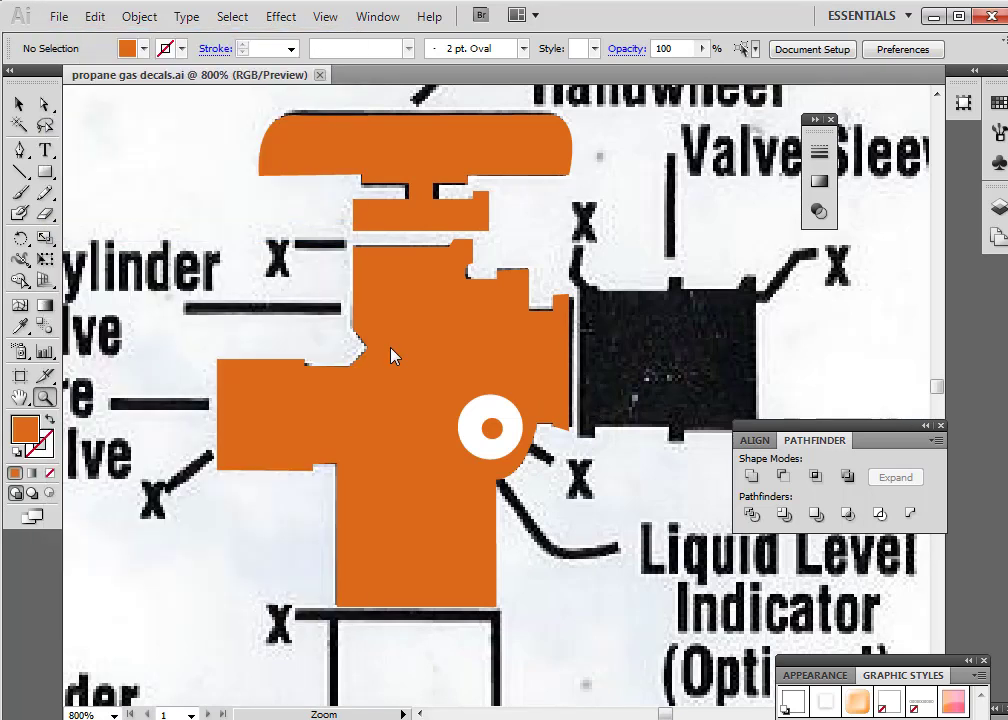
left_click(706, 387)
left_click(487, 340)
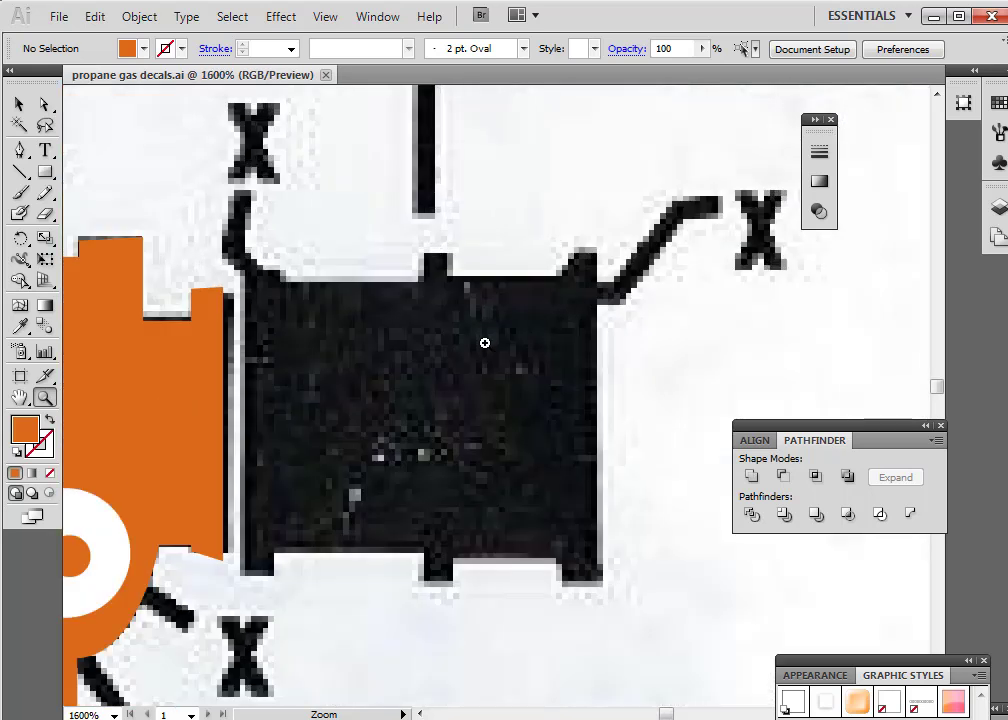
left_click(19, 152)
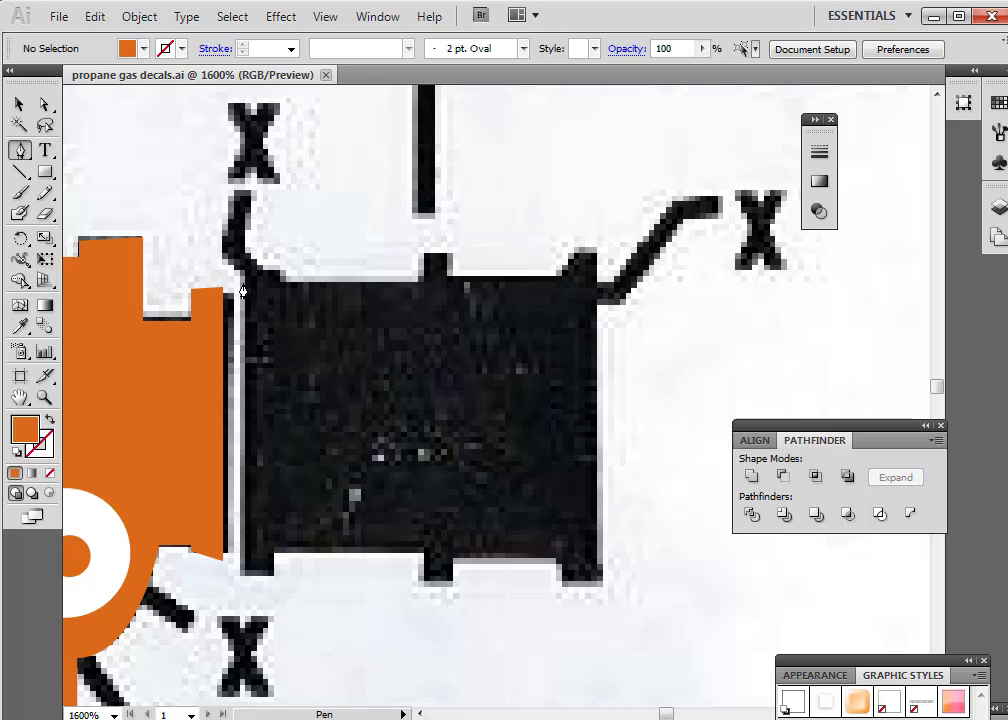
left_click_drag(247, 272, 276, 272)
left_click(278, 268)
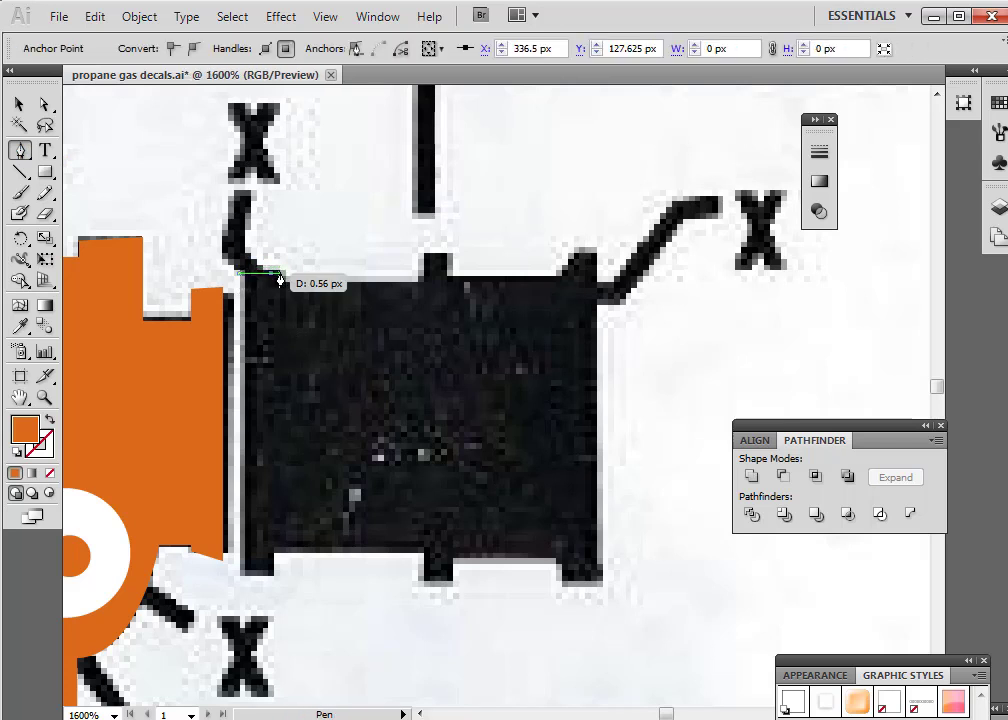
left_click_drag(281, 293, 417, 262)
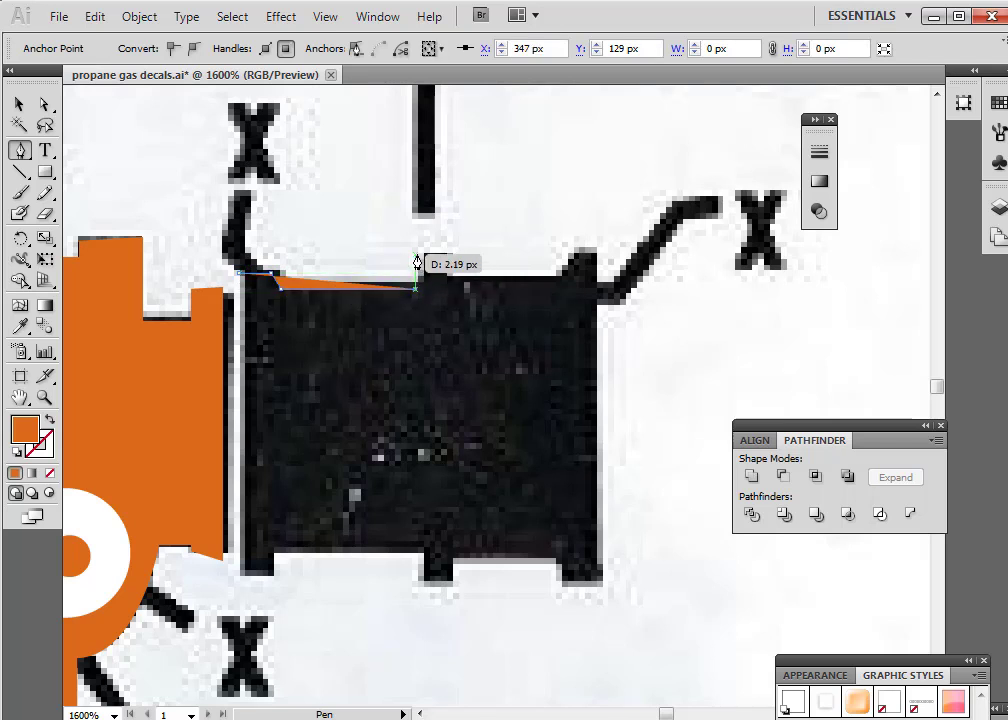
left_click(416, 258)
left_click(447, 258)
left_click_drag(447, 275, 580, 288)
key("v")
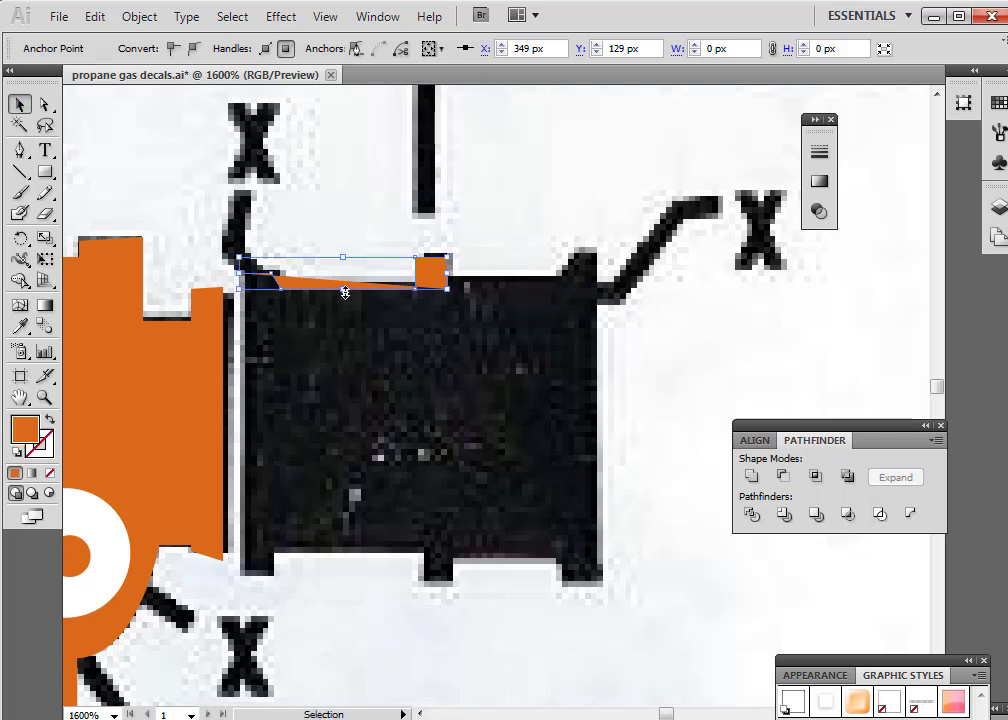
key("Delete")
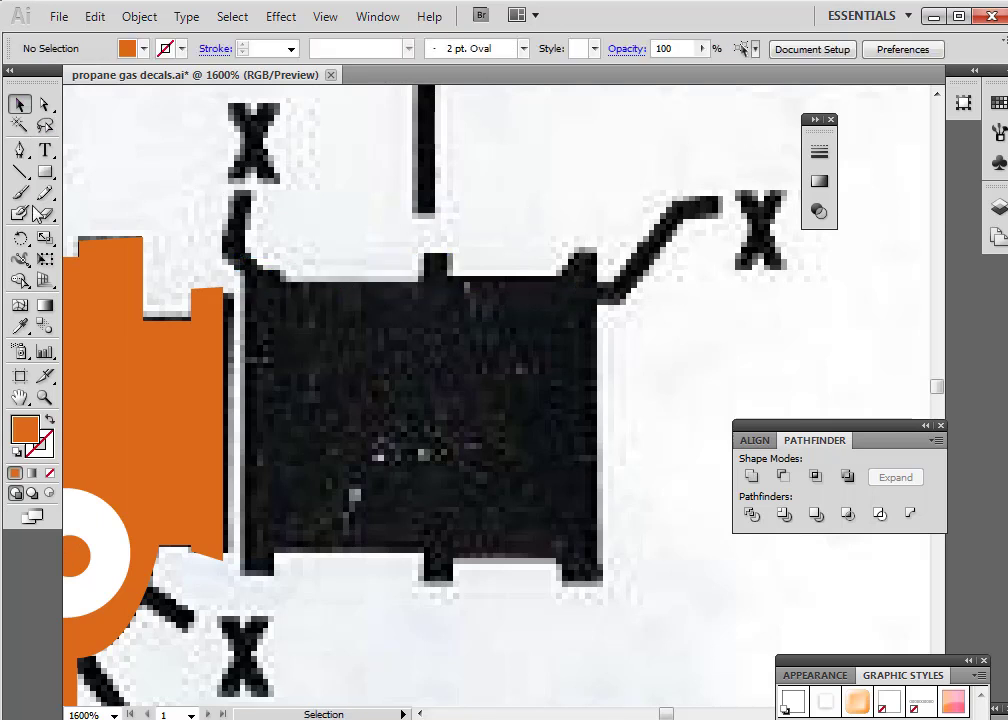
Start the valve sleeve outline with the Pen tool at its upper left corner and trace the top edge to the middle lug
left_click(21, 150)
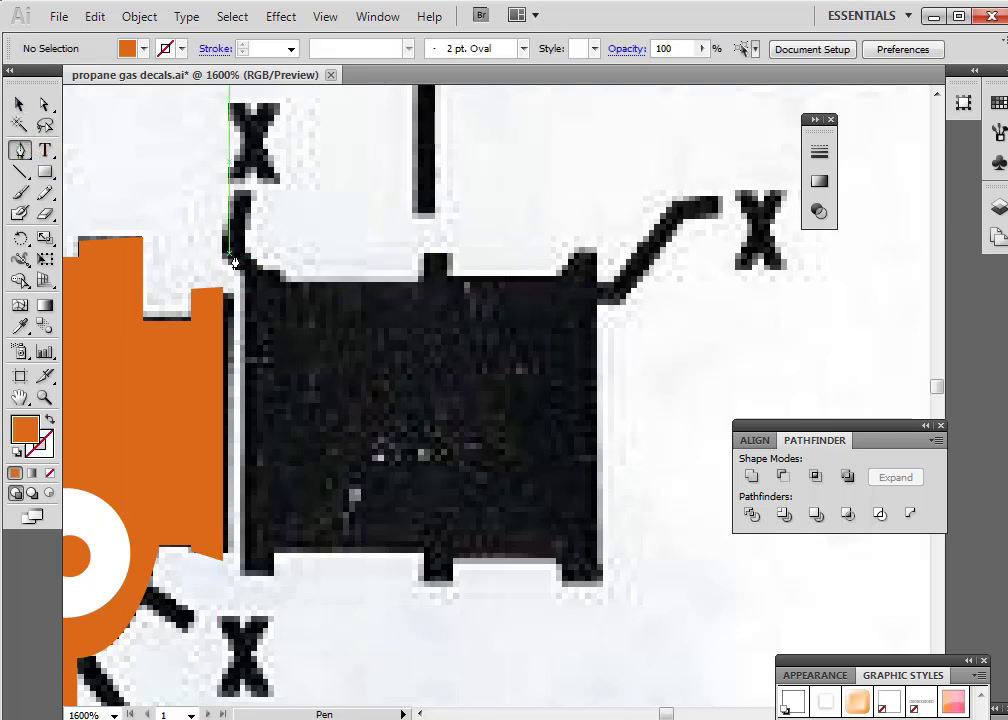
left_click_drag(244, 278, 277, 273)
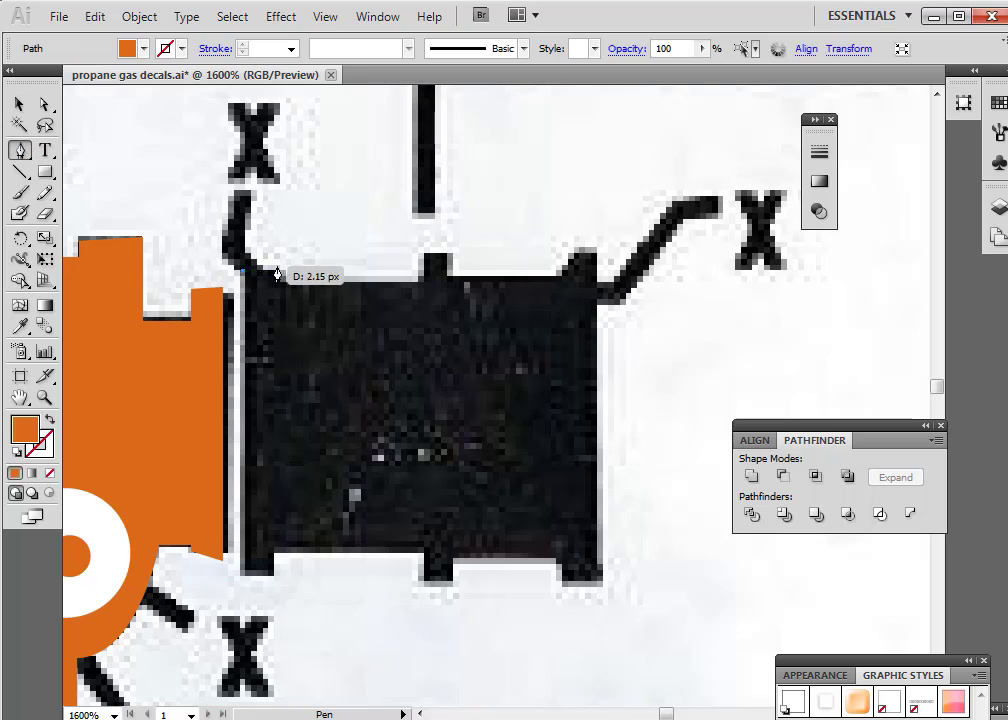
left_click(278, 266)
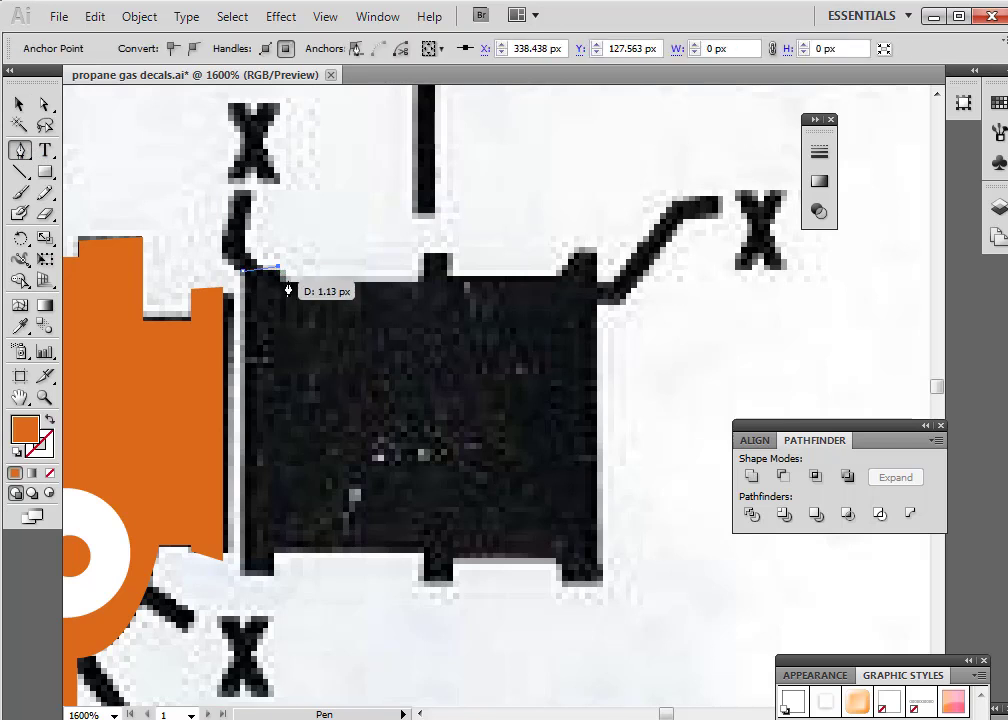
left_click(287, 281)
mouse_move(416, 289)
left_mouse_down()
mouse_move(427, 274)
mouse_move(420, 285)
left_mouse_up()
left_click(99, 17)
left_click(115, 40)
mouse_move(418, 278)
left_mouse_down()
mouse_move(362, 288)
mouse_move(404, 258)
mouse_move(433, 265)
mouse_move(425, 262)
left_mouse_up()
Outline the left side and top of the valve sleeve's upper middle lug, replacing the misplaced anchor
left_click(424, 255)
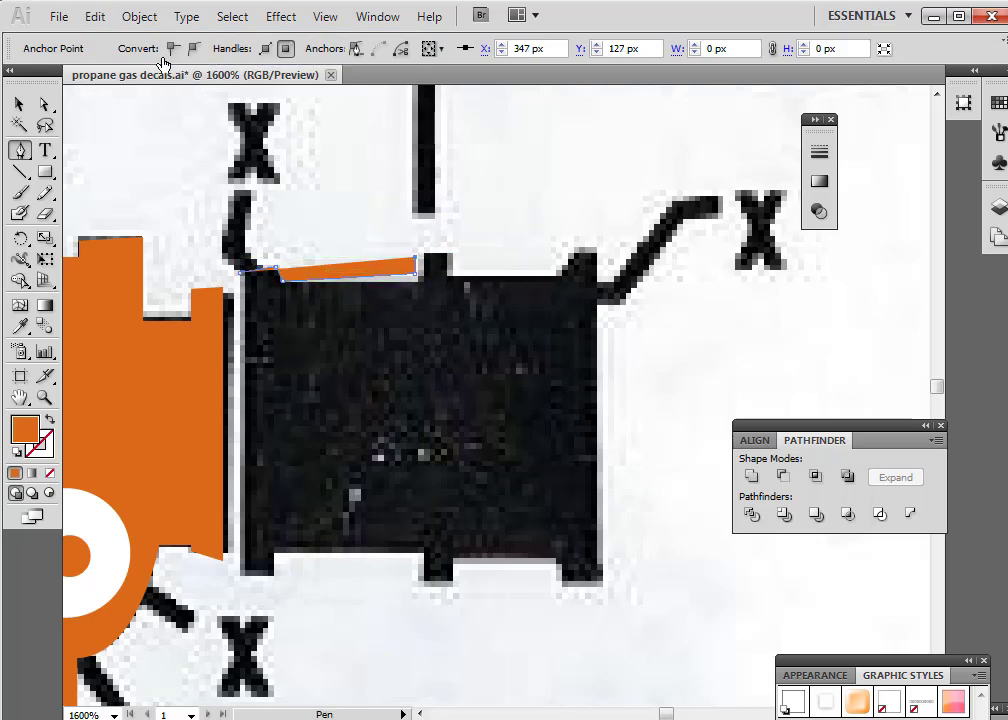
left_click(97, 20)
left_click(104, 40)
left_click_drag(451, 281, 451, 248)
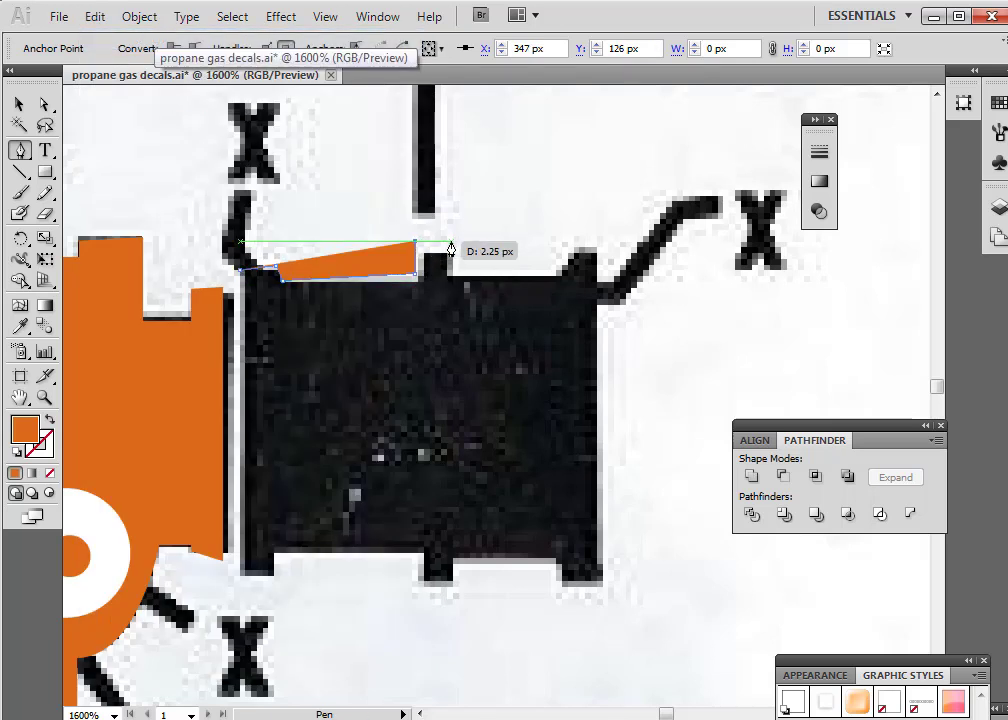
left_click(448, 241)
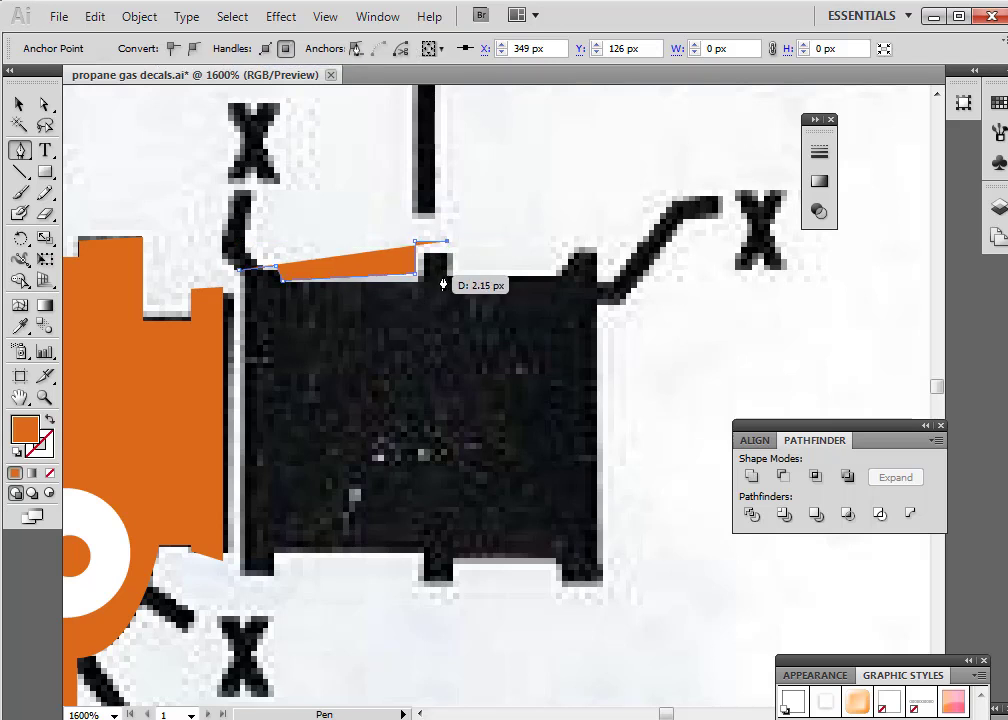
Continue the outline along the upper right flange and straight down the sleeve's right edge, undoing the misplaced corner anchor
left_click_drag(446, 284, 643, 357)
left_click(95, 17)
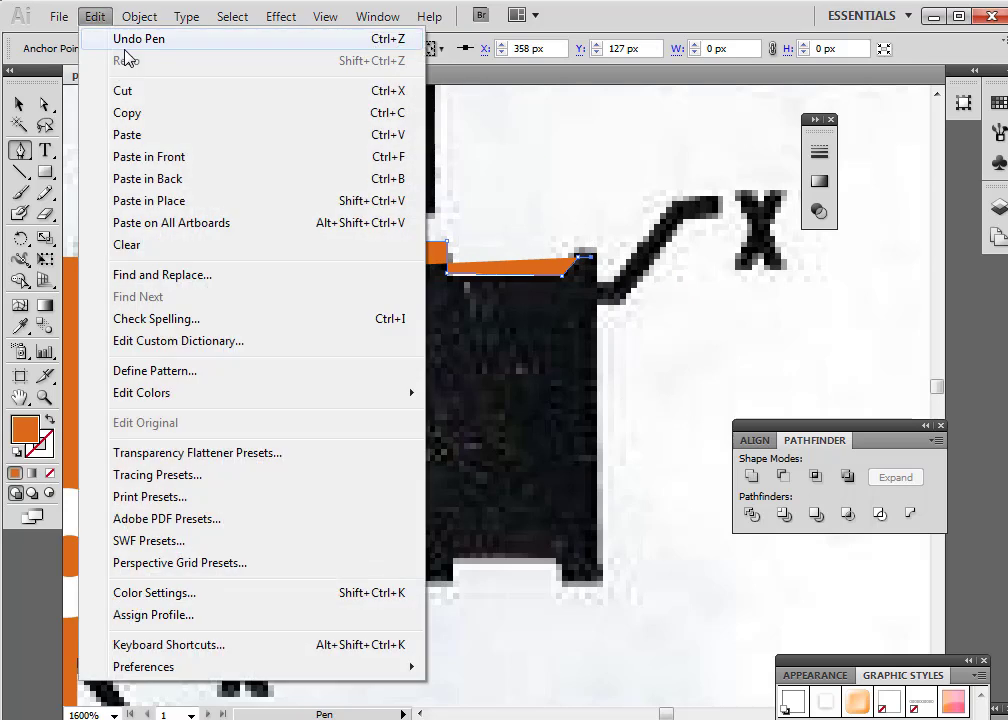
left_click(139, 38)
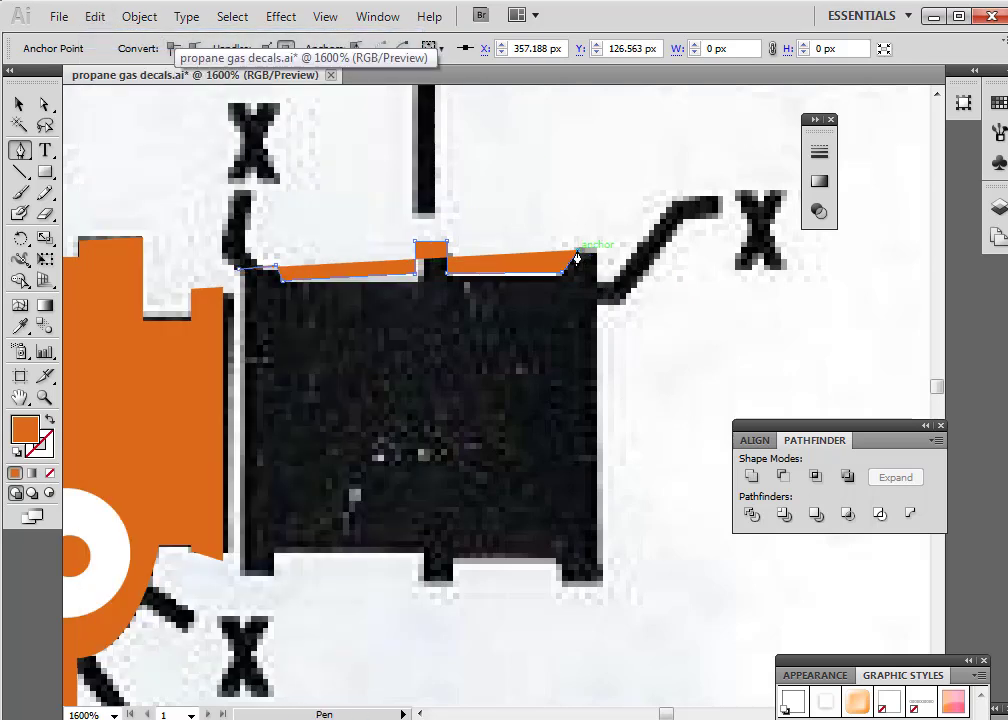
left_click_drag(579, 258, 560, 594)
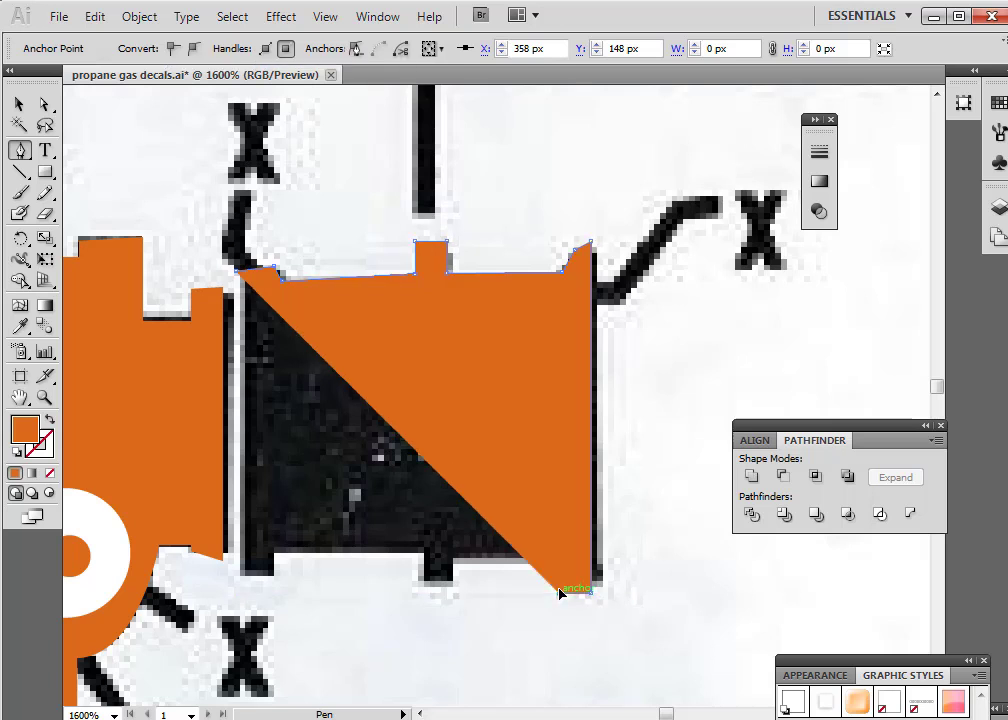
Remove the fill, trace the sleeve's bottom edge around the middle lug and lower left foot, and close the path
left_click(46, 473)
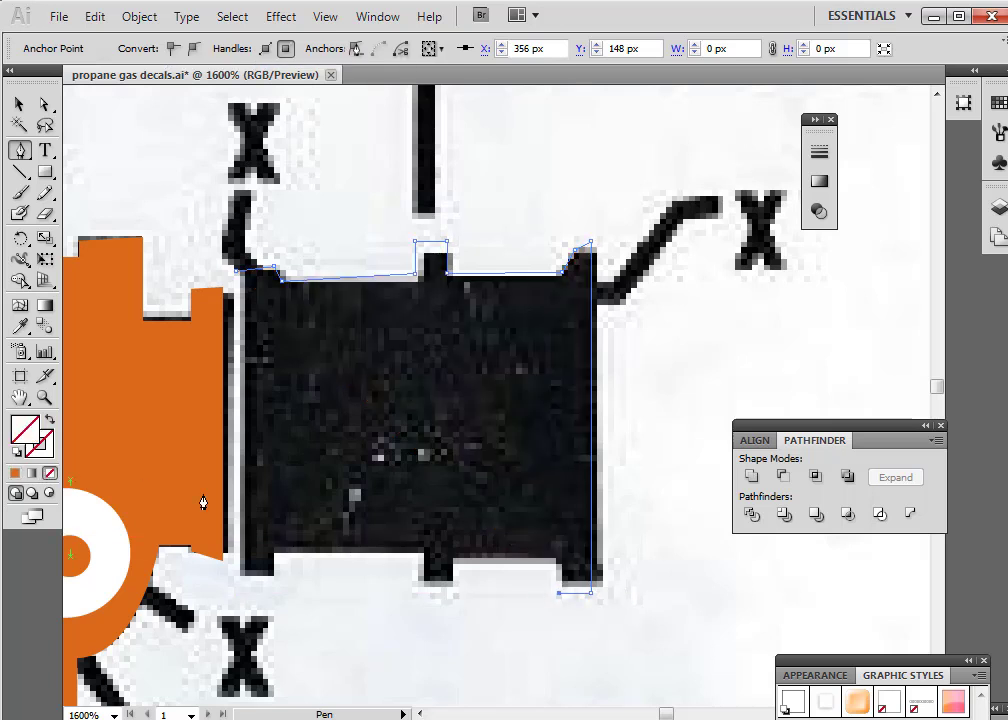
left_click(554, 557)
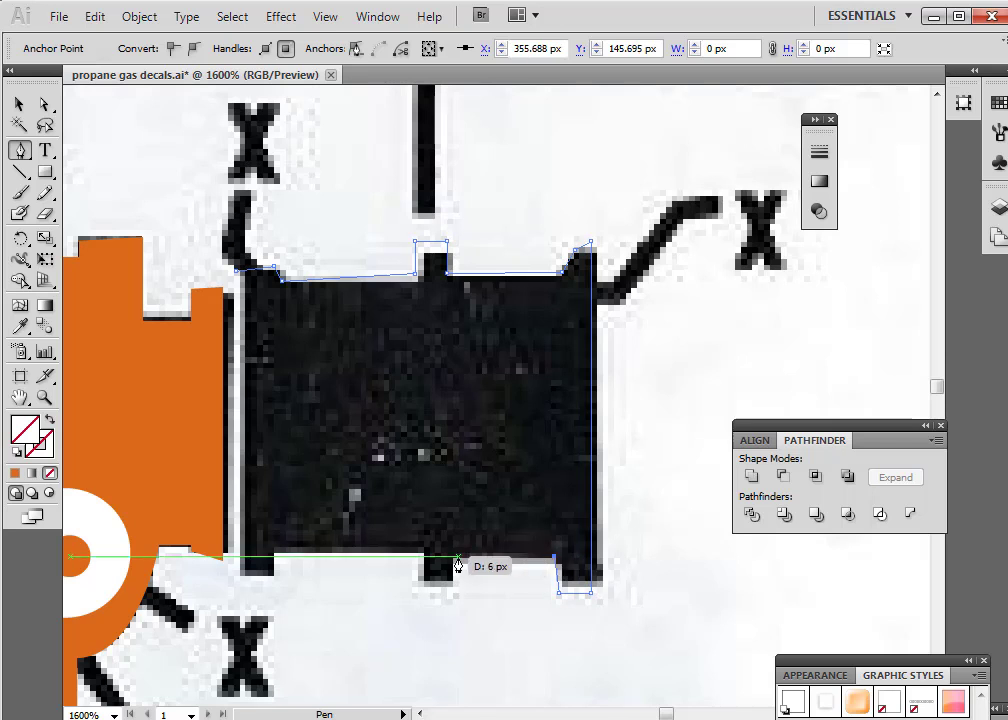
left_click(447, 561)
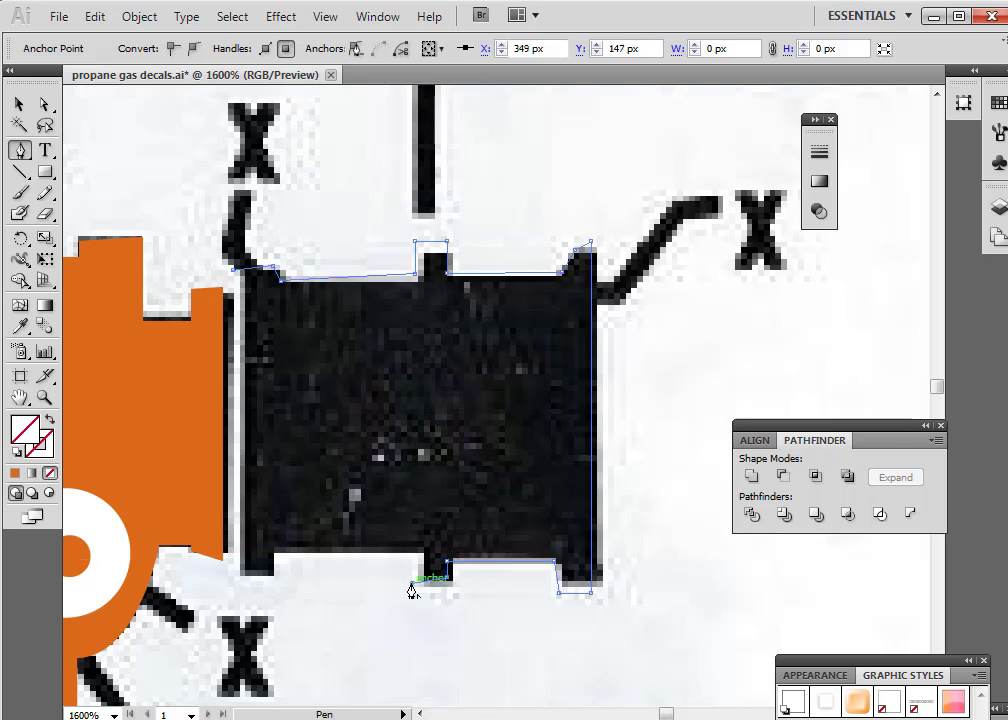
left_click(413, 580)
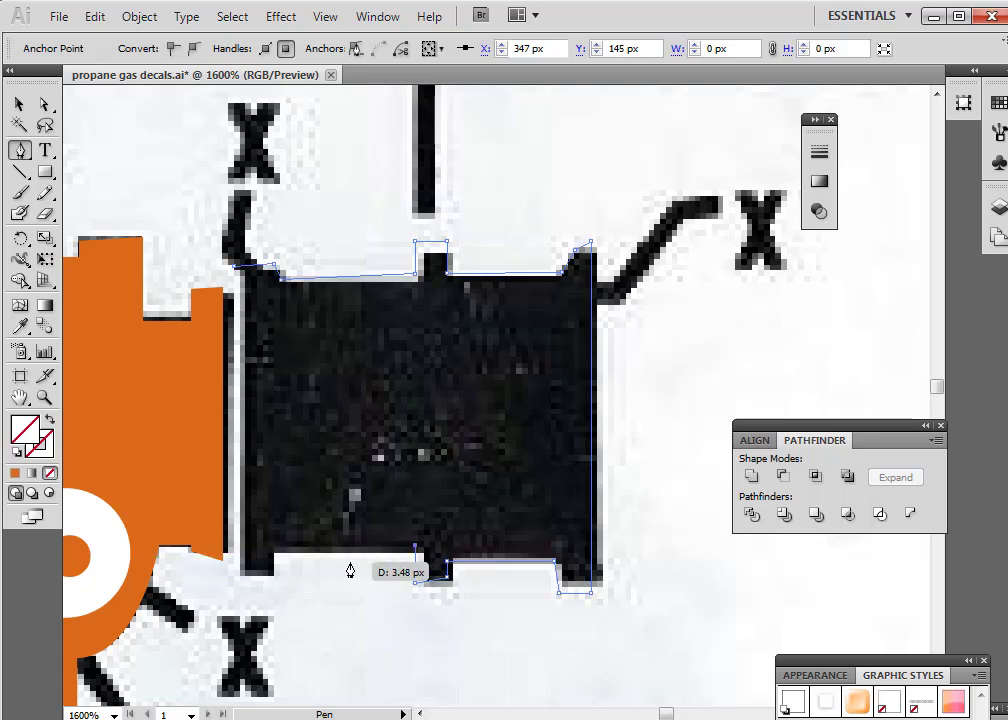
left_click(273, 551)
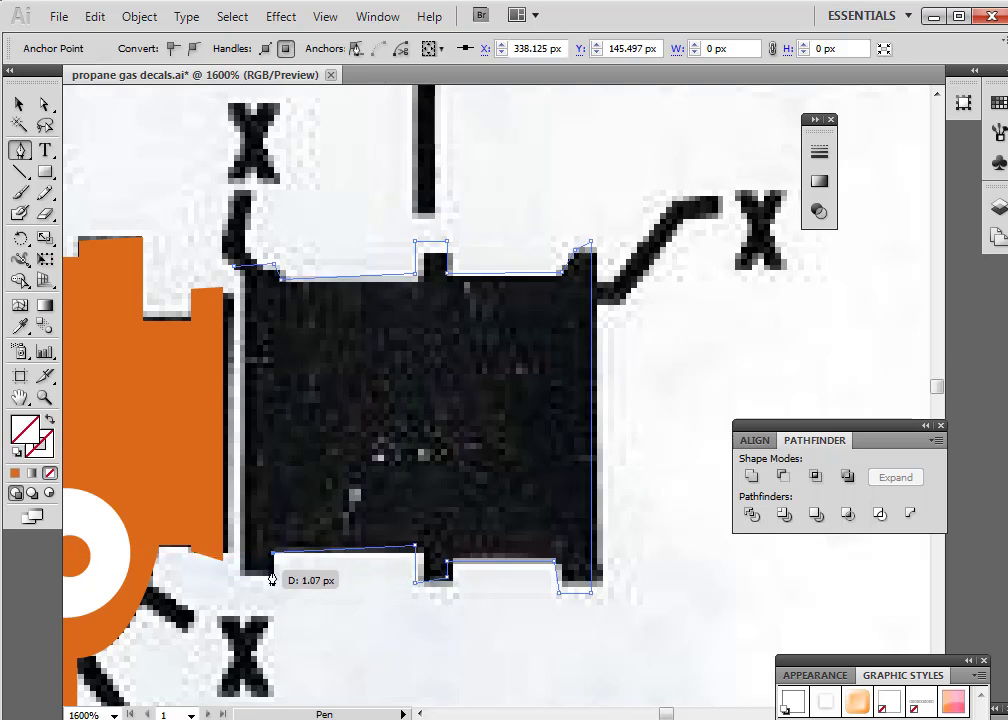
left_click(272, 576)
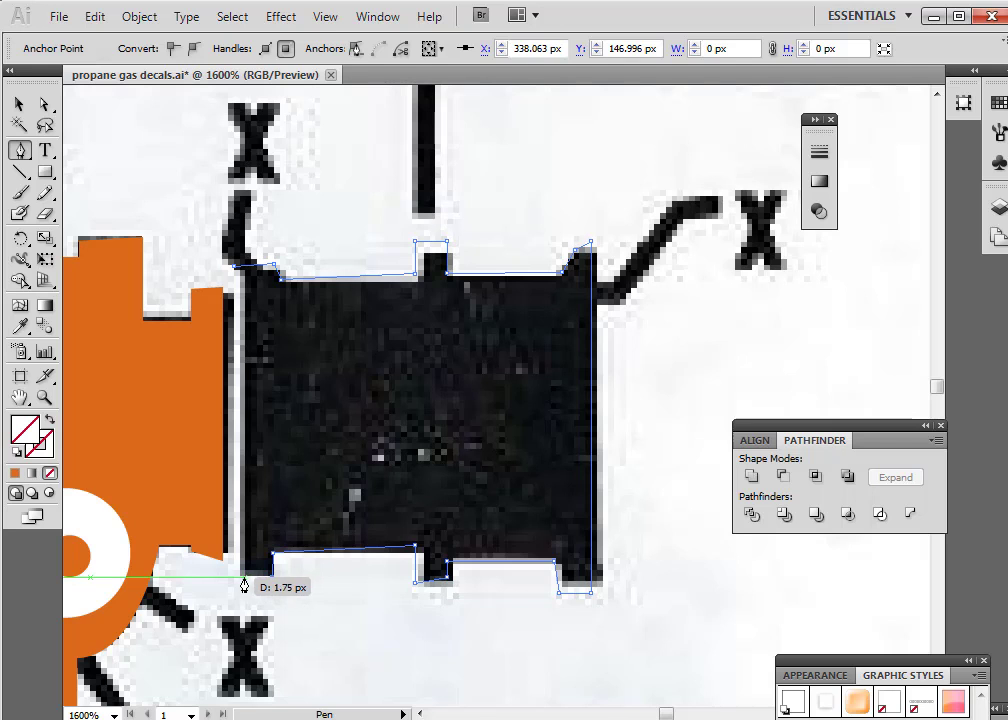
left_click(240, 577)
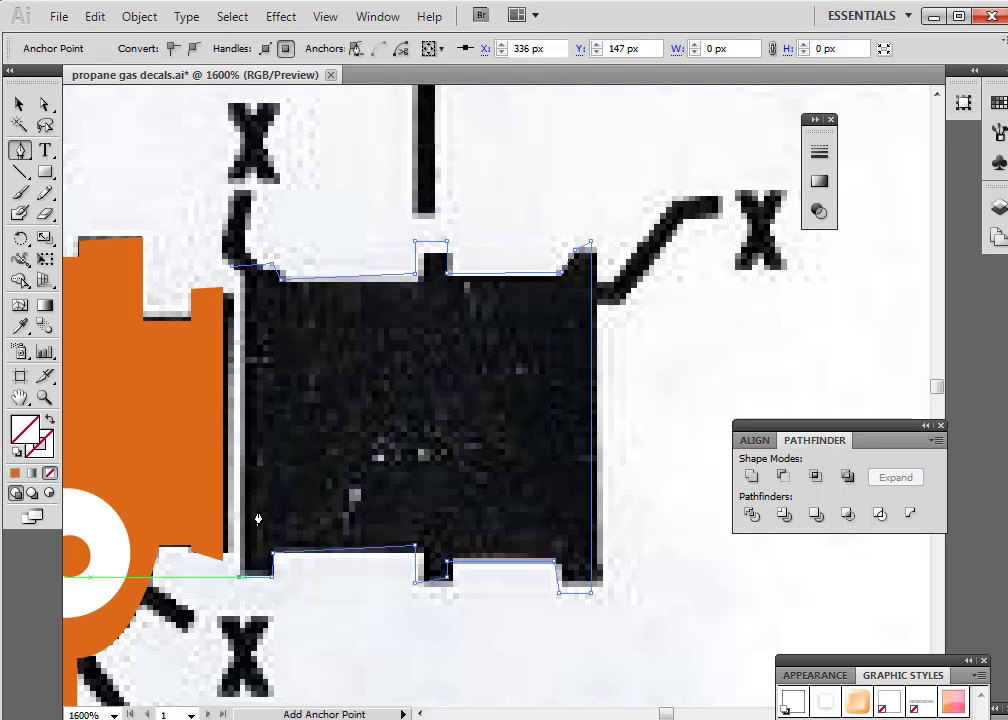
left_click(231, 276)
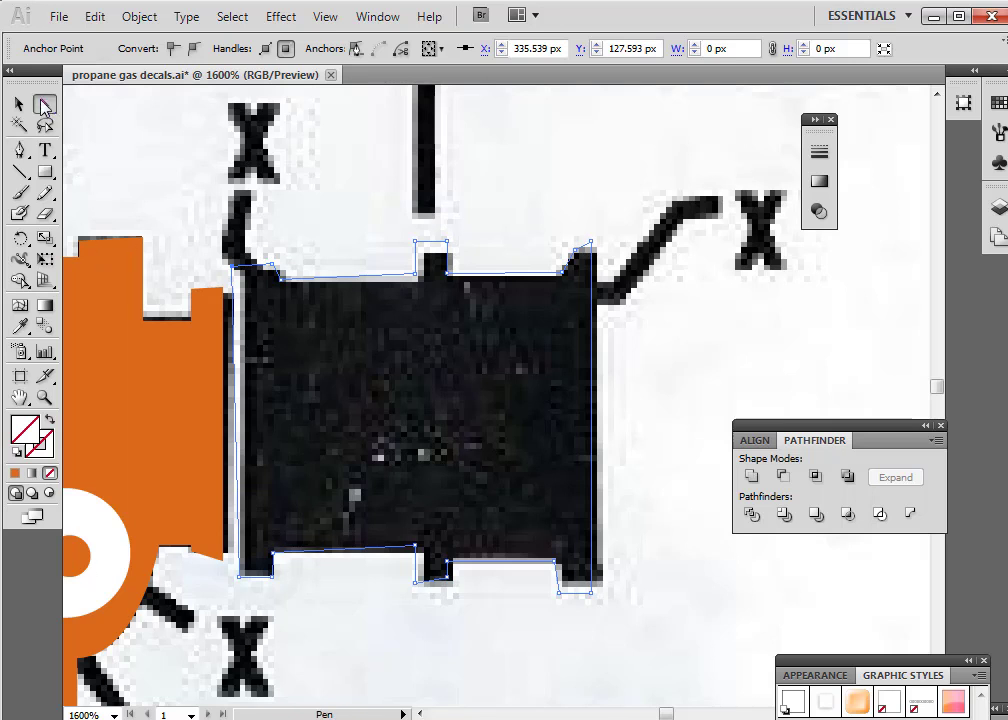
Fill the valve sleeve outline with the orange sampled from the adjacent valve body
left_click(44, 106)
left_click(20, 326)
left_click(135, 355)
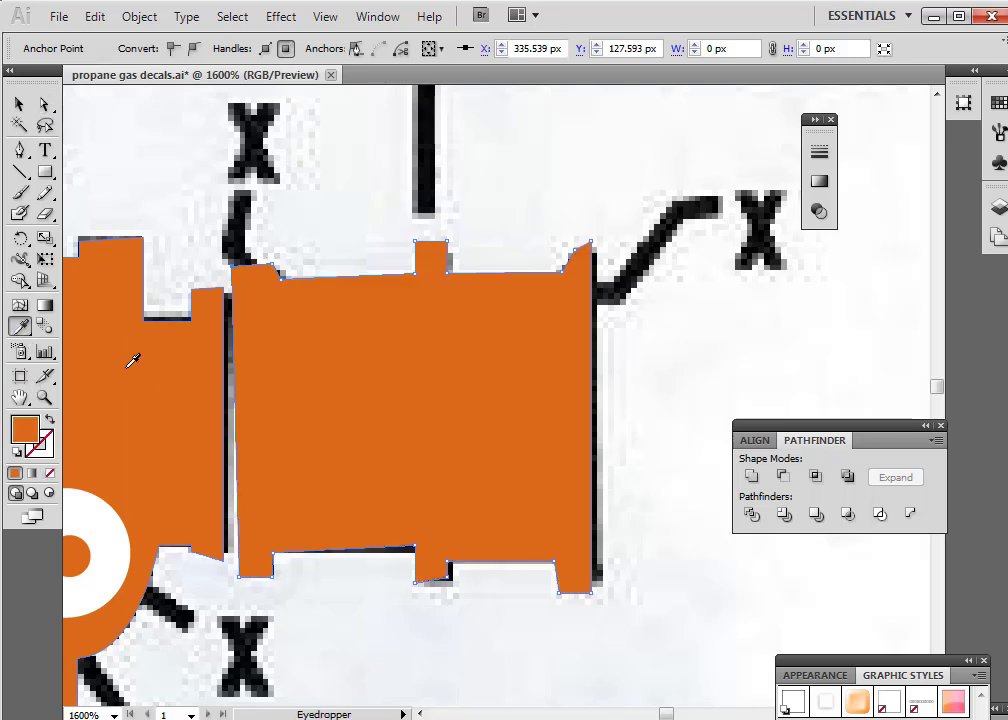
Adjust the anchors of the lower middle lug so its bottom is level and the edge beside it covers the black
left_click(45, 106)
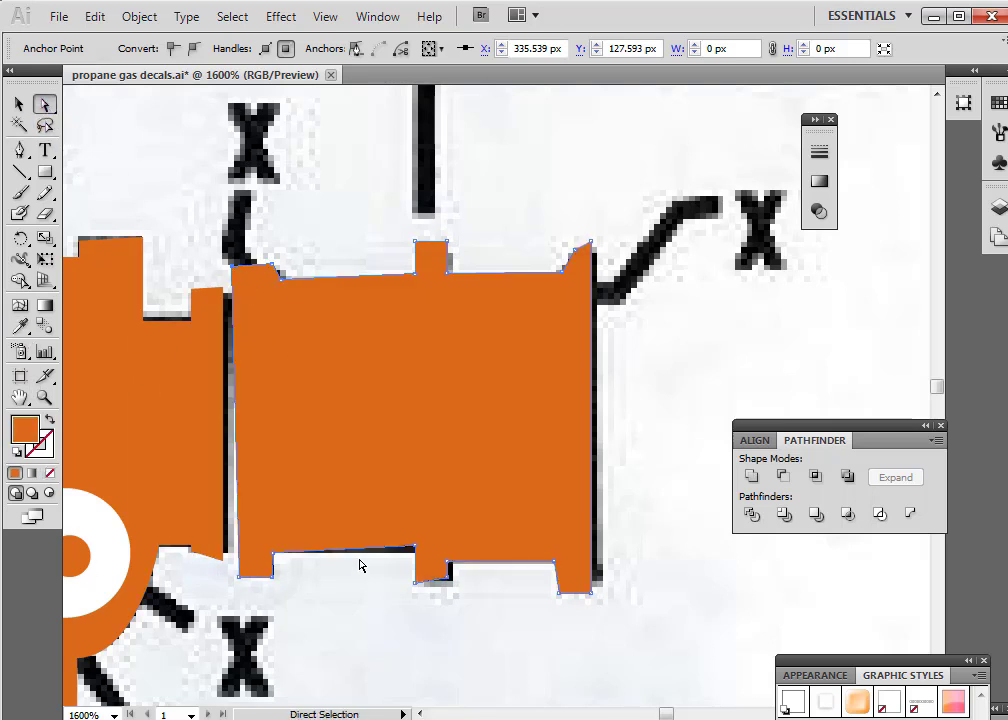
left_click(380, 594)
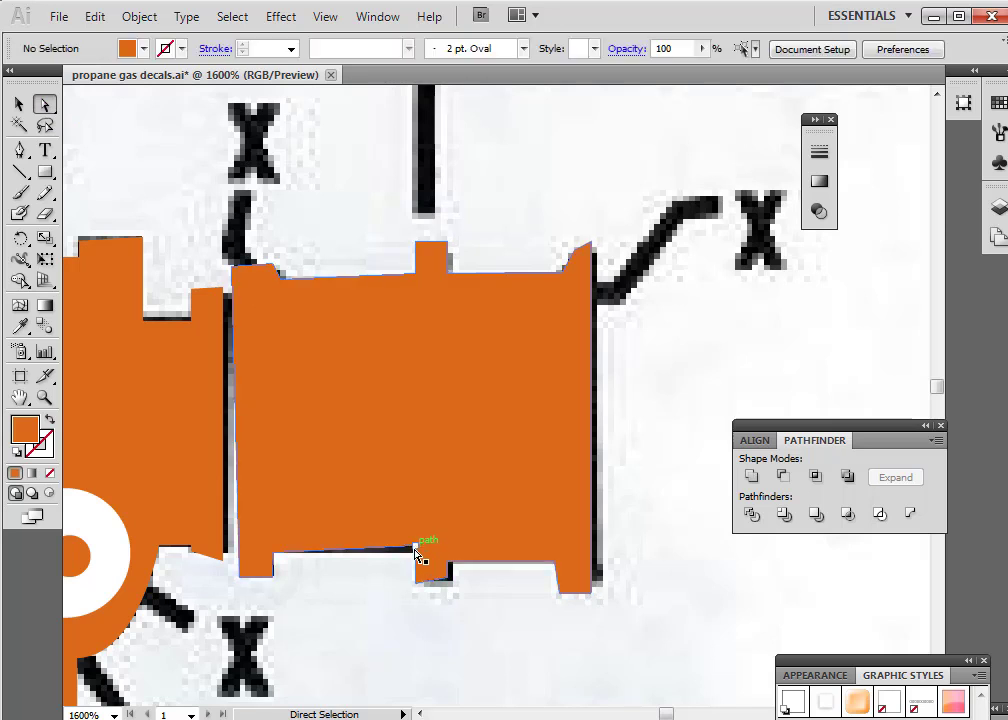
left_click_drag(417, 556, 445, 590)
left_click(514, 626)
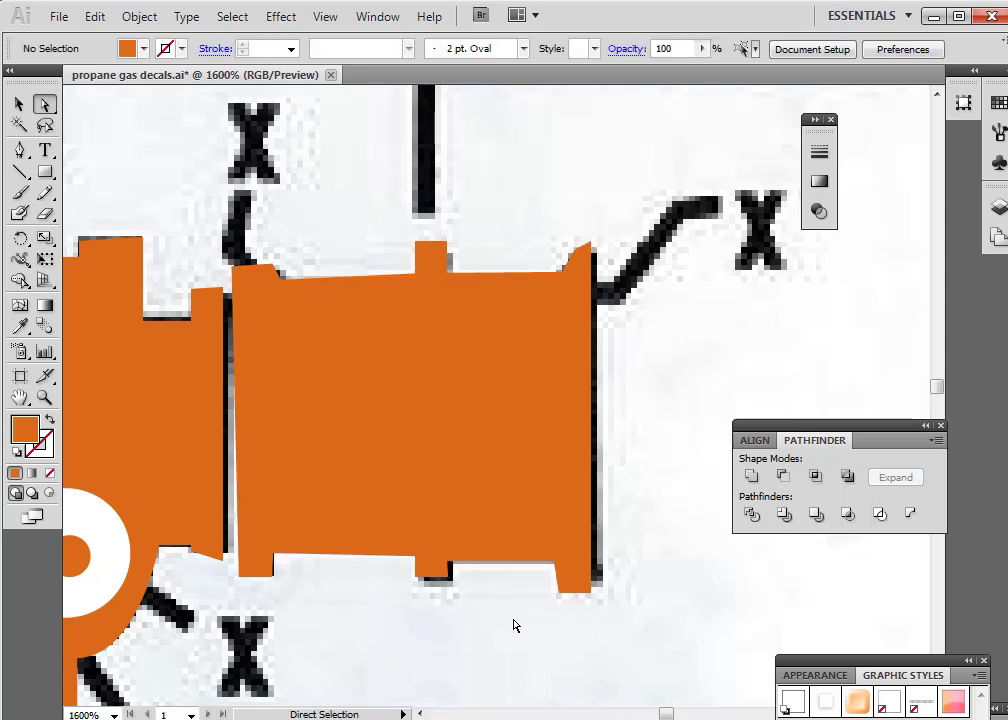
Shift the two inner anchors of the sleeve's lower right foot to the right so its inner side runs vertically
left_click(558, 567)
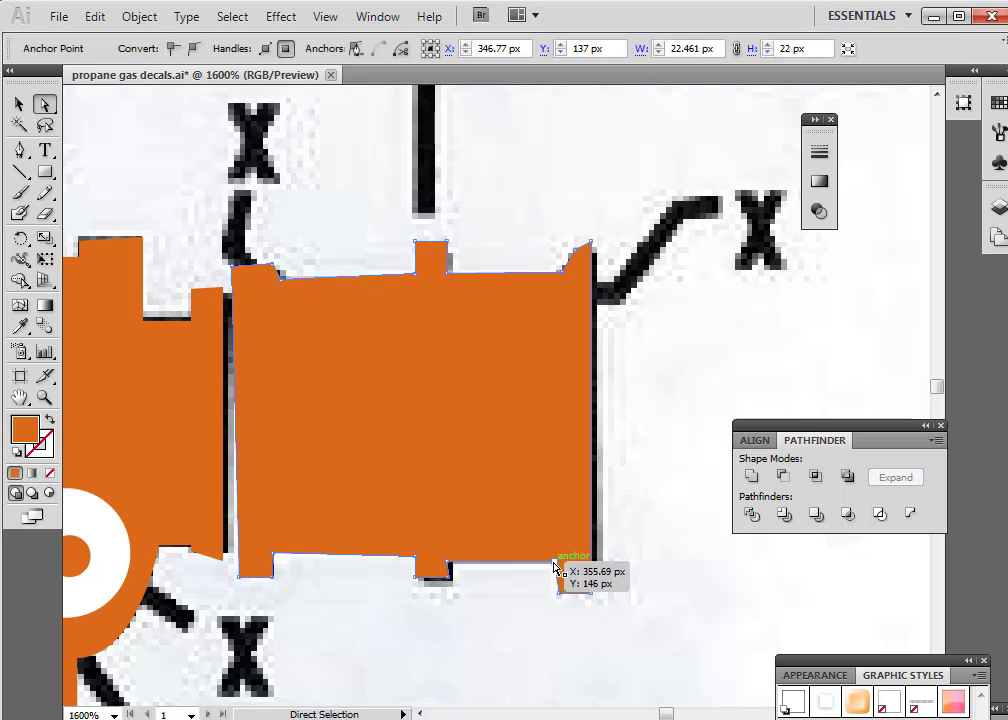
left_click_drag(560, 566, 556, 603)
left_click(515, 643)
left_click(561, 596)
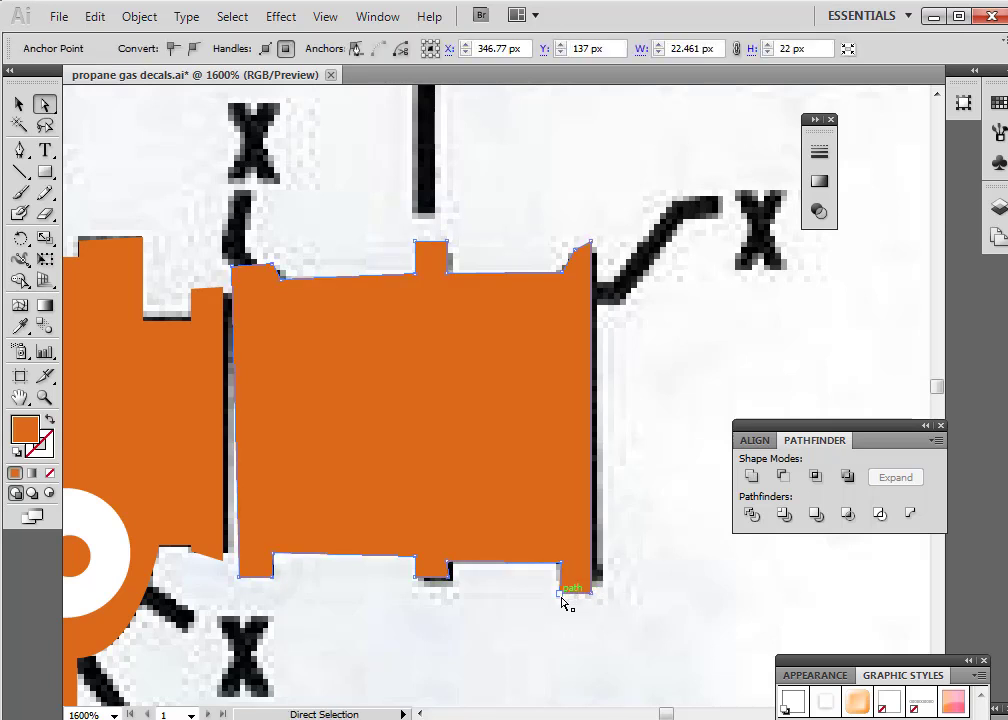
left_click_drag(565, 601, 566, 597)
left_click(553, 639)
Lower the anchors at the sleeve's upper right flange to flatten its top along the black shape
left_click(571, 301)
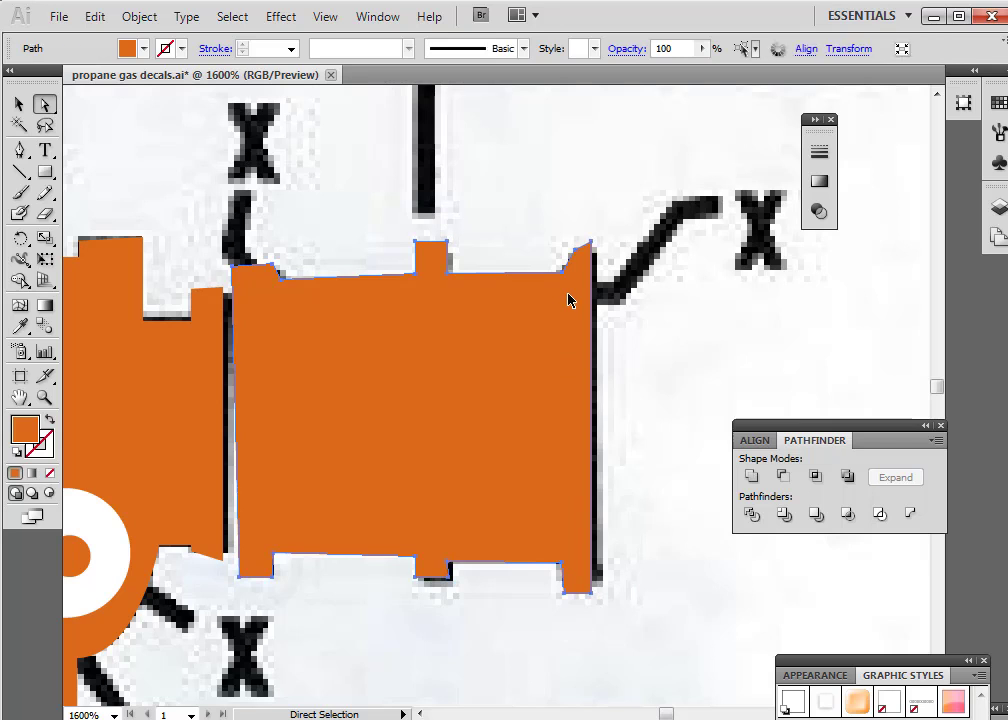
left_click_drag(591, 246, 592, 259)
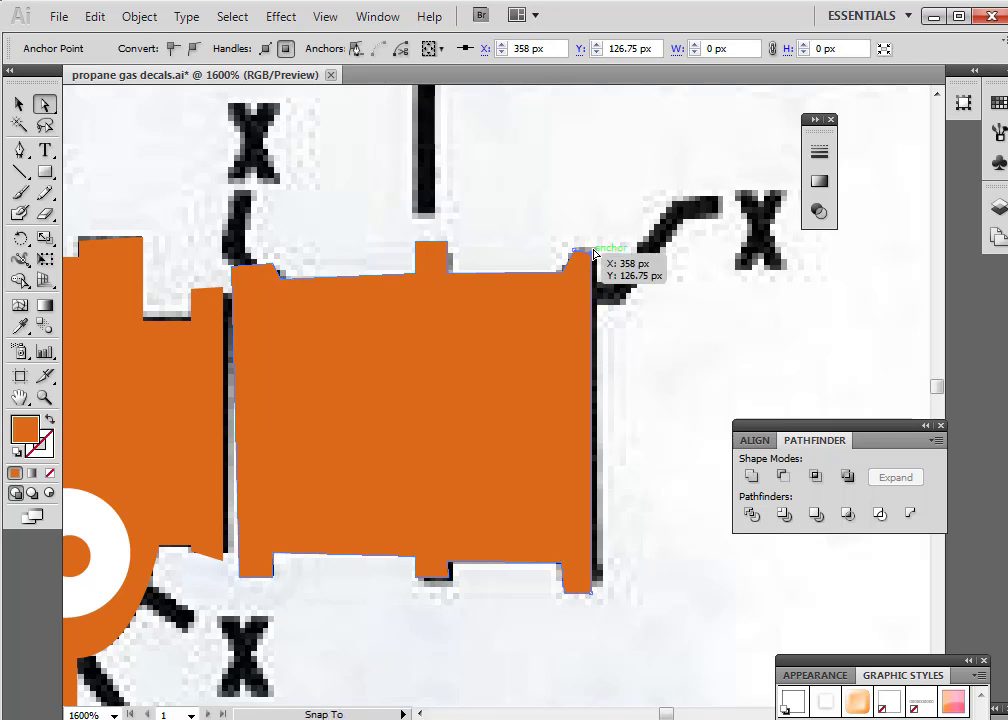
left_click_drag(594, 250, 596, 256)
left_click_drag(591, 598, 599, 598)
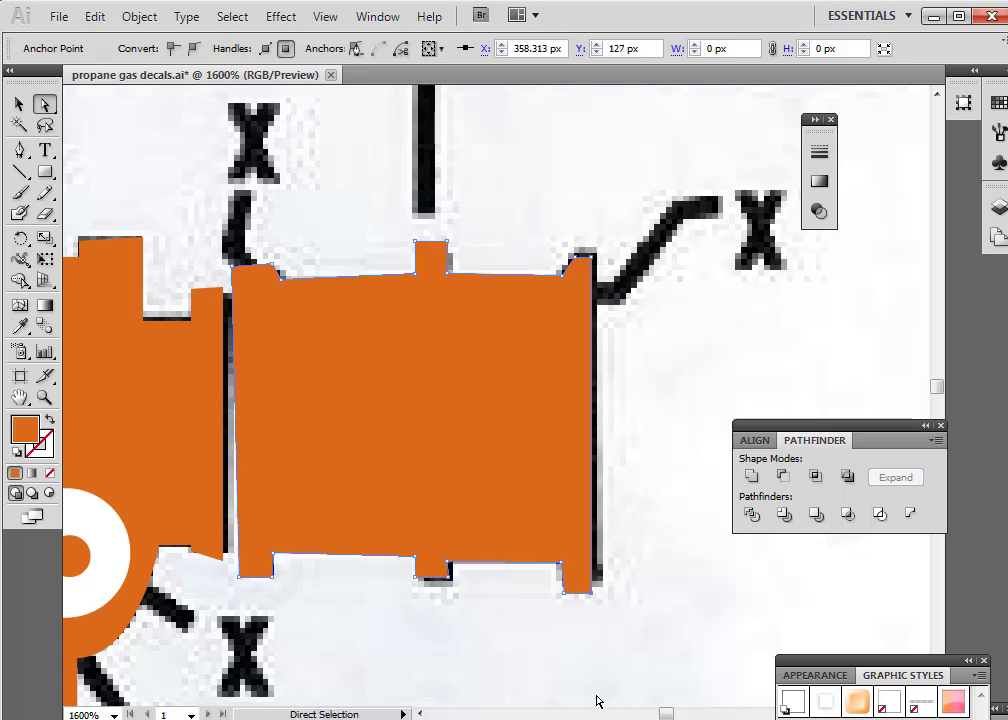
Raise the bottom edge anchors between the middle lug and the lower right foot so the edge runs nearly level
left_click(474, 619)
left_click(448, 568)
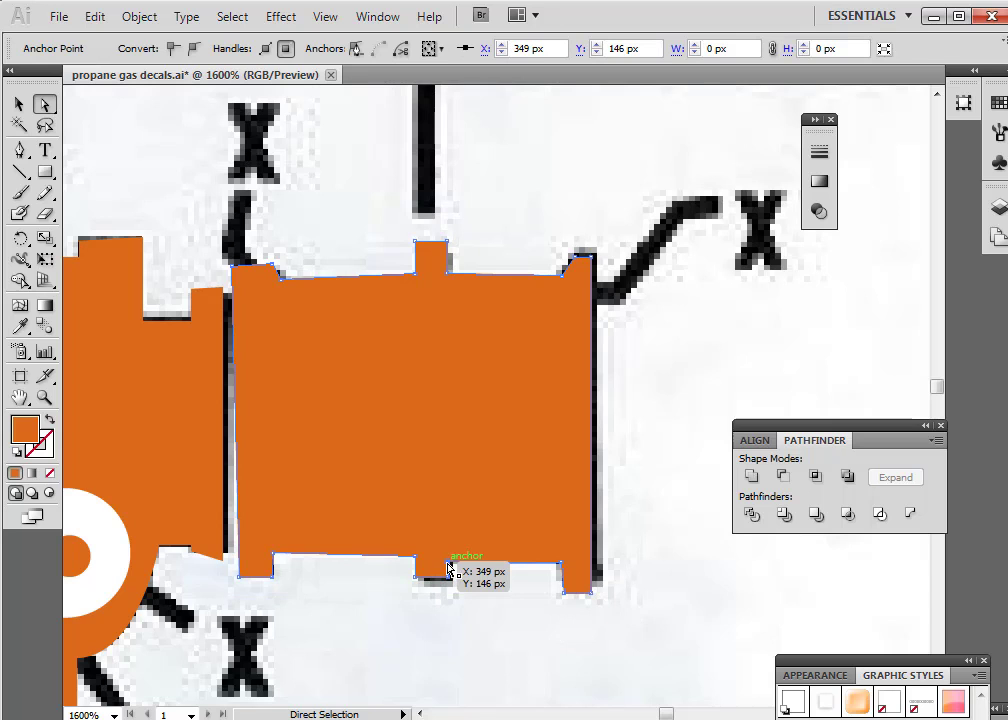
left_click_drag(448, 568, 451, 557)
left_click(461, 629)
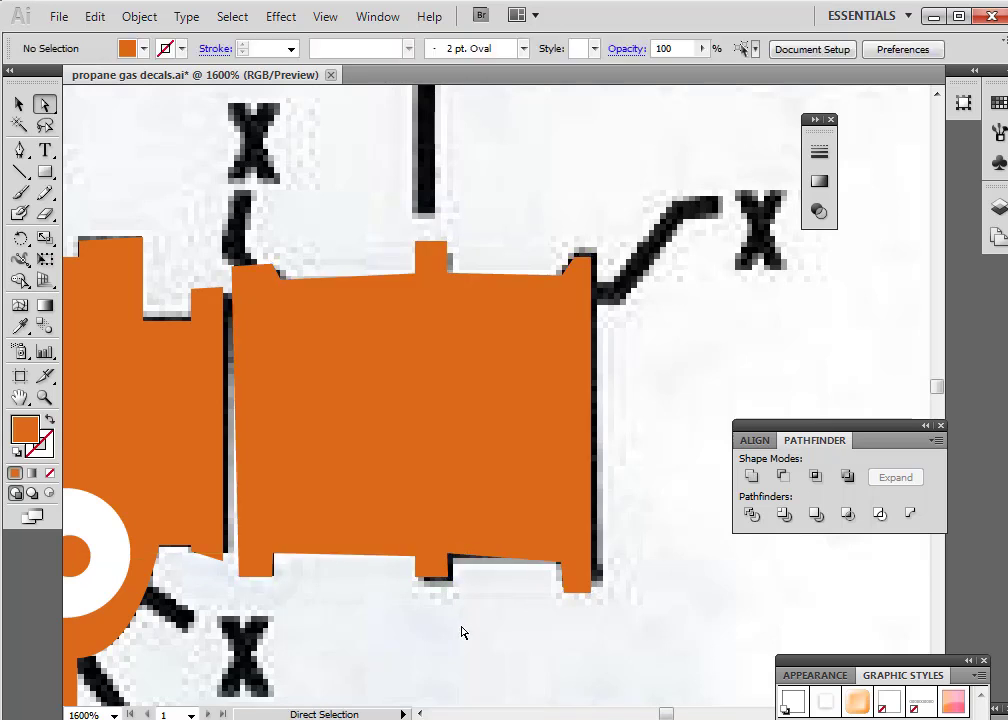
left_click_drag(560, 599, 560, 557)
left_click(537, 663)
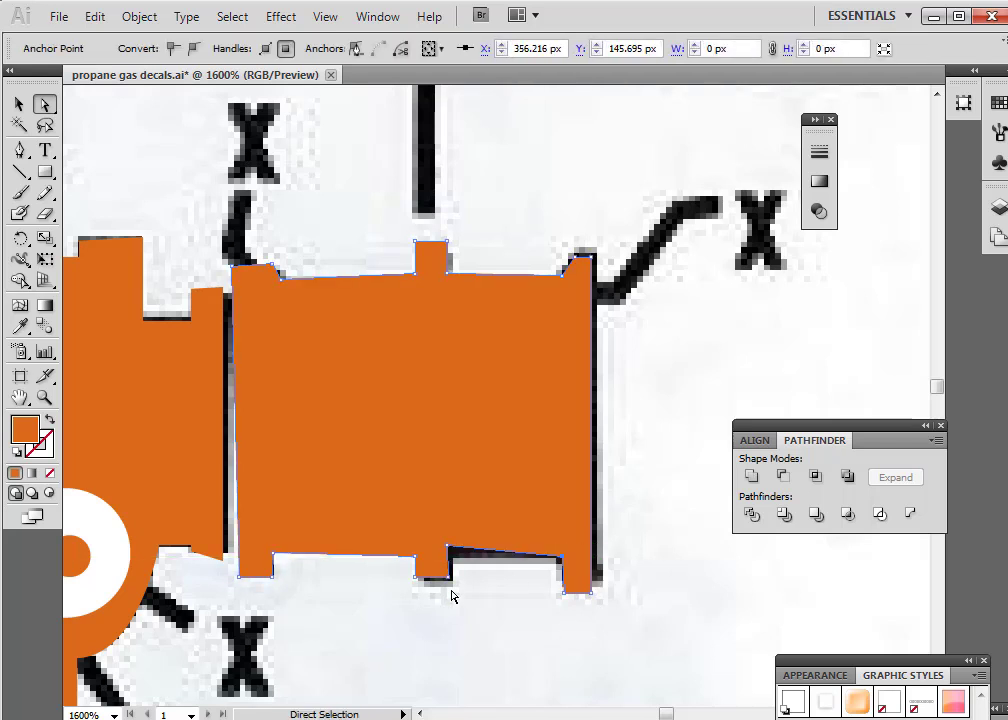
left_click_drag(449, 548, 448, 556)
left_click(460, 647)
left_click(465, 556)
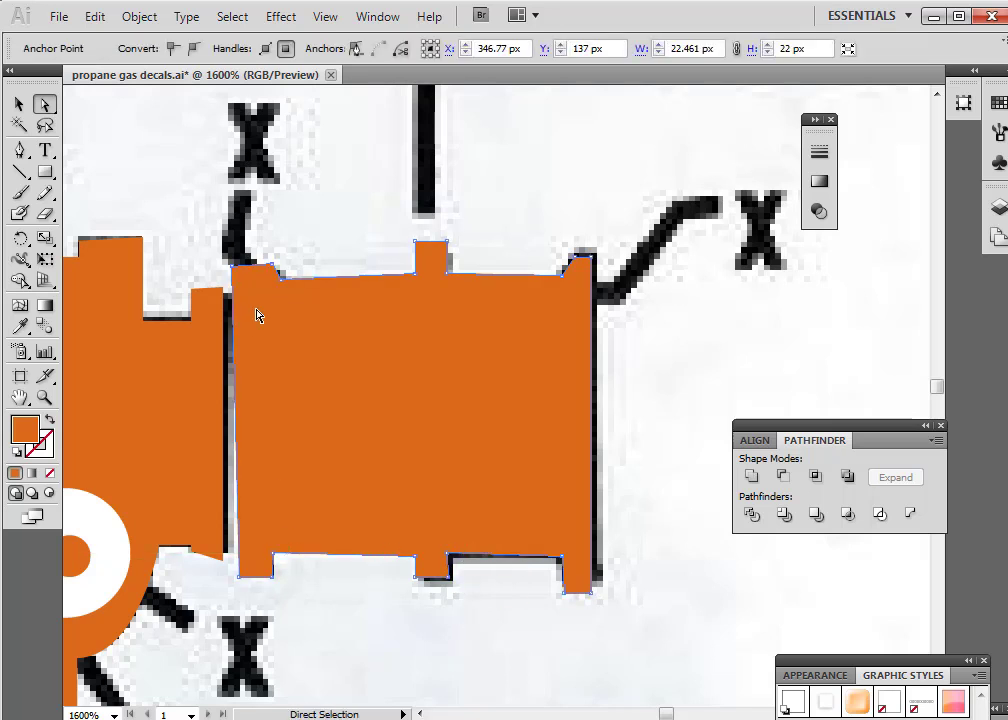
Move the sleeve's upper left corner anchors inward to match the black shape and straighten the left edge
left_click(272, 268)
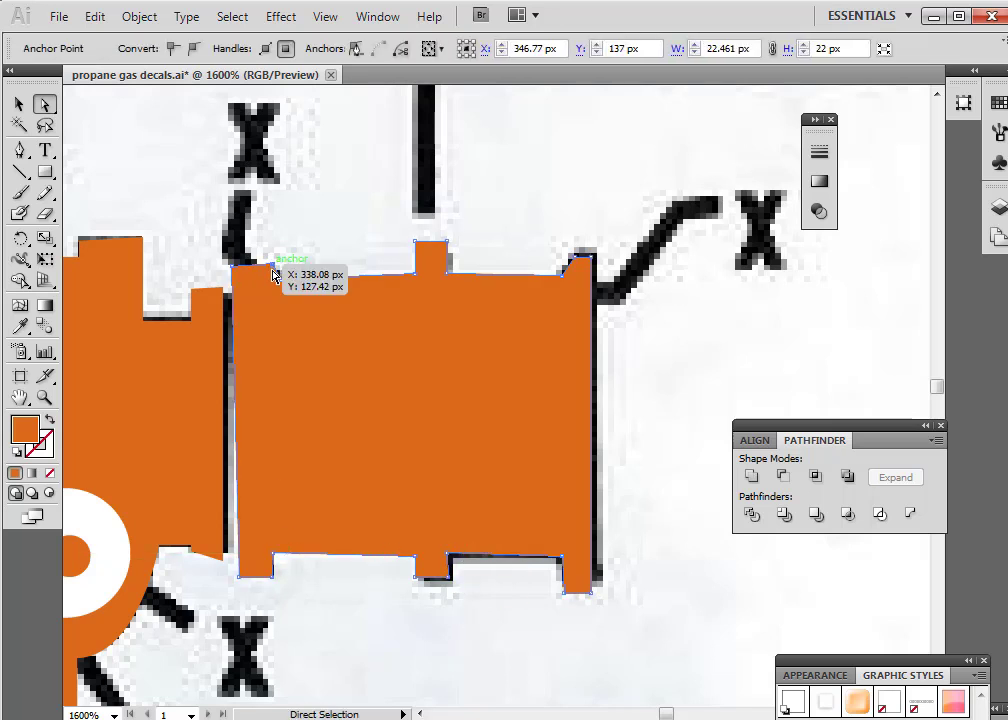
left_click_drag(274, 272, 252, 281)
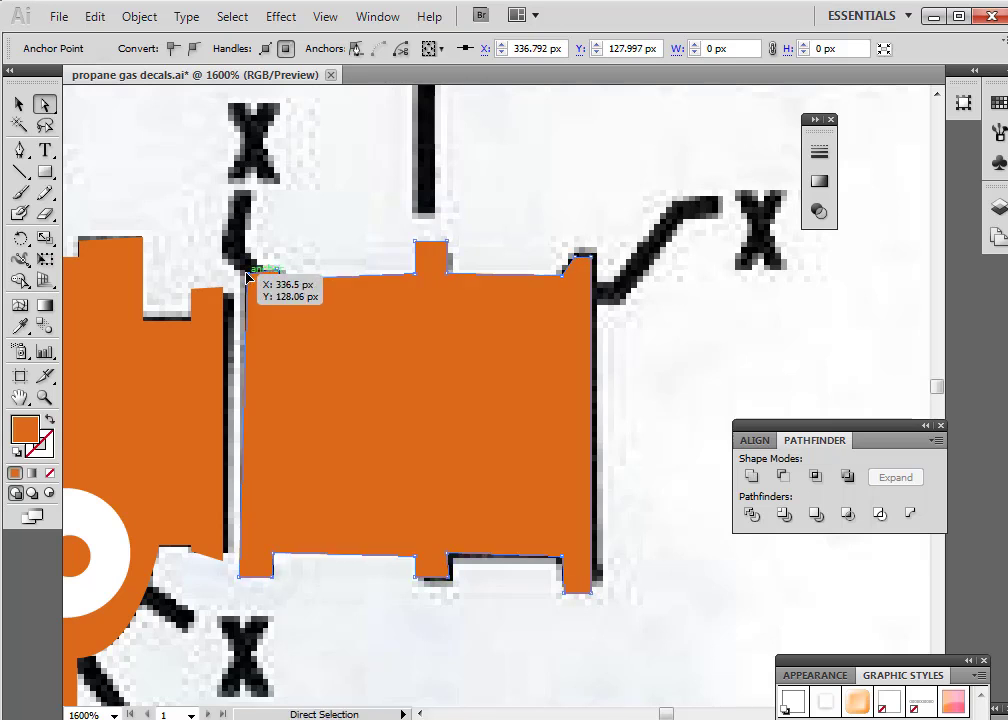
left_click(316, 623)
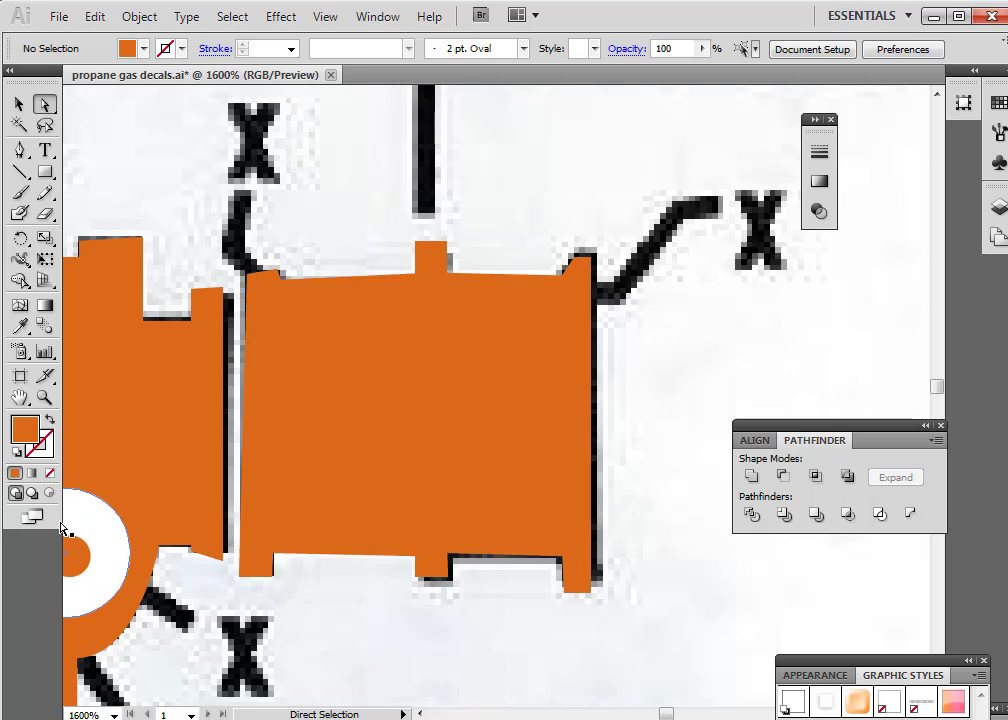
Zoom out to 300% to review the traced valve sleeve within the whole right-hand diagram
left_click(45, 398)
left_click(515, 362, "alt")
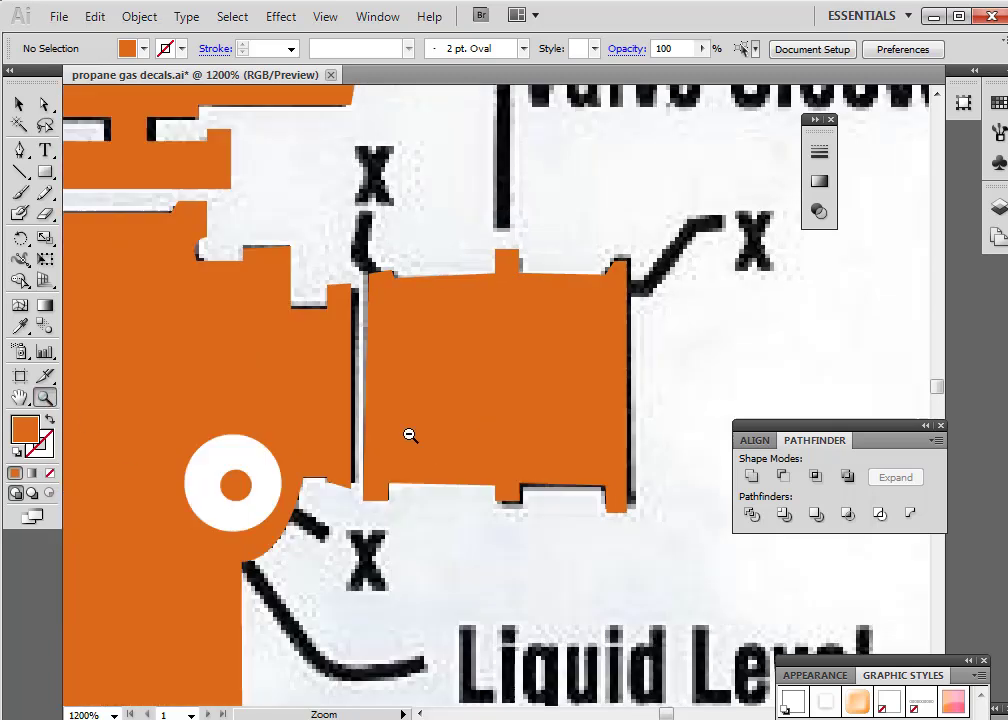
left_click(488, 396, "alt")
left_click(482, 403, "alt")
left_click(482, 403, "alt")
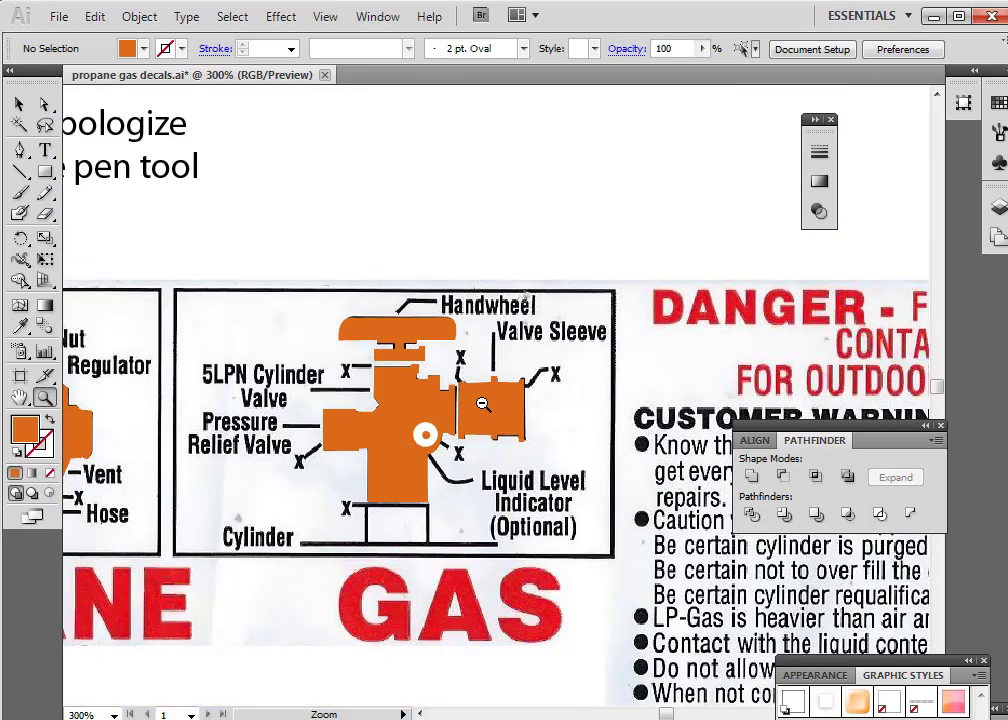
Group the cylinder valve, its white circle and the valve sleeve in the right-hand diagram, and deselect the group
left_click(427, 469, "alt")
left_click(19, 104)
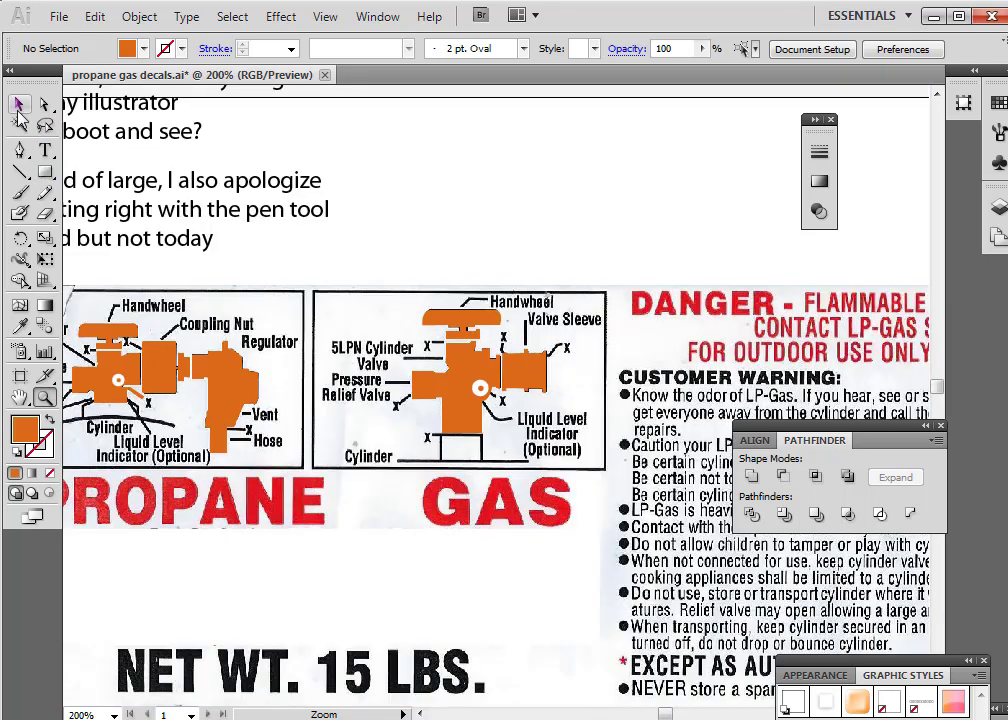
left_click(452, 360)
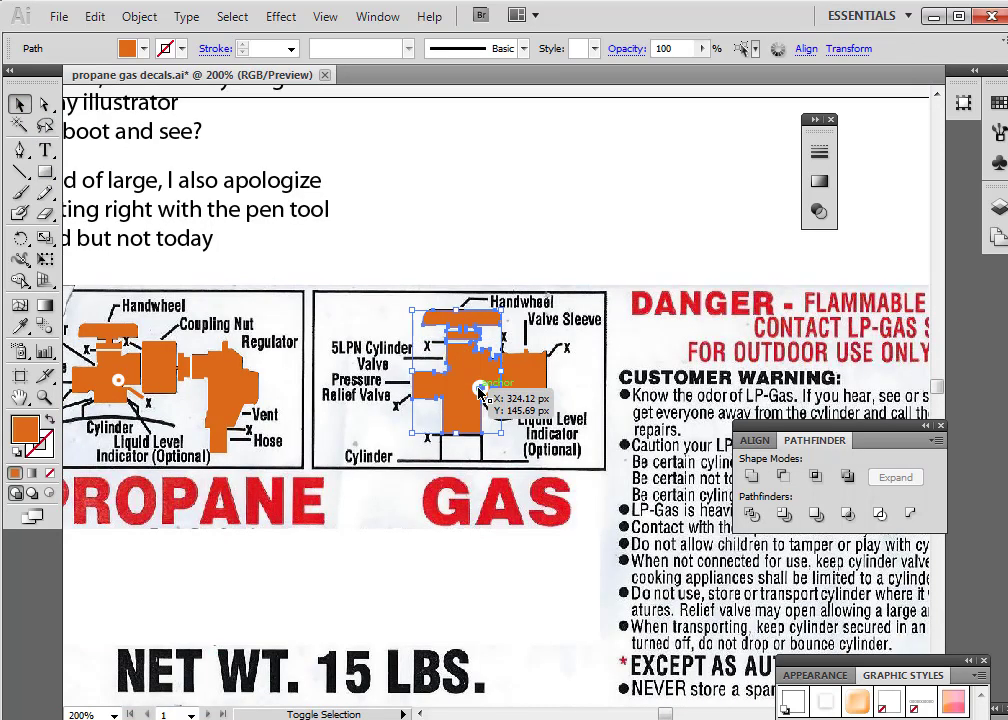
left_click(473, 393, "shift")
left_click(515, 375, "shift")
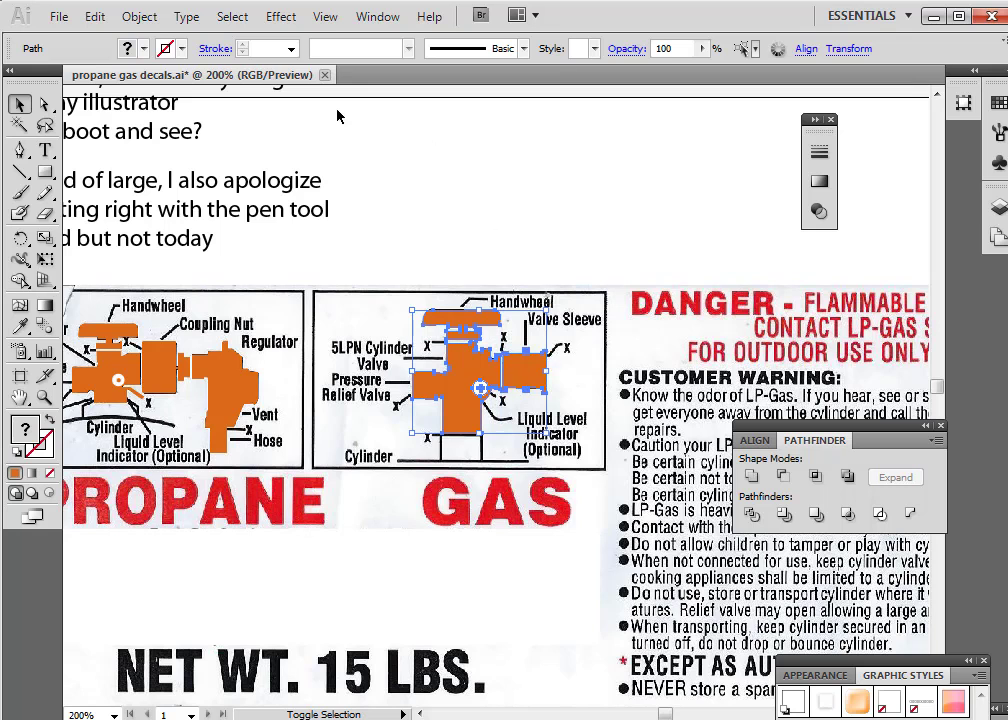
left_click(139, 17)
left_click(160, 90)
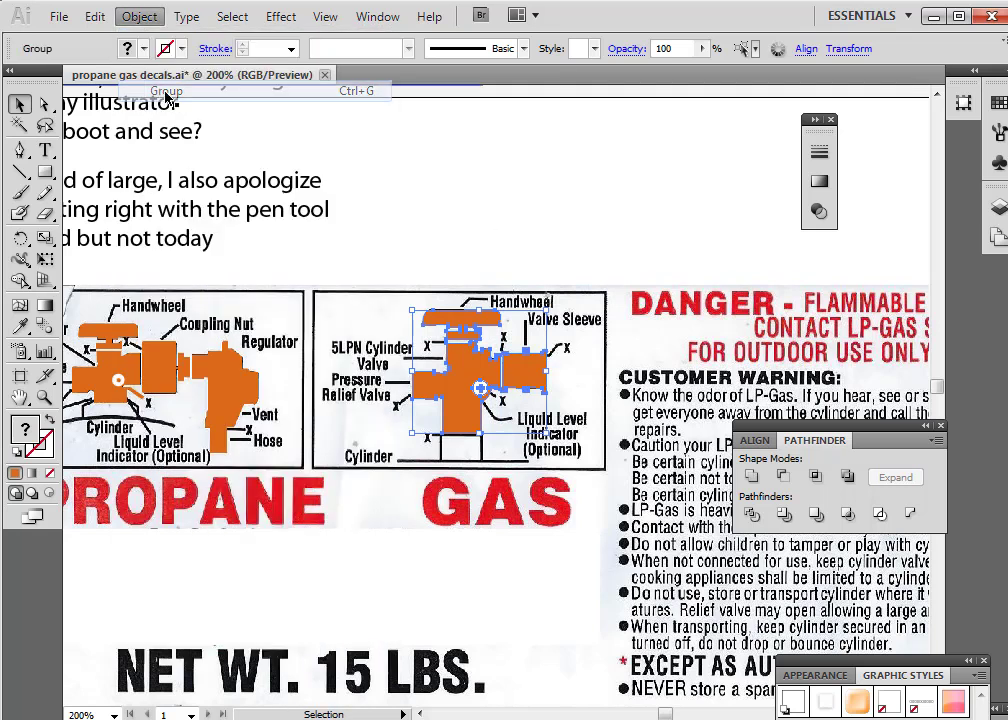
left_click(405, 211)
Append " - sorry not sure why the program not working correctly." to the note above the decal and save the file
left_click(45, 149)
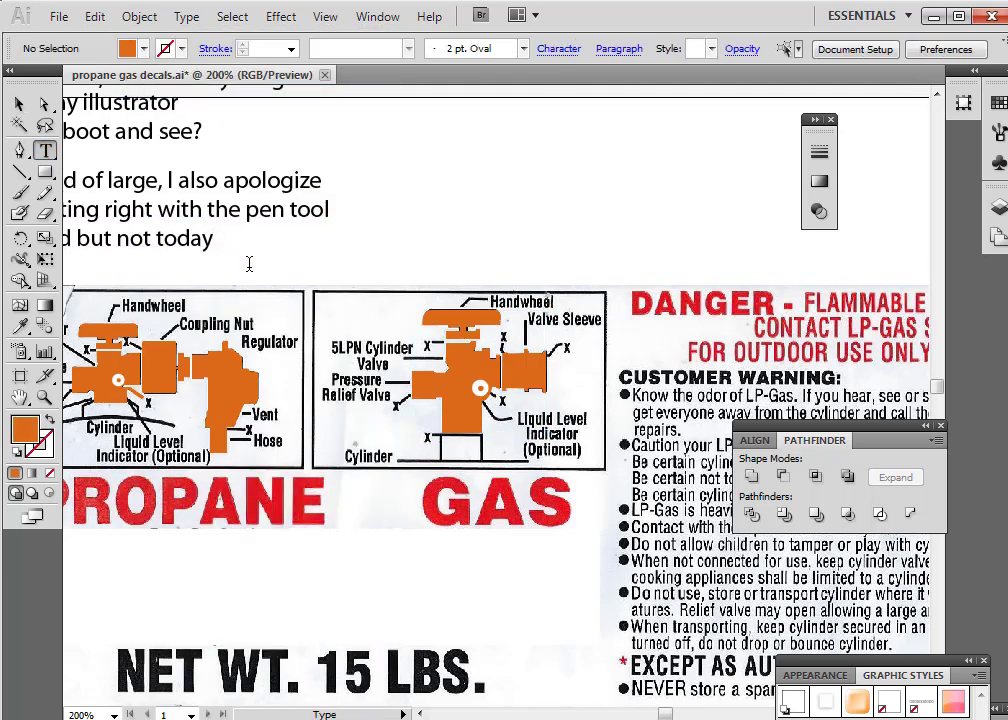
left_click(224, 246)
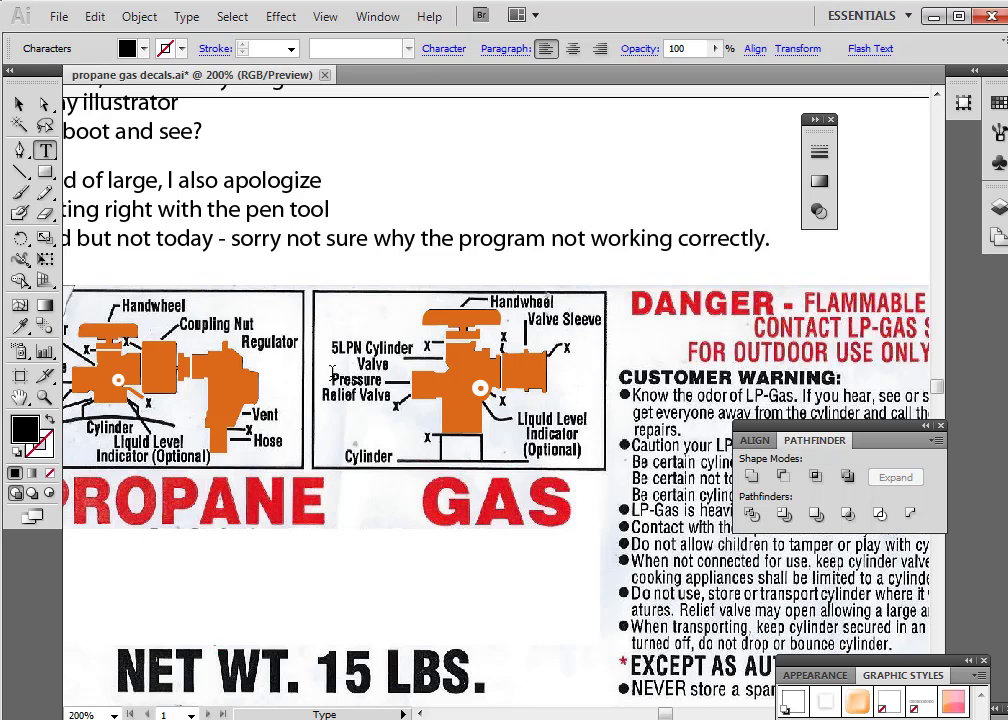
left_click(59, 16)
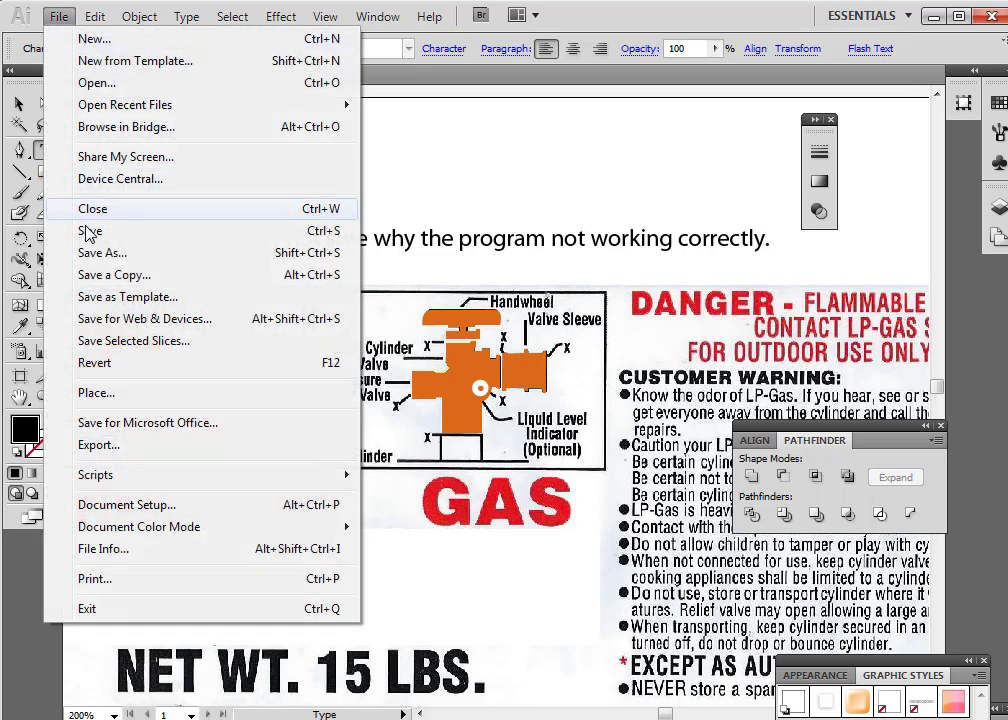
left_click(90, 232)
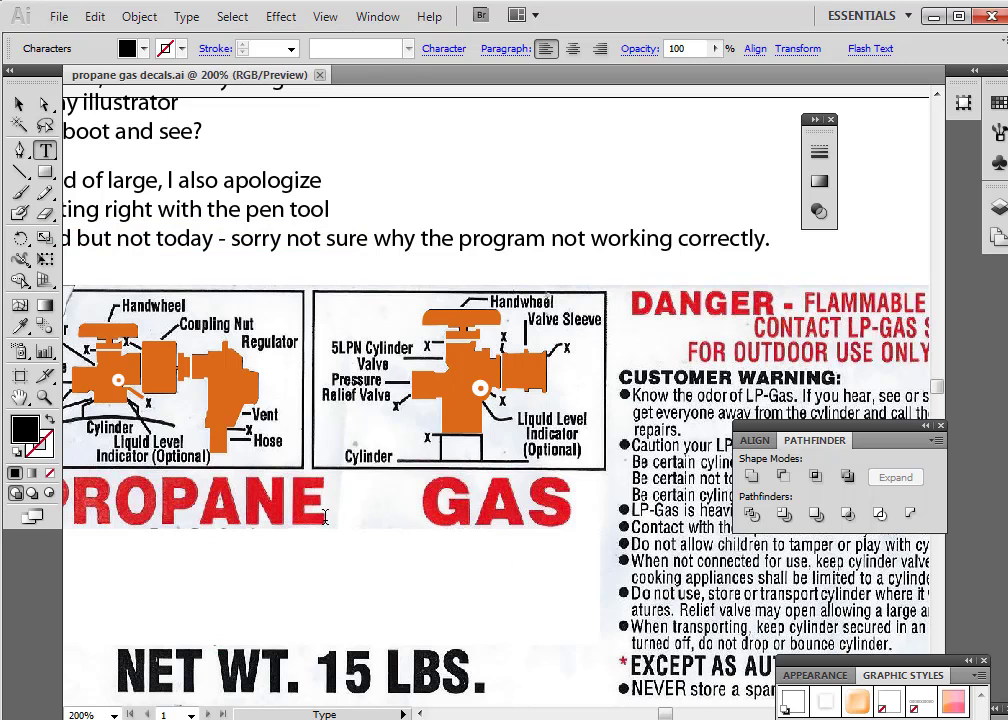
Start tracing the white flame in the FLAMMABLE diamond with the Pen tool, from the leftmost tip through the first notch and up the second tongue
left_click(44, 398)
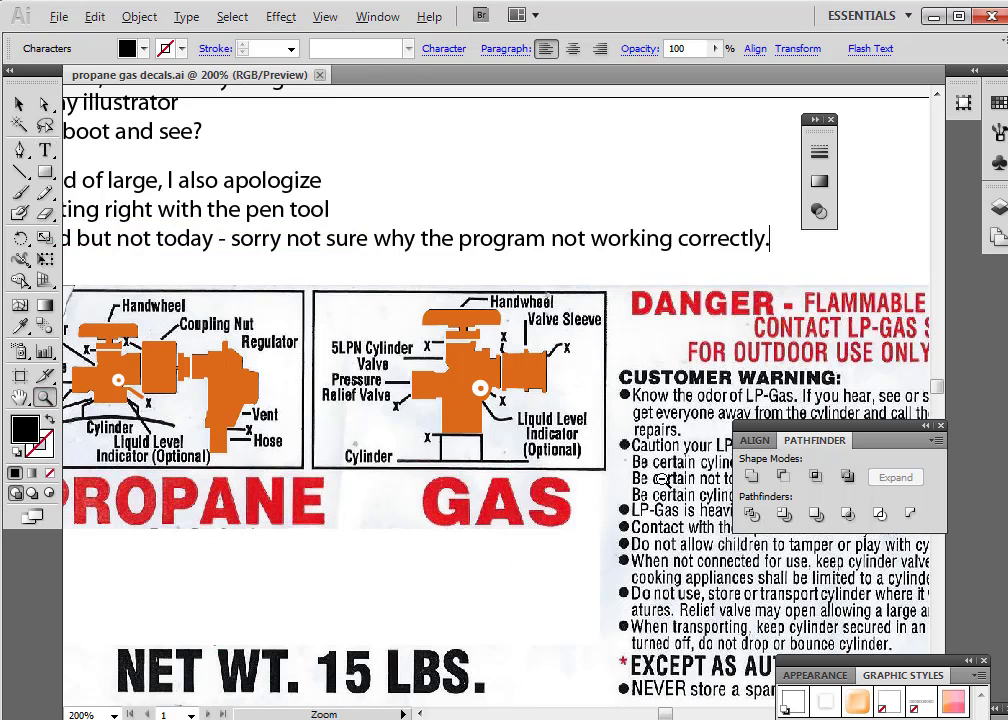
left_click(545, 379, "alt")
left_click(535, 366, "alt")
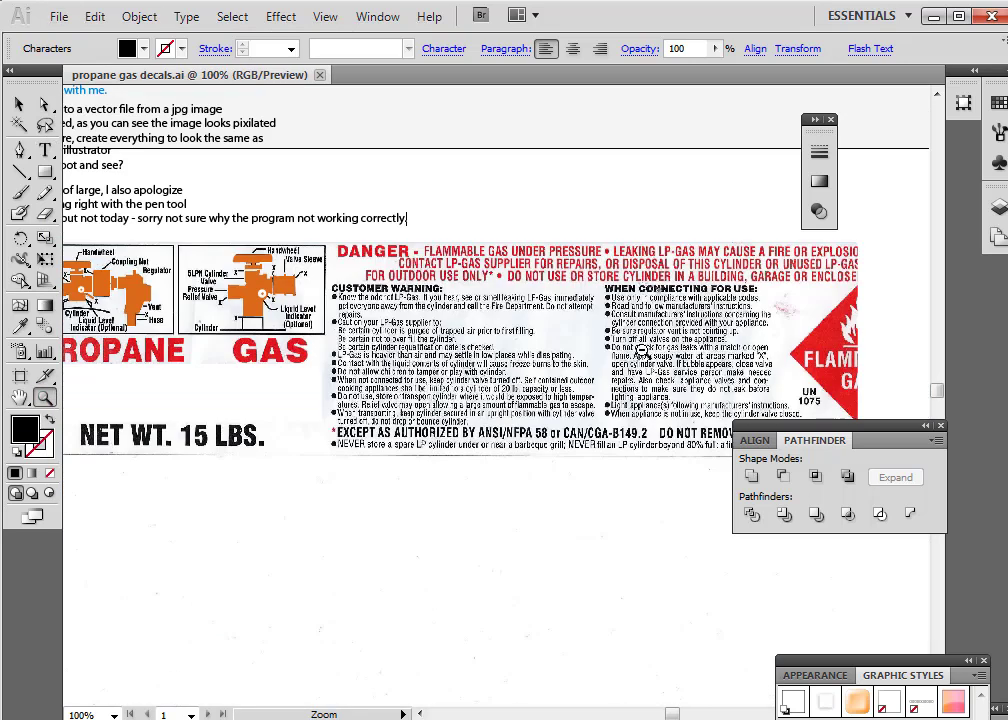
left_click(832, 341)
left_click(569, 358)
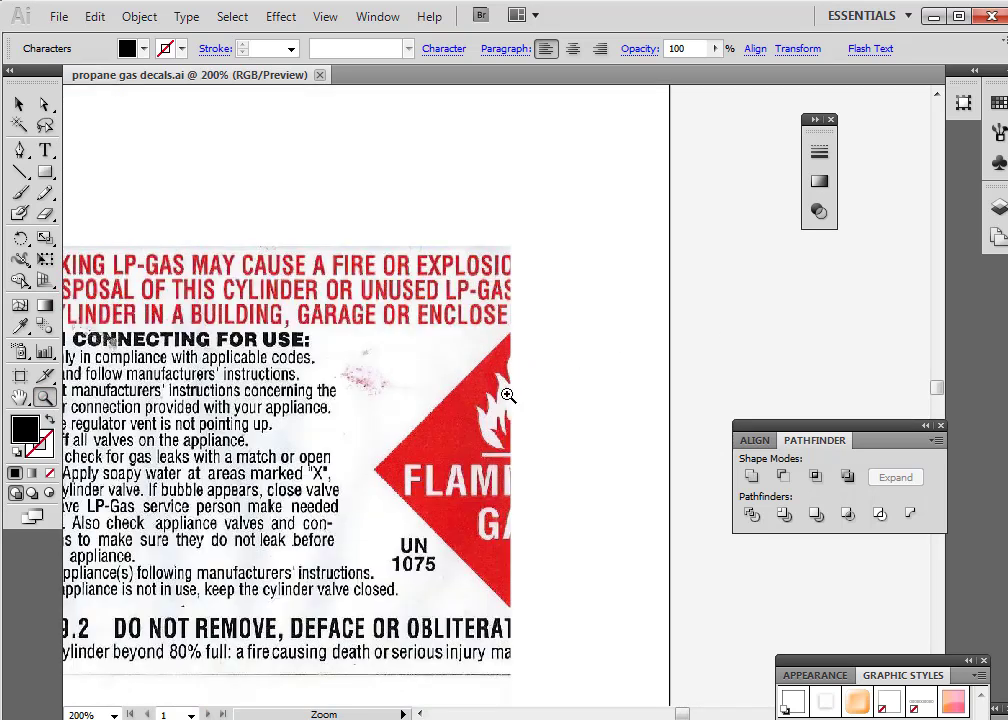
left_click(508, 396)
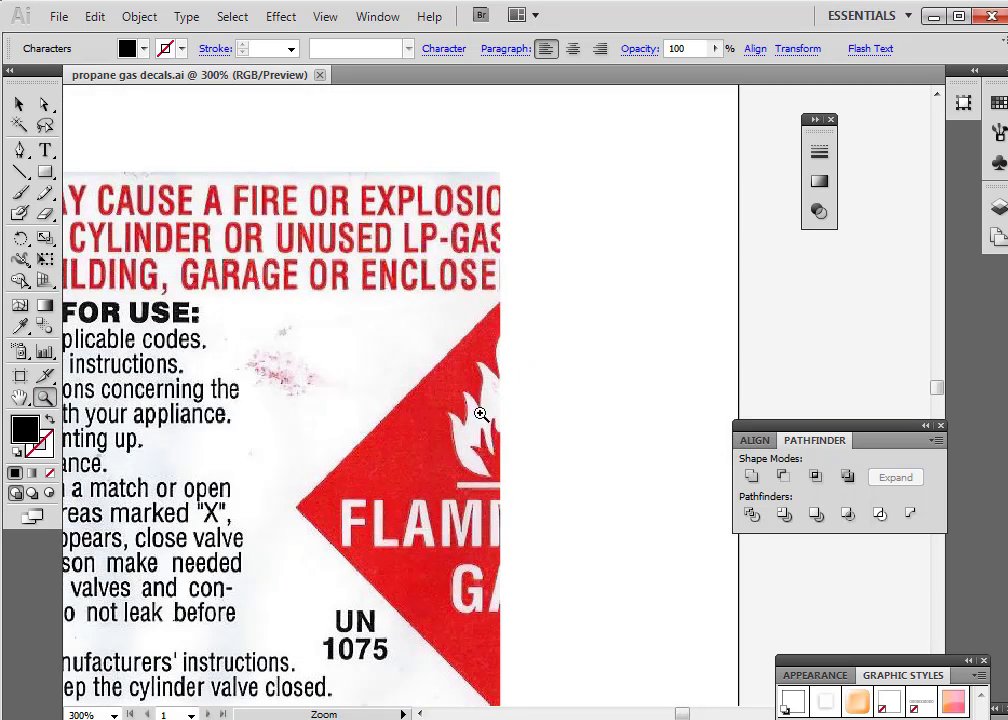
left_click(19, 104)
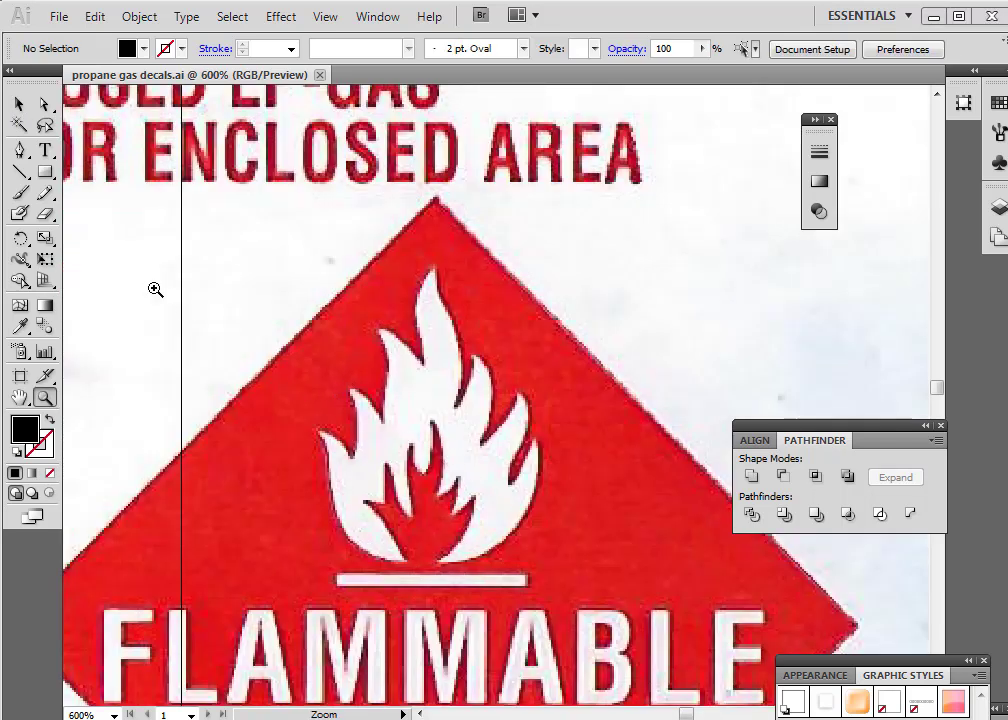
left_click(19, 150)
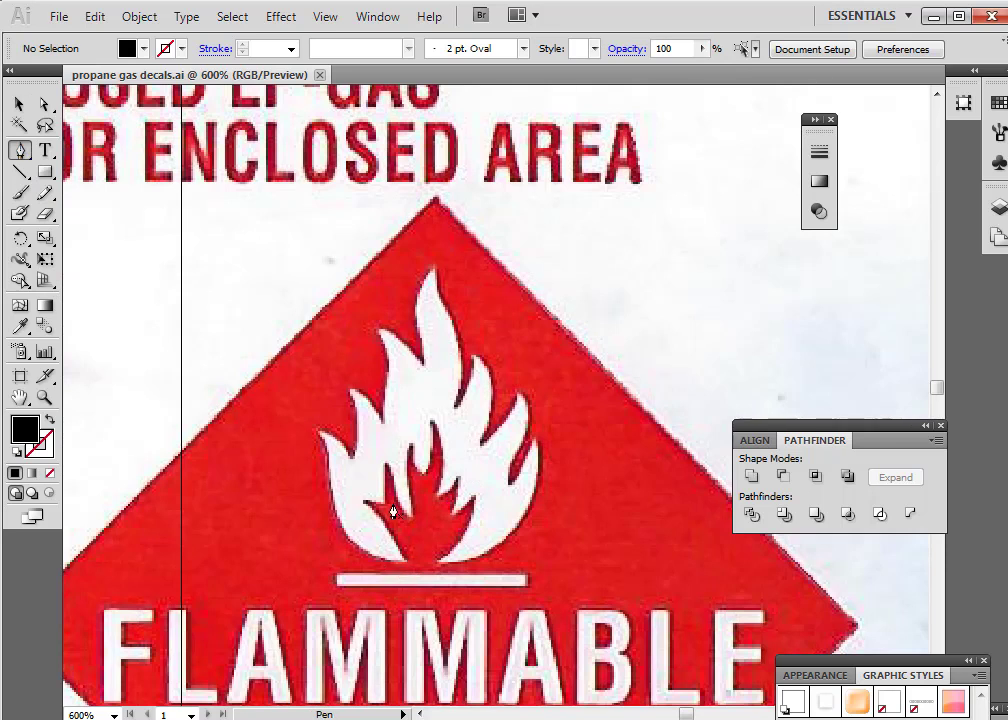
left_click_drag(316, 434, 352, 467)
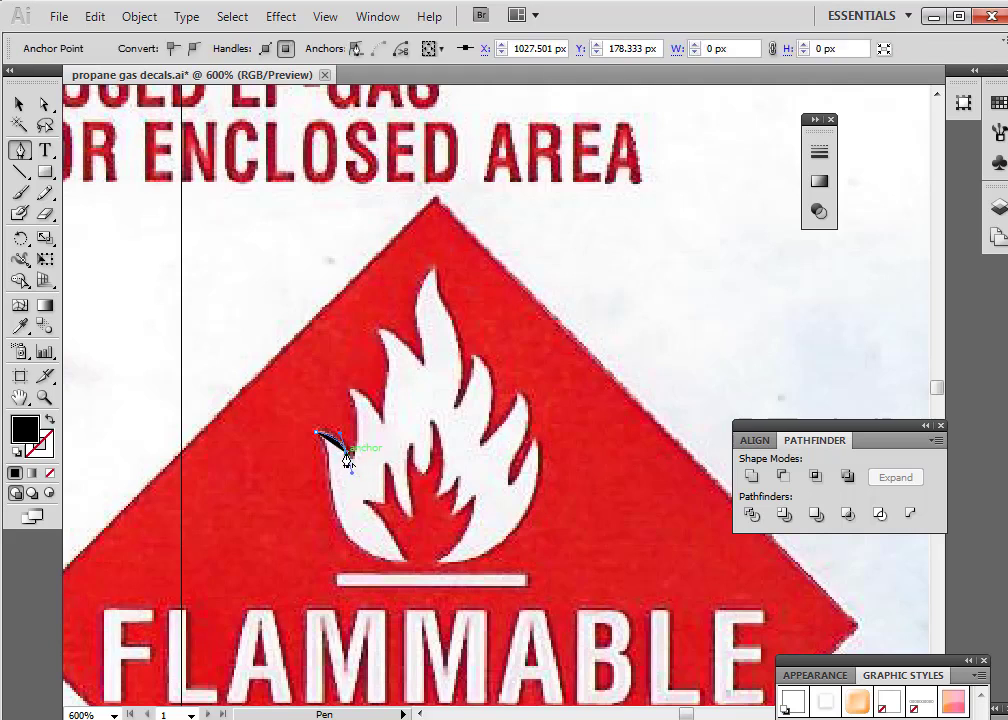
left_click_drag(348, 460, 352, 410)
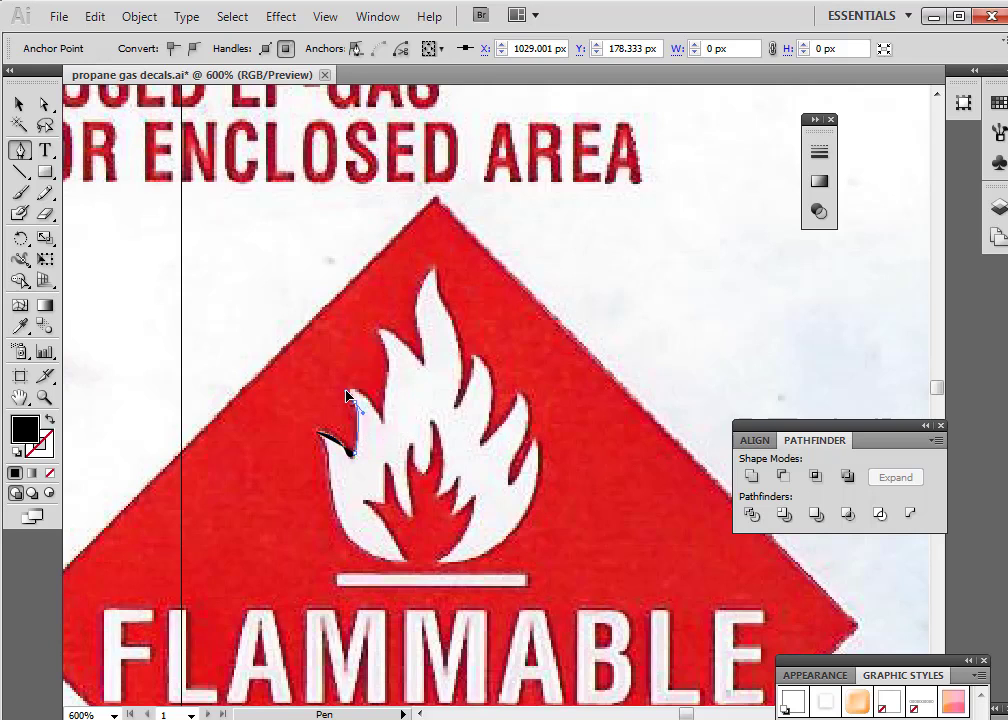
left_click_drag(348, 383, 349, 383)
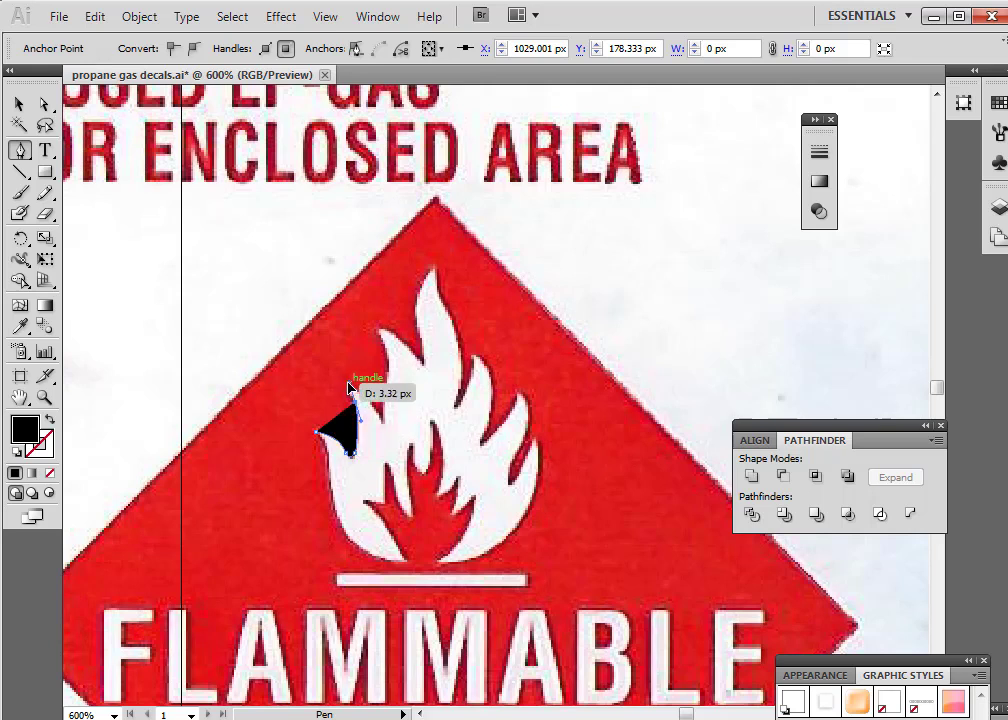
Continue the flame outline around the second tongue's tip, through the next notch and up the third tongue's left edge
left_click(45, 398)
left_click_drag(231, 307, 645, 545)
left_click(19, 150)
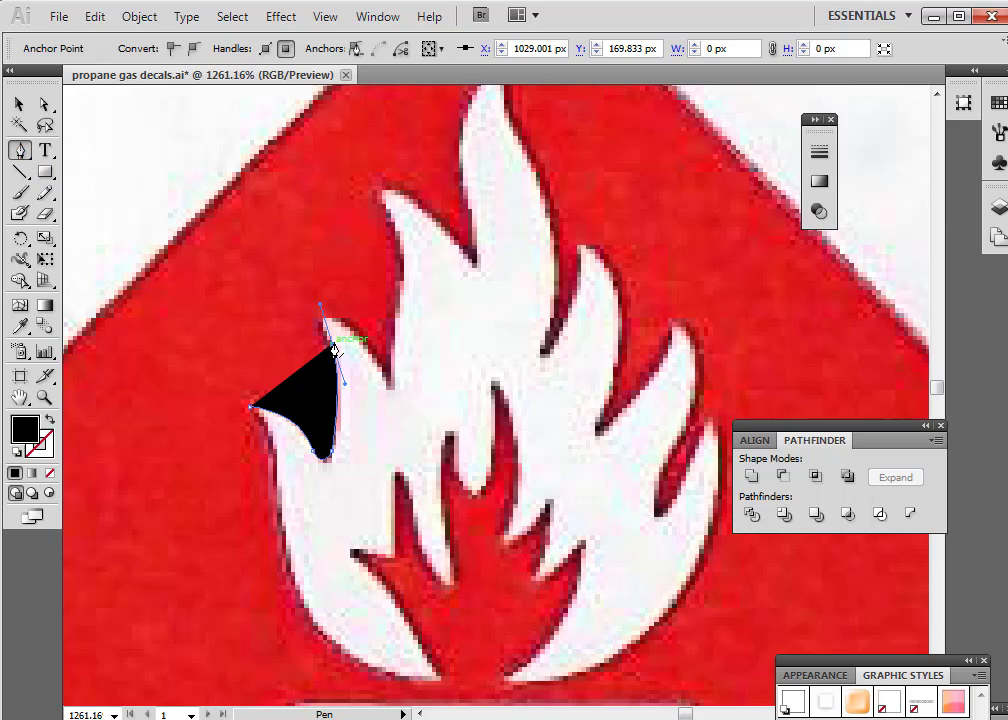
left_click_drag(333, 345, 386, 209)
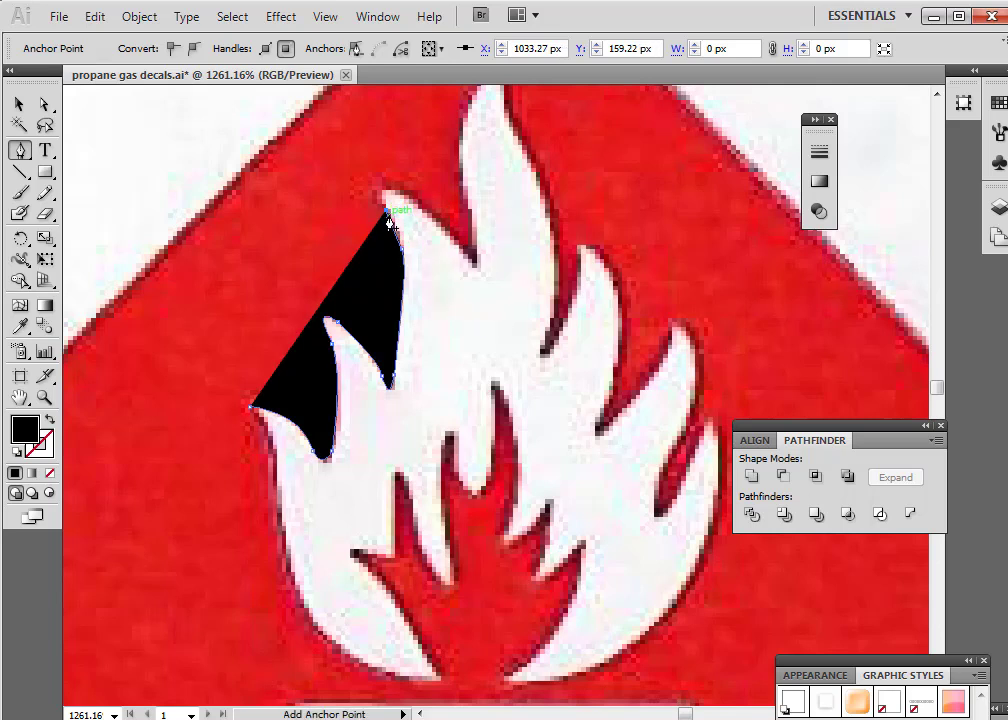
Undo the last Pen anchors along the third tongue's left edge, back to the notch below it
left_click(94, 16)
left_click(118, 40)
left_click(94, 16)
left_click(112, 38)
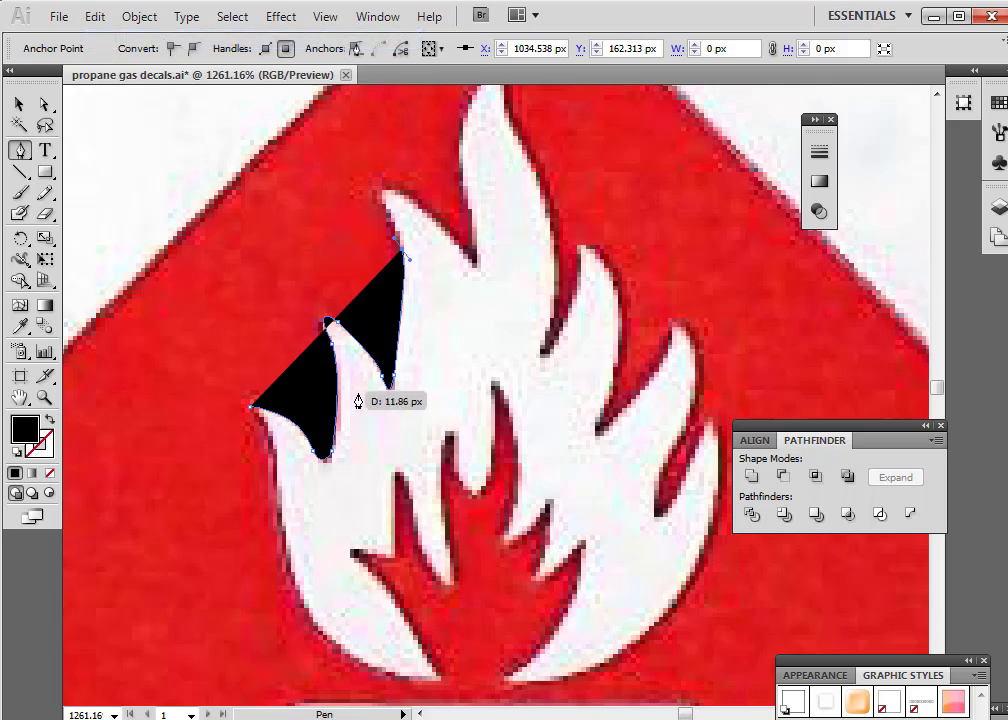
left_click(94, 16)
left_click(112, 39)
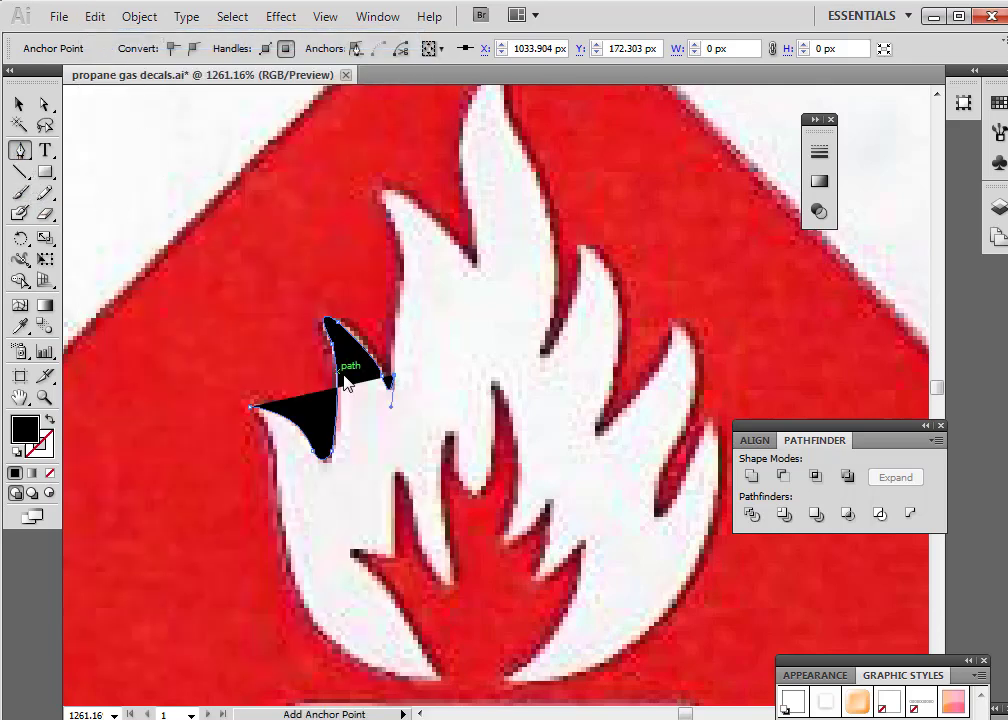
left_click(392, 385)
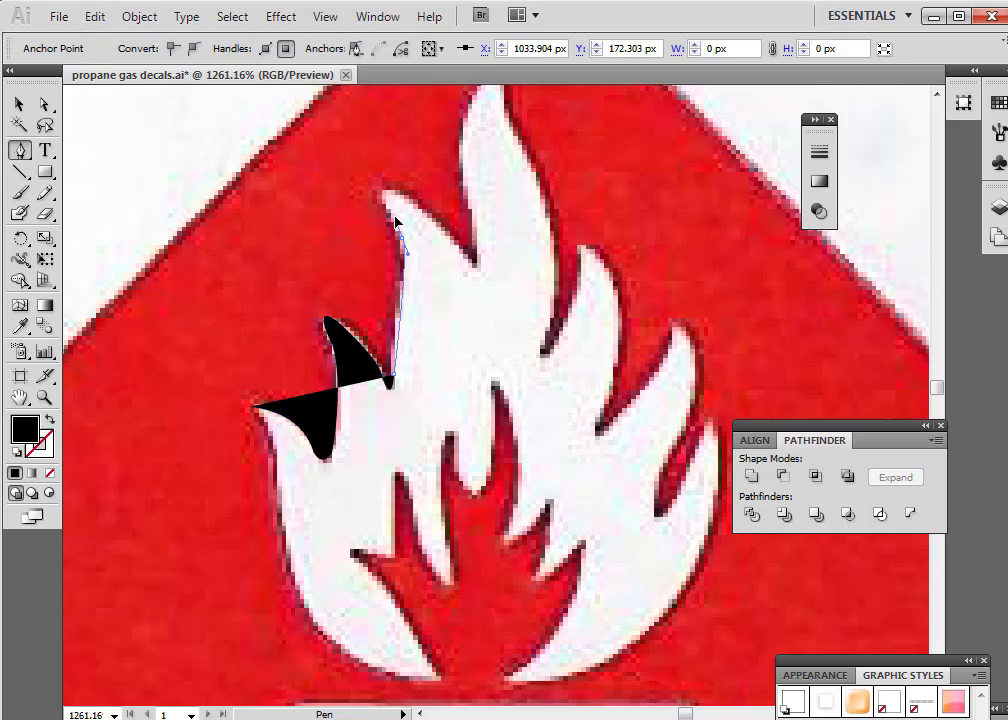
left_click(393, 208)
mouse_move(392, 205)
left_mouse_down()
mouse_move(392, 191)
mouse_move(412, 206)
mouse_move(400, 198)
left_mouse_up()
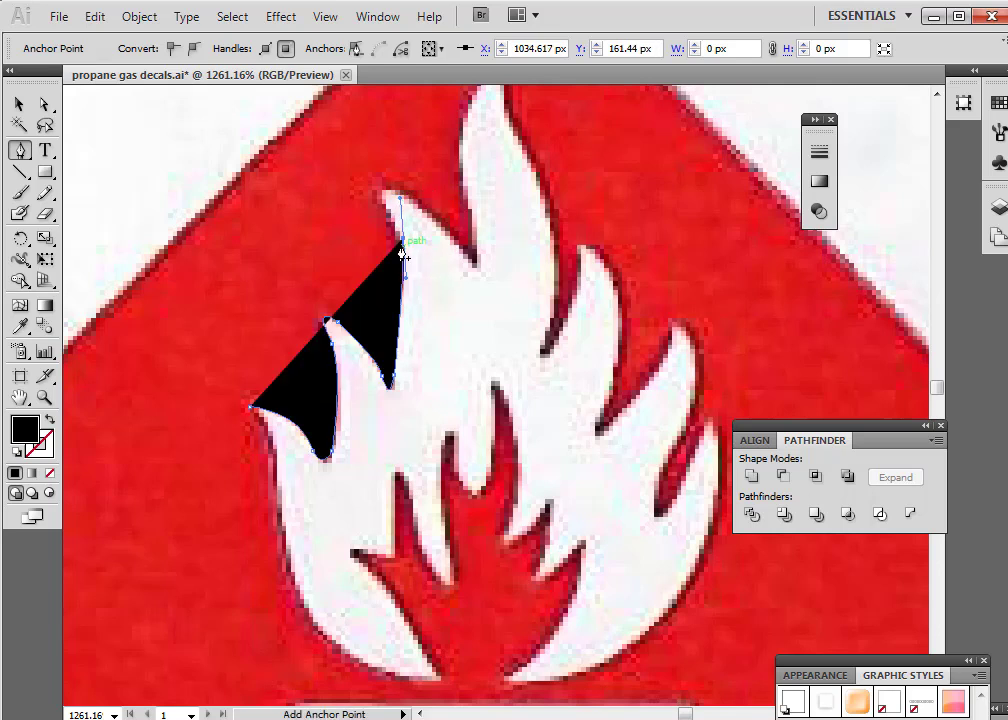
left_click(95, 17)
left_click(125, 38)
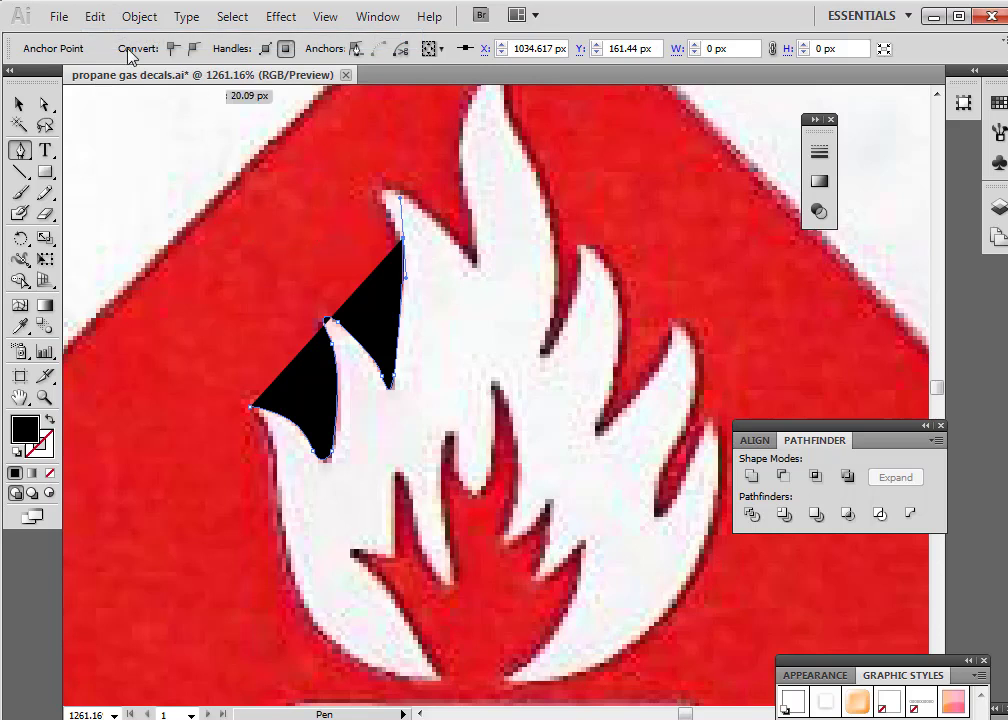
left_click(95, 17)
left_click(120, 38)
Retrace the third tongue's left edge, round its tip, and curve the outline down into the notch beside the tallest tongue
left_click_drag(306, 355, 404, 278)
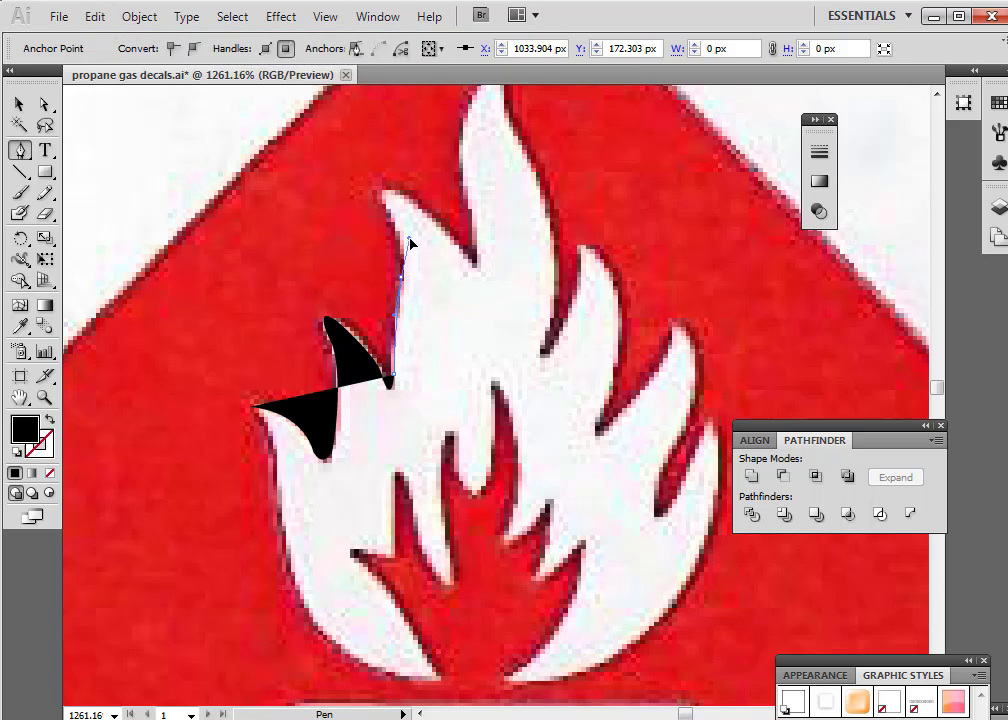
left_click_drag(400, 282, 468, 254)
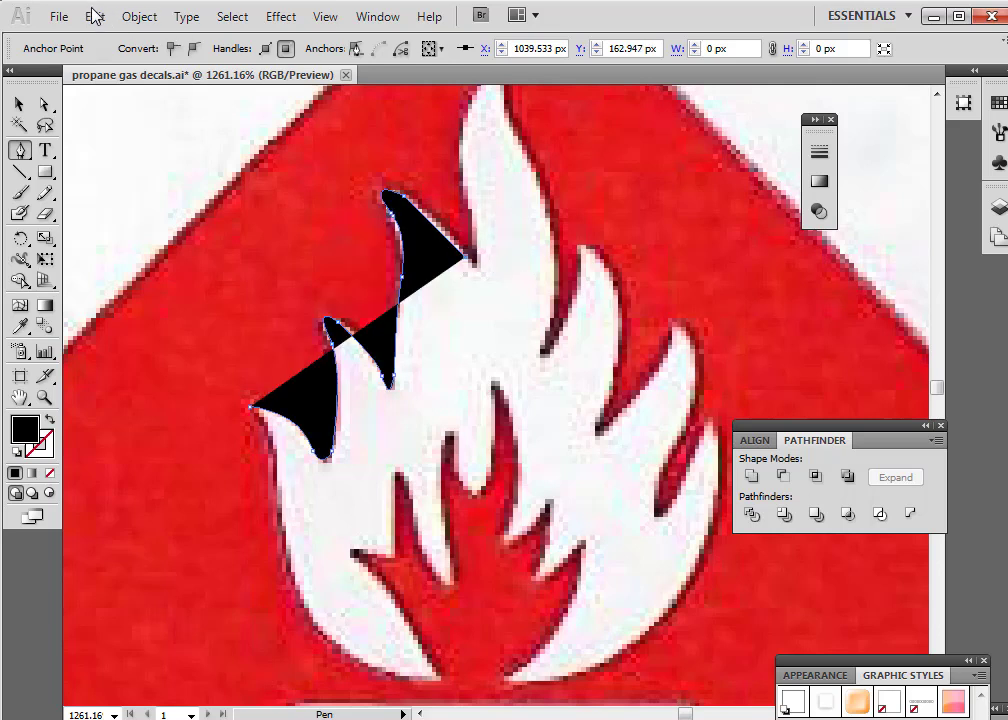
left_click(94, 17)
left_click(120, 38)
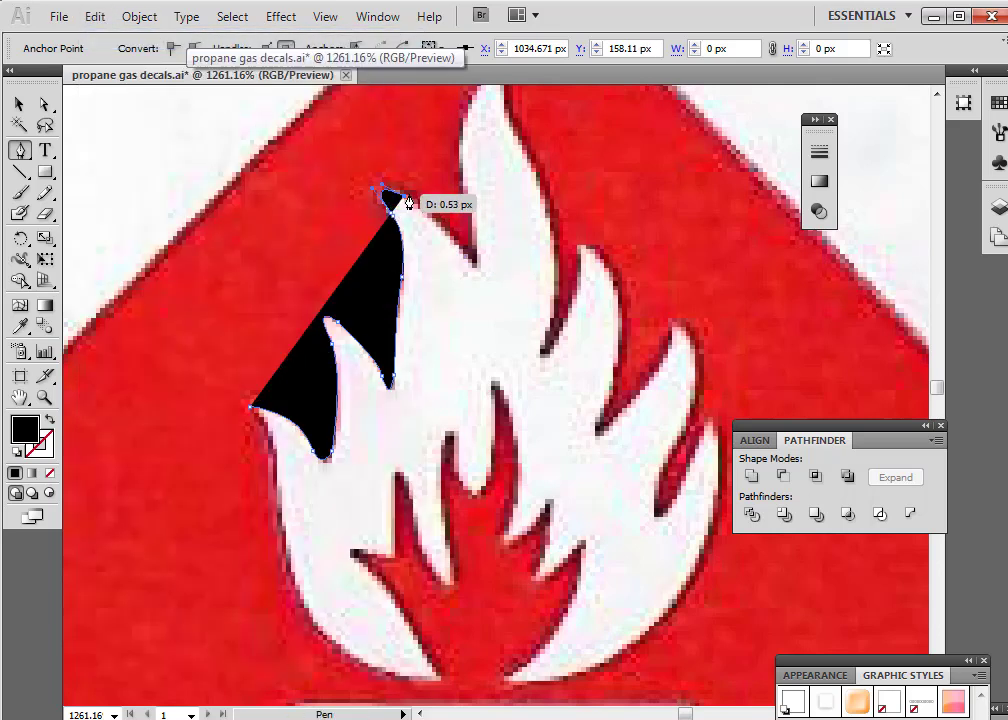
left_click_drag(403, 205, 474, 280)
left_click_drag(462, 260, 474, 219)
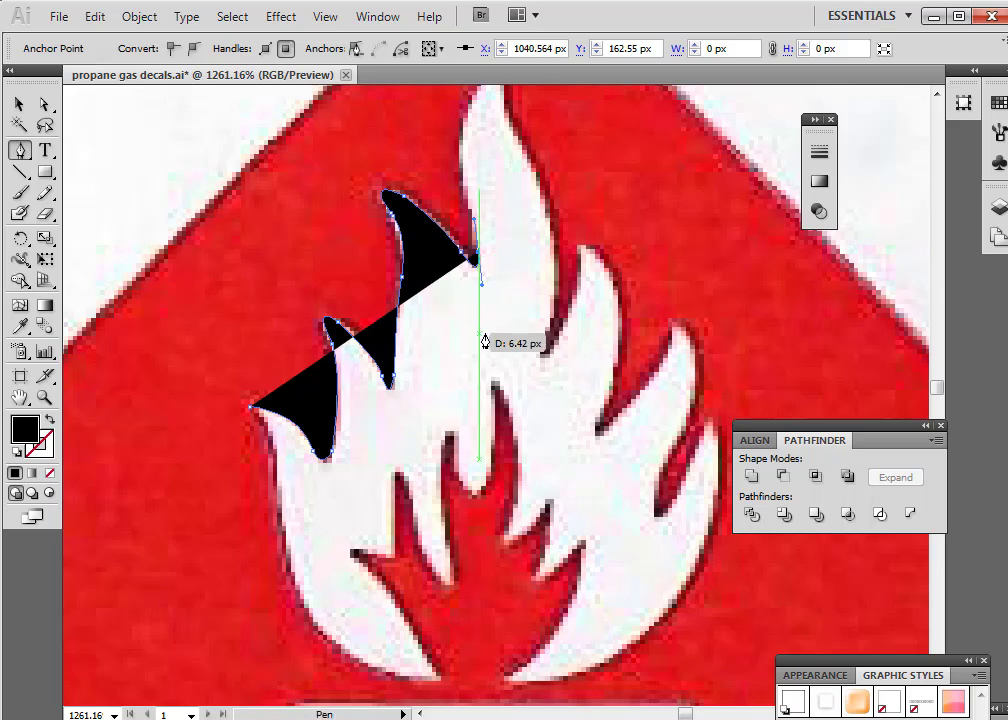
Trace the tallest tongue's left edge from the notch up to its pointed tip
scroll(500, 400, "up", 2)
scroll(504, 420, "up", 1)
left_click_drag(504, 420, 462, 226)
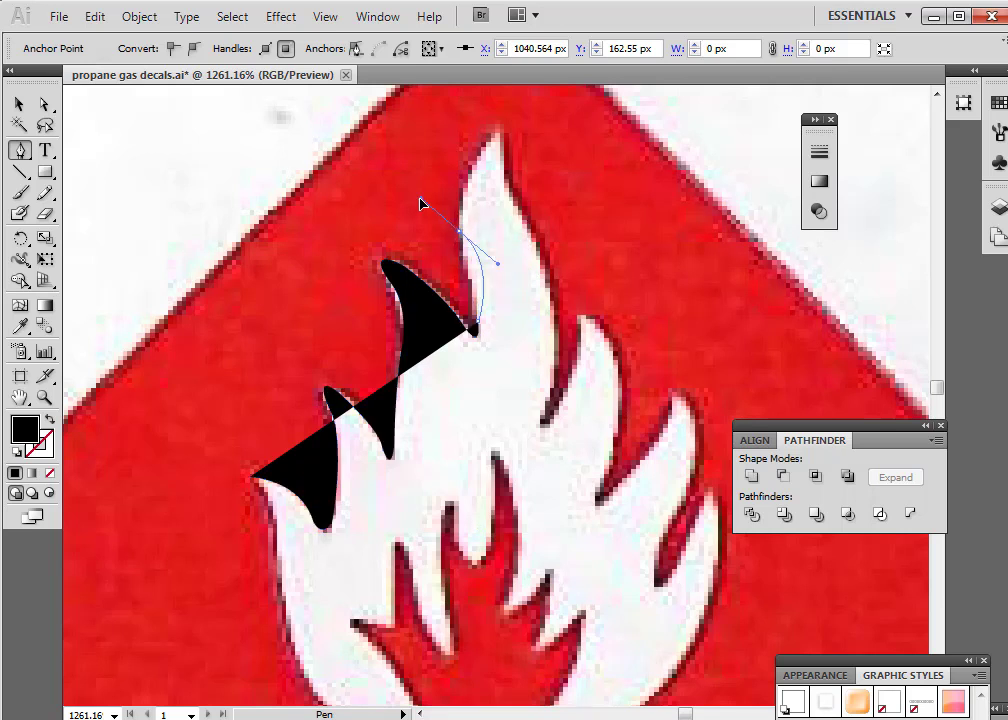
left_click_drag(449, 182, 450, 185)
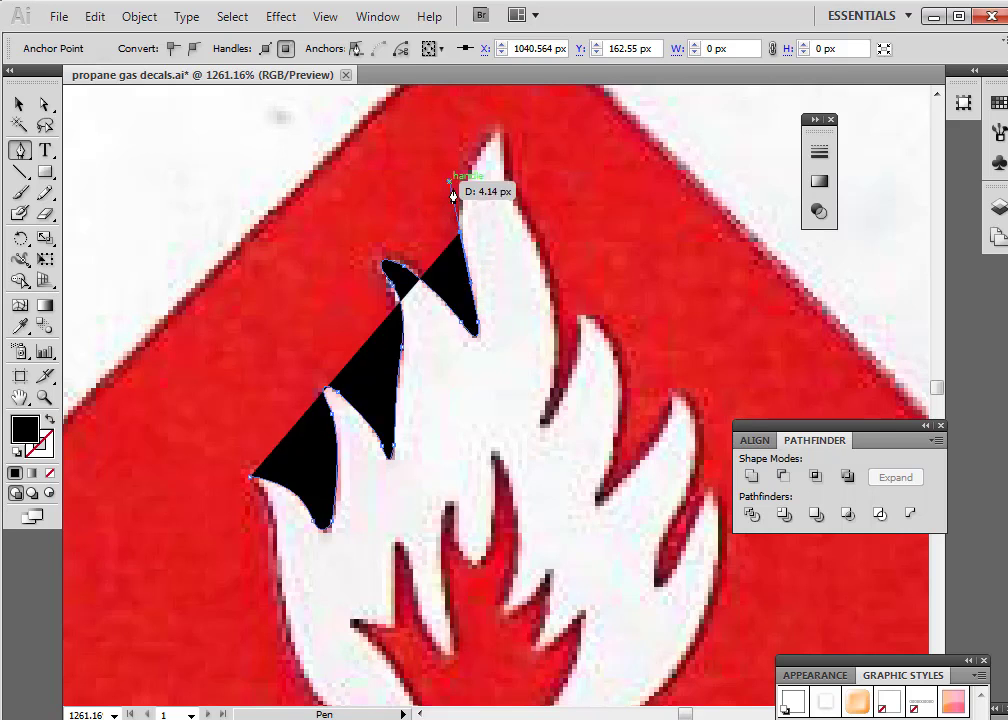
left_click_drag(460, 233, 478, 158)
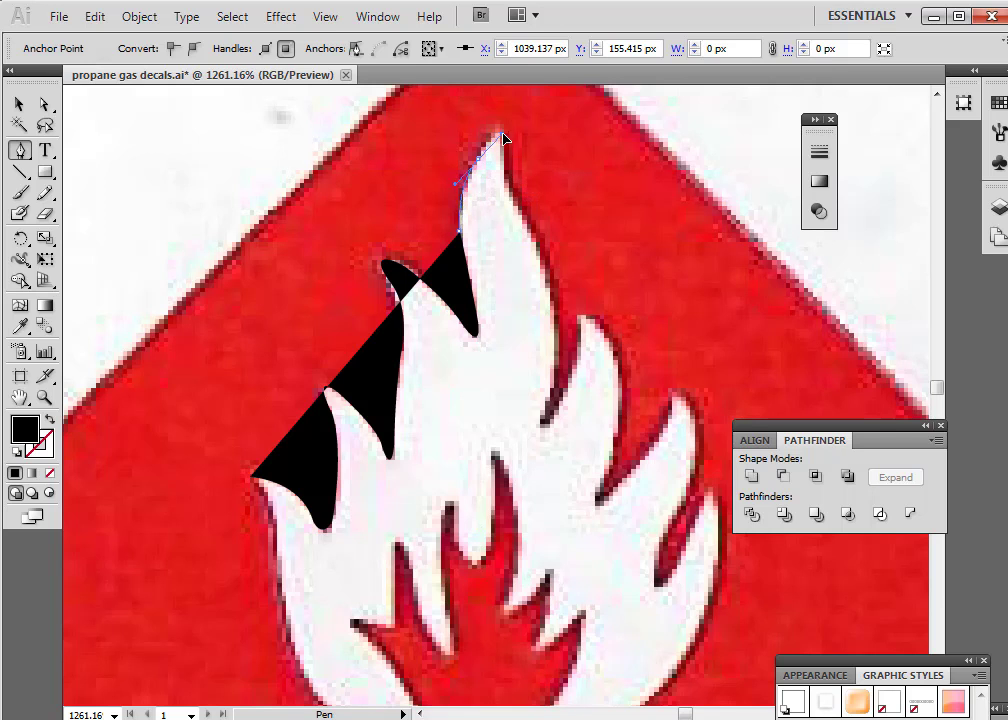
left_click_drag(501, 125, 480, 163)
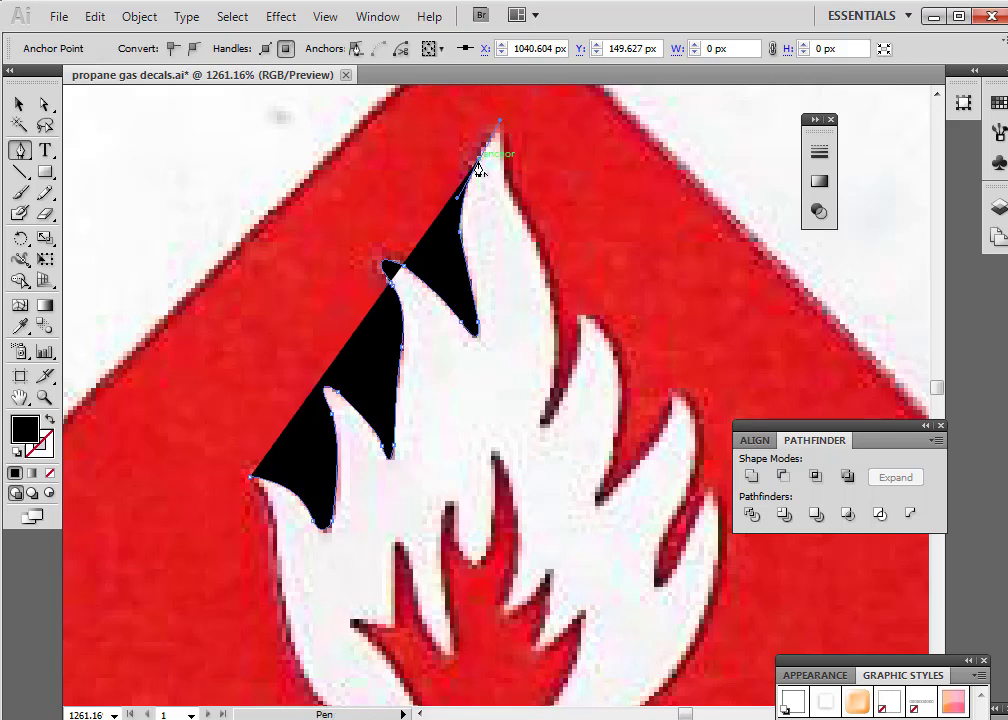
left_click_drag(479, 163, 501, 149)
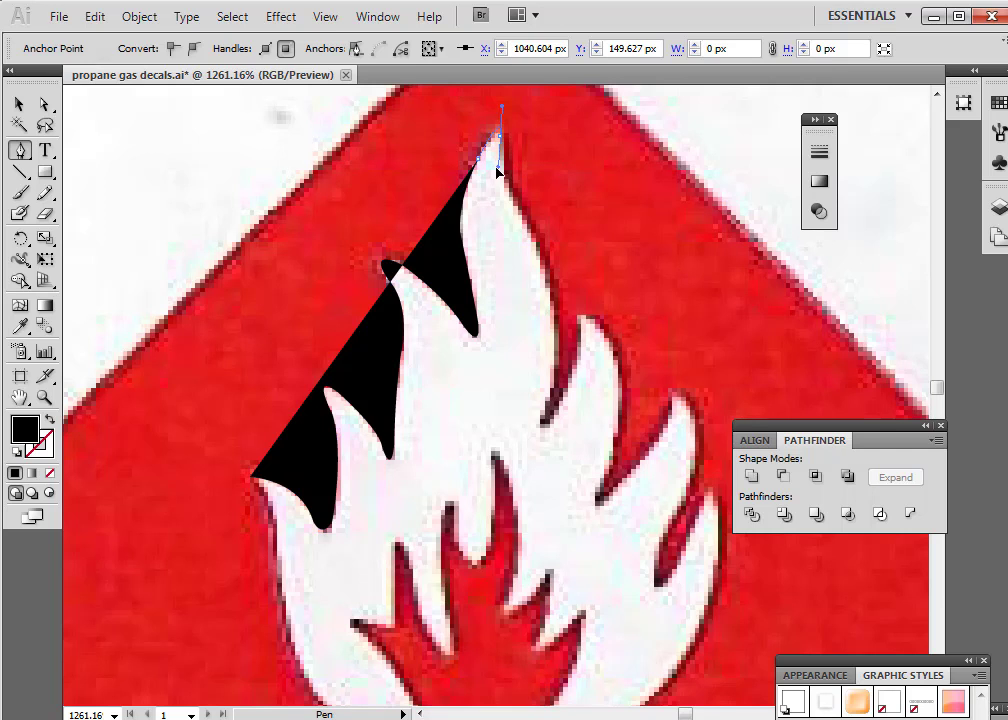
Trace the tallest tongue's right edge down to beside the next tongue, try the curve into the notch, and undo that curve
left_click_drag(499, 146, 572, 405)
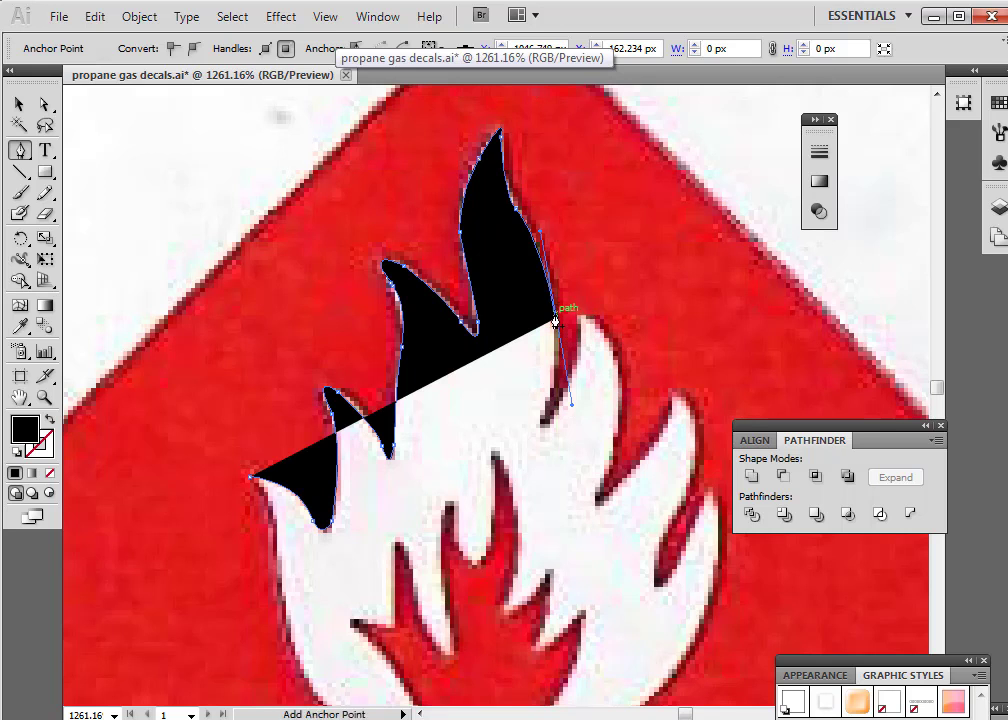
left_click_drag(556, 323, 538, 440)
left_click(95, 17)
left_click(139, 39)
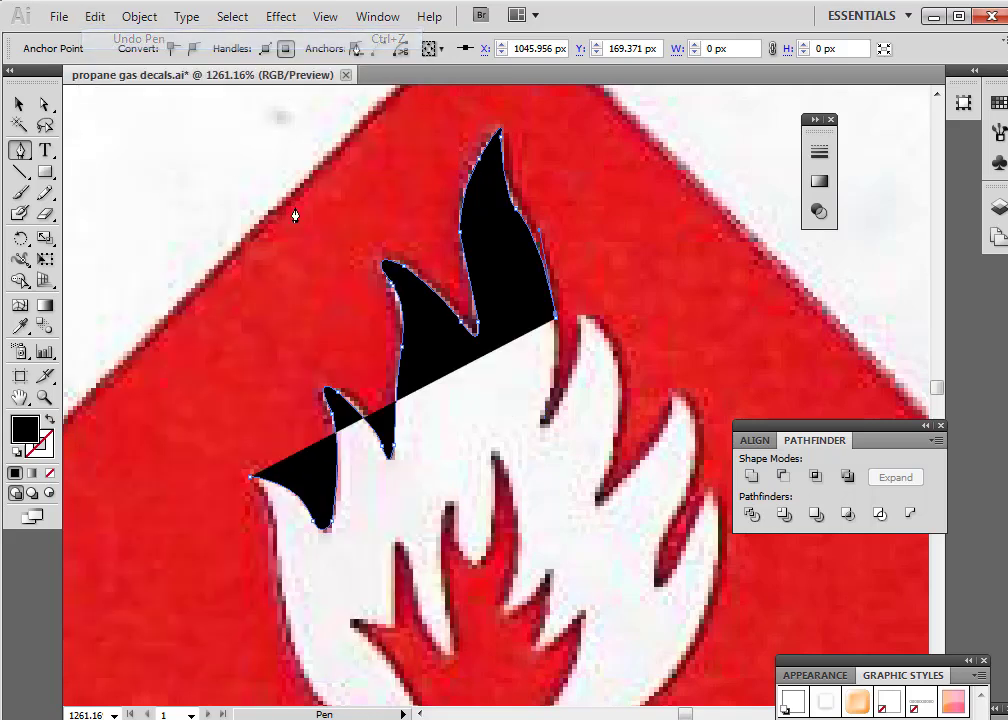
Curve the outline through the notch beside the tallest tongue and up the next tongue's left edge to near its tip
left_click_drag(556, 322, 546, 410)
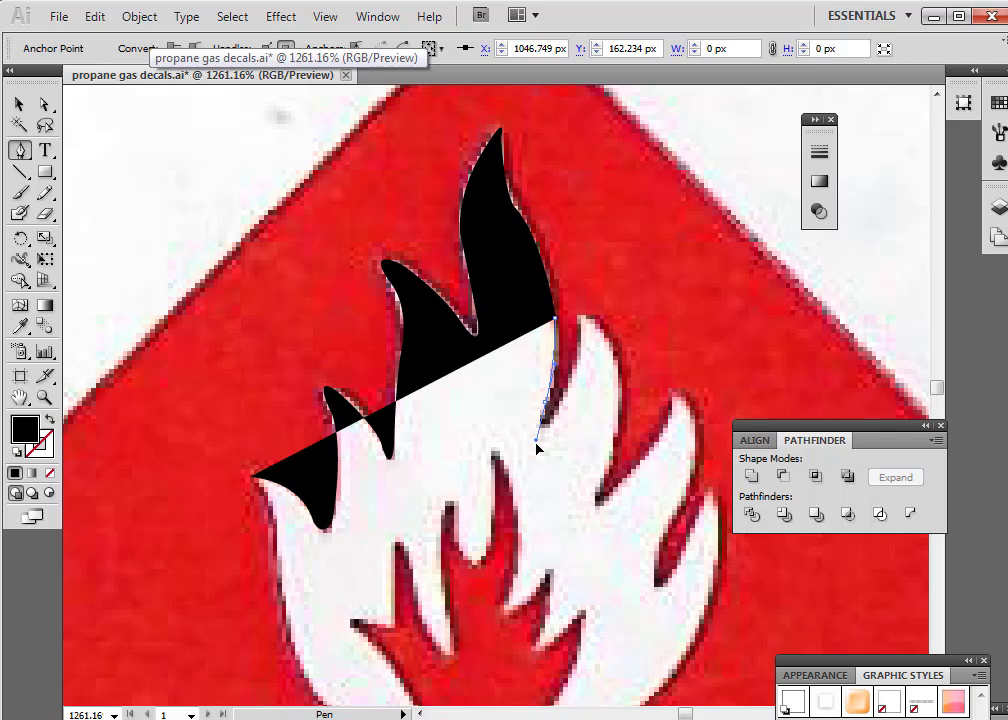
left_click_drag(535, 442, 585, 330)
left_click(562, 422, "ctrl")
left_click(584, 314)
left_click(578, 353)
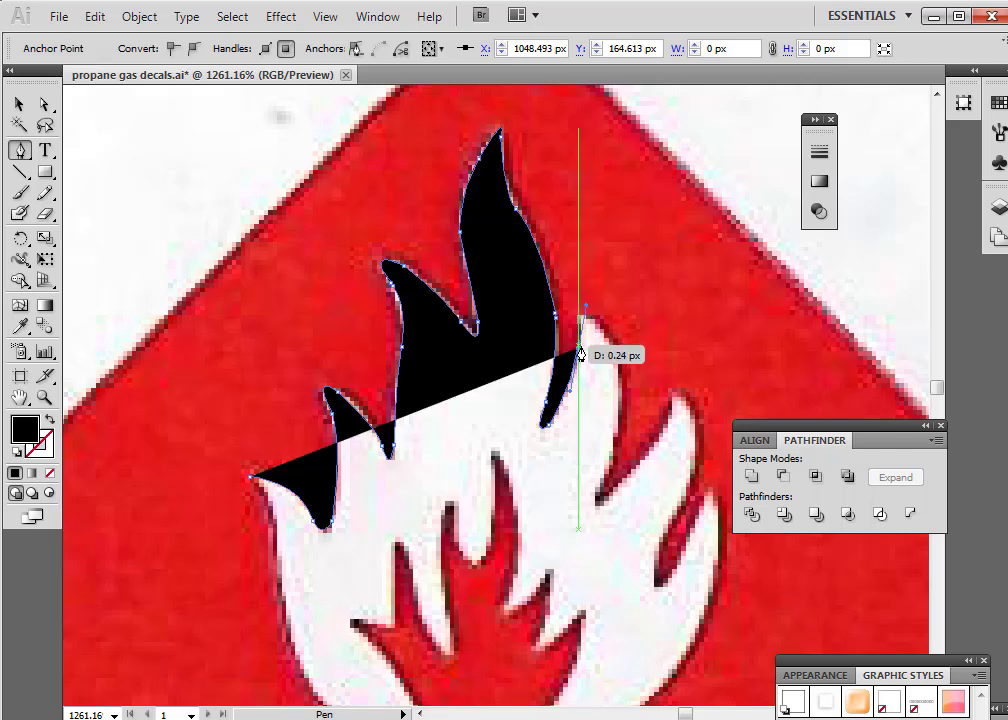
left_click_drag(578, 355, 580, 333)
left_click(581, 323, "ctrl")
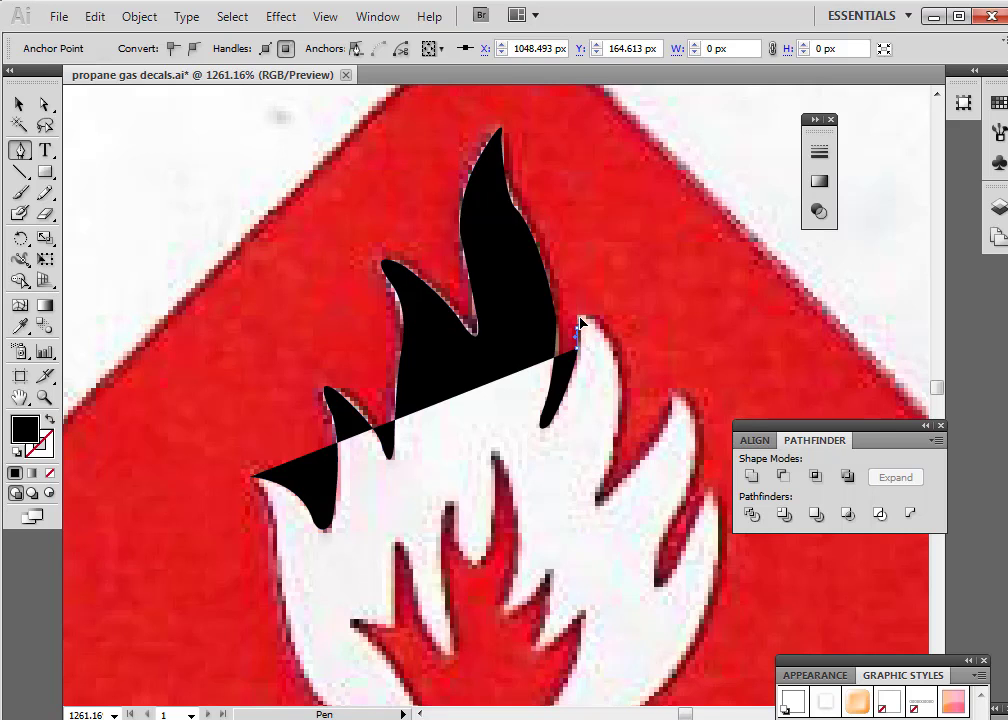
left_click(577, 318, "ctrl")
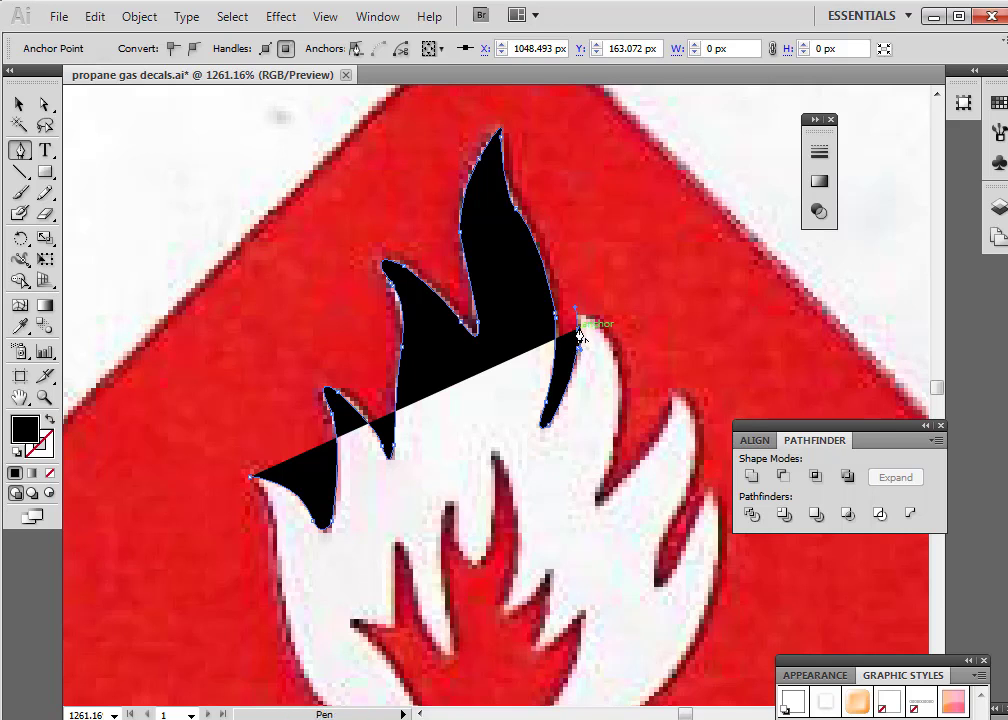
Round the tip of the tongue right of the tallest one and trace its right edge down into the next notch
left_click_drag(579, 334, 592, 327)
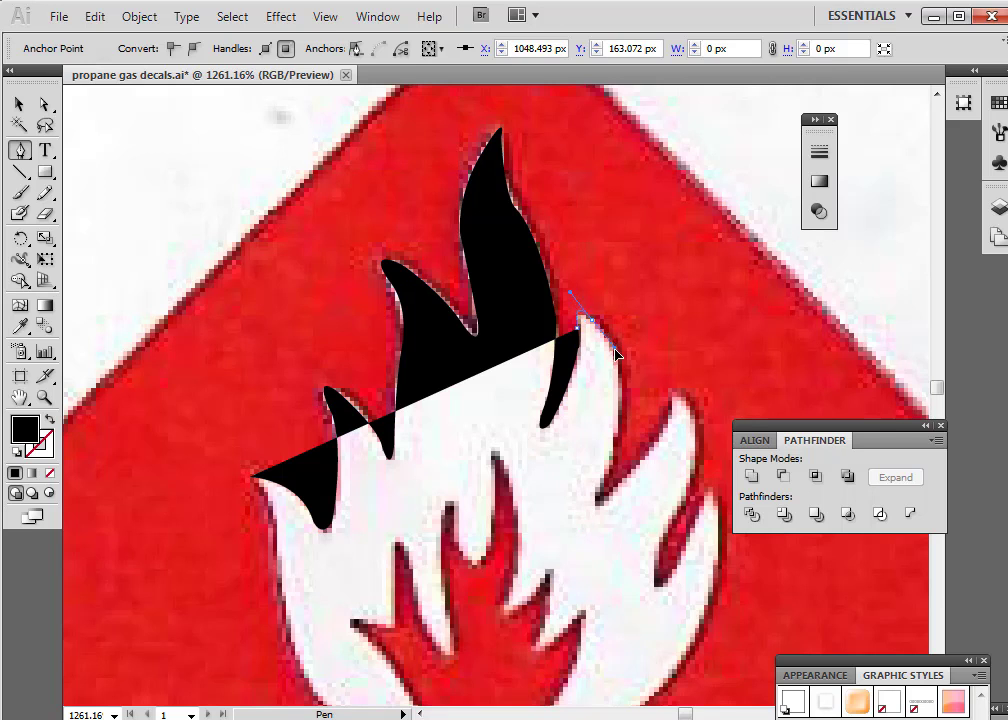
mouse_move(614, 359)
left_mouse_down()
mouse_move(611, 371)
mouse_move(622, 368)
left_mouse_up()
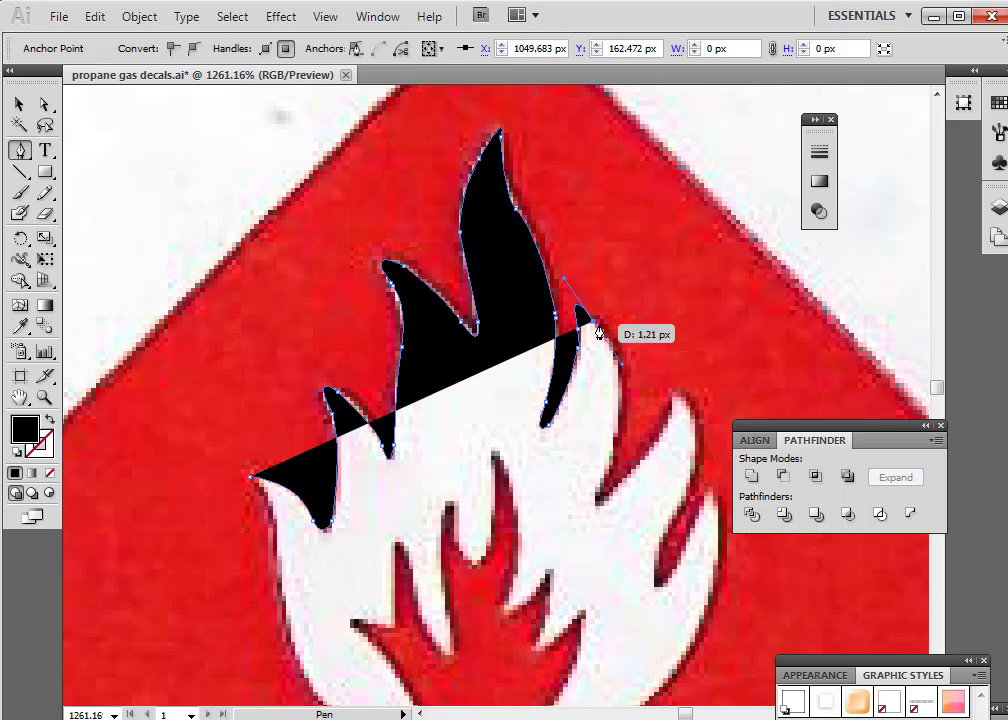
left_click_drag(593, 328, 605, 512)
left_click_drag(618, 436, 603, 502)
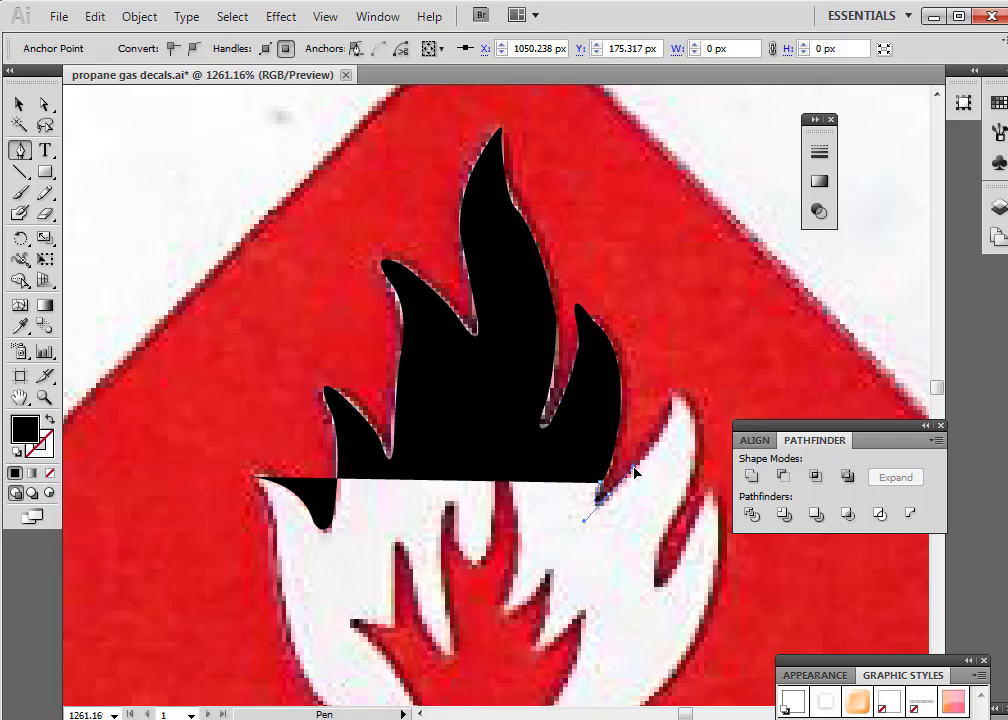
Trace up the second-to-last tongue's left edge, round its tip, and follow its right edge down to the narrow red gap
left_click_drag(600, 495, 697, 420)
left_click(672, 402)
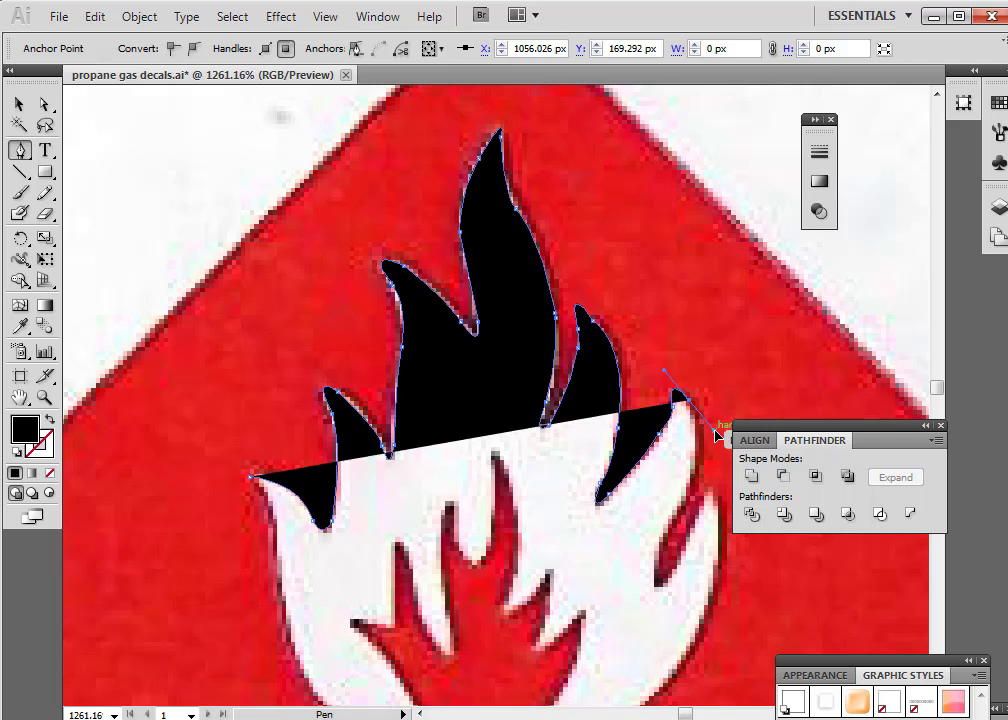
left_click_drag(687, 406, 680, 509)
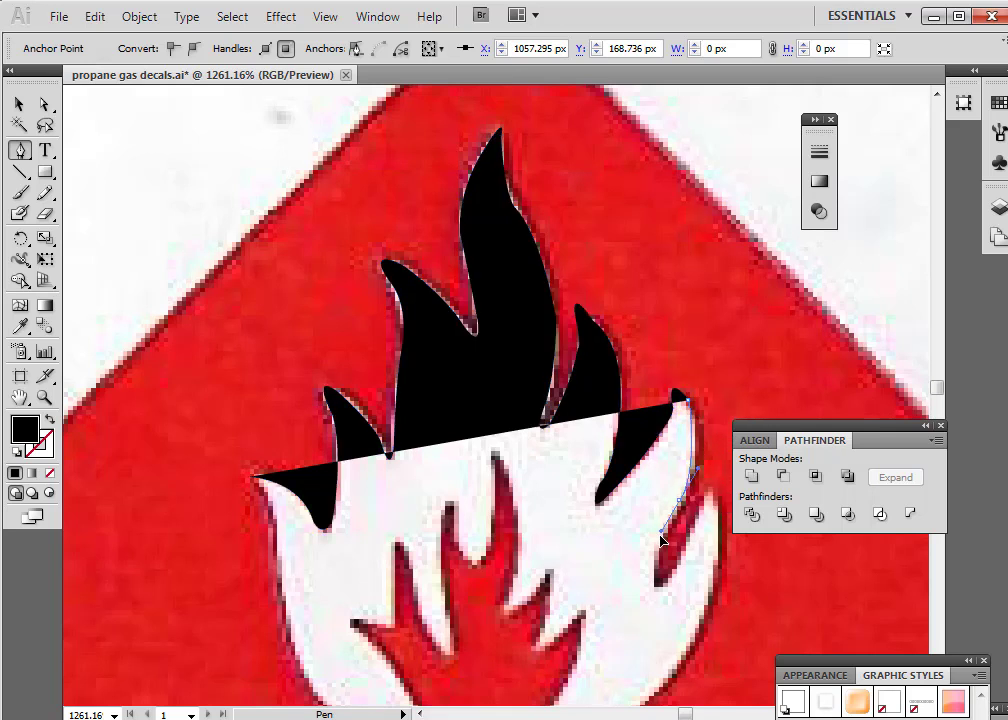
Curve the outline through the narrow red gap, up the rightmost tongue's left edge, and round its tip
left_click_drag(651, 549, 709, 474)
left_click(697, 517)
left_click_drag(717, 512, 728, 535)
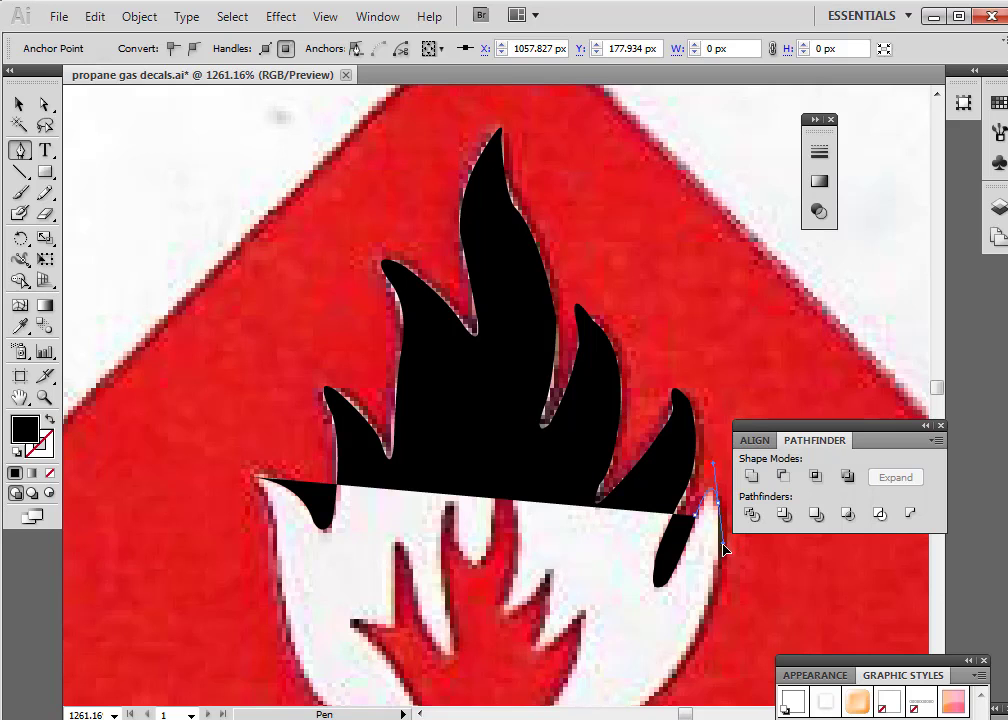
left_click_drag(724, 549, 720, 587)
Trace the flame's right outer edge down and around to the bottom point beside the inner red flame
scroll(664, 640, "down", 3)
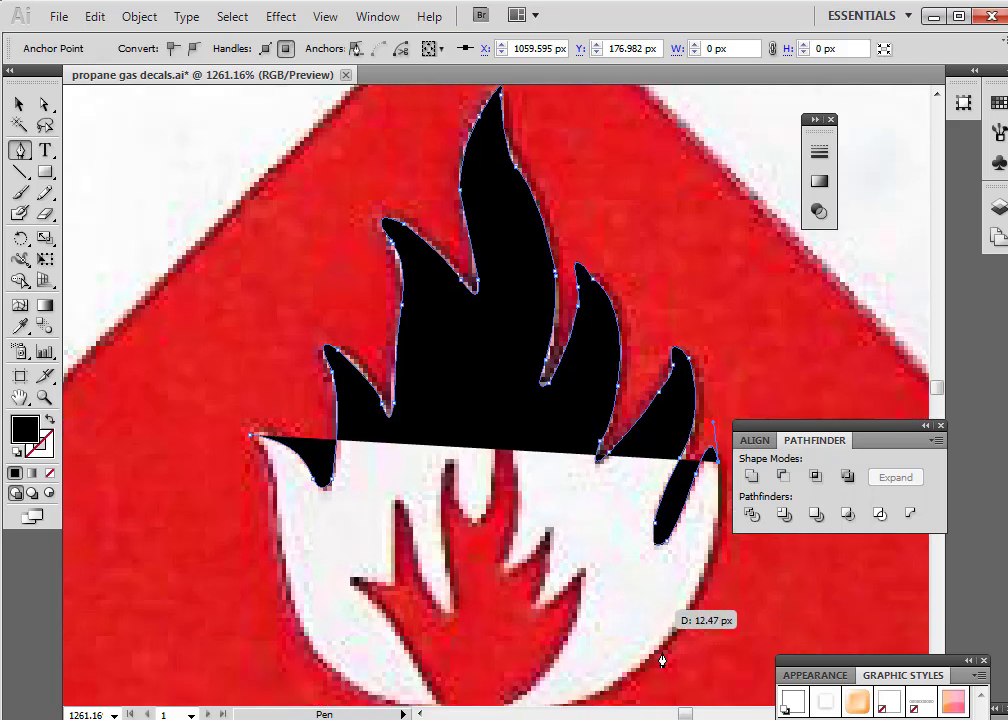
left_click_drag(720, 446, 574, 675)
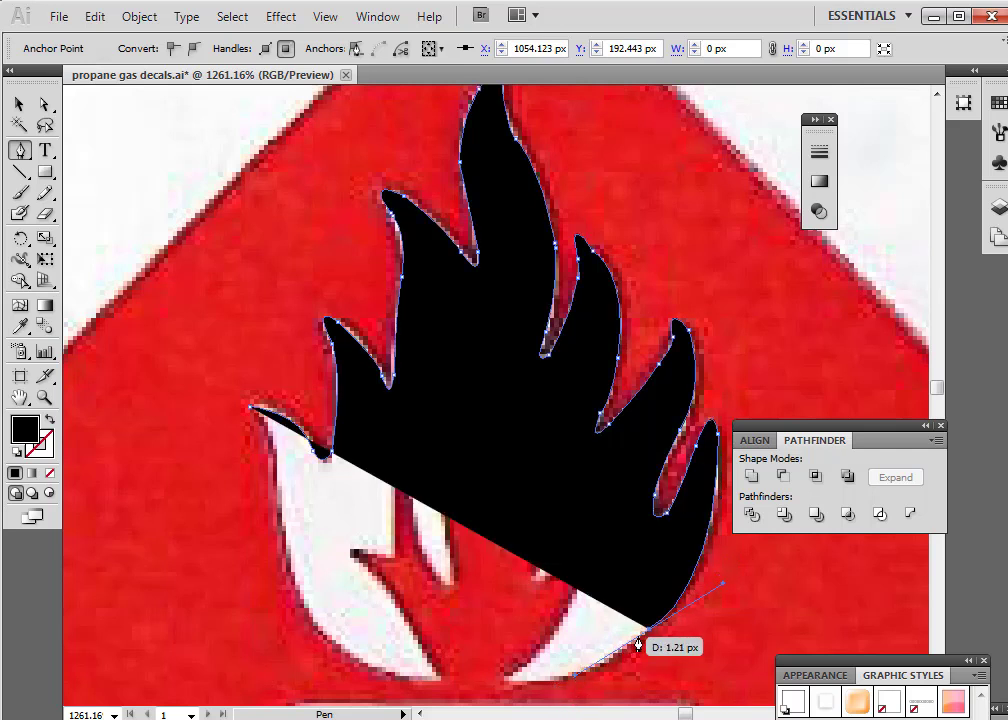
left_click_drag(648, 637, 437, 659)
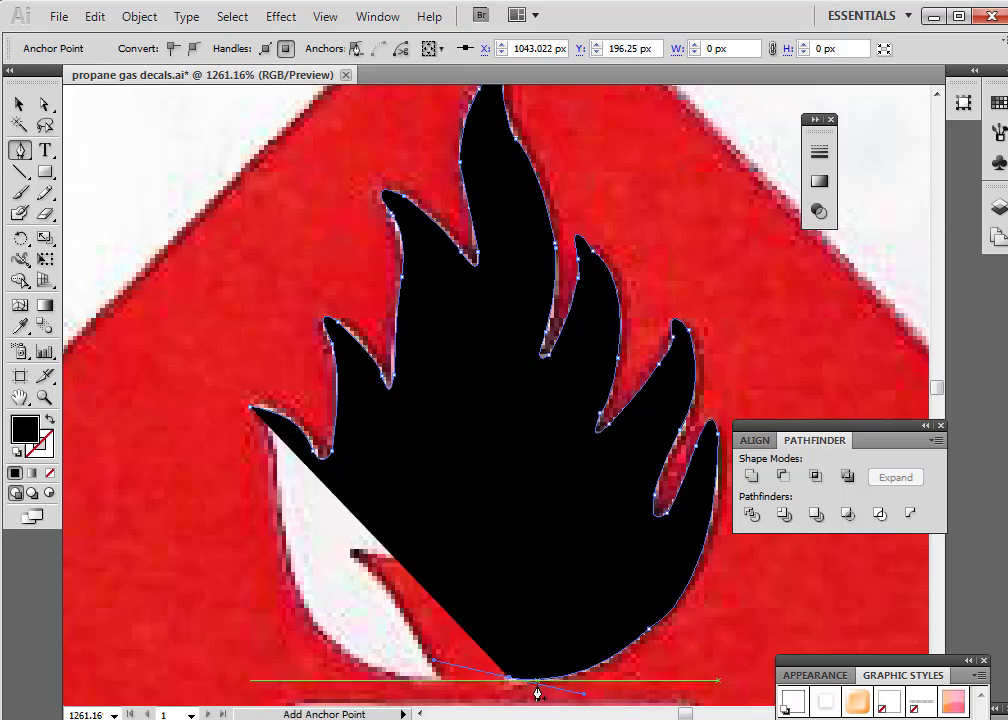
Remove the path's fill and trace the inner red flame's right edge from the bottom point up to its lowest right spike's tip
left_click(51, 474)
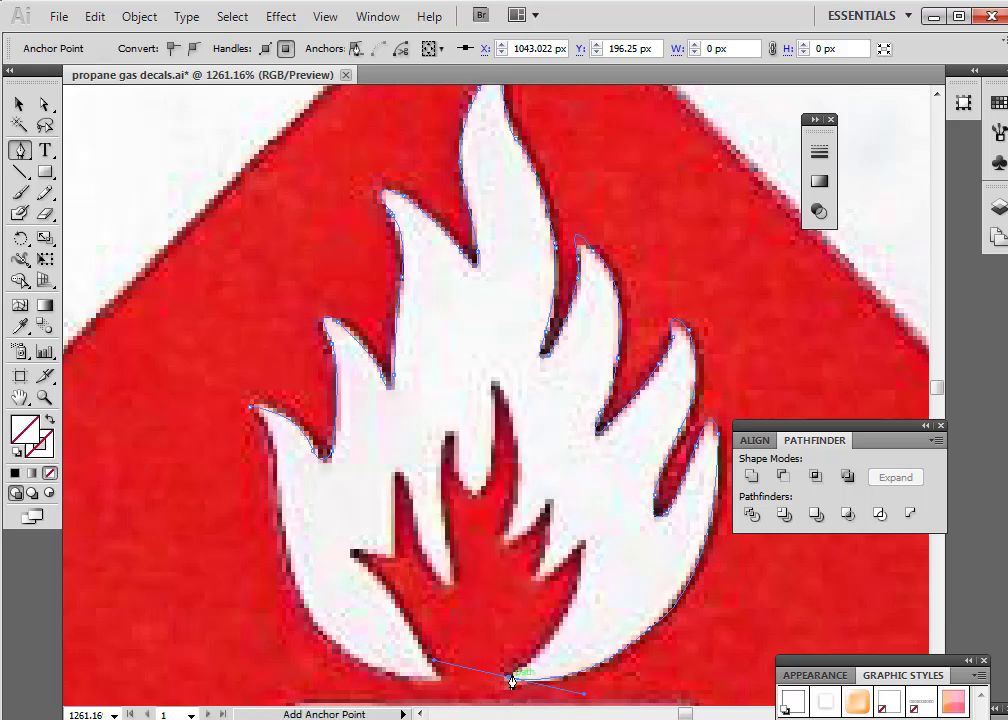
left_click_drag(509, 679, 546, 626)
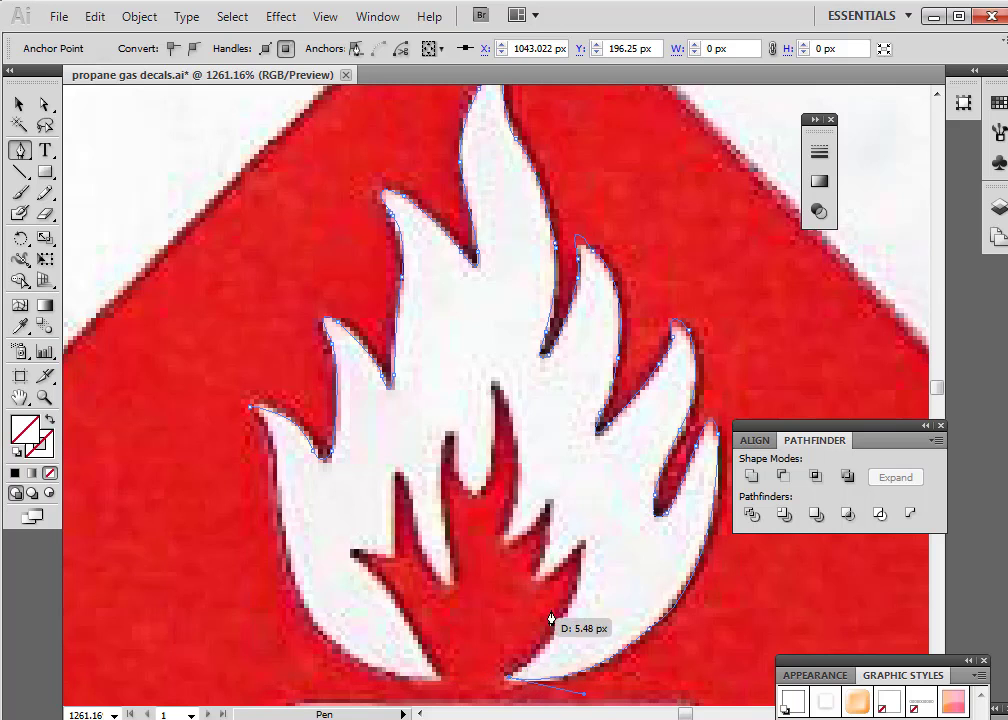
left_click_drag(577, 581, 603, 506)
left_click(578, 581)
left_click_drag(582, 560, 586, 540)
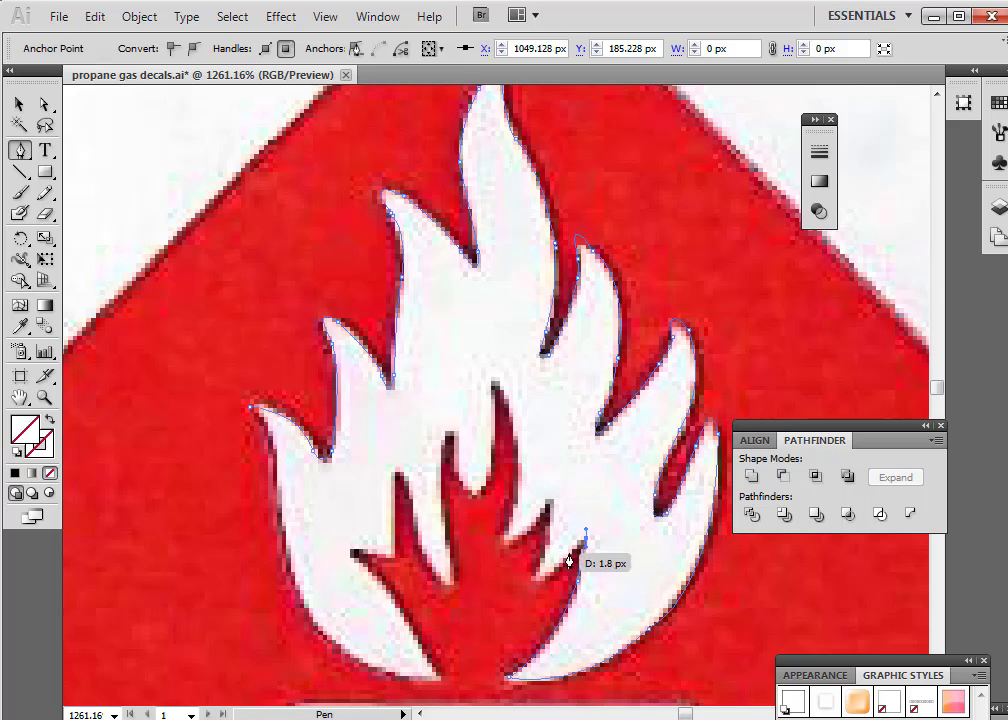
Round the tip of the inner flame's lowest right spike and trace its left edge down into the notch
left_click(44, 397)
left_click_drag(421, 493, 786, 679)
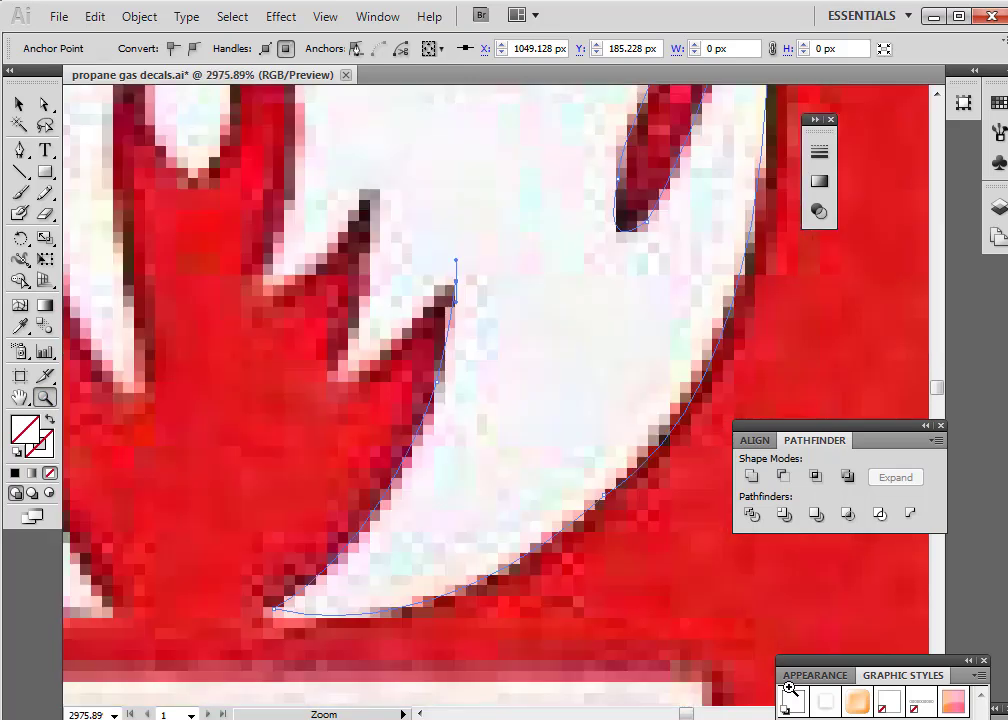
left_click(19, 150)
left_click_drag(456, 290, 415, 310)
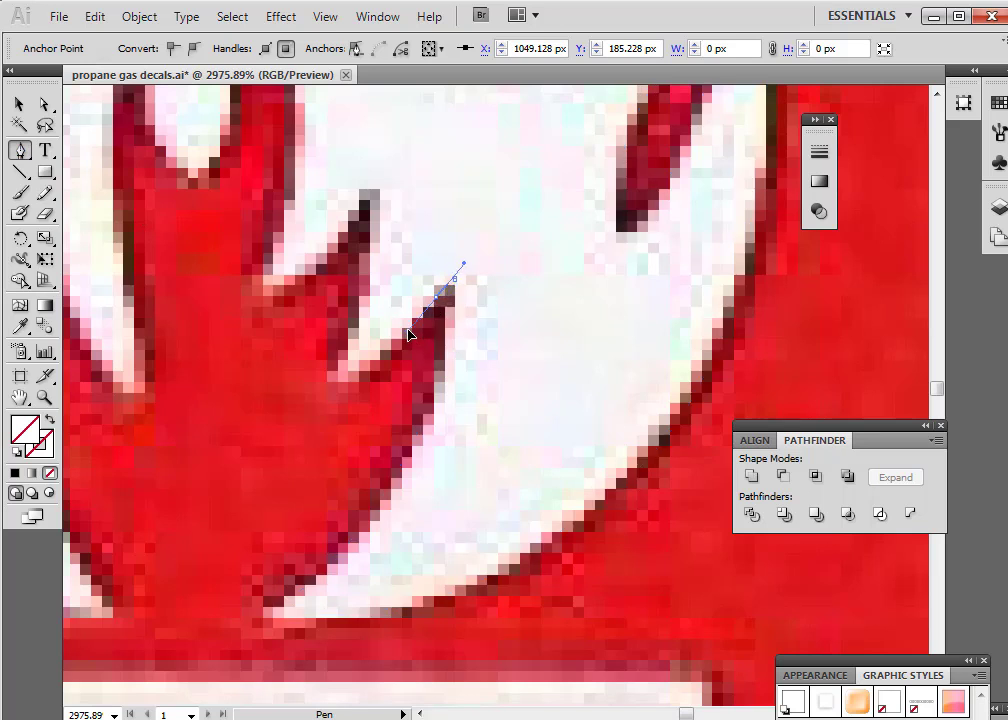
left_click(436, 297)
left_click_drag(412, 336, 339, 357)
left_click(92, 16)
left_click(125, 46)
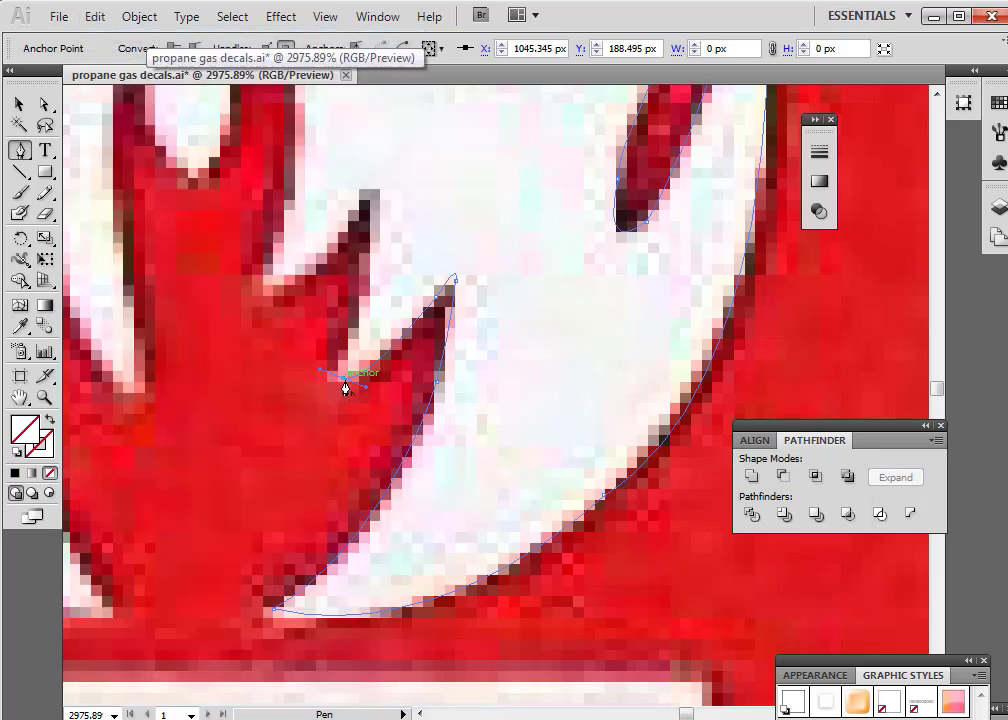
Trace out of the notch and up the middle right spike's right edge, and round its tip
left_click_drag(345, 388, 374, 321)
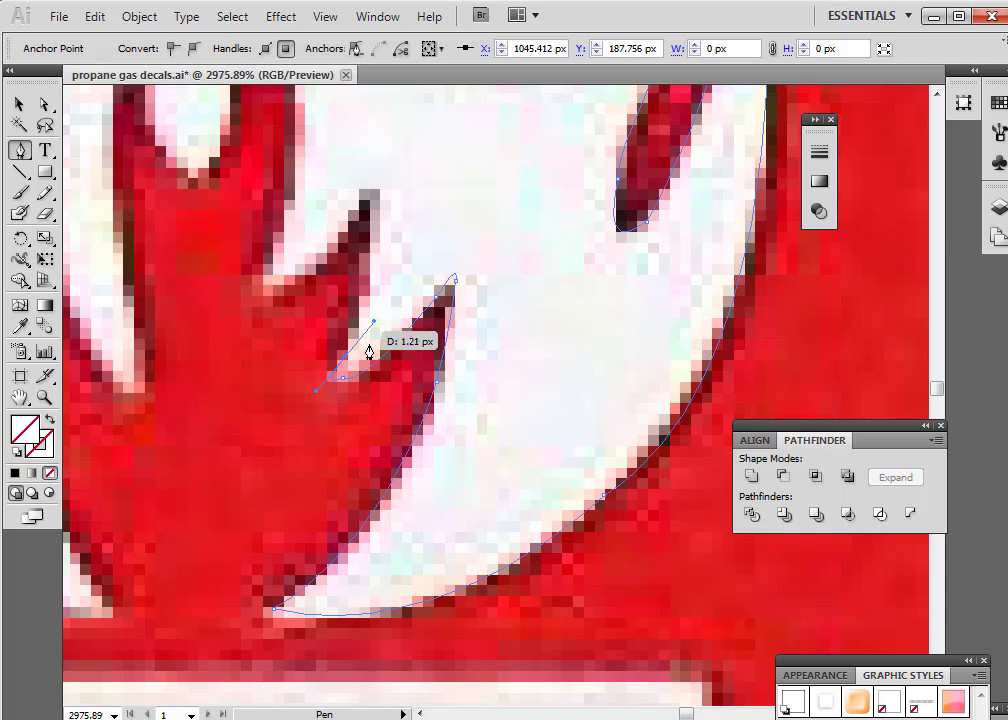
left_click(344, 363)
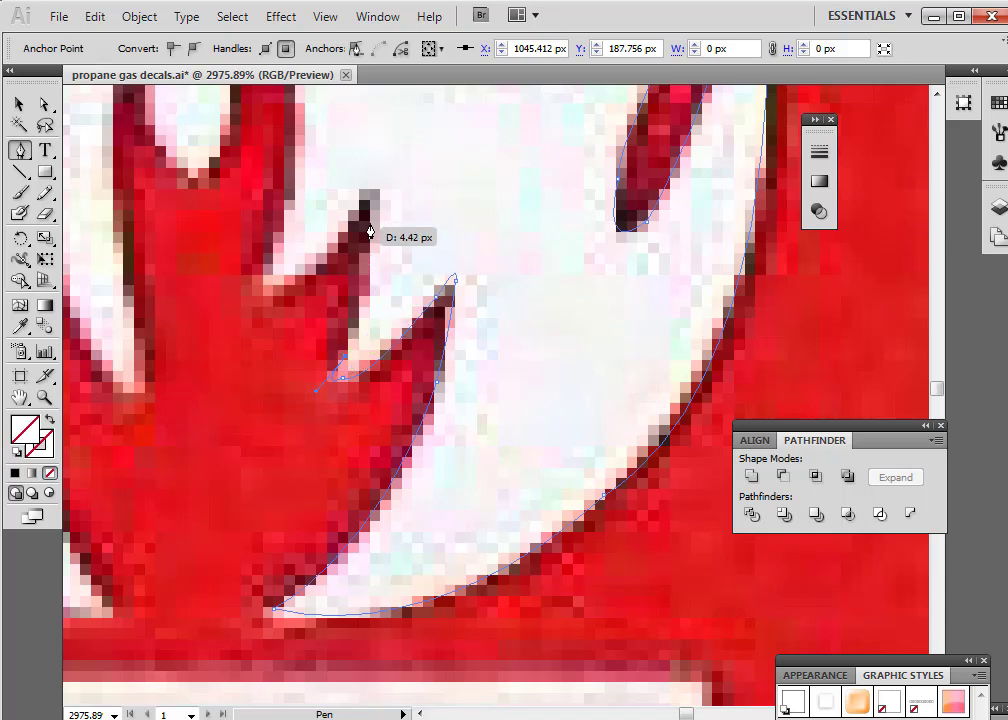
left_click_drag(377, 190, 365, 145)
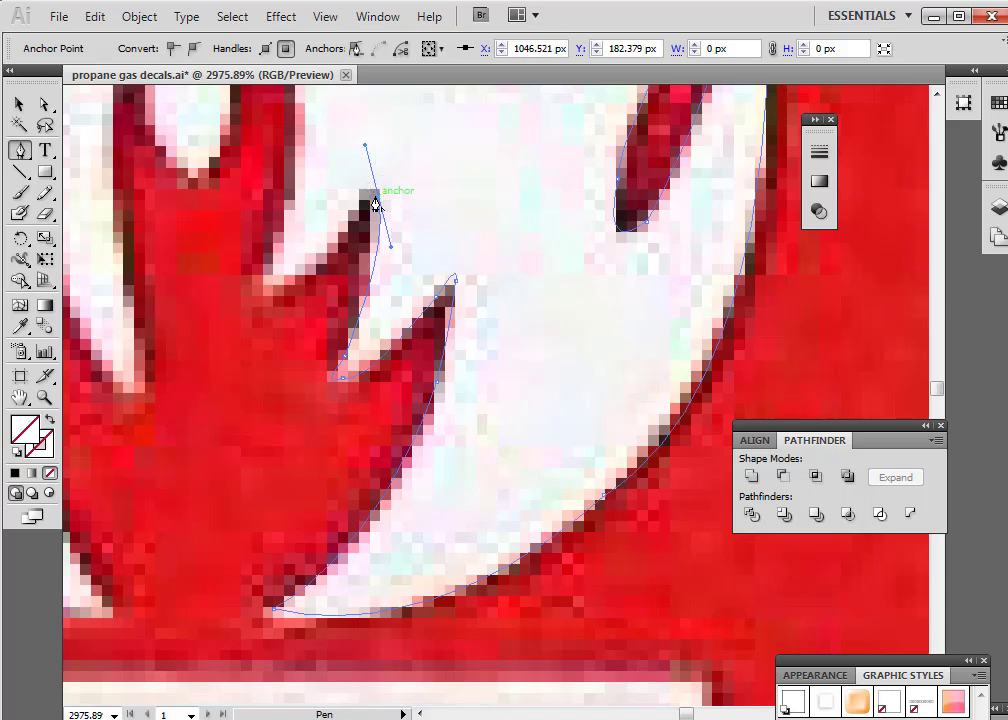
left_click_drag(377, 197, 352, 224)
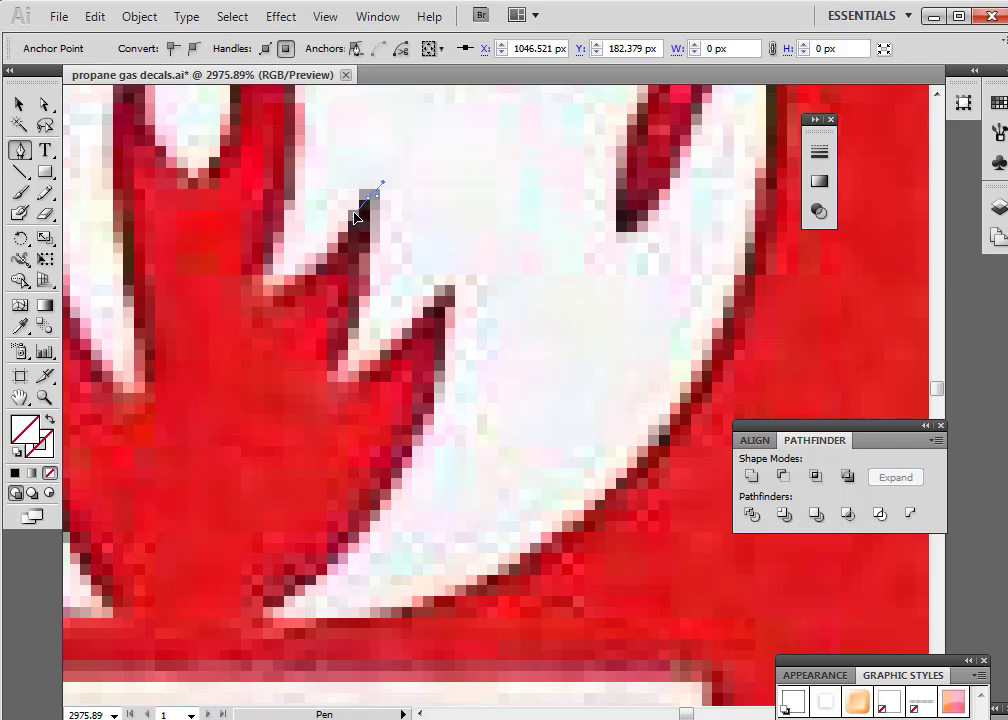
left_click_drag(358, 232, 368, 215)
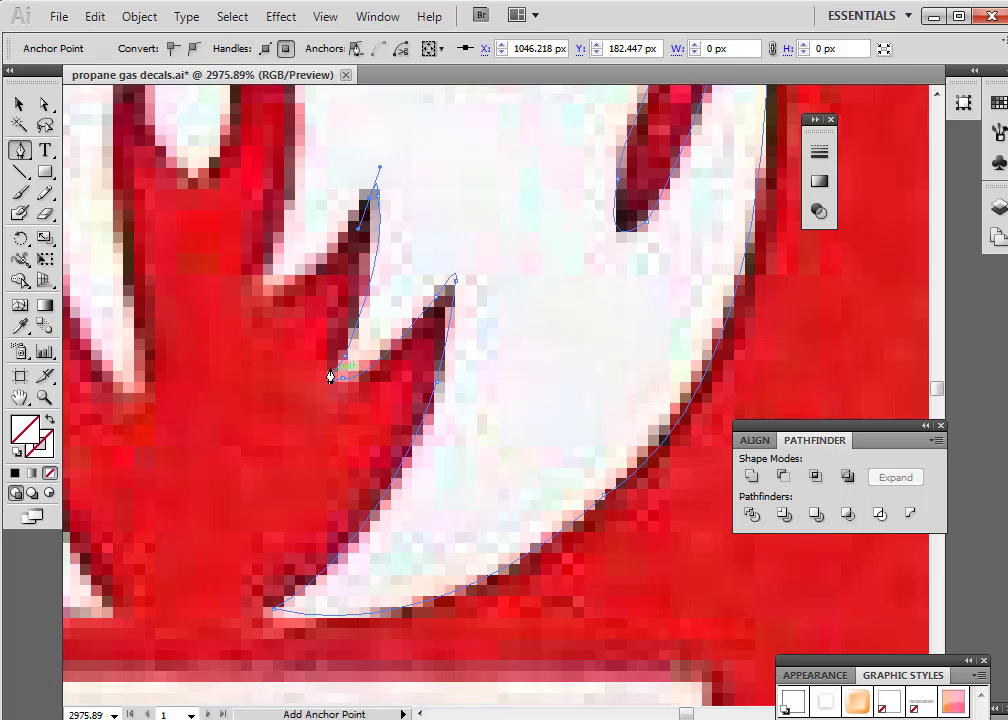
left_click(94, 16)
left_click(110, 41)
left_click_drag(378, 205, 120, 90)
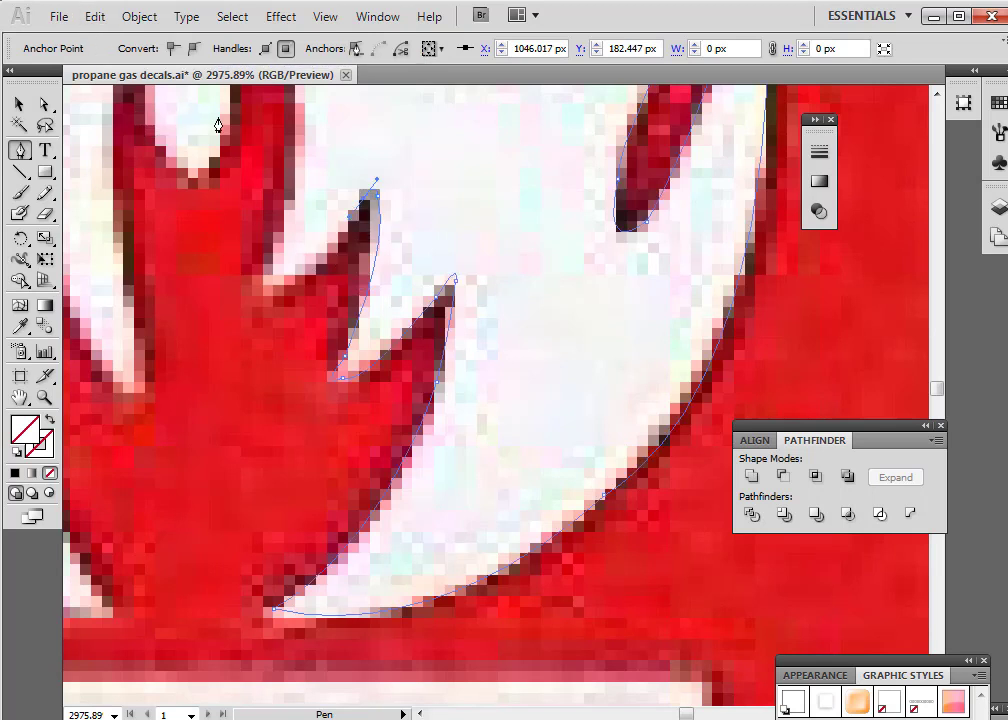
Trace the middle right spike's left edge down and around the notch beside the tallest inner spike
left_click_drag(364, 207, 274, 302)
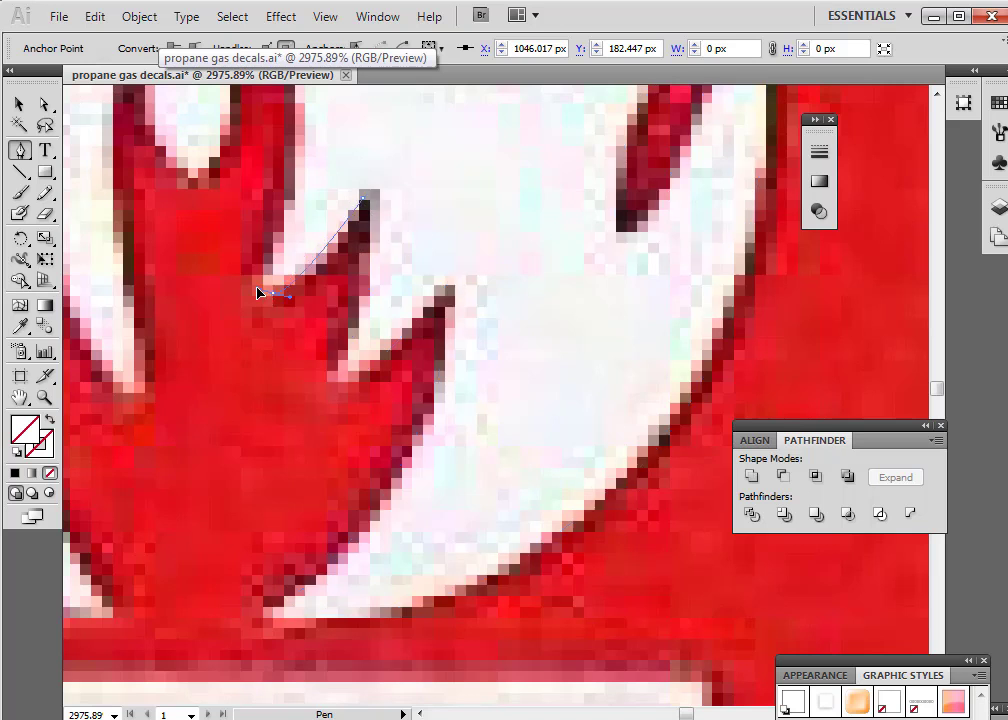
left_click_drag(215, 331, 215, 331)
left_click_drag(265, 274, 302, 205)
left_click(92, 16)
left_click(110, 71)
Trace the tallest inner spike's right edge up from the notch and round its tip
scroll(252, 220, "up", 9)
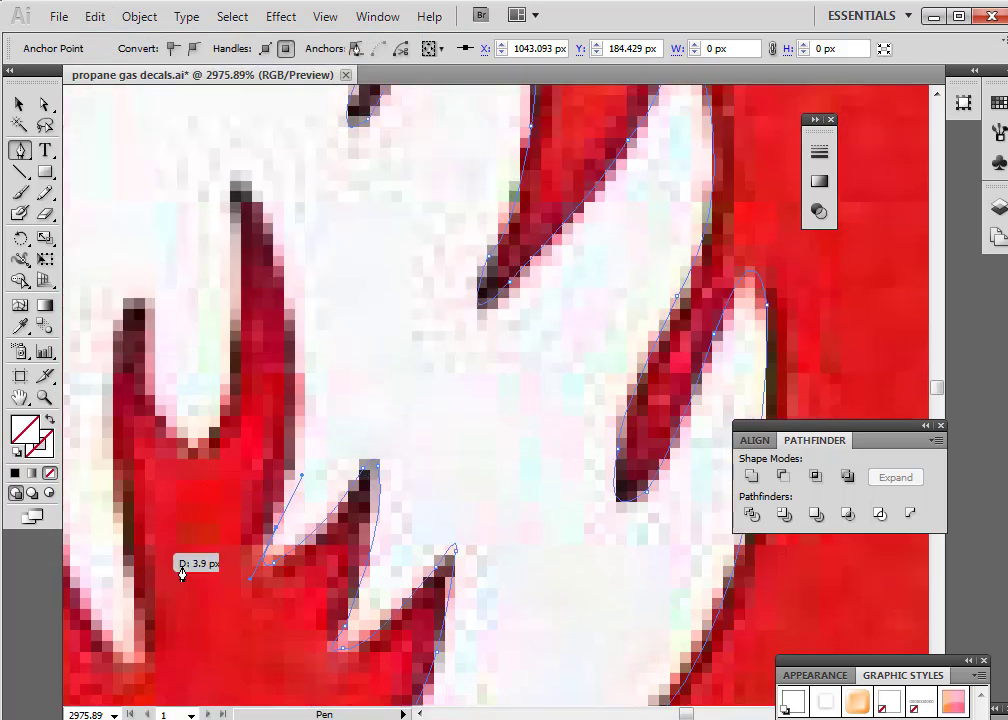
left_click_drag(181, 572, 272, 528)
left_click_drag(278, 256, 246, 140)
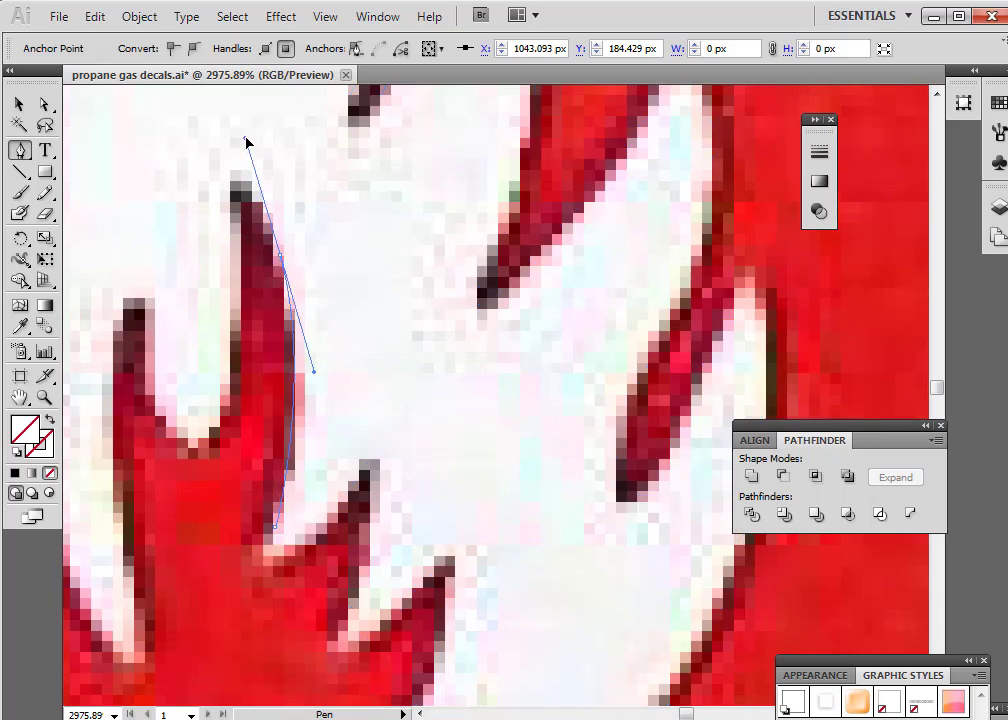
left_click_drag(280, 260, 236, 208)
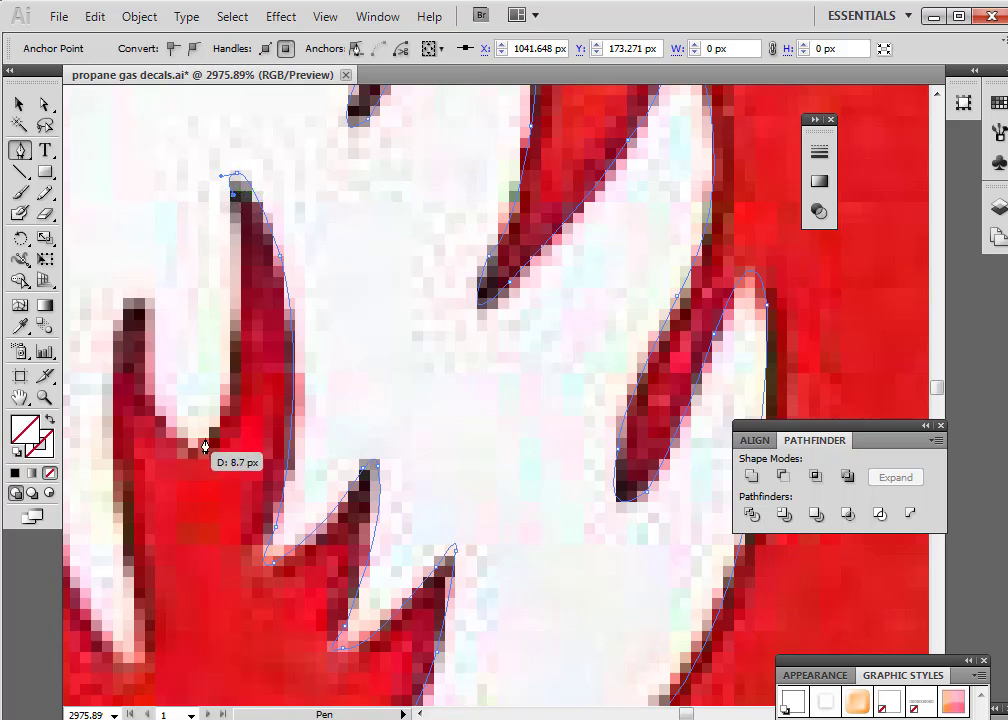
Try tracing the tallest inner spike's left edge, the rounded valley and the short spike's right edge, and undo those Pen anchors
left_click_drag(217, 420, 156, 420)
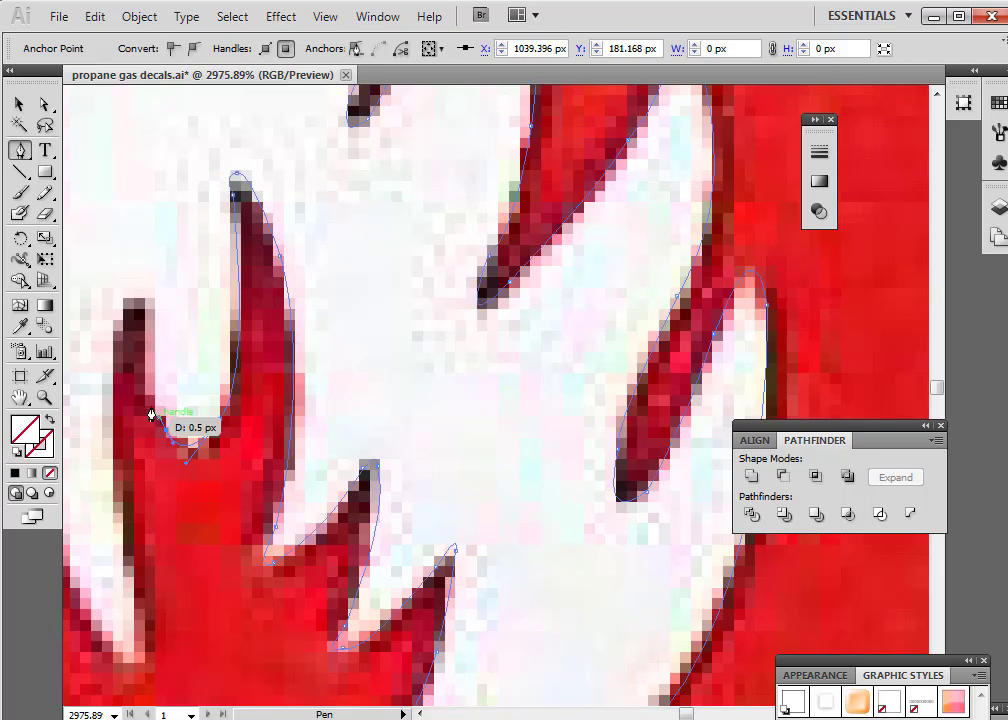
left_click_drag(146, 305, 160, 260)
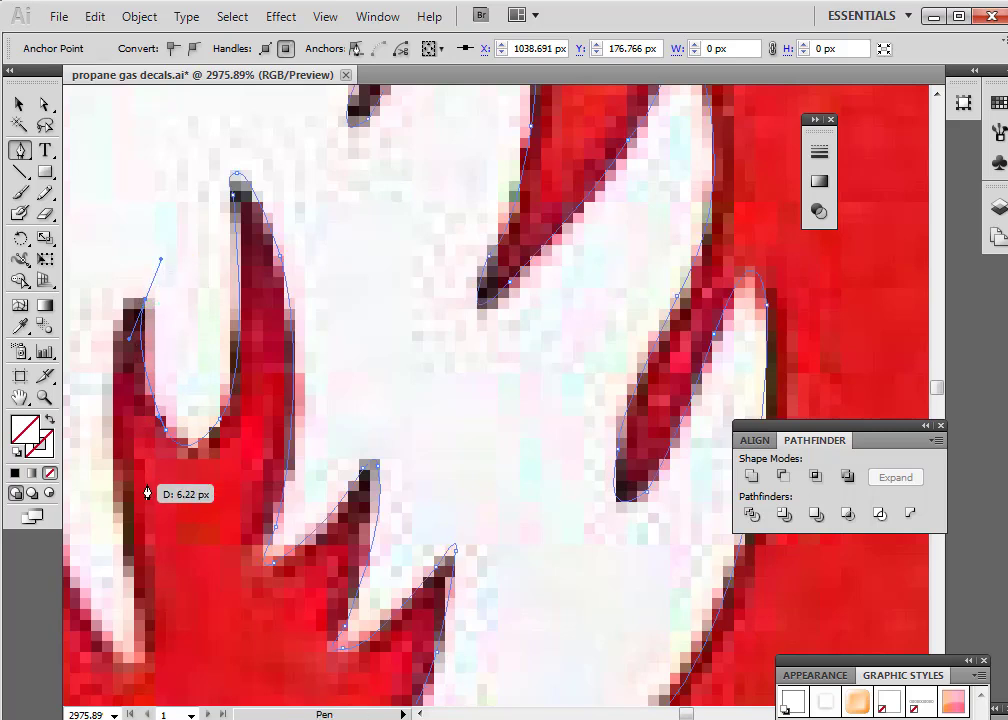
left_click(95, 16)
left_click(120, 70)
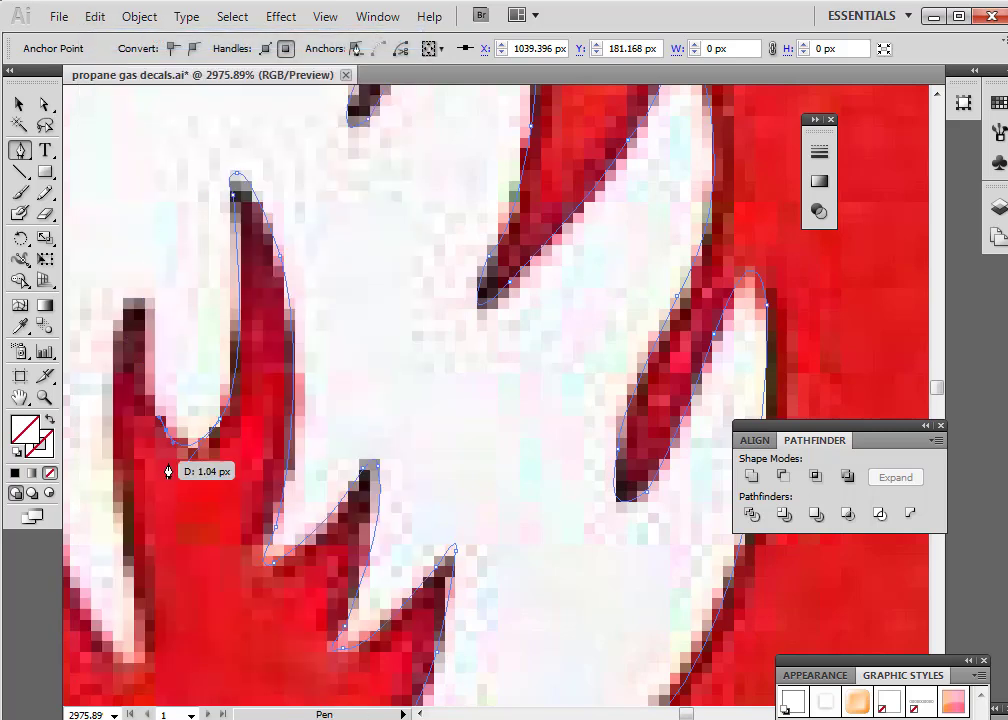
left_click(95, 16)
left_click(135, 37)
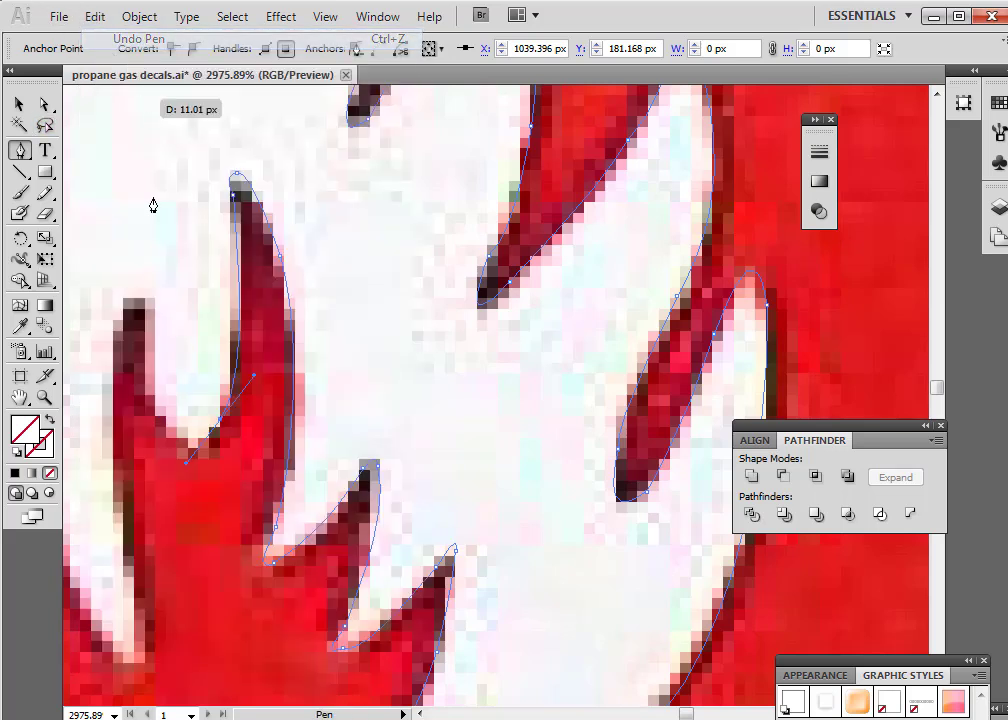
left_click(214, 430)
left_click(91, 23)
left_click(112, 37)
left_click(93, 19)
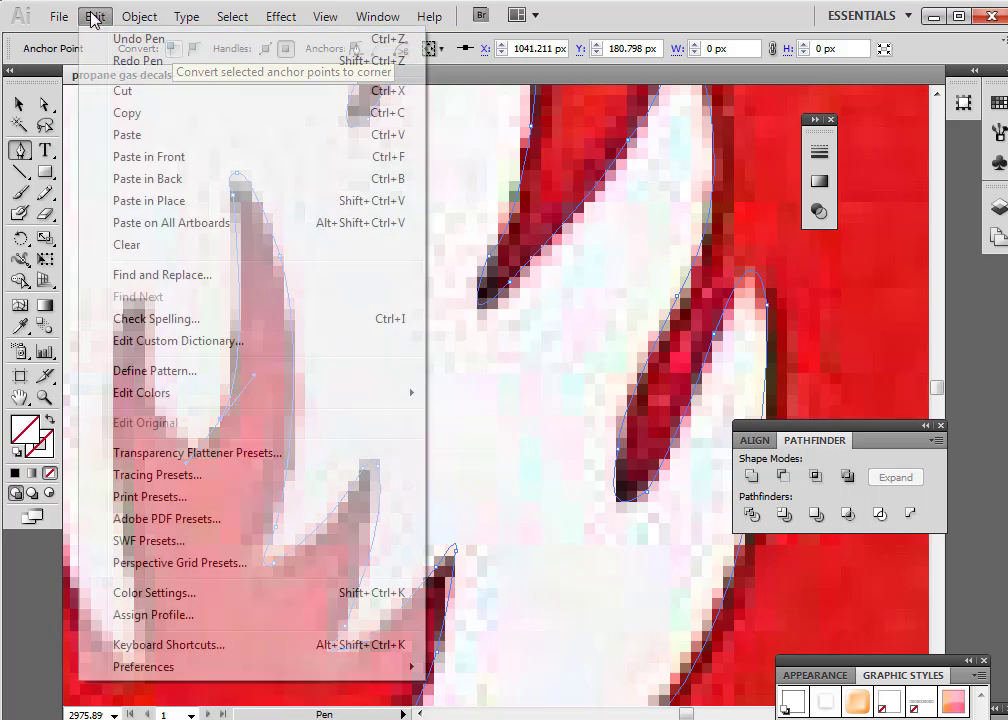
left_click(106, 40)
Try tracing the tallest inner spike's left edge down toward the rounded valley, and undo those Pen anchors
left_click_drag(236, 207, 236, 207)
left_click_drag(219, 414, 218, 420)
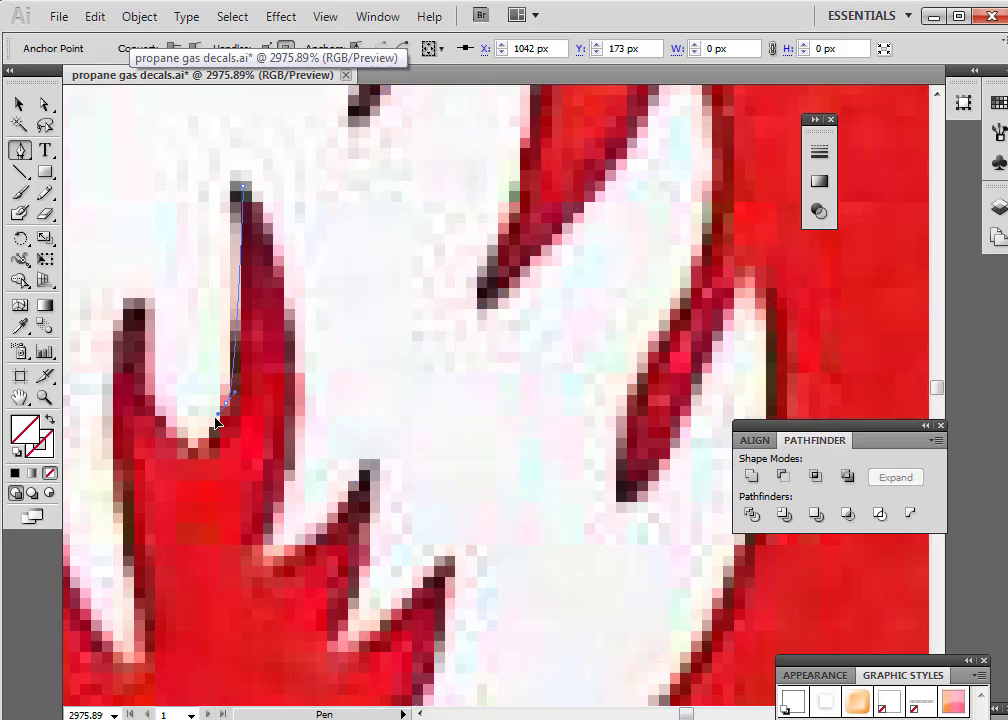
left_click(214, 426)
left_click_drag(236, 186, 240, 316)
left_click(95, 17)
left_click(112, 38)
left_click(95, 17)
left_click(101, 38)
left_click(92, 18)
left_click(110, 39)
left_click_drag(233, 195, 172, 97)
left_click(94, 16)
left_click(175, 36)
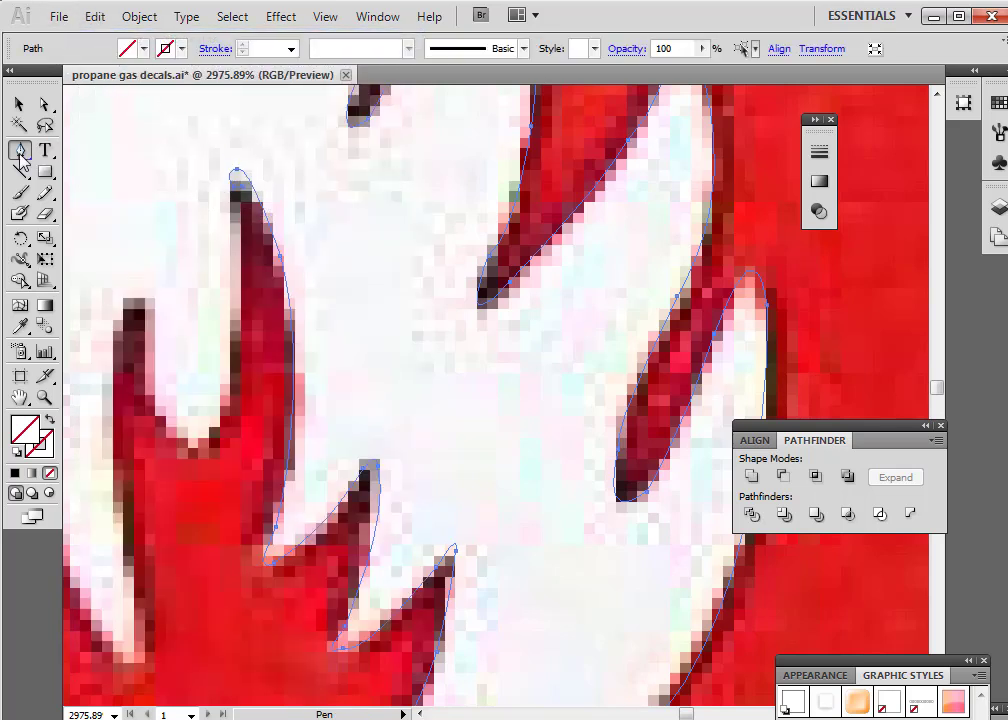
Save the propane gas decals document with the partly traced flame path
left_click_drag(20, 155, 56, 196)
left_click_drag(22, 155, 56, 151)
left_click(55, 17)
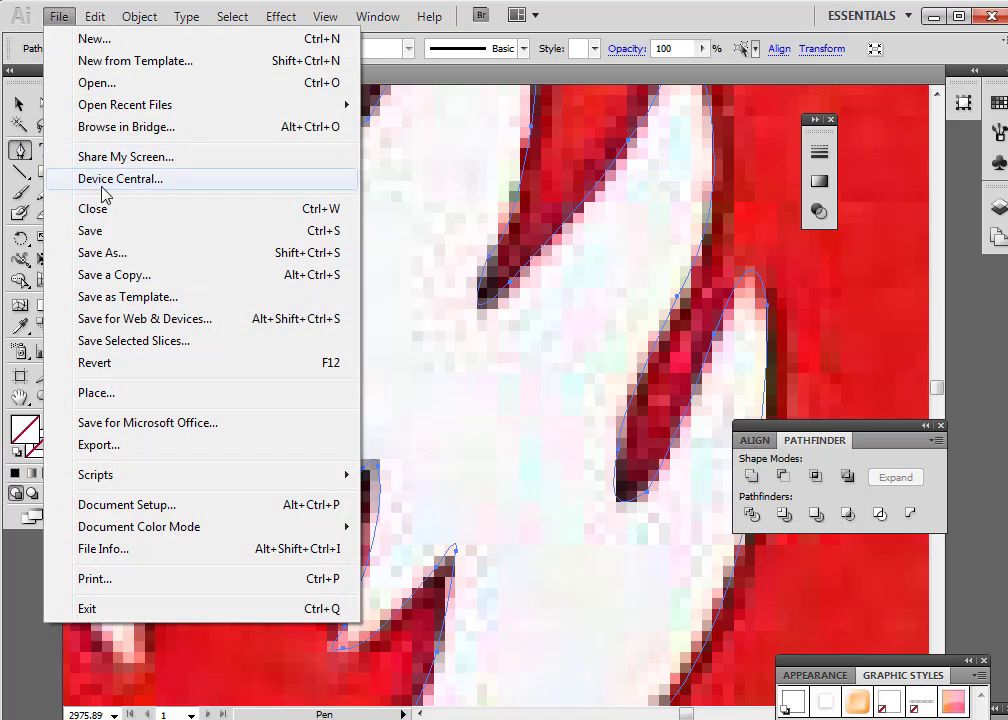
left_click(92, 231)
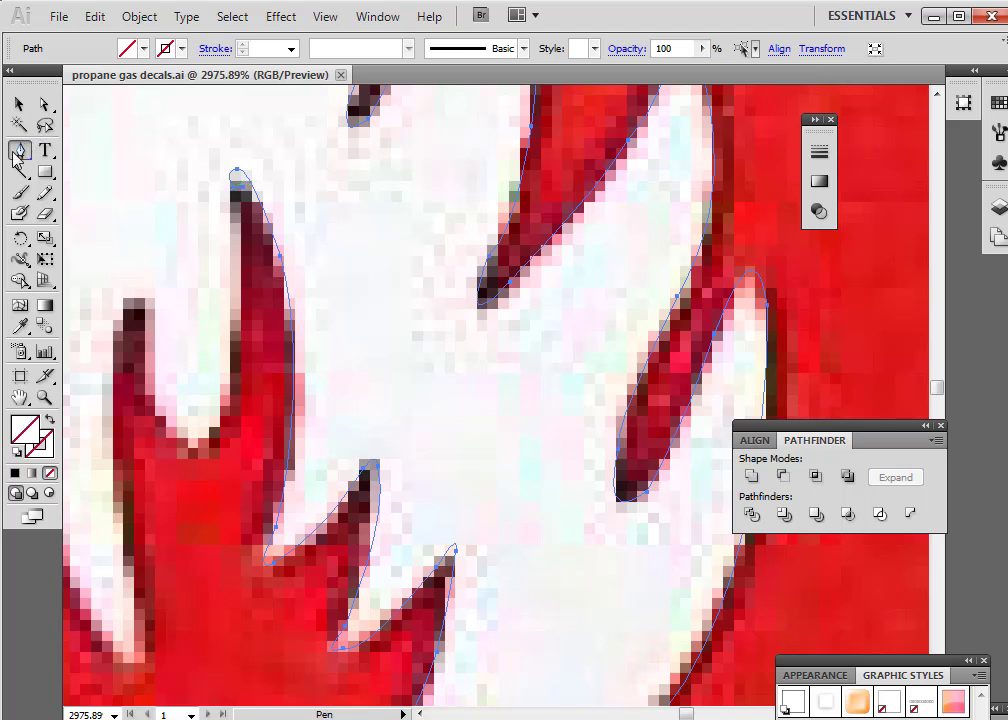
left_click_drag(16, 153, 60, 173)
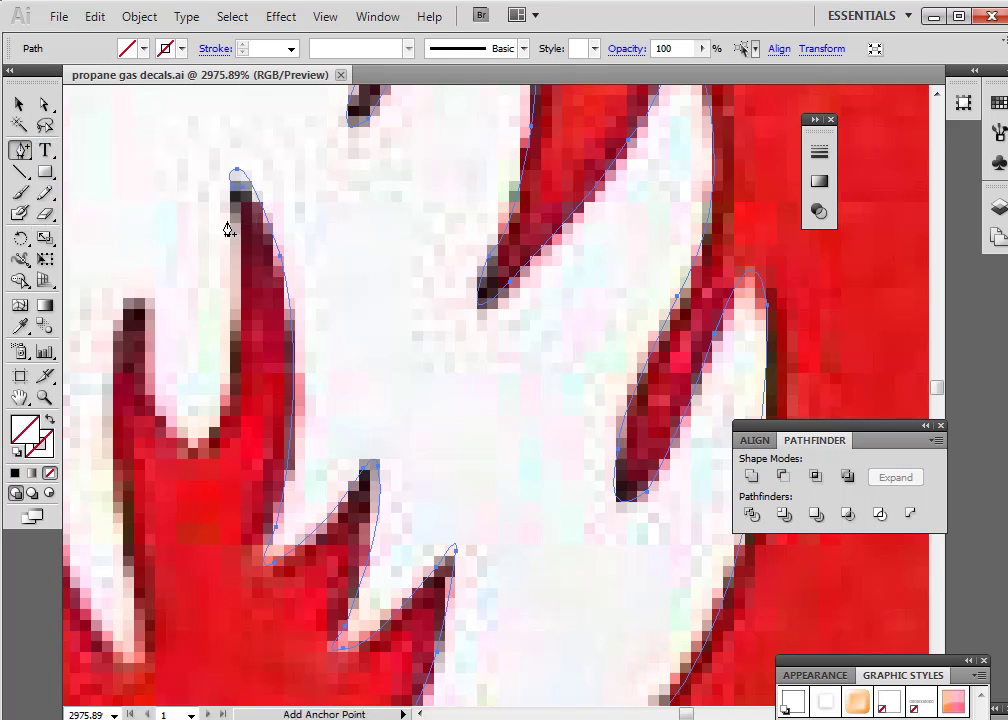
left_click(234, 196)
left_click(535, 432)
left_click(44, 124)
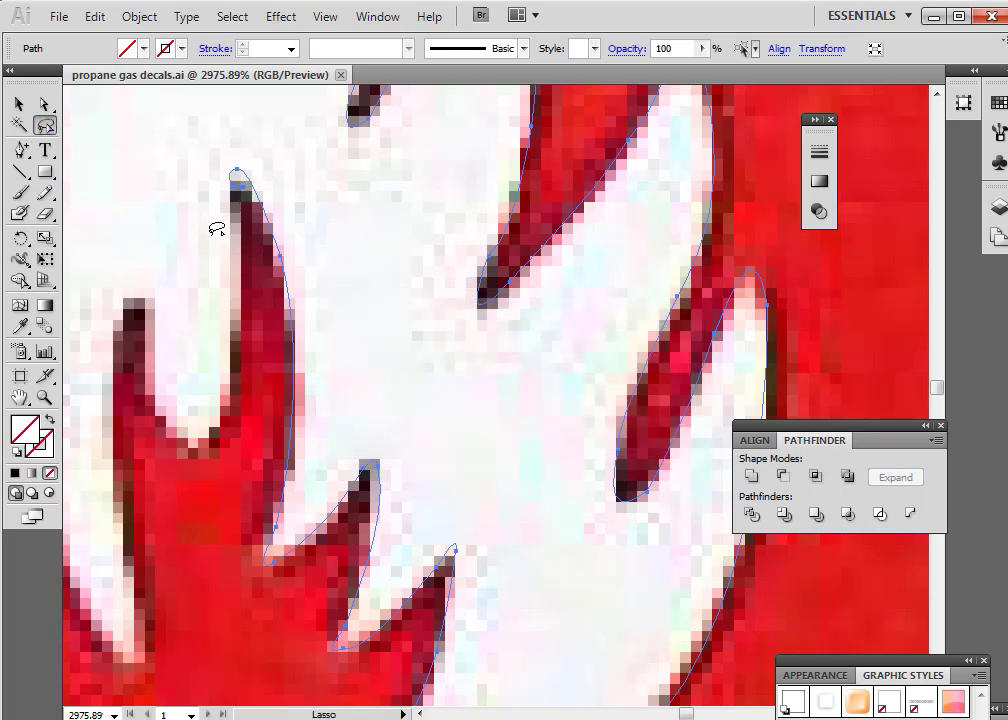
left_click(44, 104)
left_click_drag(237, 187, 216, 209)
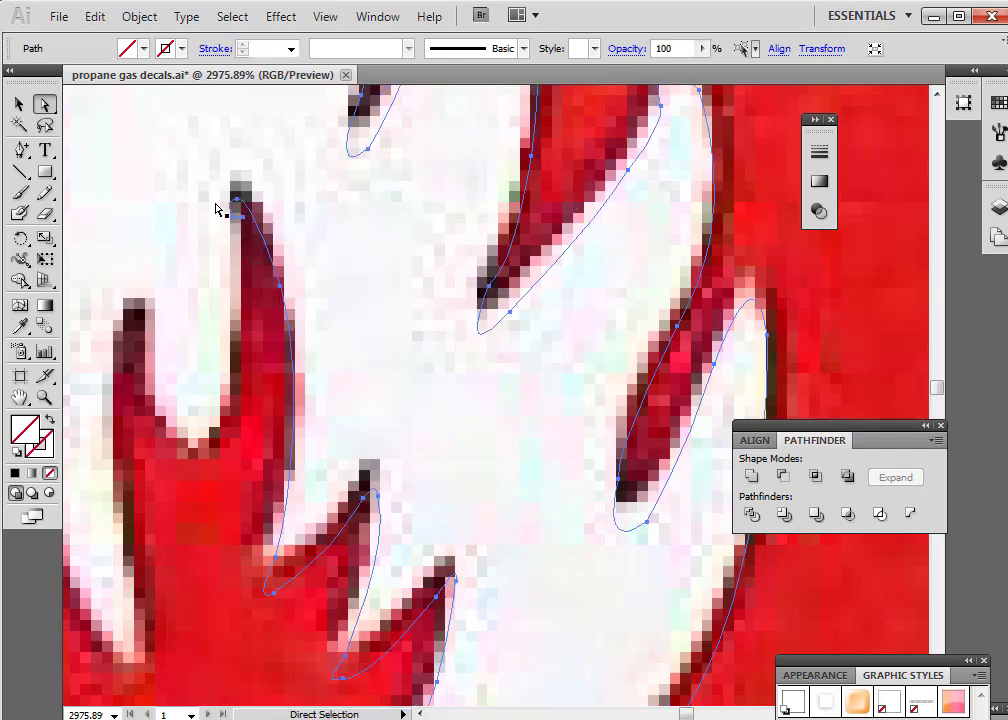
left_click(90, 22)
left_click(106, 37)
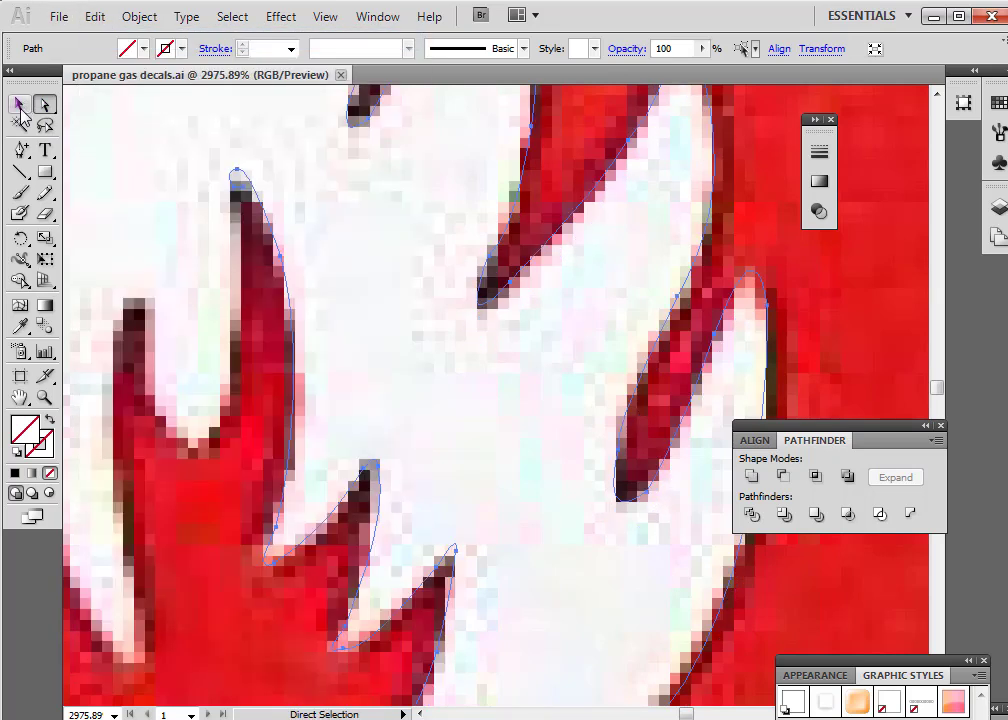
Move the open path's end anchor from the tallest inner spike's tip down onto its left edge with Direct Selection
left_click_drag(22, 152, 50, 153)
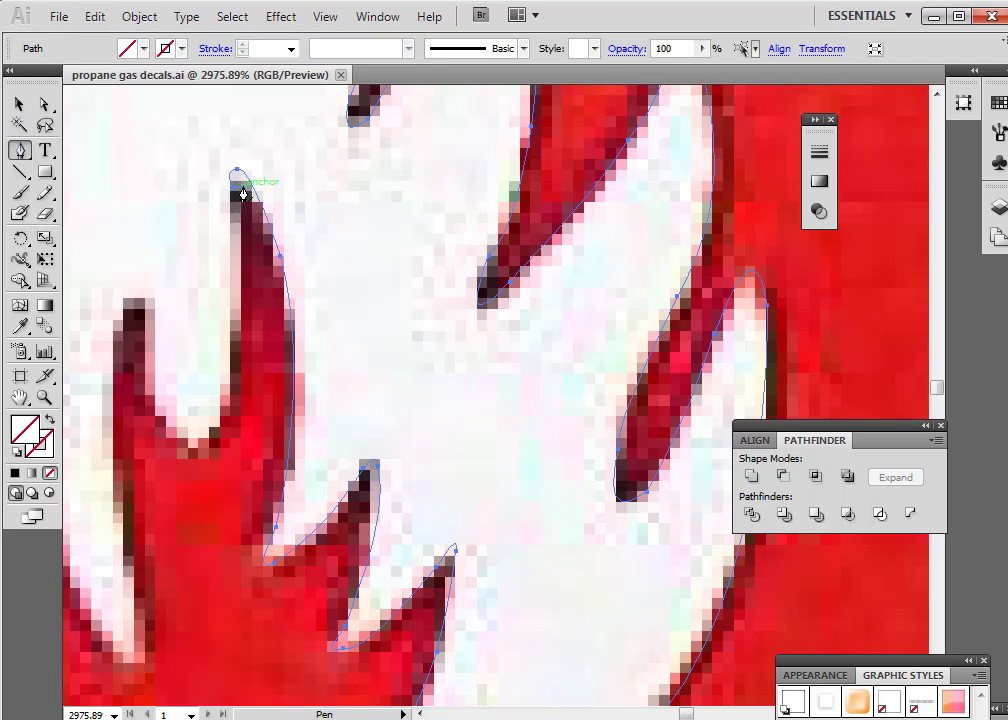
key("minus")
left_click(233, 191)
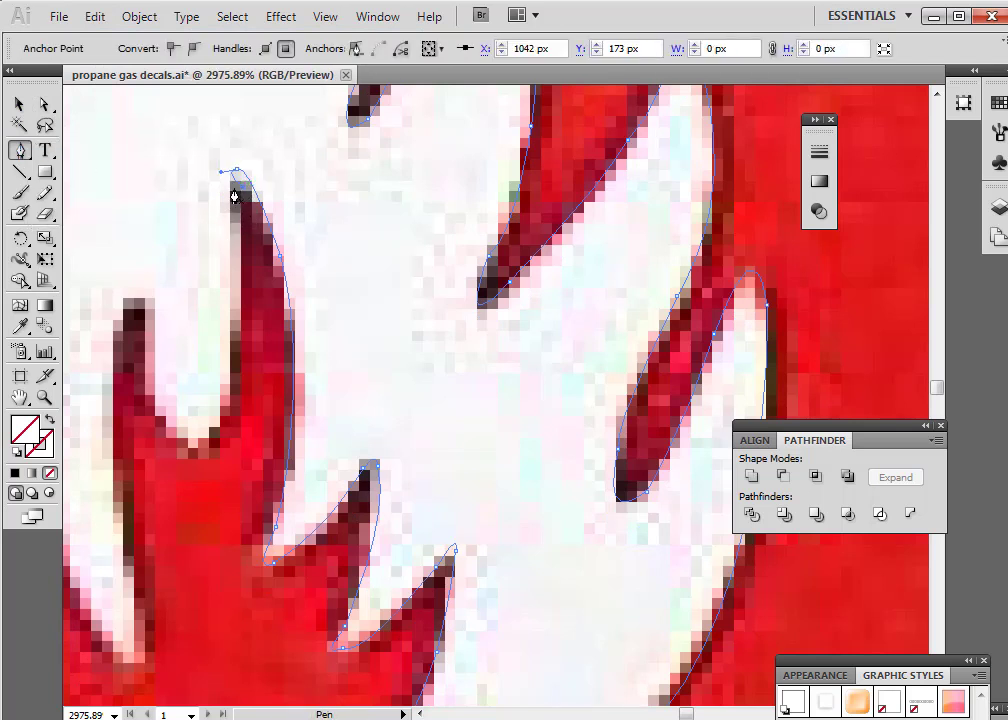
left_click_drag(235, 196, 227, 283)
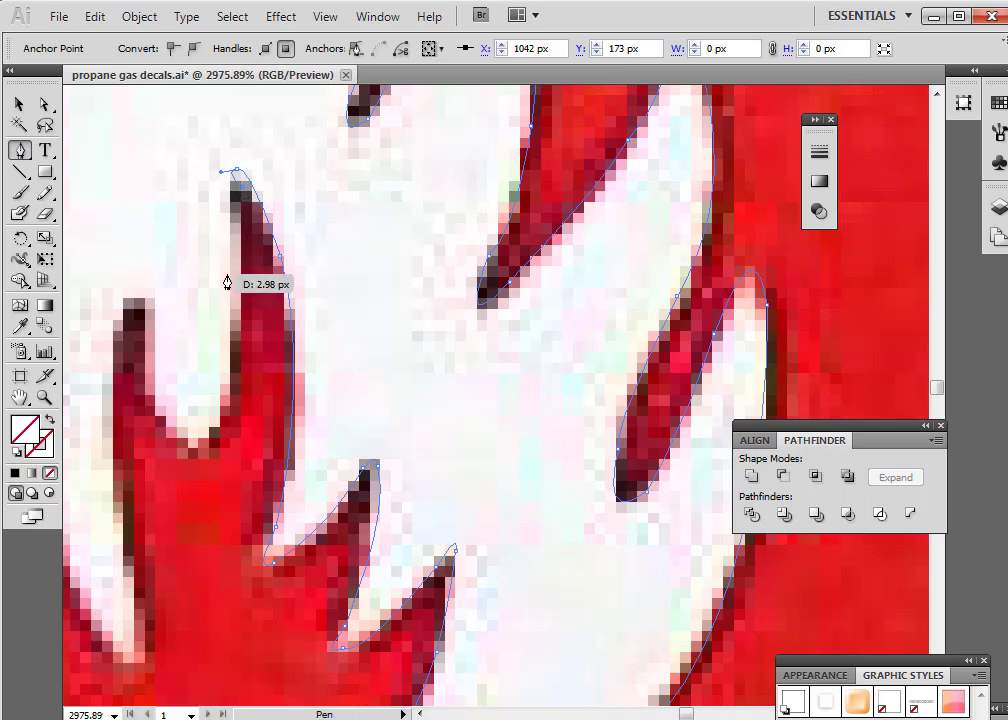
left_click(45, 106)
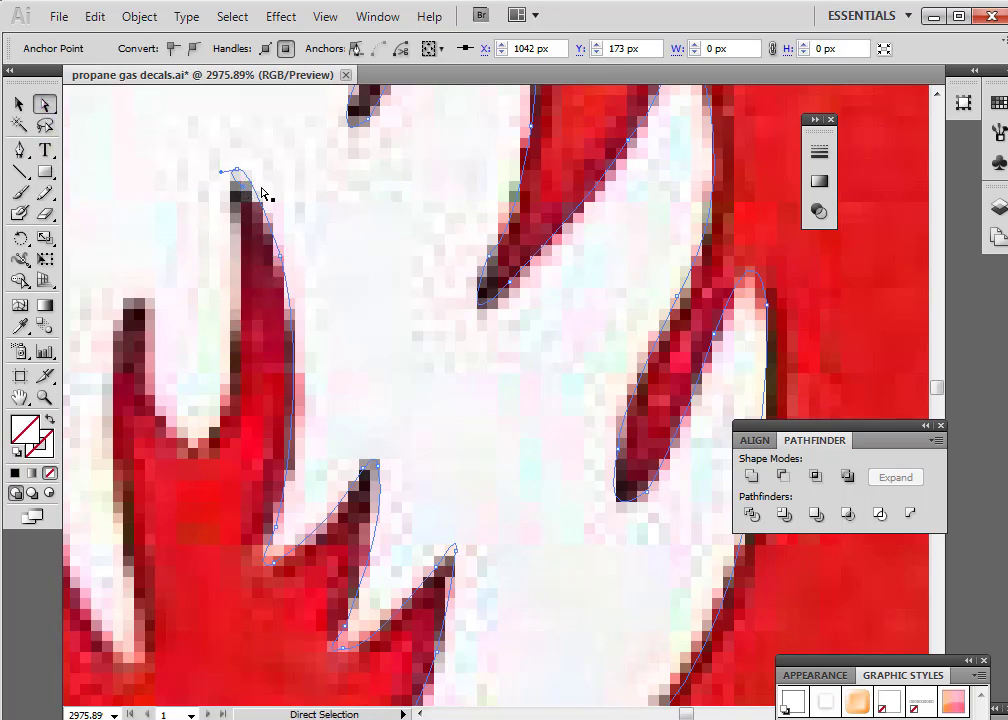
left_click(18, 104)
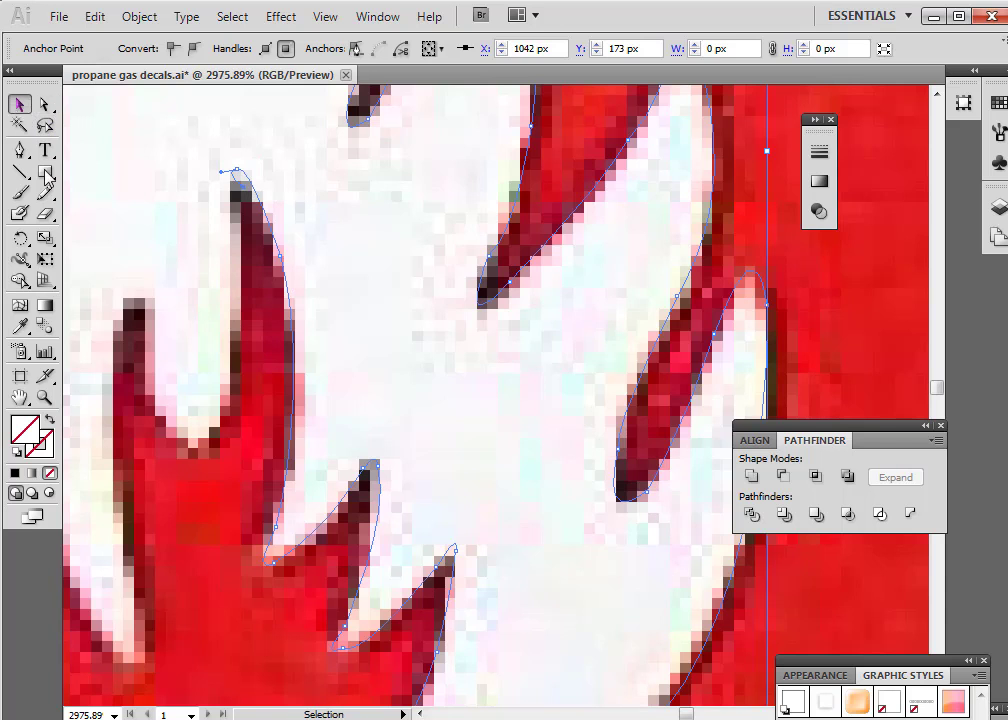
left_click(277, 228)
left_click(268, 226)
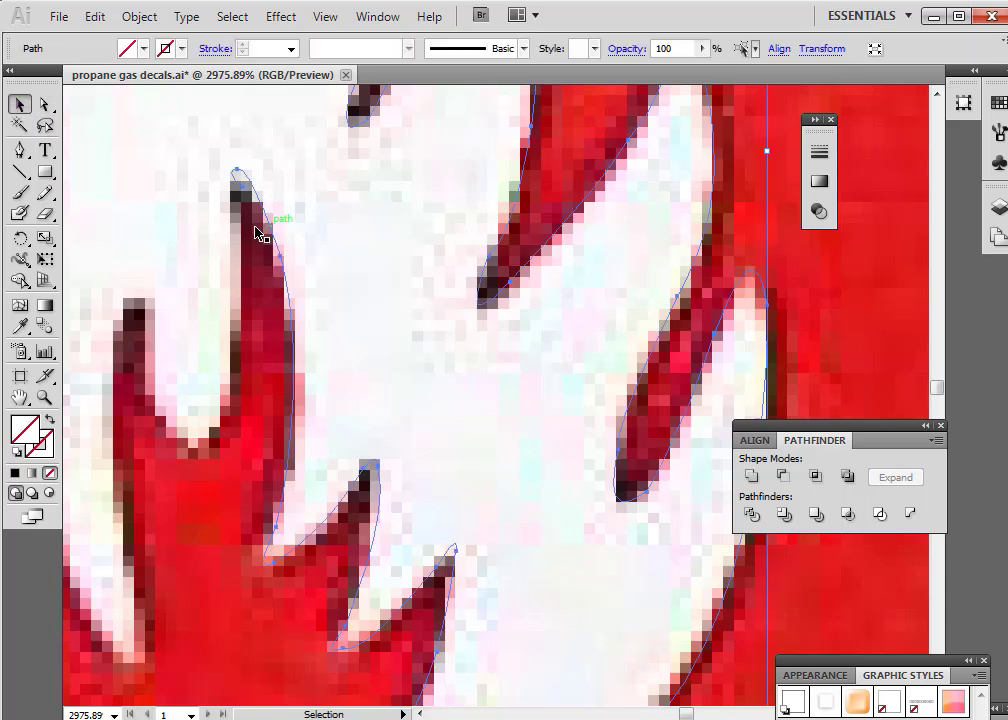
left_click(44, 105)
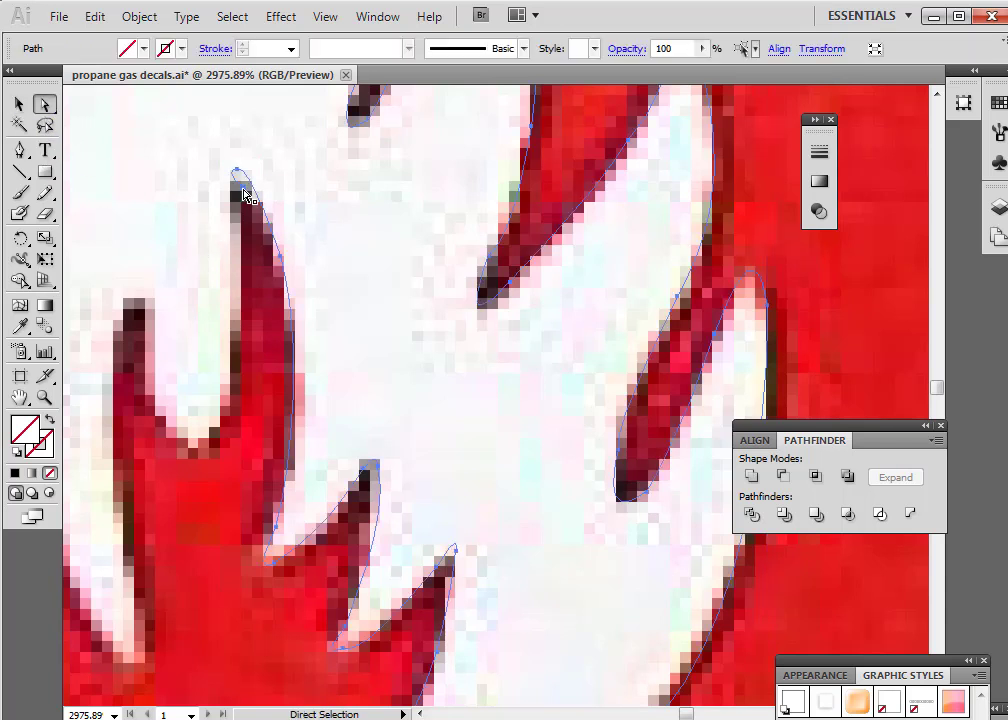
left_click_drag(237, 172, 232, 217)
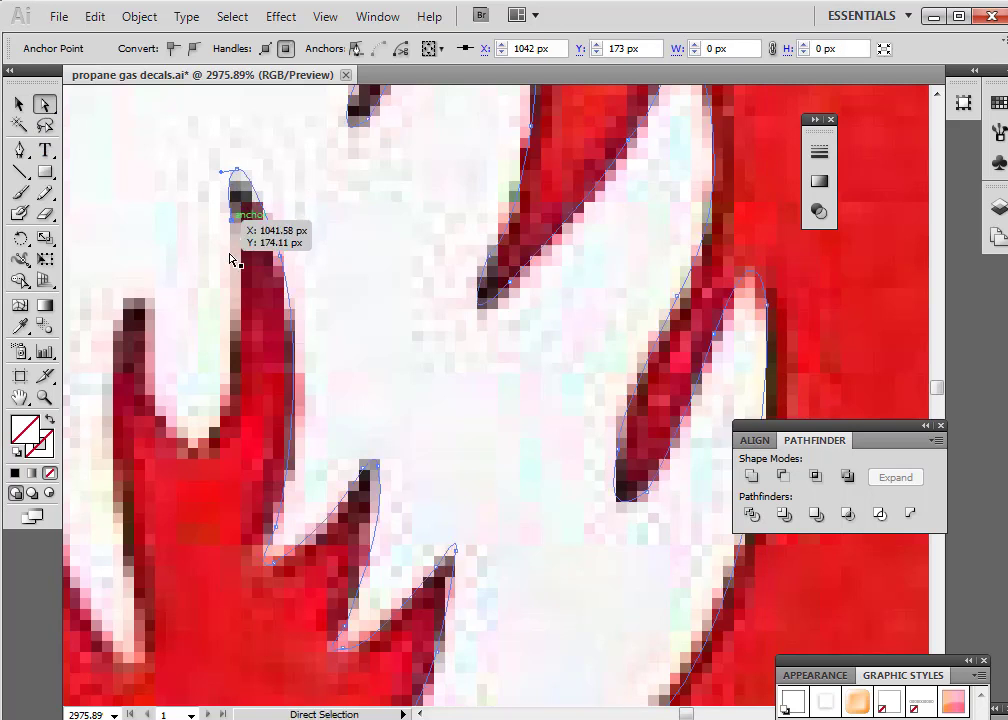
left_click(233, 234)
Continue the Pen path down the tallest inner spike's left edge to the bottom of the rounded valley
key("p")
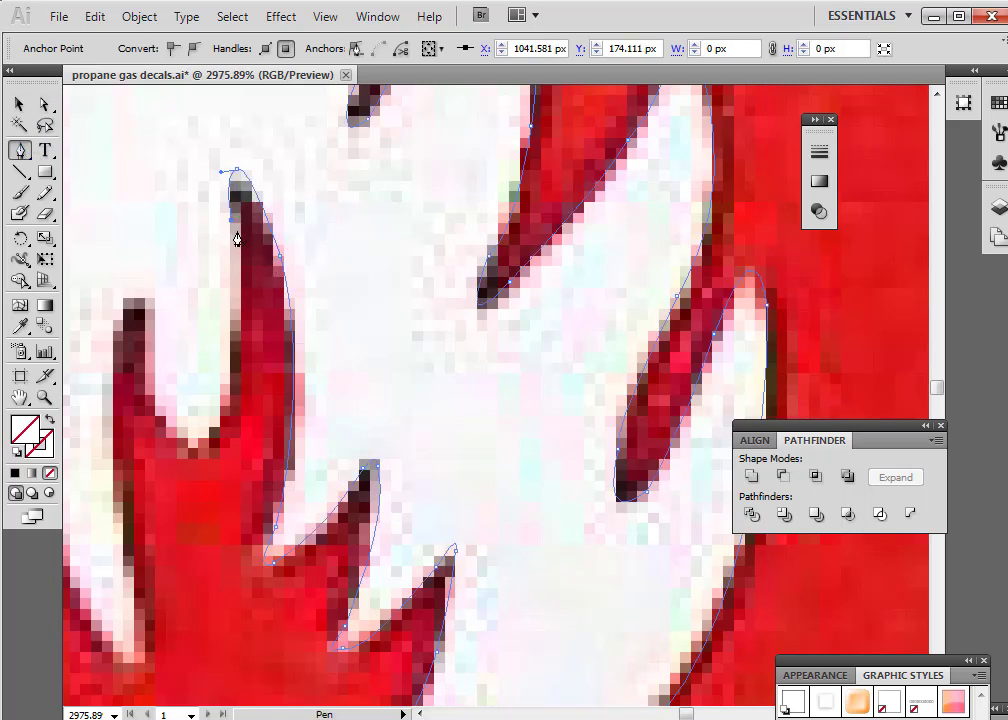
left_click_drag(230, 226, 214, 508)
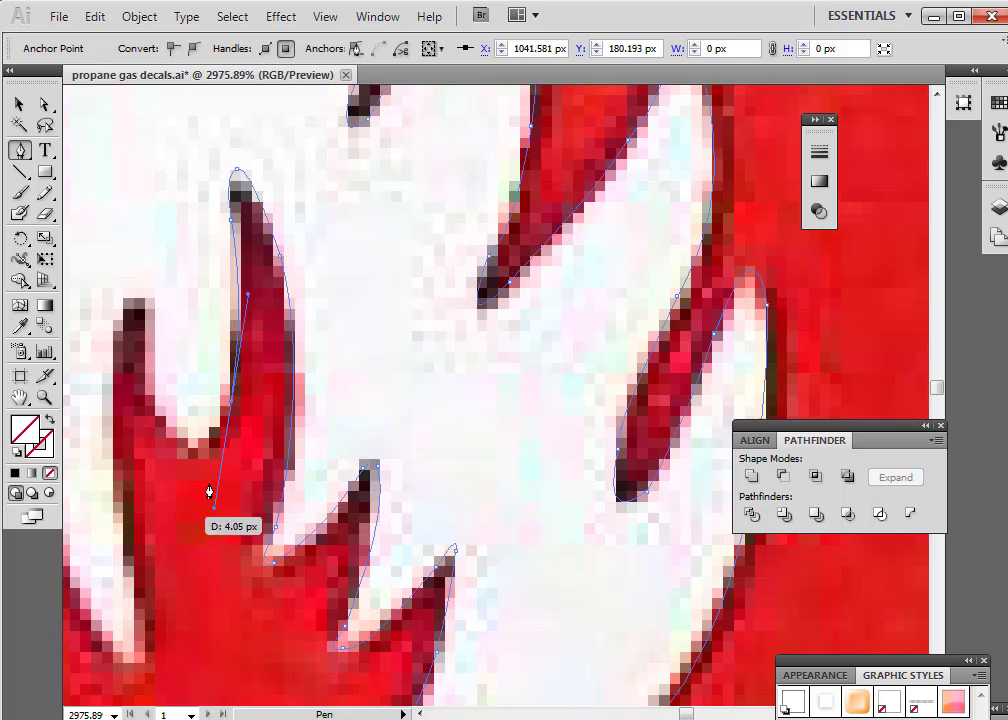
left_click_drag(195, 458, 170, 455)
left_click(95, 25)
left_click(130, 39)
left_click(231, 402)
mouse_move(194, 462)
left_mouse_down()
mouse_move(177, 461)
mouse_move(156, 402)
mouse_move(177, 450)
mouse_move(193, 458)
left_mouse_up()
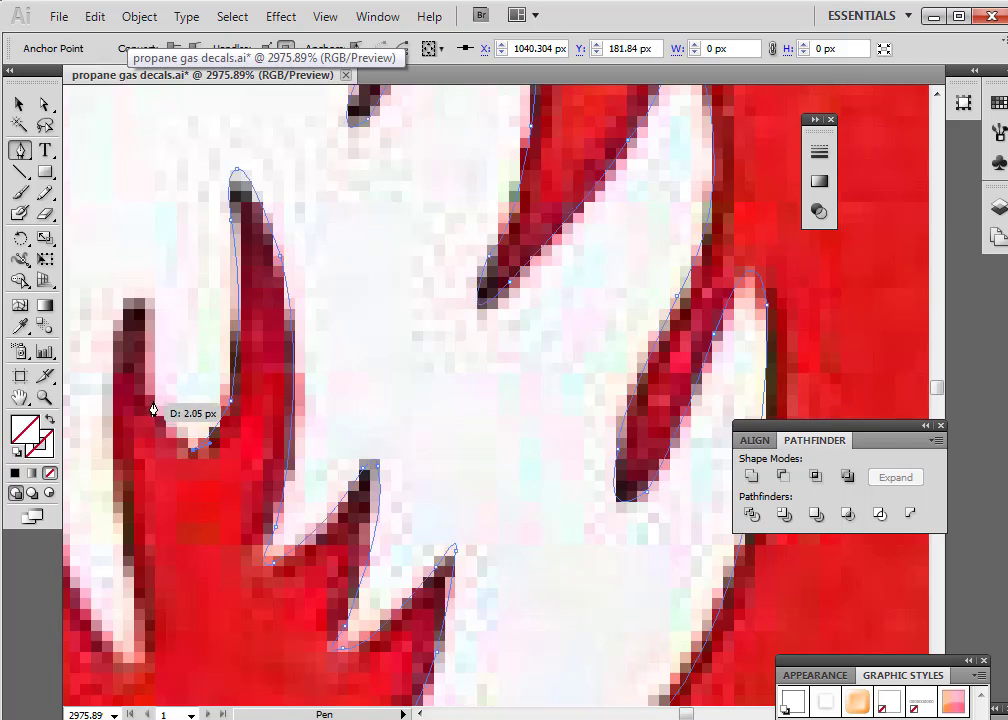
Trace out of the rounded valley up the short spike's right edge, round its tip and down its upper left edge
left_click_drag(145, 390, 147, 356)
left_click_drag(146, 350, 149, 293)
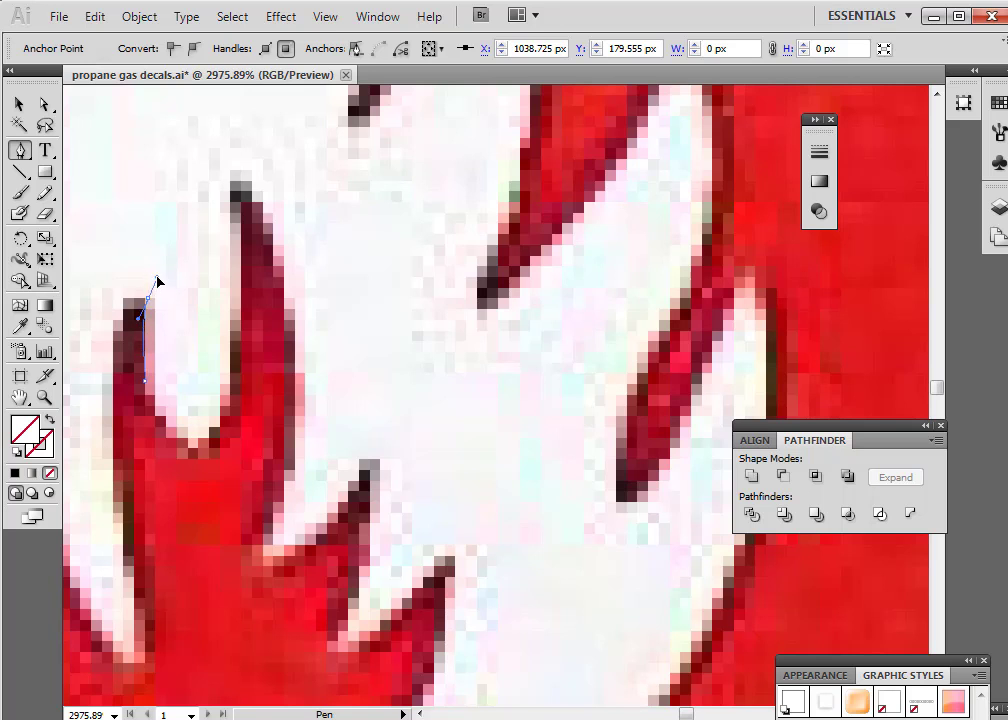
left_click_drag(153, 267, 116, 513)
left_click(148, 298)
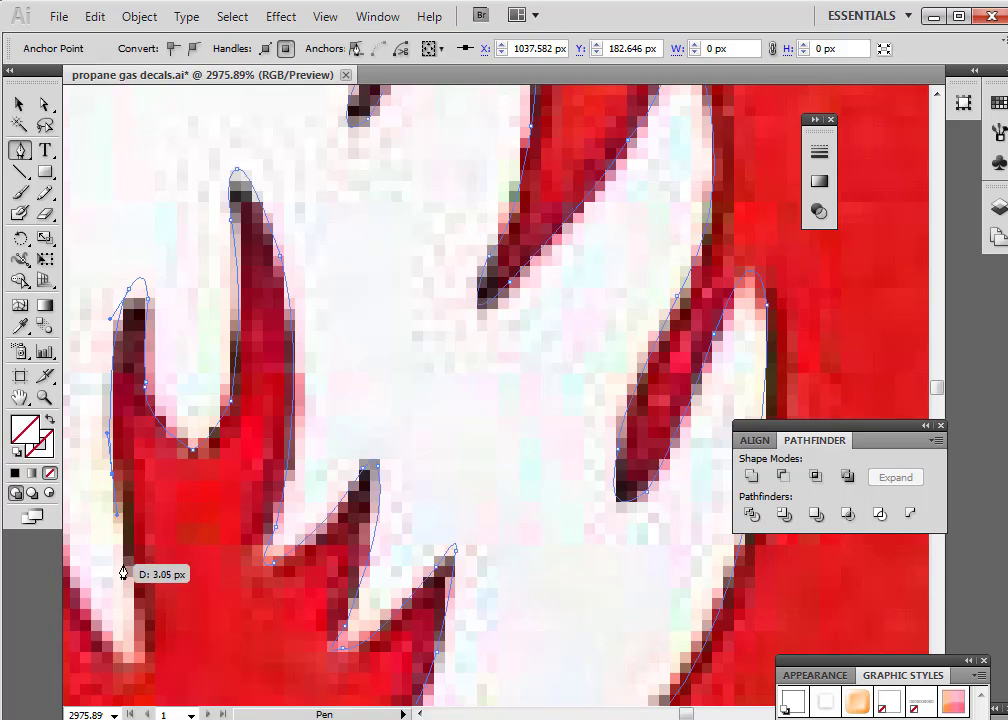
Trace the rest of the short spike's left edge down and around the narrow notch at its base
scroll(124, 566, "down", 10)
left_click_drag(119, 208, 157, 325)
left_click(20, 398)
left_click_drag(153, 434, 451, 540)
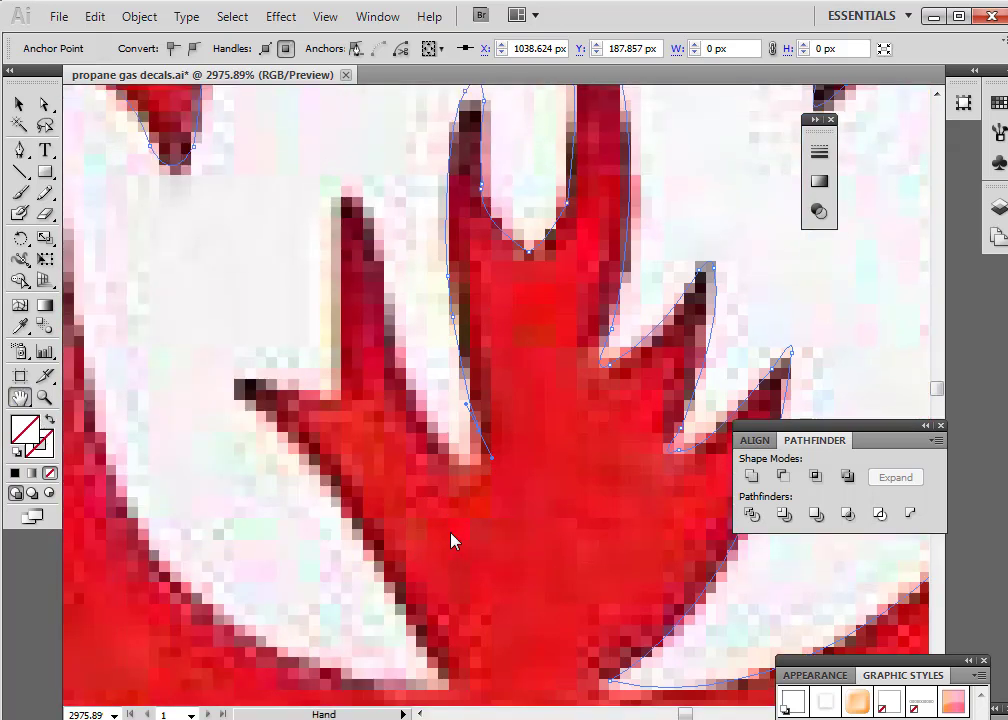
left_click(19, 149)
left_click_drag(480, 437, 435, 461)
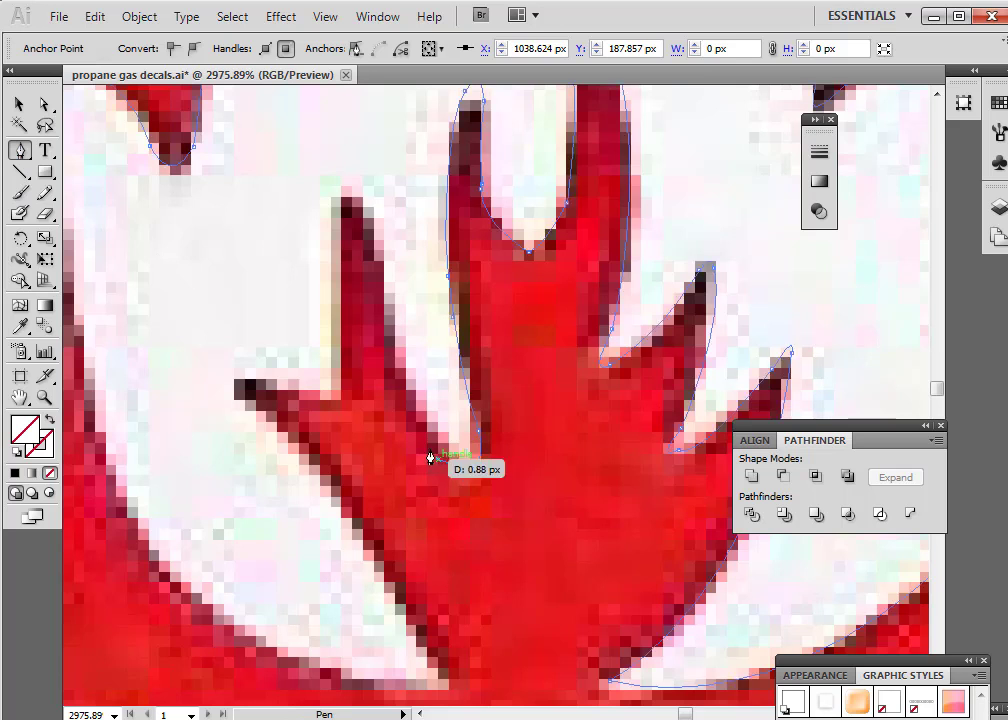
Trace around the narrow spike left of the notch, and continue through the next notch around the inner flame's leftmost point
left_click_drag(384, 291, 338, 179)
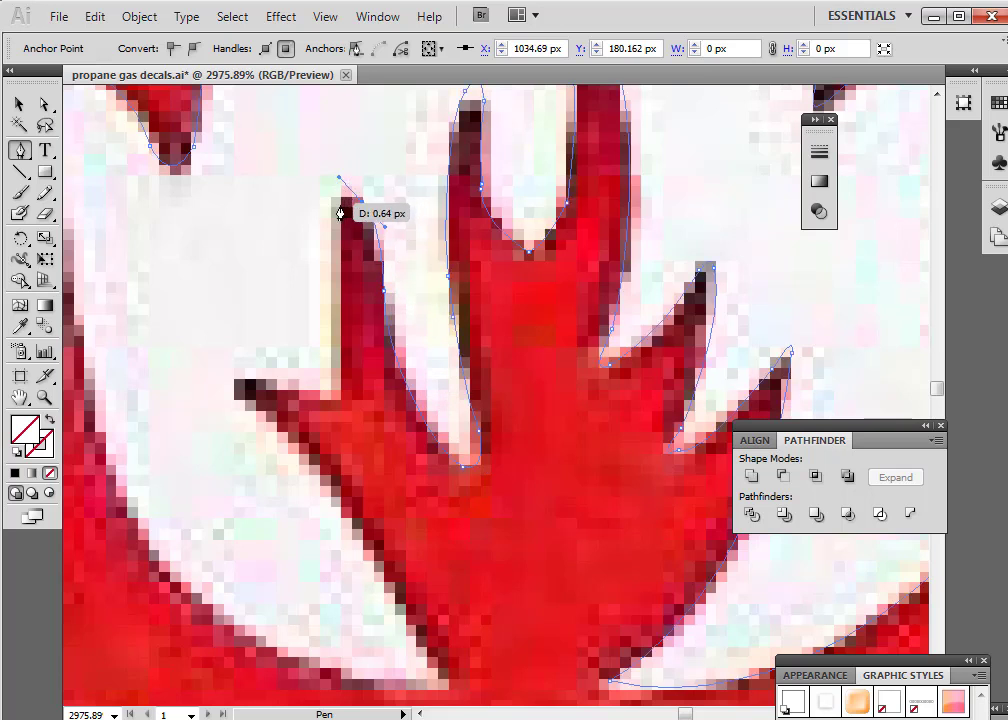
left_click_drag(336, 244, 337, 253)
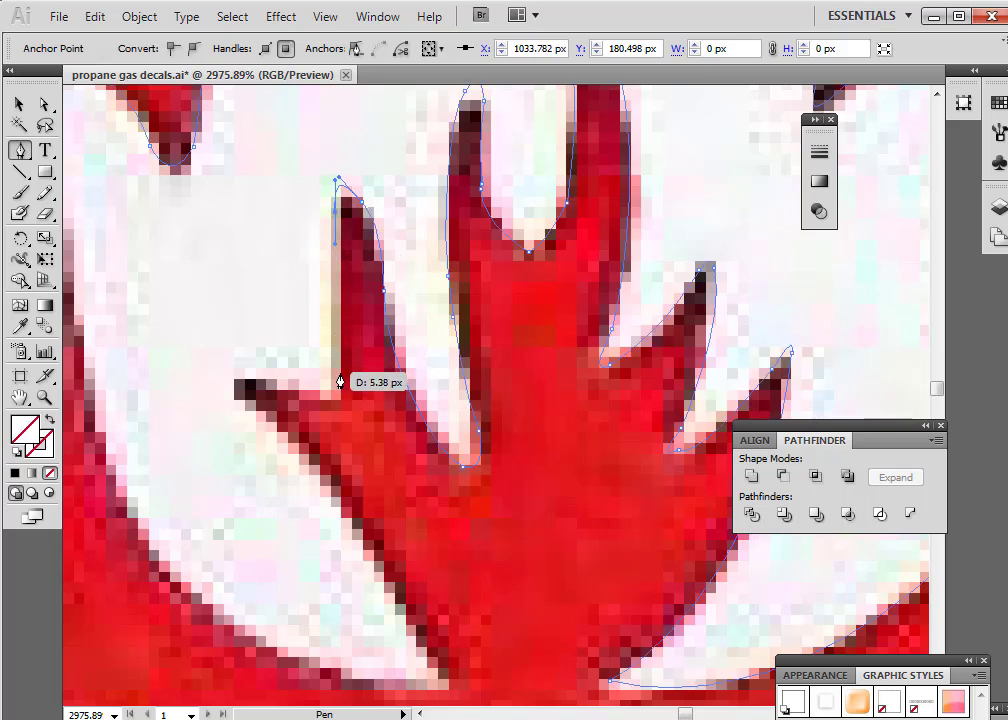
left_click_drag(343, 366, 292, 389)
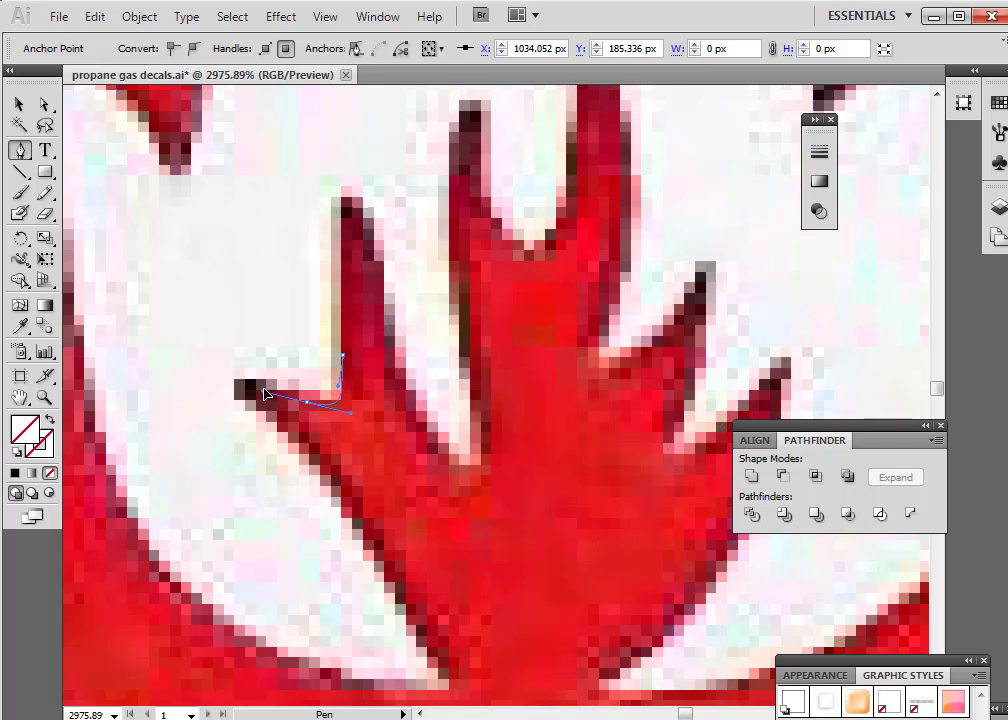
left_click_drag(272, 356, 272, 428)
Trace the inner flame's lower left edge down to its base corner, and back up along the white flame's outer left curve
scroll(330, 480, "down", 3)
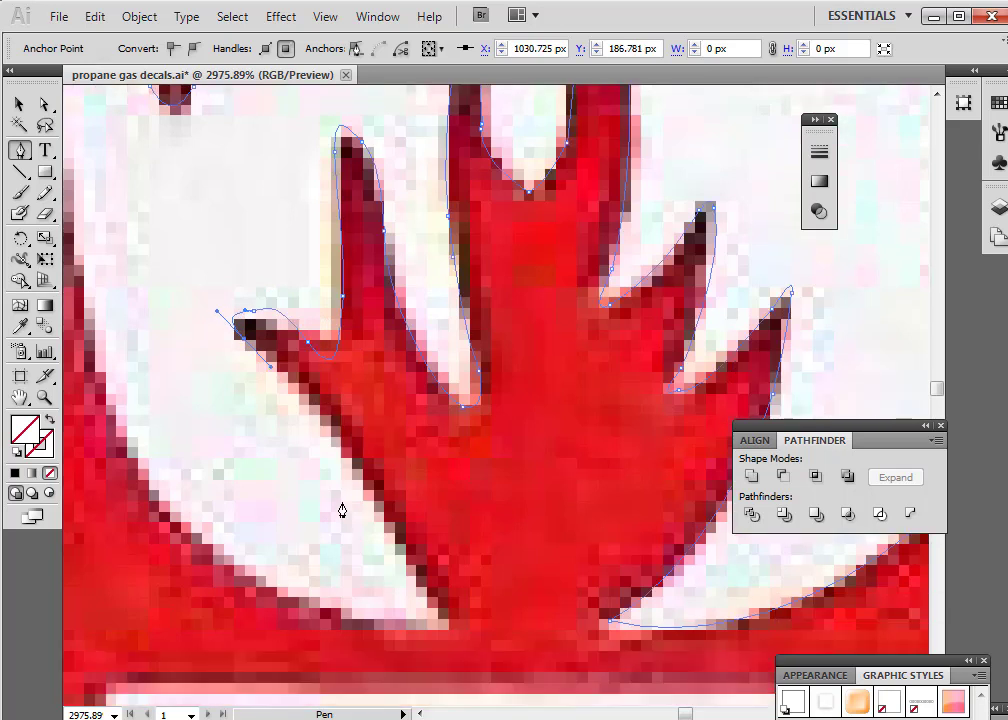
left_click_drag(357, 410, 292, 548)
scroll(128, 498, "up", 3)
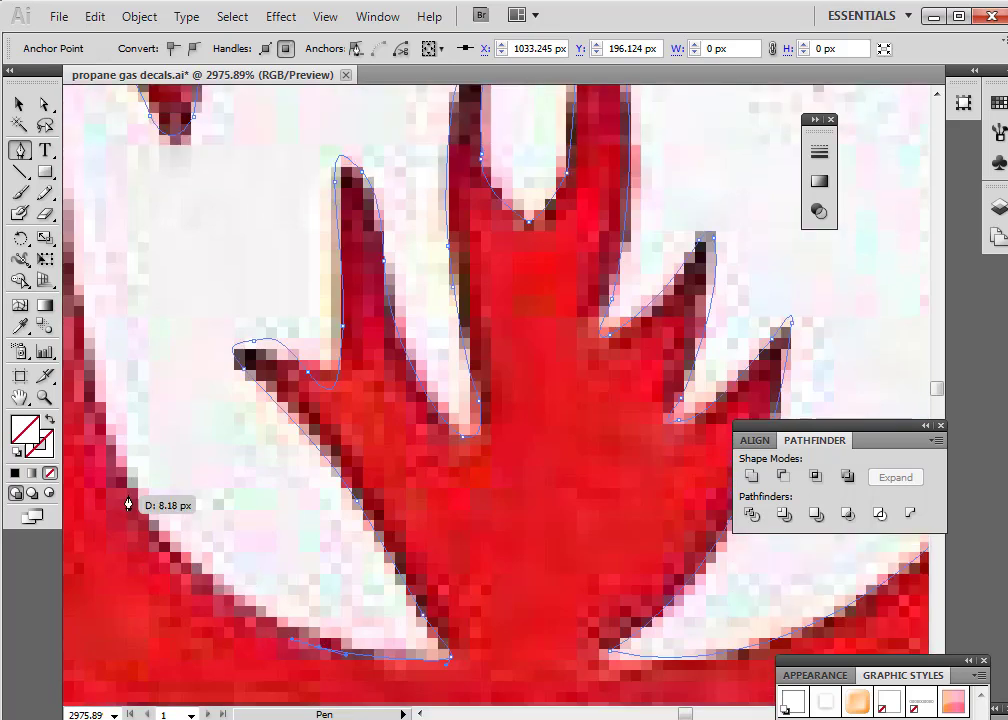
left_click_drag(104, 432, 628, 263)
scroll(555, 450, "up", 2)
scroll(555, 451, "up", 2)
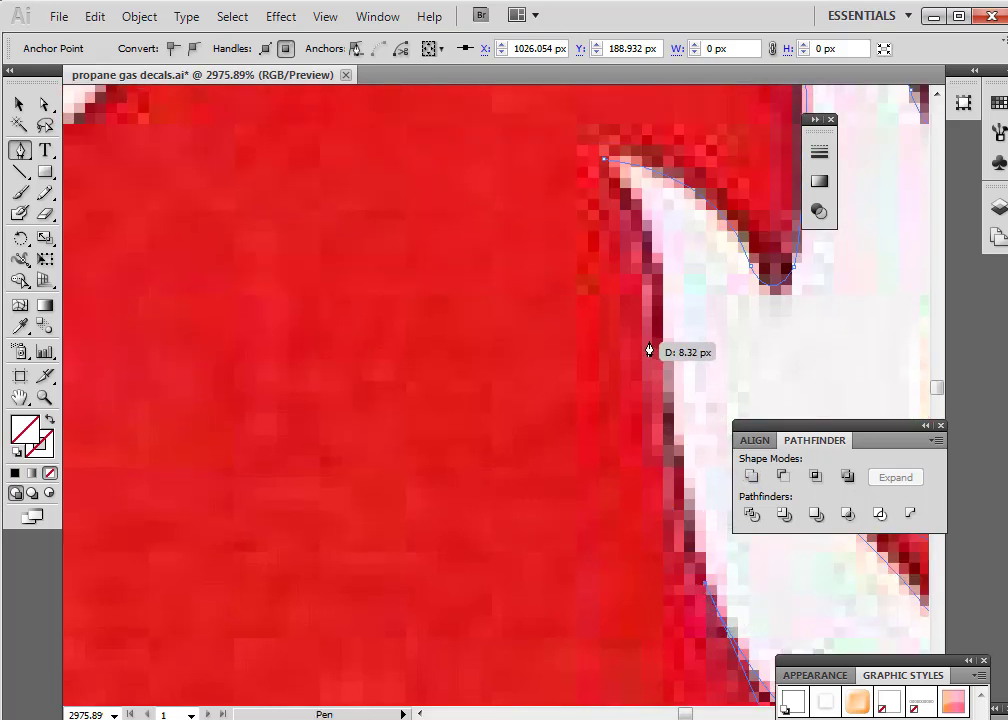
left_click_drag(650, 259, 669, 176)
left_click(669, 176)
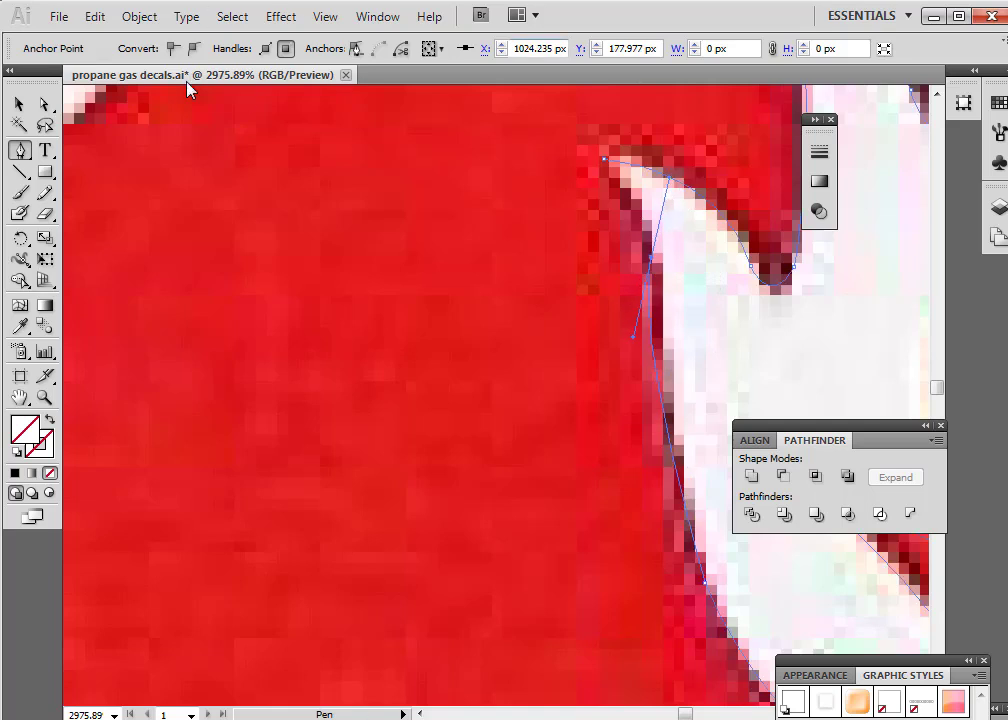
left_click(95, 16)
left_click(112, 37)
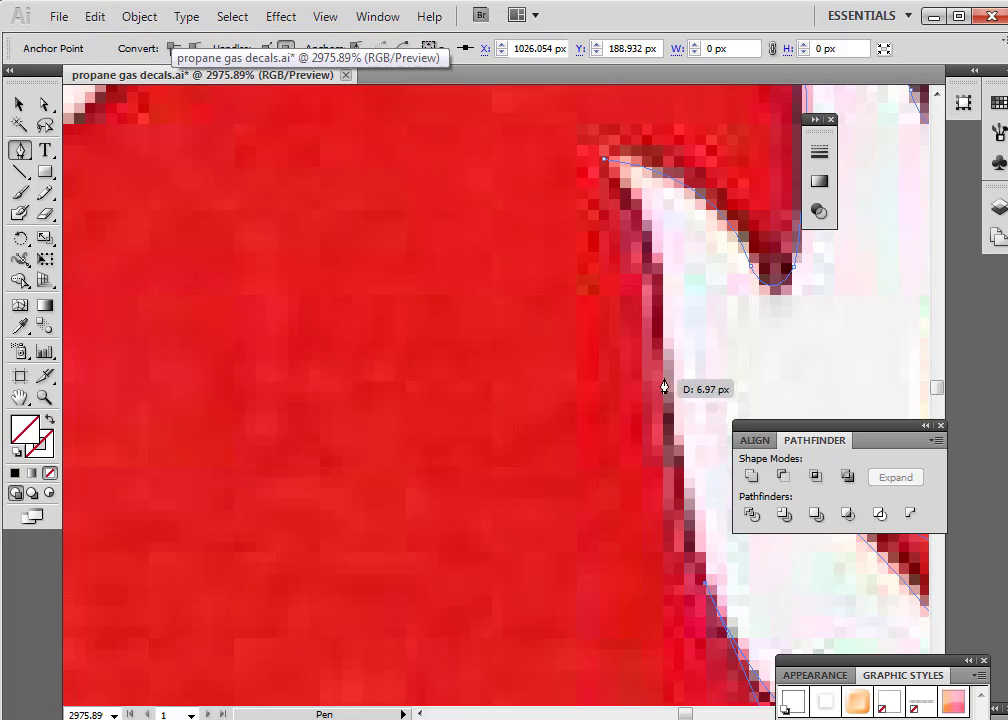
Trace the white flame's upper outer left edge and close the path at its starting anchor on the pointed tip
left_click_drag(660, 367, 669, 355)
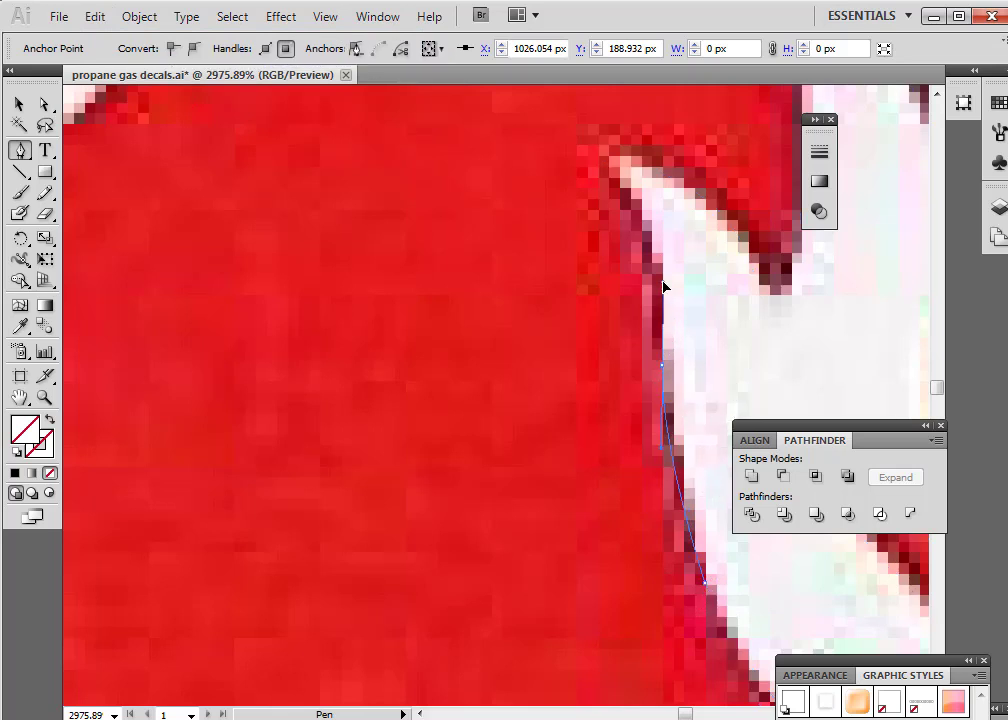
left_click_drag(664, 278, 604, 177)
left_click(662, 366)
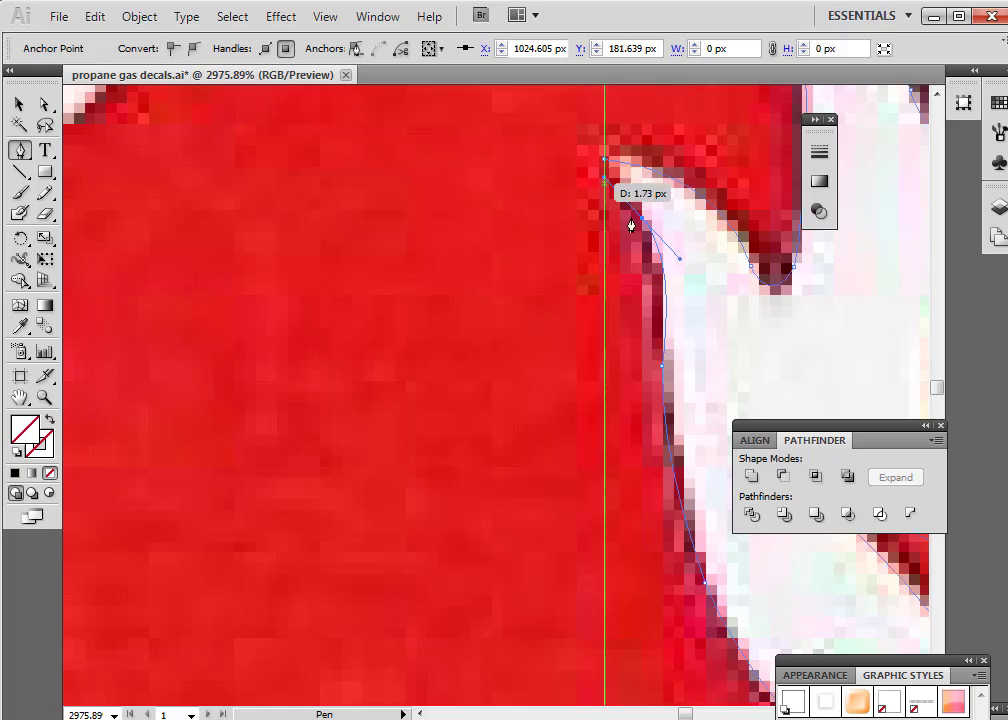
left_click_drag(643, 227, 622, 147)
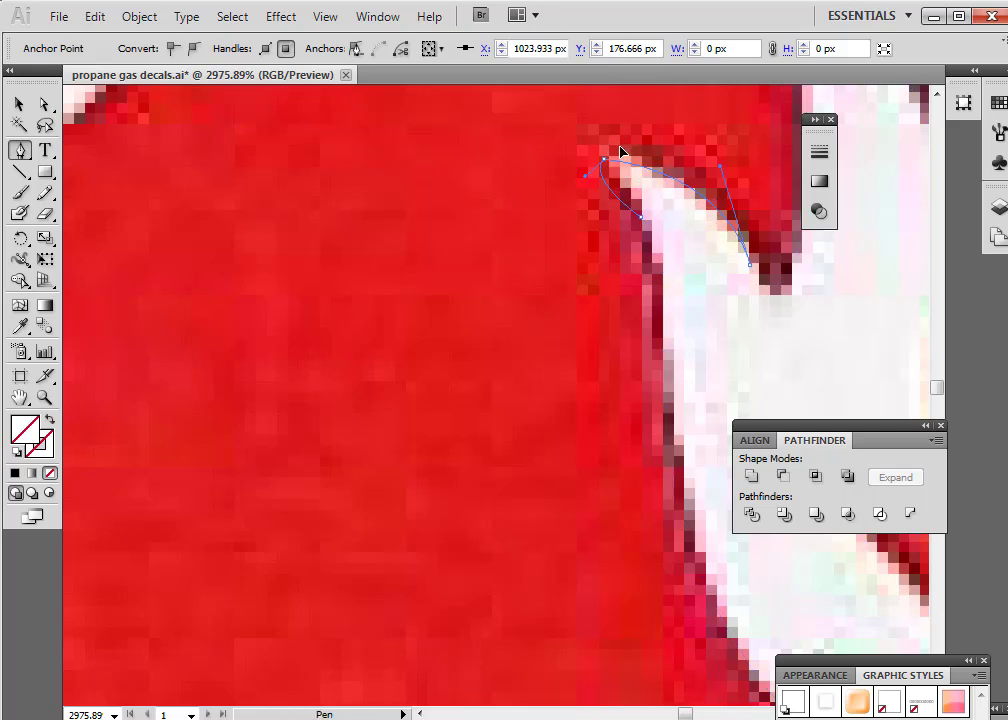
left_click_drag(615, 152, 615, 152)
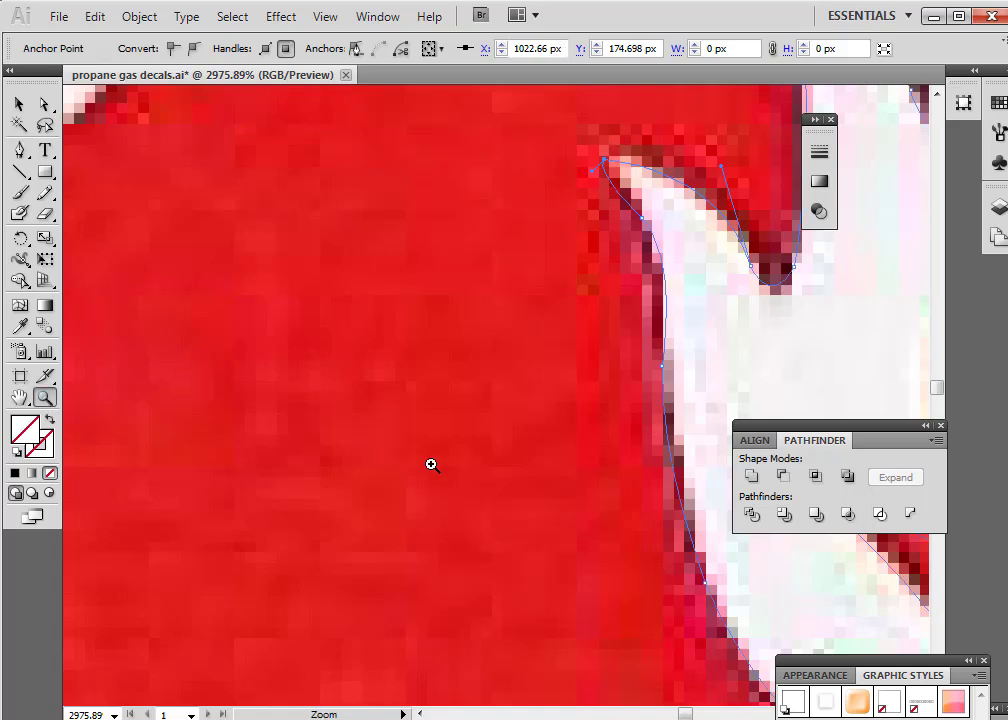
Fill the traced flame with pure white, starting from the color sampled off the scanned flame, and deselect it
left_click(532, 462, "alt")
left_click(621, 432, "alt")
left_click(625, 367, "alt")
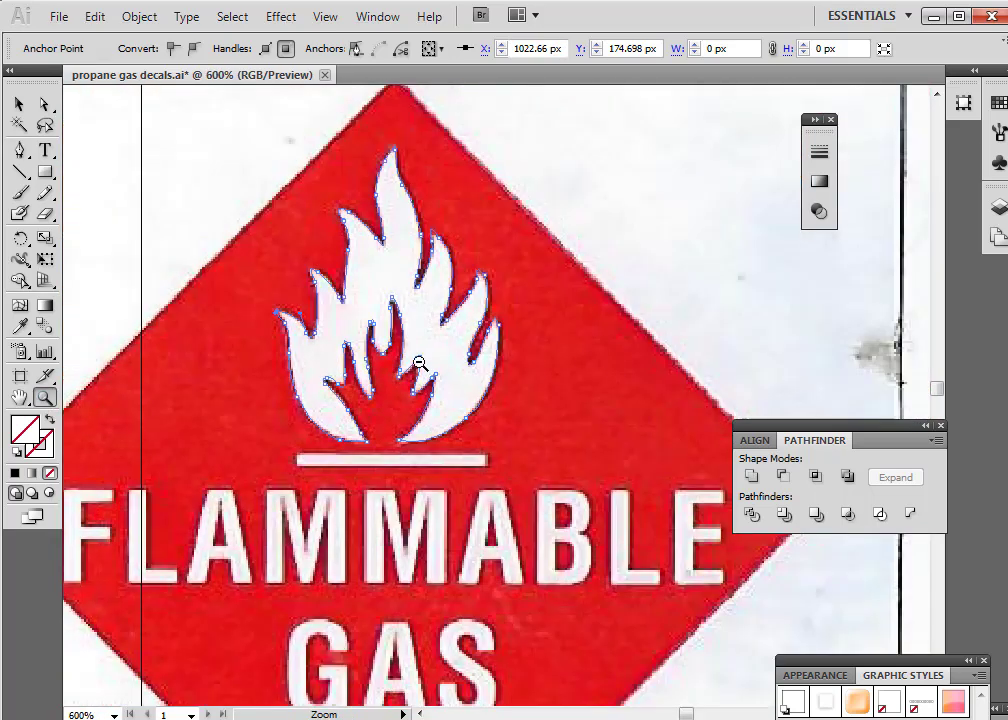
left_click(424, 366, "alt")
left_click(19, 104)
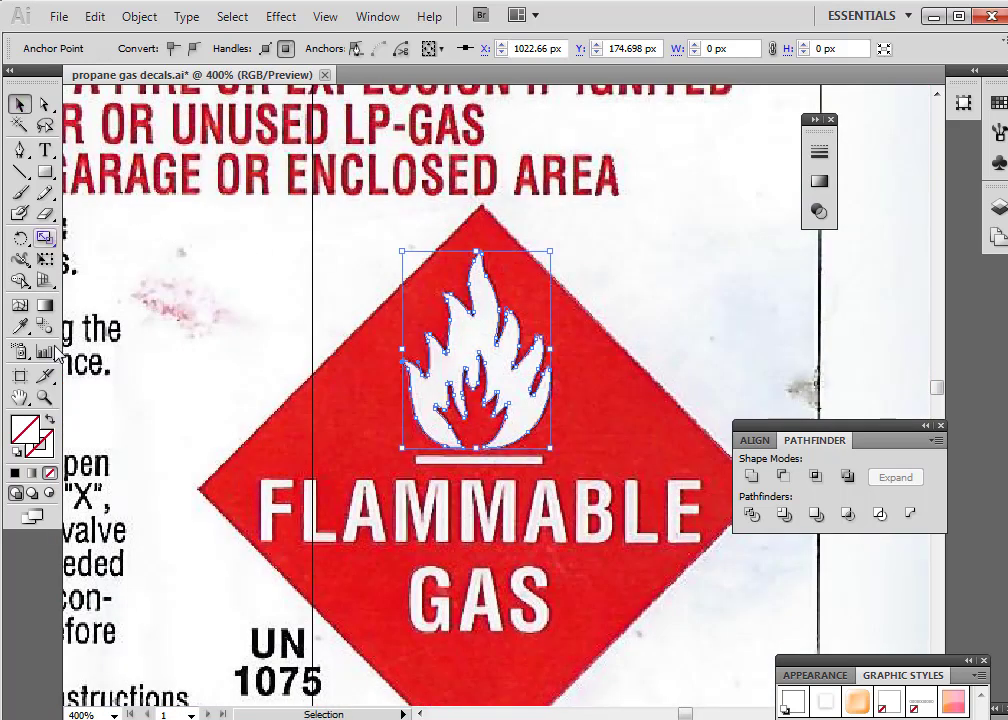
left_click(19, 326)
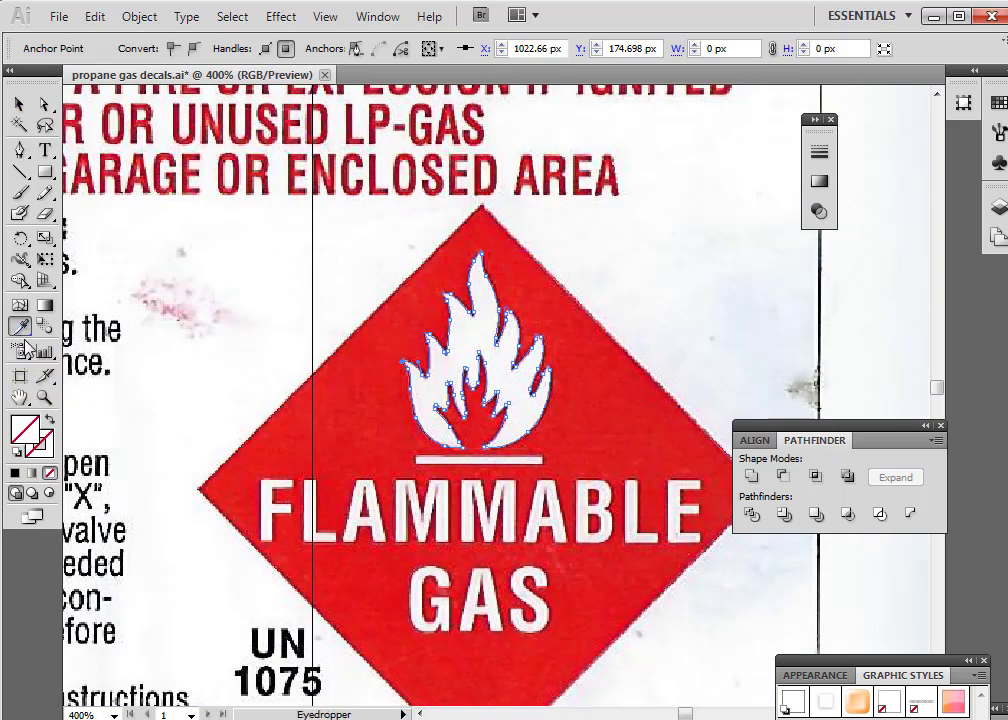
left_click(517, 371)
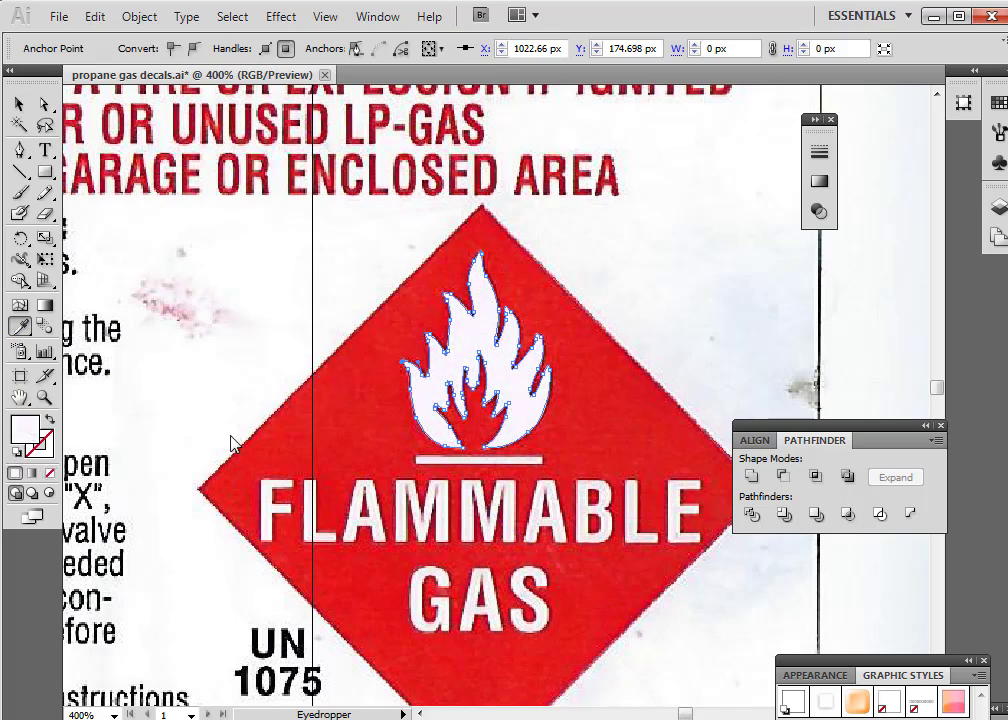
double_click(25, 430)
left_click_drag(521, 251, 513, 232)
left_click(719, 256)
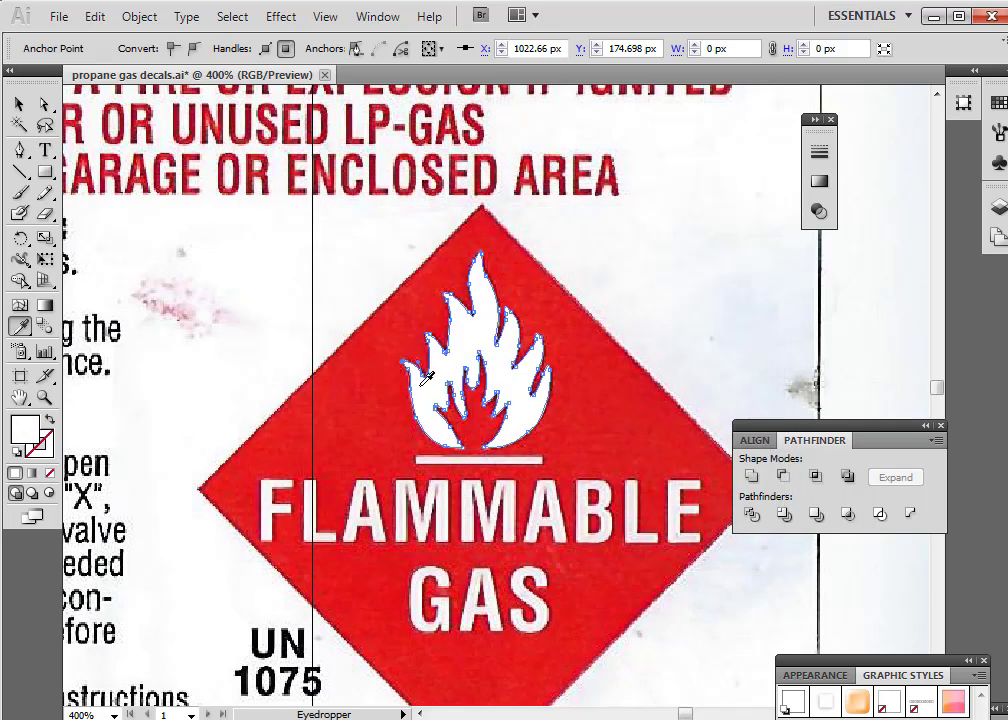
key("v")
left_click(198, 300)
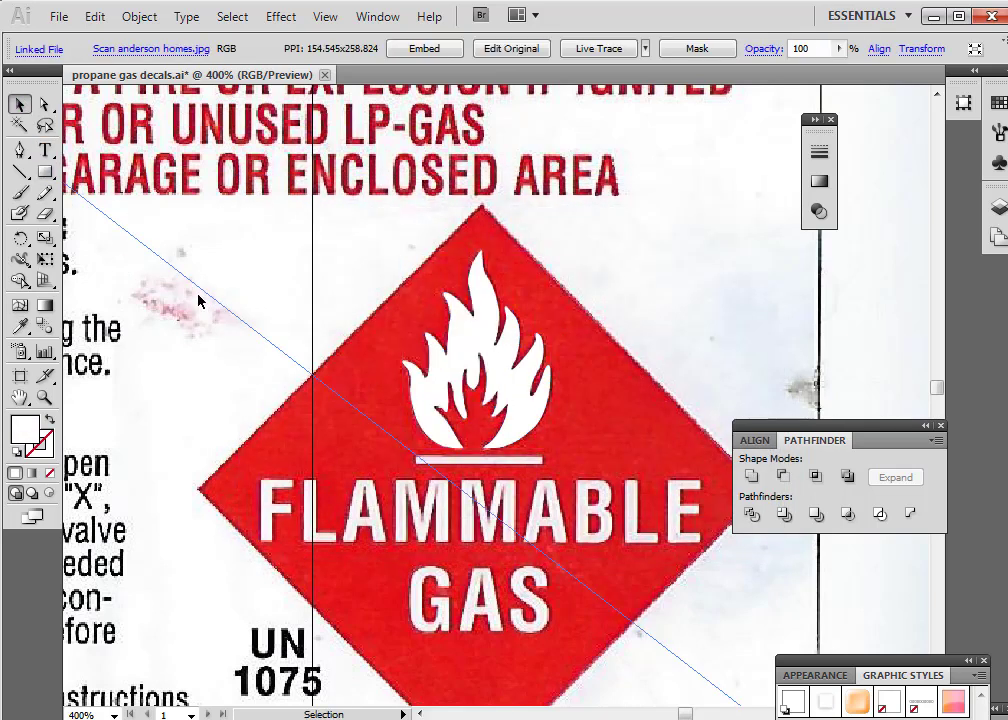
Draw a thin white rectangle over the scanned horizontal bar directly beneath the flame
key("z")
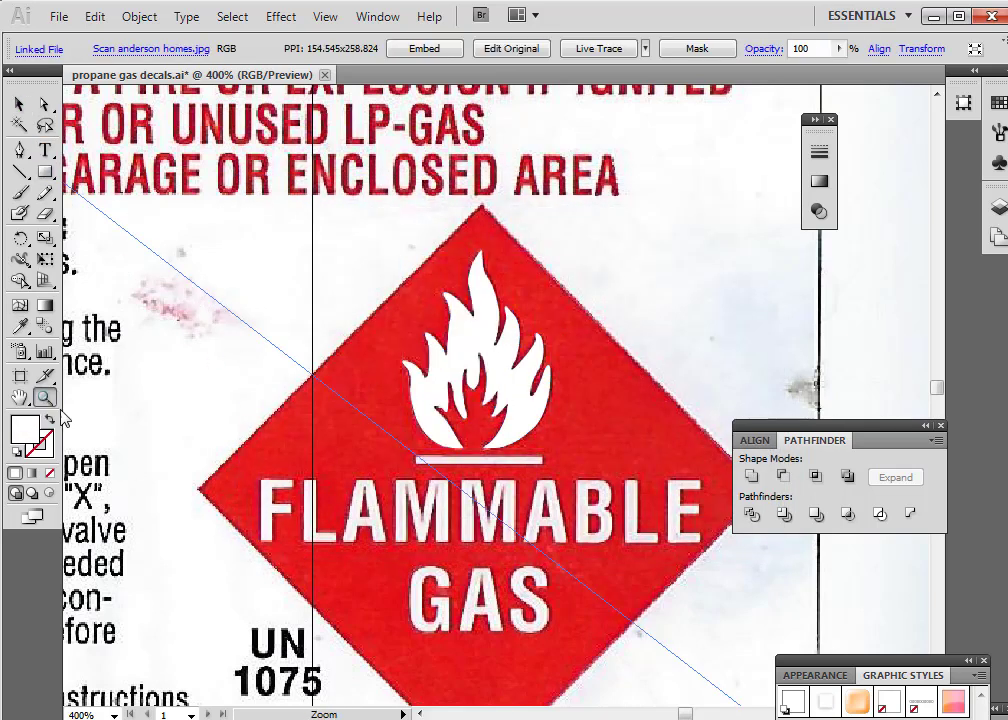
left_click(476, 448, "alt")
left_click(455, 358, "alt")
left_click(476, 383)
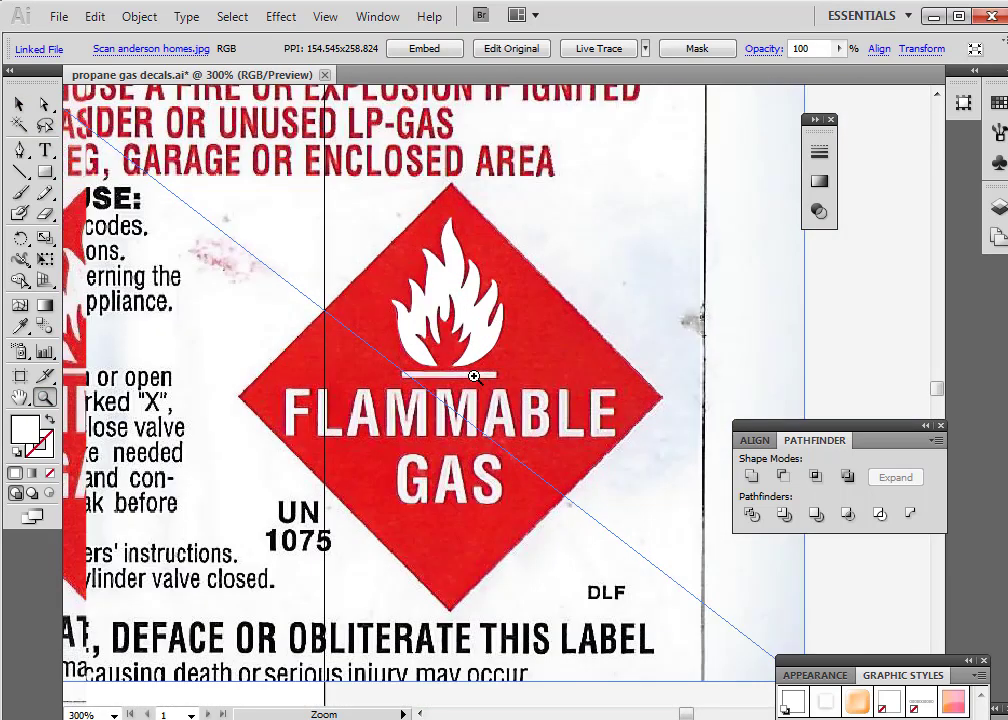
left_click(472, 378)
left_click(472, 378)
left_click(470, 376)
left_click(540, 423)
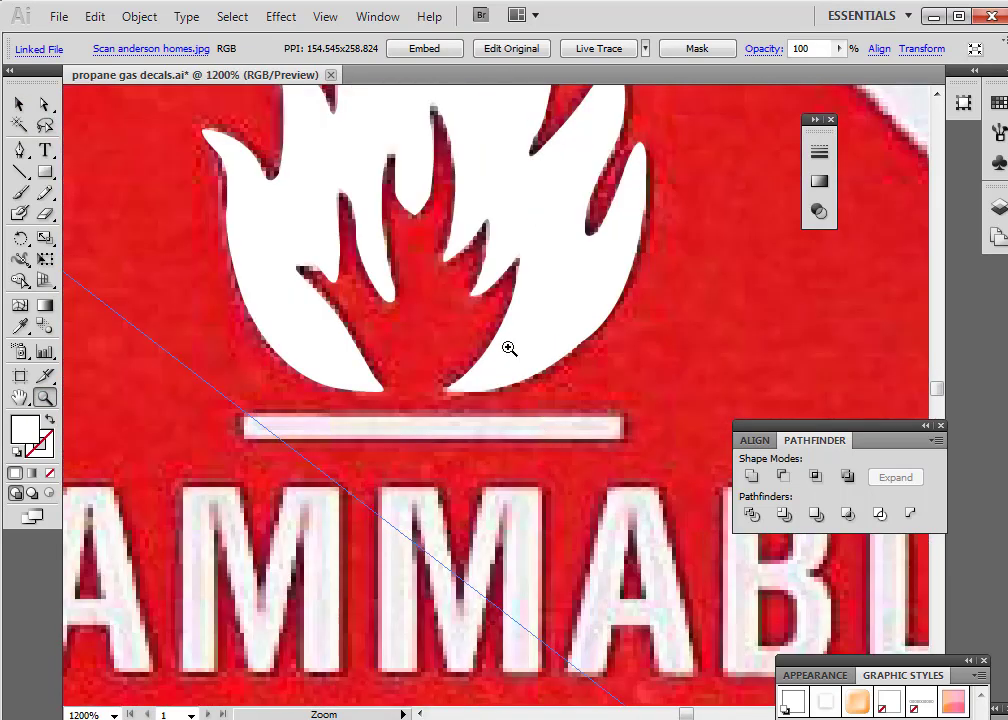
left_click(45, 172)
left_click_drag(245, 420, 627, 443)
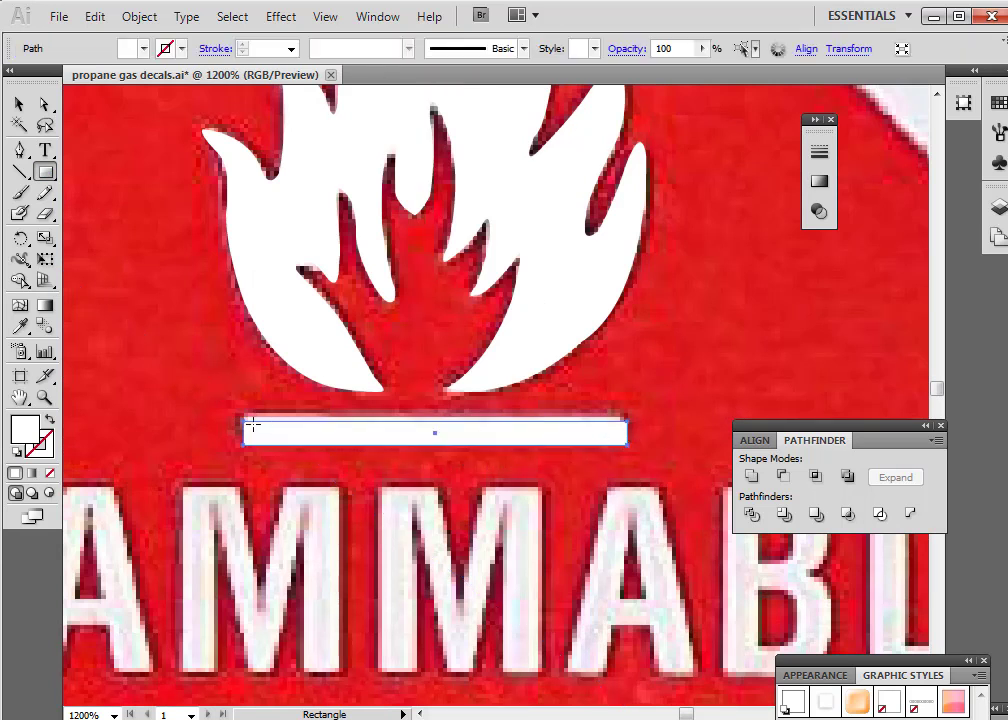
left_click(45, 397)
left_click(499, 420, "alt")
left_click(461, 389, "alt")
left_click(461, 389, "alt")
left_click(494, 404, "alt")
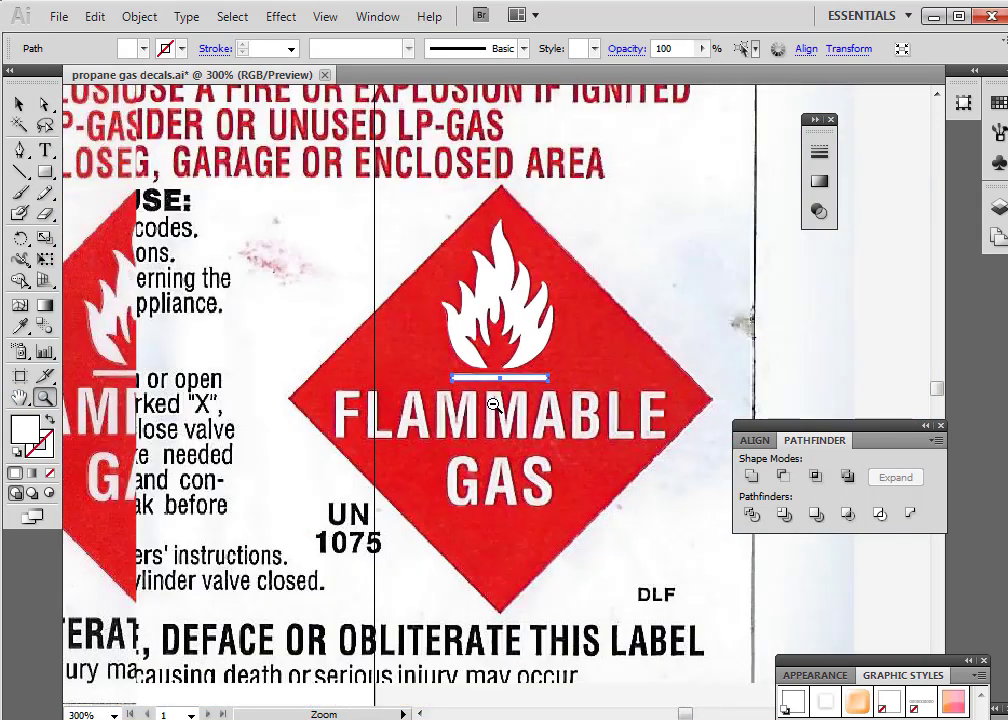
left_click(44, 173)
left_click_drag(303, 247, 643, 613)
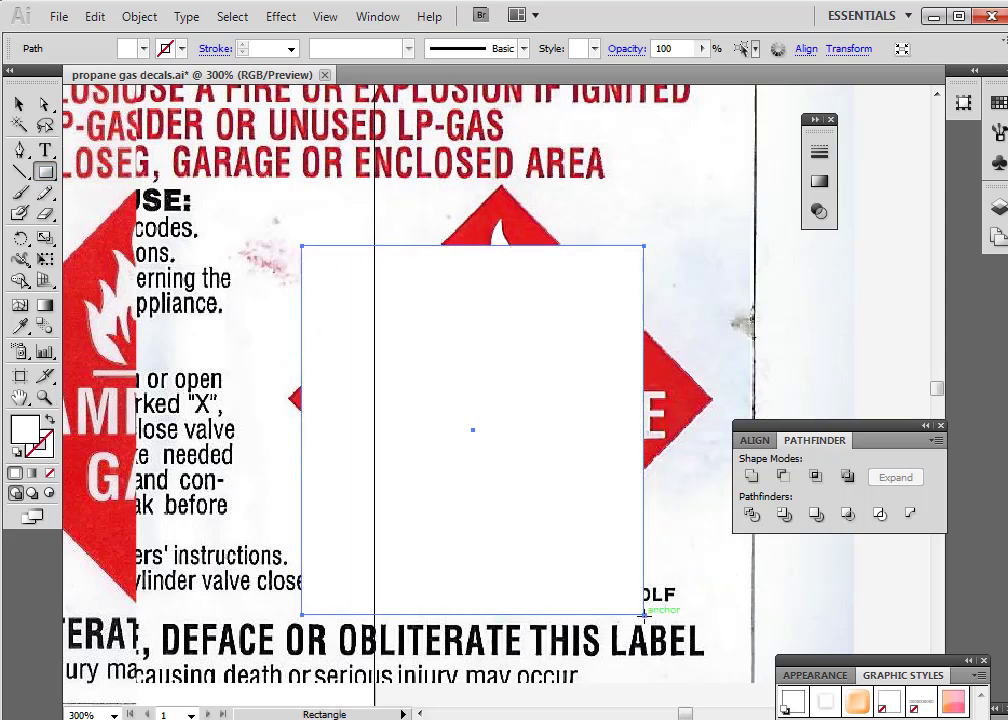
left_click(19, 104)
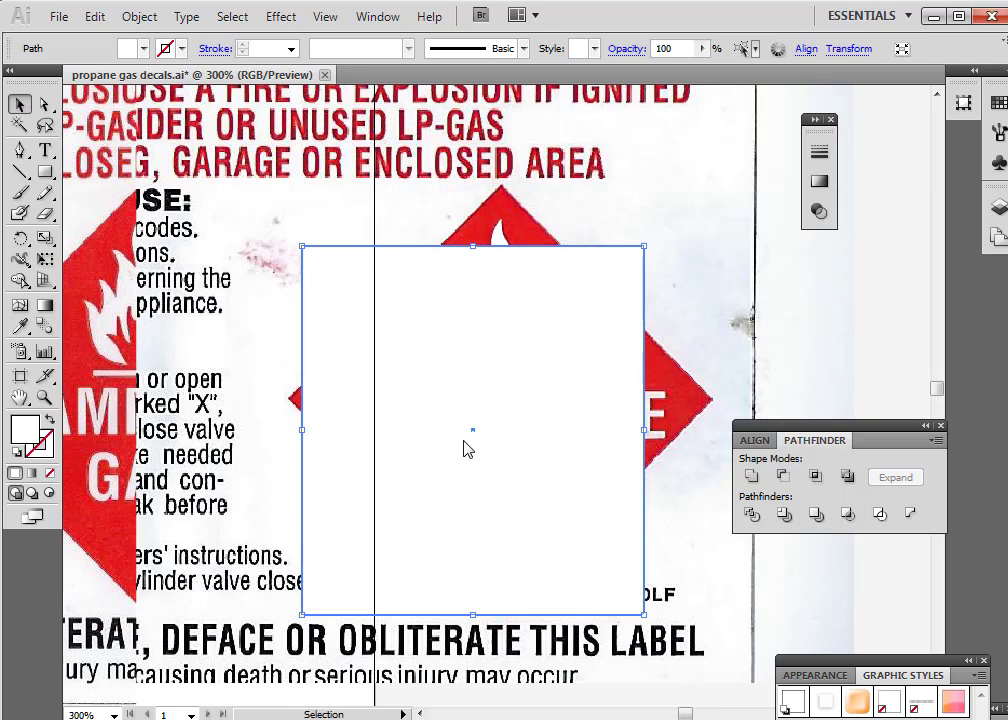
key("Delete")
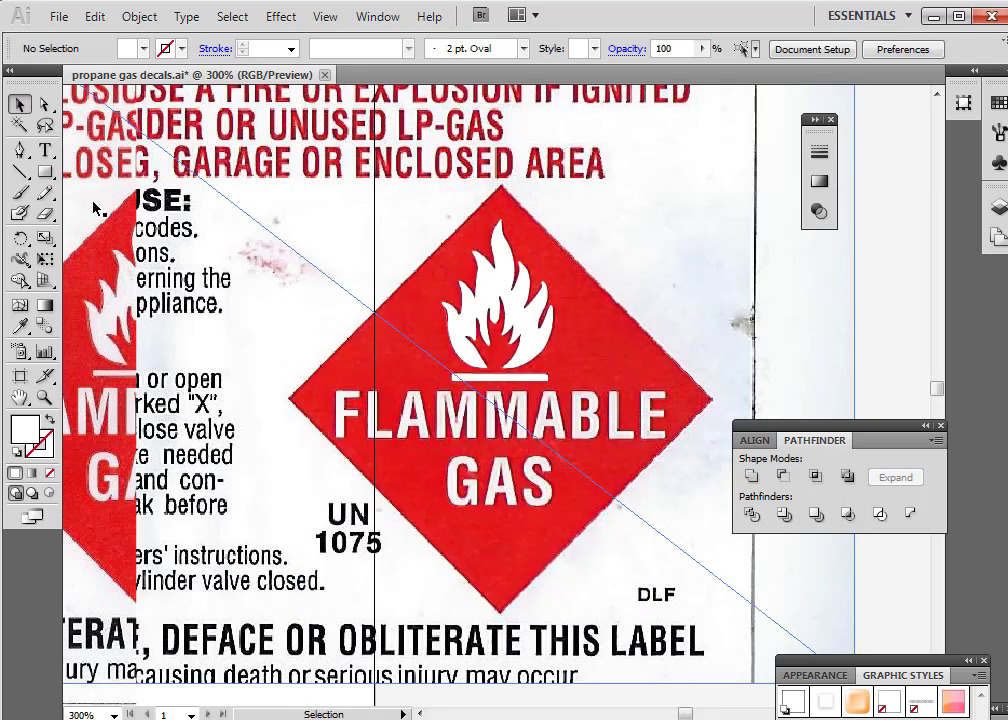
Choose the Rectangle tool for tracing the red diamond around the flame
left_click(45, 172)
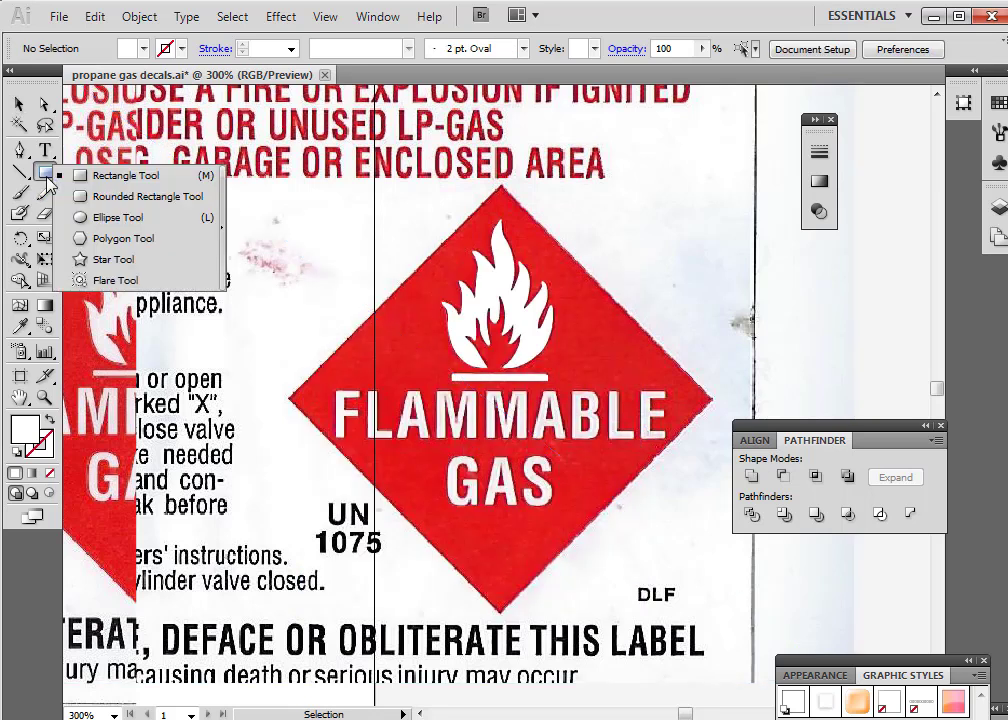
left_click(100, 175)
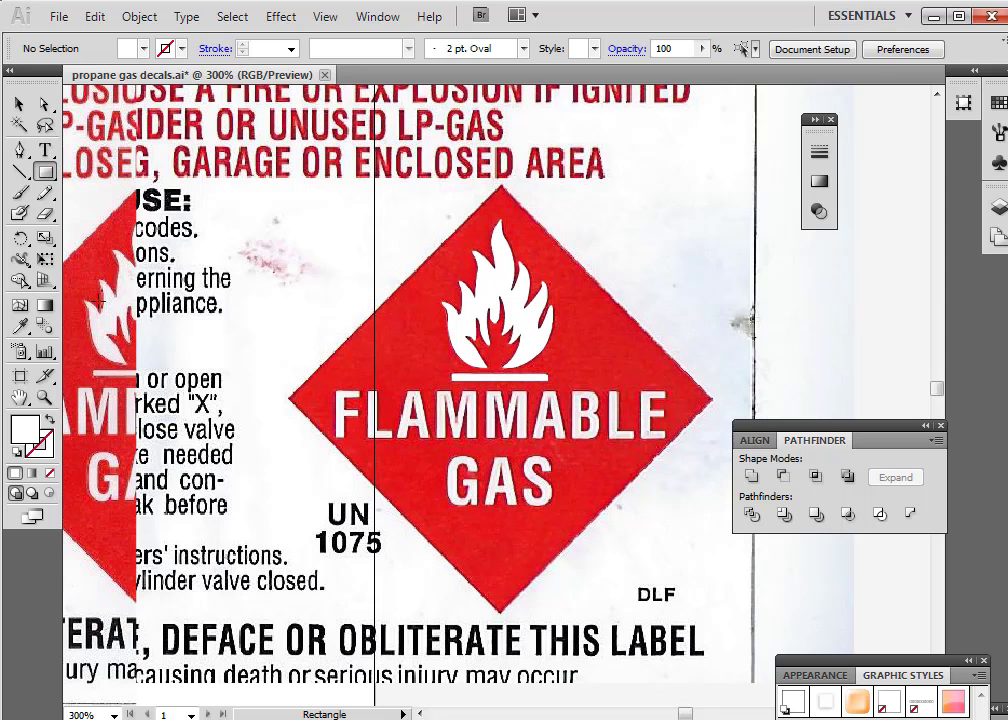
Trace the scanned red FLAMMABLE GAS diamond with the Pen tool as a closed four-point shape
left_click(19, 149)
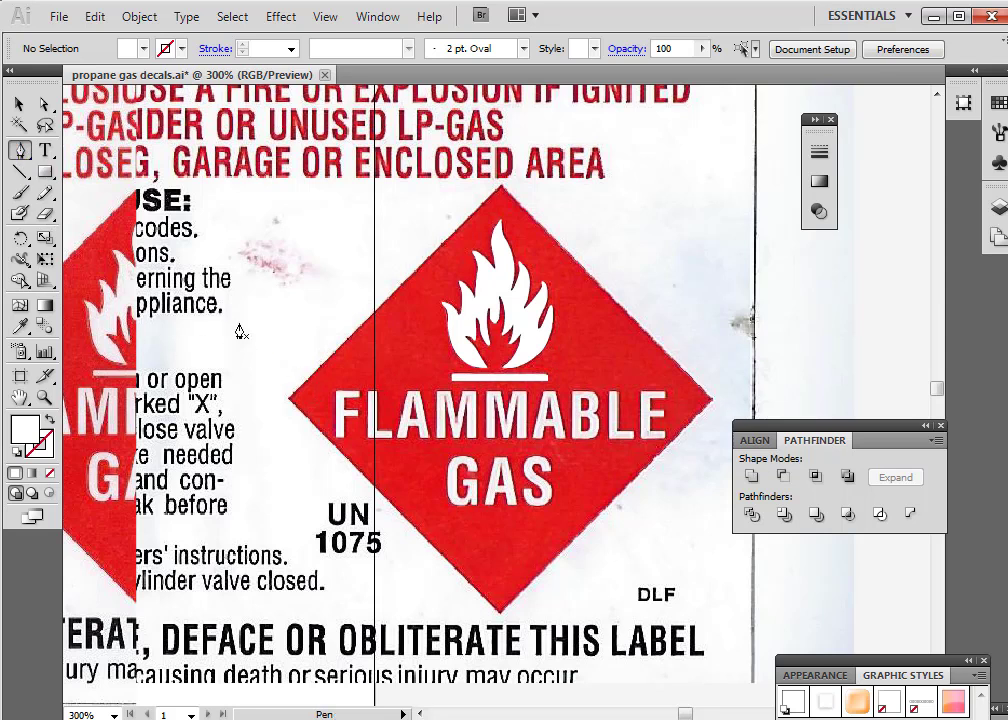
left_click(291, 400)
left_click(500, 188)
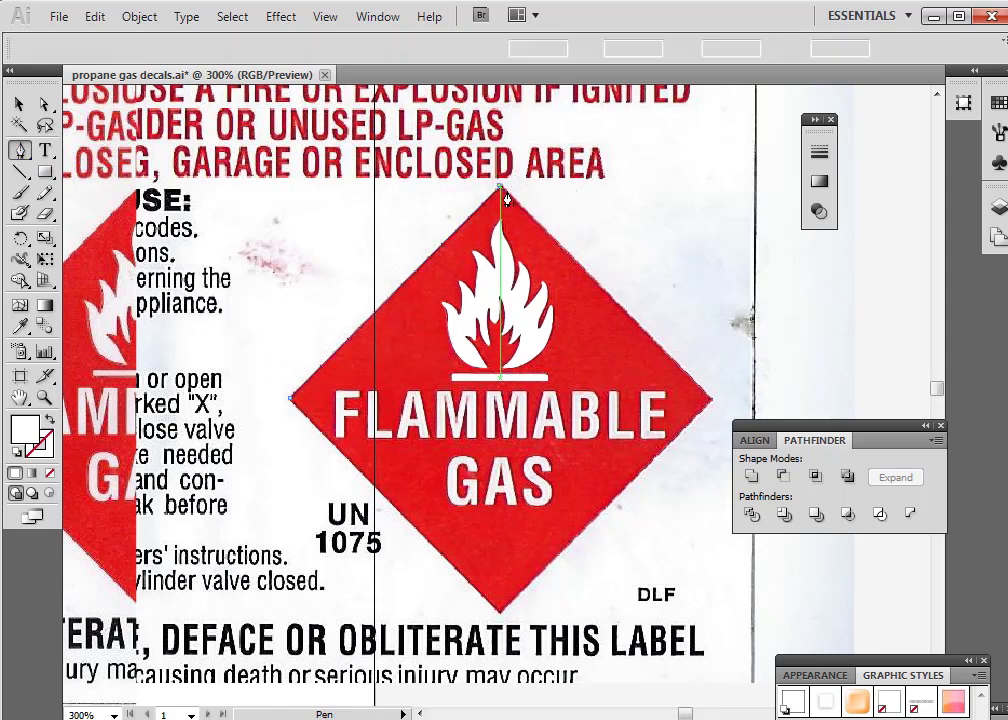
left_click(711, 400)
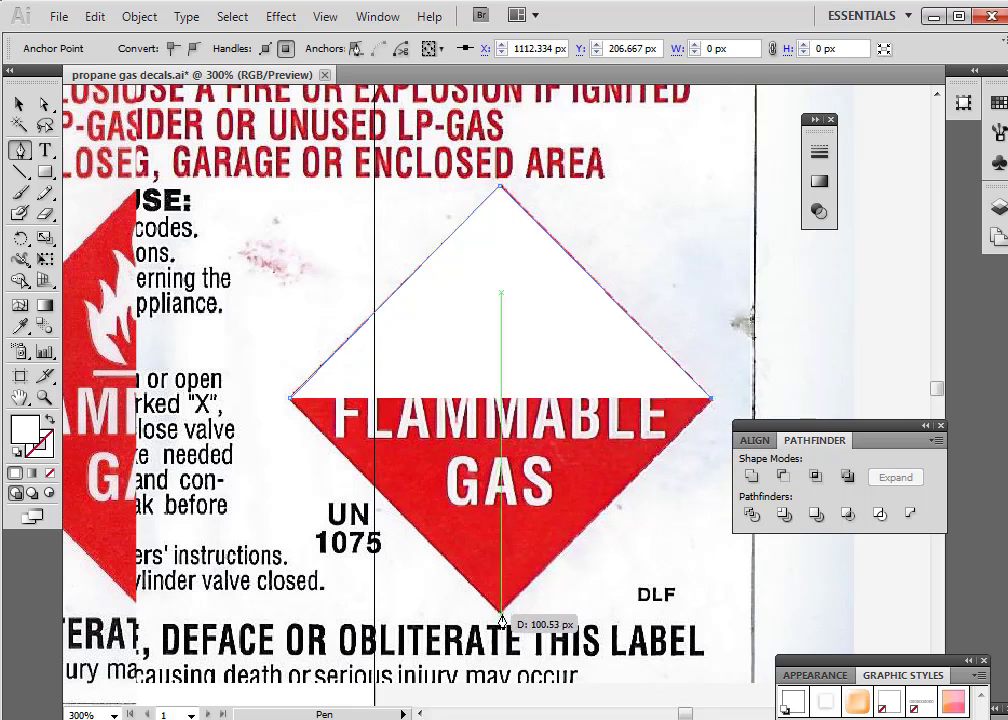
left_click(501, 616)
left_click(290, 400)
Move the traced diamond to the right of the scanned sign and fill it with the red sampled from the scan
left_click(19, 104)
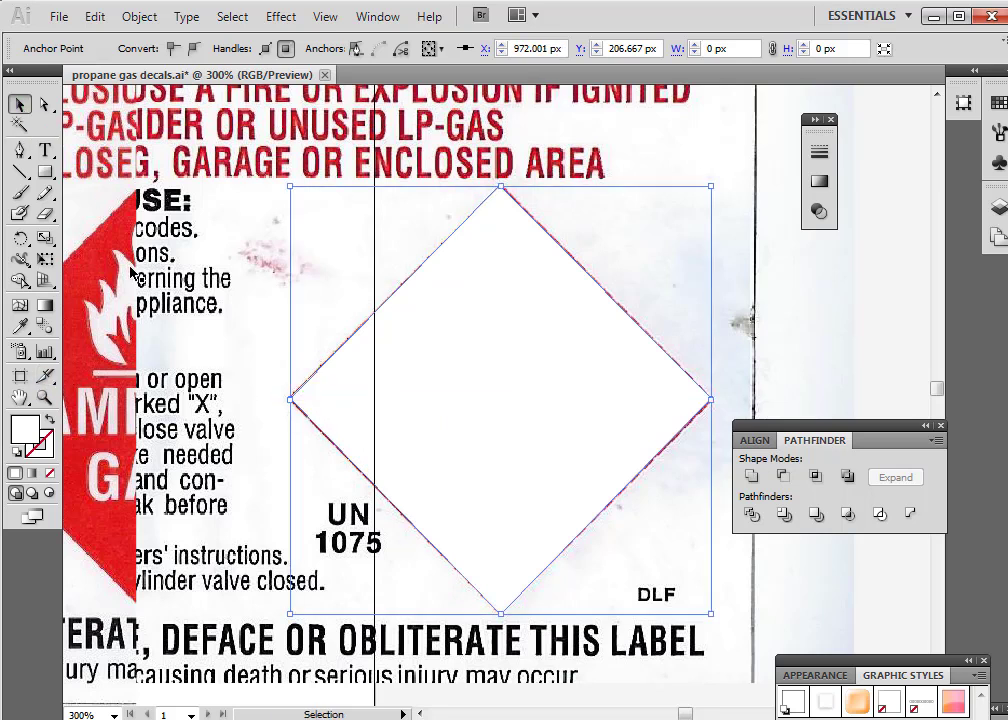
left_click_drag(619, 326, 312, 390)
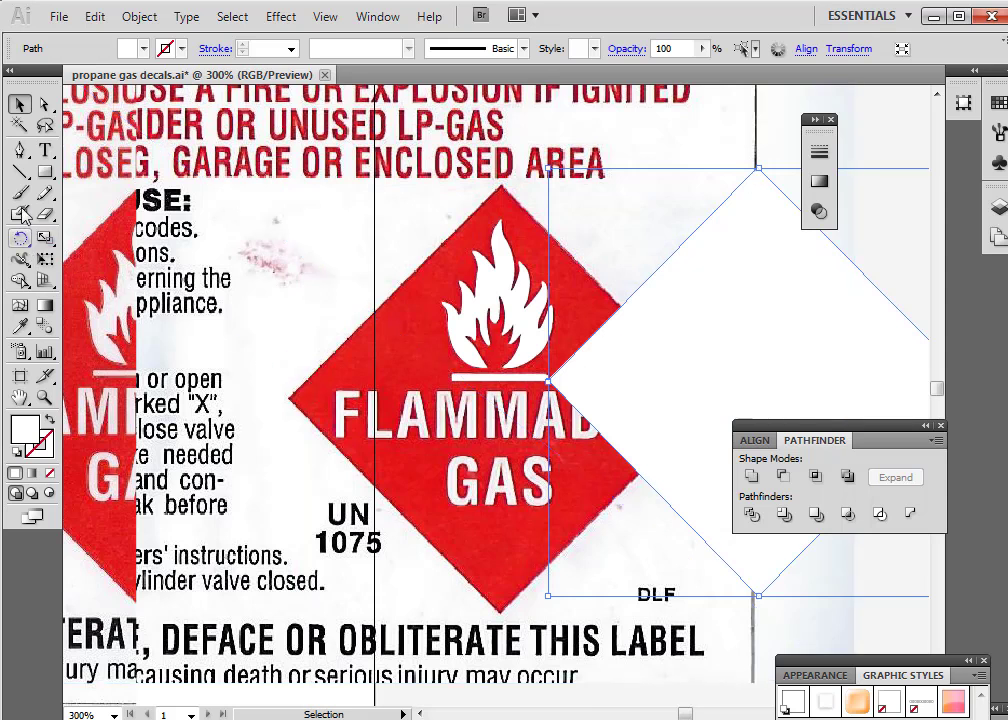
left_click(19, 326)
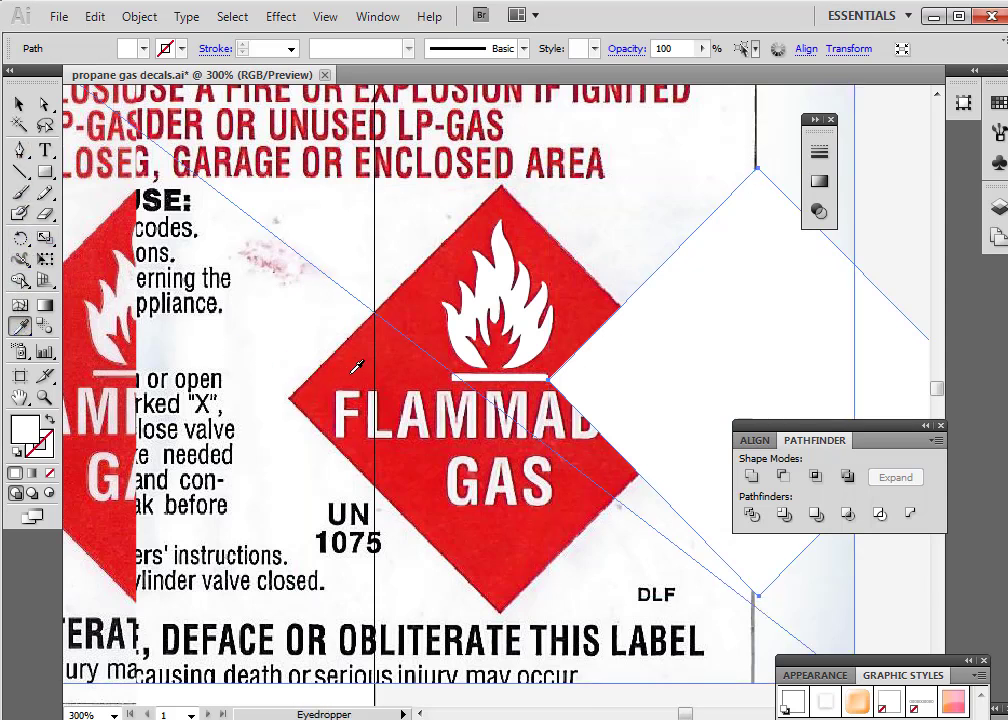
left_click(355, 355)
left_click(19, 104)
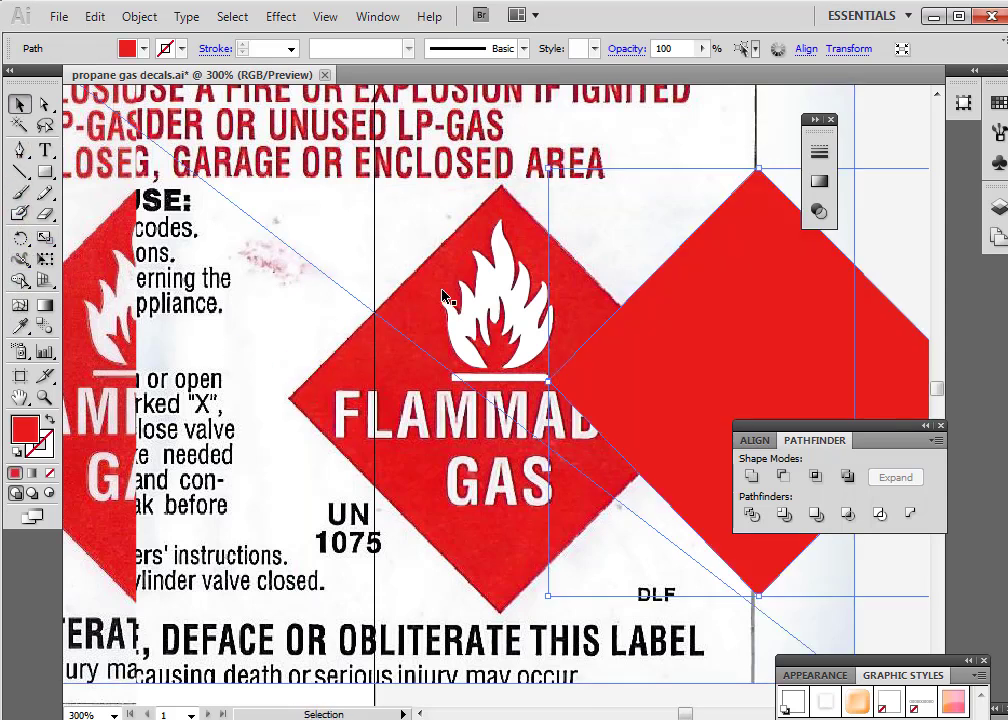
Group the white flame shapes together with the bar beneath them
left_click(475, 345)
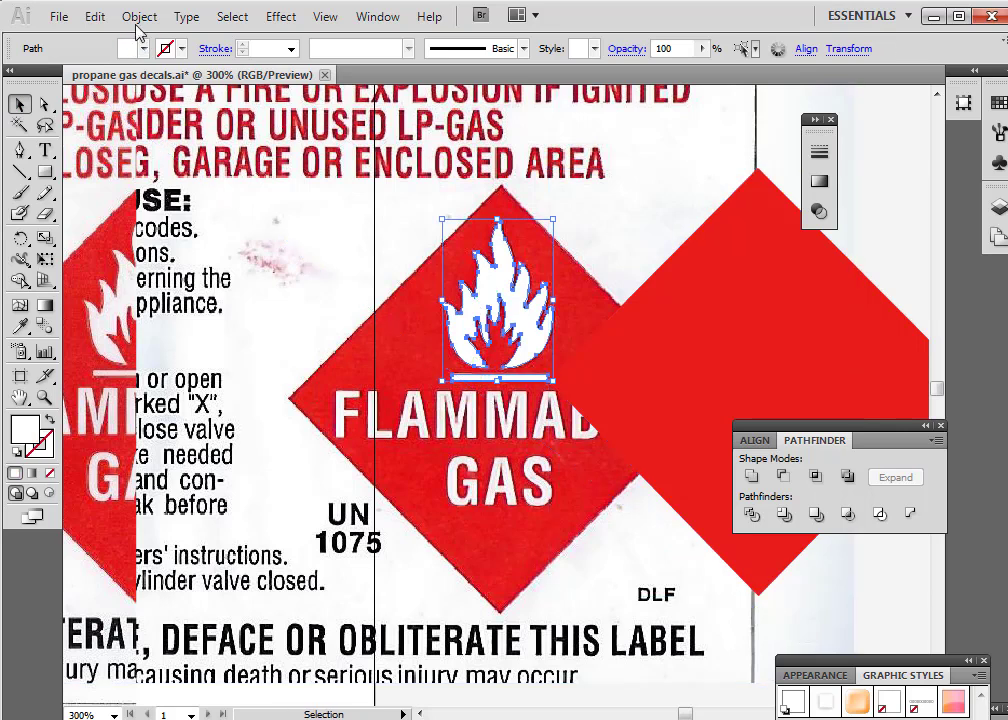
left_click(139, 17)
mouse_move(172, 66)
left_click(173, 92)
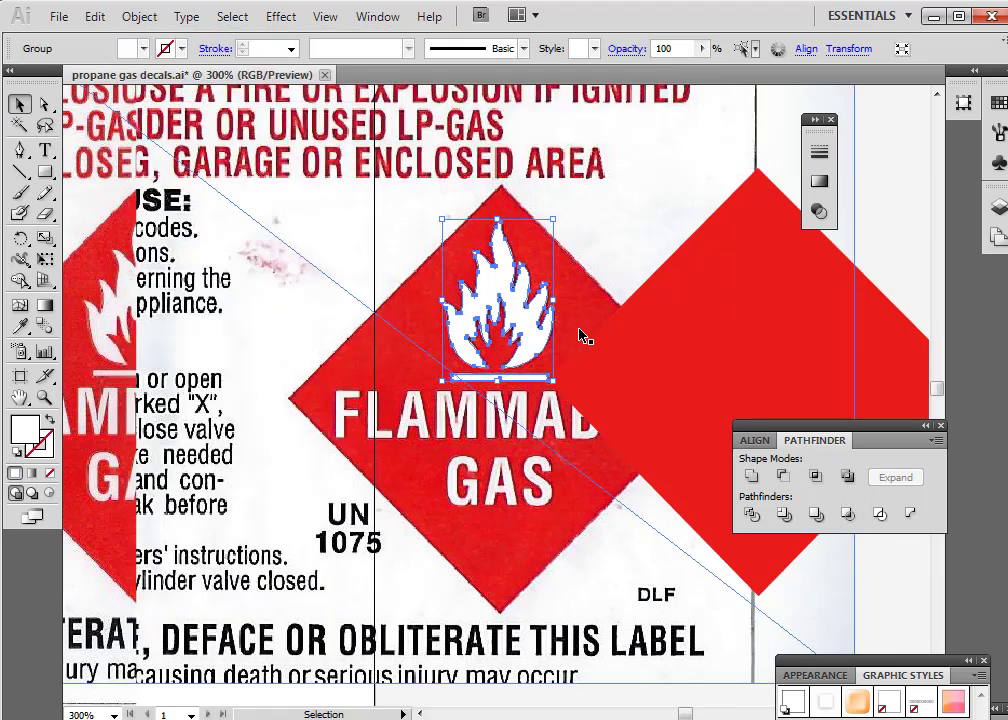
Bring the flame group to the front and place the red diamond behind it, aligned over the scanned sign
left_click_drag(635, 371, 666, 398)
left_click(477, 315)
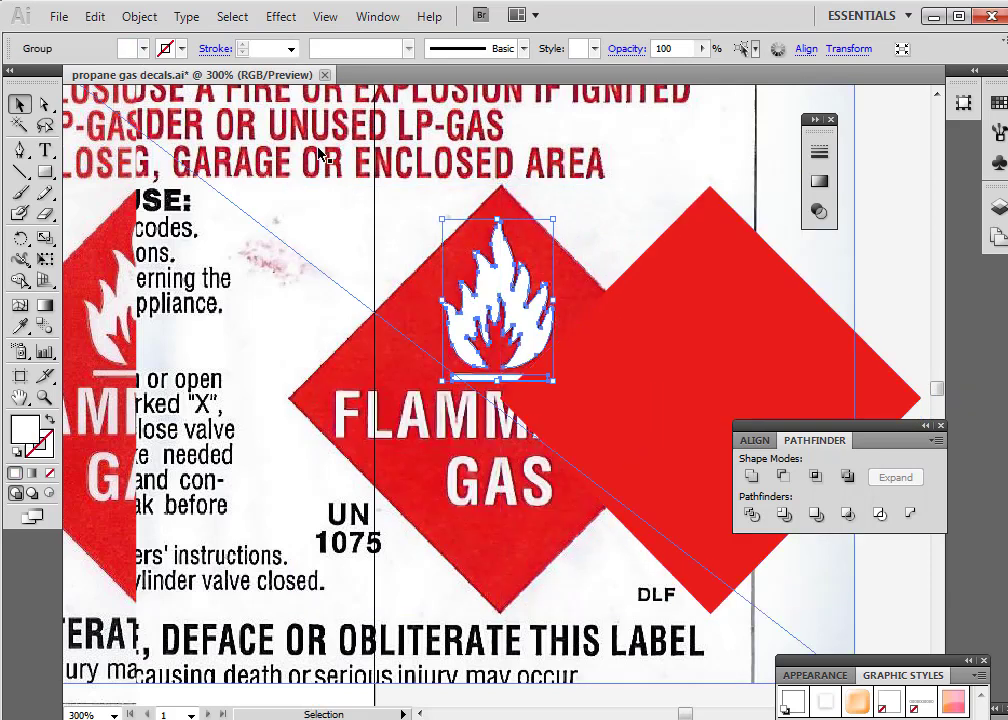
left_click(139, 16)
mouse_move(173, 63)
left_click(442, 78)
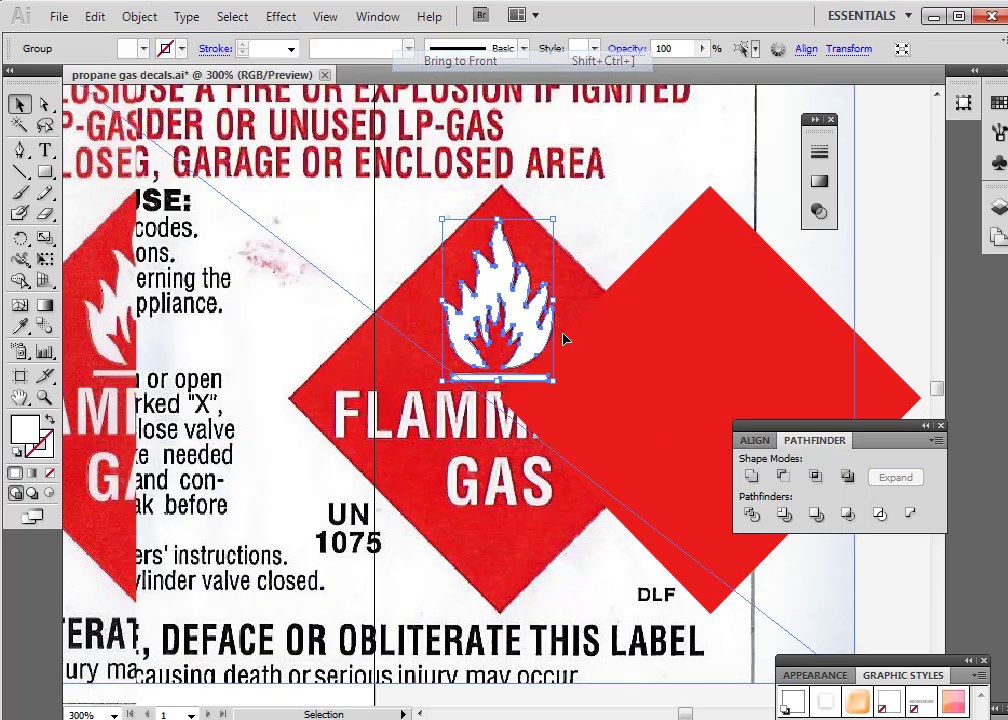
left_click_drag(675, 317, 489, 320)
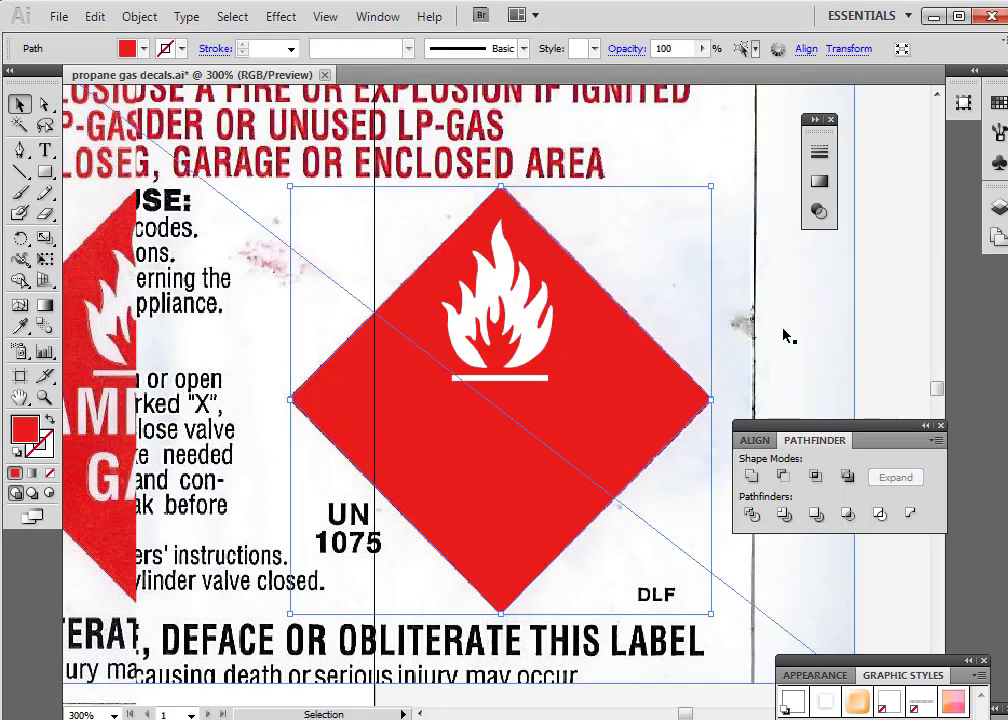
left_click(877, 305)
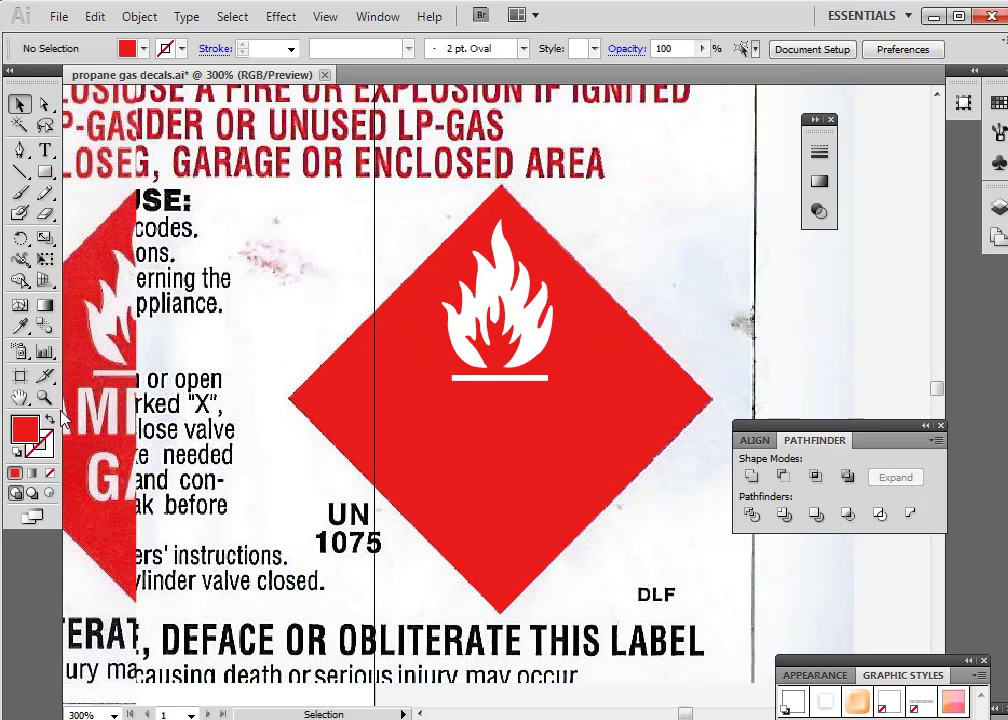
Save the propane gas decals document with the finished diamond and flame artwork
key("z")
left_click(484, 388, "alt")
left_click(470, 385, "alt")
left_click(461, 380, "alt")
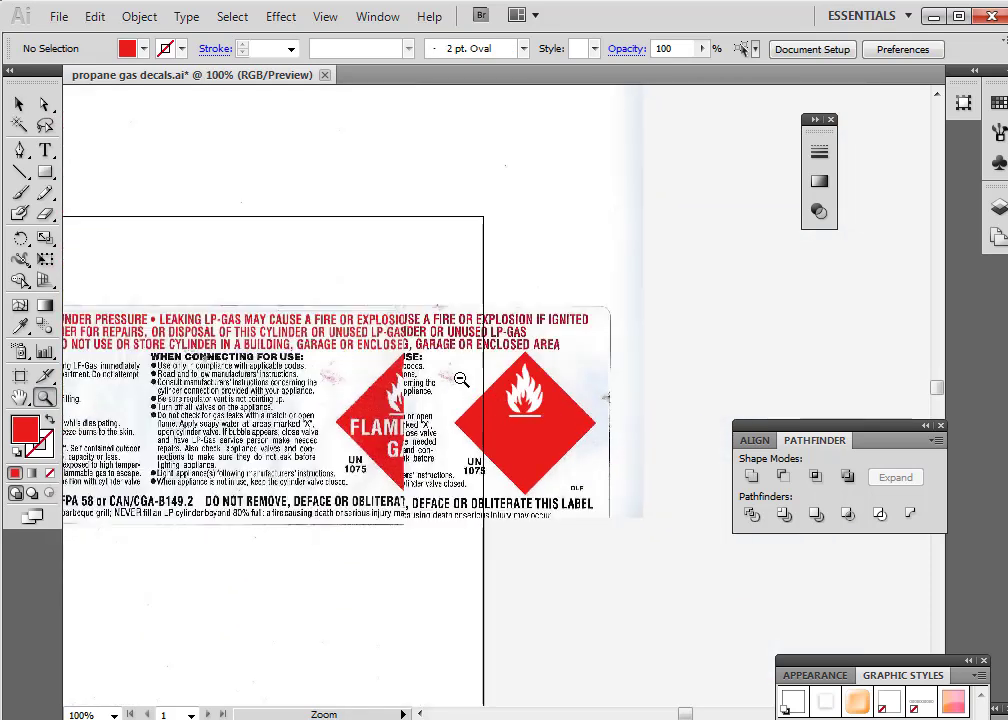
left_click(369, 187)
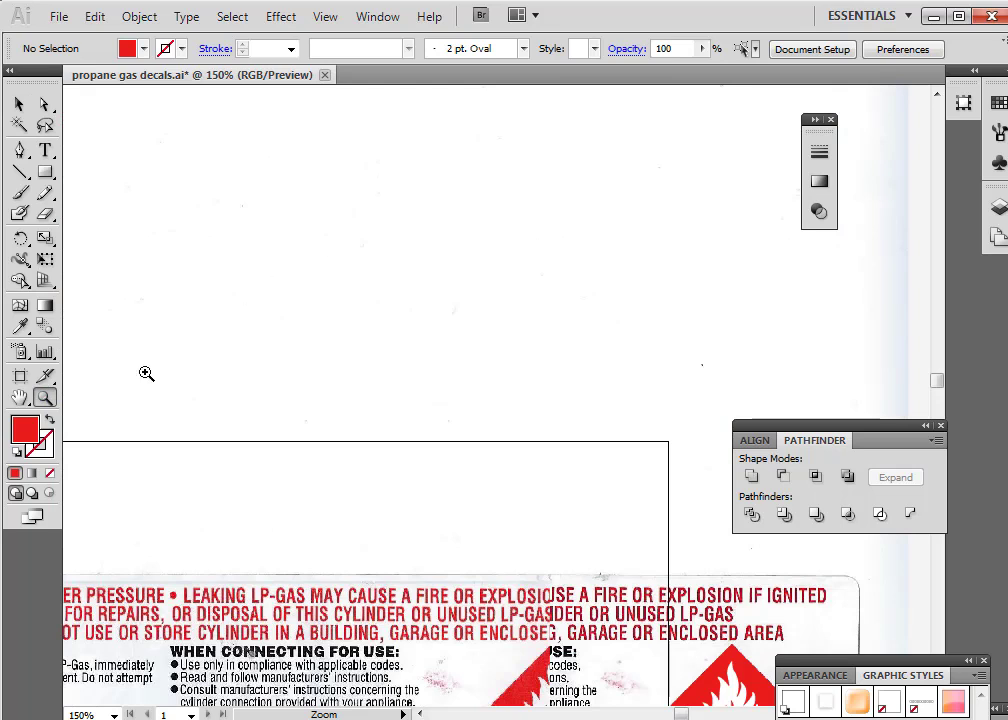
left_click(19, 104)
left_click(59, 17)
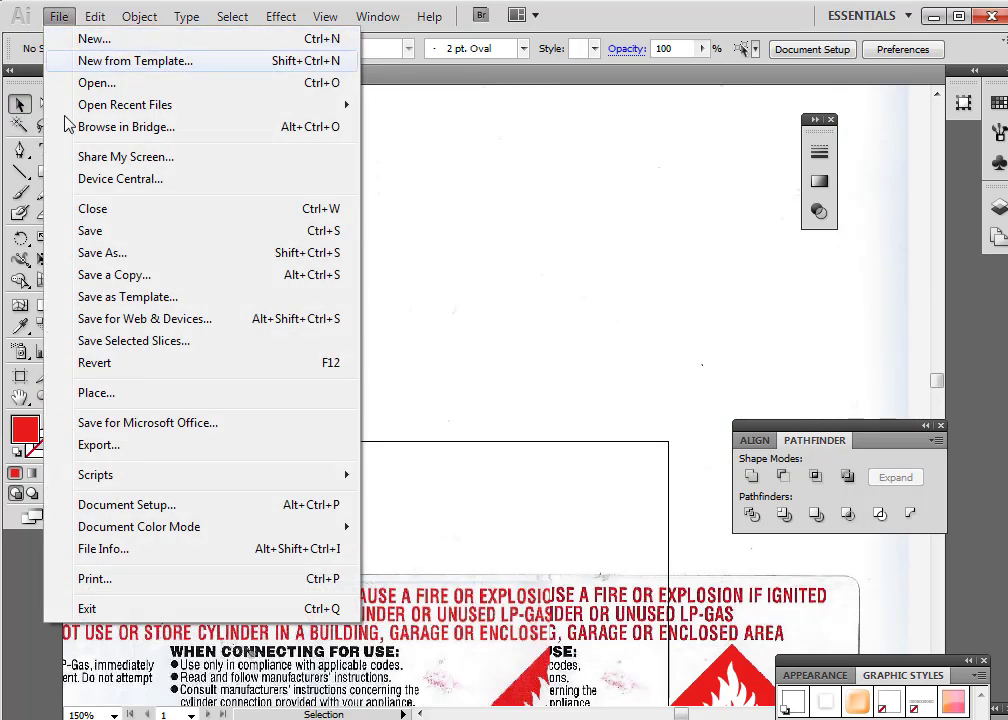
left_click(90, 230)
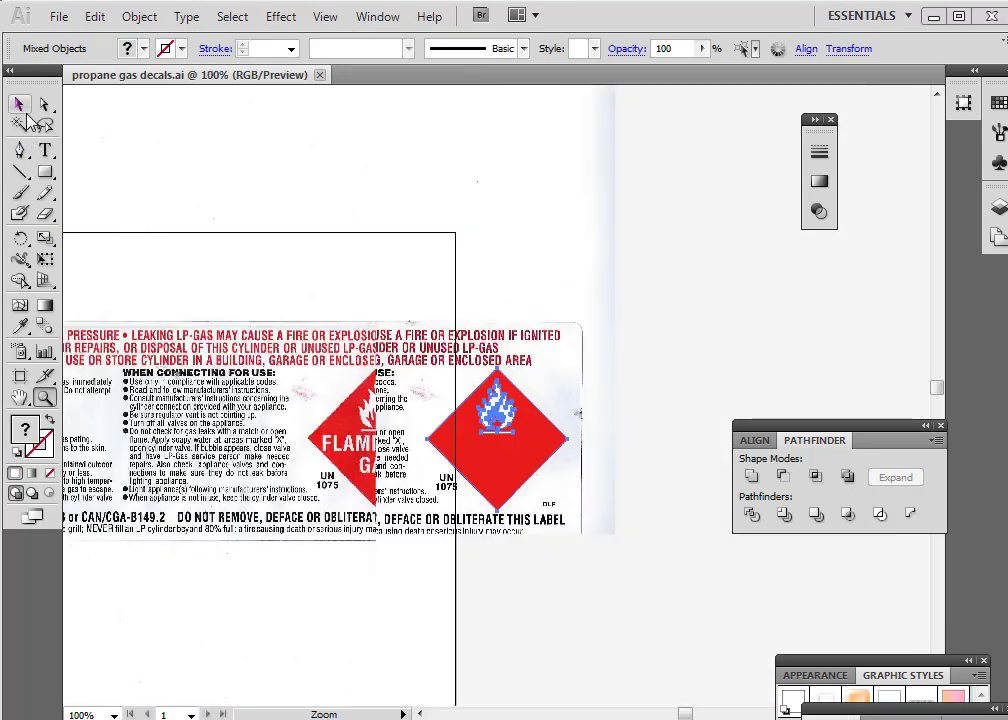
Delete the linked scan image from behind the artwork and undo the deletion
left_click(19, 103)
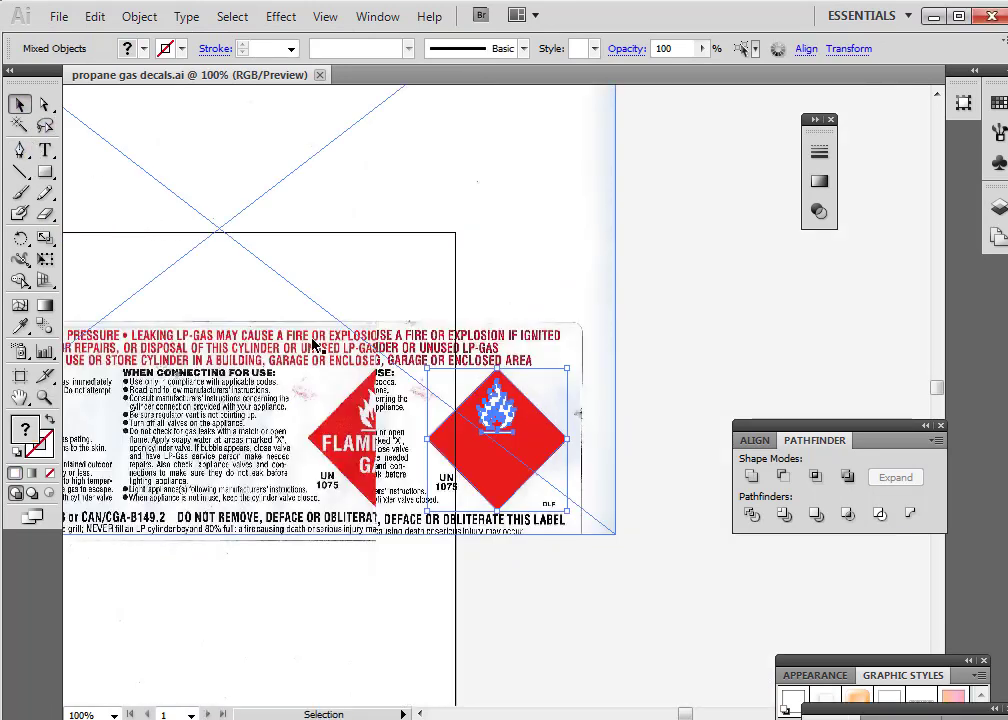
left_click(400, 420)
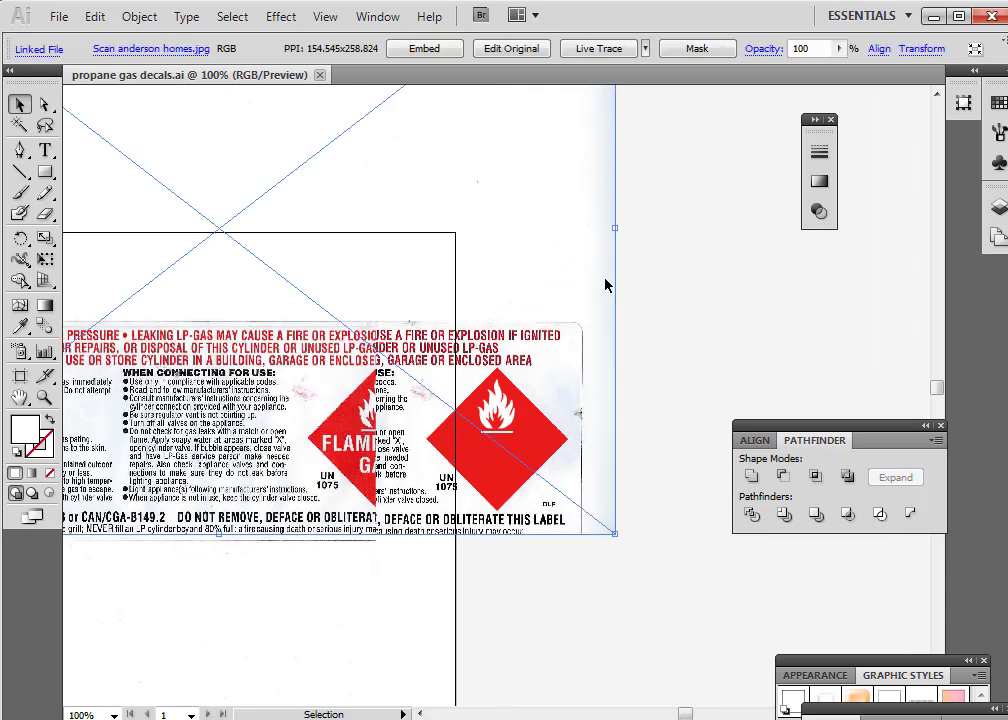
key("Delete")
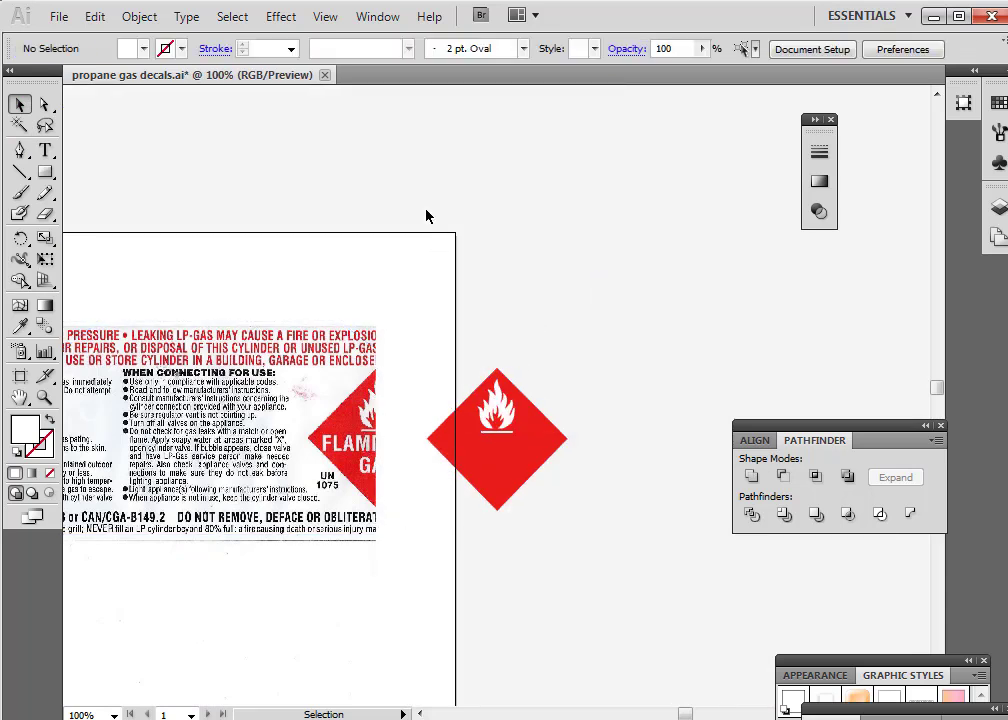
left_click(92, 17)
left_click(86, 39)
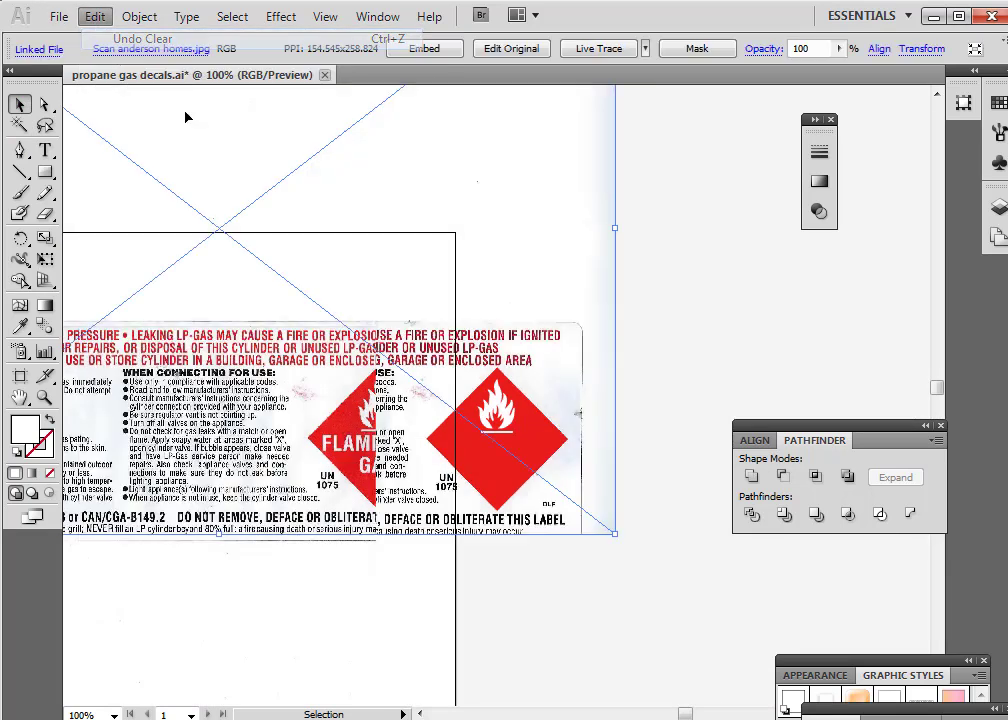
Move the linked scan image up and to the right, clear of the red diamond and flame artwork
left_click(686, 325)
left_click(398, 392)
left_click_drag(392, 424, 585, 205)
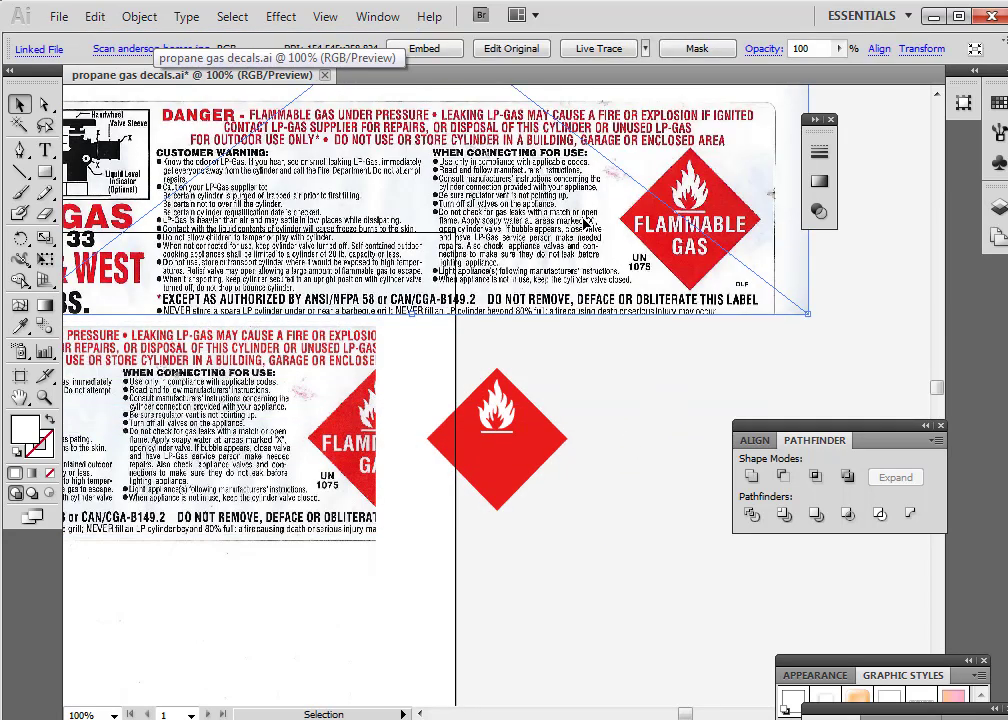
left_click(641, 420)
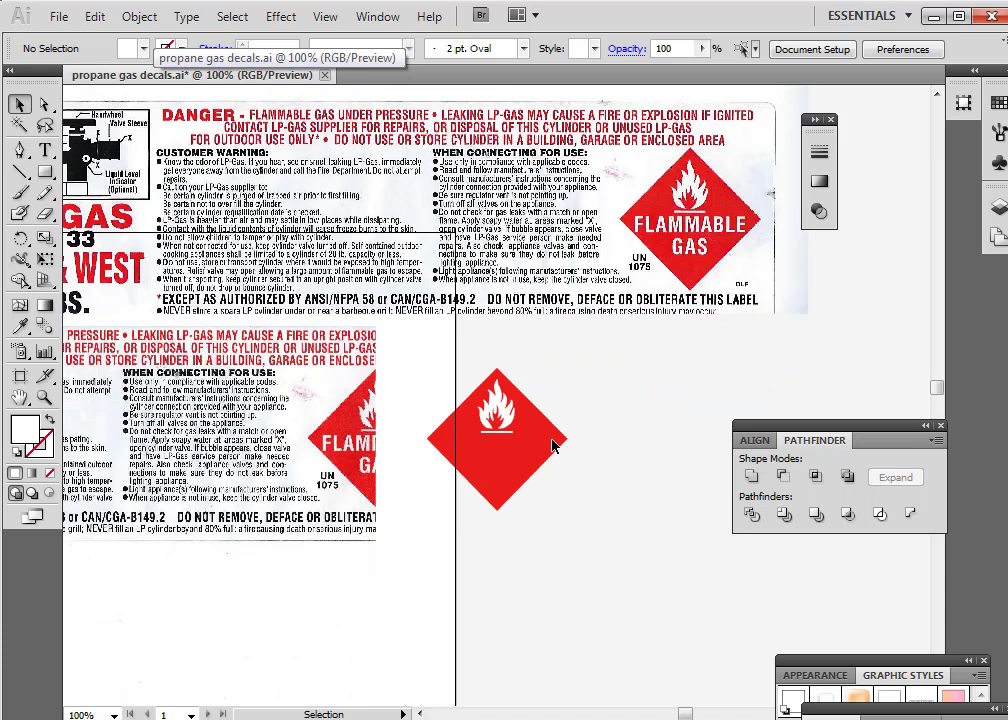
Add the text FLAMMABLE GAS on two lines in the empty area to the right of the scanned sign
left_click(44, 397)
left_click(705, 250)
left_click(513, 366)
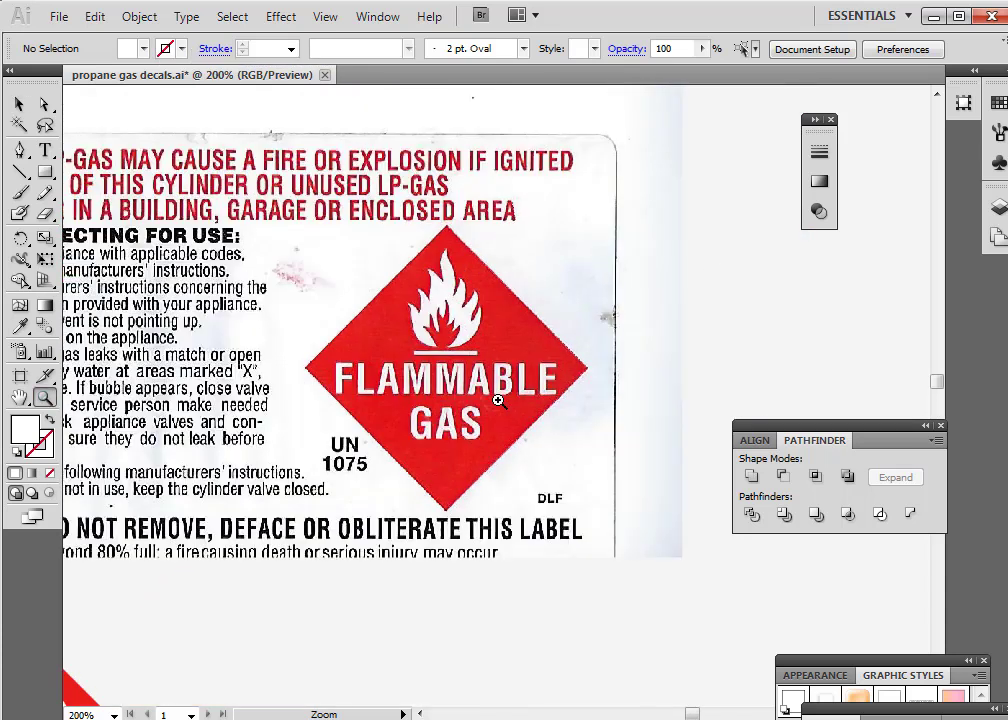
left_click(497, 398)
left_click(44, 149)
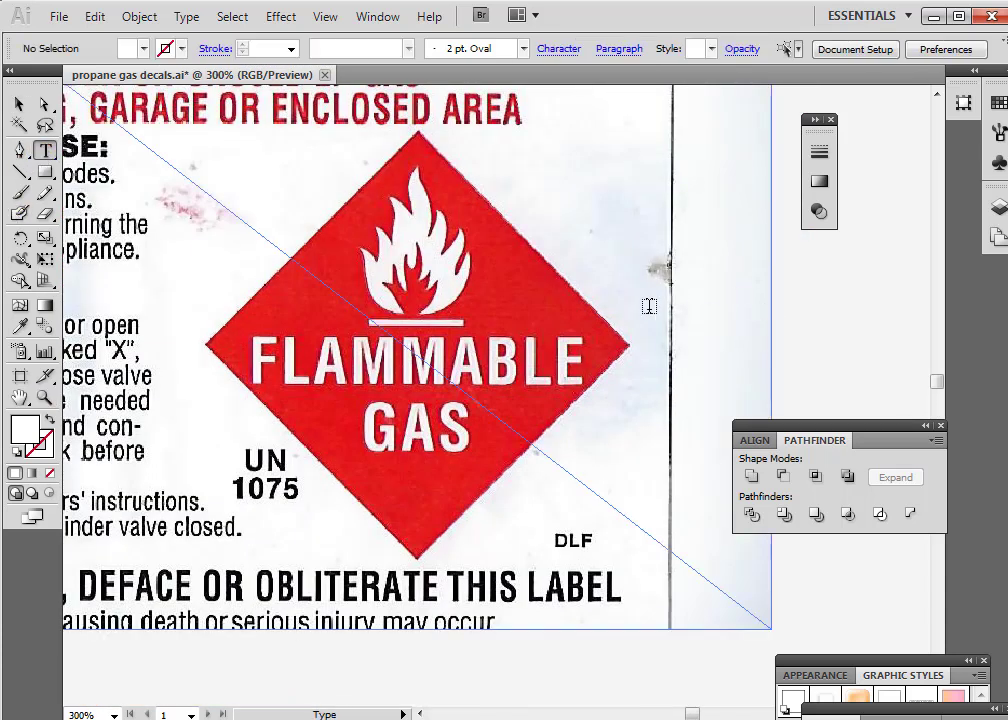
left_click(787, 319)
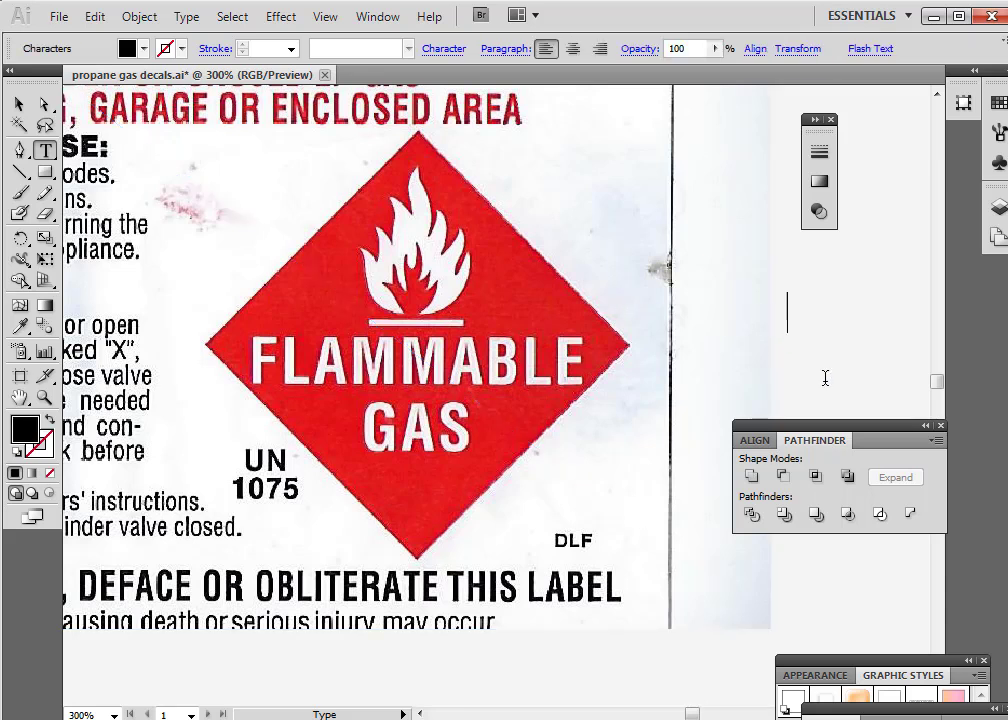
type("FLAMMABLE")
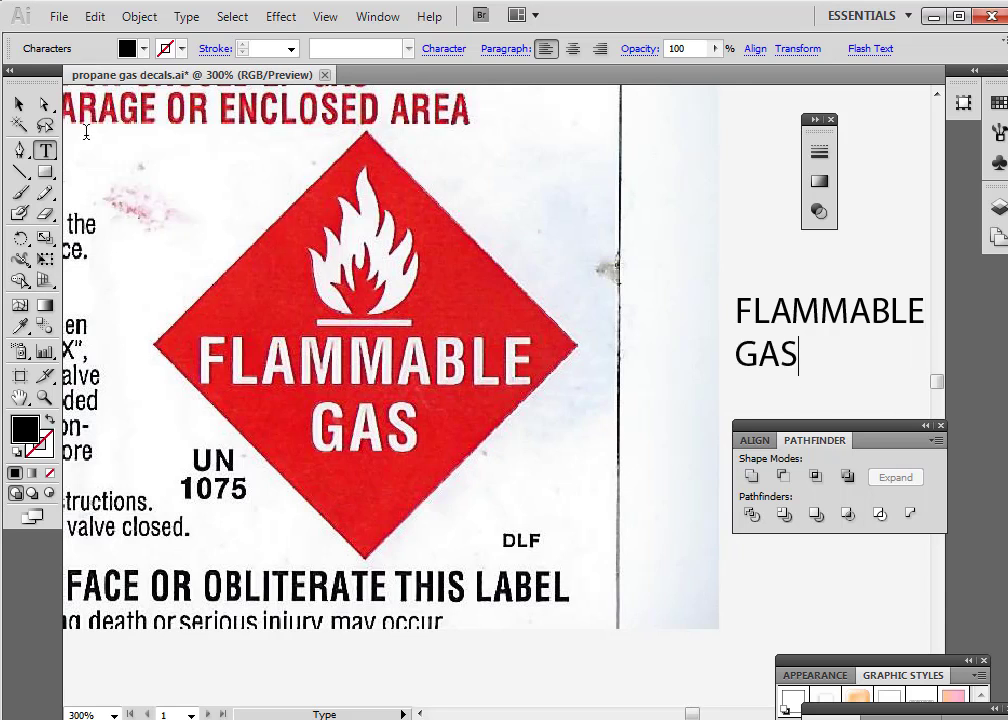
Move the FLAMMABLE GAS text onto the scanned sign's lettering and set its font to Arial
left_click(19, 104)
left_click_drag(781, 308, 301, 348)
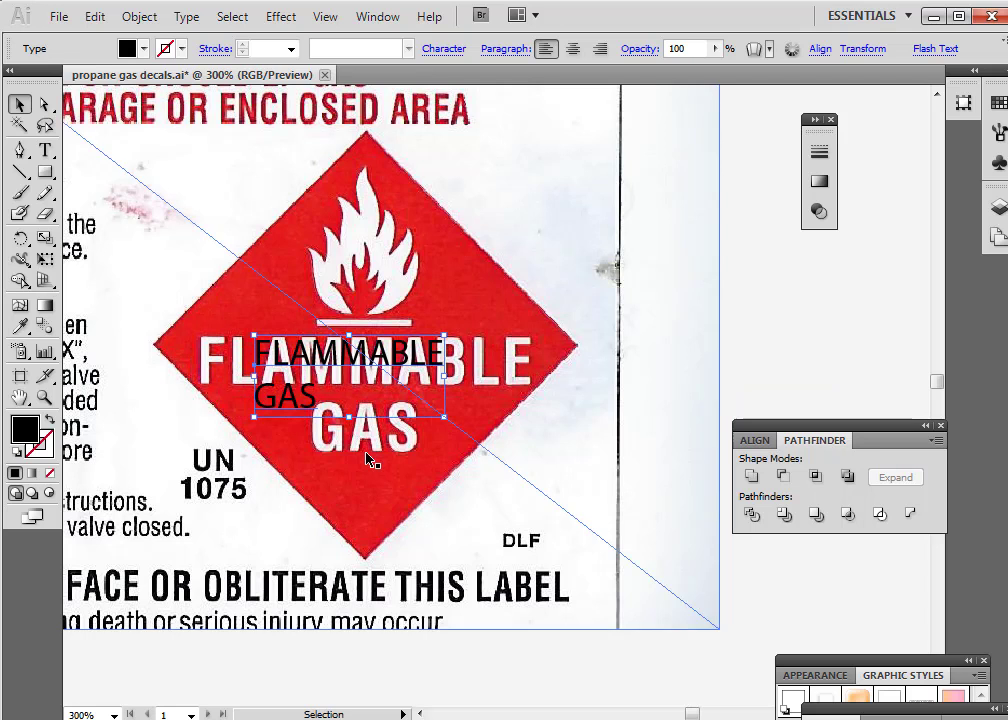
left_click(455, 50)
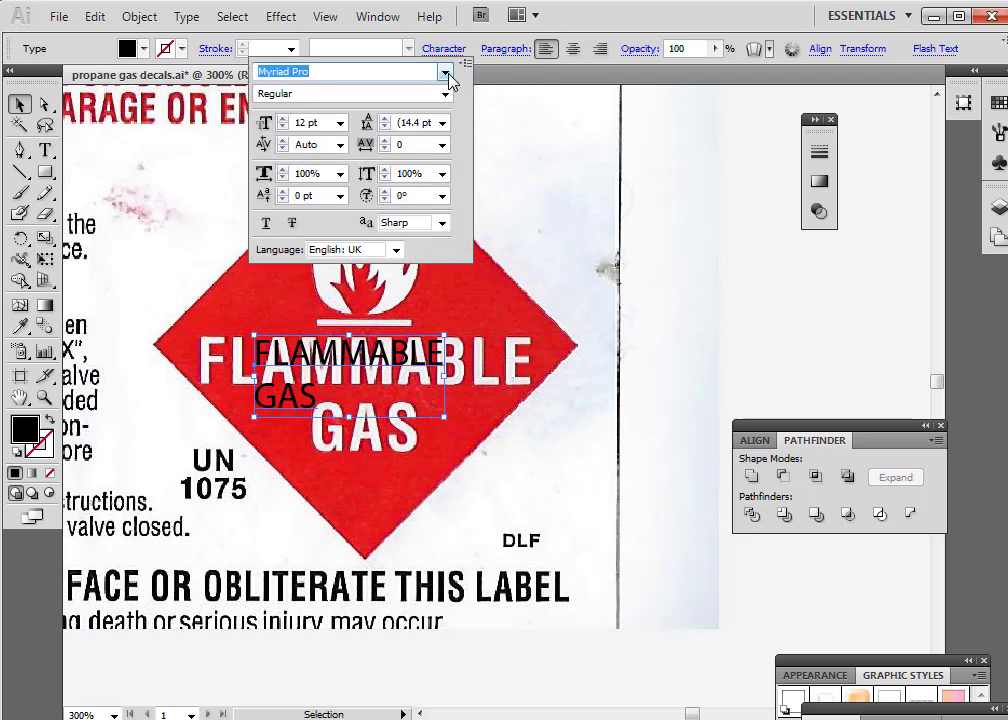
left_click(446, 74)
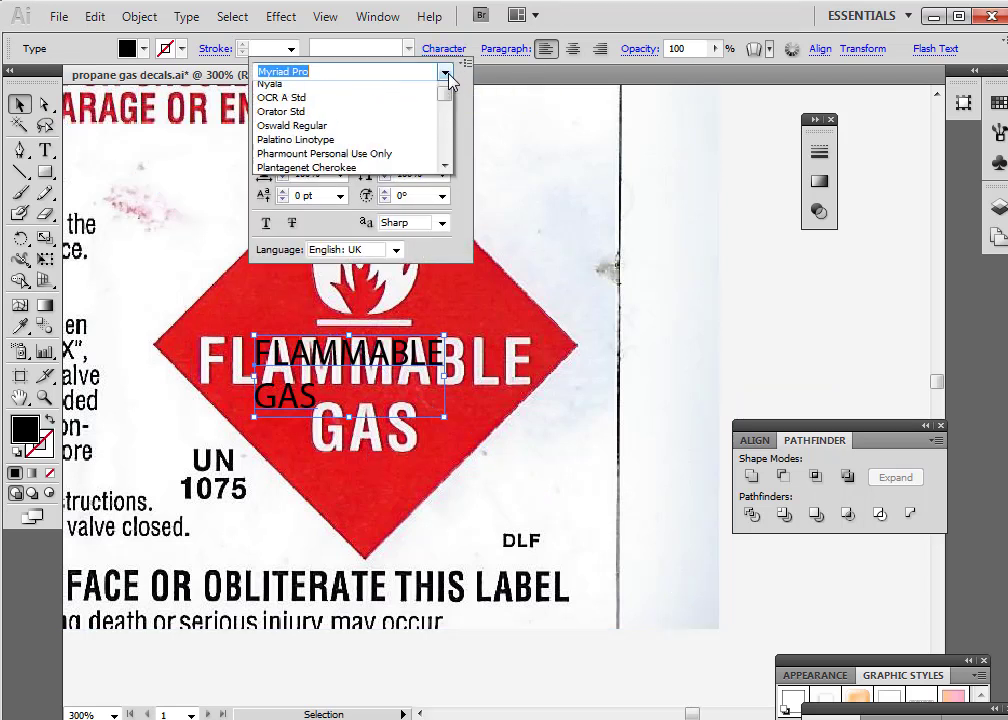
type("Arial")
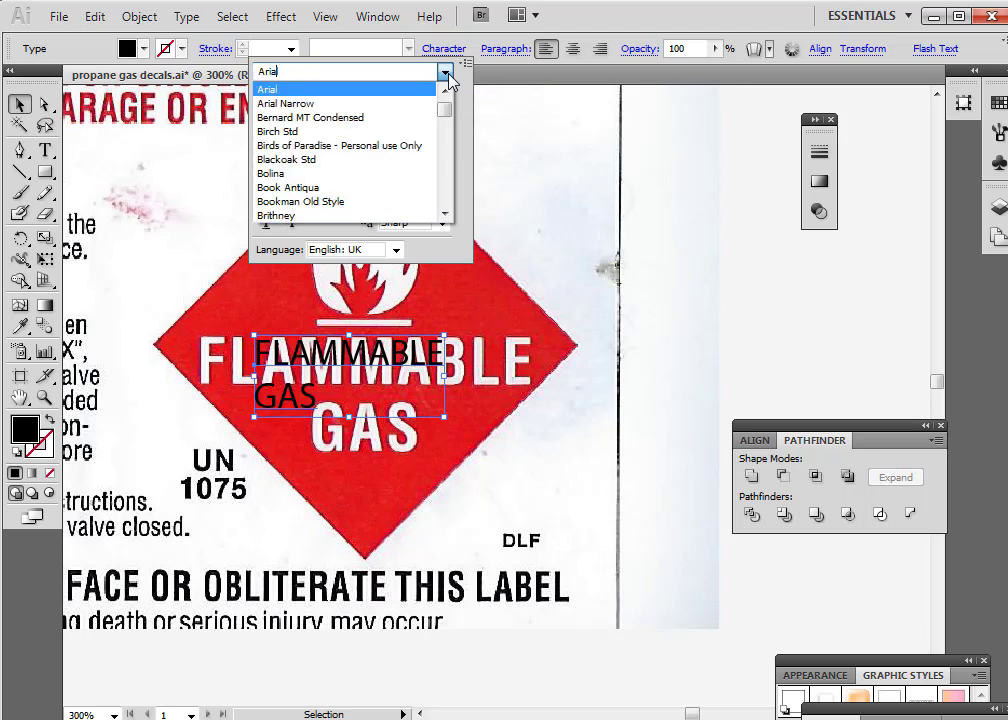
key("Return")
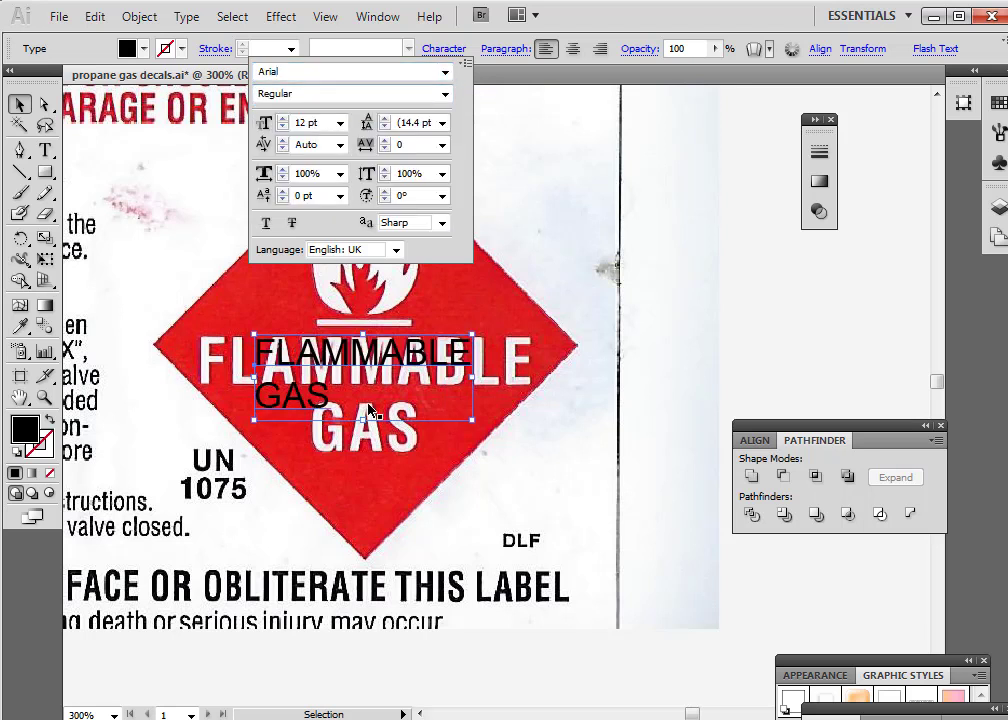
Centre-align the FLAMMABLE GAS text and enlarge it to roughly cover the scanned lettering
left_click(573, 50)
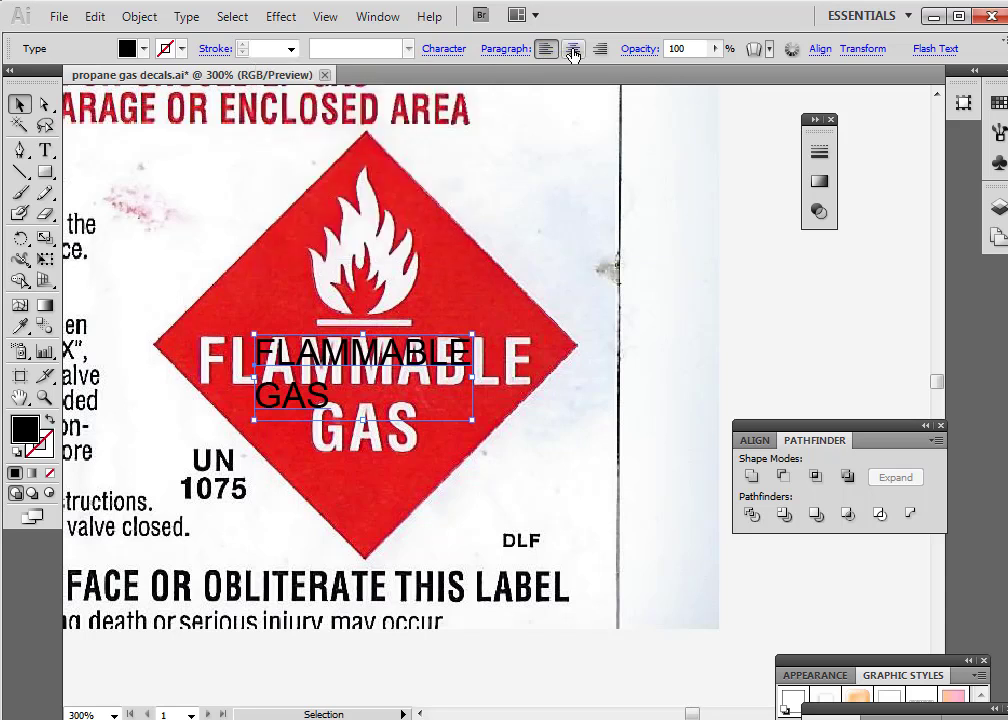
left_click(573, 49)
left_click(19, 104)
left_click_drag(362, 333, 516, 276)
left_click_drag(432, 305, 469, 356)
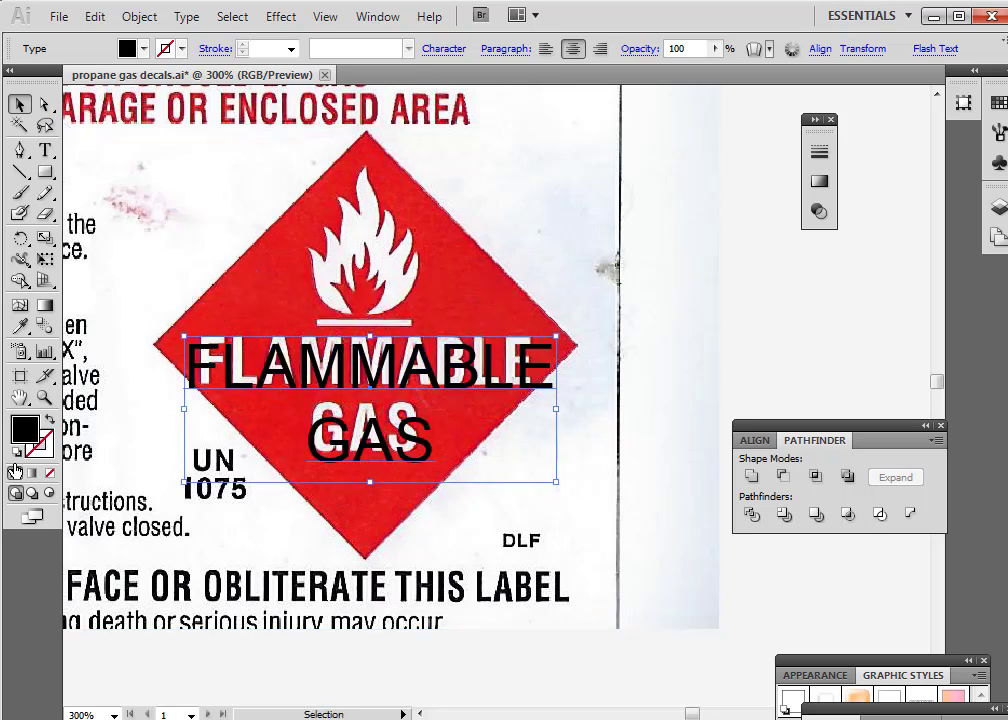
Recolour the FLAMMABLE GAS text with a sampled off-white
left_click(20, 326)
left_click(780, 302)
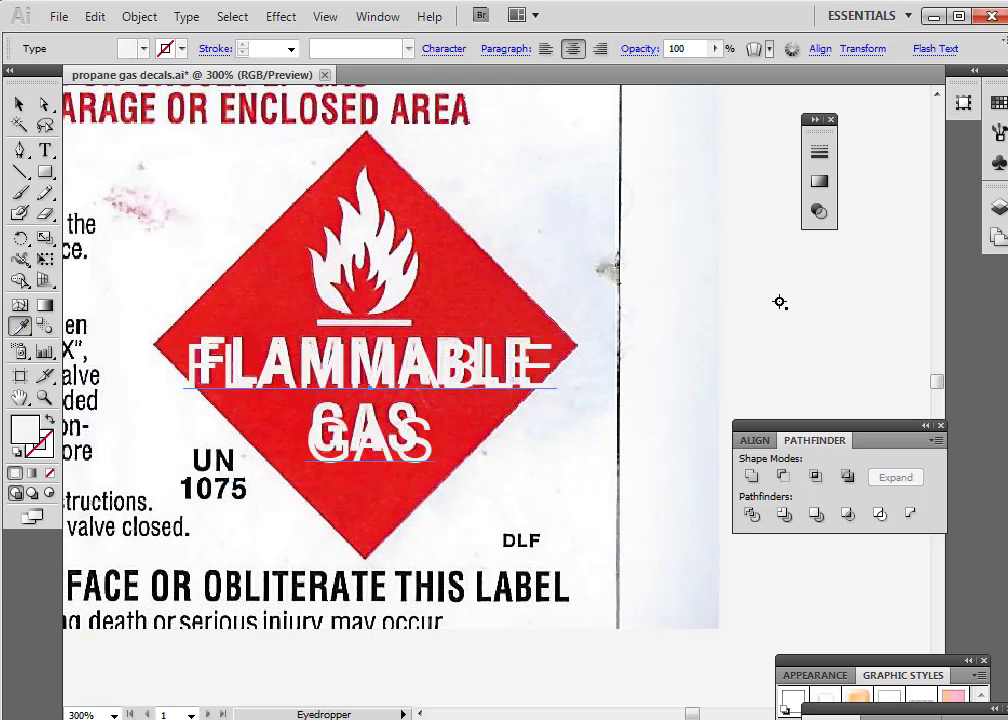
Recolour the FLAMMABLE GAS text with a sampled black and resize it to match the scanned lettering's width and height
left_click(473, 259)
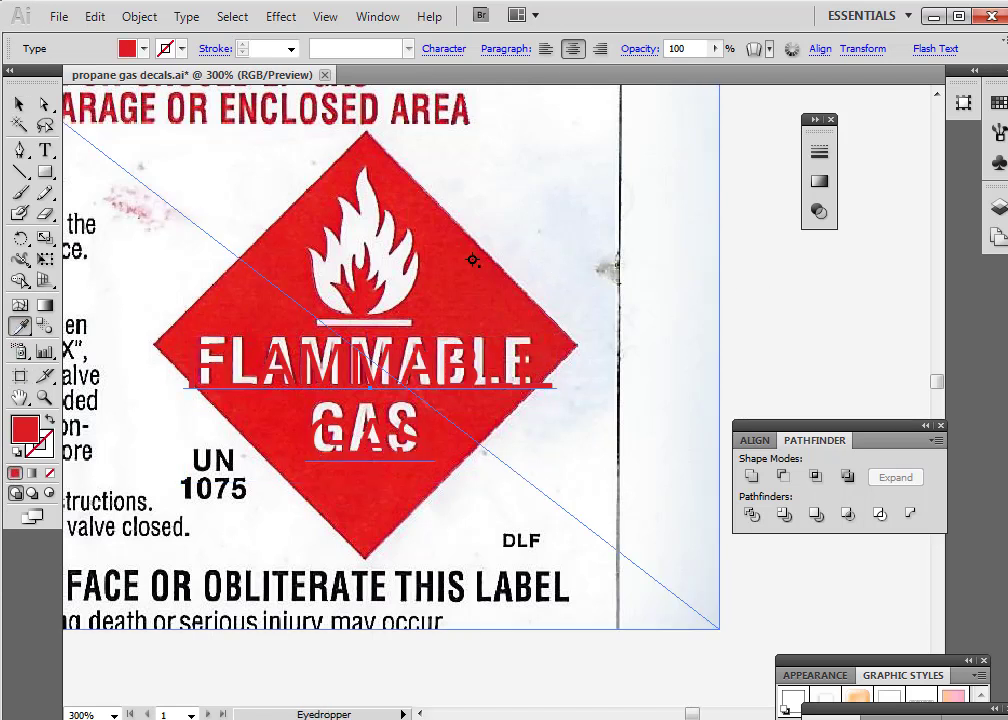
left_click(525, 577)
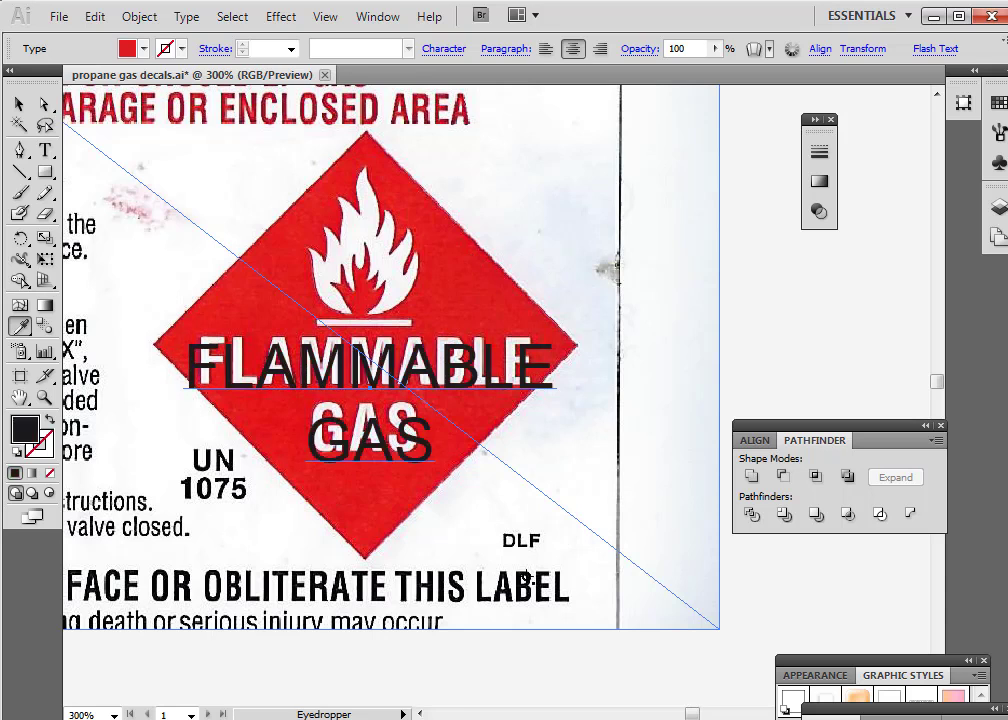
left_click(19, 104)
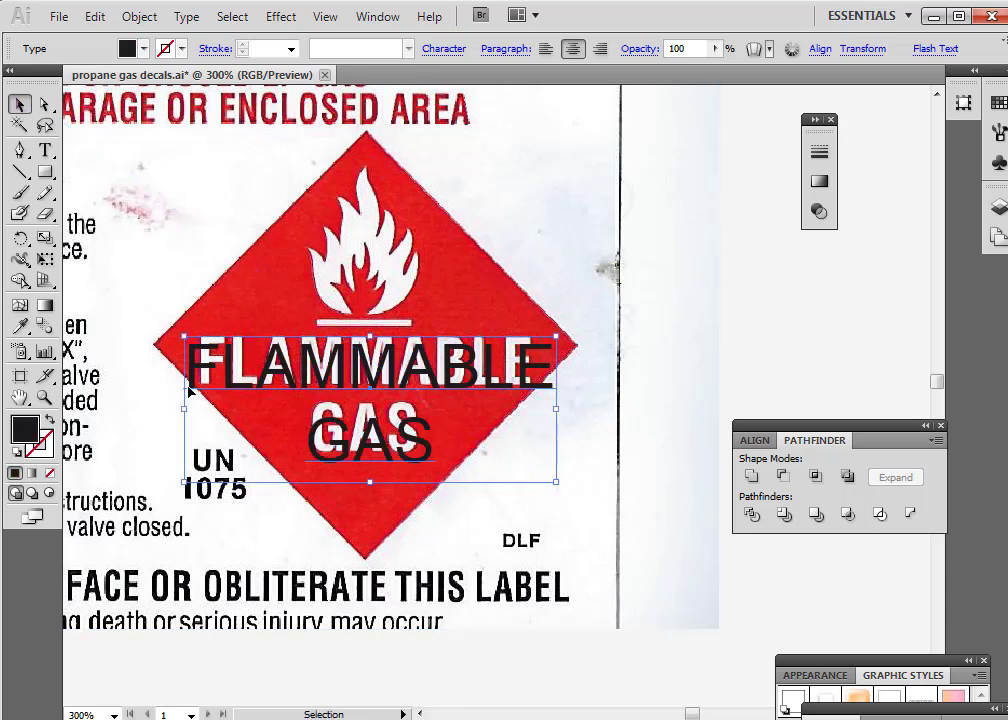
left_click_drag(184, 408, 198, 407)
left_click_drag(553, 409, 538, 409)
left_click_drag(368, 339, 368, 324)
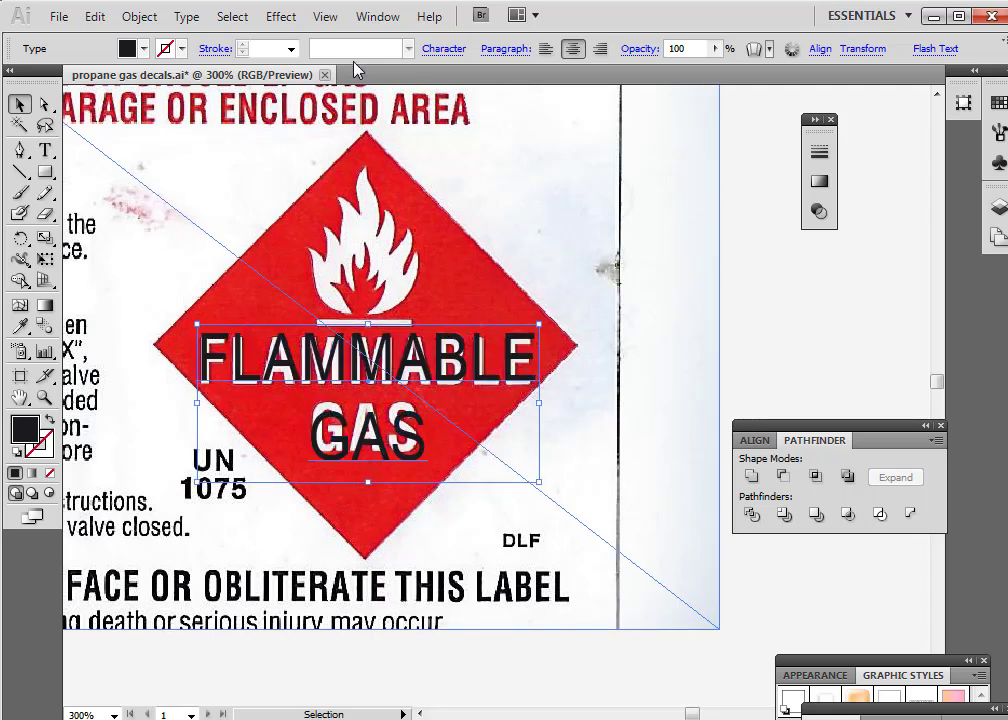
Set the Arial style of the FLAMMABLE GAS text to Black
left_click(424, 54)
left_click(438, 94)
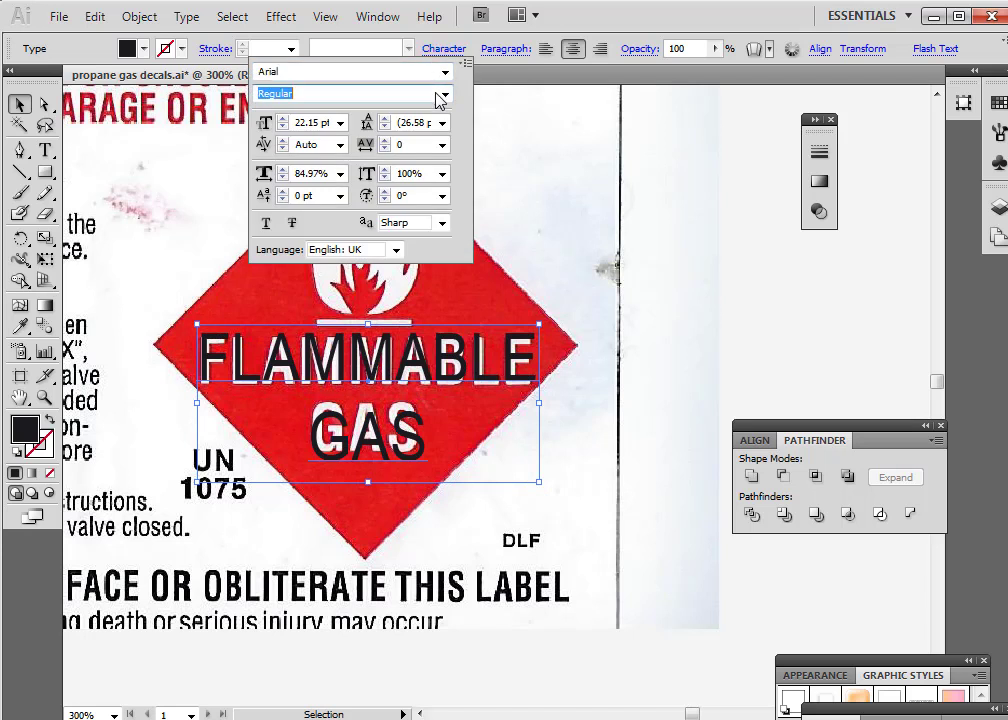
left_click(443, 95)
left_click(317, 169)
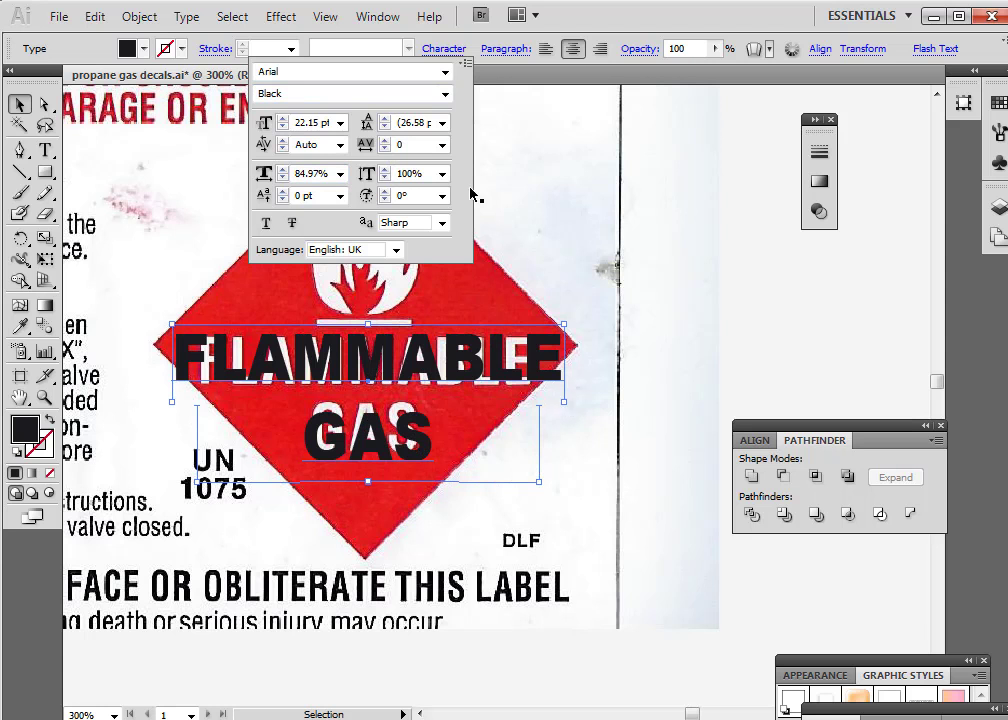
Try the Georgia and Roadgeek 2005 Blend C2W fonts on the FLAMMABLE GAS text
left_click(383, 71)
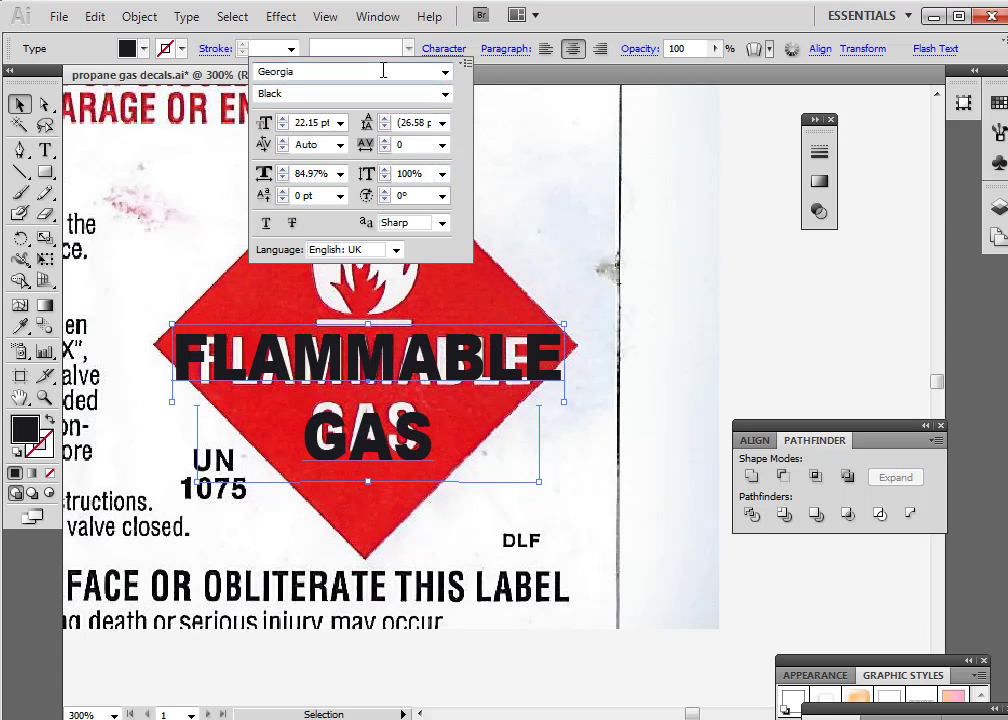
left_click(445, 77)
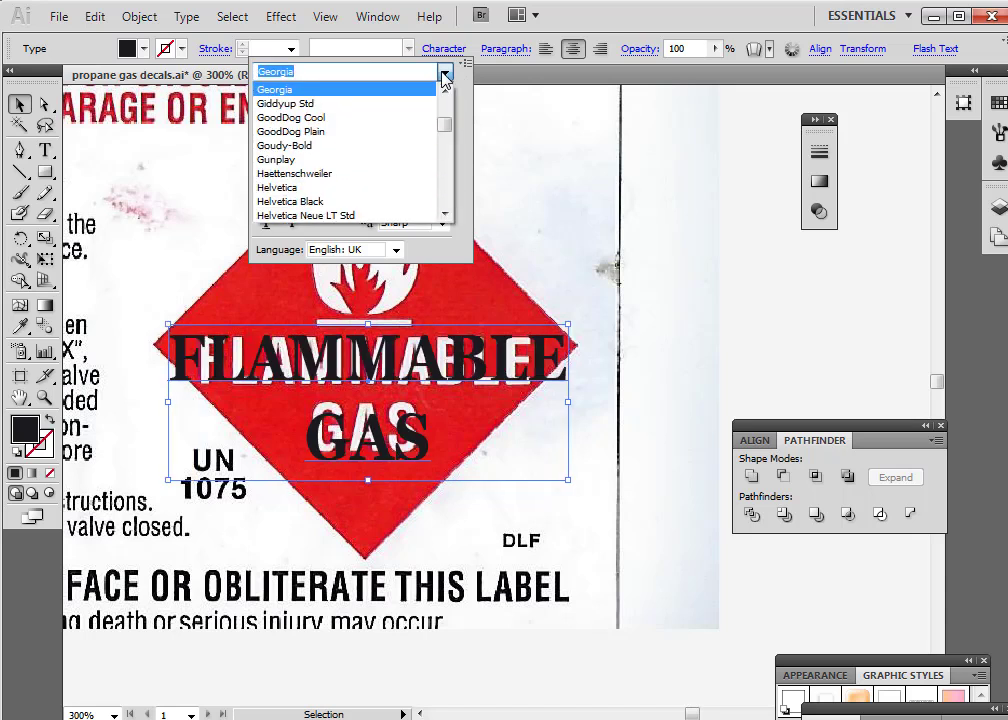
left_click_drag(443, 124, 443, 152)
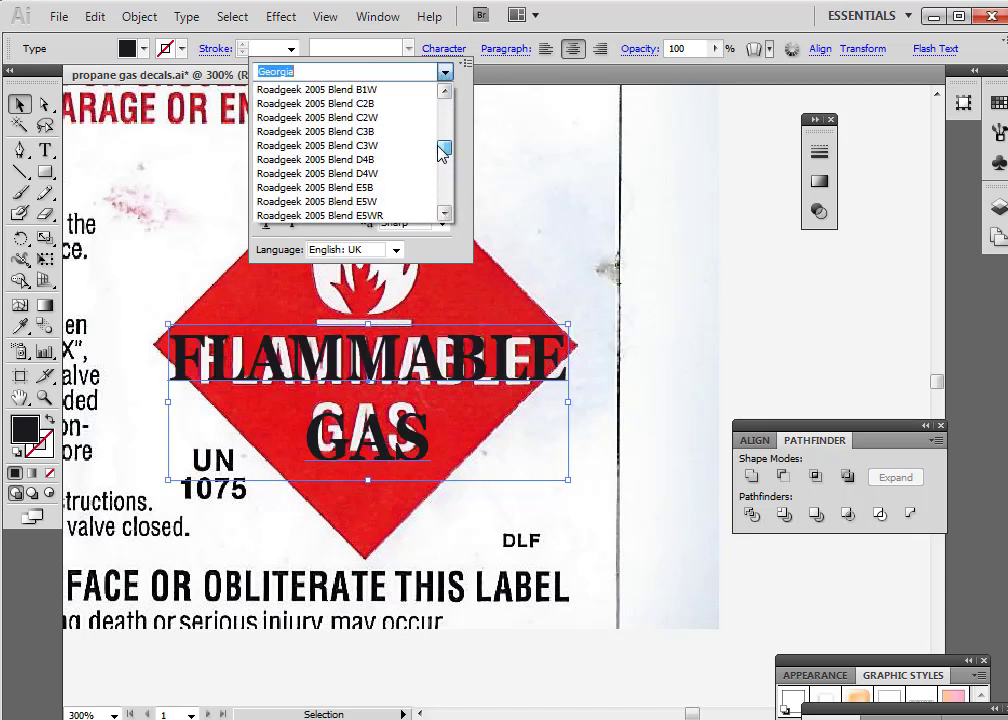
left_click(387, 118)
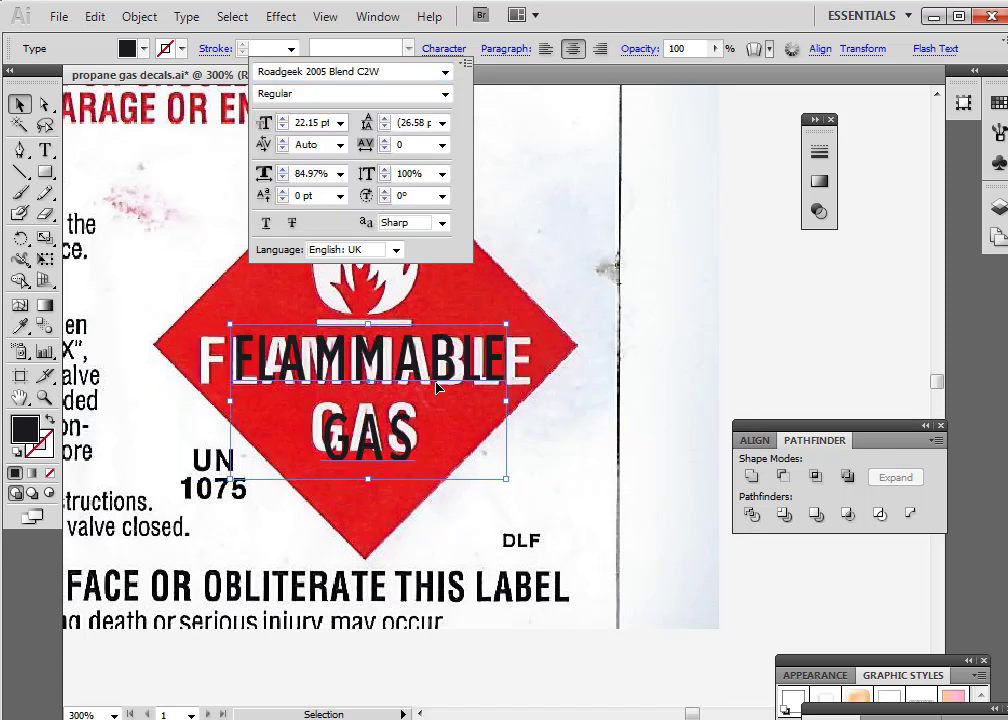
Try further Roadgeek 2005 fonts, including Blend C3W, New Parks, Old Parks and Blend E5WR, against the scanned lettering
left_click(446, 72)
key("Down")
key("Down")
key("Down")
key("Down")
key("Down")
key("Down")
key("Down")
key("Down")
key("Down")
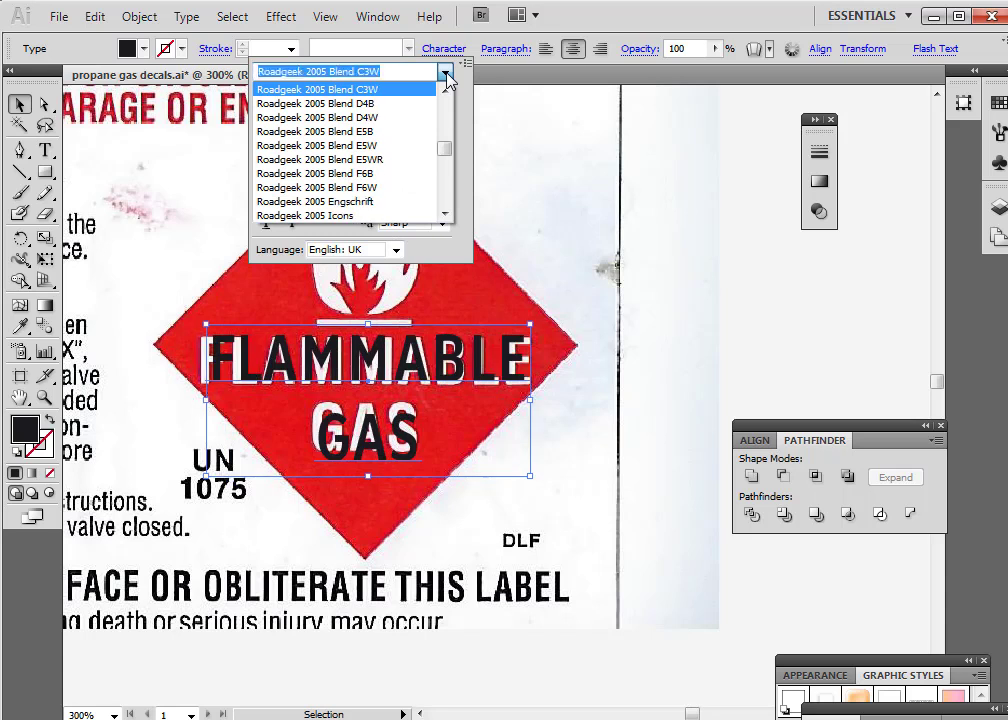
key("Down")
key("Down")
key("Down")
key("Down")
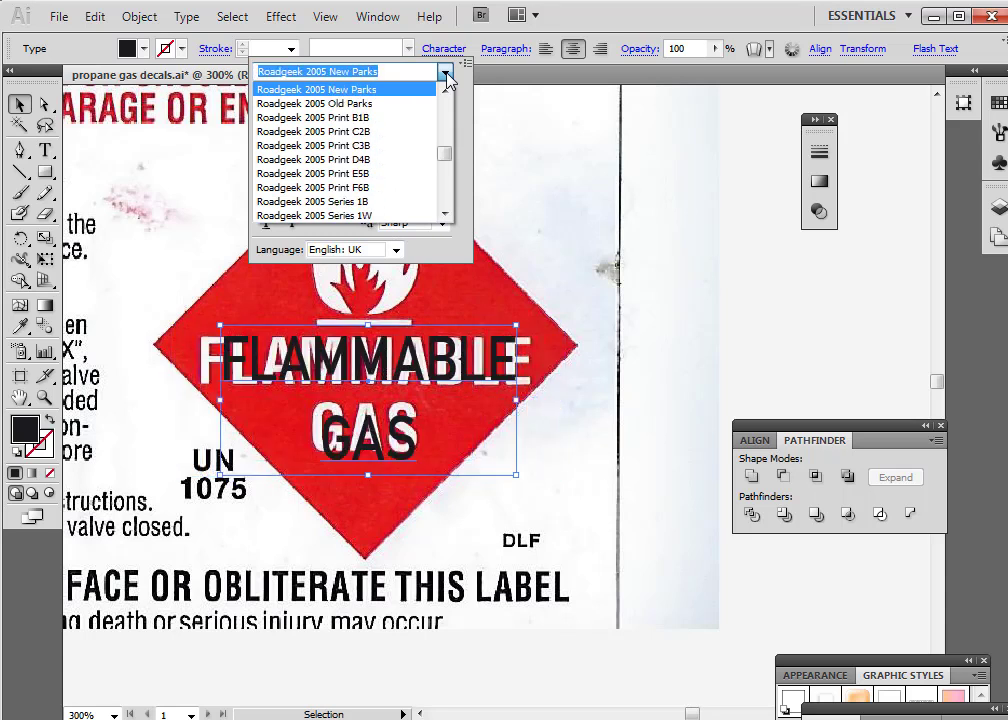
key("Up")
key("Up")
key("Down")
key("Down")
key("Down")
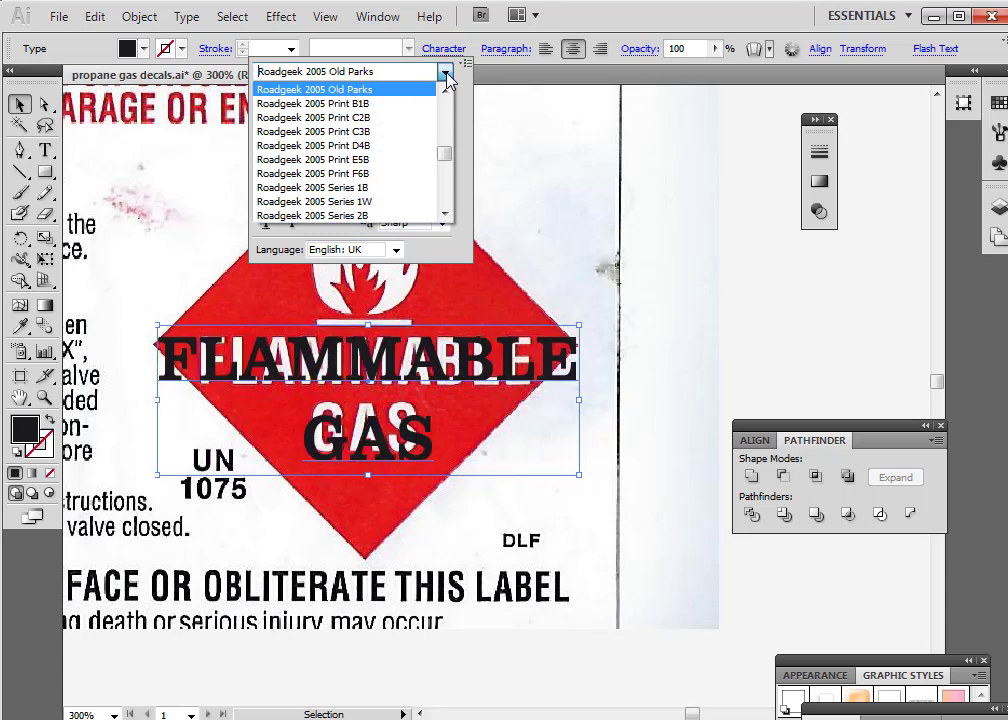
key("Up")
key("Up")
key("Up")
key("Down")
key("Down")
key("Up")
key("Up")
key("Up")
key("Up")
key("Up")
key("Up")
key("Up")
key("Up")
key("Up")
key("Up")
key("Up")
key("Up")
key("Up")
key("Up")
key("Up")
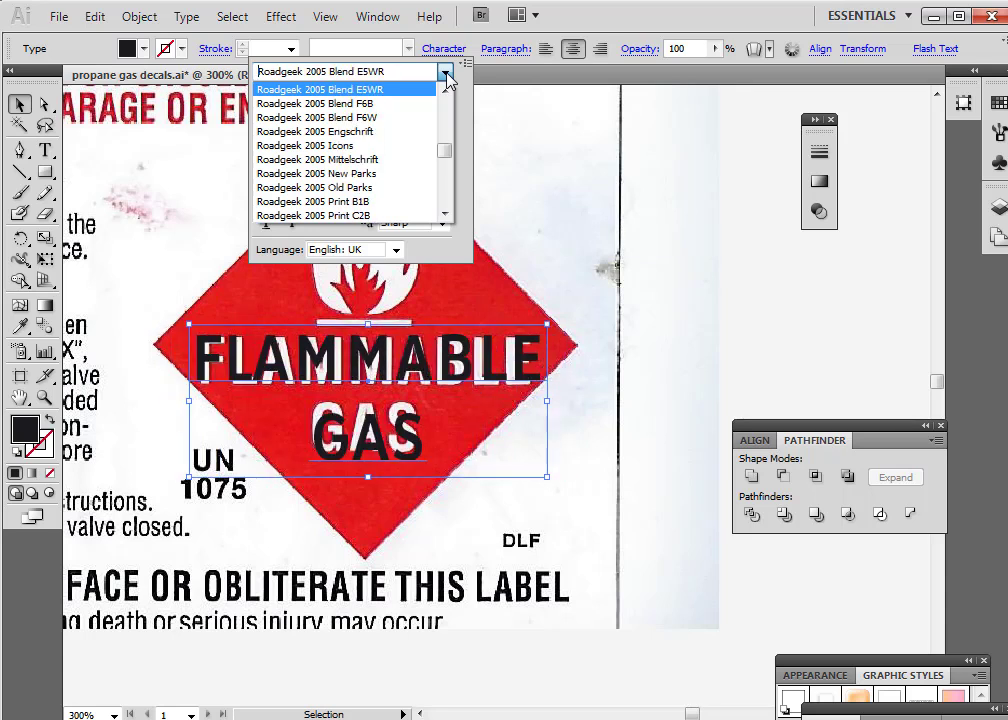
key("Up")
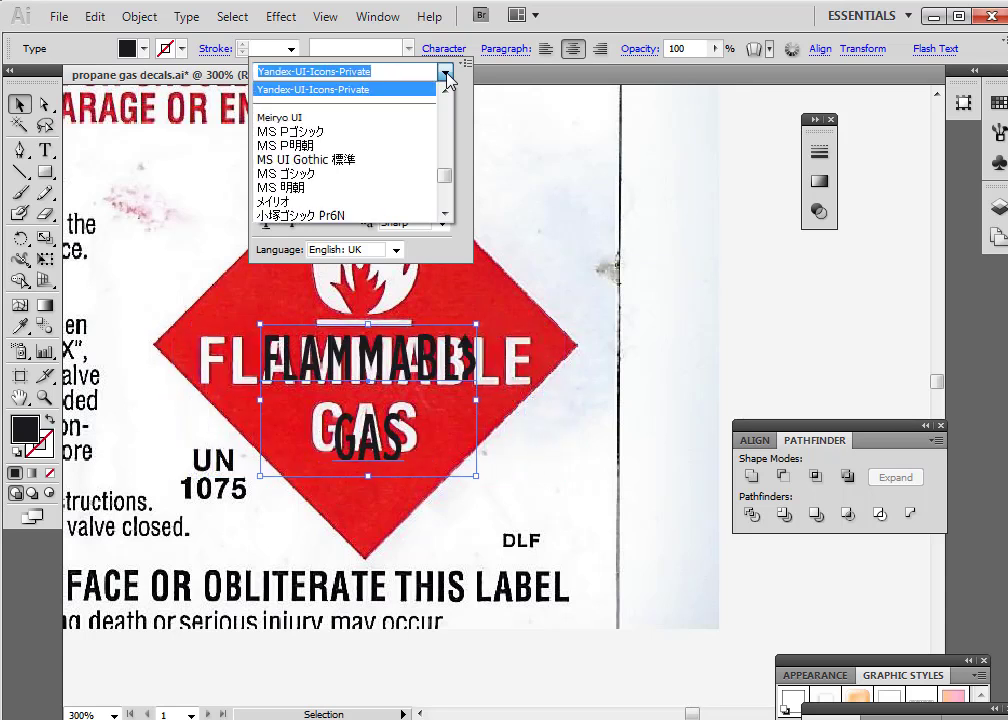
Try fonts from the start of the font list on the text, from AeroliteScriptCP2 through to Book Antiqua
left_click_drag(445, 175, 443, 98)
left_click(362, 105)
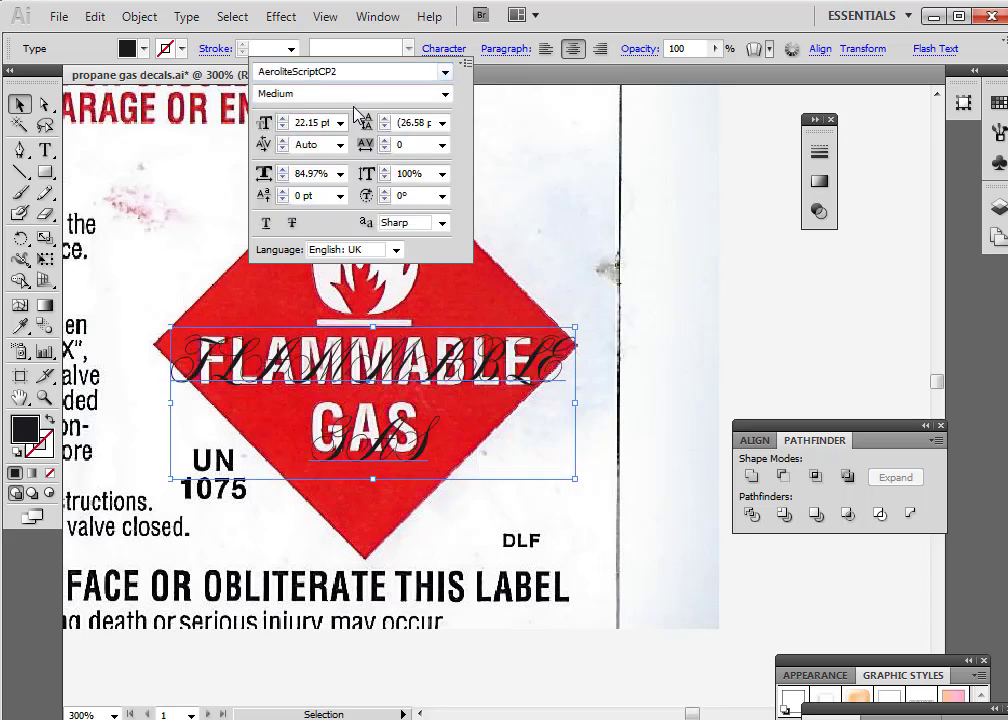
left_click(445, 75)
key("Down")
key("Down")
key("Down")
key("Down")
key("Down")
key("Up")
key("Down")
key("Down")
key("Down")
key("Down")
key("Down")
key("Down")
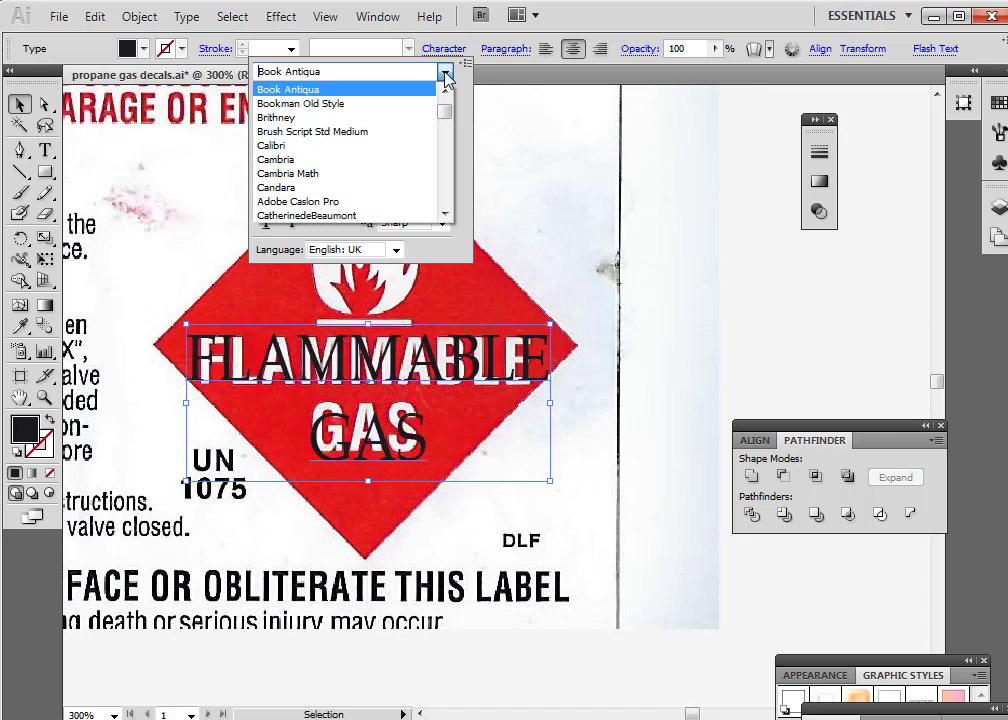
key("Return")
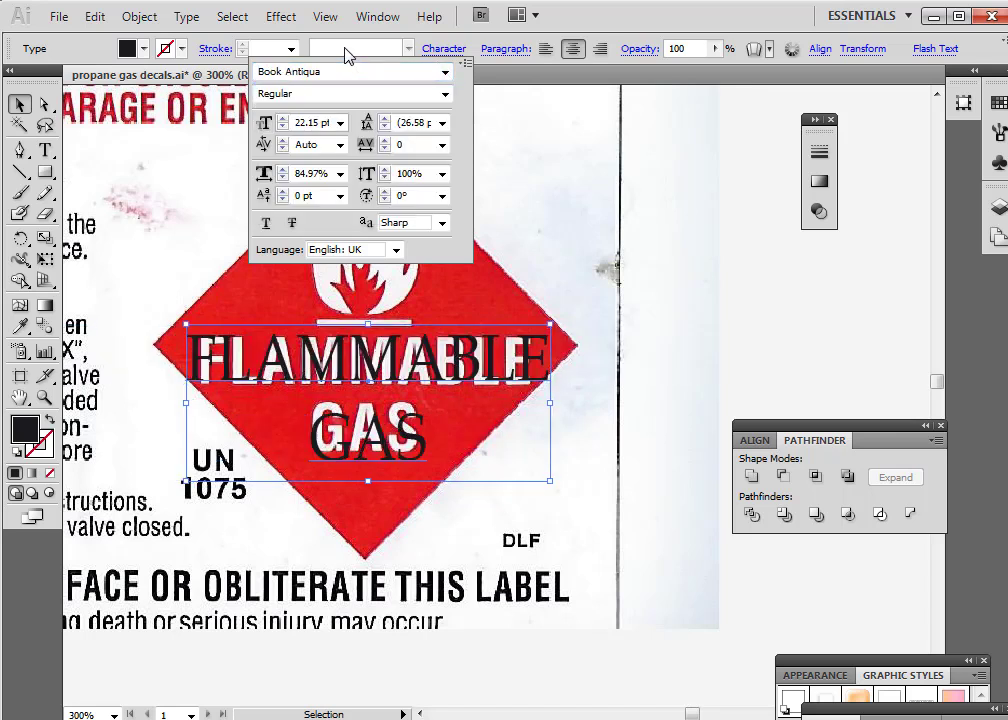
Set the FLAMMABLE GAS text's font to Arial with the Black style
type("Arial")
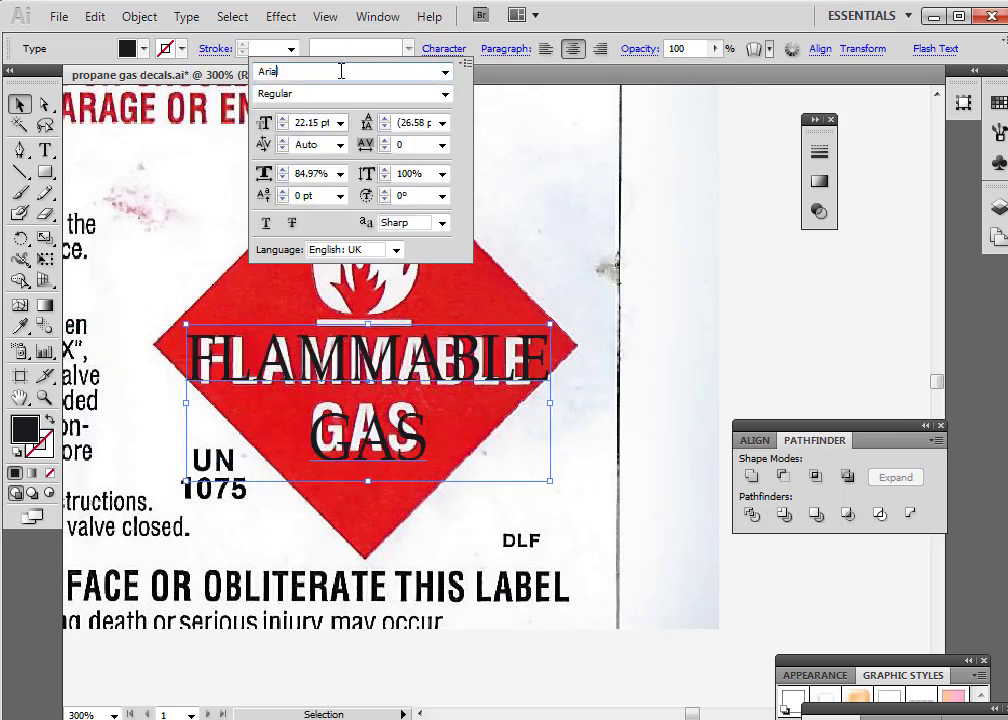
left_click(431, 97)
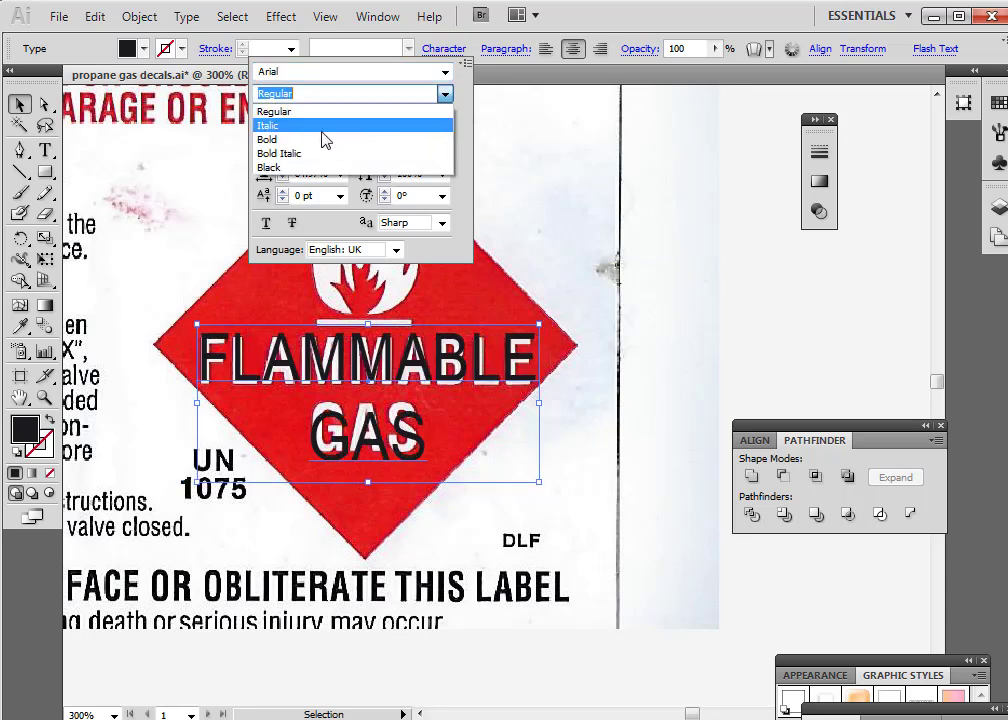
left_click(315, 169)
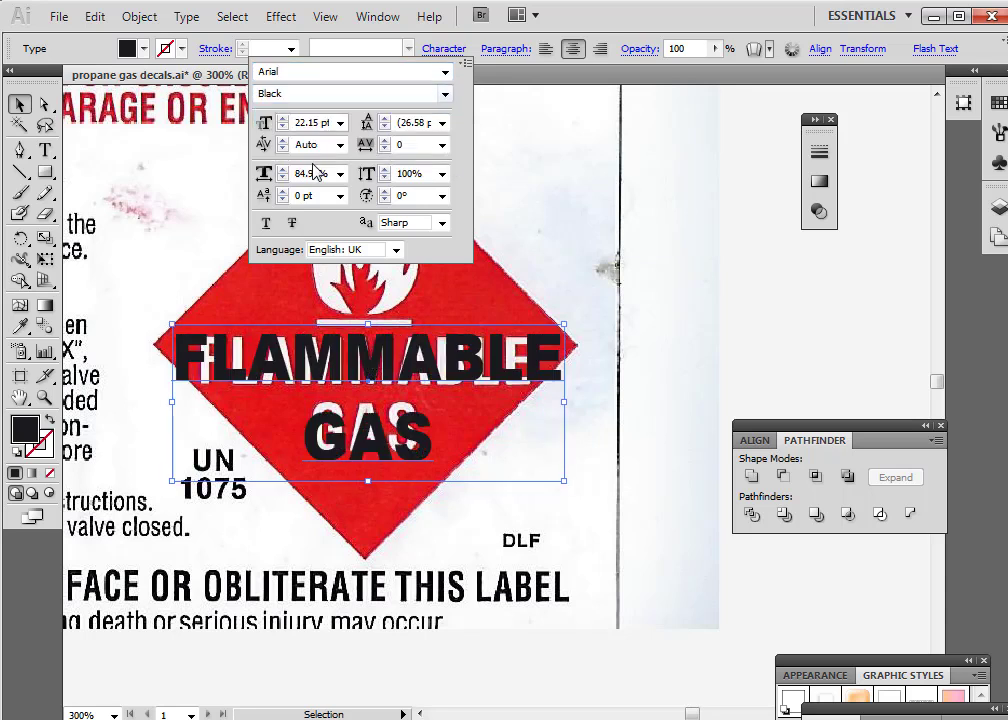
Narrow and flatten the FLAMMABLE GAS text until it roughly covers the scanned lettering
left_click(174, 403)
left_click_drag(173, 401, 197, 401)
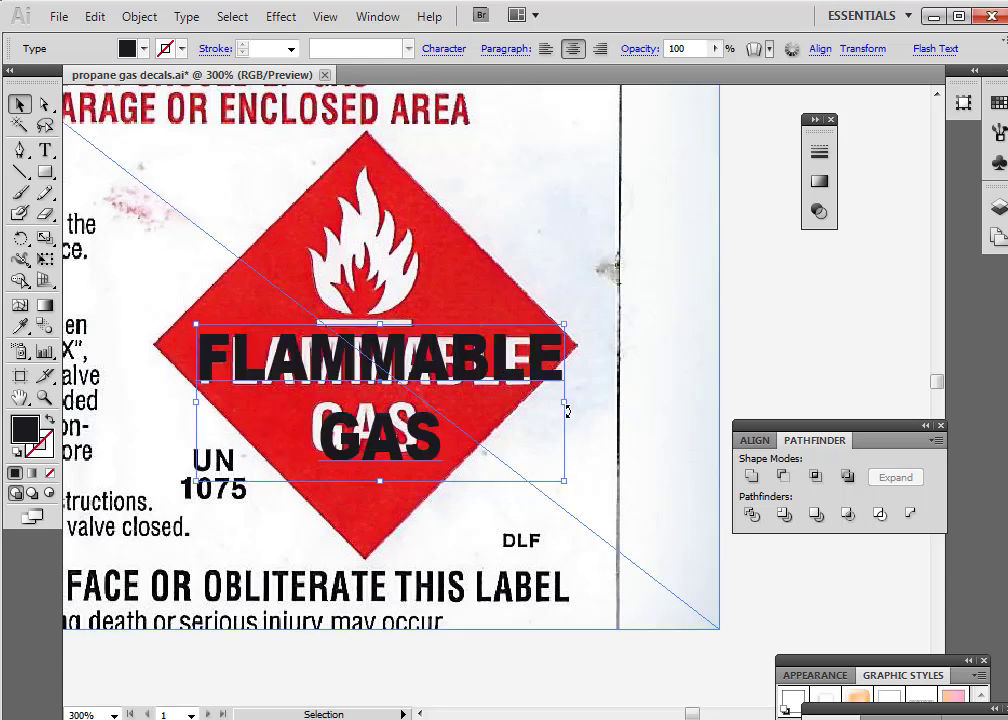
left_click_drag(566, 402, 536, 403)
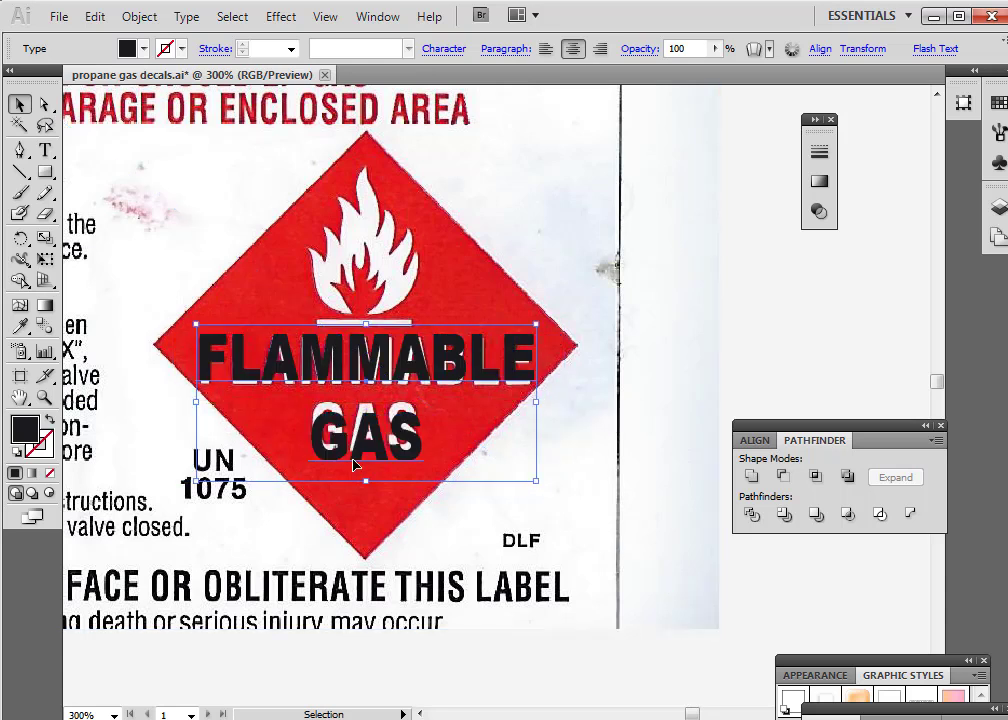
left_click_drag(364, 481, 364, 467)
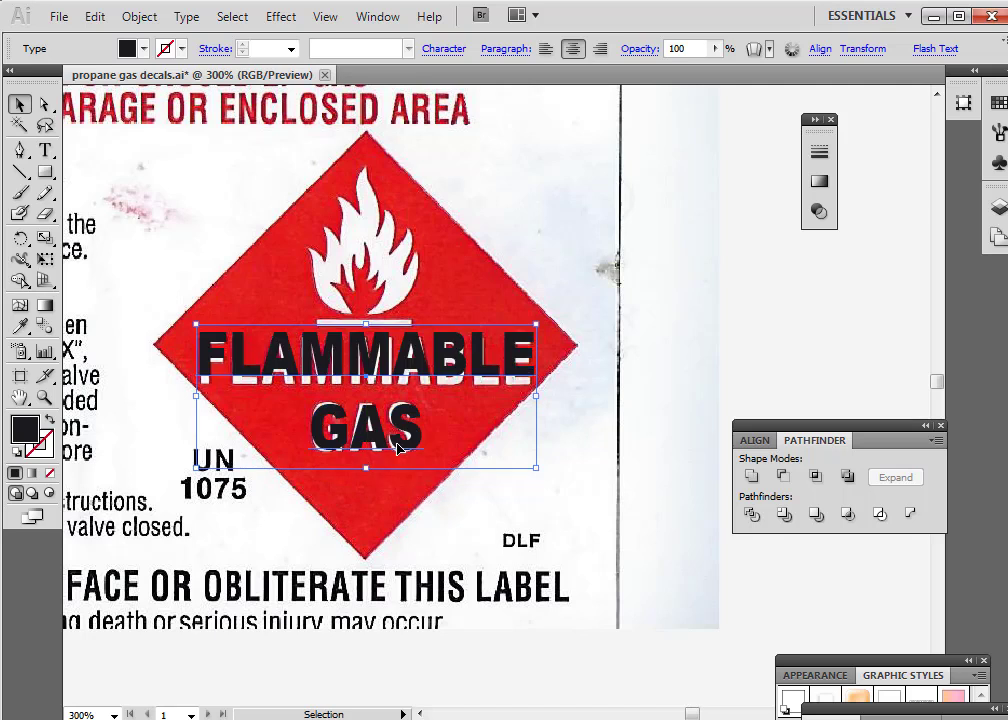
left_click_drag(366, 325, 366, 330)
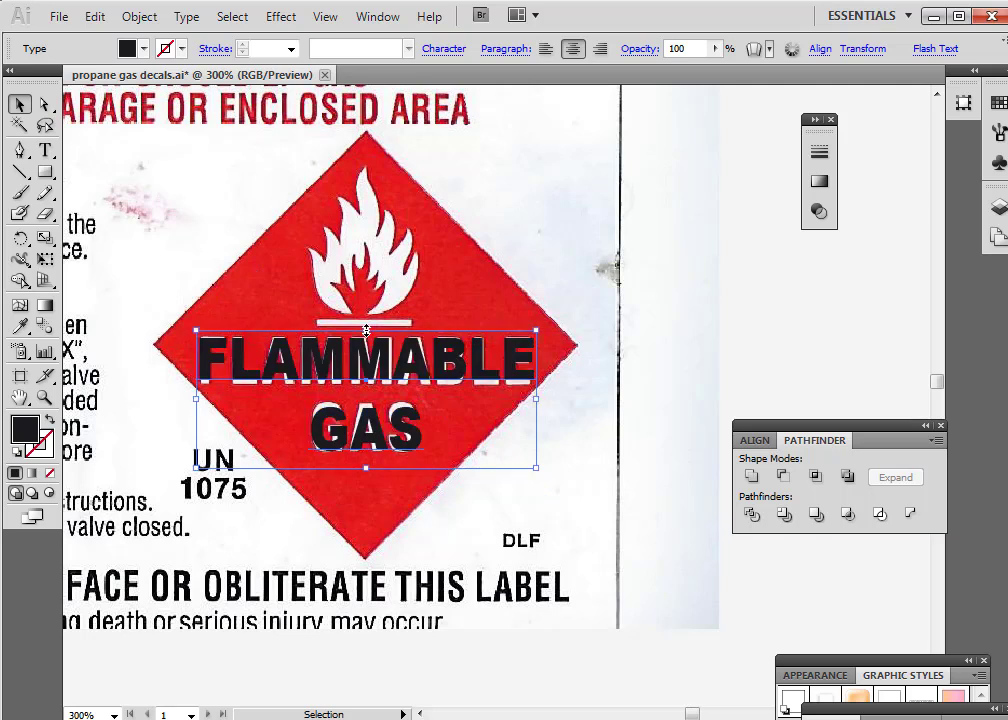
Recolour the FLAMMABLE GAS text with an off-white sampled from the empty area beside the scan
left_click(20, 326)
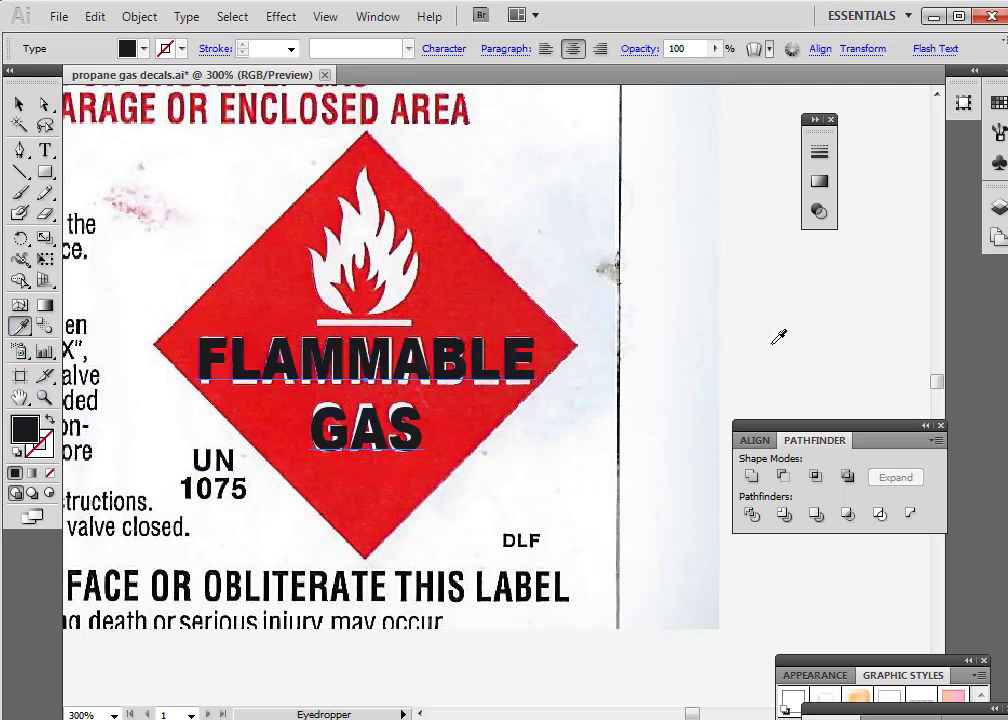
left_click(760, 331)
left_click(19, 104)
Cut the FLAMMABLE GAS text from the scan and paste it onto the vector red diamond, below the flame's bar
left_click(300, 360)
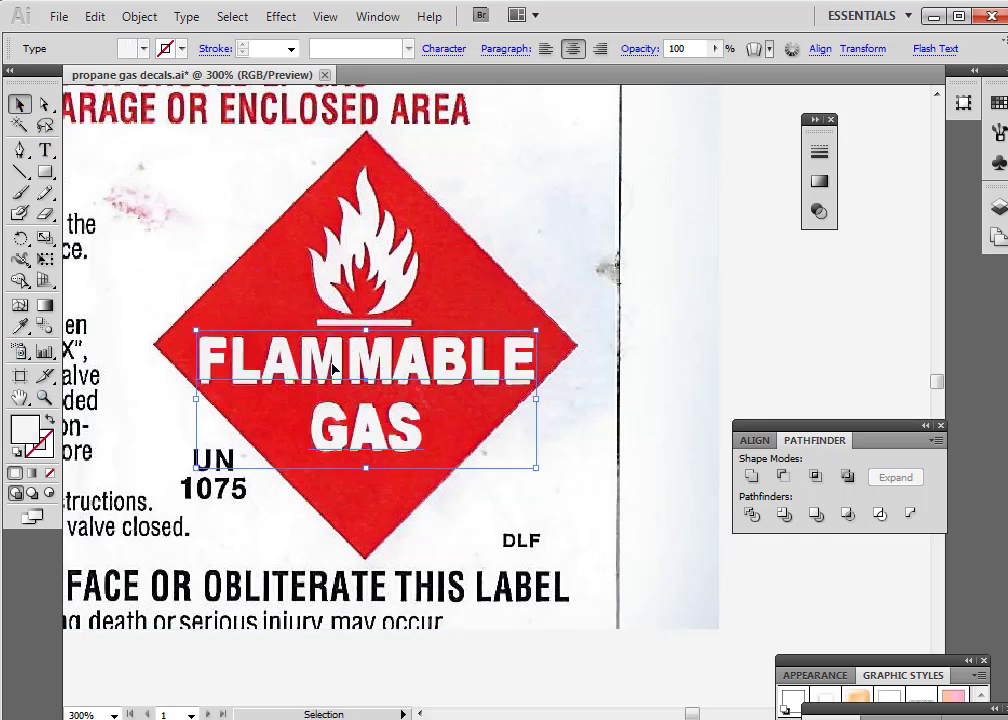
left_click(94, 17)
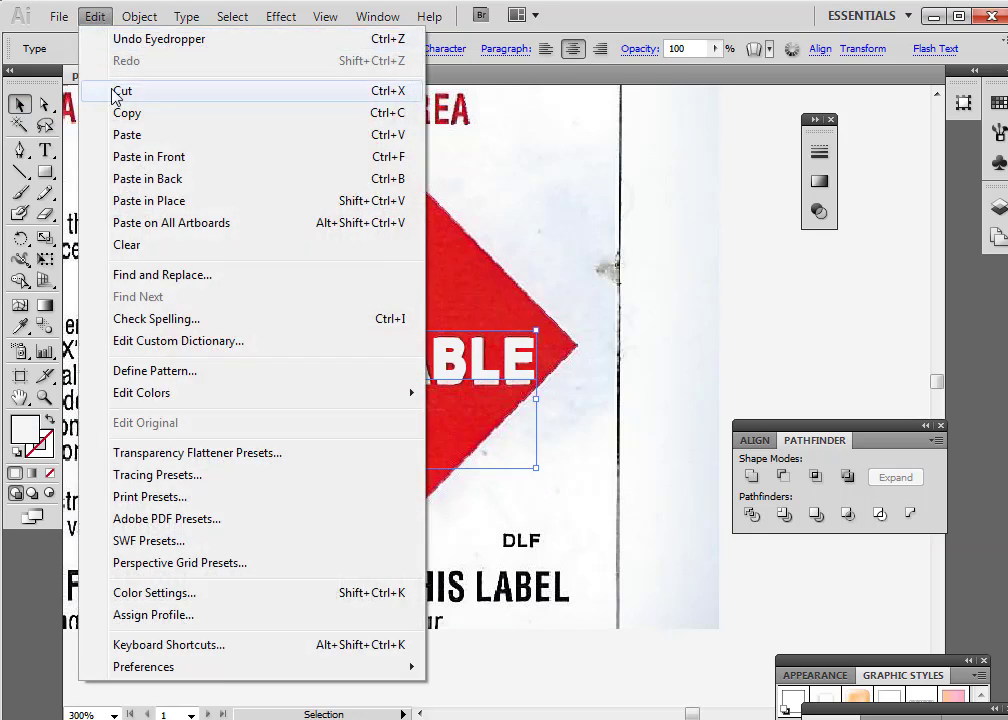
left_click(119, 94)
left_click(19, 397)
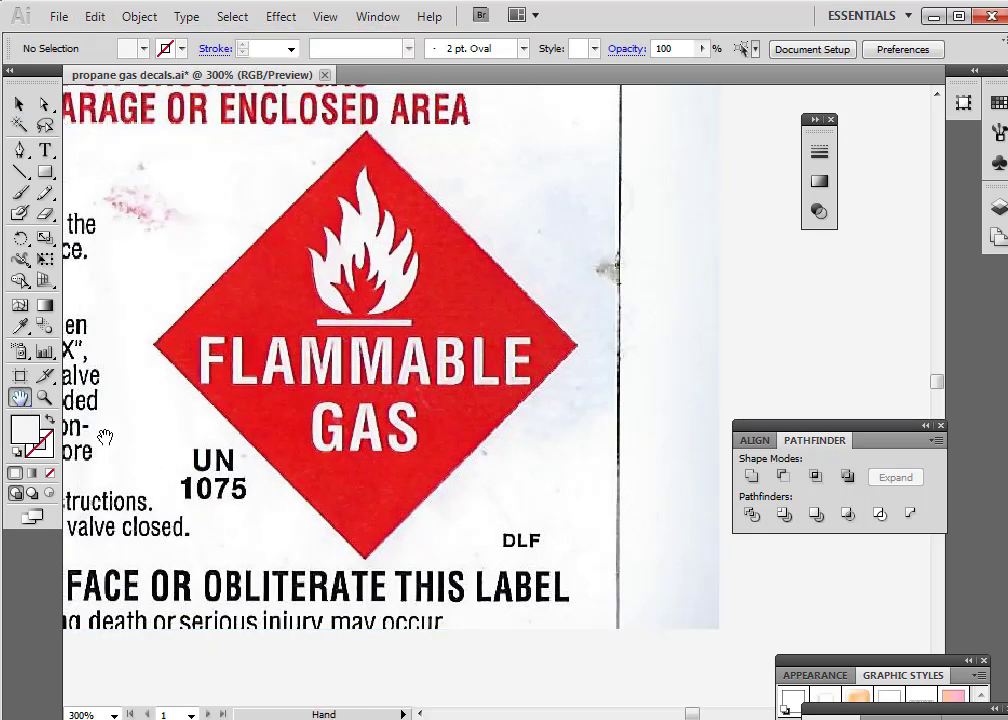
left_click_drag(270, 487, 533, 113)
left_click_drag(99, 483, 396, 175)
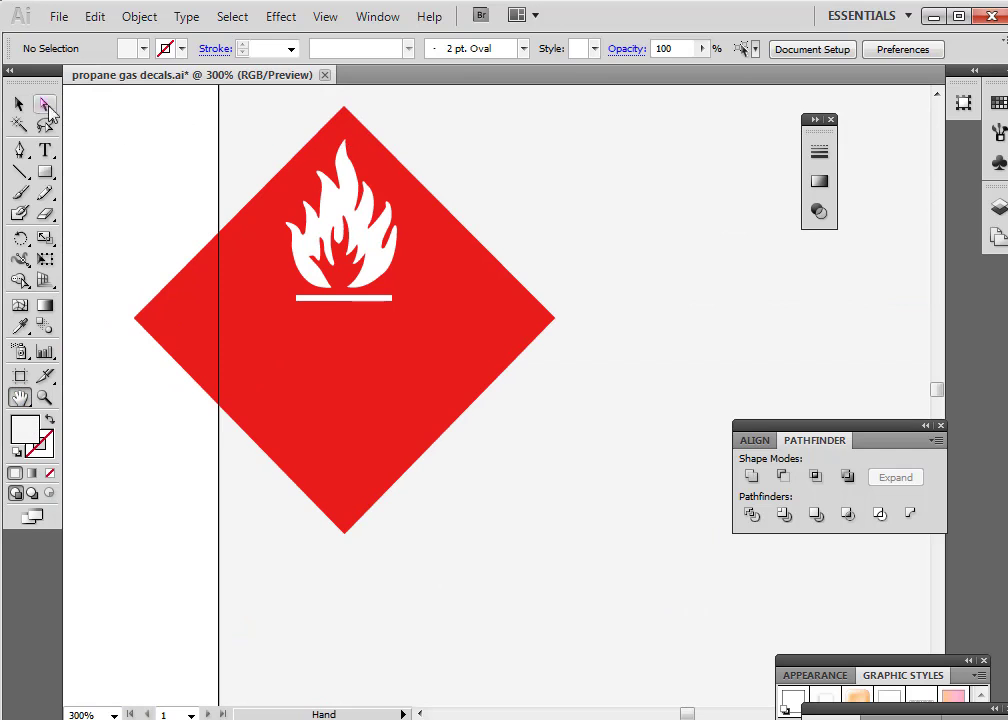
left_click(19, 104)
key("ctrl+v")
left_click_drag(503, 356, 369, 337)
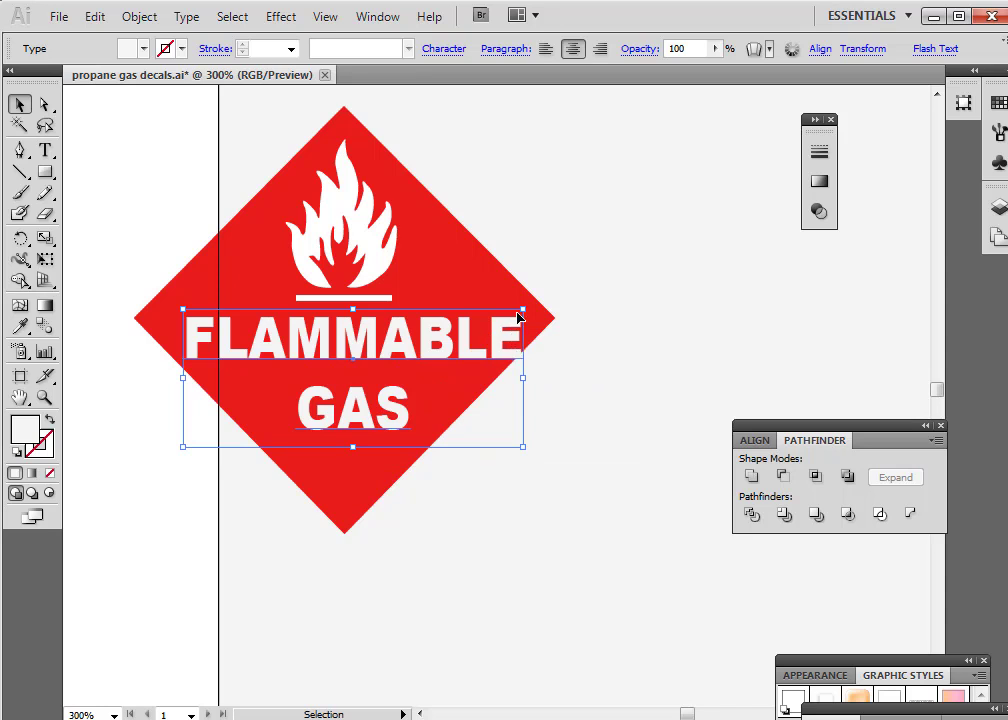
Scale the FLAMMABLE GAS text down slightly and centre it in the vector diamond beneath the flame
left_click_drag(522, 313, 486, 324)
left_click_drag(397, 354, 402, 346)
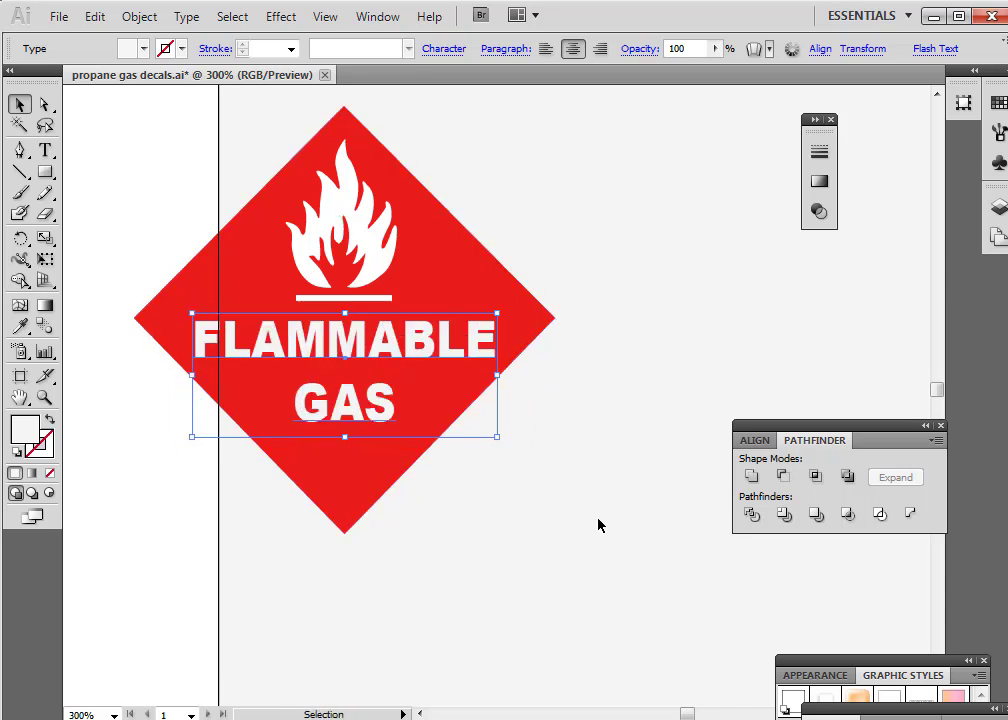
left_click(590, 525)
left_click(44, 397)
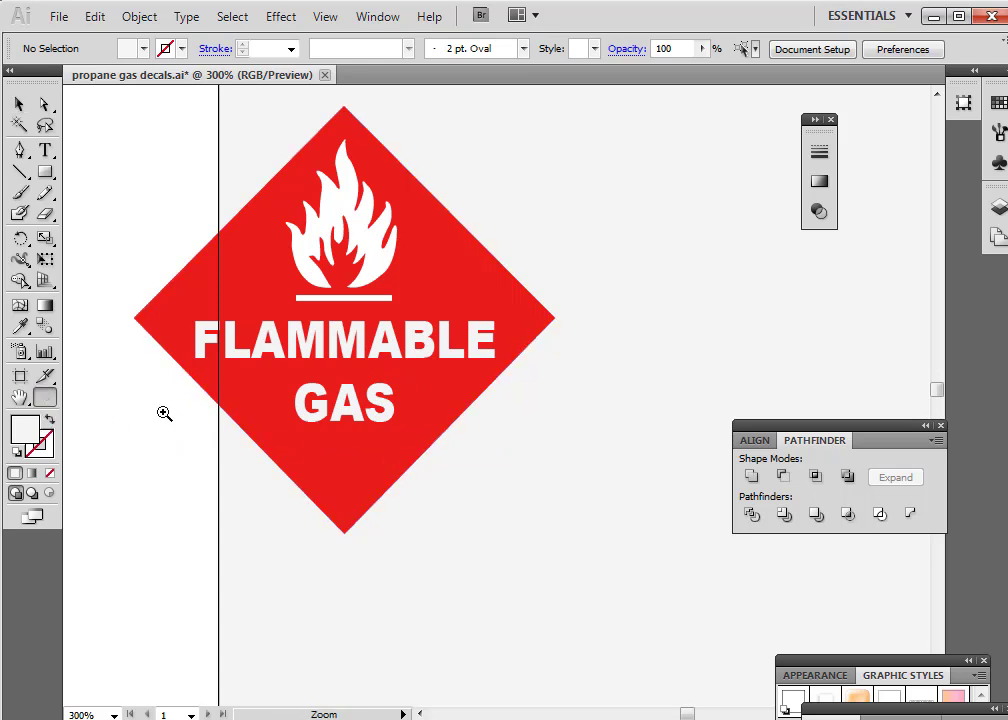
left_click(394, 383, "alt")
left_click(443, 356, "alt")
left_click(487, 372, "alt")
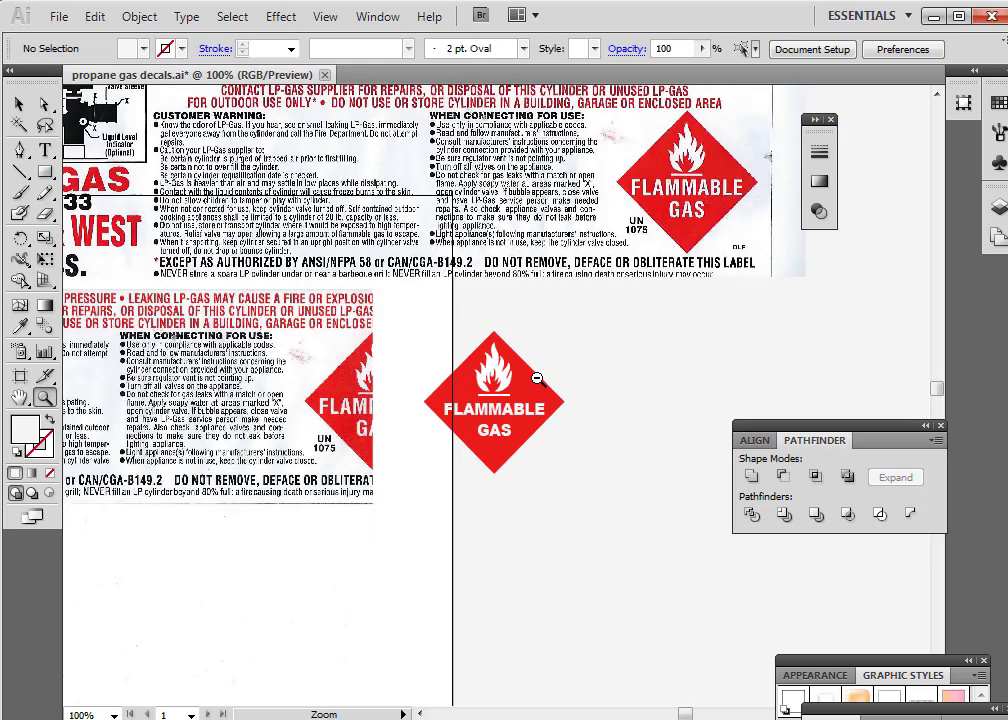
left_click(530, 363, "alt")
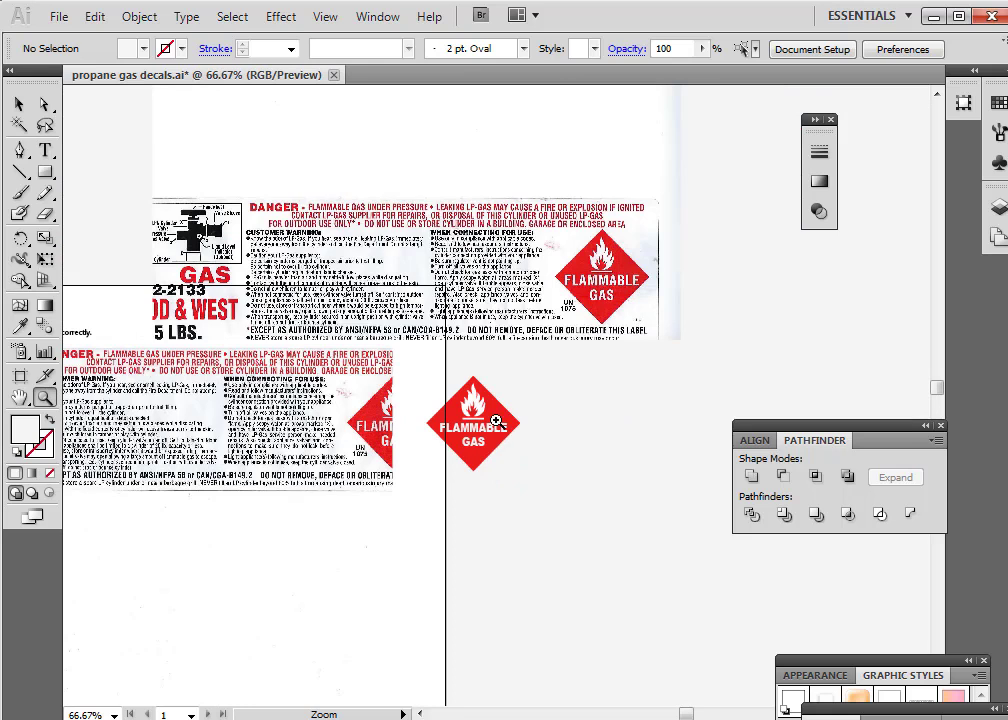
Stretch the FLAMMABLE GAS text in the vector diamond slightly taller
left_click(496, 420)
left_click(490, 372)
left_click(443, 383)
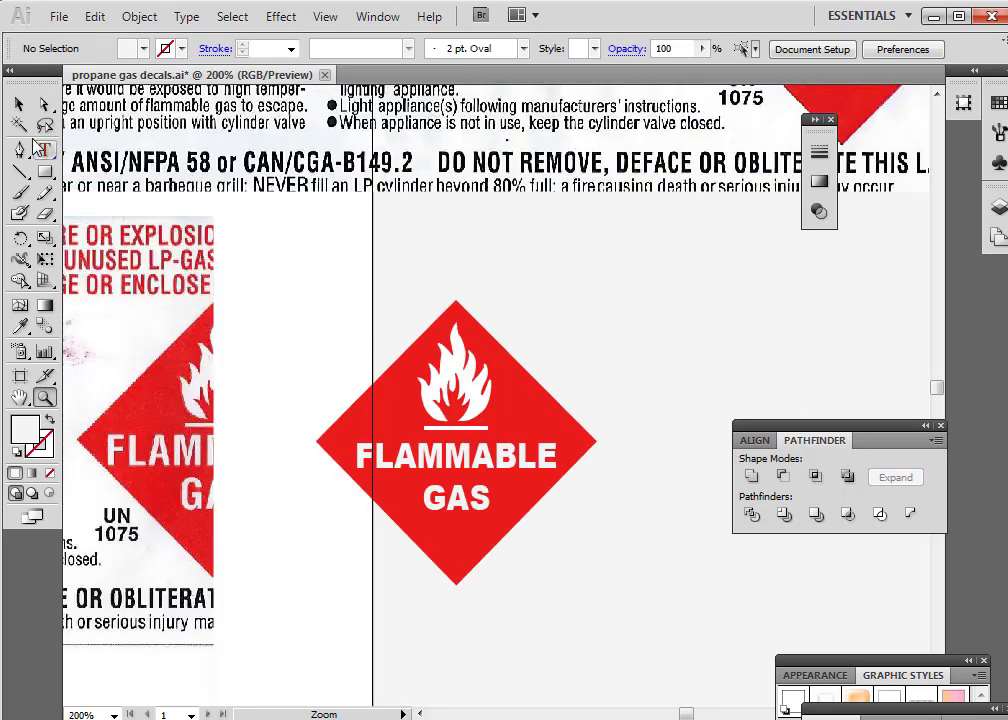
left_click(19, 104)
left_click(463, 519)
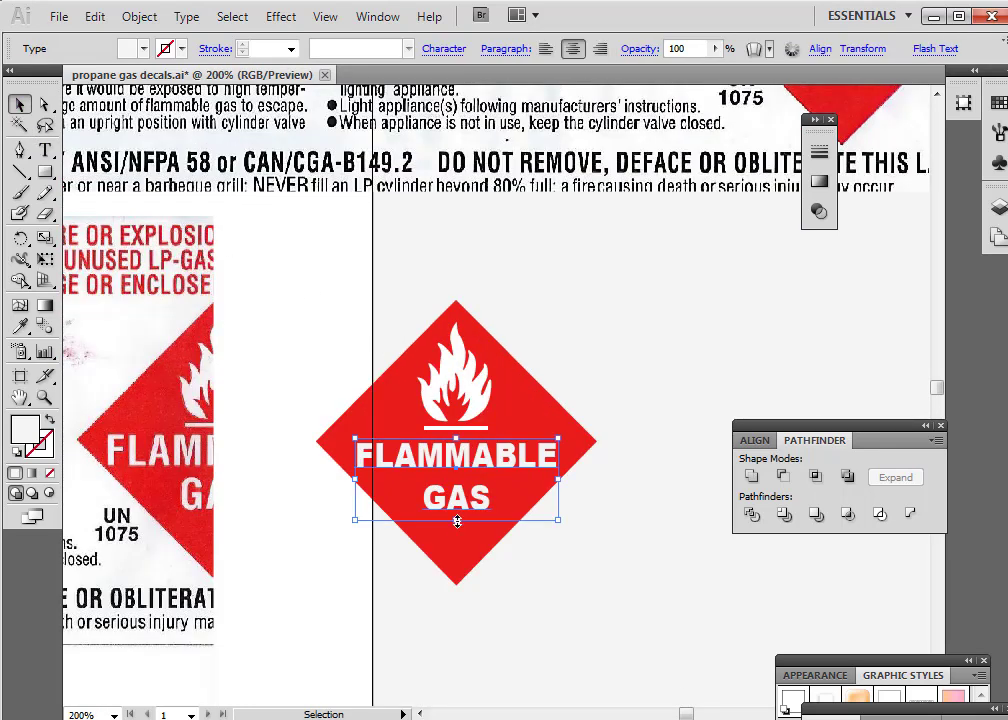
left_click_drag(457, 521, 457, 525)
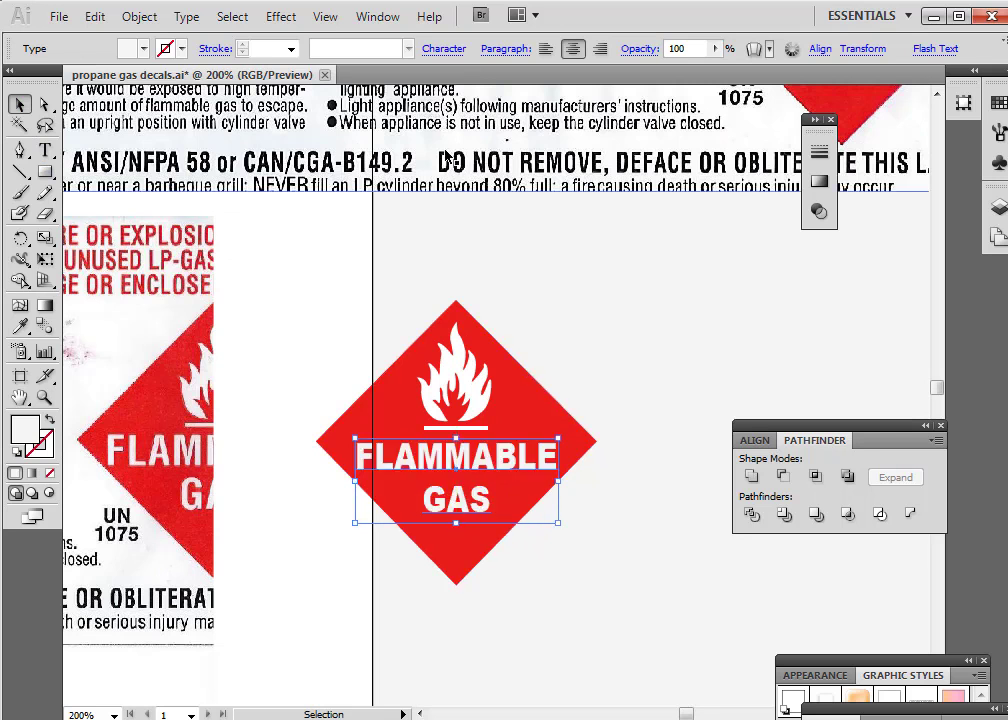
Tighten the FLAMMABLE GAS text's leading to 18 pt and stretch the text slightly taller again
left_click(444, 48)
left_click(385, 128)
left_click(385, 128)
left_click(385, 128)
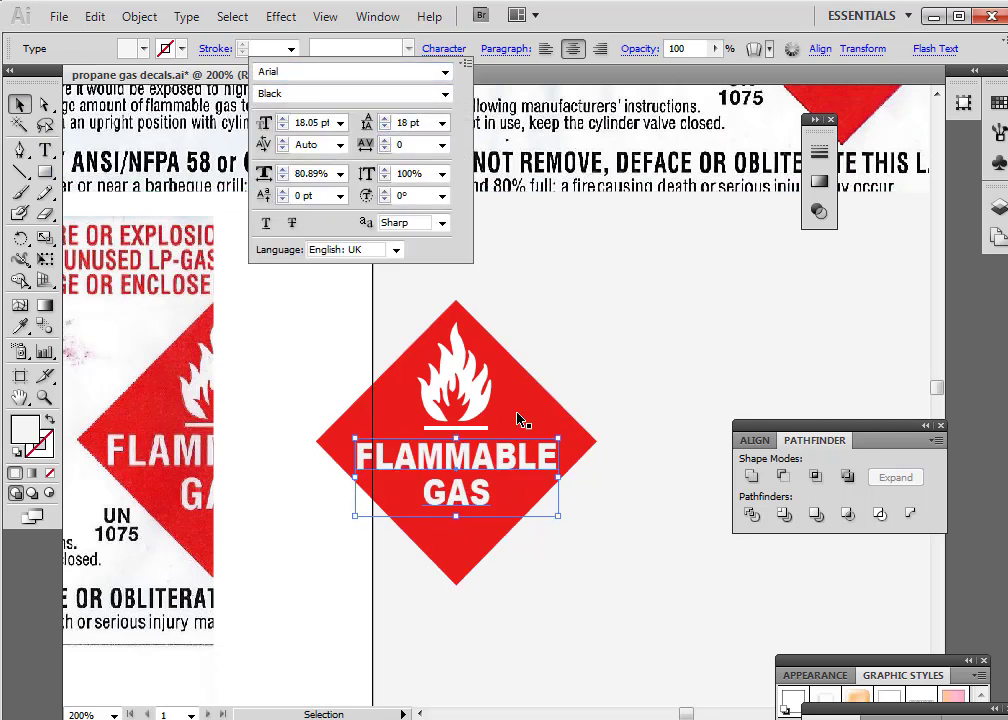
left_click(458, 517)
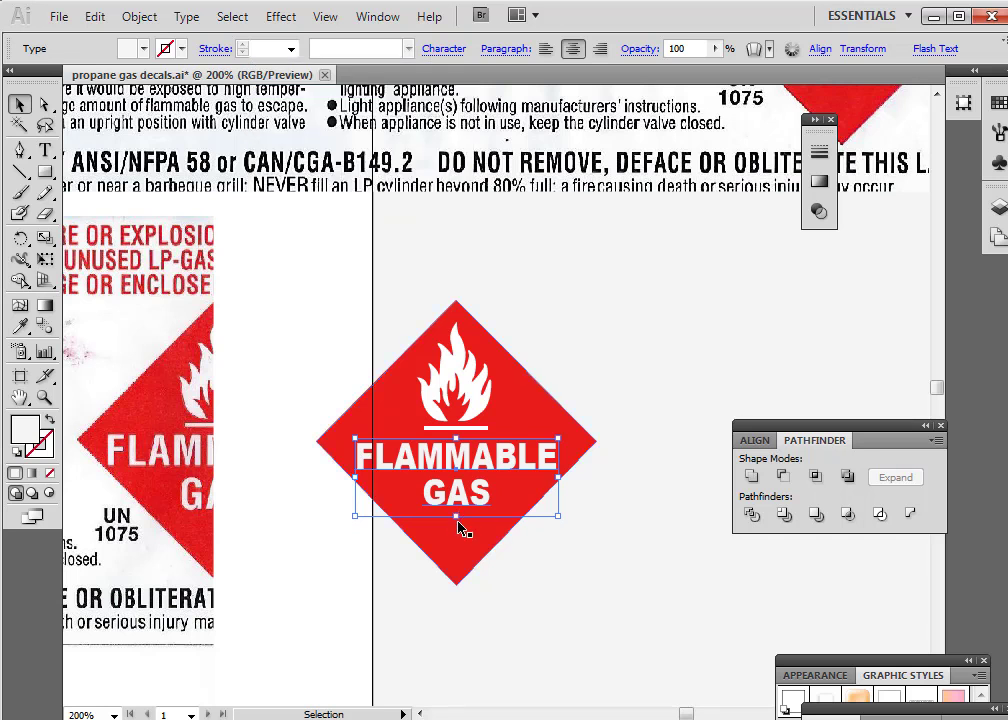
left_click_drag(458, 518, 461, 530)
Centre the flame, bar and FLAMMABLE GAS text horizontally with the vector diamond
left_click_drag(348, 310, 592, 610)
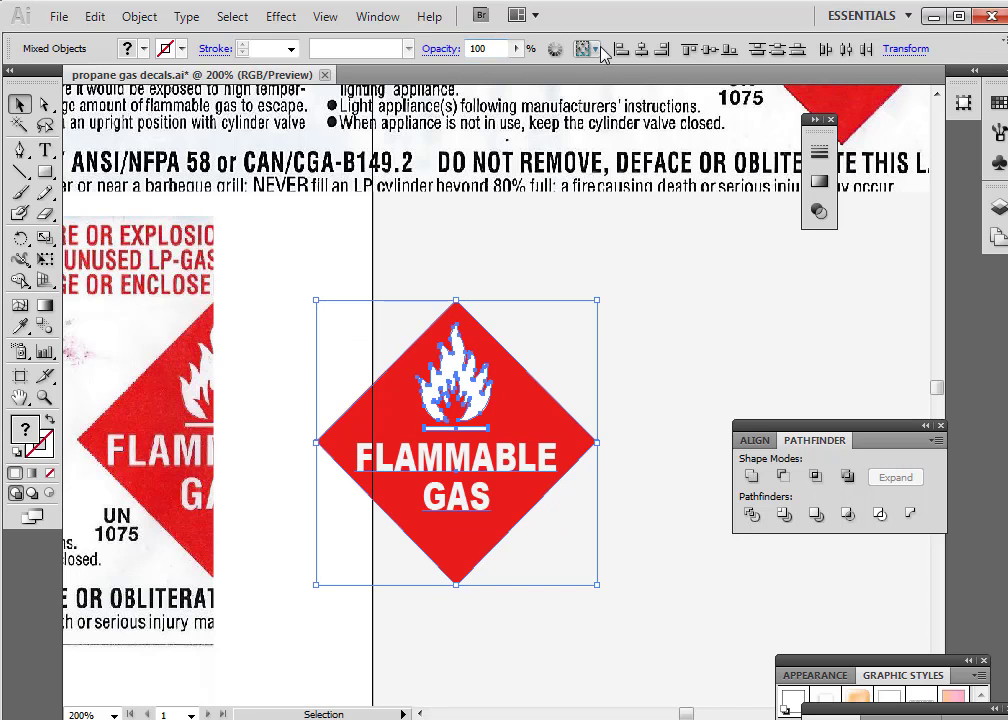
left_click(640, 50)
left_click(673, 348)
Examine the sign's flame, bar and lettering close up in Outline view
left_click_drag(346, 267, 715, 677)
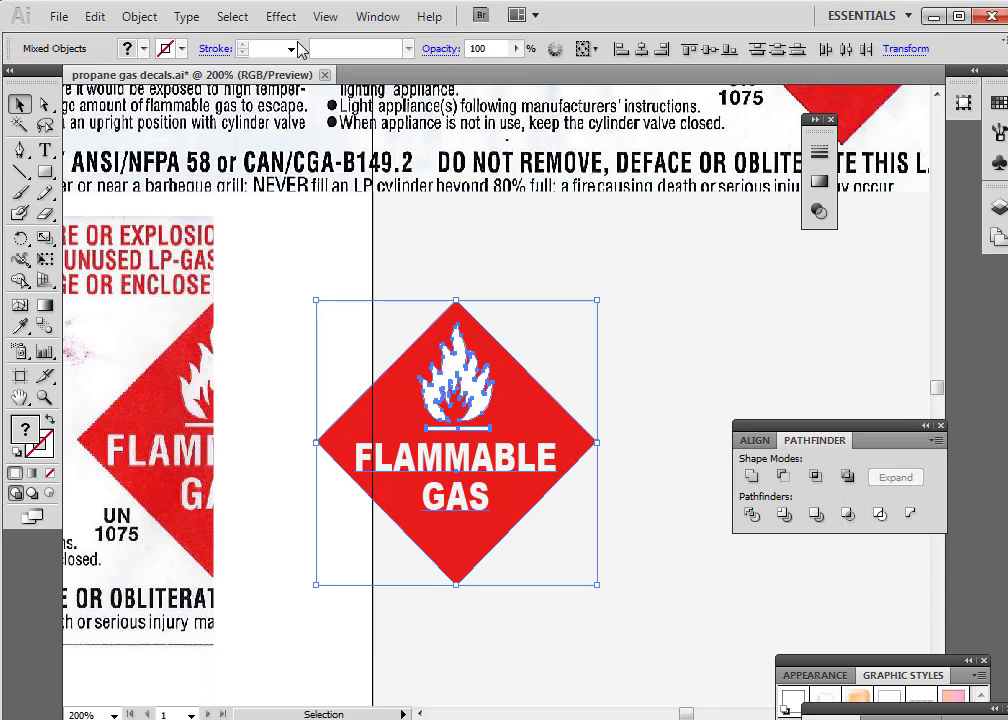
left_click(281, 17)
mouse_move(326, 22)
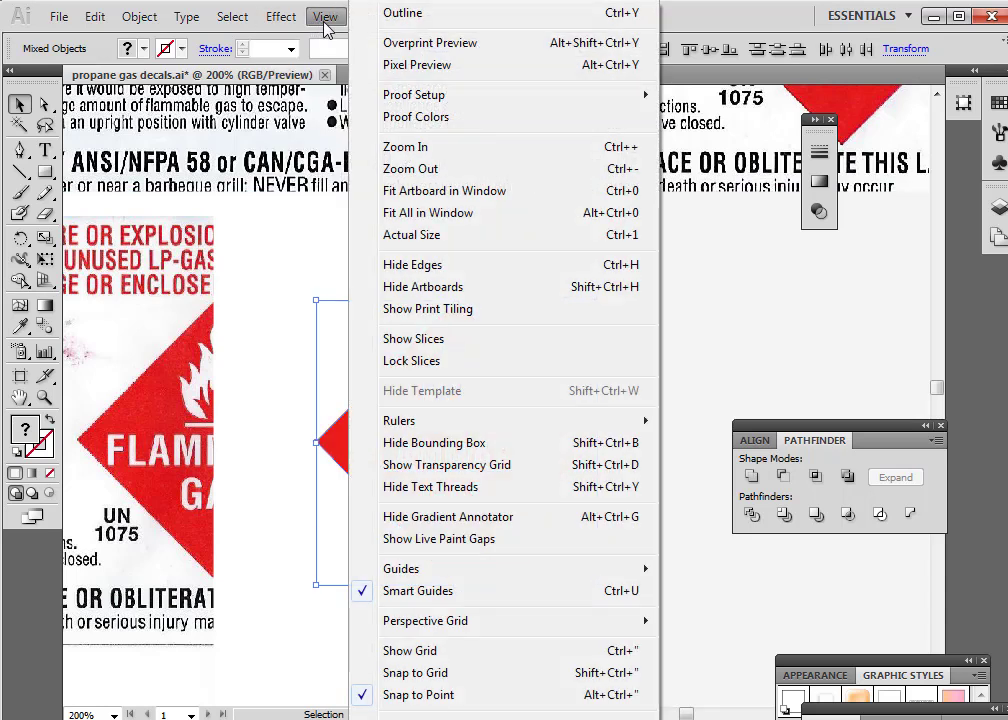
left_click(403, 14)
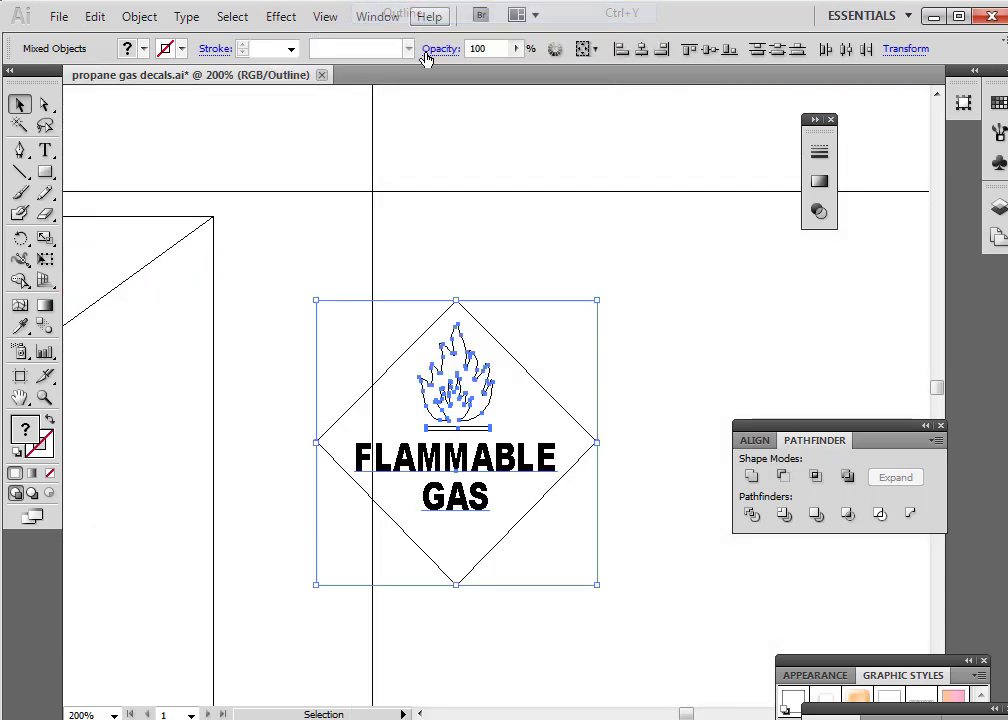
left_click(637, 553)
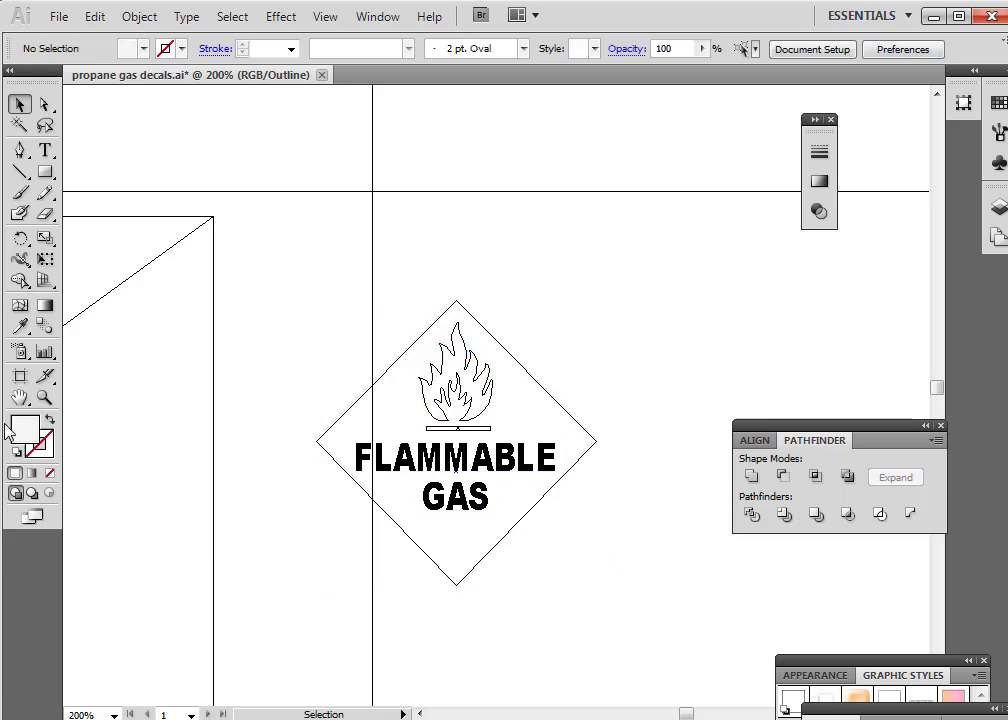
left_click(45, 397)
left_click_drag(371, 315, 549, 463)
left_click(477, 405)
left_click(425, 378)
left_click(517, 460, "alt")
left_click(522, 452, "alt")
left_click(510, 450, "alt")
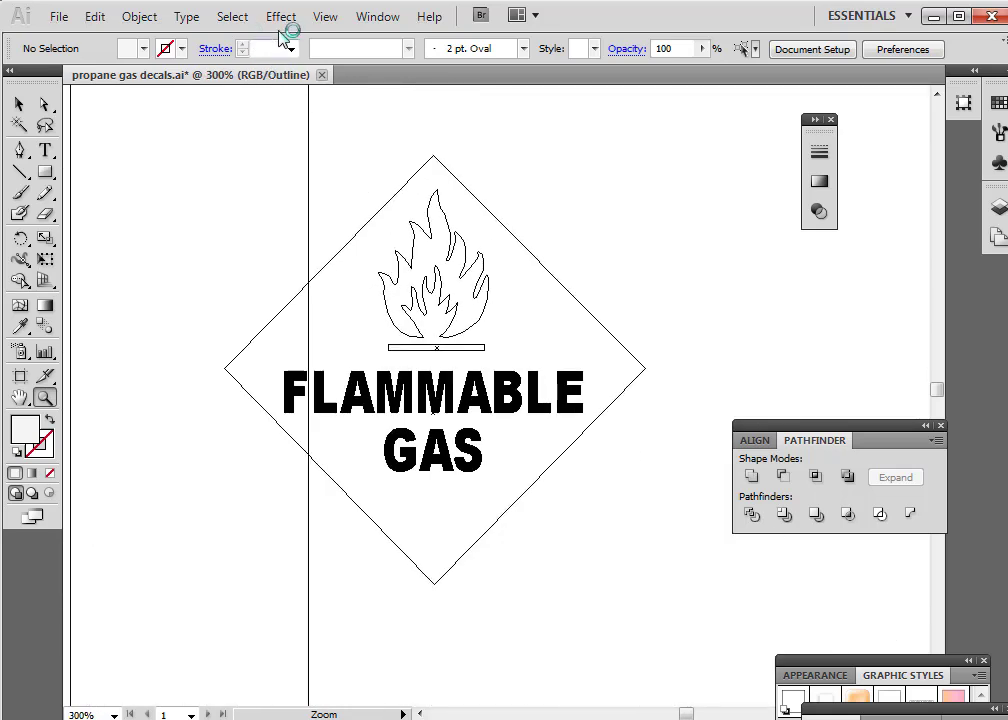
Switch to Overprint Preview and check the coloured sign against the surrounding label artwork
left_click(323, 18)
left_click(395, 42)
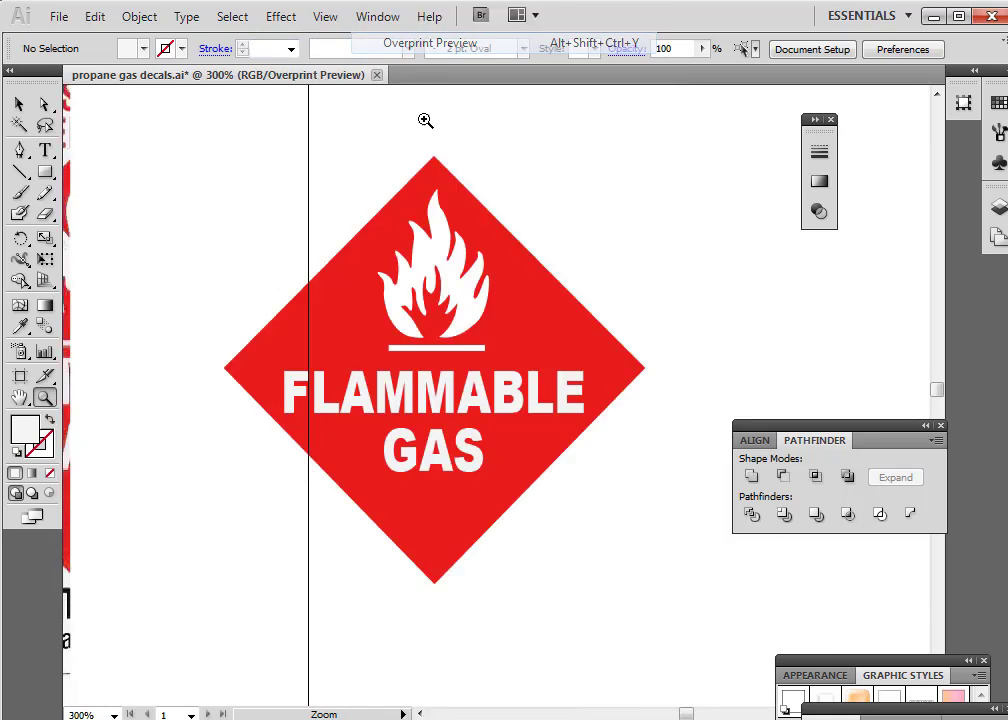
left_click(19, 103)
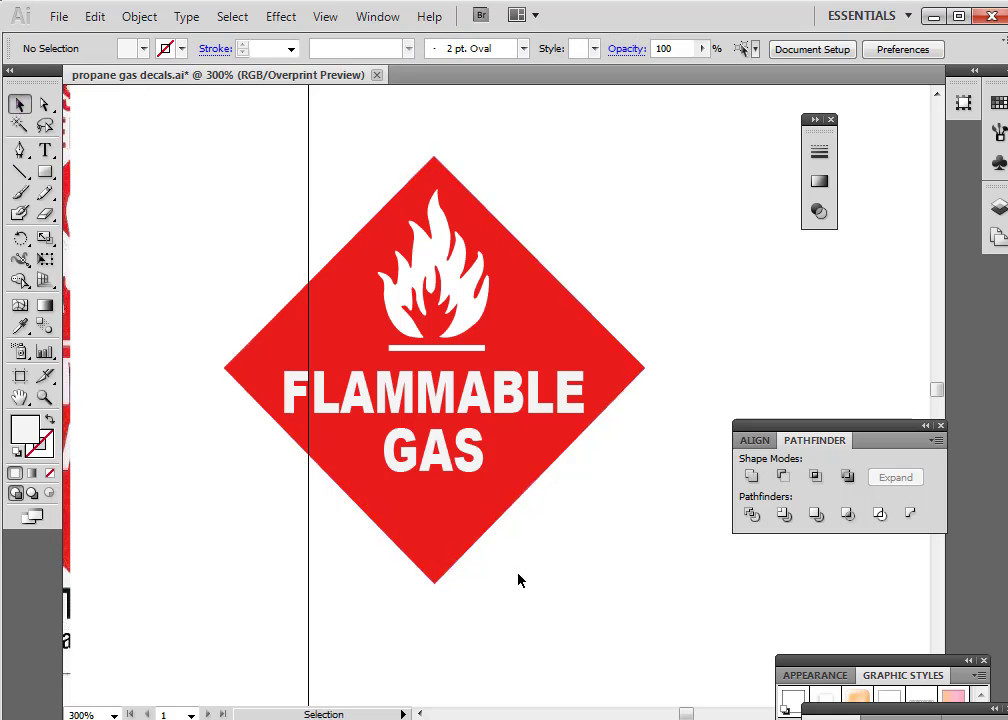
left_click(44, 397)
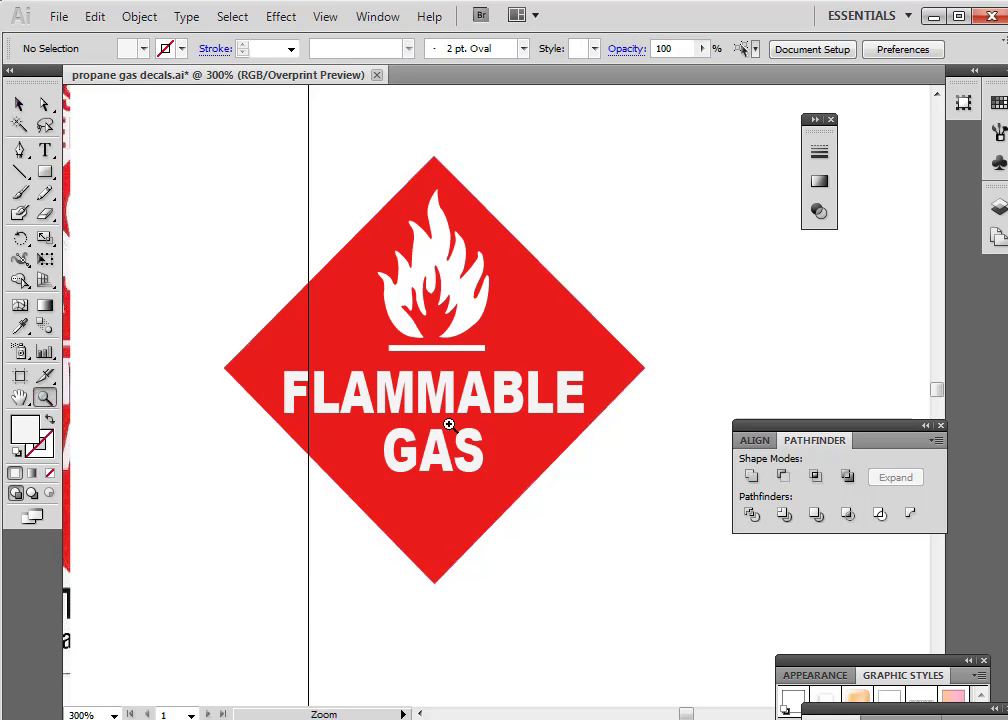
left_click(430, 355, "alt")
left_click(430, 355, "alt")
left_click(443, 362, "alt")
left_click(443, 362, "alt")
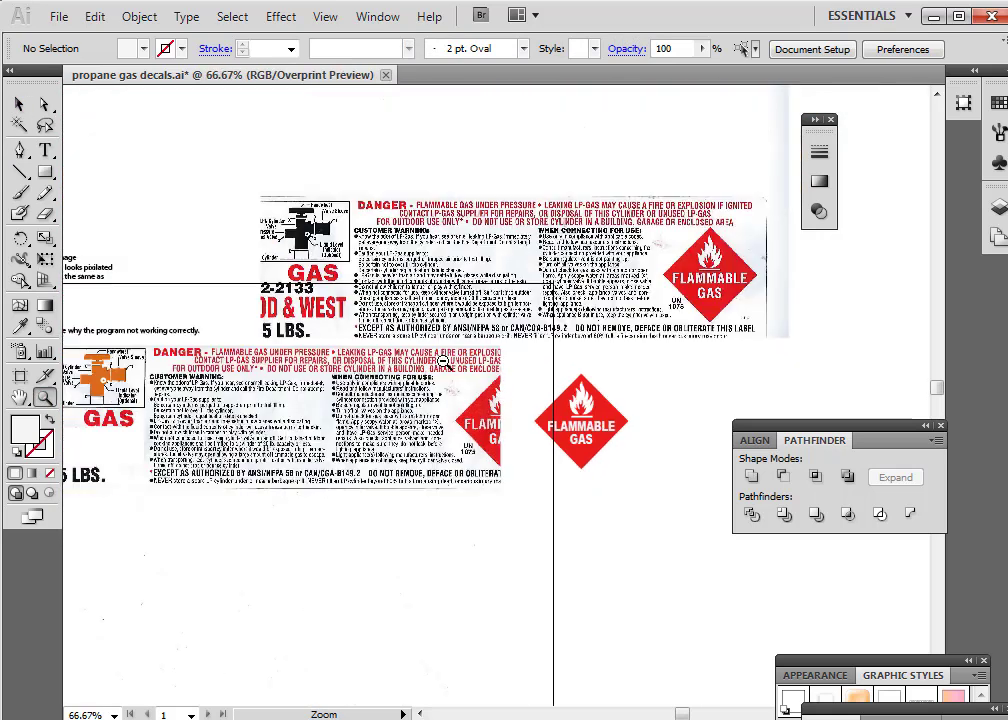
Move the linked scan with the complete diamond down beside the cut-off label scan, roughly level with its text lines
left_click(554, 408)
left_click(19, 103)
left_click_drag(567, 176, 364, 405)
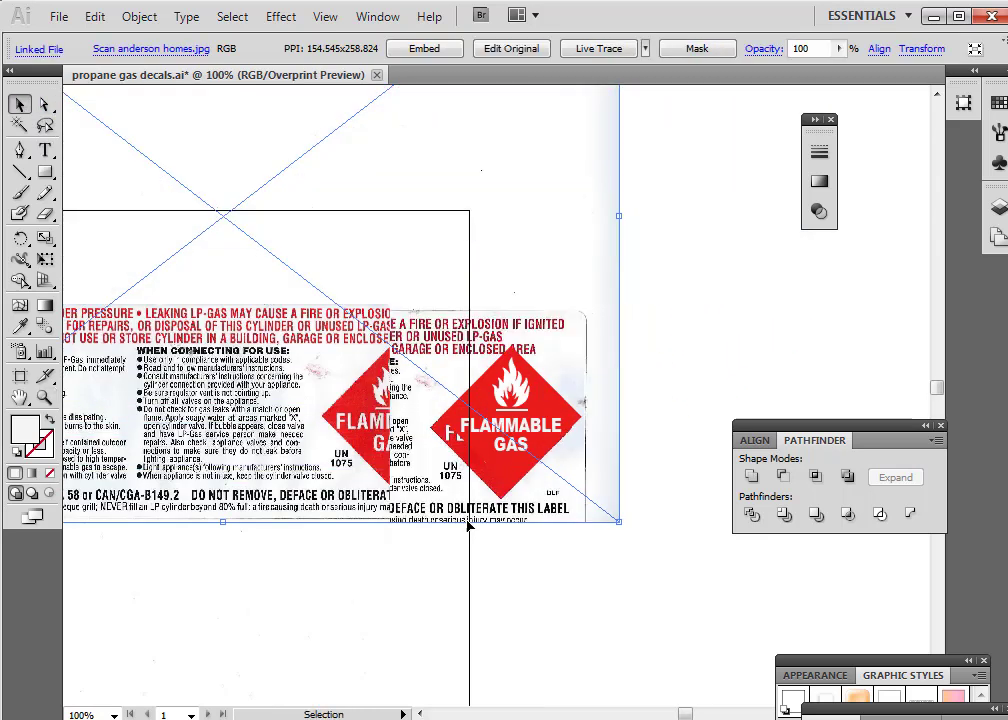
key("shift+Up")
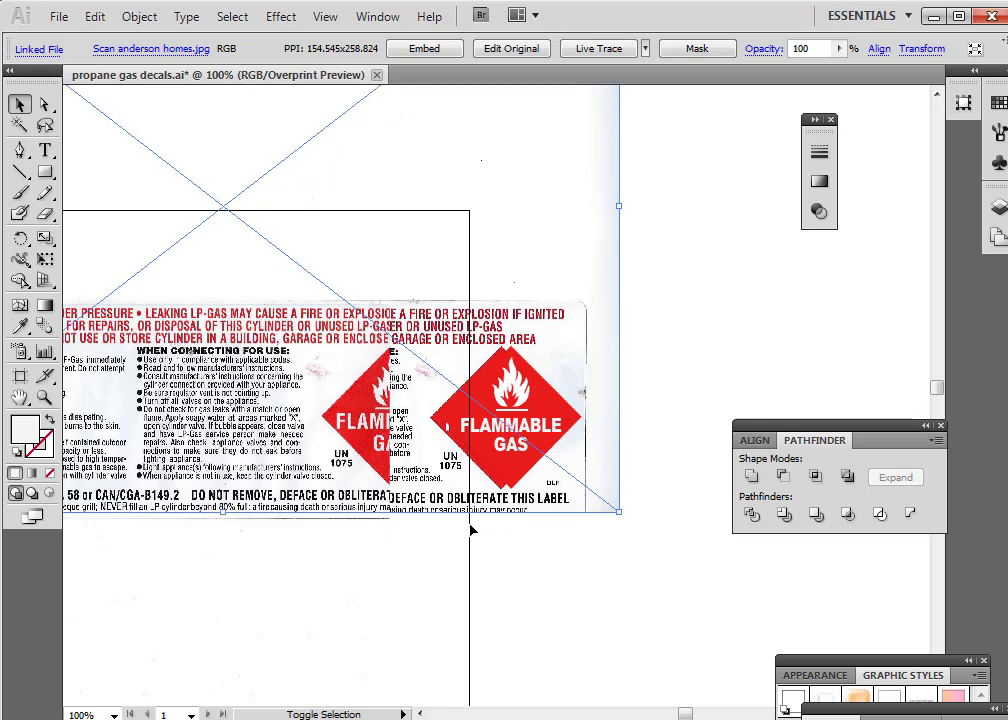
Group the vector diamond, flame and FLAMMABLE GAS text into one object
left_click(513, 421)
left_click(512, 399, "shift")
left_click(544, 396, "shift")
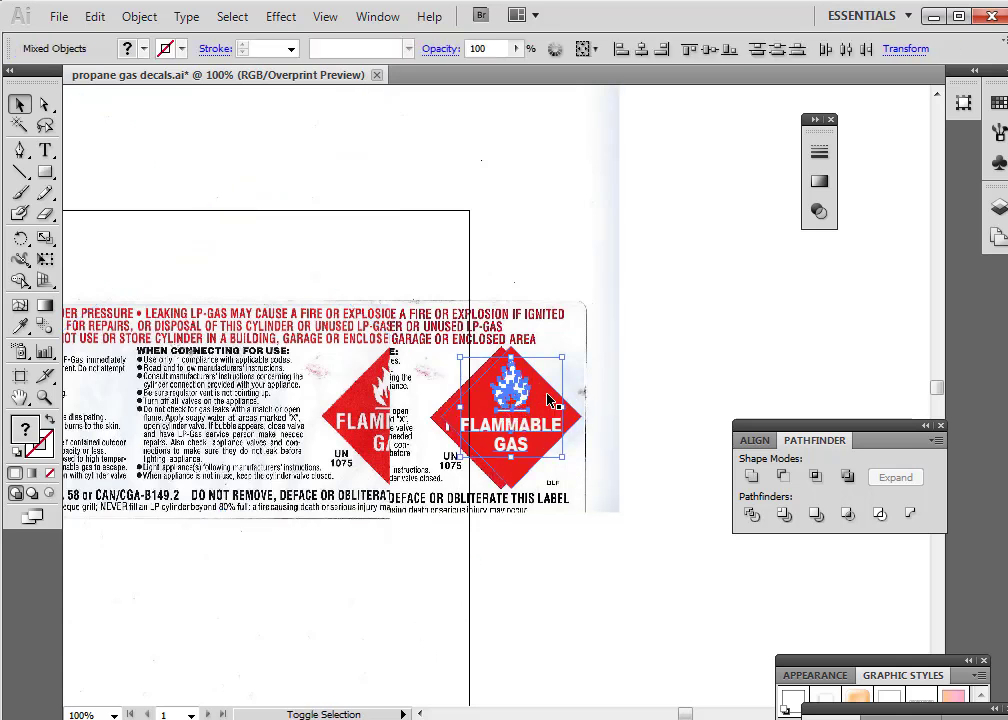
left_click(139, 17)
left_click(165, 90)
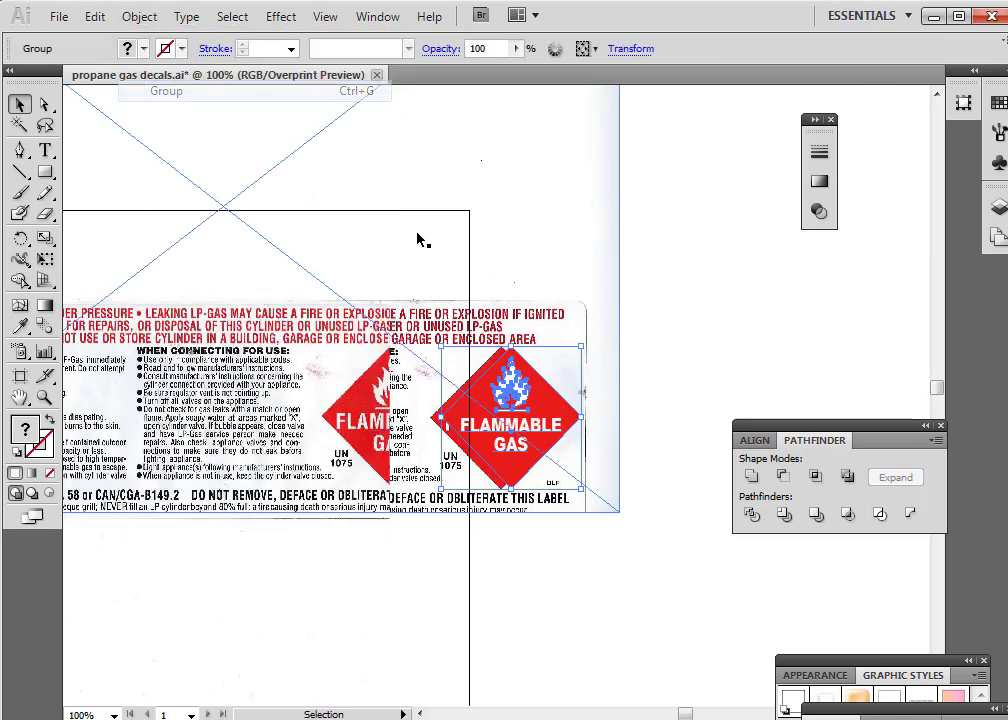
left_click(700, 357)
Nudge the linked scan left and slightly up until its diamond completes the cut-off diamond of the label scan
left_click(615, 387)
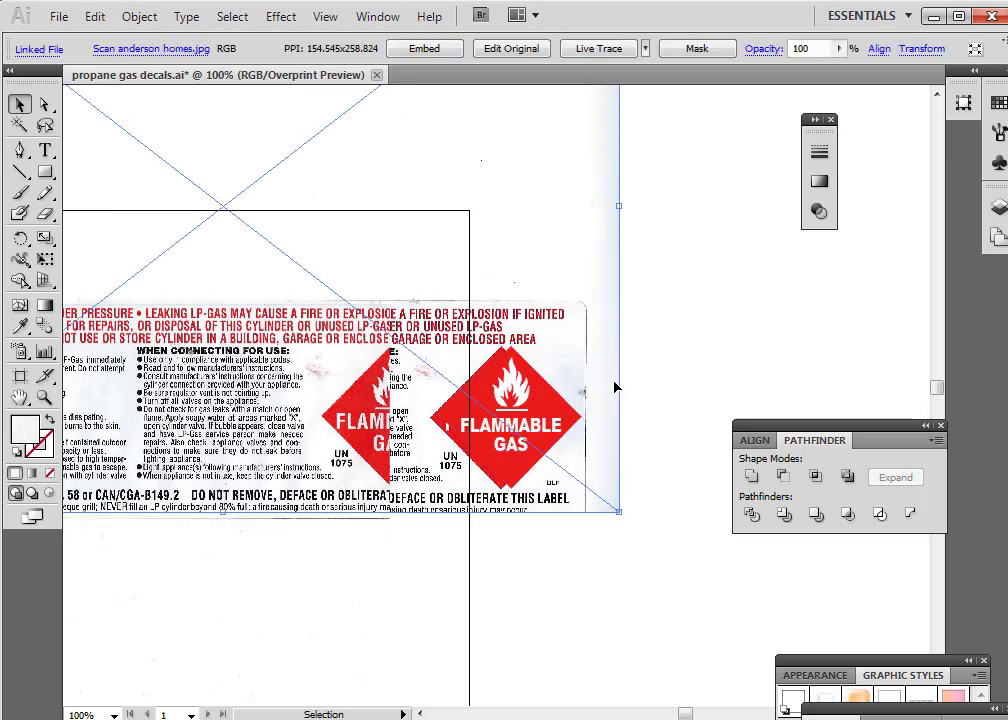
key("shift+Left")
key("shift+Left")
key("shift+Left")
key("shift+Left")
key("shift+Left")
key("shift+Left")
key("shift+Left")
key("shift+Left")
key("shift+Left")
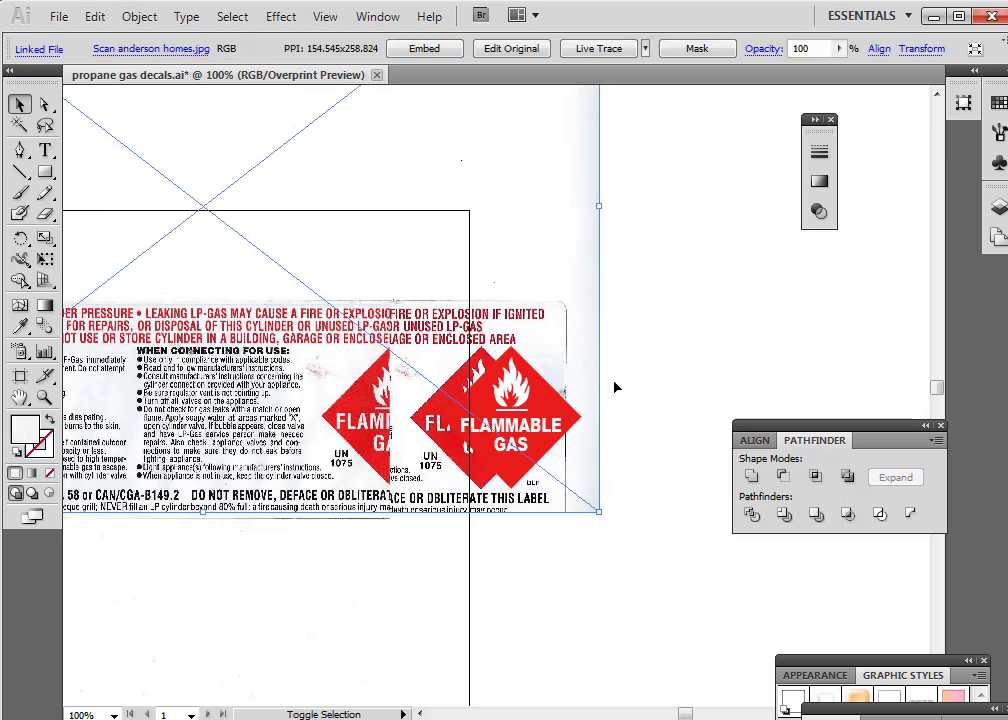
key("shift+Left")
key("shift+Left")
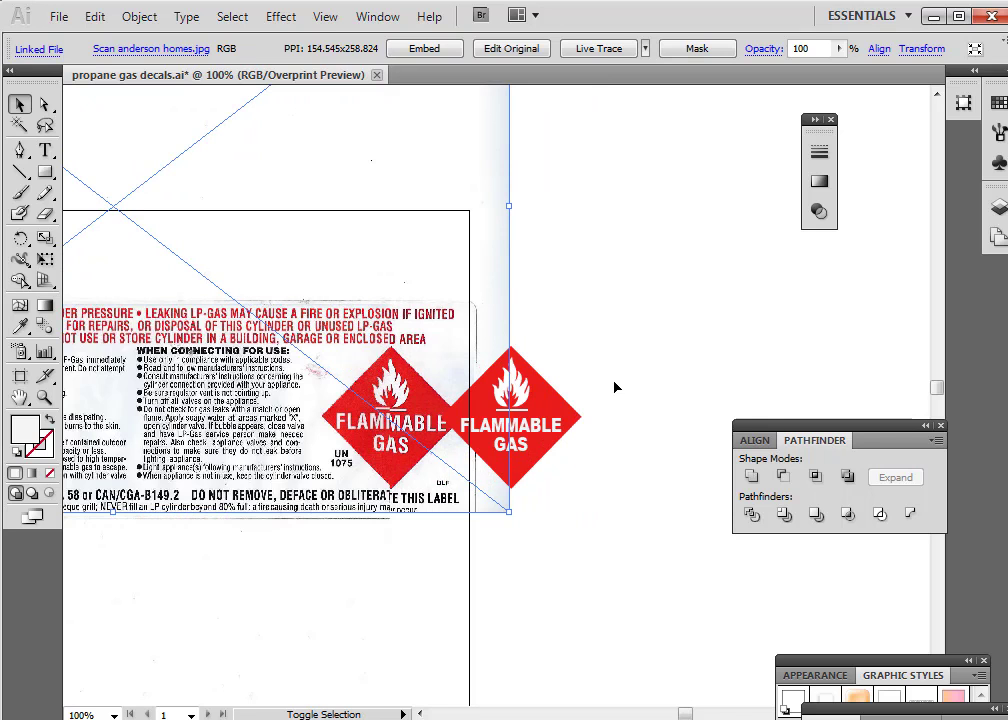
key("Up")
key("Up")
key("Up")
key("Up")
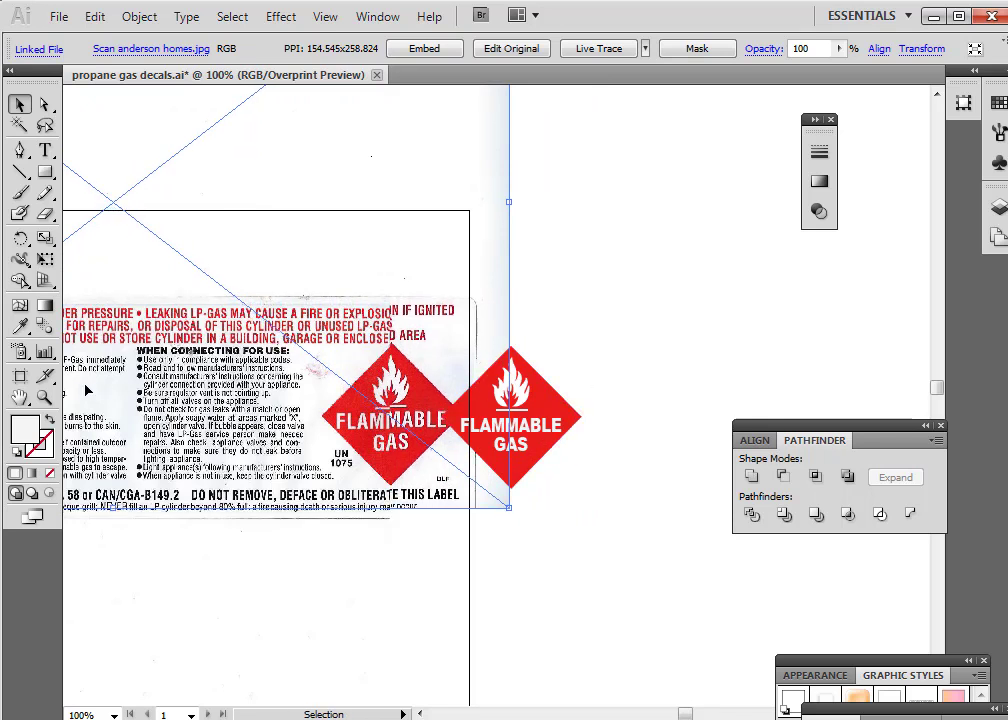
Fine-tune the linked scan's position in small nudges so its lettering and diamond join the cut-off label scan
left_click(44, 397)
left_click_drag(349, 295, 540, 527)
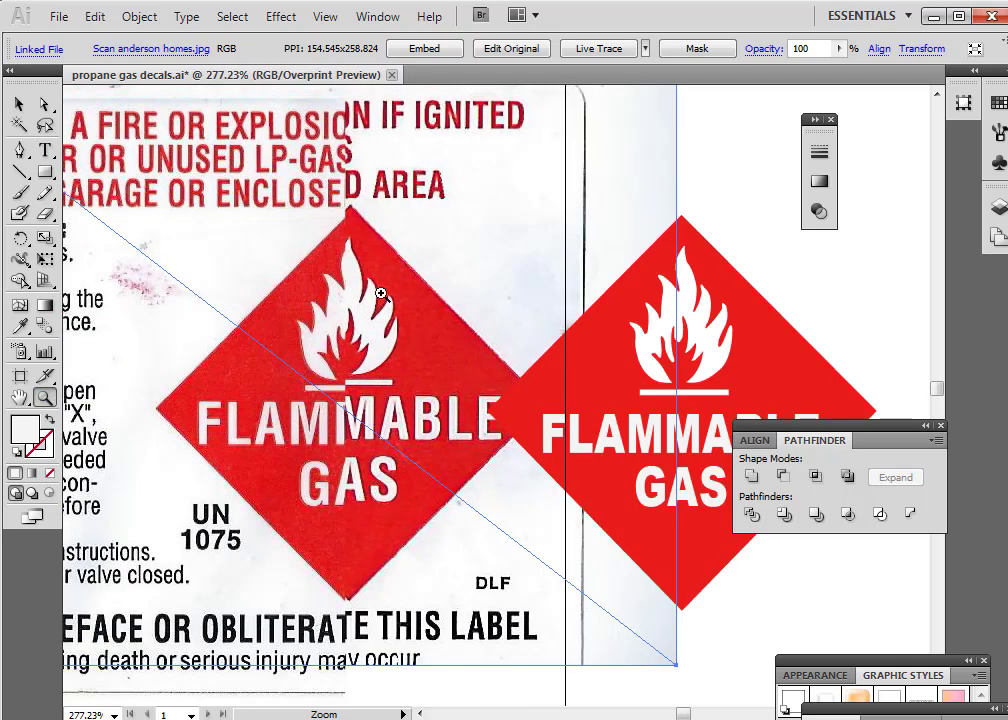
left_click(19, 104)
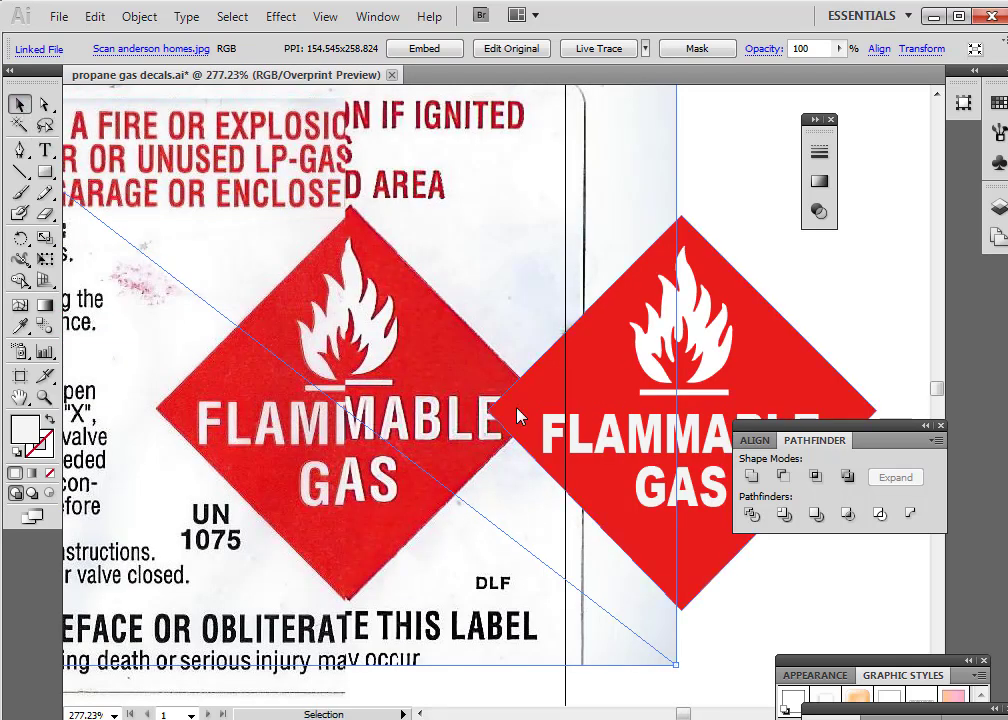
key("Down")
key("Down")
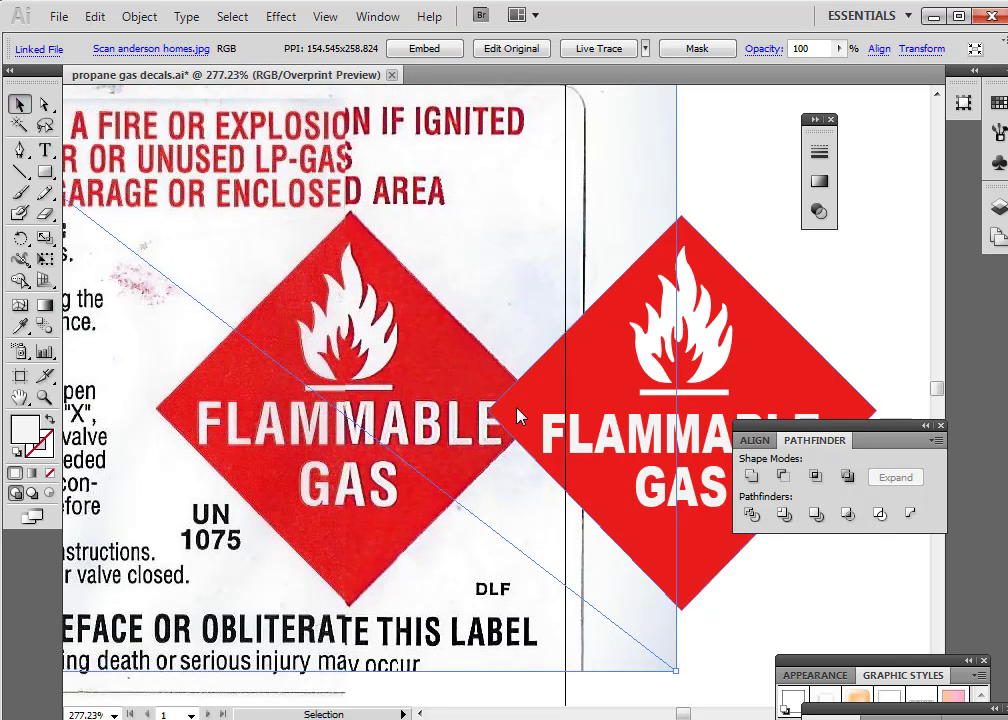
key("Down")
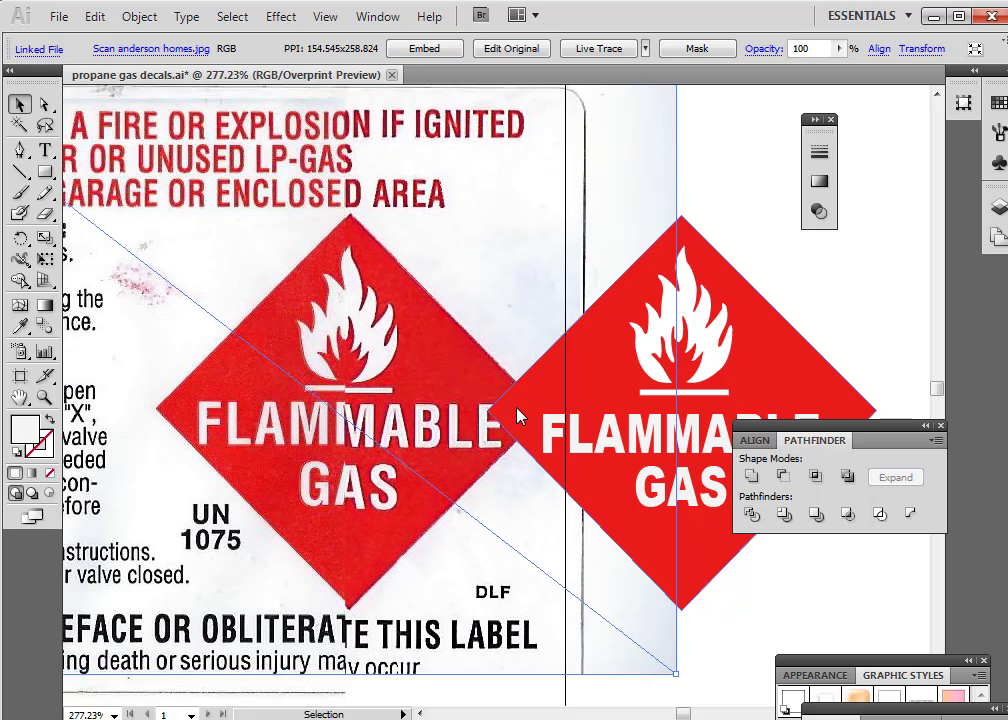
key("Left")
key("Left")
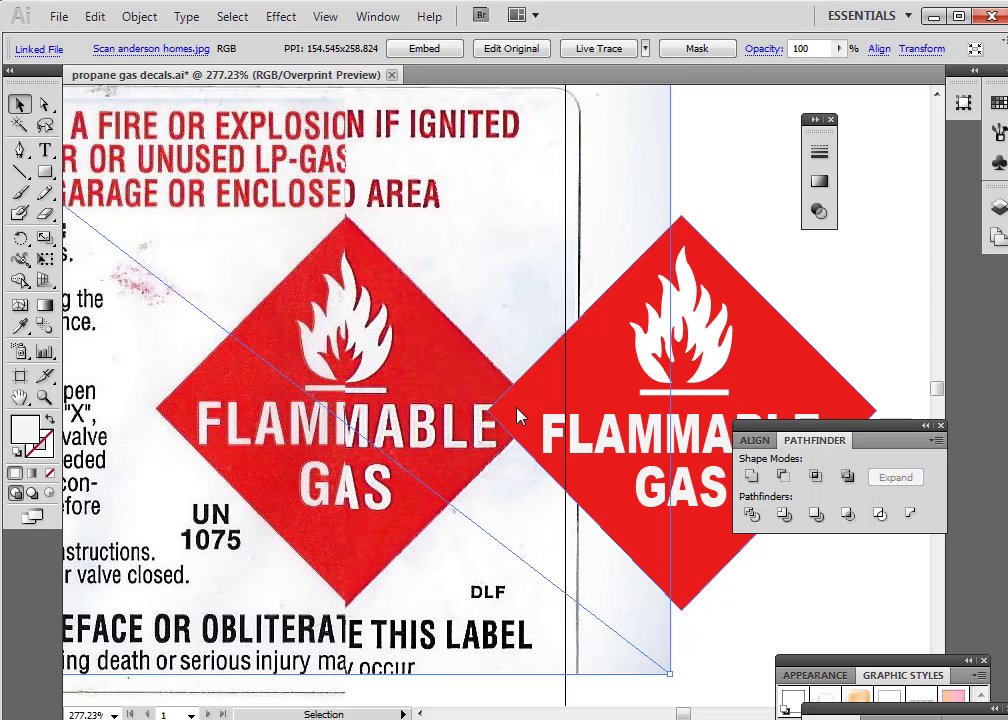
key("Right")
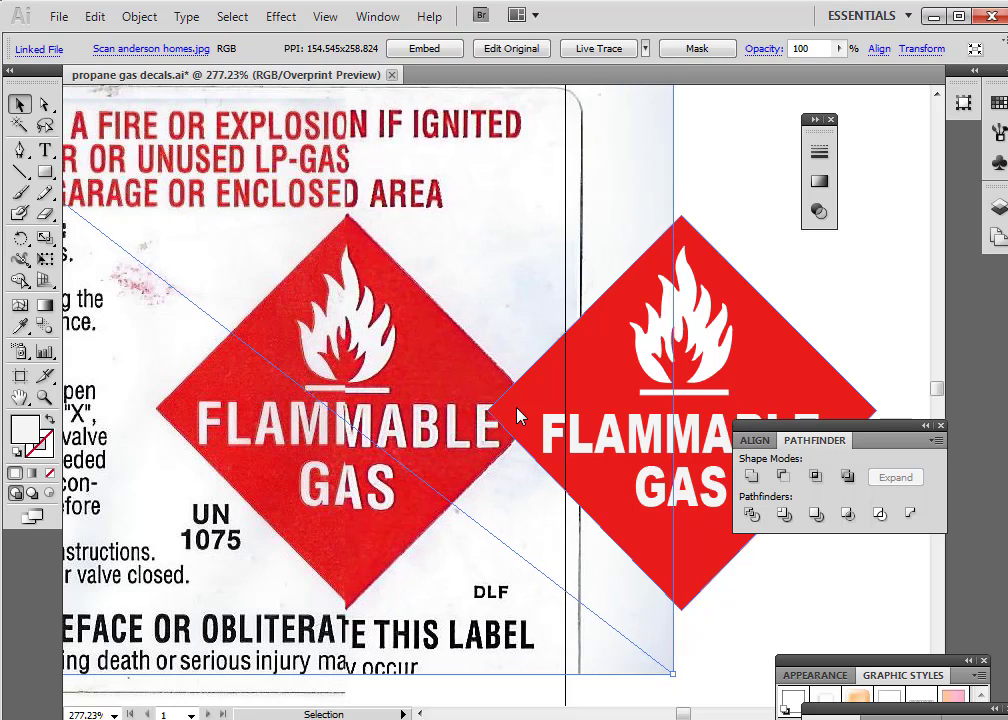
key("Down")
key("Up")
key("Up")
key("Down")
key("Right")
key("Left")
key("Left")
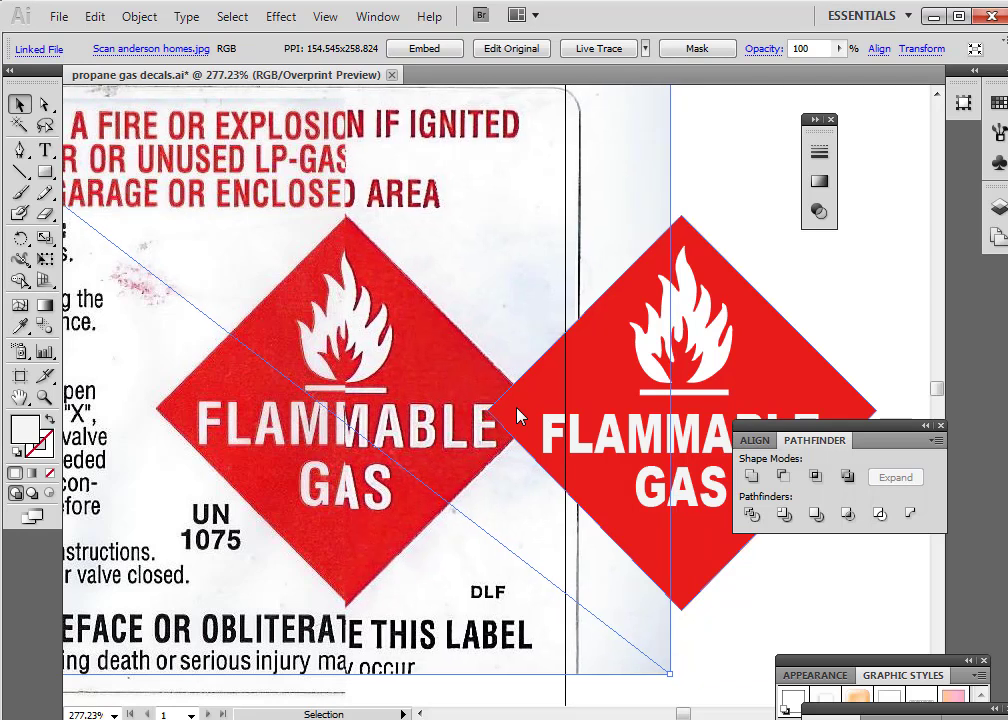
key("Down")
key("Up")
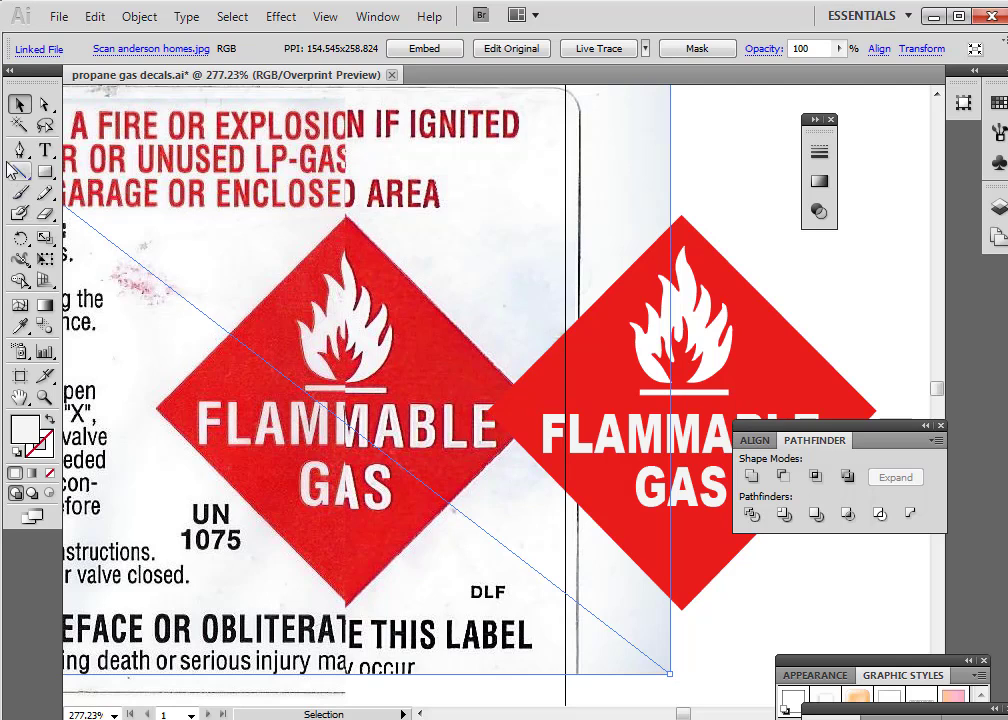
Place the grouped vector FLAMMABLE GAS sign over the scanned diamond on the label
left_click_drag(655, 331, 368, 333)
left_click(44, 397)
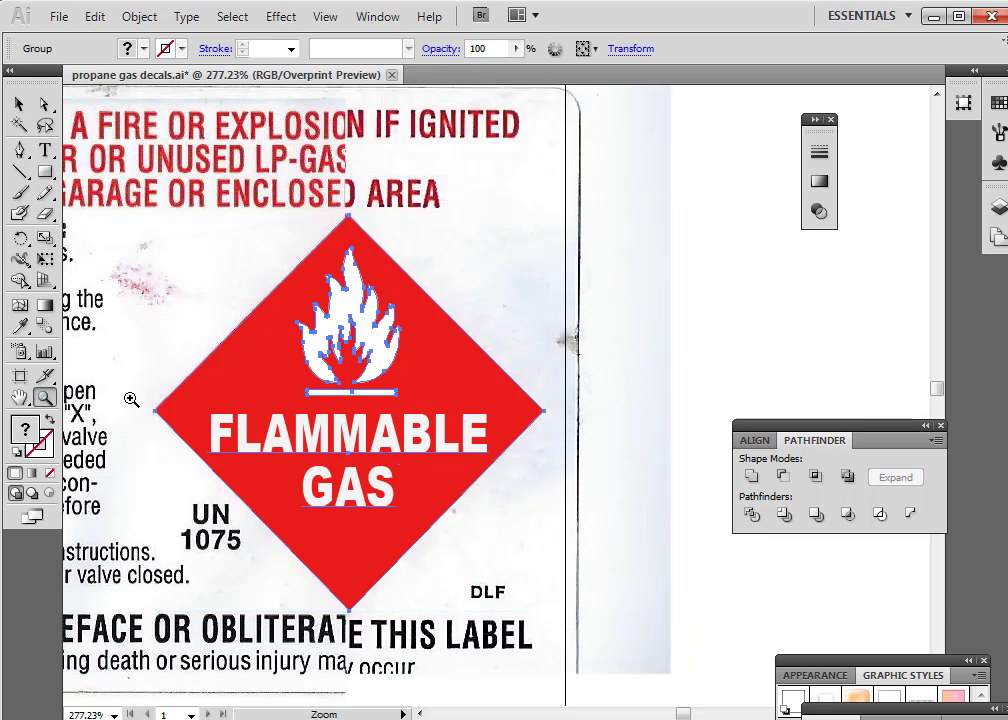
left_click(349, 376, "alt")
left_click(427, 355, "alt")
left_click(485, 373, "alt")
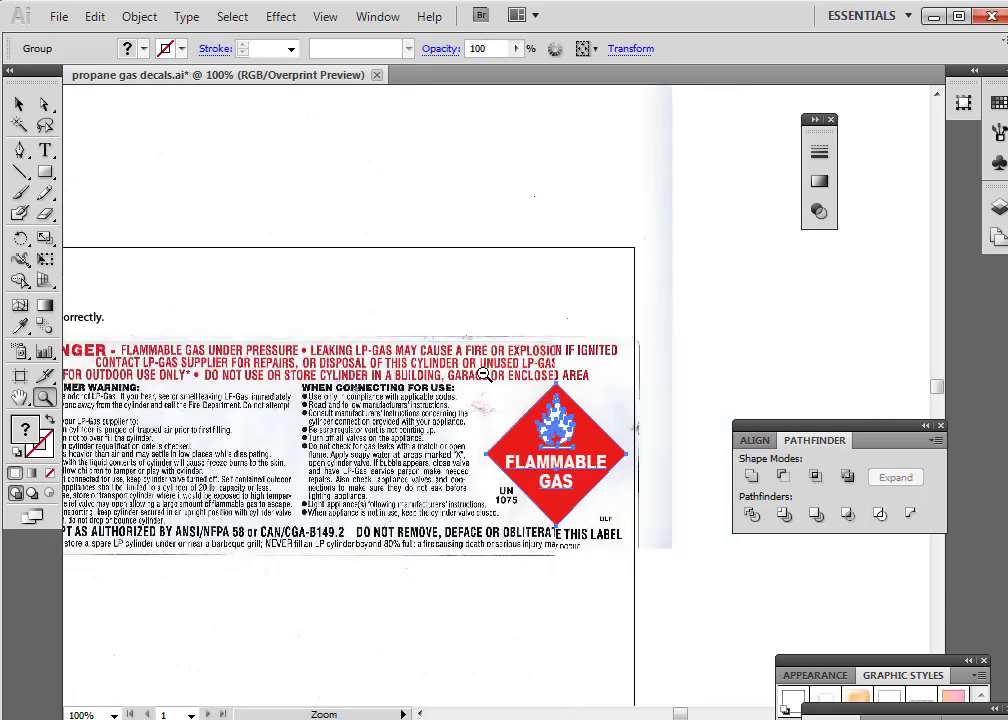
left_click(257, 352, "alt")
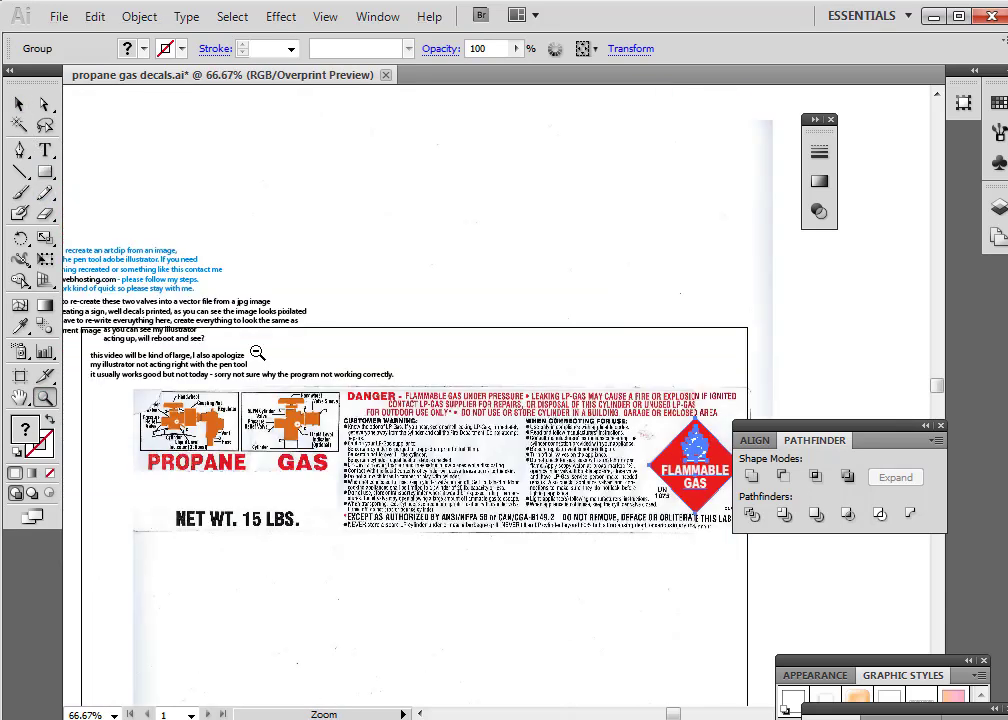
left_click(370, 402)
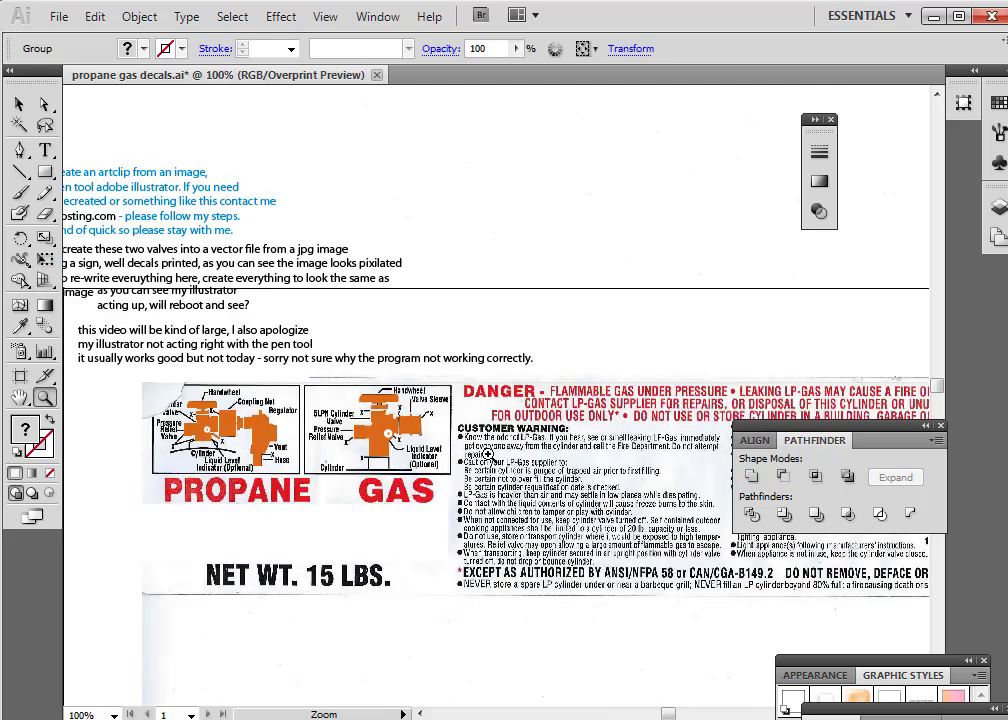
Add the note "ok we are doing good, now I will write all these text and will continue when I finish writing all this." above the label
key("h")
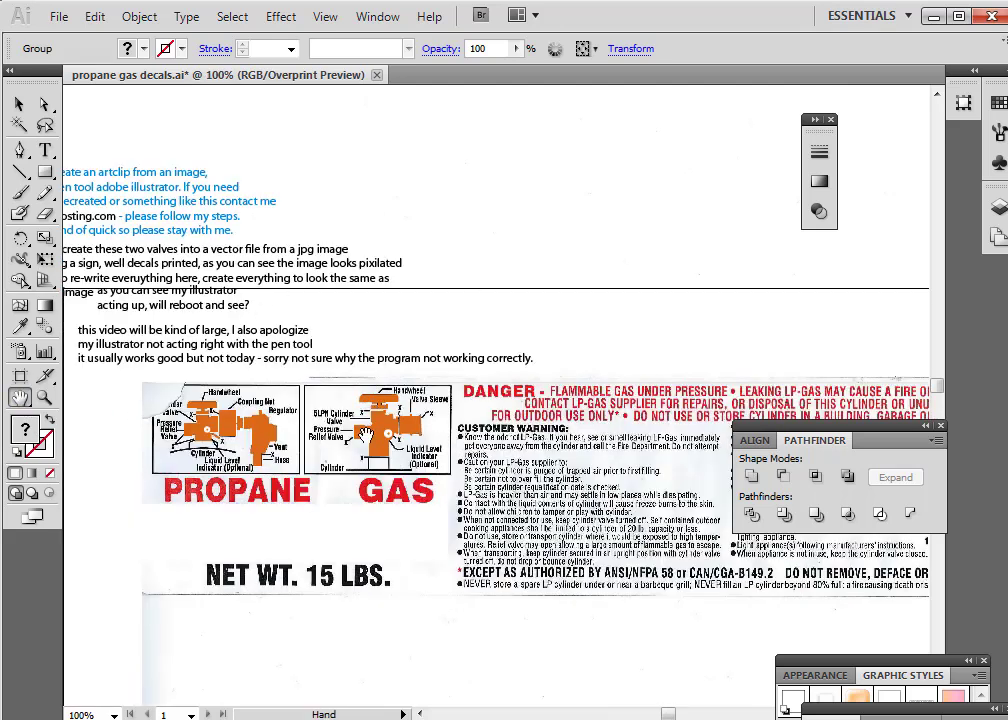
left_click_drag(428, 329, 256, 345)
left_click(45, 150)
left_click(394, 270)
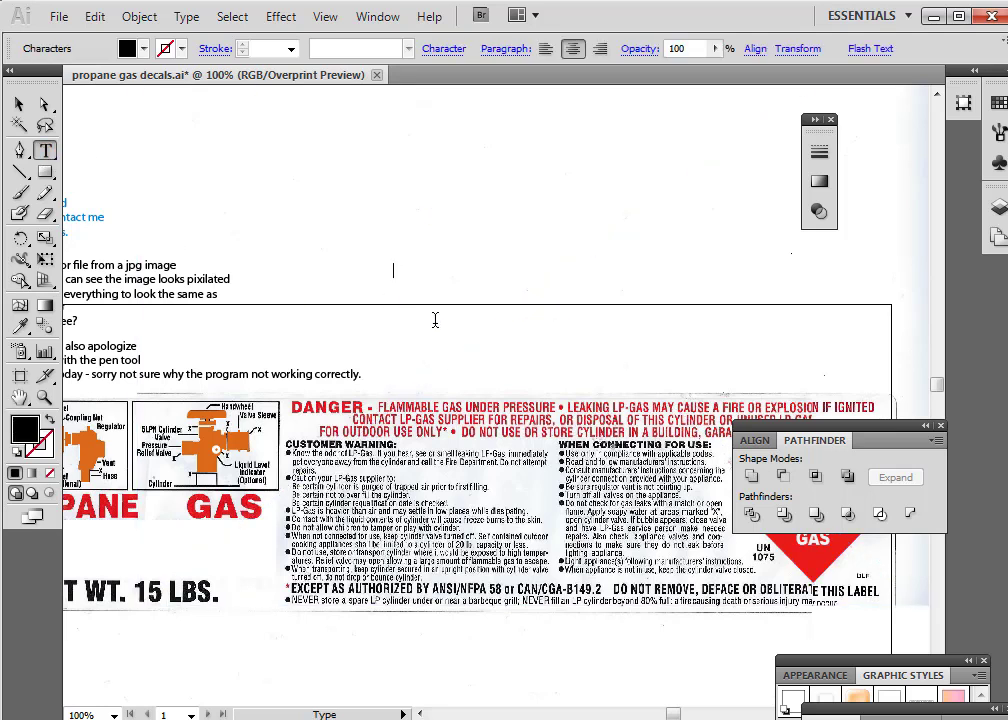
type("ok we are doing g")
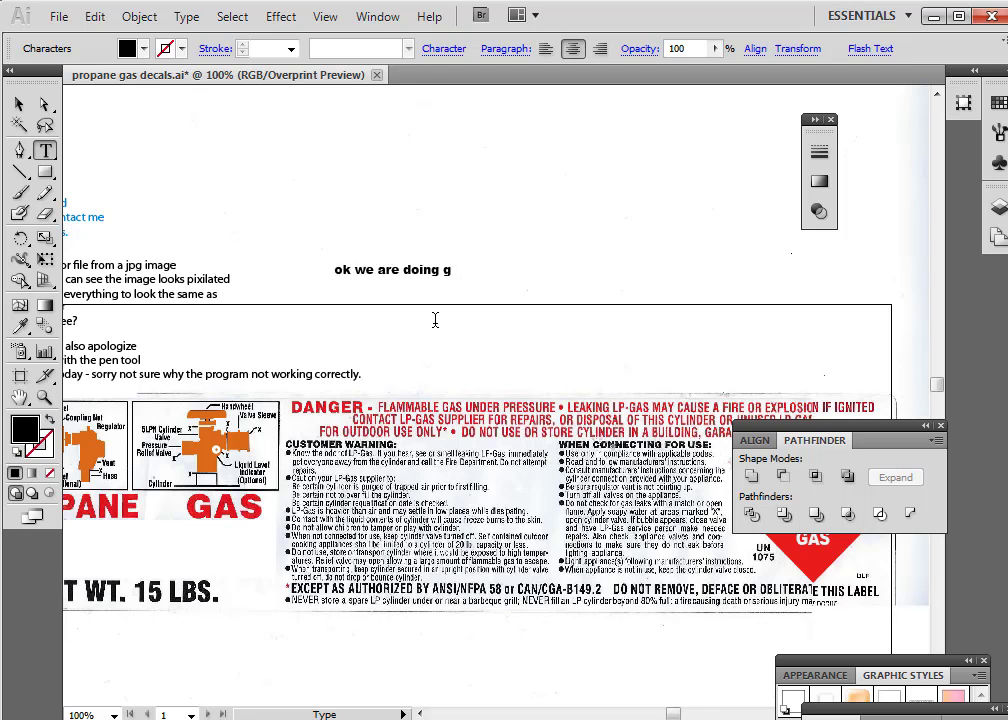
type("ood, no")
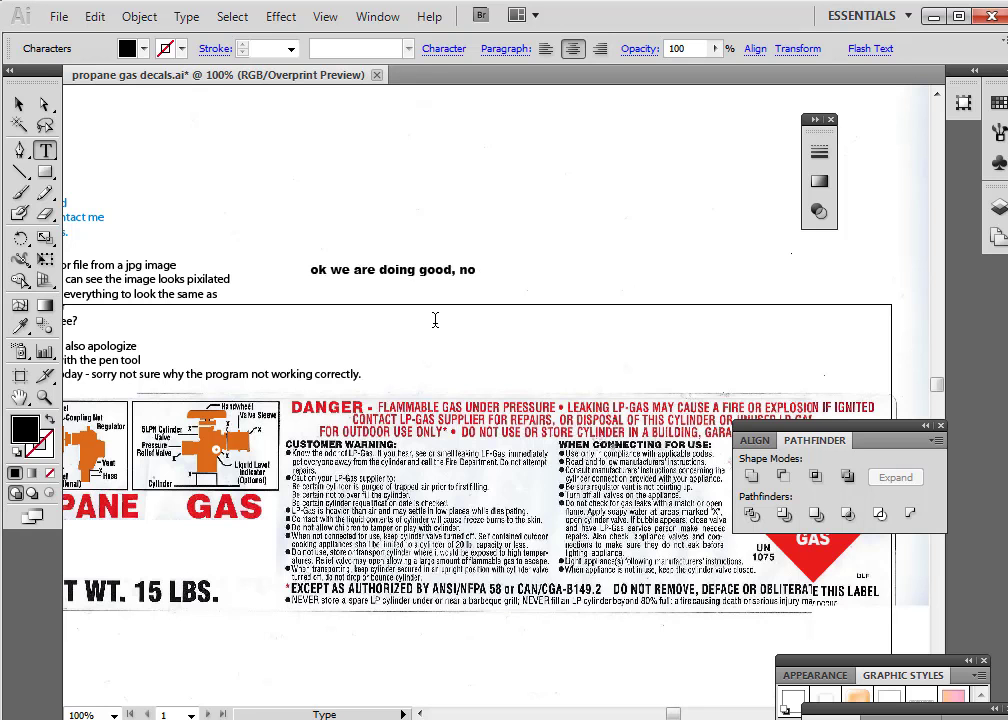
type("w I will")
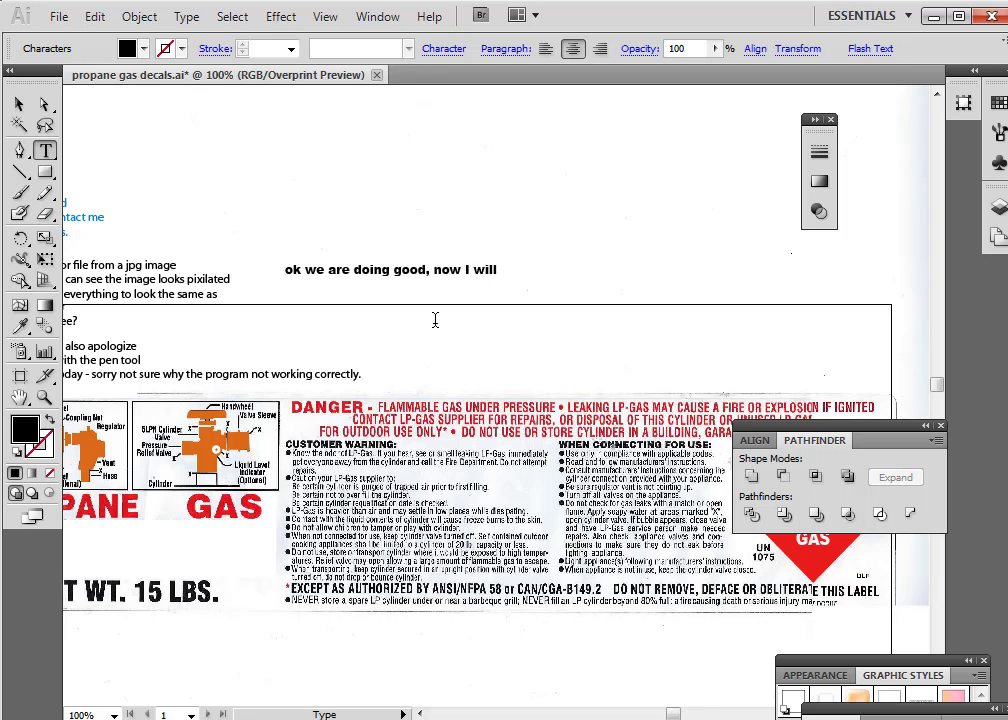
type(" write all")
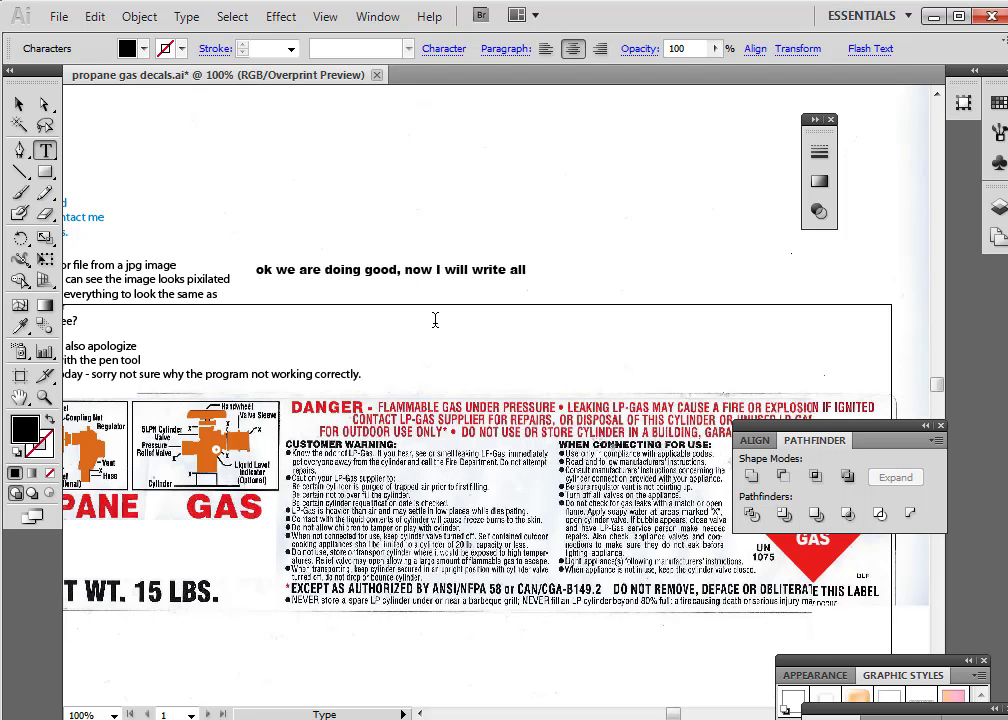
type(" these text ")
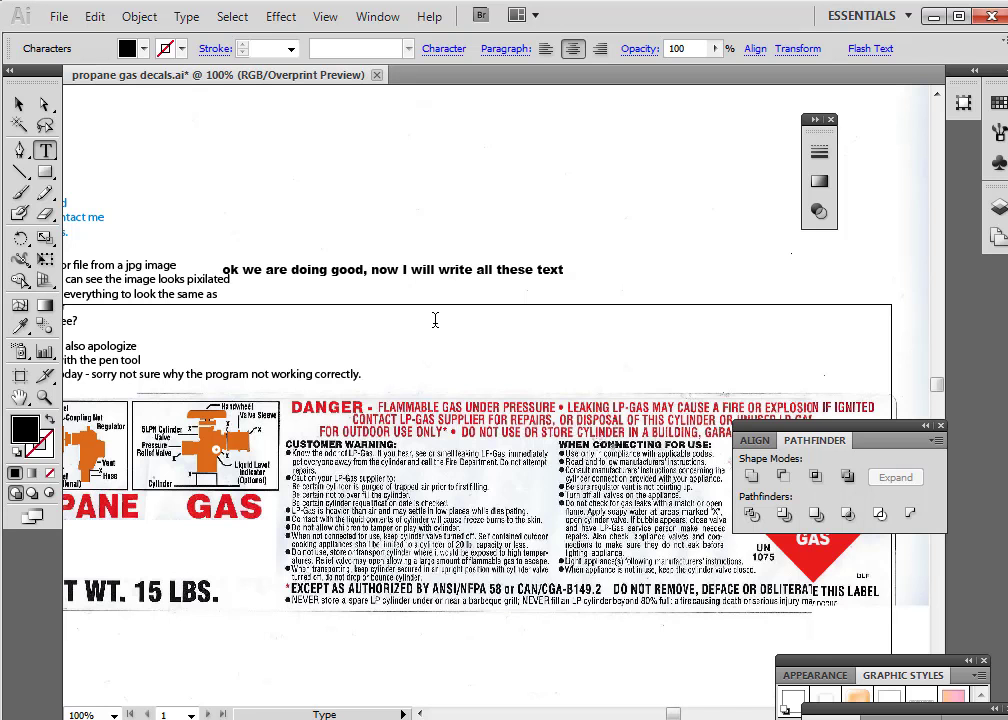
type("and will continue")
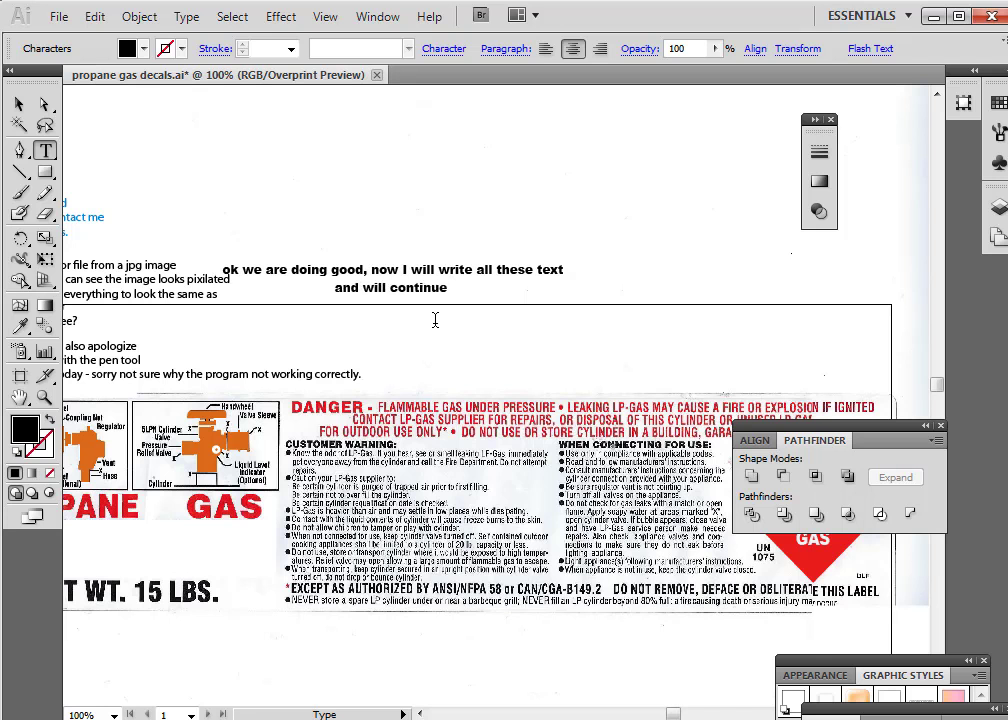
type(" when I")
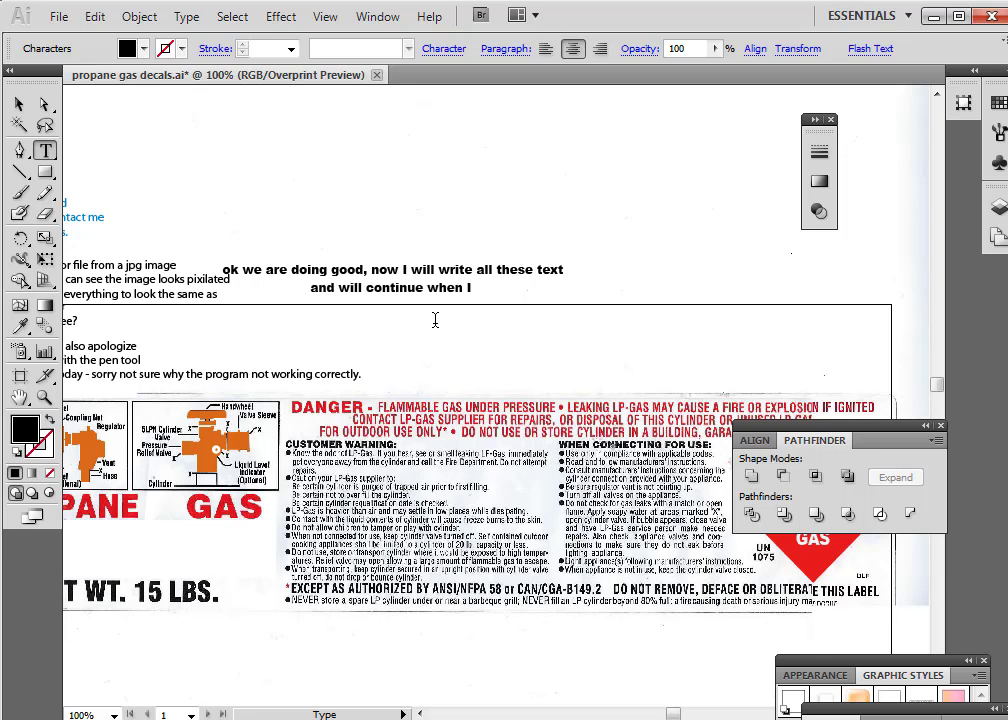
type(" finish writing all this.")
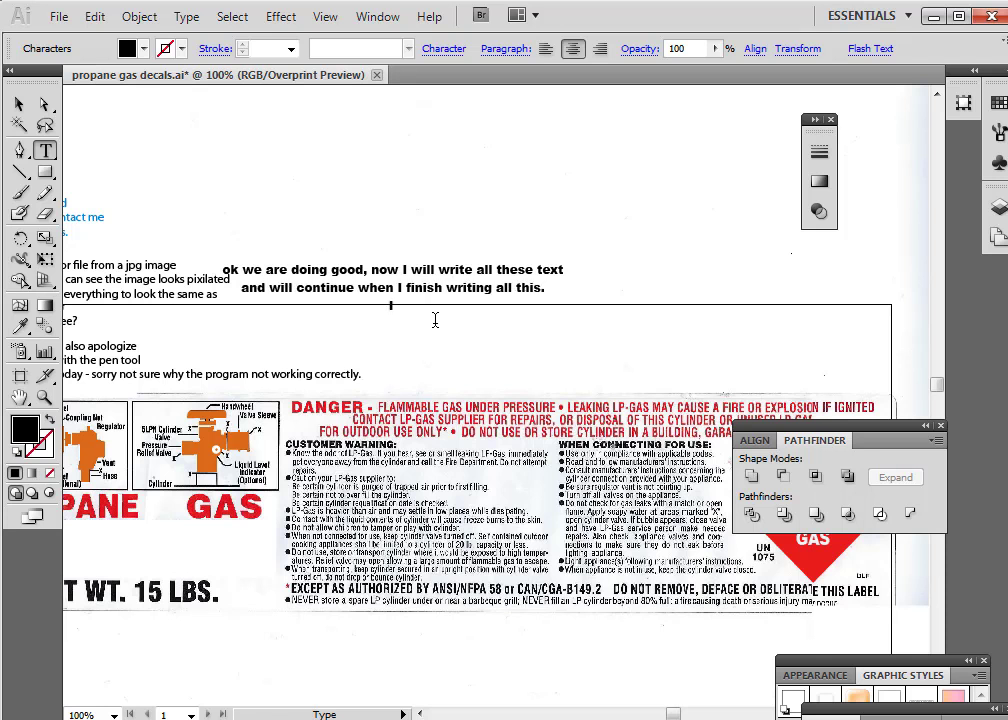
Add the line "I will write one sentence or two just so you see how is done." and move the note clear of the other notes
type(" I will write one sentec")
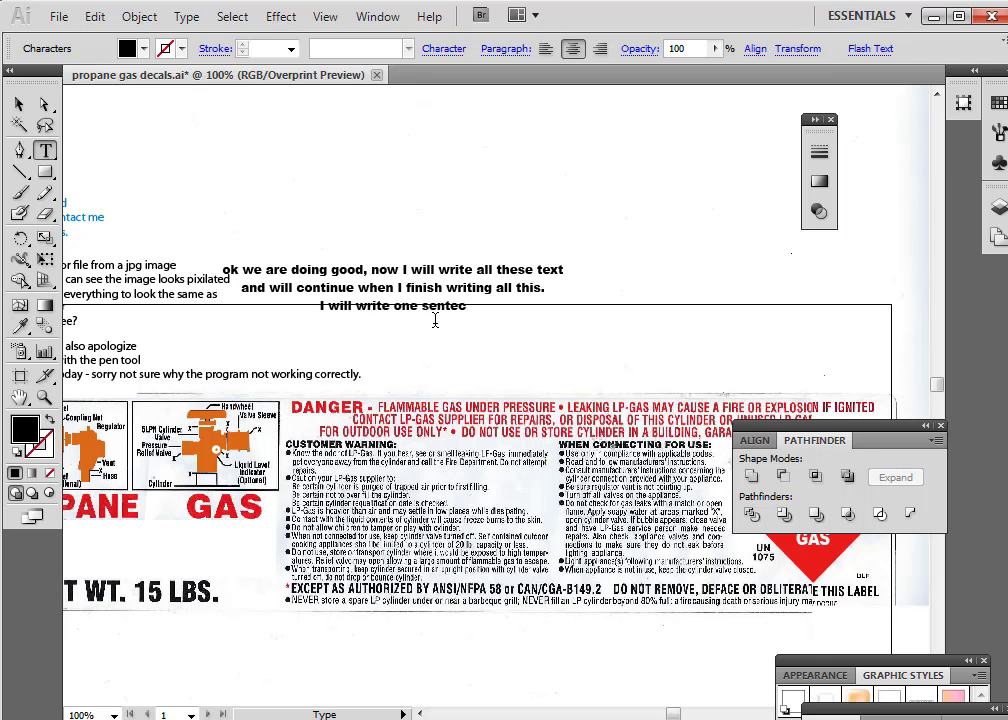
key("BackSpace")
type("nce or t")
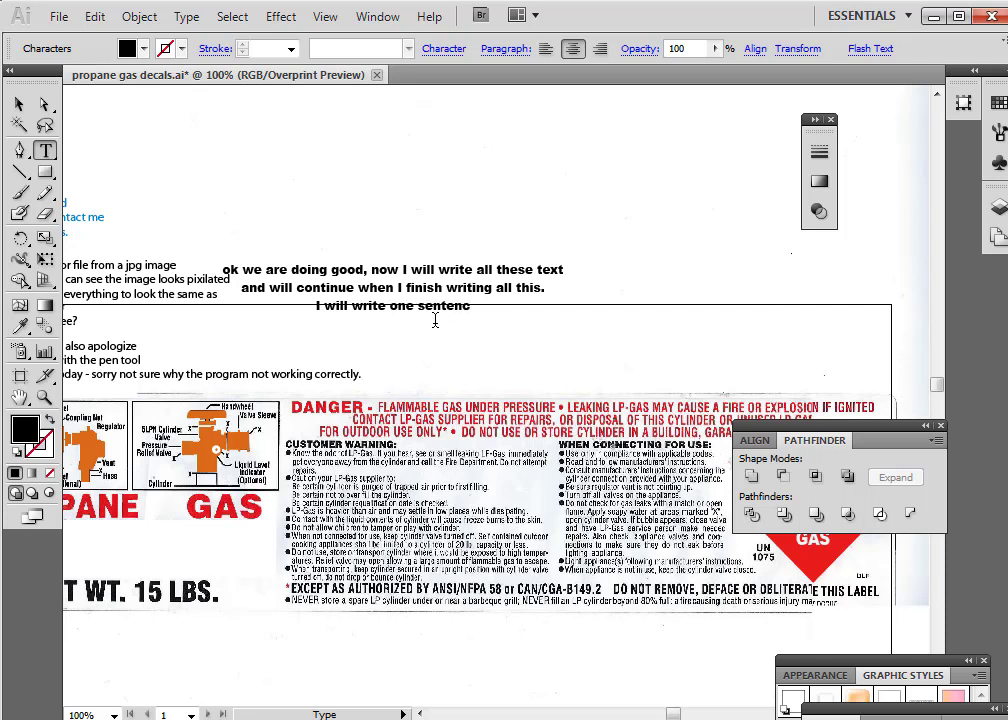
type("wo")
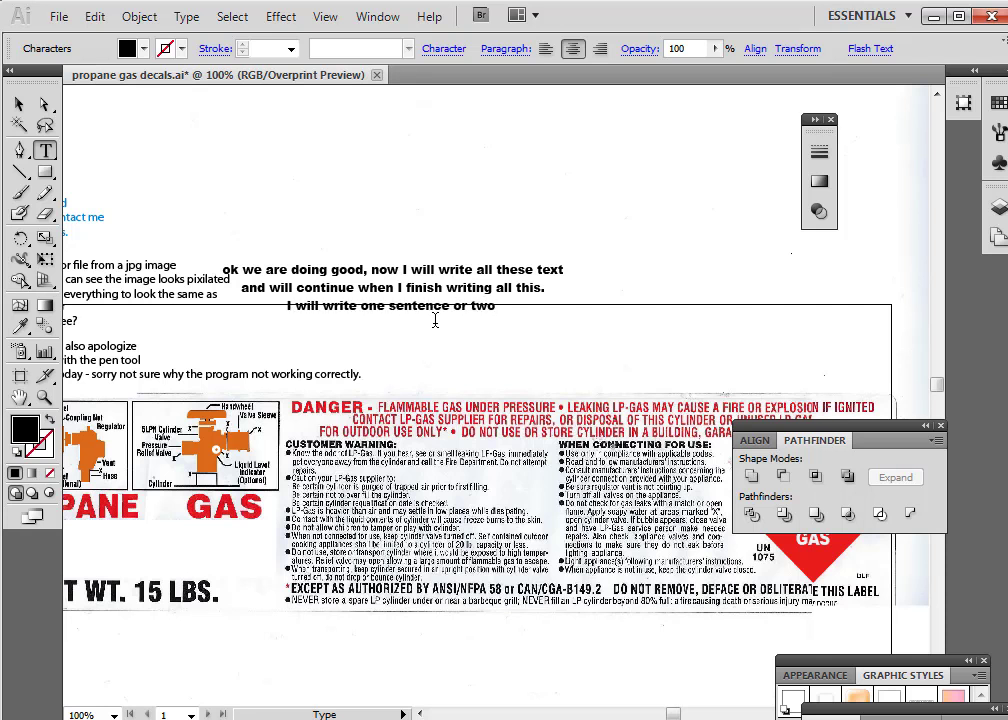
type(" just so")
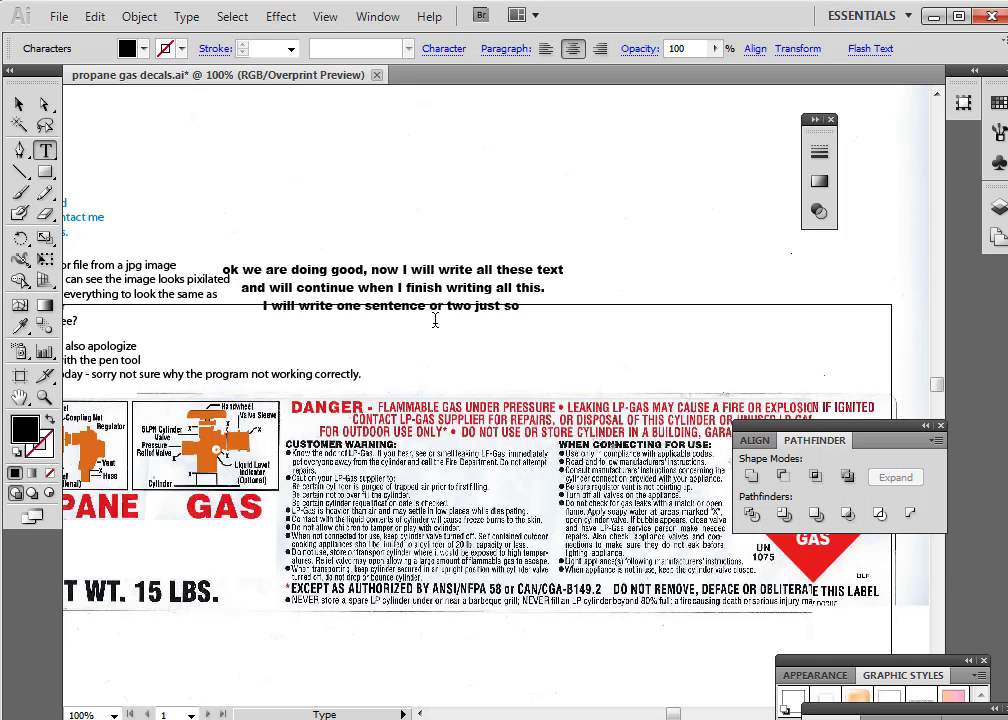
type(" you see how is done.")
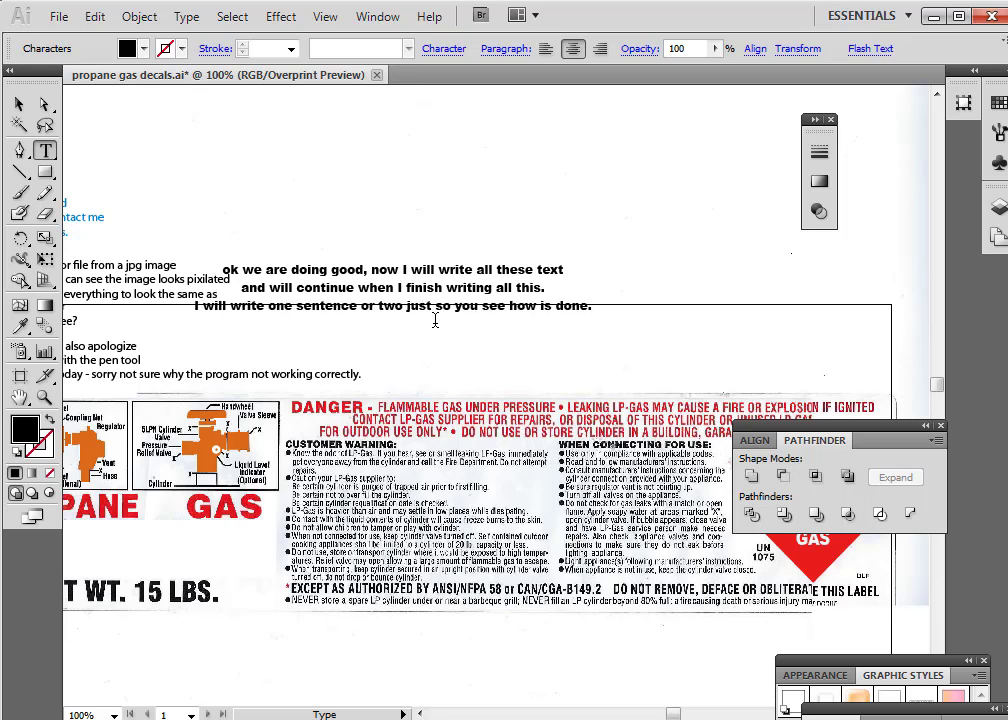
left_click(19, 104)
left_click_drag(358, 271, 505, 235)
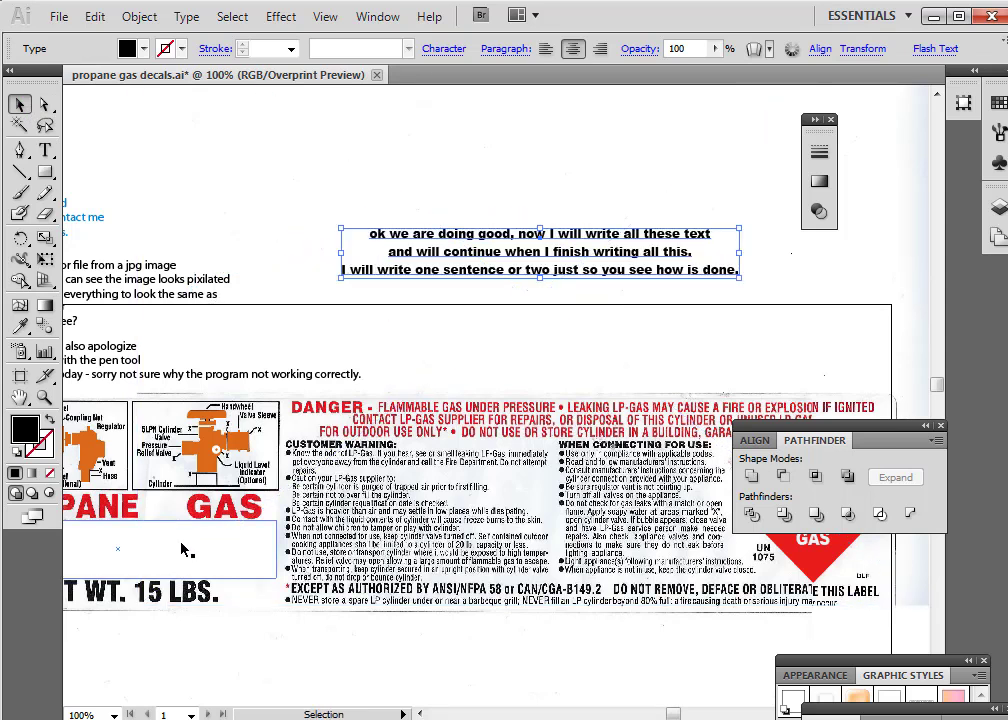
Add a new text object reading "PROPANE GAS" below the two valve drawings
left_click(20, 397)
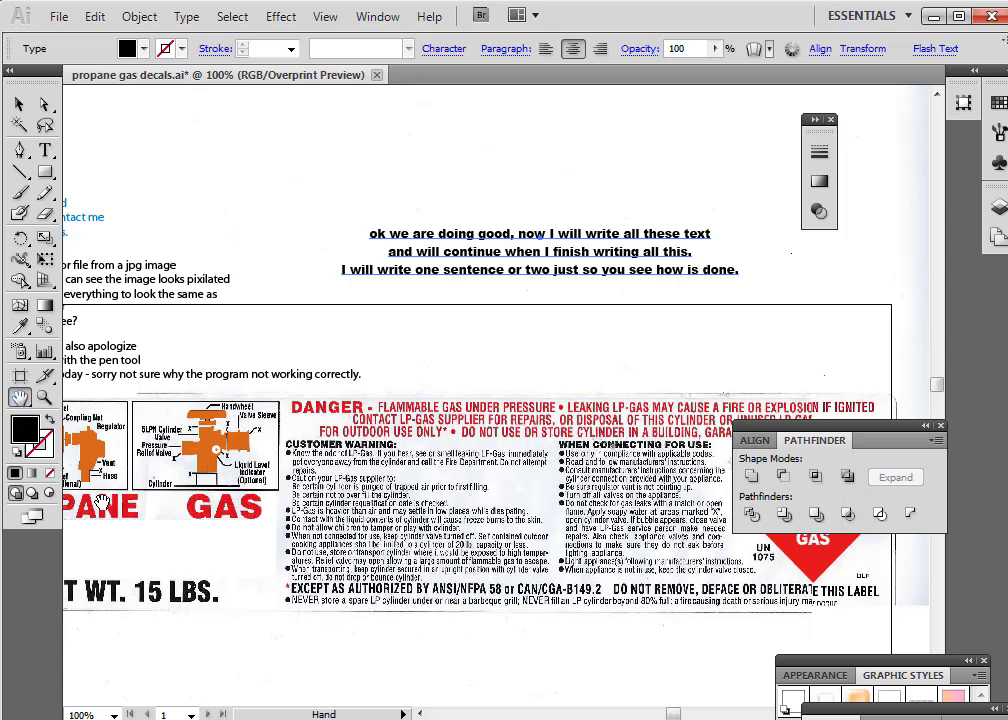
left_click_drag(189, 473, 377, 421)
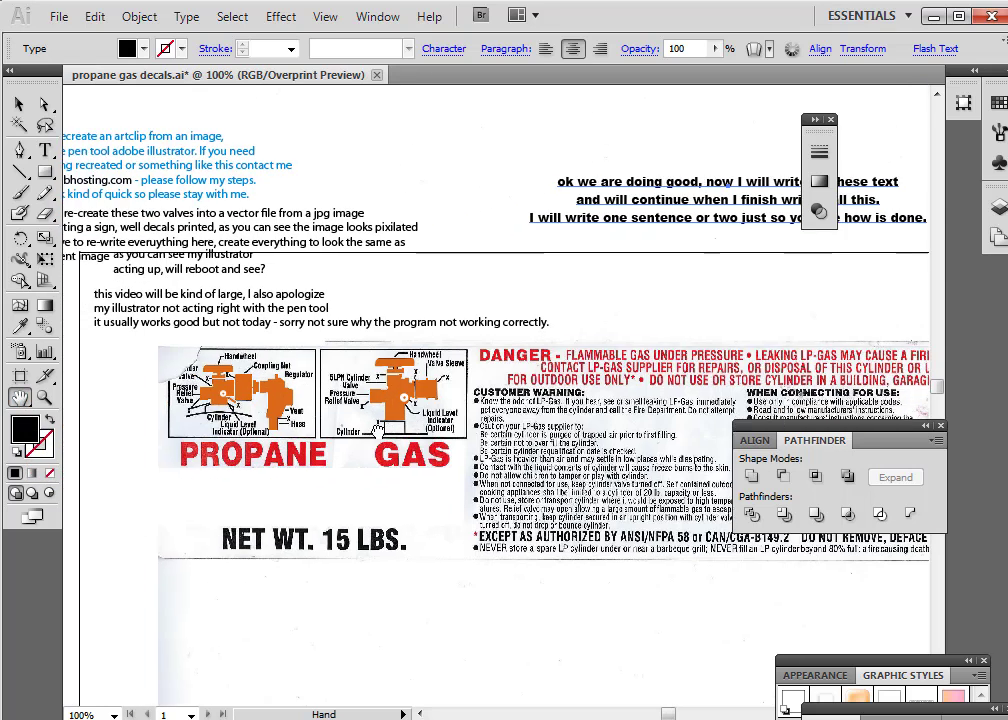
left_click(45, 149)
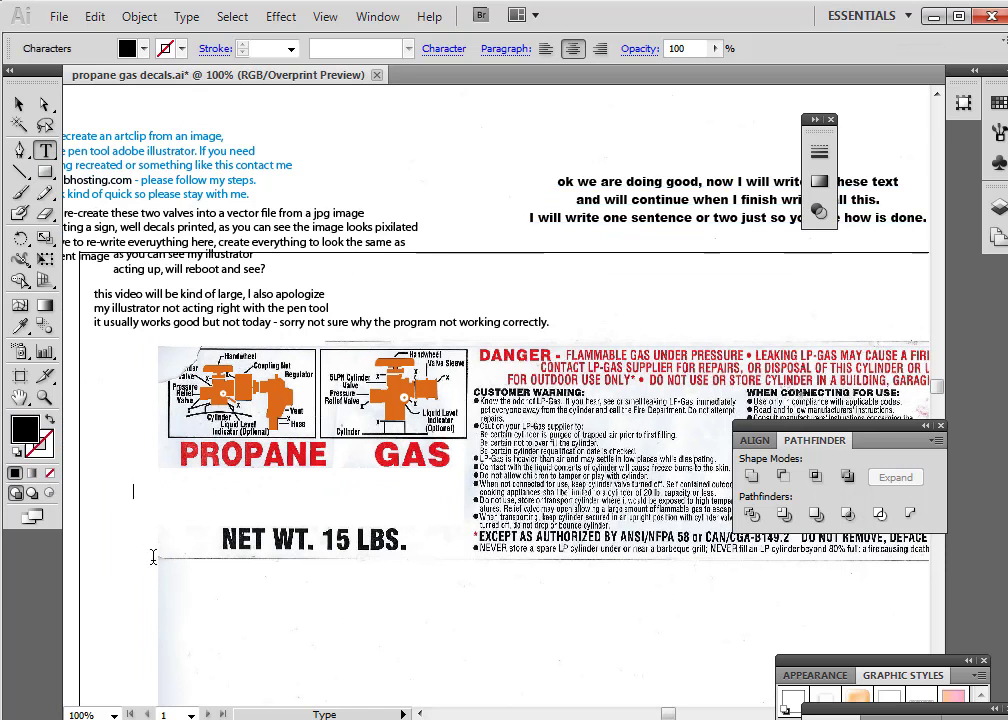
type("OPA")
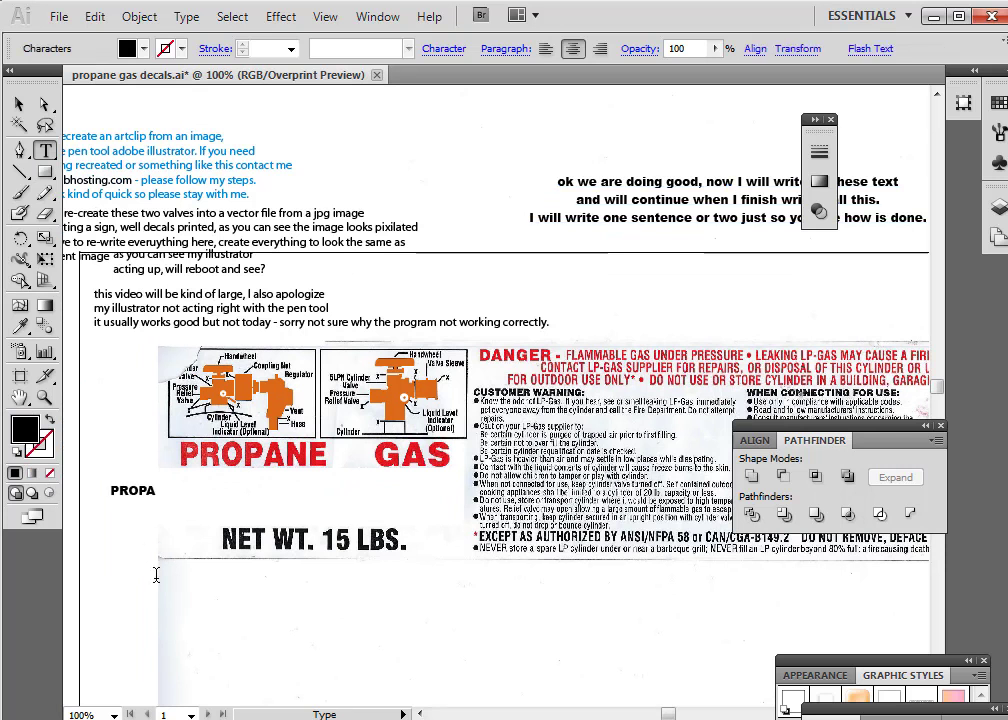
type("NE GAS")
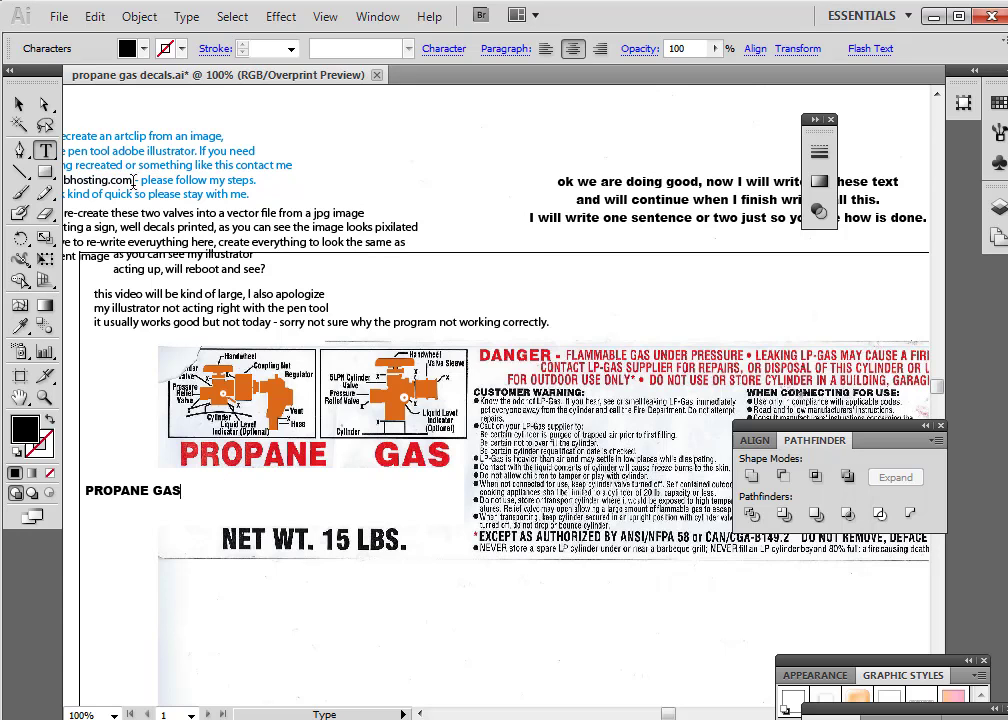
Enlarge the PROPANE GAS text and place it over the scanned red PROPANE GAS lettering
left_click(18, 104)
left_click_drag(185, 484, 312, 466)
left_click_drag(221, 475, 291, 455)
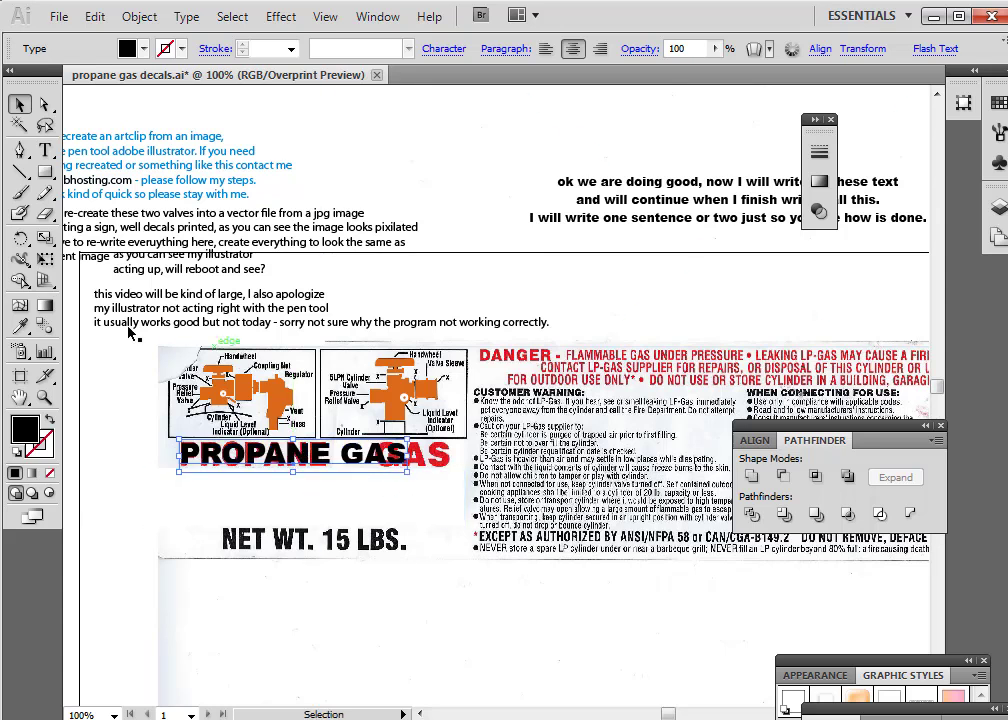
left_click_drag(409, 439, 424, 434)
Adjust the spaces between PROPANE and GAS and reposition the text so both words sit over the scanned lettering
key("t")
left_click(347, 449)
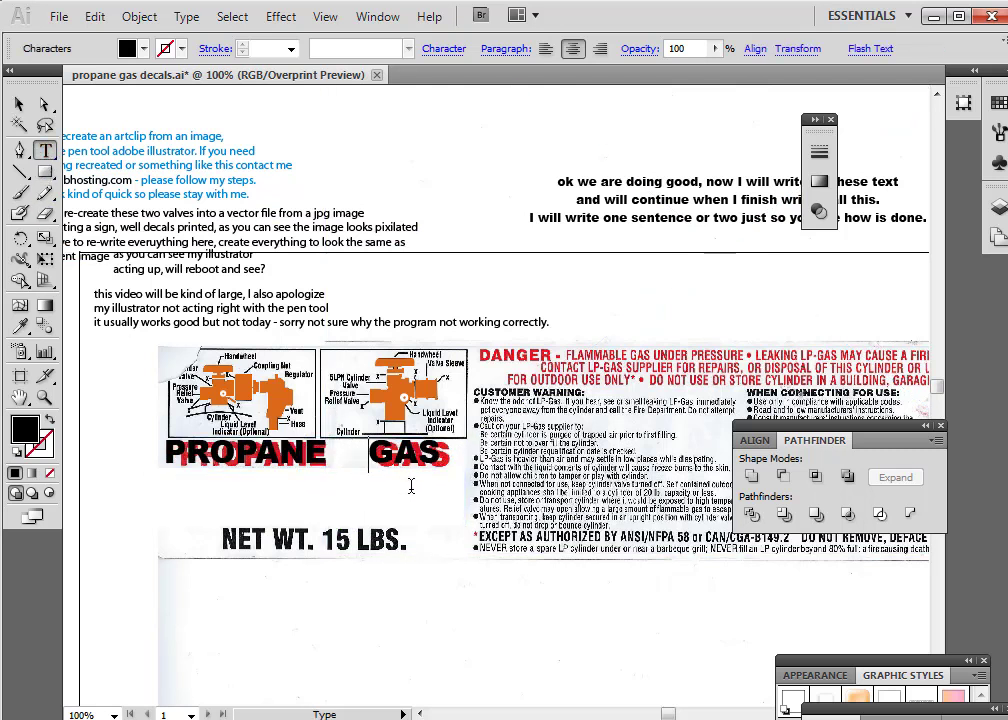
left_click(18, 104)
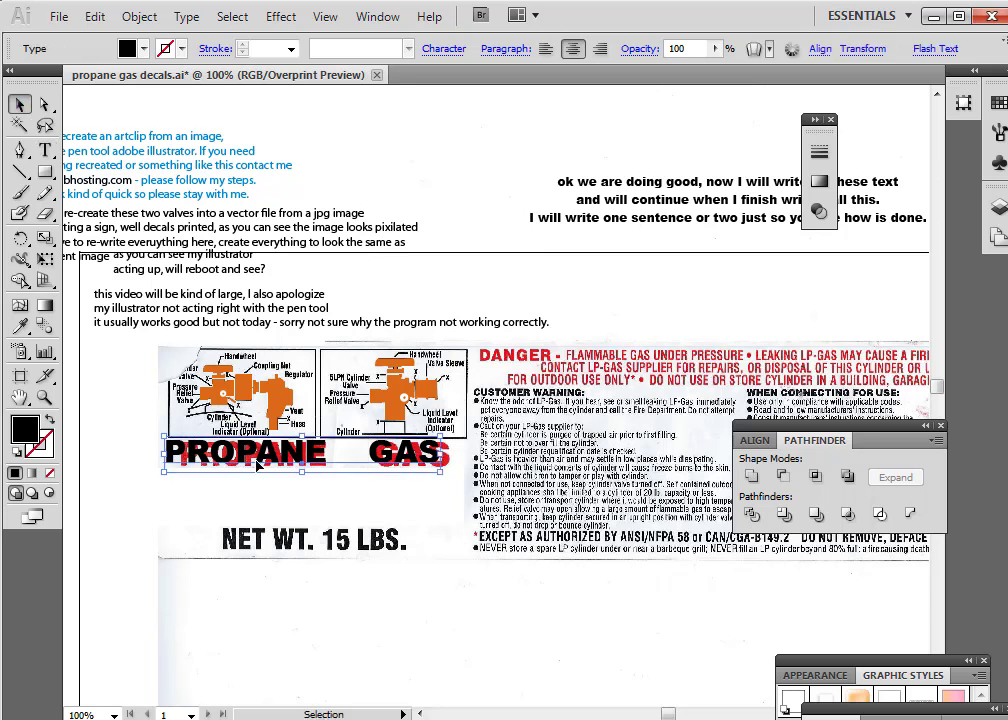
mouse_move(258, 455)
left_mouse_down()
mouse_move(271, 456)
mouse_move(262, 456)
left_mouse_up()
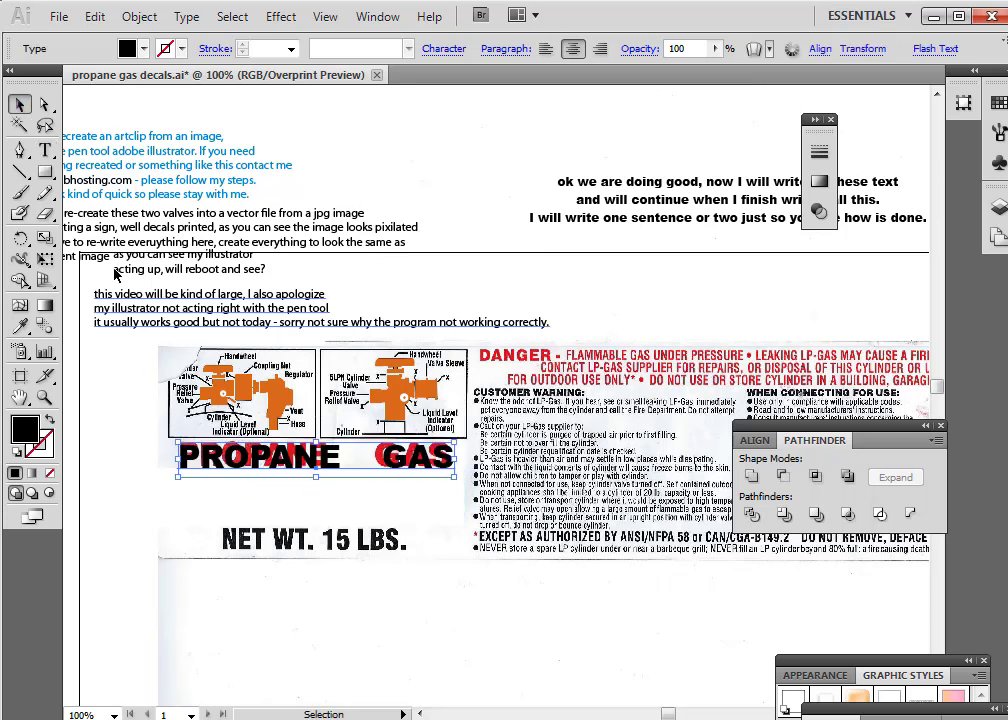
left_click(45, 150)
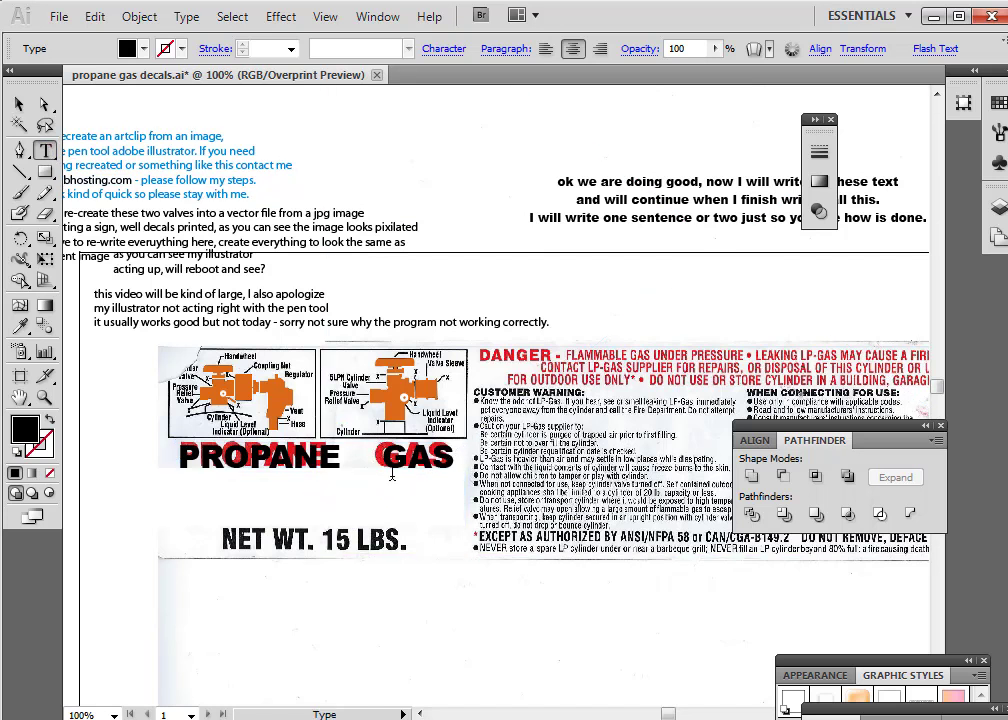
left_click(383, 465)
key("BackSpace")
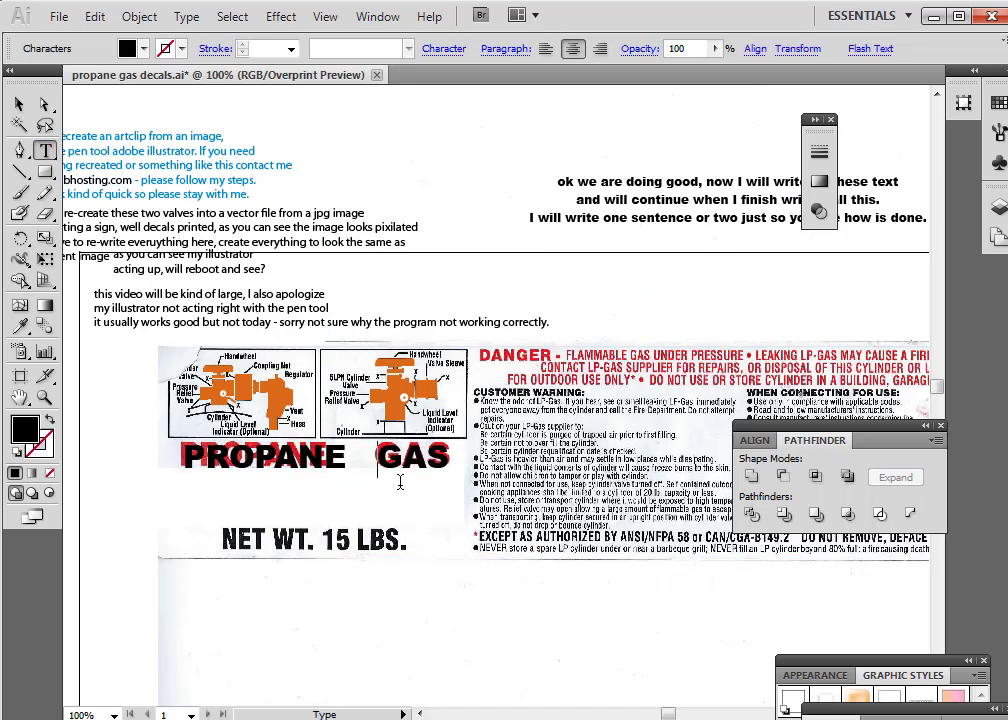
Try to colour the PROPANE GAS text by sampling the red of the scanned DANGER heading
left_click(20, 326)
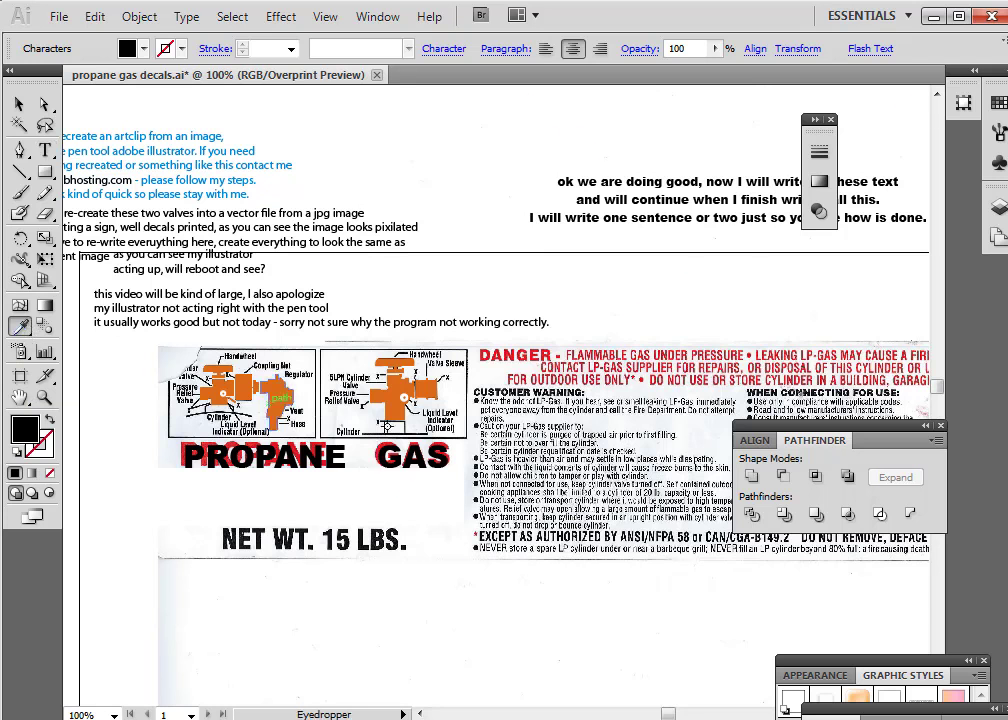
left_click(533, 353)
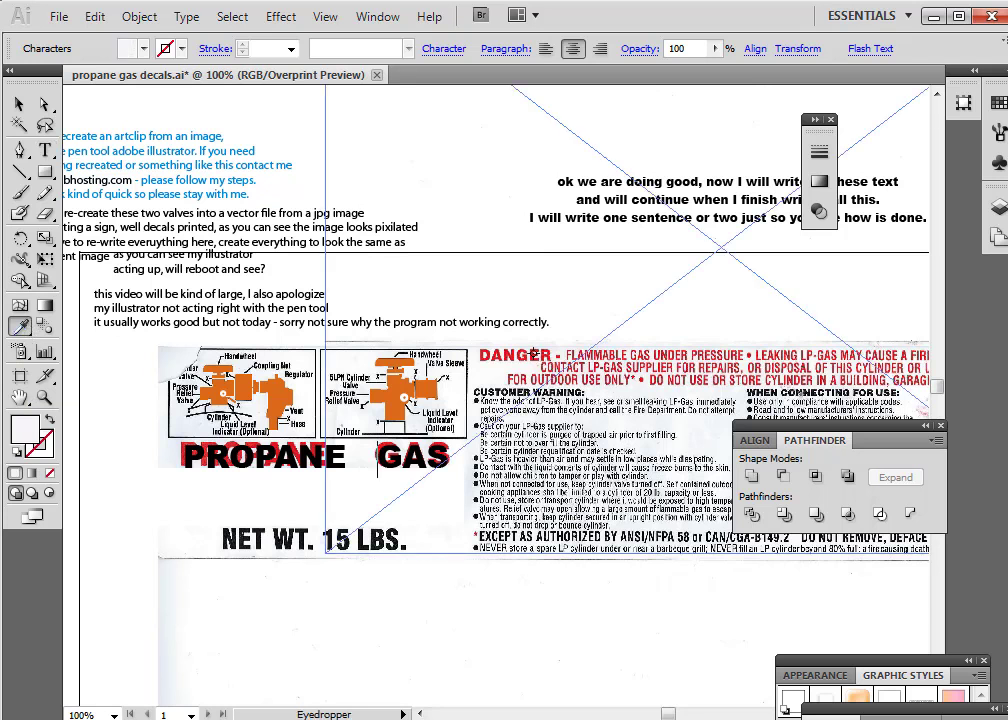
left_click(548, 355)
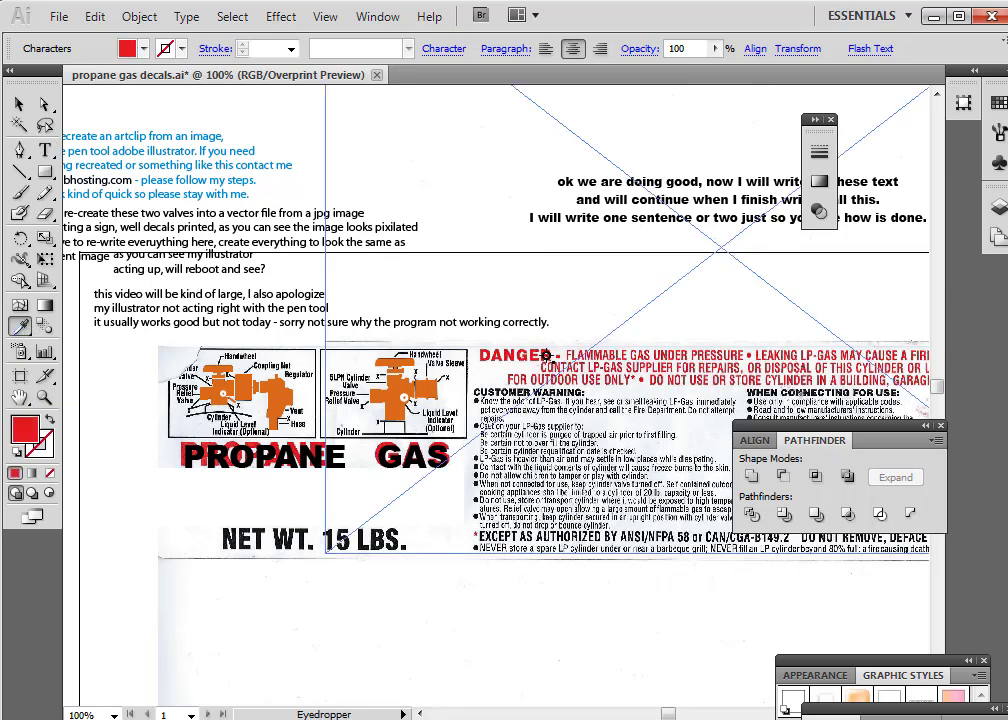
left_click(18, 104)
Select the whole PROPANE GAS text object and set its fill to red FE0000
left_click(247, 470)
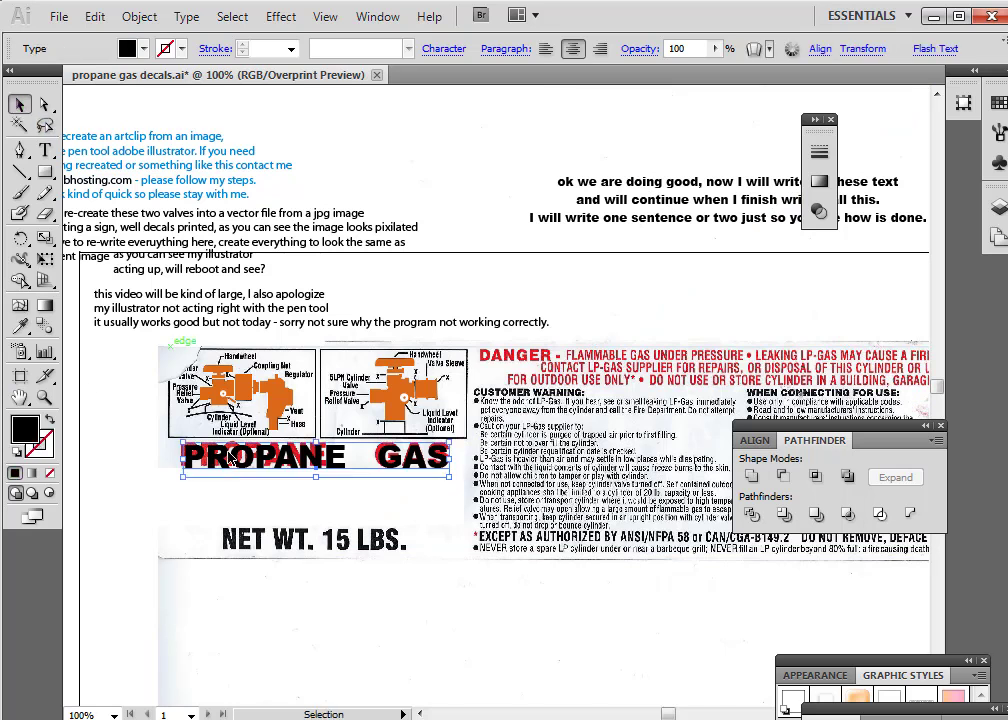
double_click(26, 428)
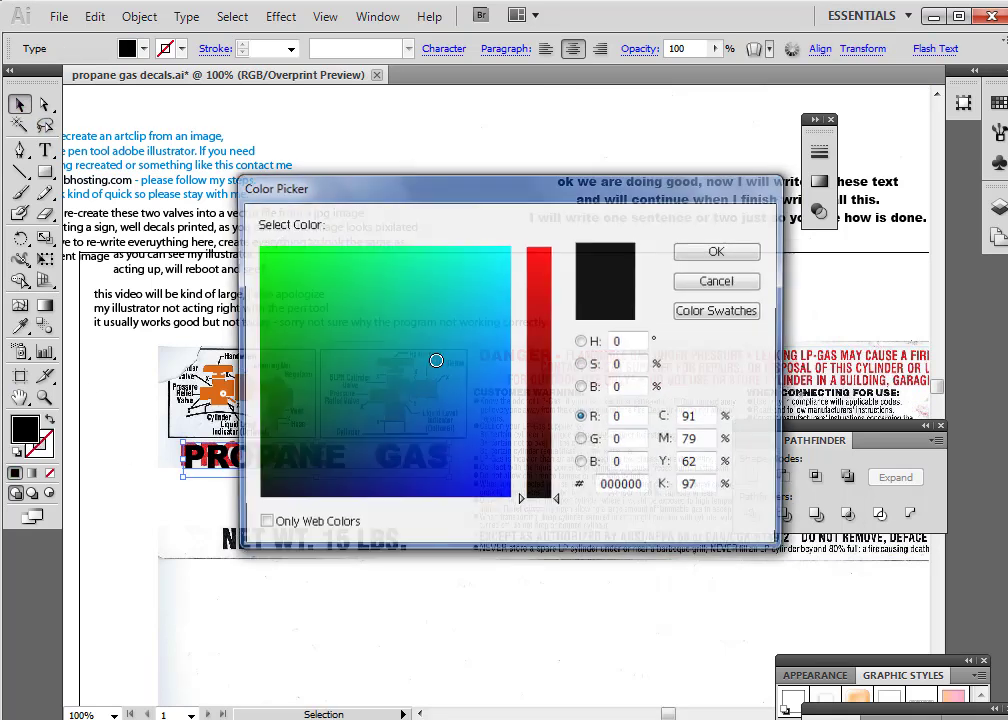
left_click(540, 252)
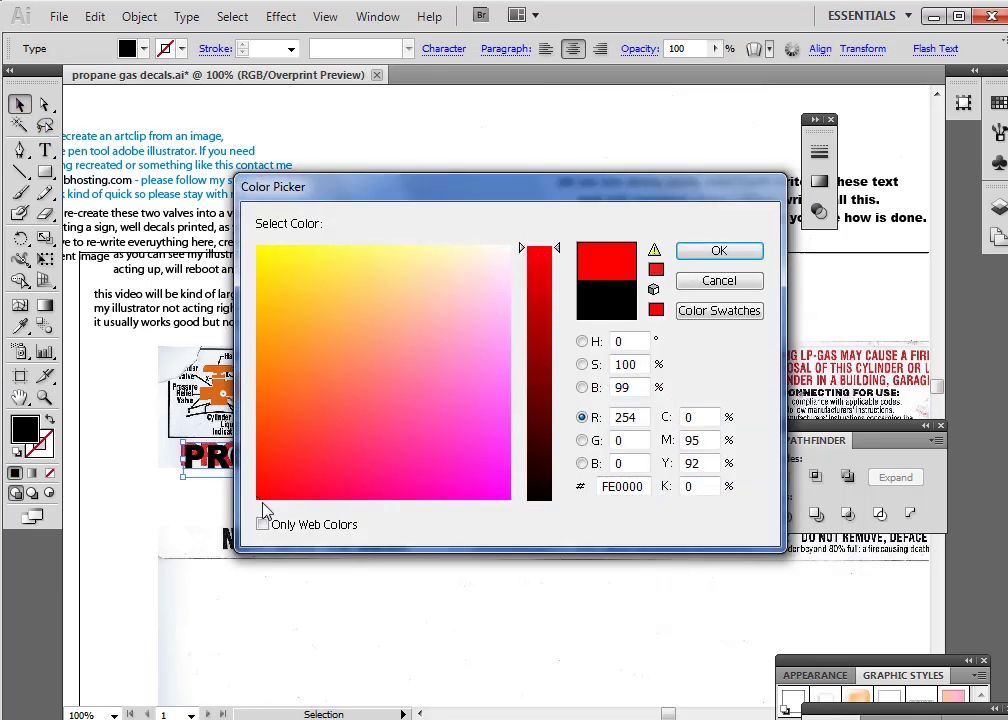
left_click(718, 250)
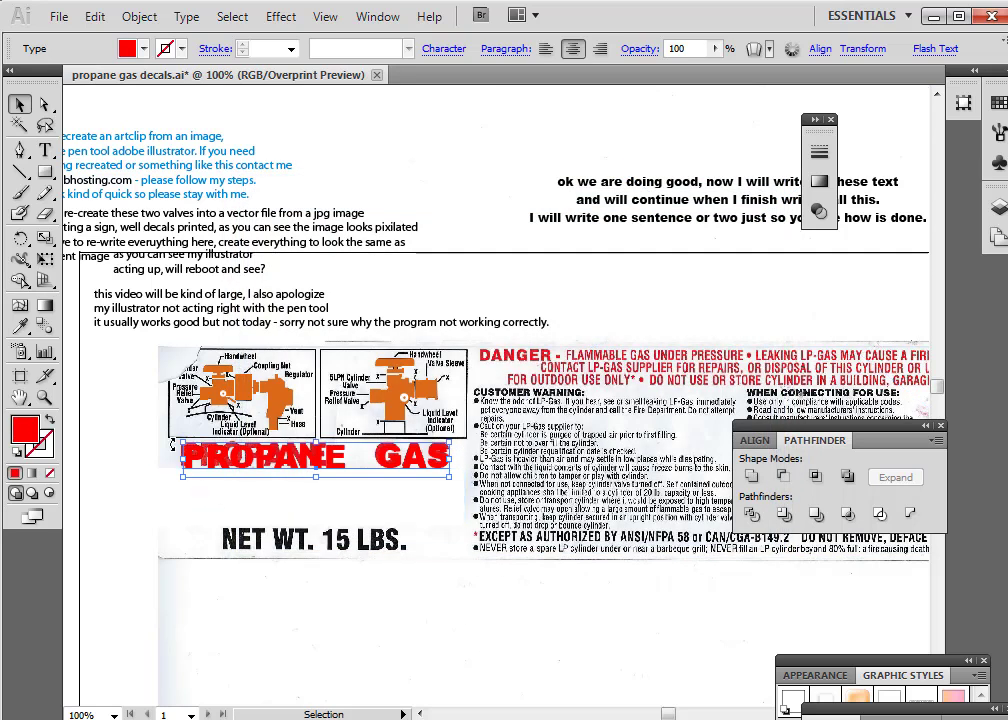
left_click(117, 490)
left_click(188, 462)
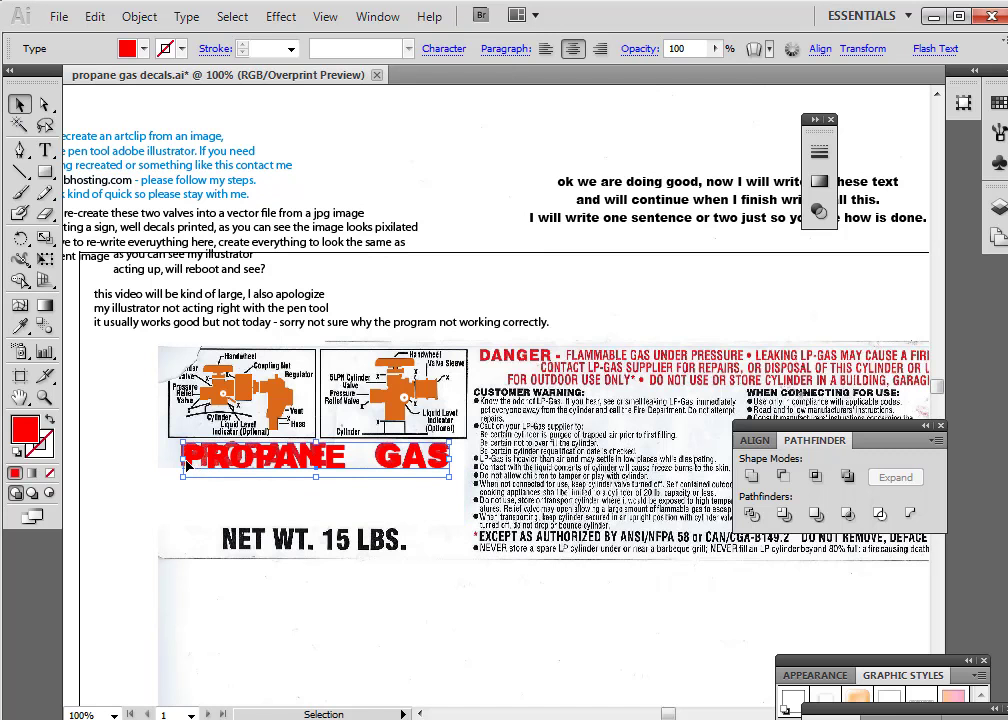
Stretch the red PROPANE GAS text slightly wider and taller to fit the scanned lettering, and deselect it
left_click_drag(186, 462, 183, 462)
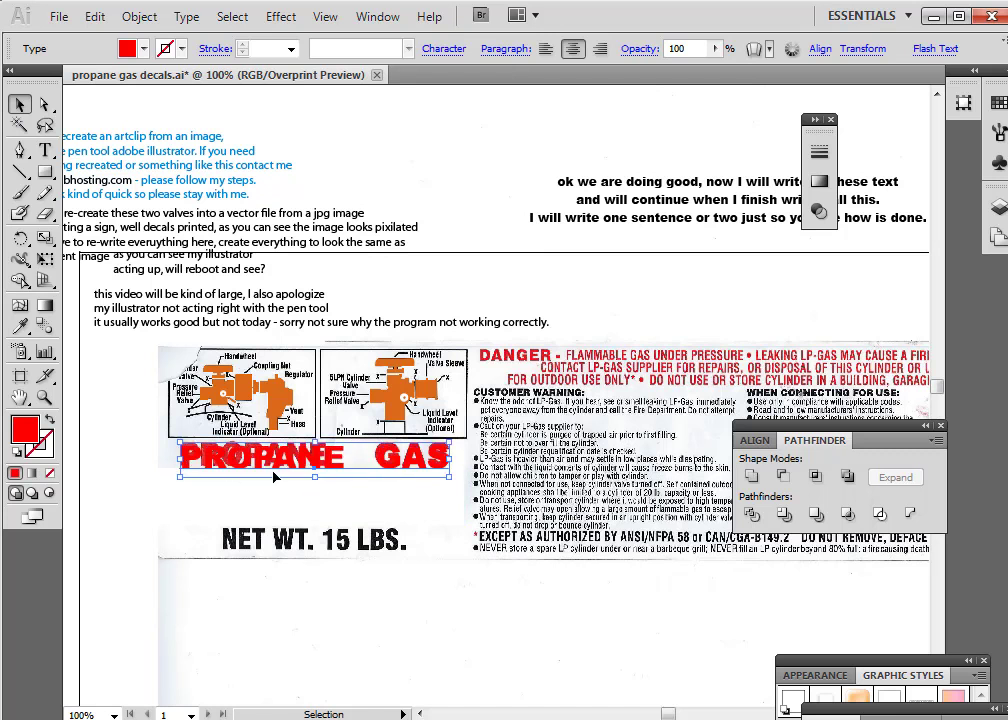
mouse_move(314, 445)
left_mouse_down()
mouse_move(326, 378)
mouse_move(318, 441)
left_mouse_up()
left_click(400, 283)
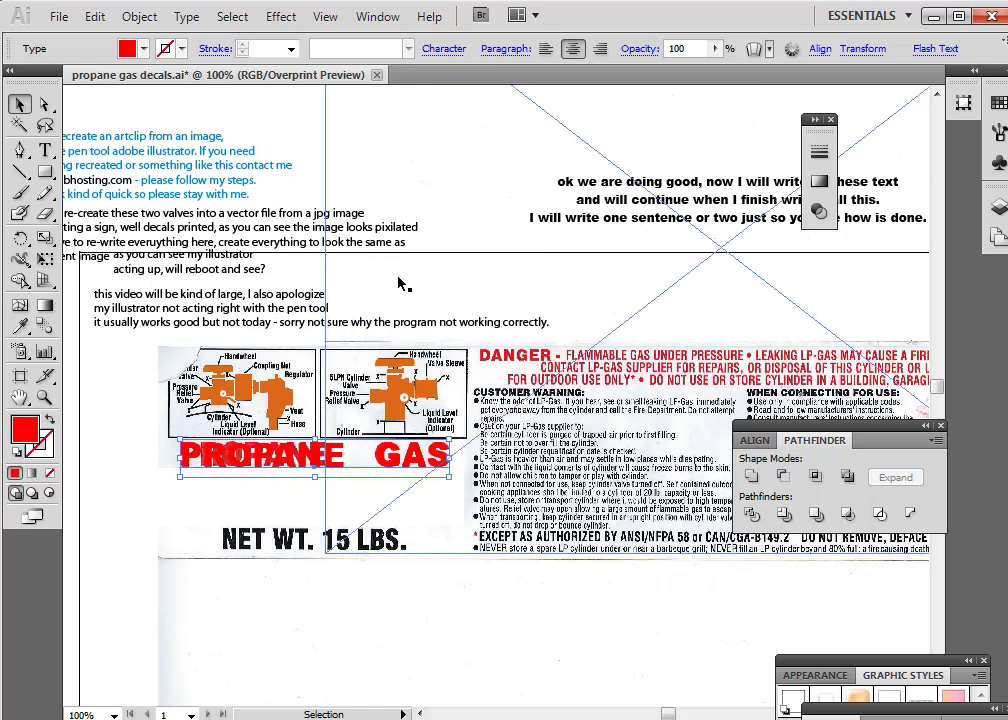
Write the two-line note "I ALSO HAVE TO WRITE THE TEXT HERE AND LINES" and place it over the upper edge of the valve diagrams
left_click(44, 150)
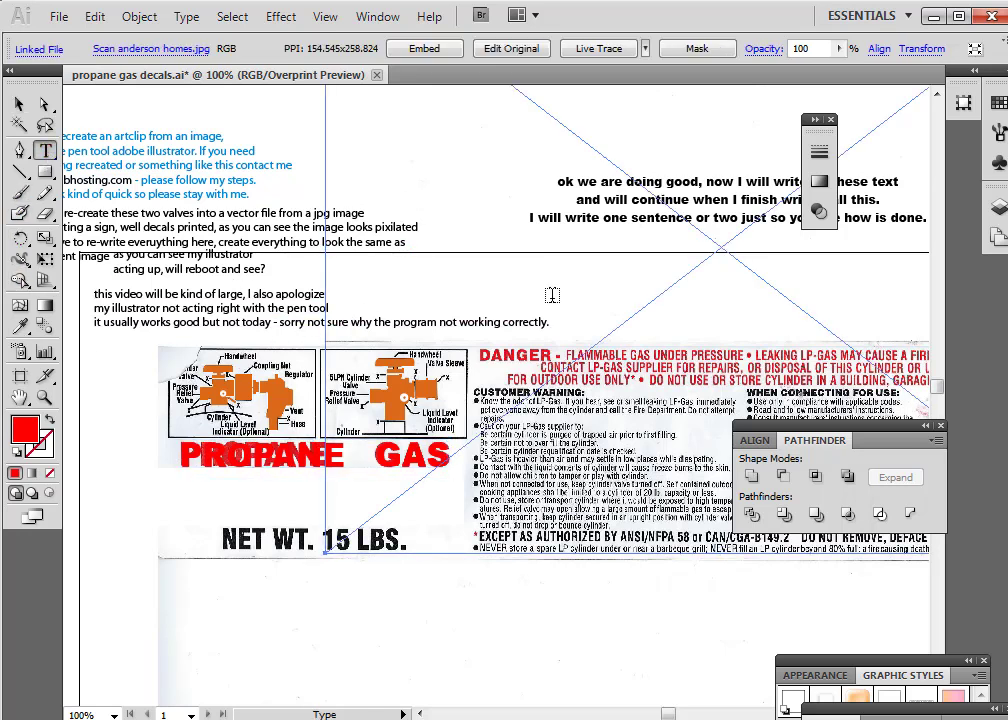
left_click(491, 241)
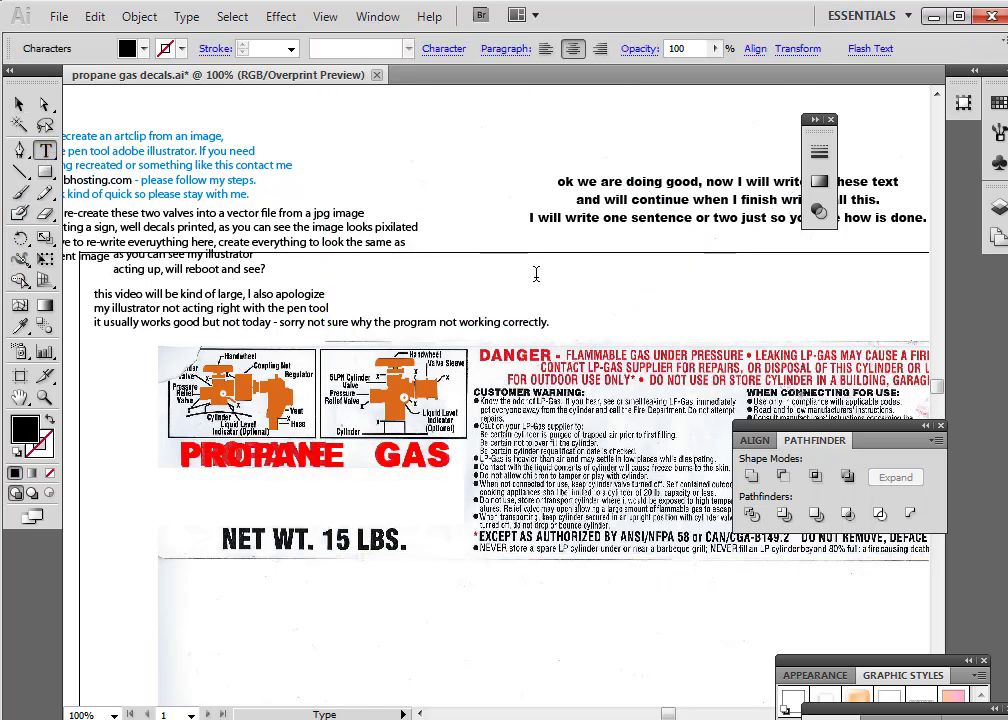
type("I ALSO HAVE TO WRITE T")
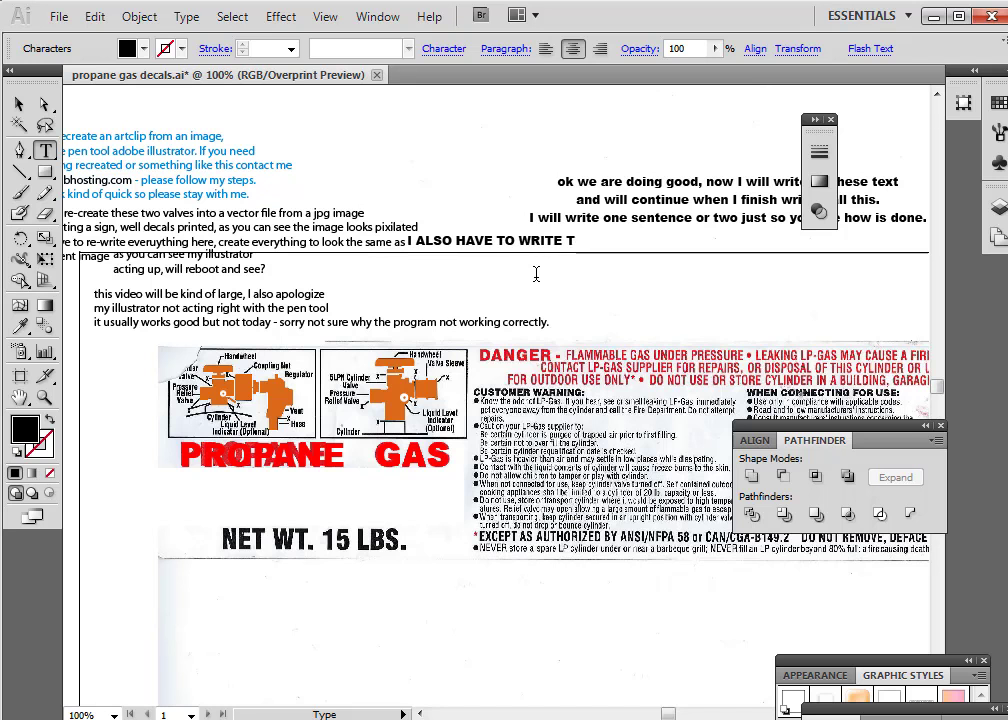
type("HE TEXT")
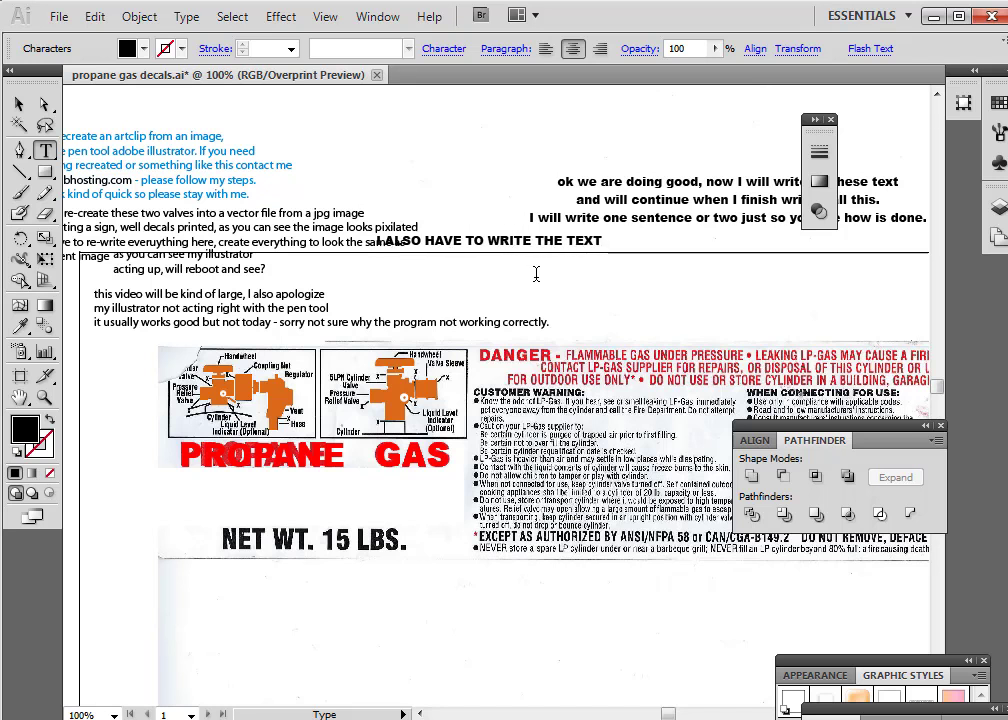
type(" HERE ")
type("AND LINES")
key("Escape")
left_click_drag(505, 248, 323, 343)
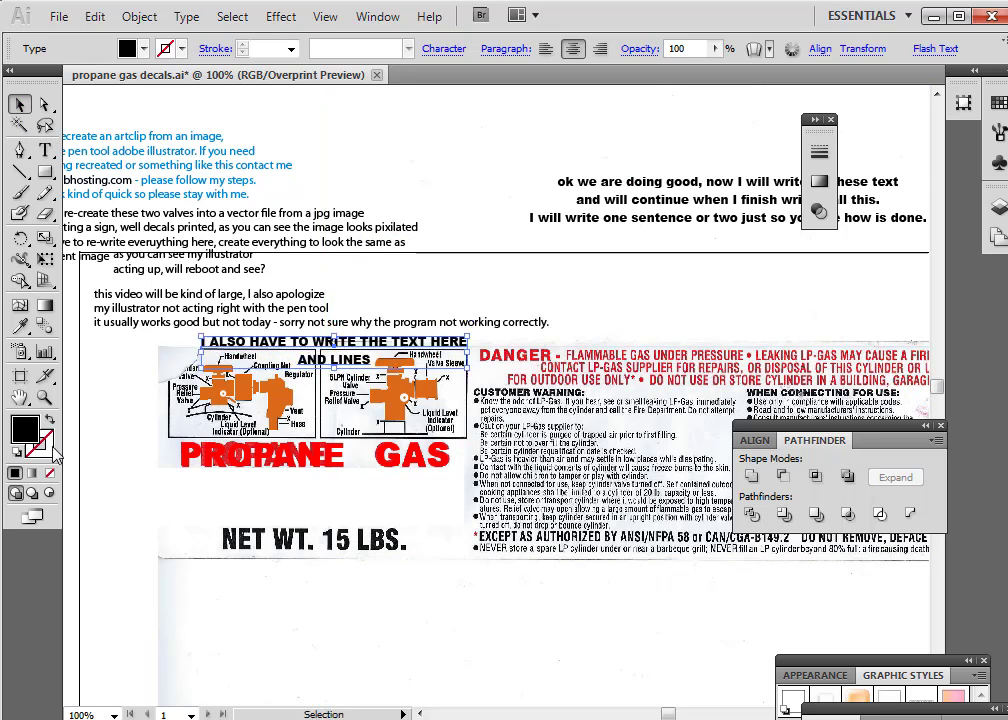
Start a new text object beside the first valve diagram, viewed at 400%
left_click(44, 397)
left_click(271, 411)
left_click(473, 411)
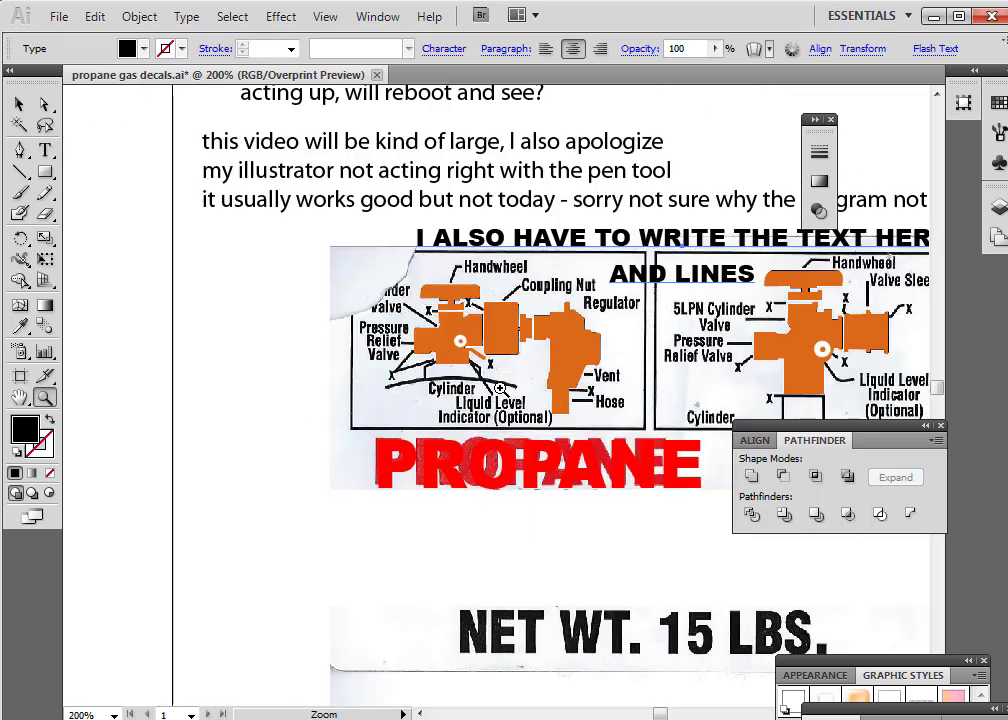
left_click(499, 387)
left_click(499, 387)
left_click(45, 149)
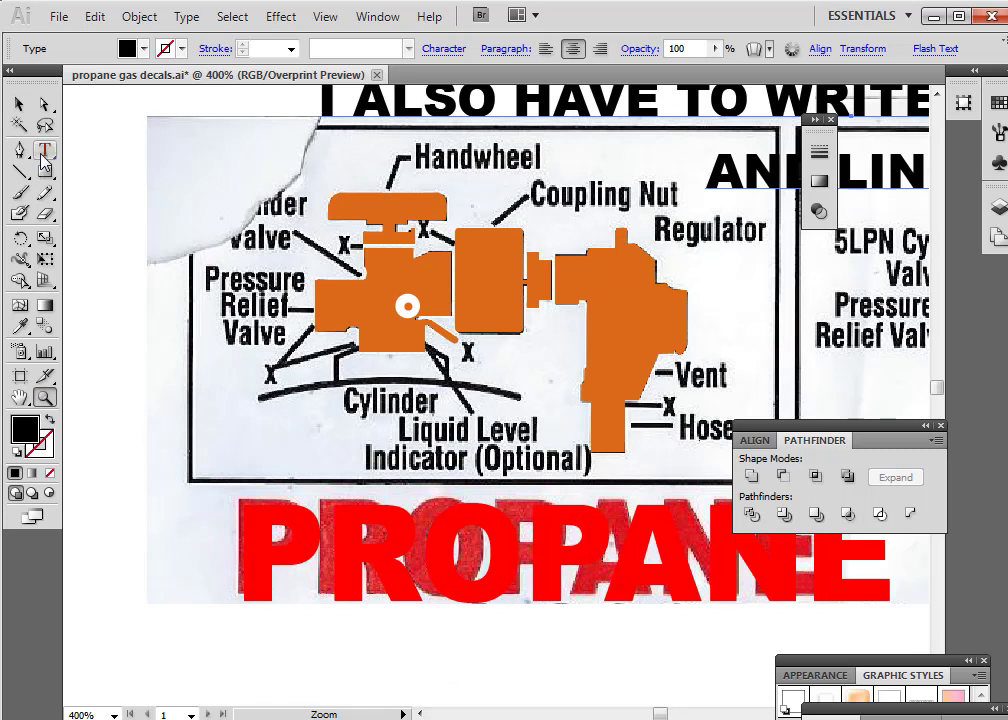
left_click(95, 410)
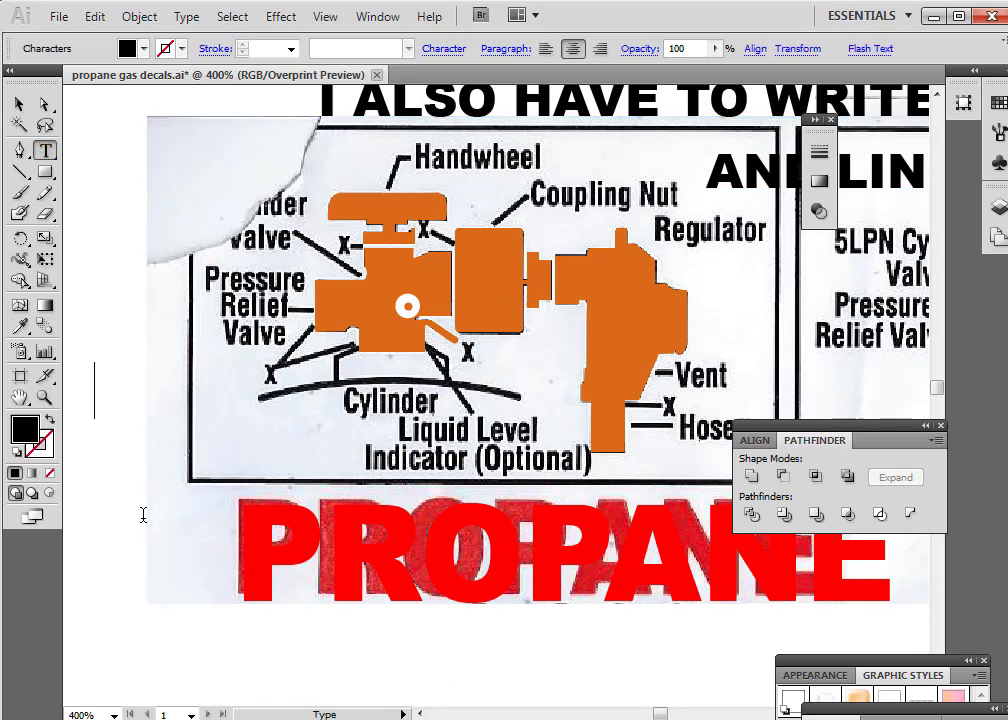
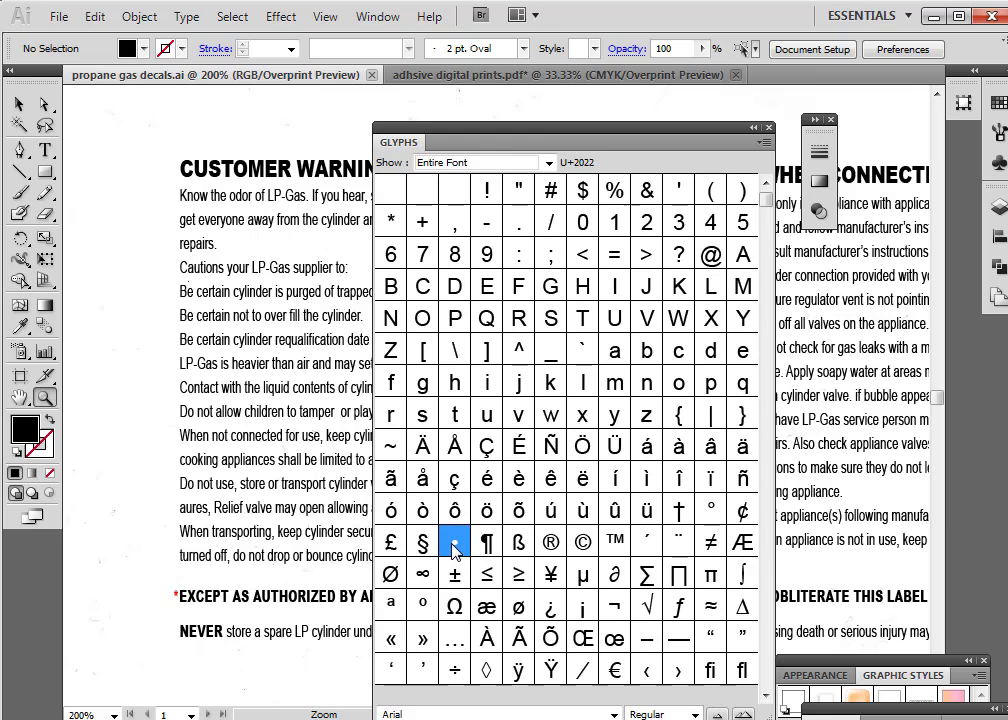
Insert a bullet glyph before the "Know the odor of LP-Gas" line under CUSTOMER WARNING
left_click(44, 150)
left_click(185, 200)
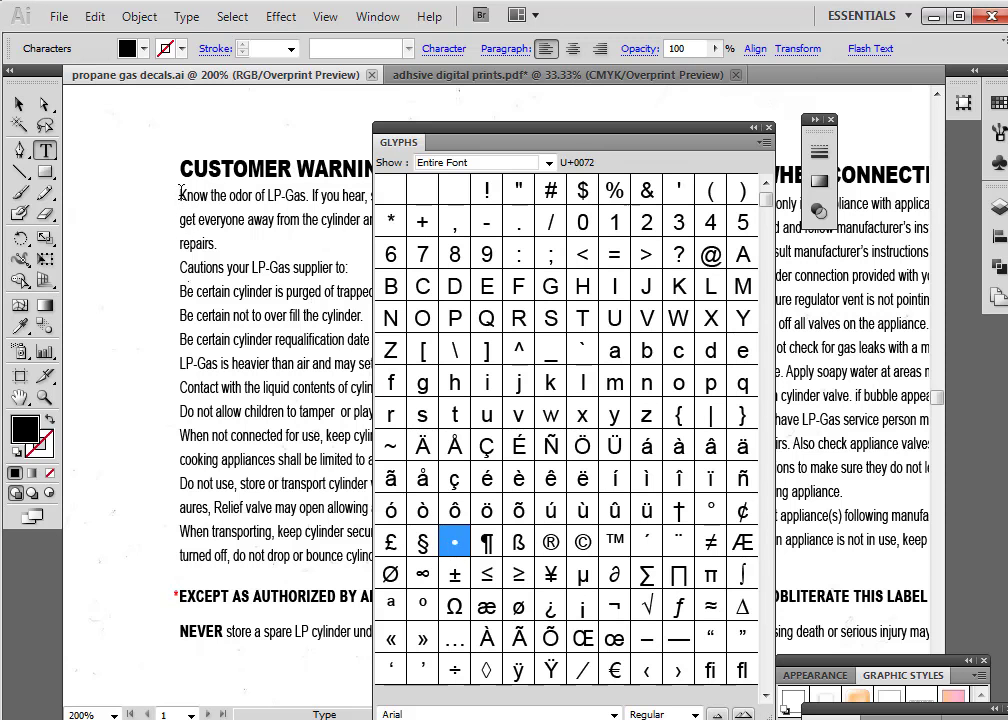
key("Return")
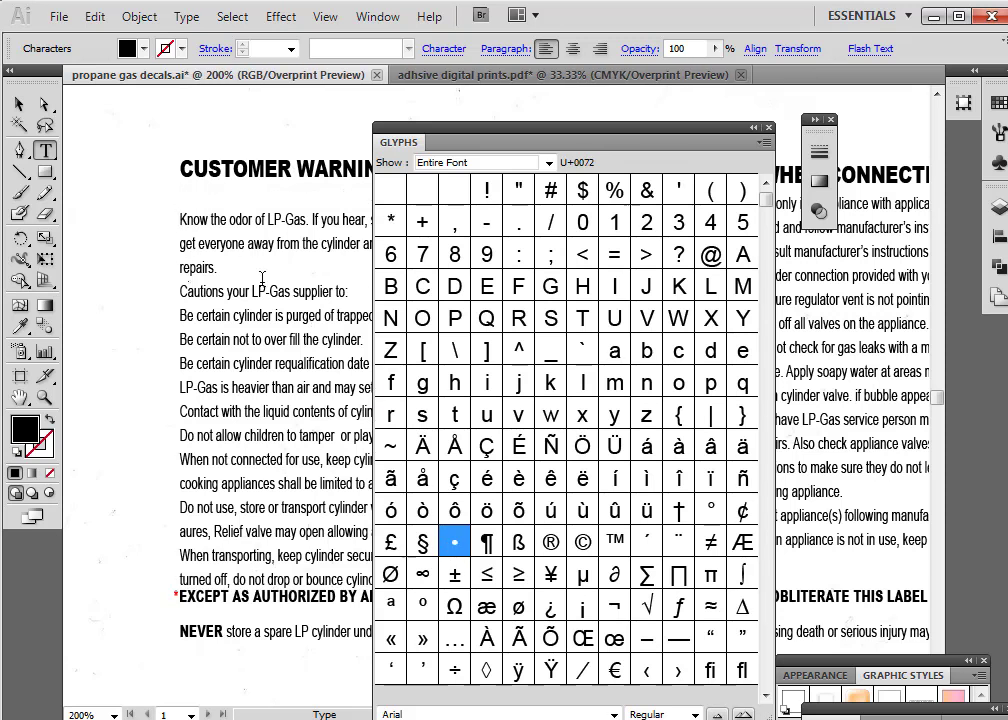
key("BackSpace")
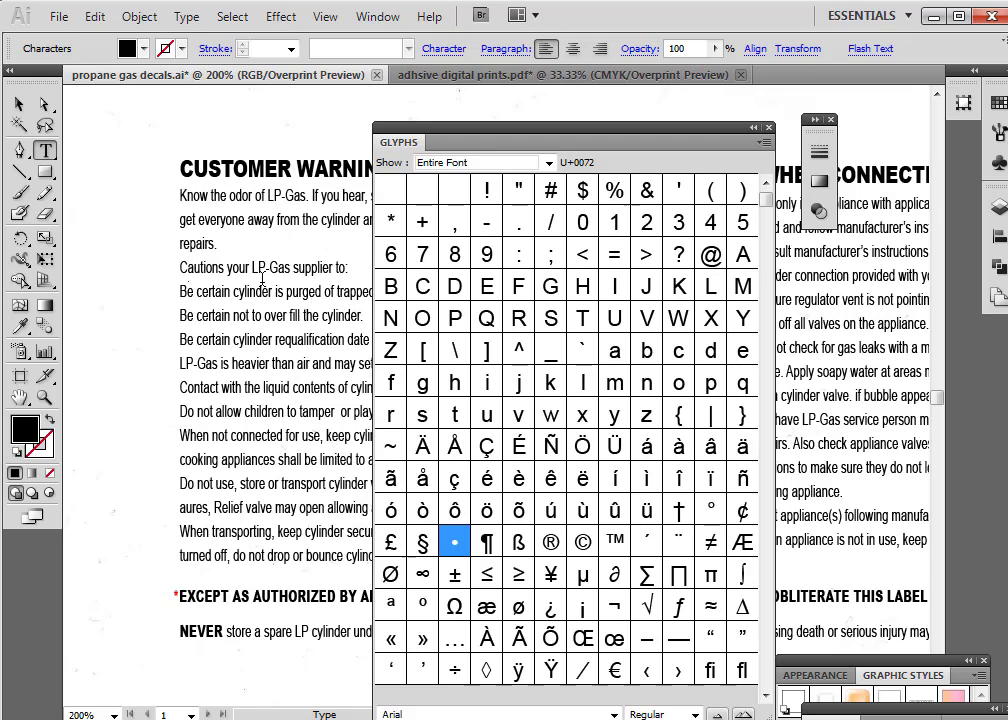
double_click(453, 545)
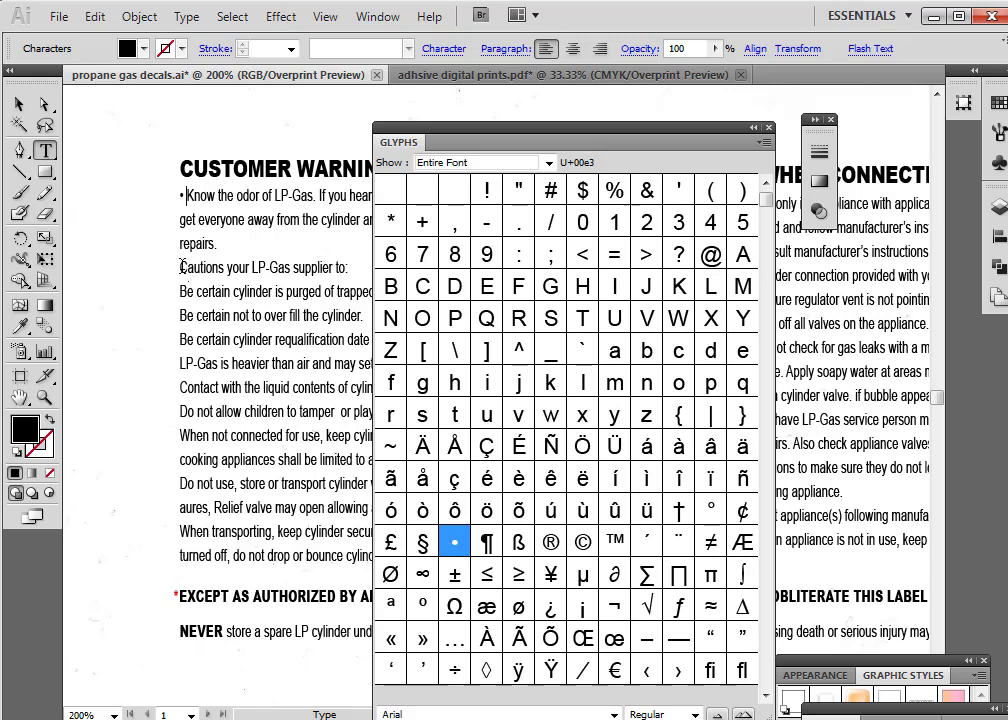
Correct "Cautions" to "Caution" in the "your LP-Gas supplier to:" line and insert a bullet before it
left_click(181, 267)
key("BackSpace")
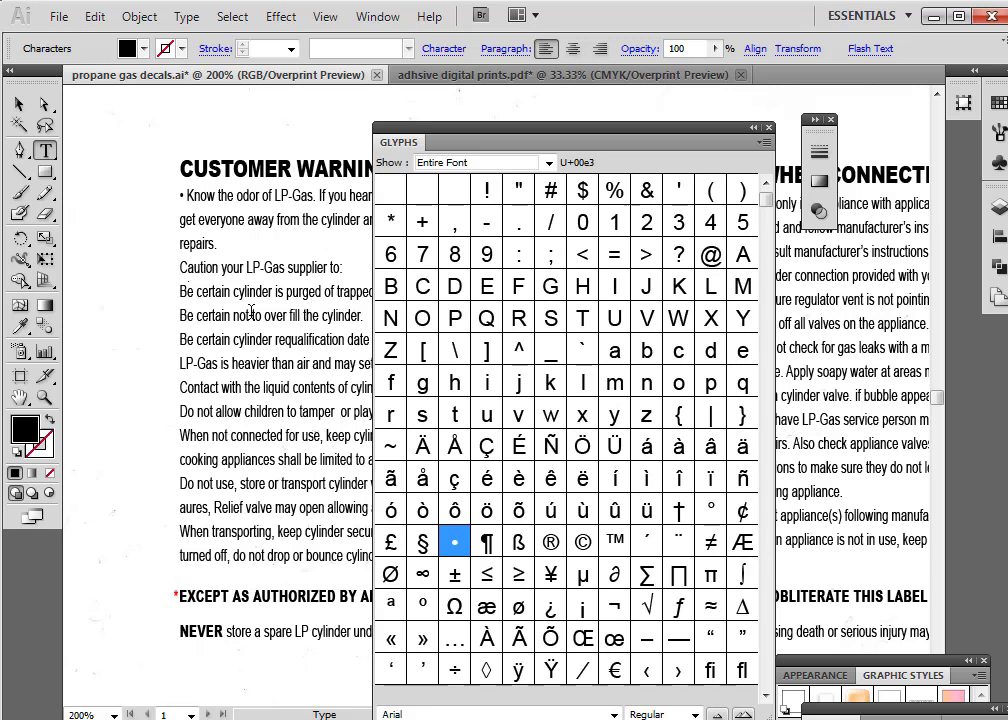
left_click(181, 267)
type("•")
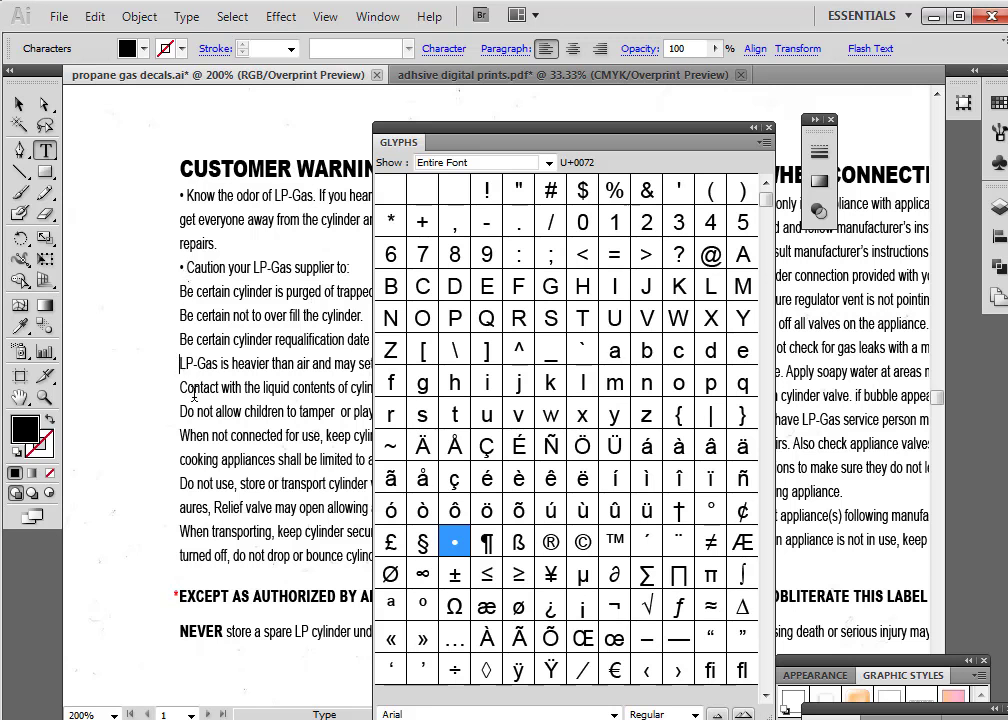
Insert bullet glyphs before the "LP-Gas is heavier than air" and "Contact with the liquid contents" lines, keeping each bullet on its line
double_click(454, 542)
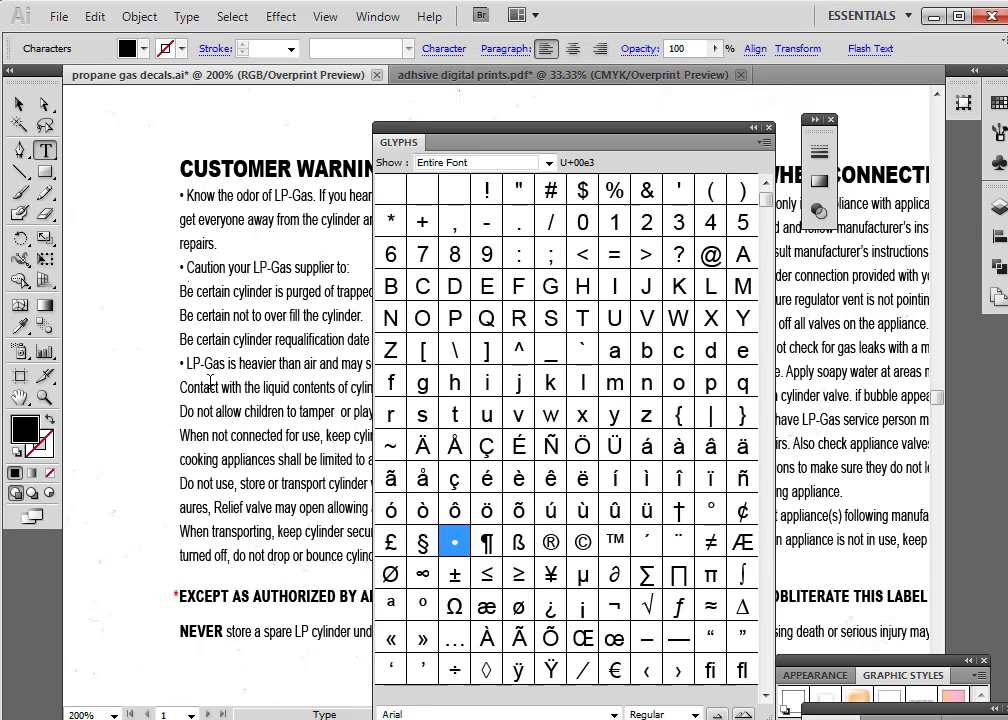
left_click(181, 387)
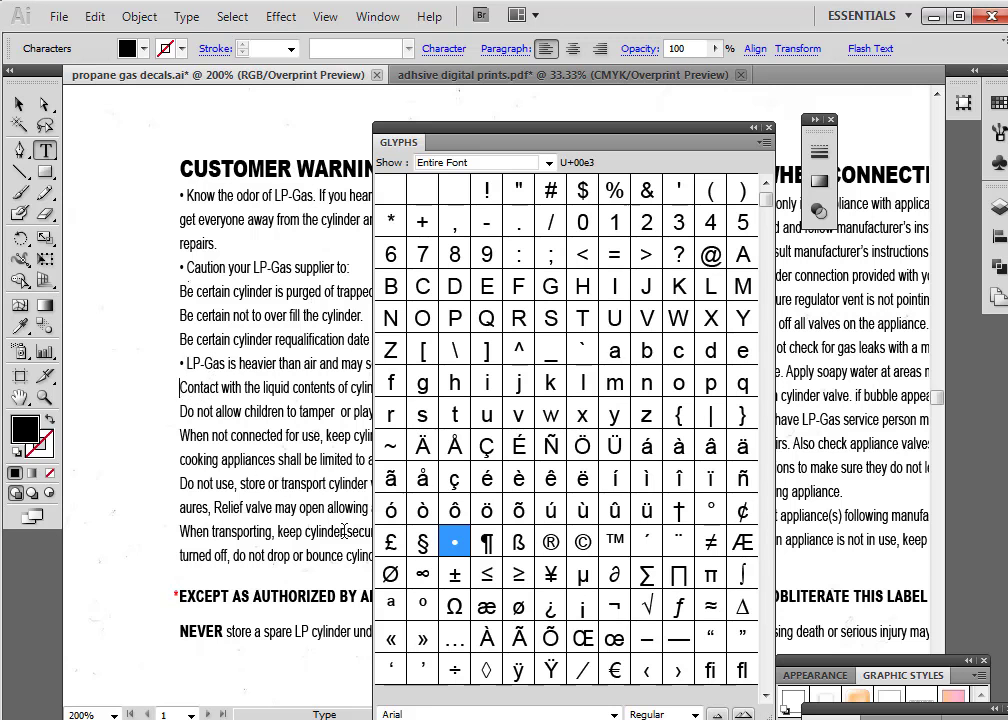
double_click(454, 543)
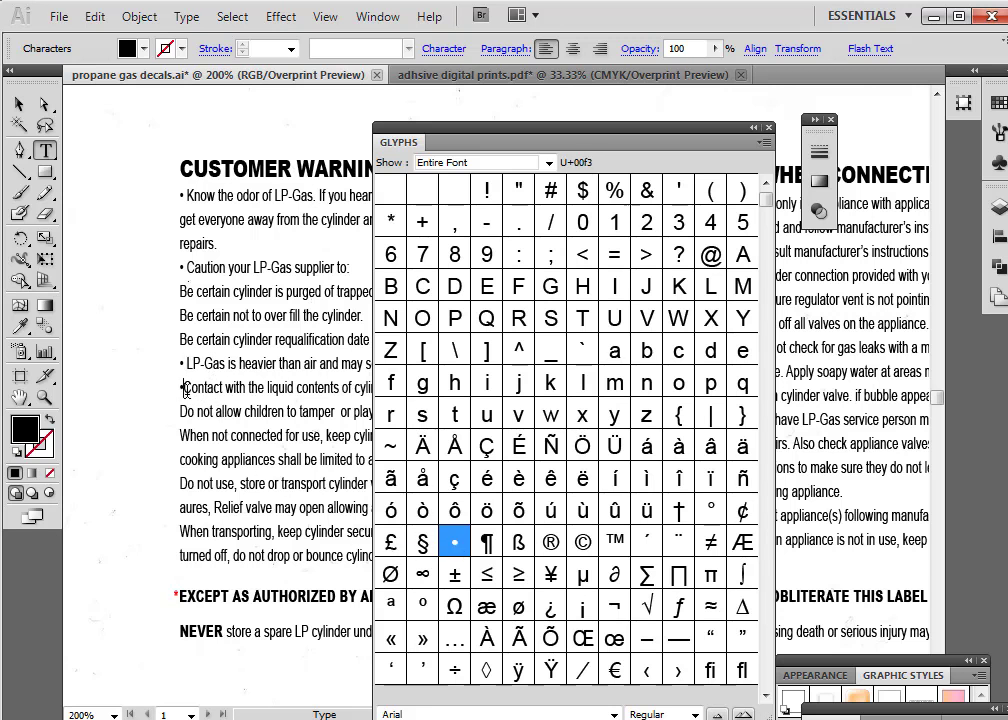
key("Return")
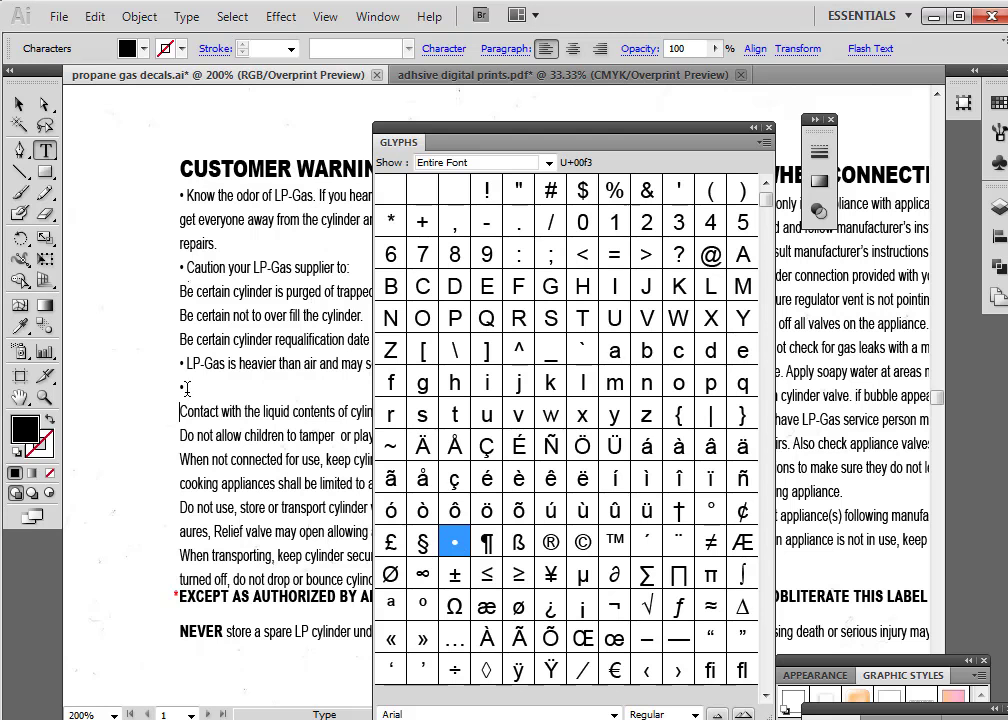
left_click(95, 16)
left_click(99, 38)
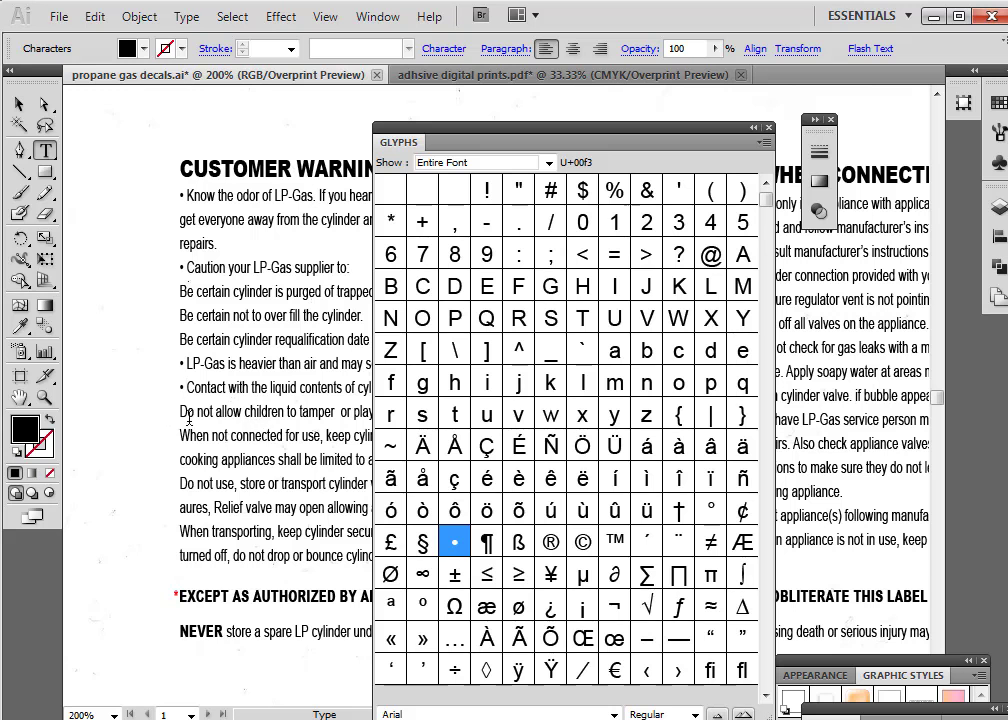
Insert bullet glyphs before the "Do not allow children" and "When not connected for use" lines, and save the document
left_click(181, 411)
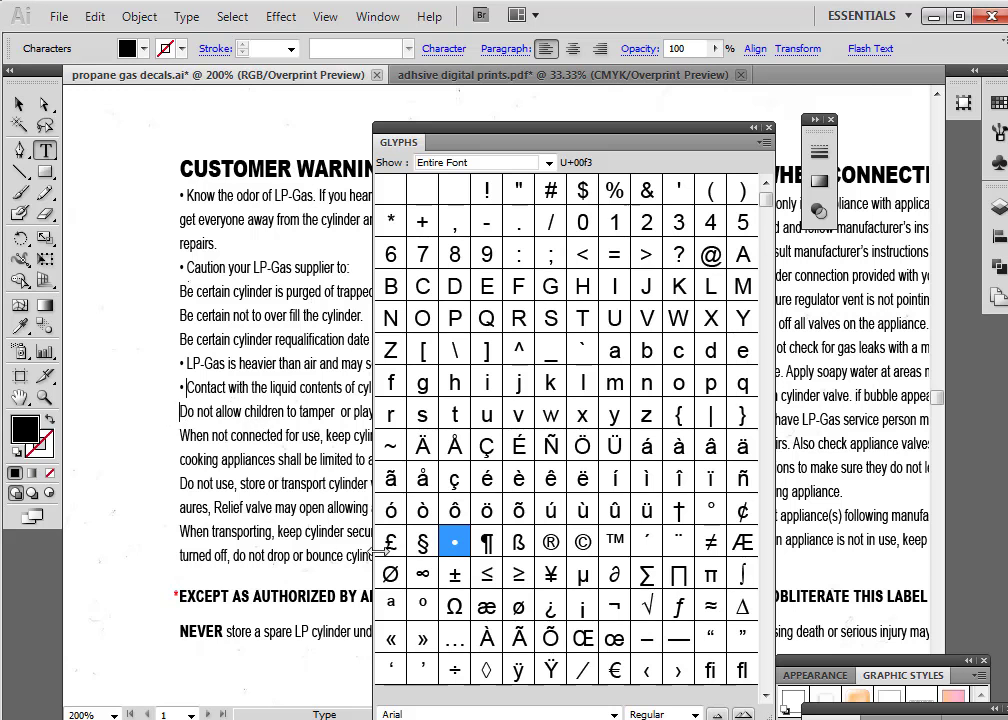
double_click(454, 542)
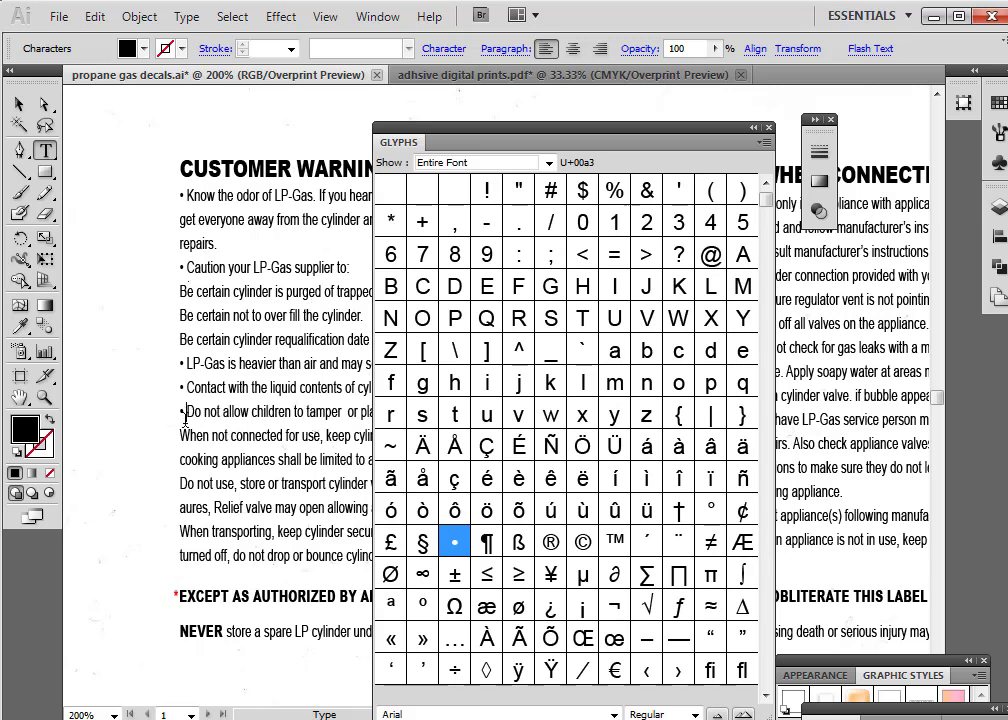
left_click(181, 437)
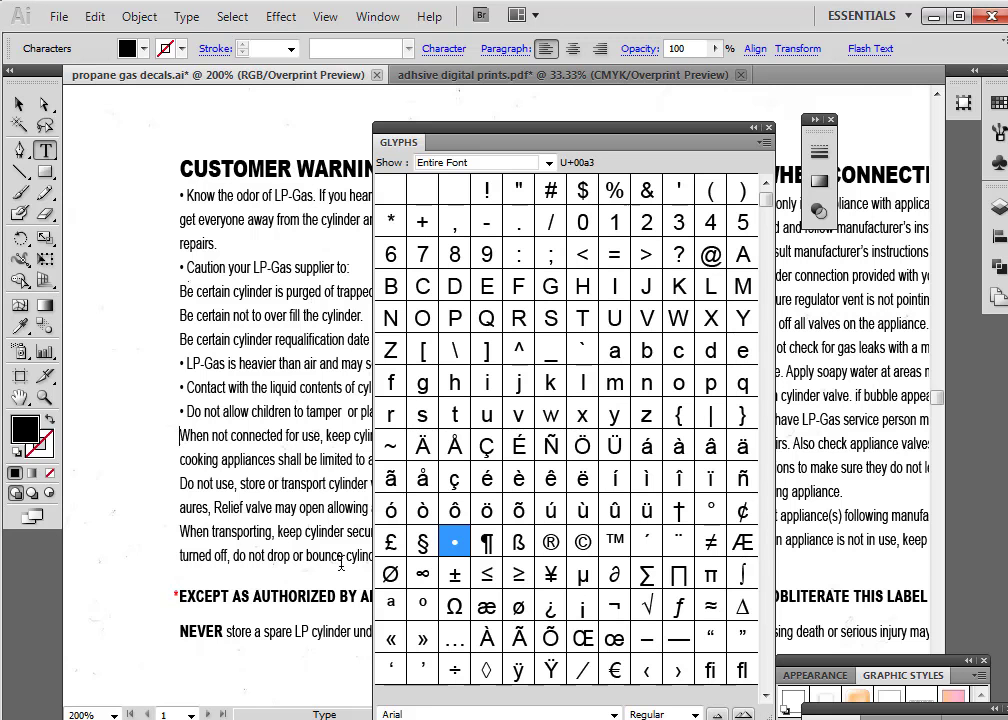
double_click(454, 541)
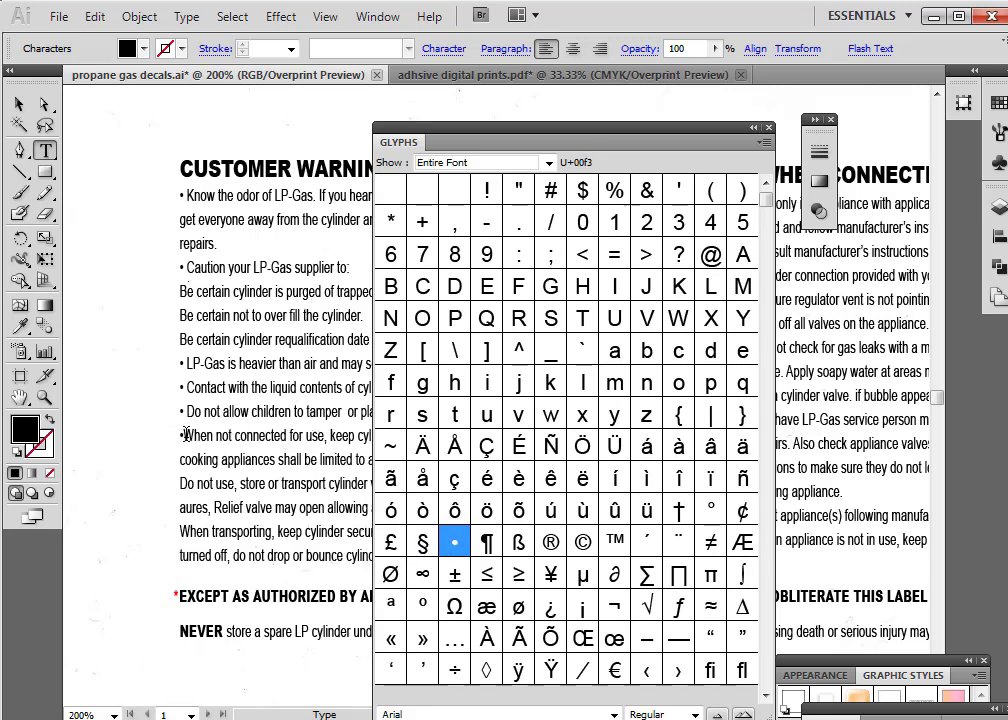
key("Return")
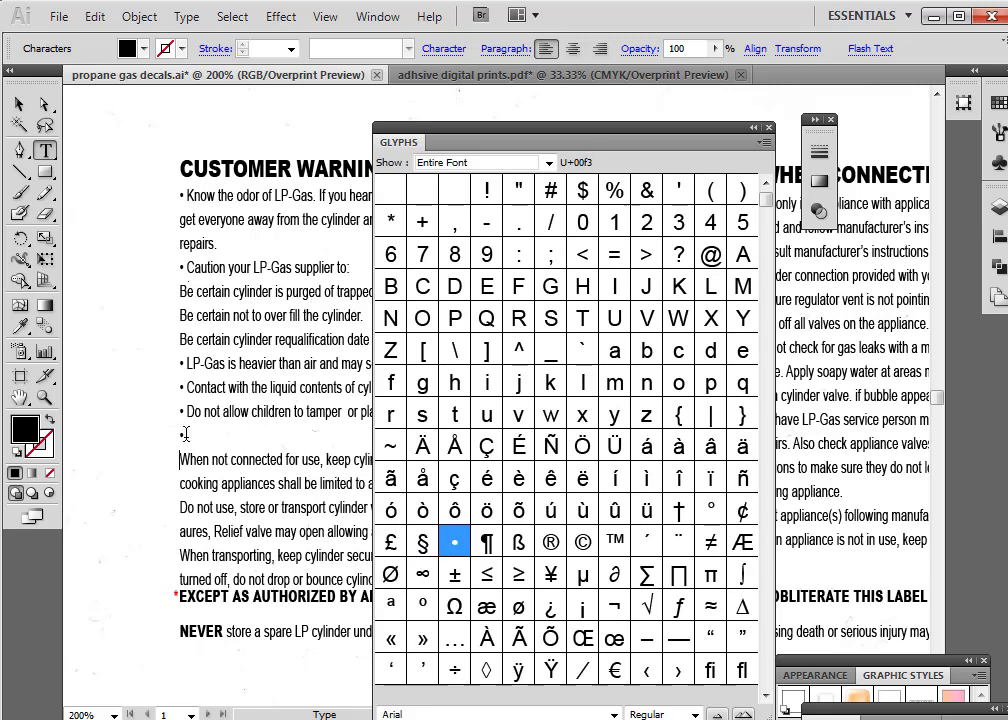
key("BackSpace")
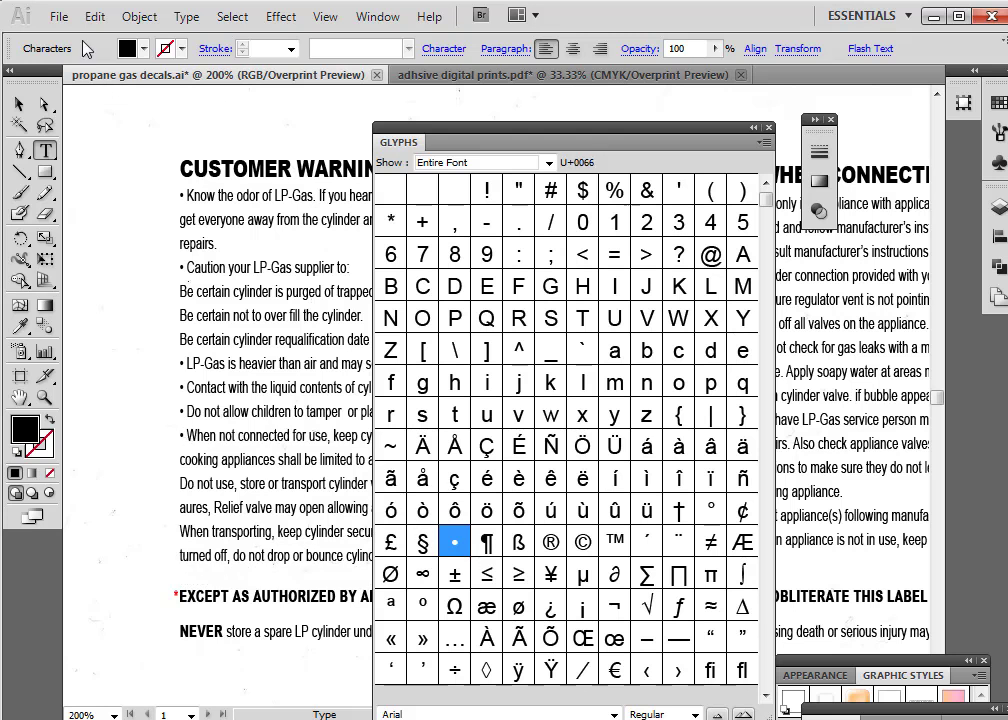
left_click(58, 17)
key("Escape")
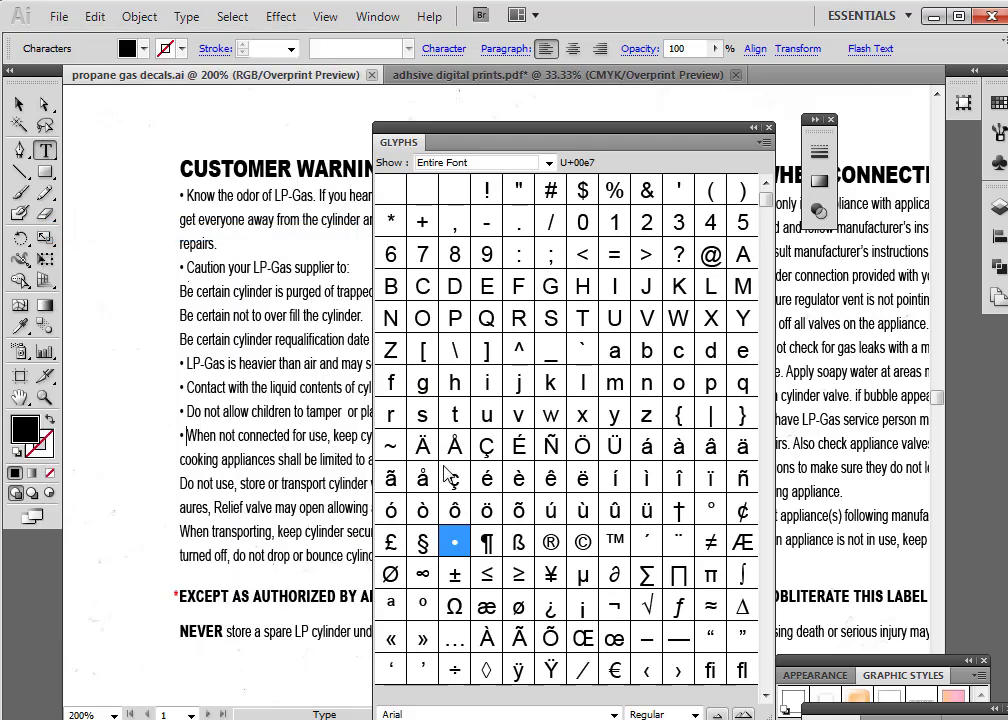
Apply a 1 pt stroke to the bullets of the "Contact with", "LP-Gas is heavier", "Caution your" and "Know the odor" lines
left_click_drag(187, 387, 179, 387)
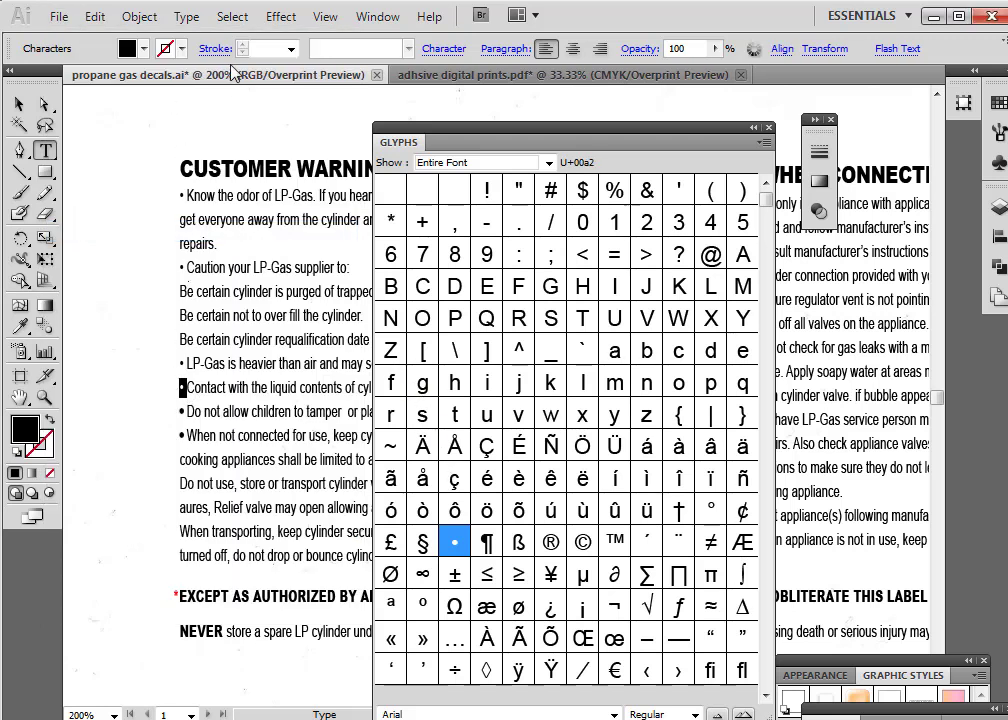
left_click(290, 48)
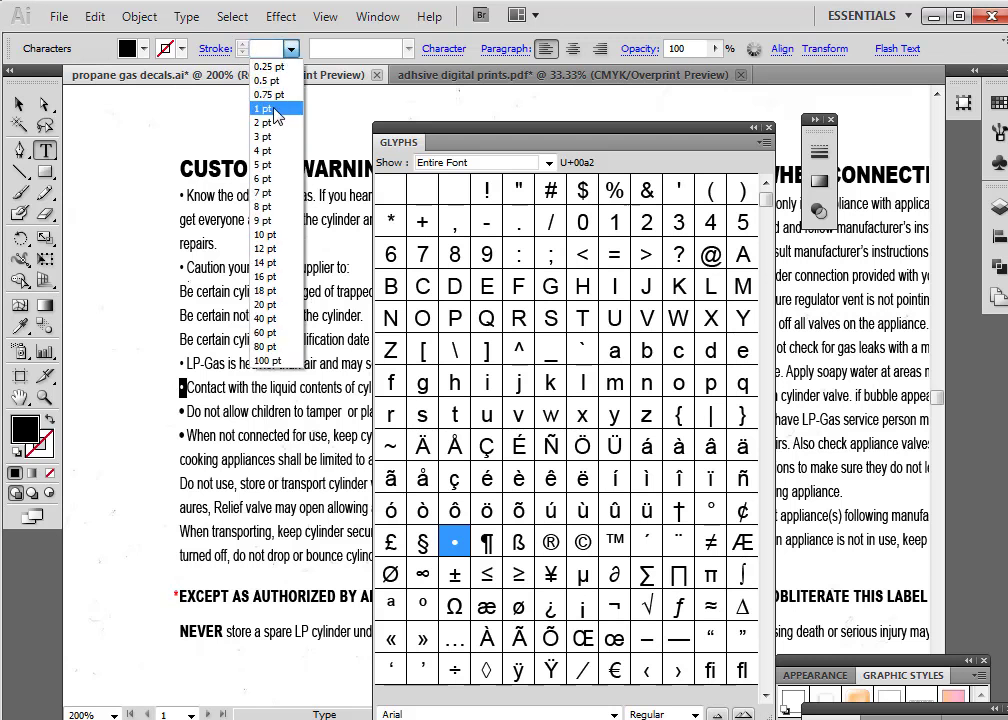
left_click(268, 108)
left_click_drag(186, 364, 179, 364)
left_click(290, 48)
left_click(268, 110)
left_click_drag(185, 268, 180, 268)
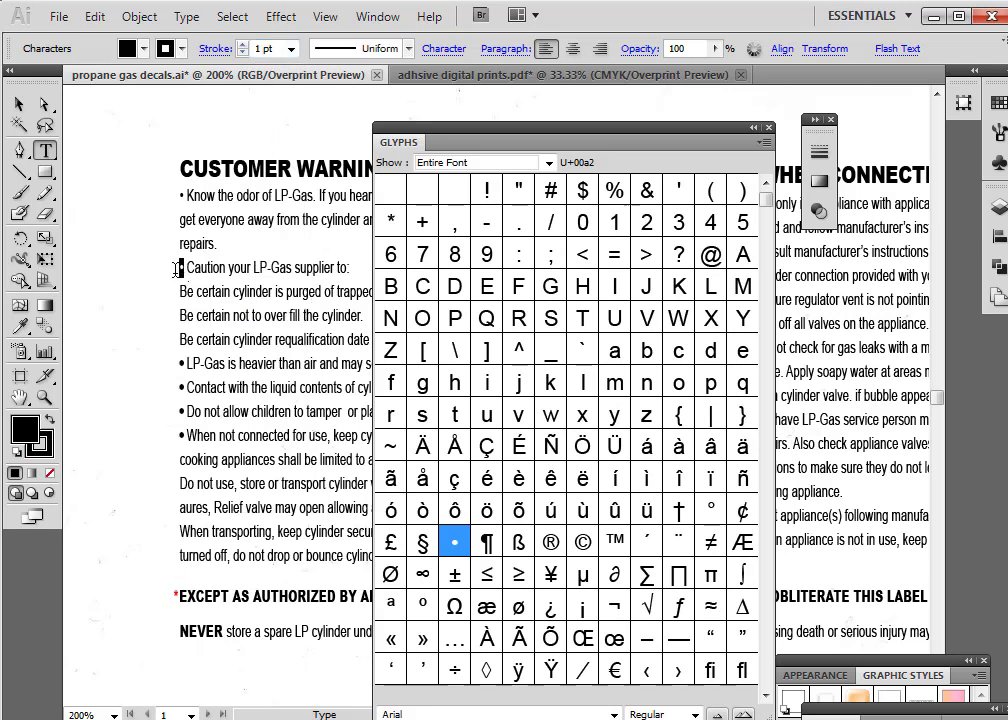
left_click(290, 48)
left_click(268, 109)
left_click_drag(184, 195, 180, 195)
left_click(290, 48)
left_click(268, 109)
Insert a bullet with a 1 pt stroke before the "Do not use, store or transport" line and correct "aures" to "atures" below it
left_click(183, 483)
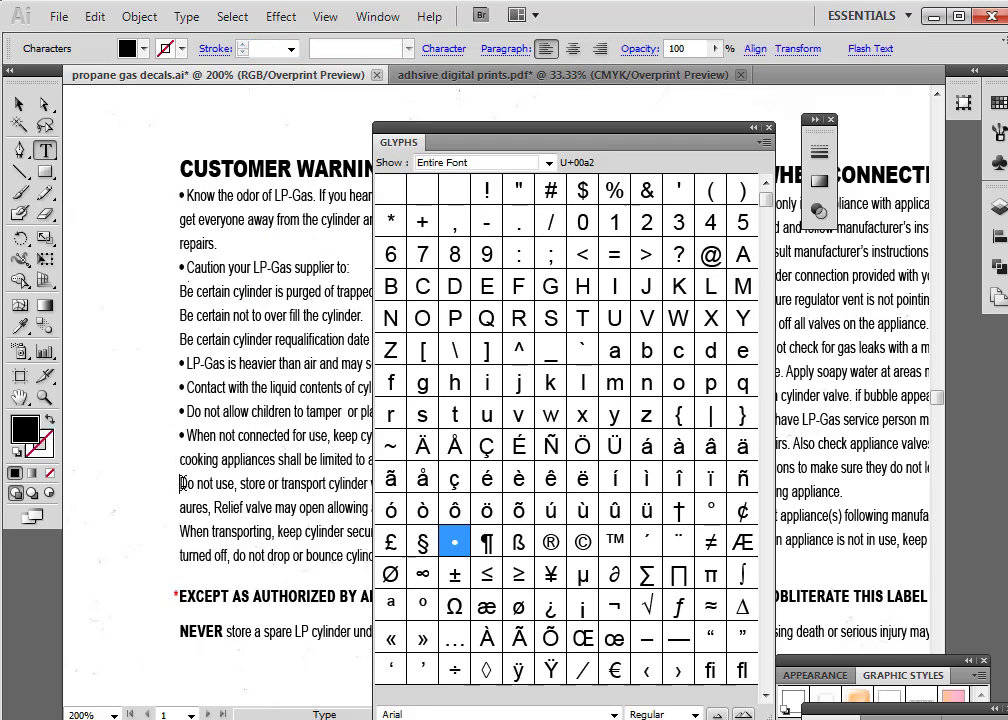
double_click(454, 542)
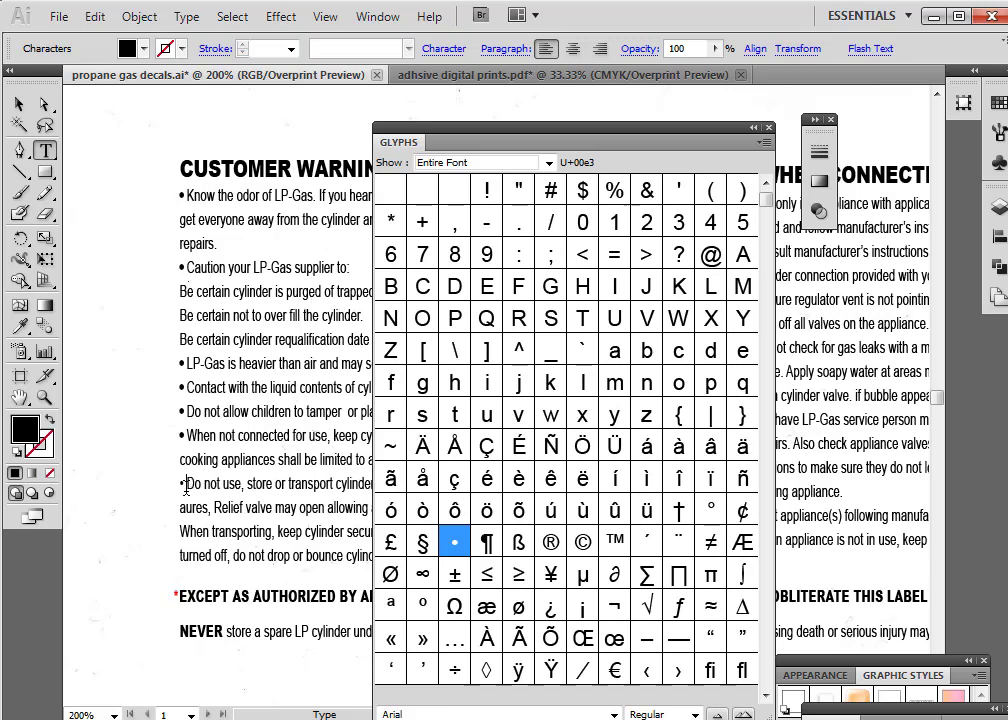
left_click_drag(188, 483, 180, 483)
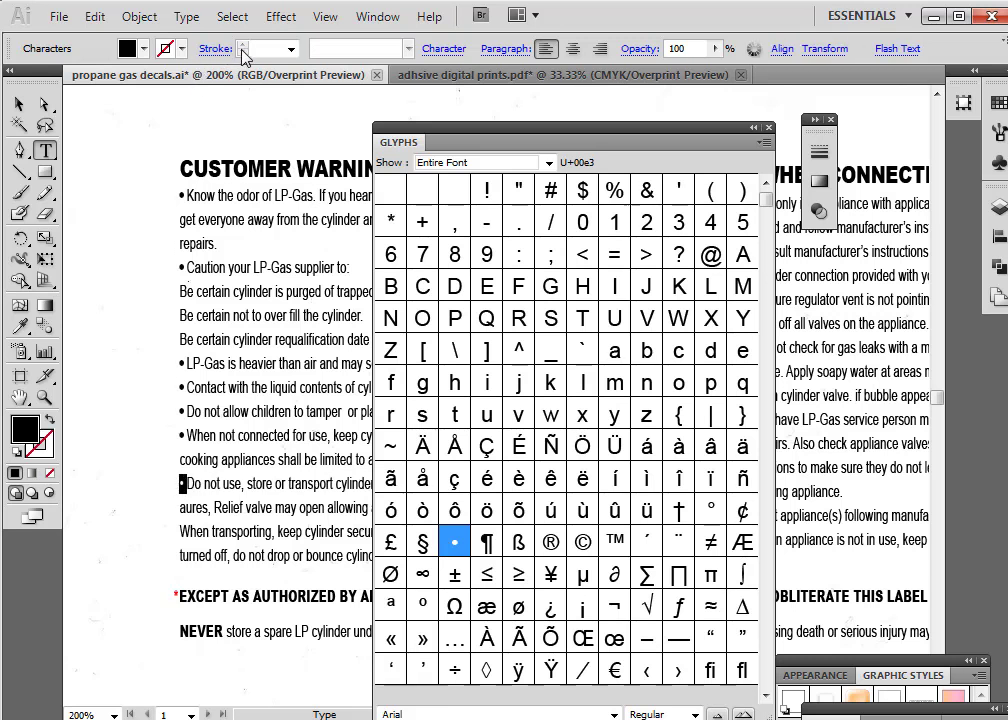
left_click(291, 48)
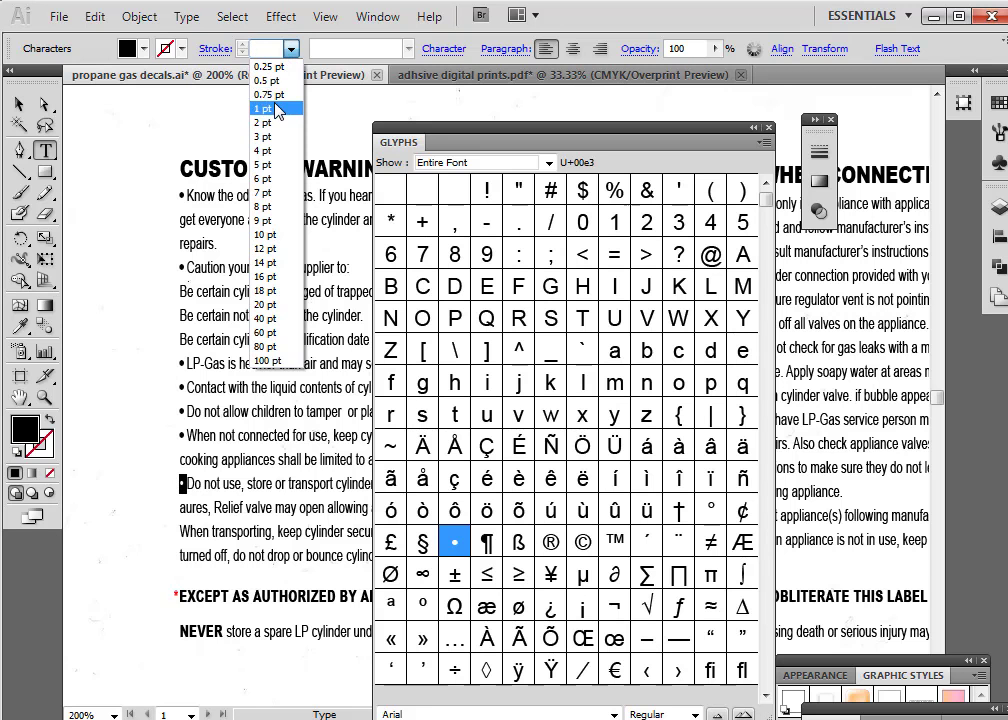
left_click(264, 108)
left_click(218, 484)
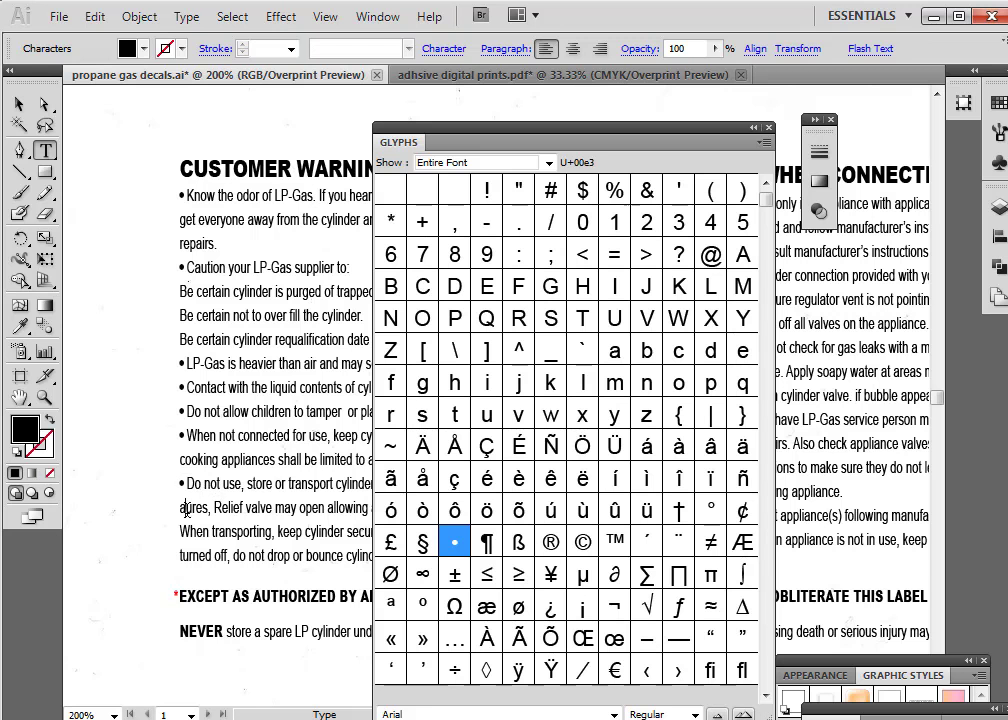
left_click(186, 508)
type("t")
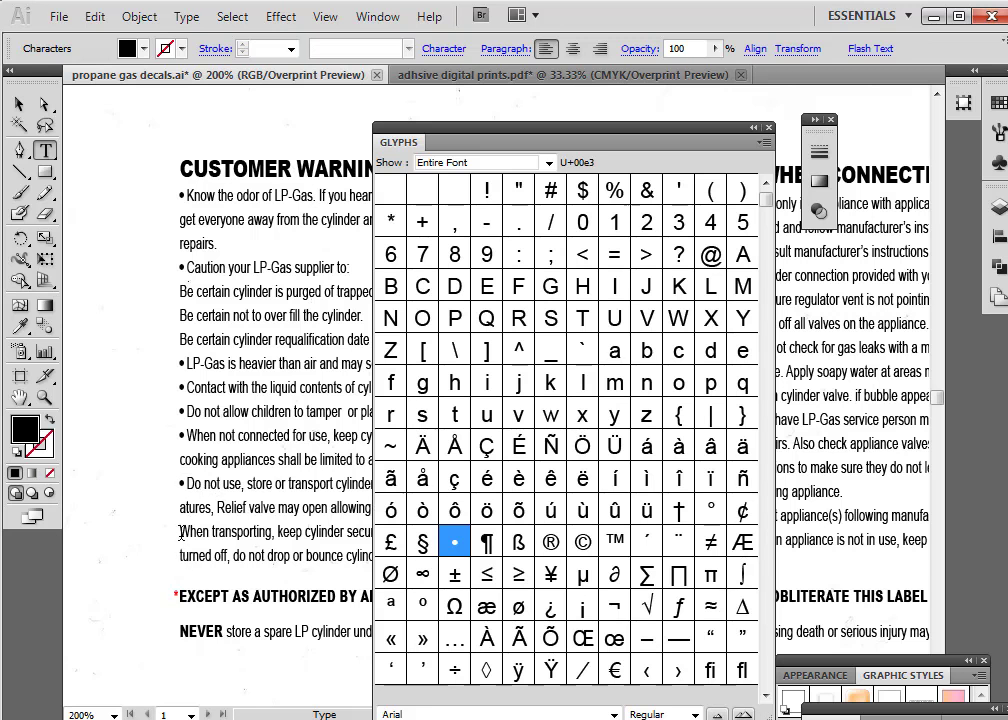
Insert a bullet with a 1 pt stroke before the "When transporting" line and save the document
left_click(181, 532)
double_click(449, 540)
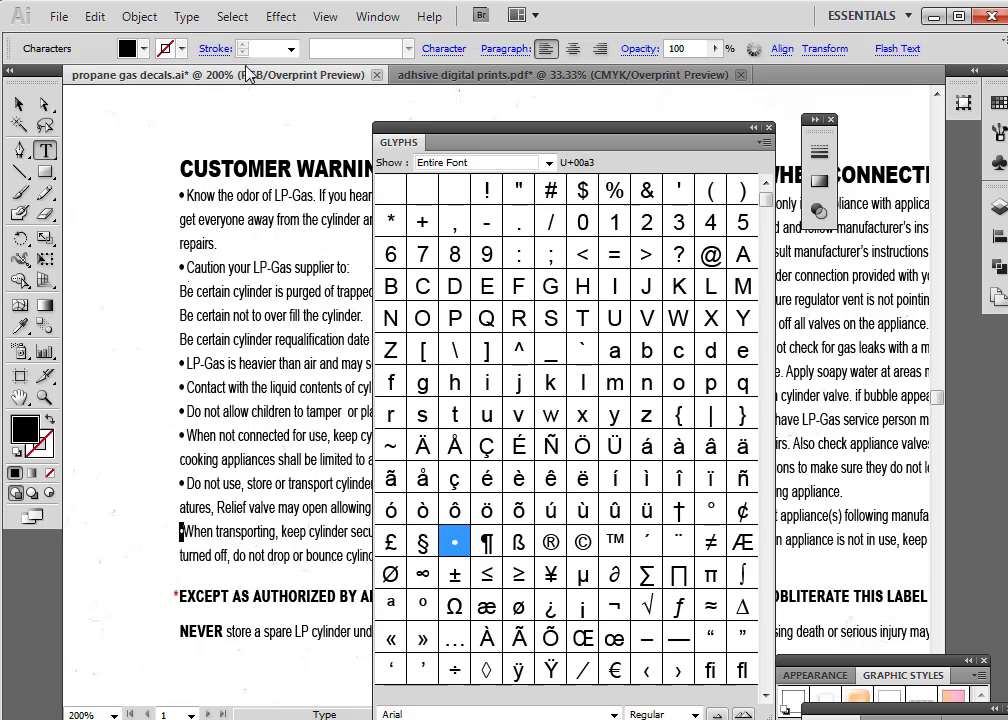
left_click(290, 49)
left_click(262, 105)
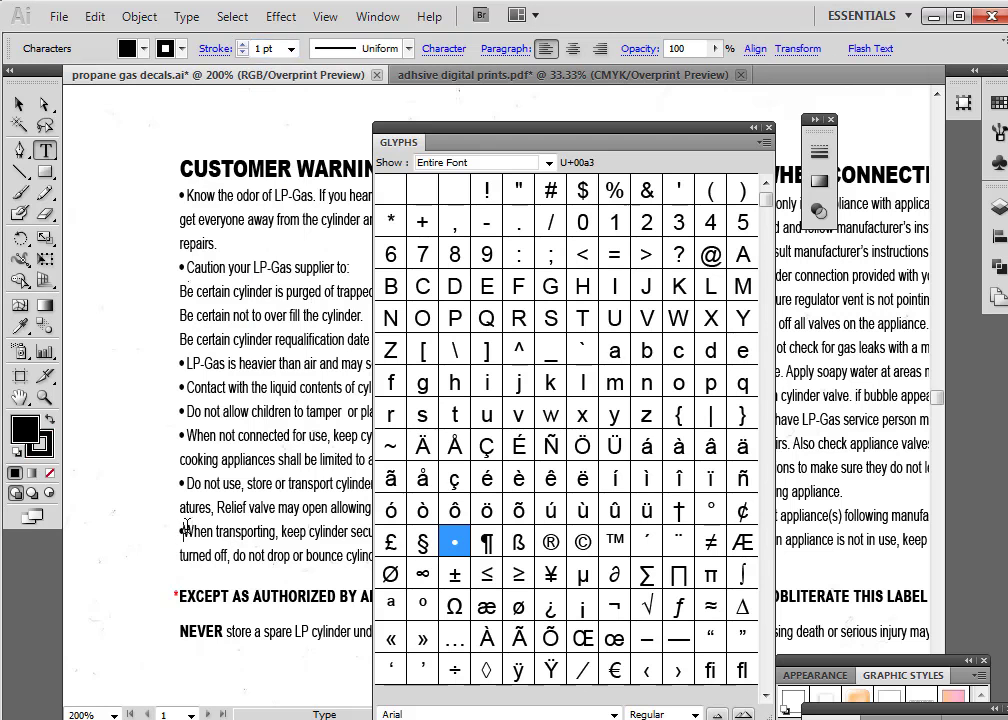
left_click(57, 16)
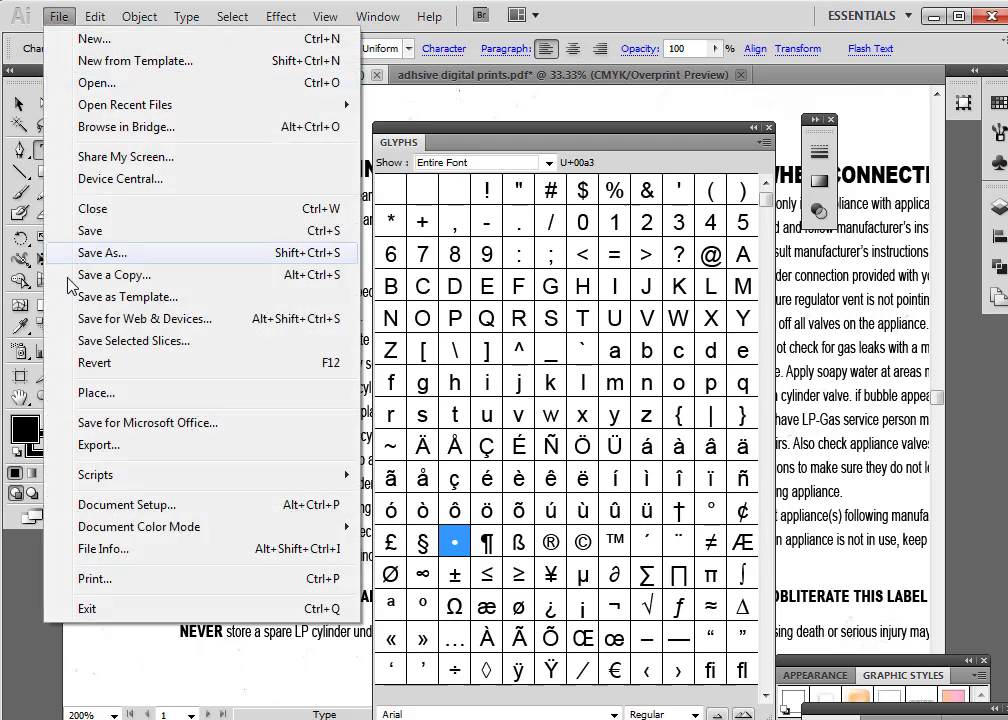
left_click(95, 231)
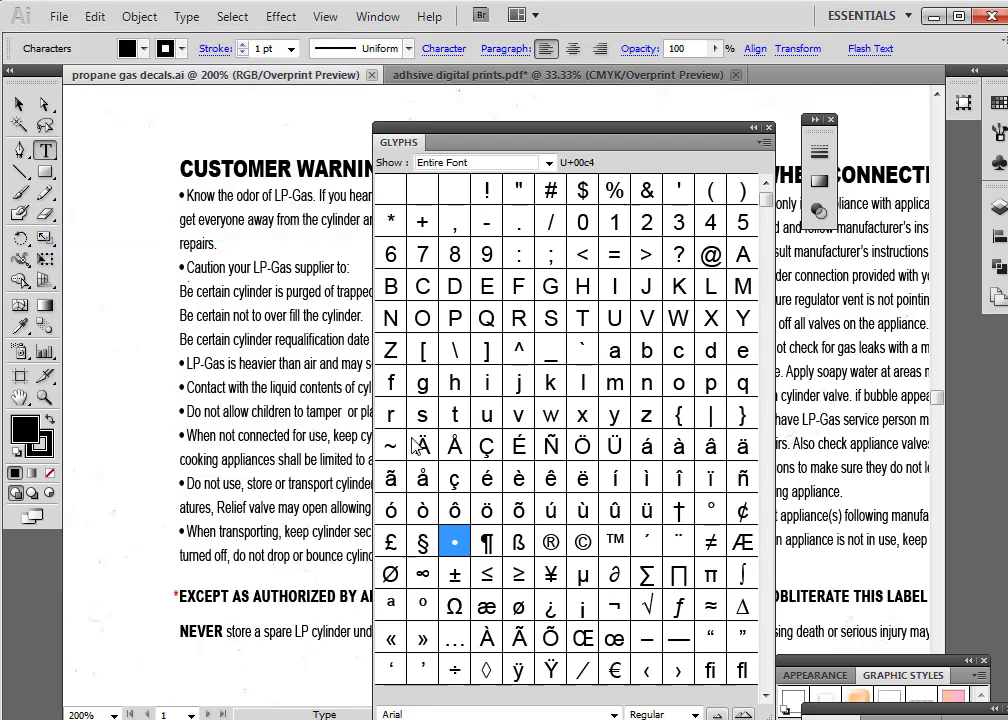
Insert a spaced bullet with a 1 pt stroke before the "NEVER store a spare LP cylinder" line
left_click(183, 630)
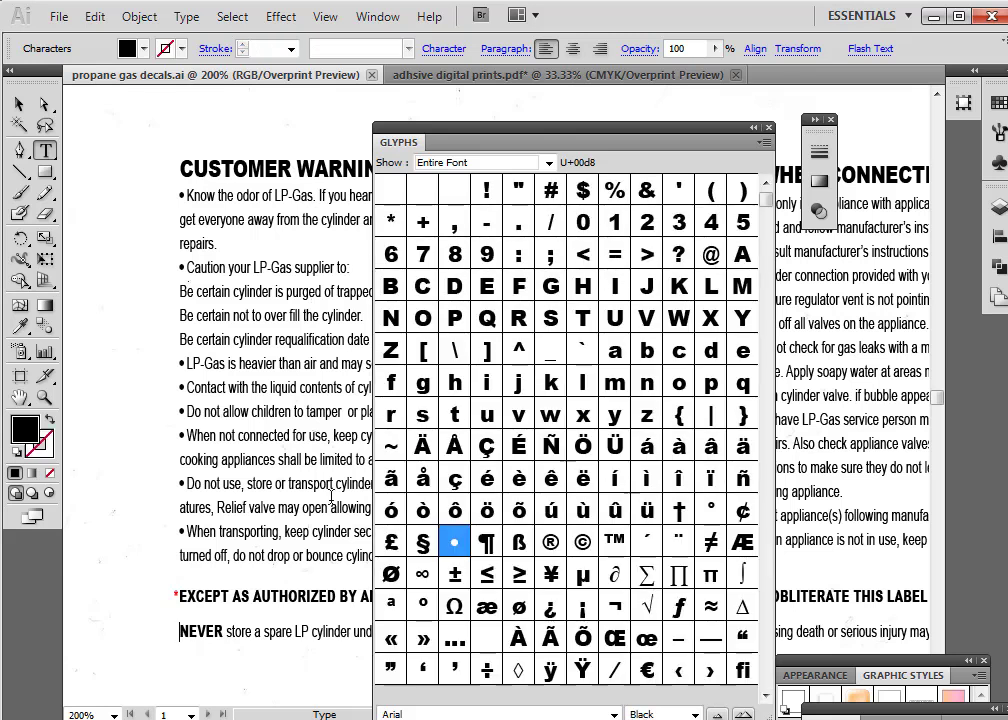
double_click(454, 542)
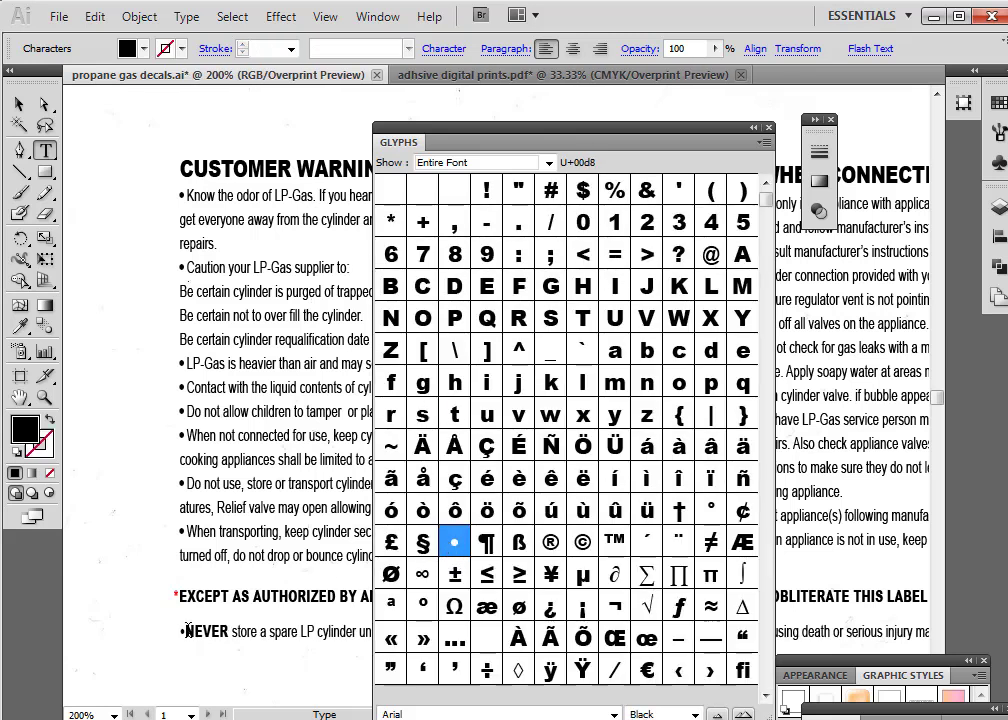
left_click(291, 48)
left_click(263, 108)
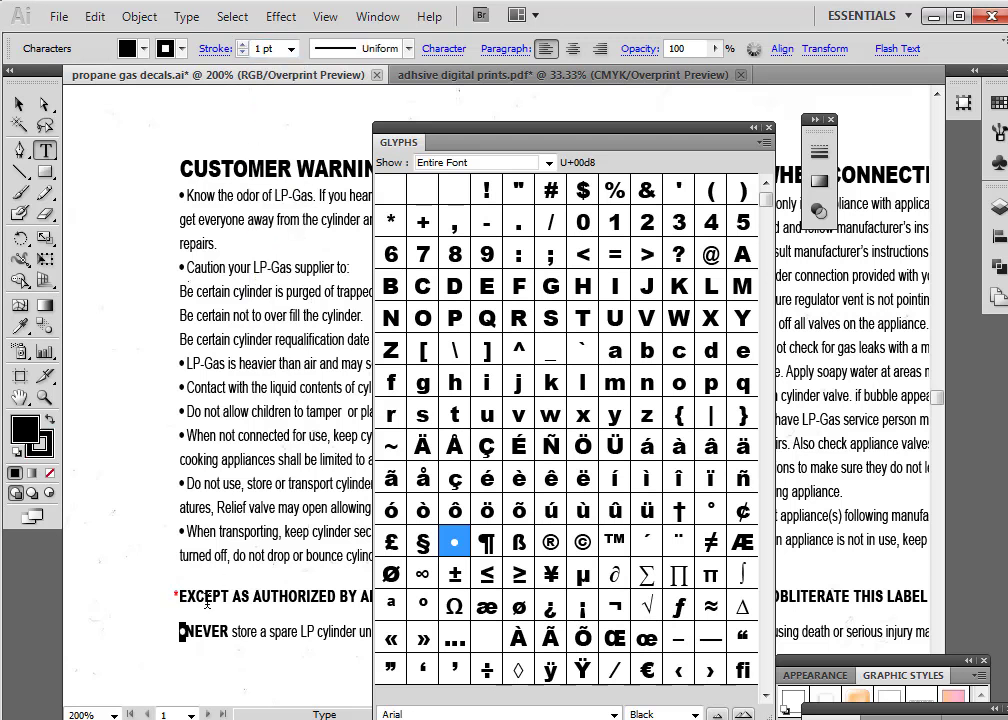
type("•")
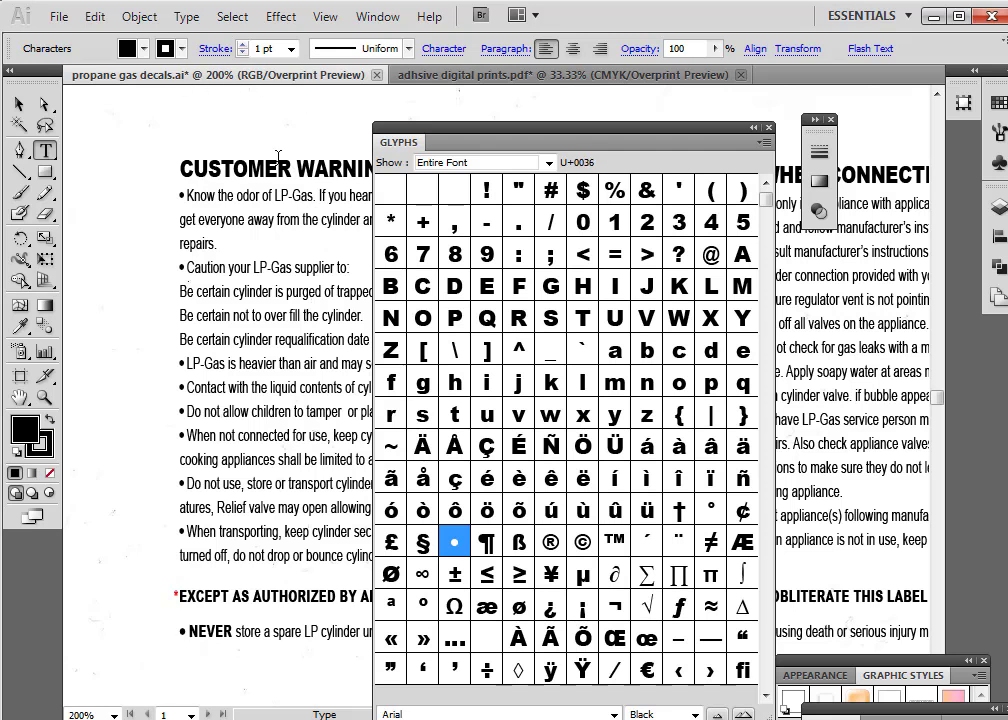
left_click_drag(557, 130, 480, 89)
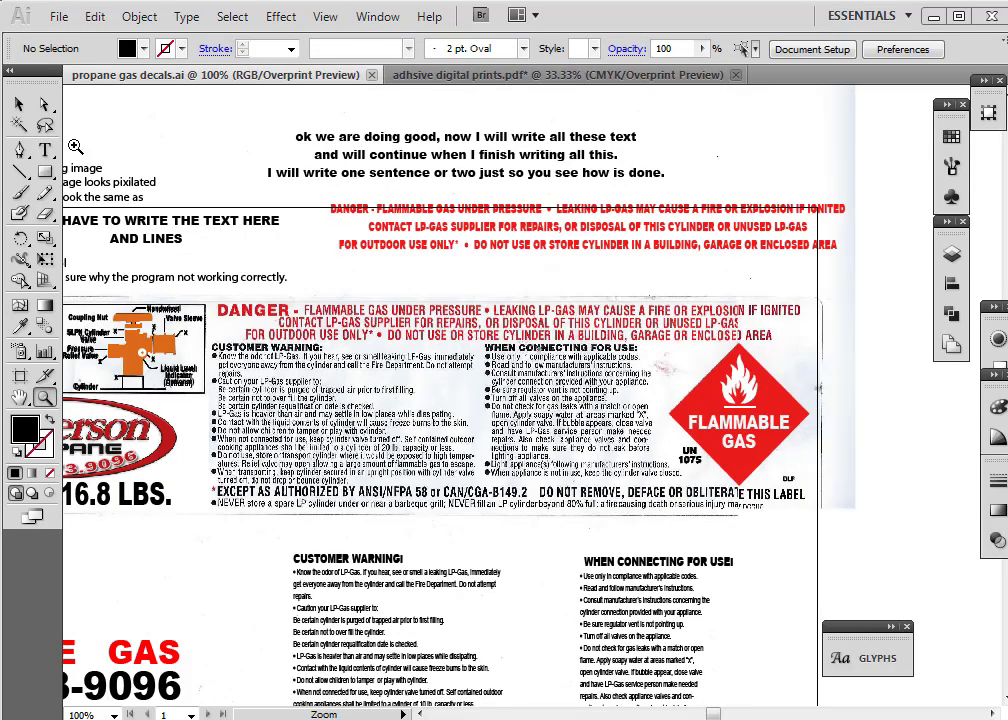
Move the three red DANGER text lines onto the scanned label's red heading and enlarge them to fit its width
left_click(338, 208)
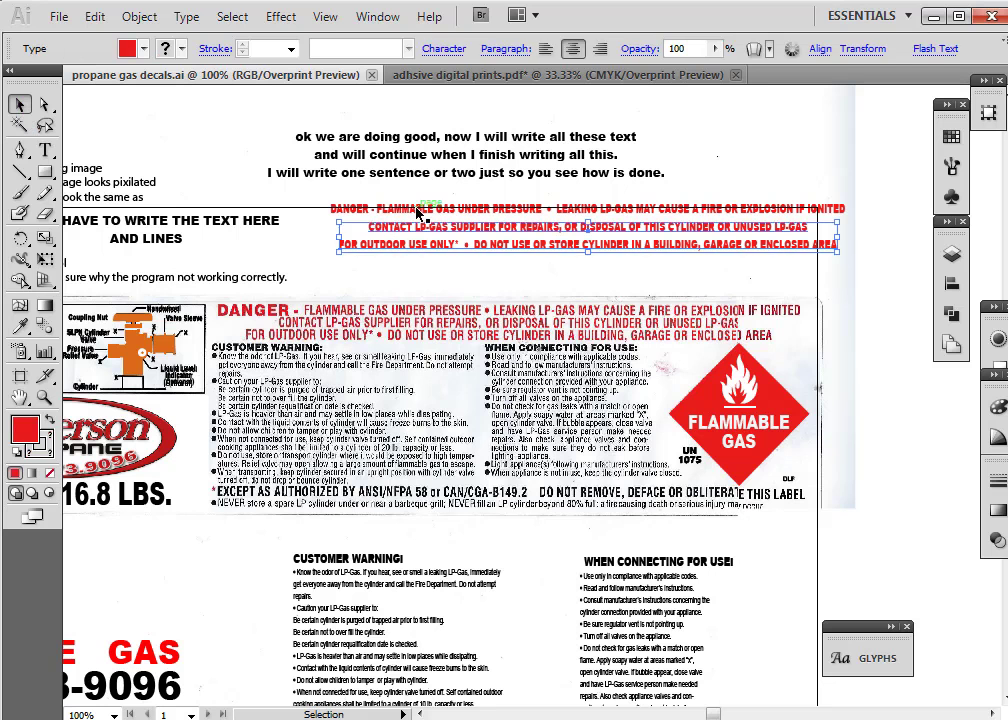
left_click_drag(399, 210, 303, 302)
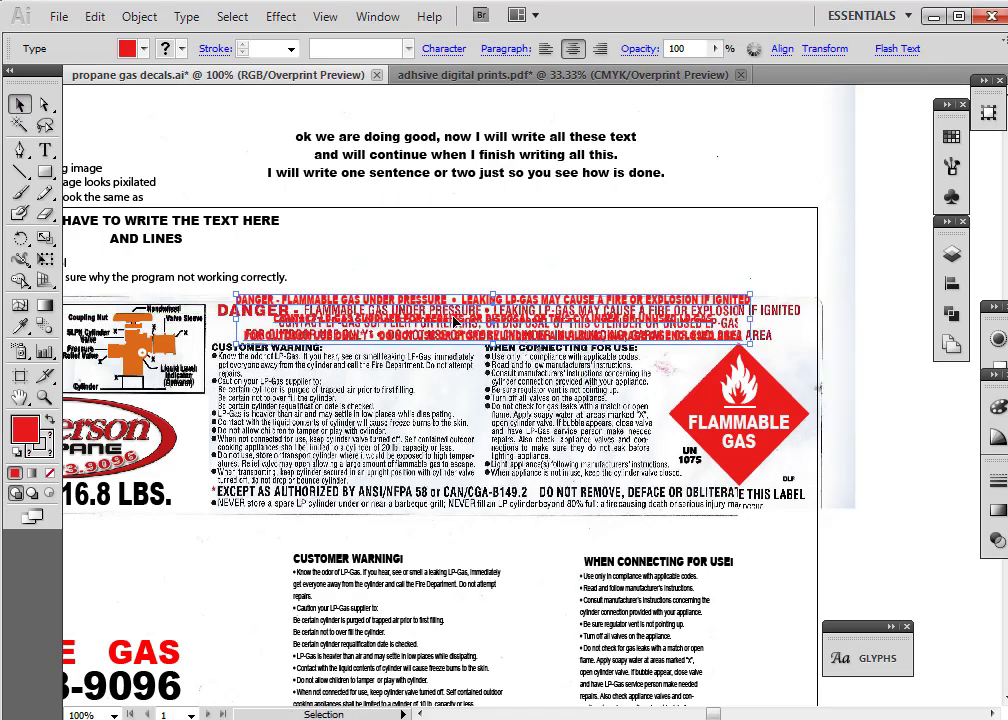
left_click_drag(752, 292, 783, 283)
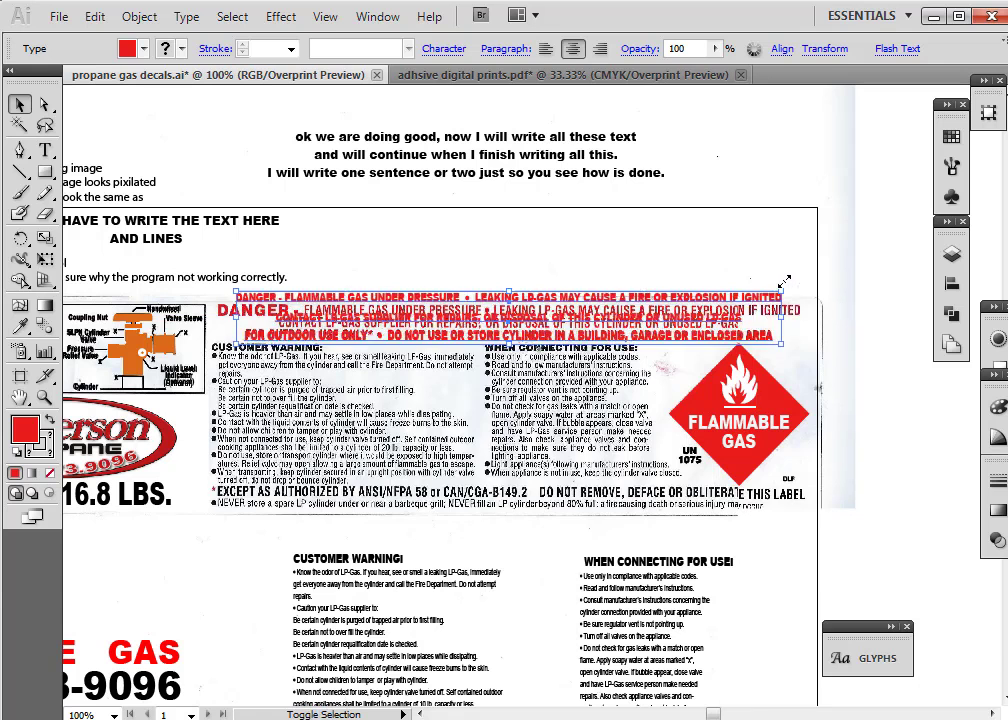
Reduce the leading of the red "CONTACT LP-GAS SUPPLIER" and "FOR OUTDOOR USE ONLY" lines to 11 pt
left_click(694, 259)
left_click(688, 327)
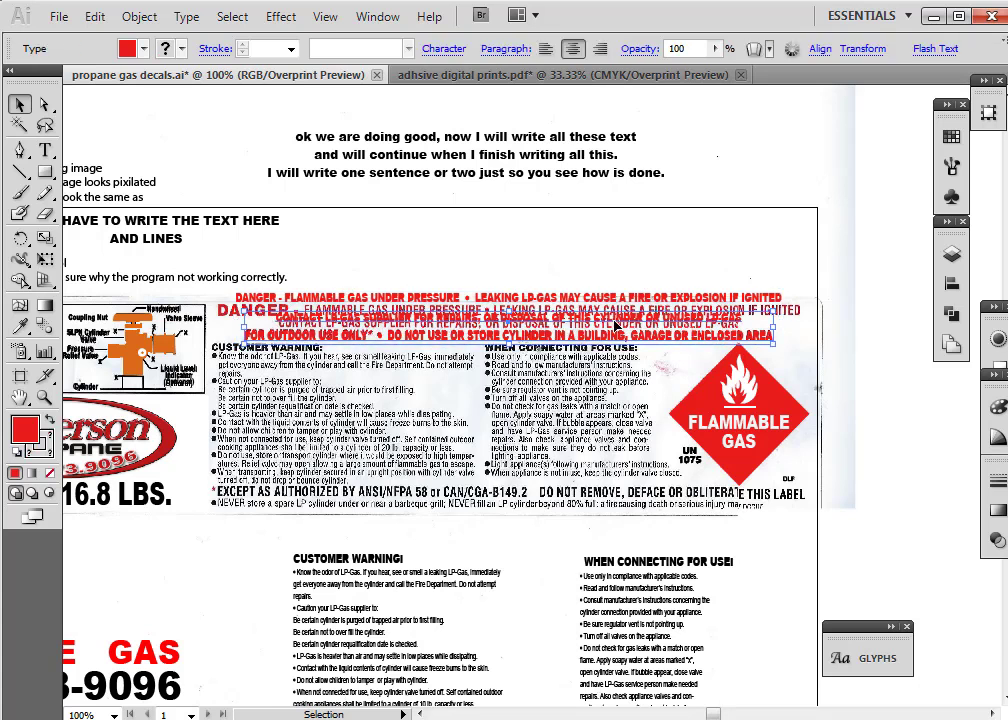
left_click(437, 52)
left_click(384, 127)
left_click(384, 127)
left_click(384, 127)
left_click(384, 127)
left_click(384, 127)
left_click(384, 127)
left_click(384, 127)
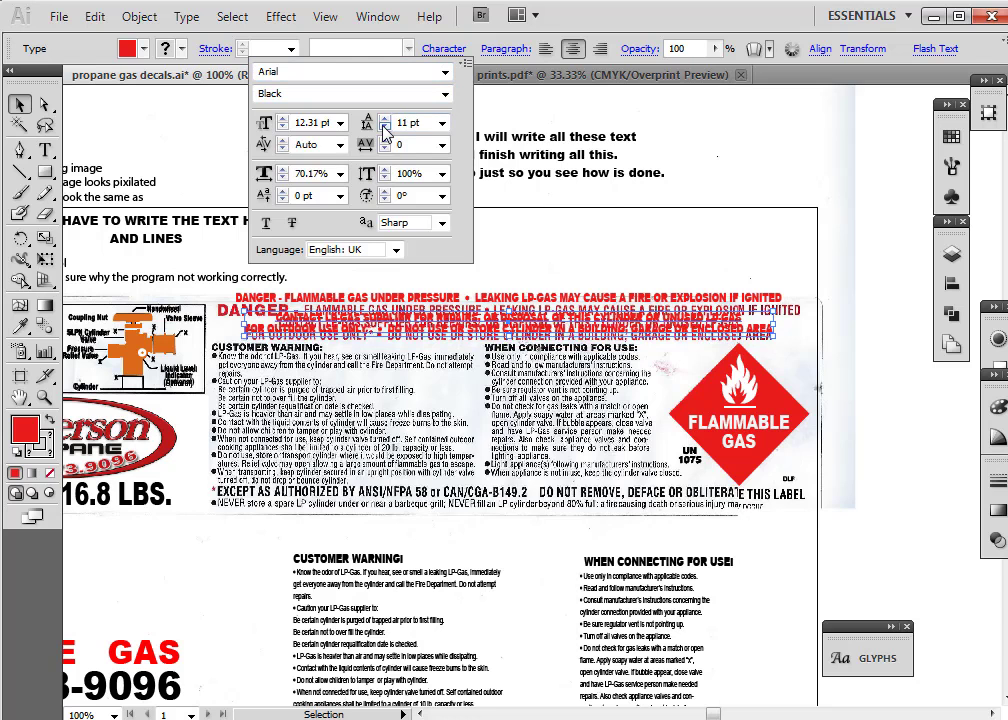
key("Escape")
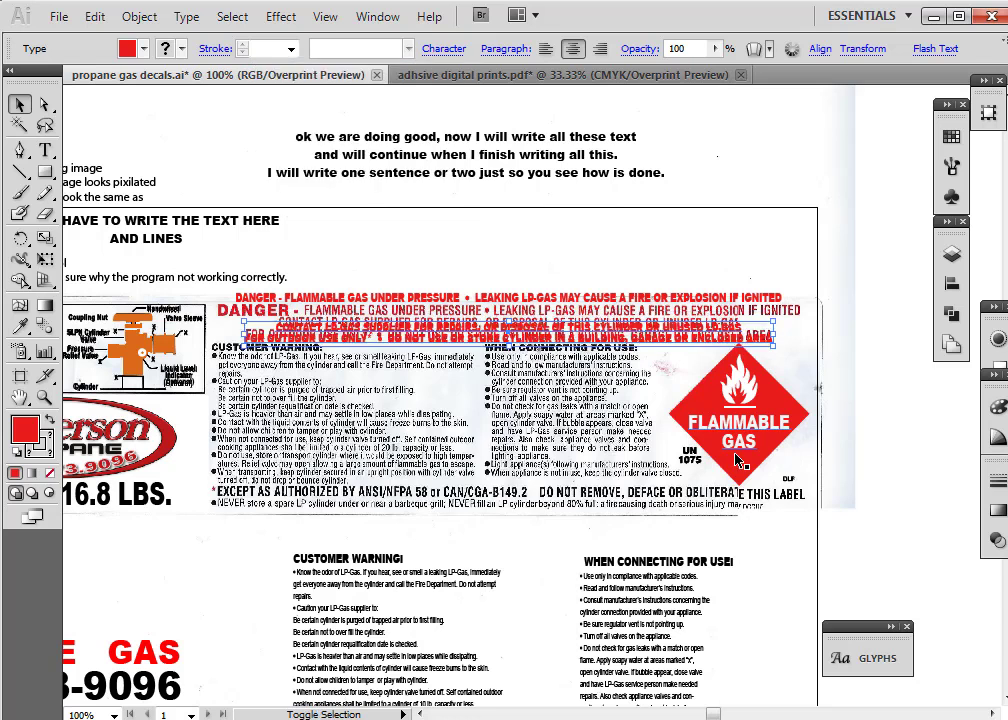
Nudge the two lower red lines up onto the scanned lettering, and move and enlarge the "DANGER - FLAMMABLE" line over its scanned counterpart
key("Up")
key("Up")
key("Up")
key("Up")
key("Up")
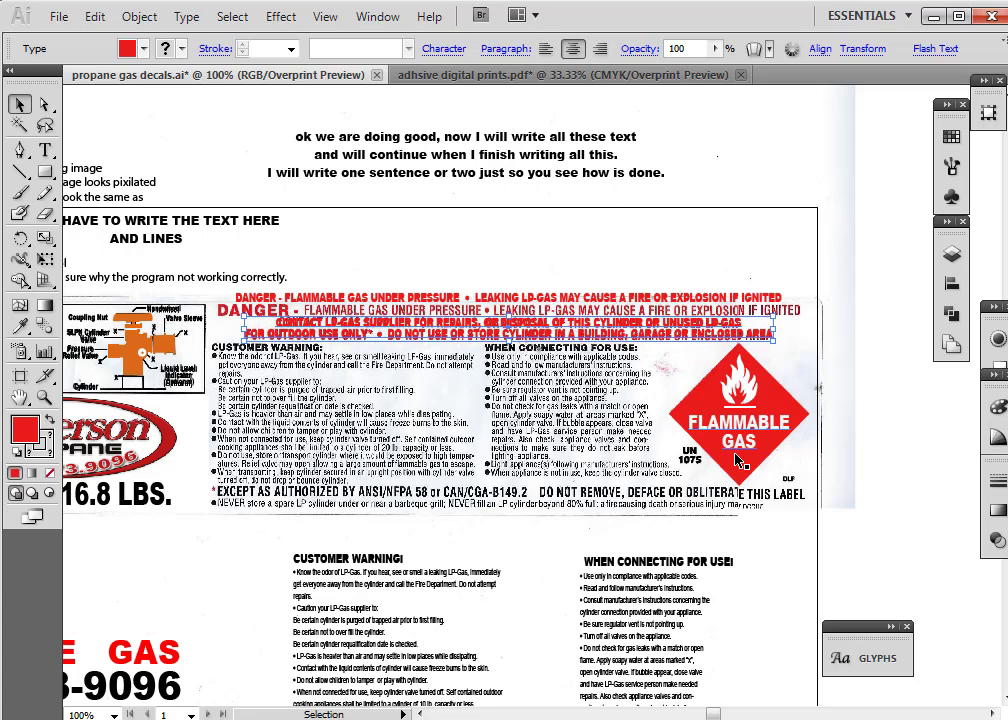
left_click_drag(424, 306, 405, 319)
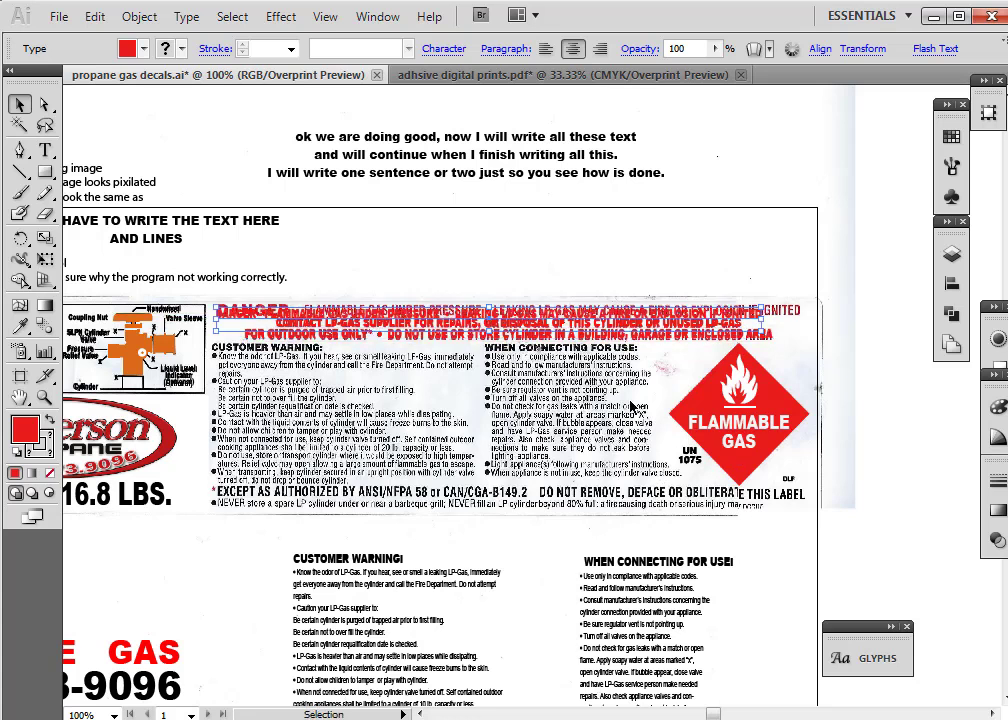
left_click_drag(764, 306, 800, 290)
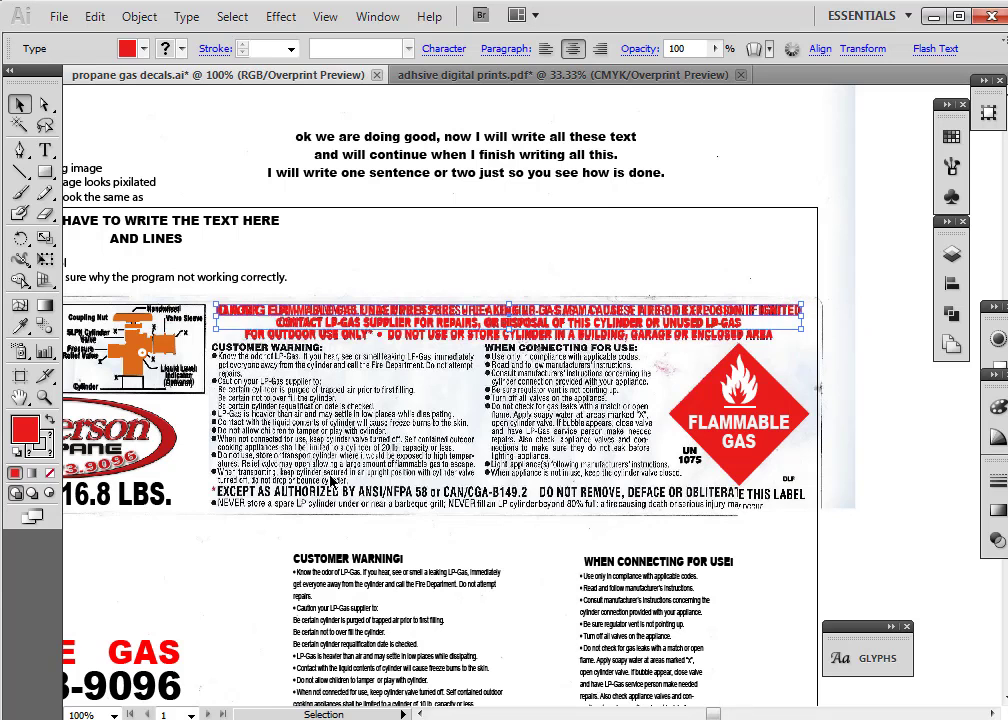
Increase the font size of only the word "DANGER" in the first red line to match the larger scanned word
left_click(46, 150)
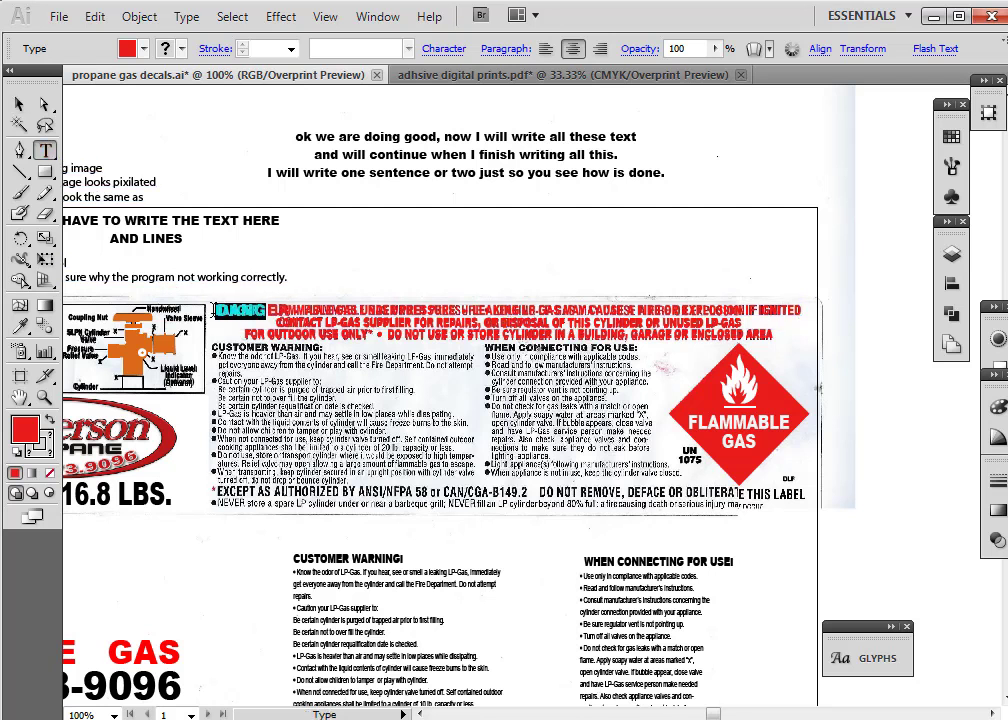
left_click(213, 310)
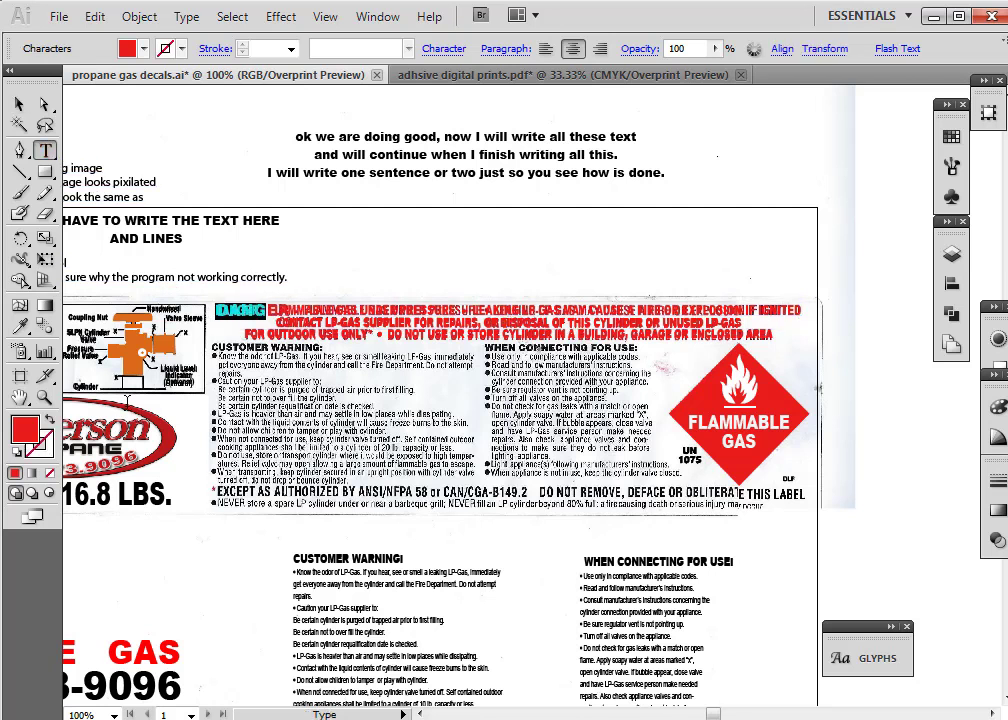
left_click(44, 397)
left_click_drag(182, 283, 369, 355)
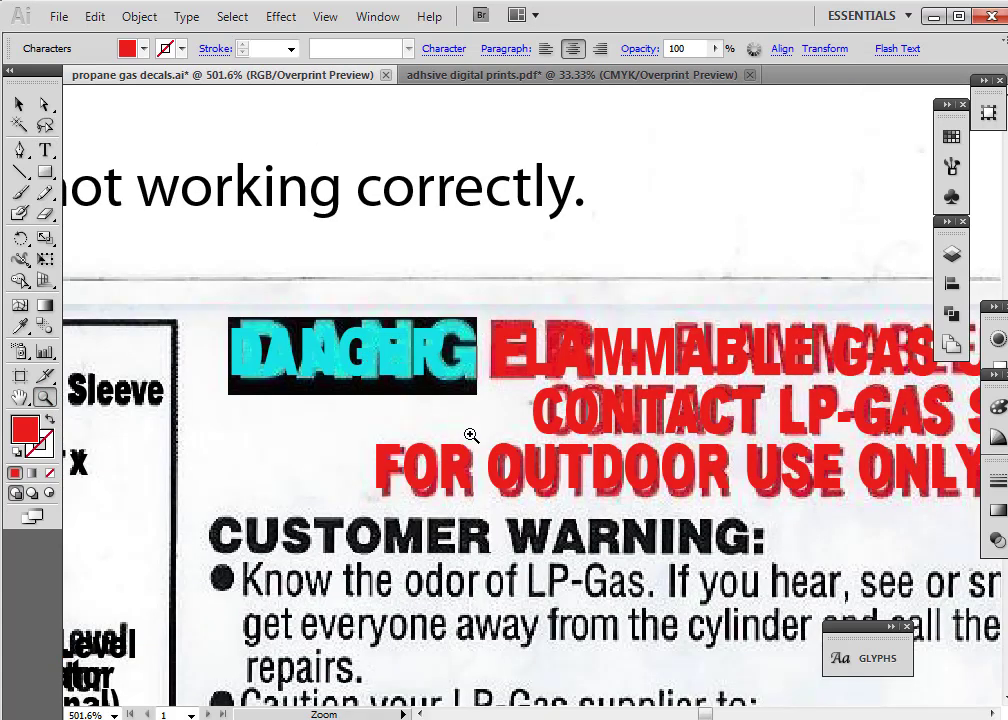
left_click(19, 104)
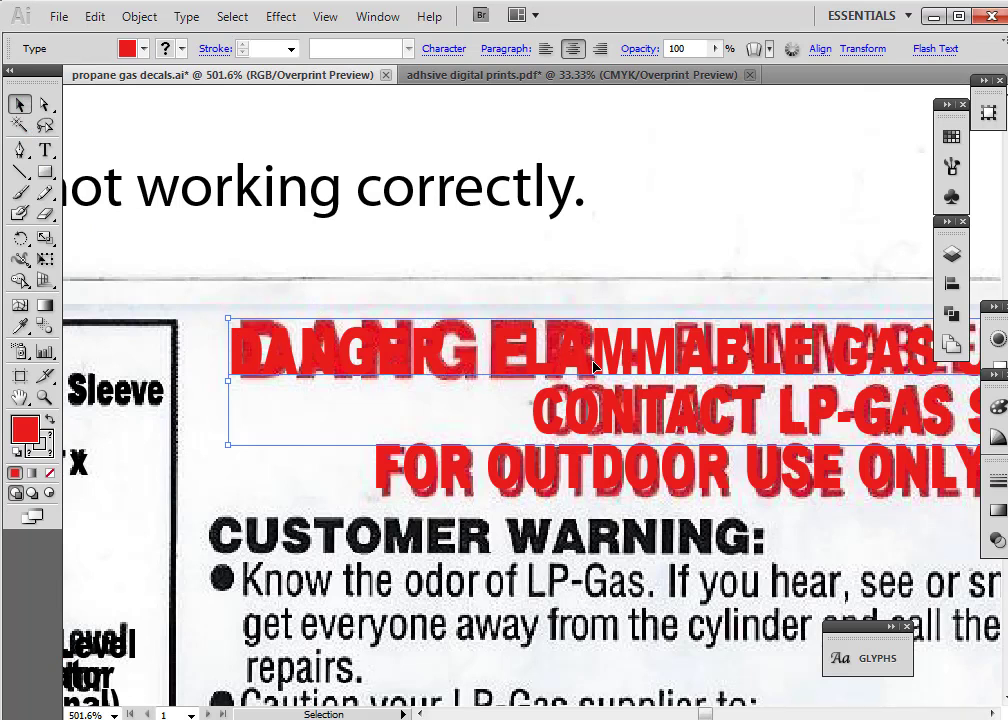
left_click(45, 150)
mouse_move(233, 333)
left_mouse_down()
mouse_move(461, 330)
mouse_move(303, 307)
mouse_move(446, 304)
left_mouse_up()
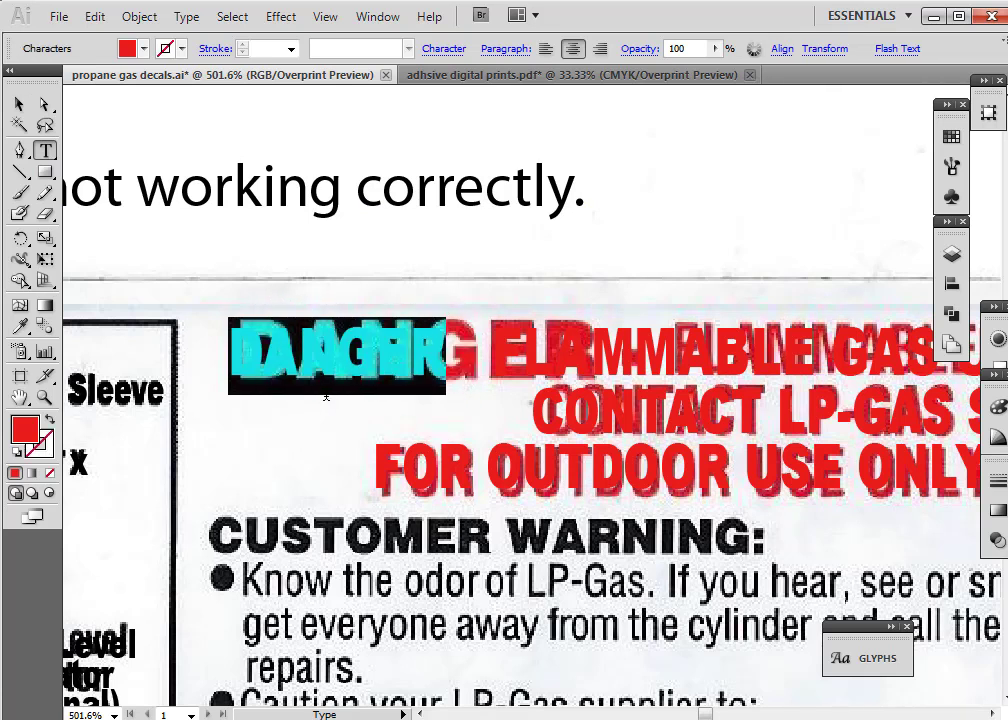
left_click(443, 48)
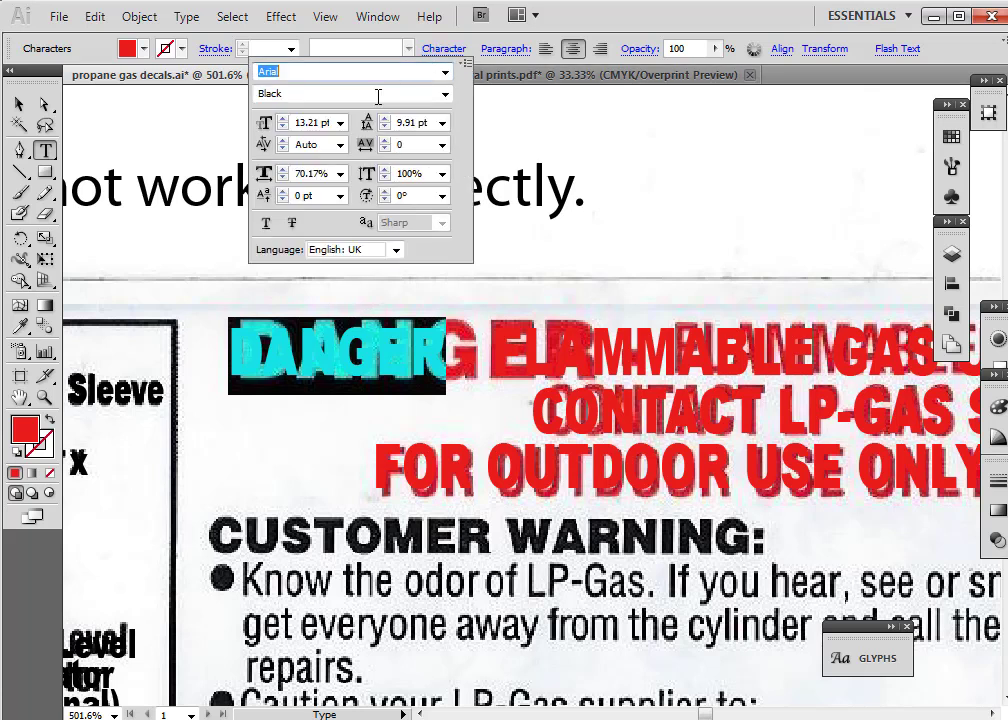
left_click(284, 119)
left_click(284, 119)
left_click(284, 119)
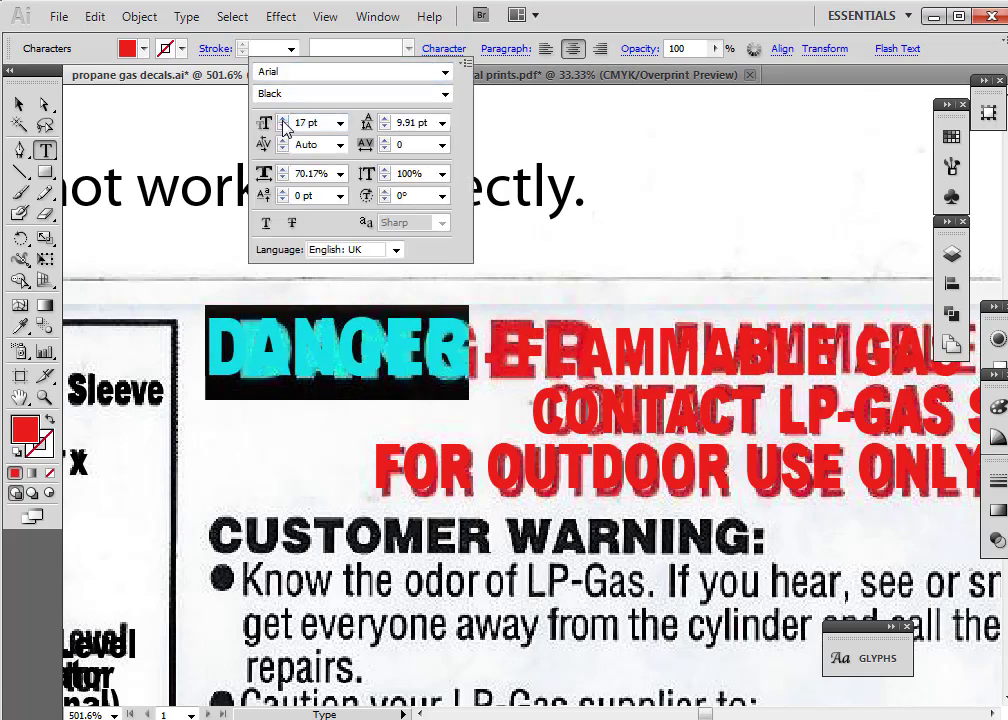
Shift the first red line horizontally so its "DANGER" starts where the scanned word starts
left_click(18, 104)
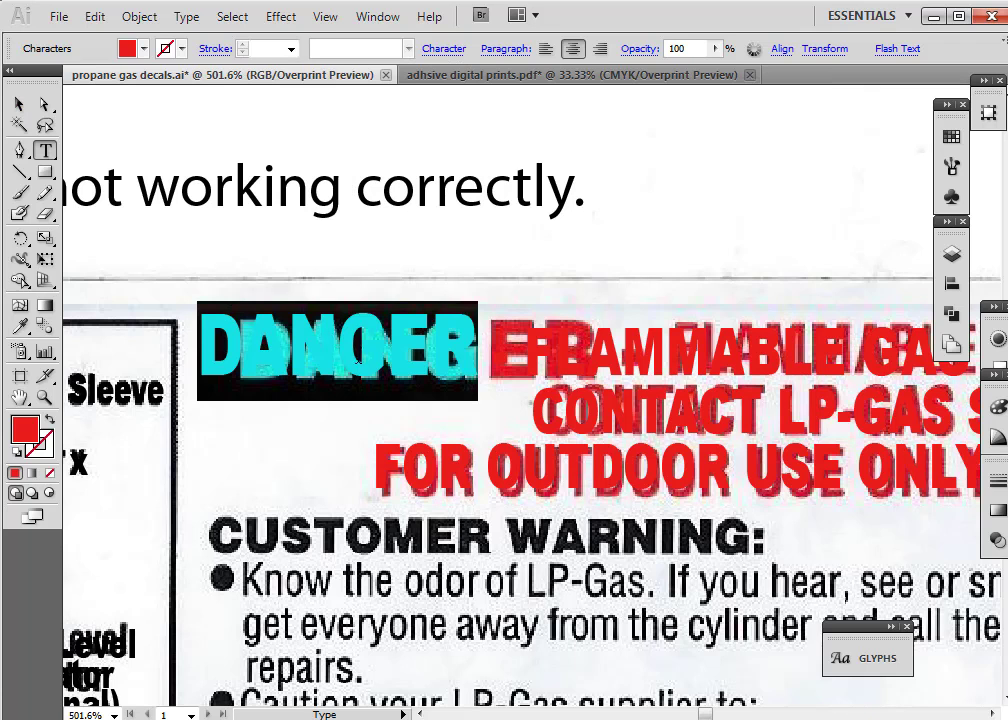
left_click(19, 104)
left_click_drag(231, 351, 277, 354)
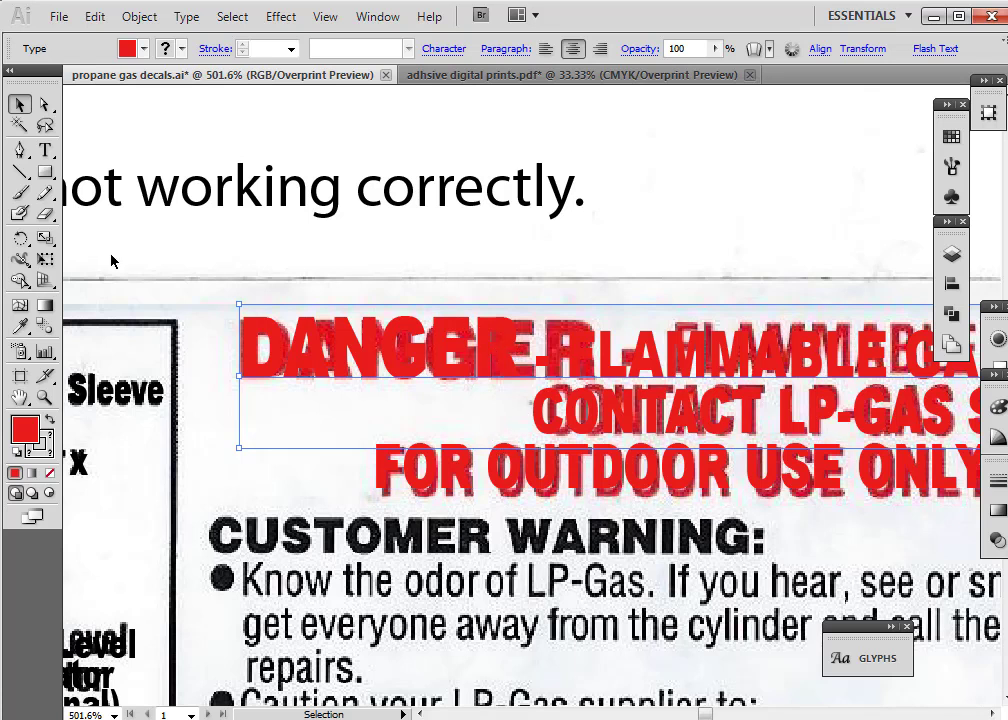
Set the tracking of only the word "DANGER" in the first red line to 55
left_click(45, 149)
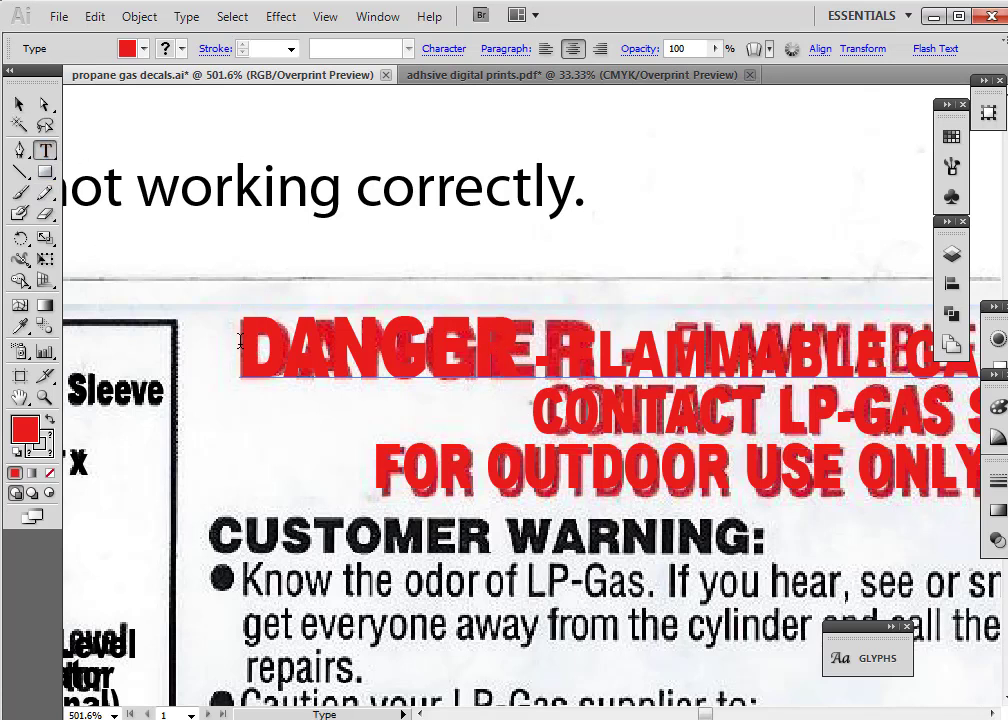
left_click_drag(244, 341, 517, 335)
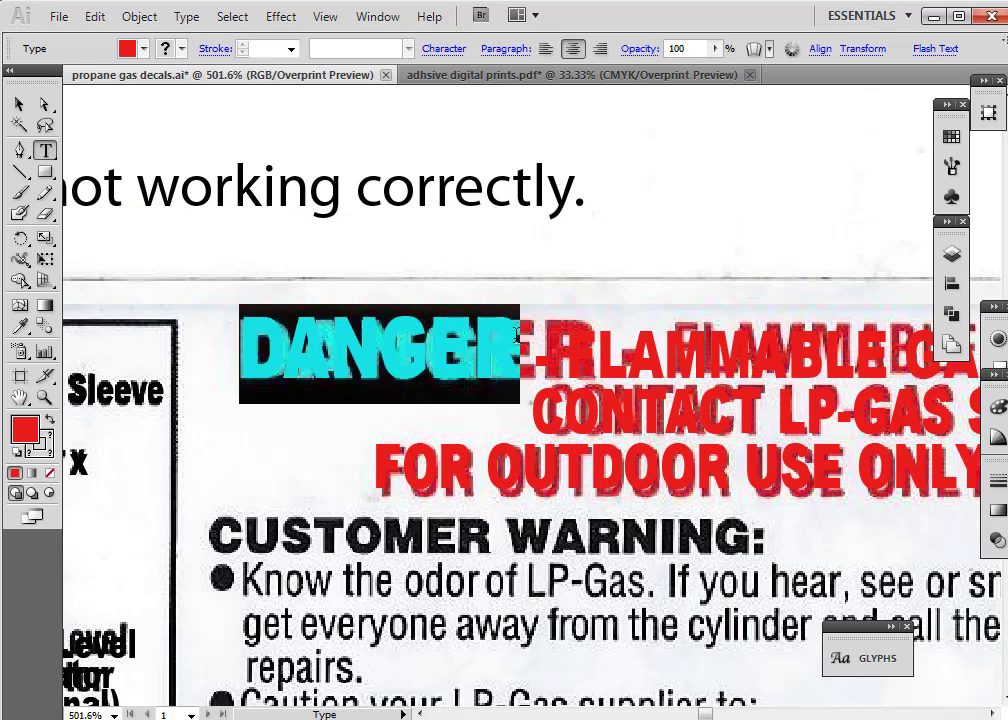
left_click(444, 48)
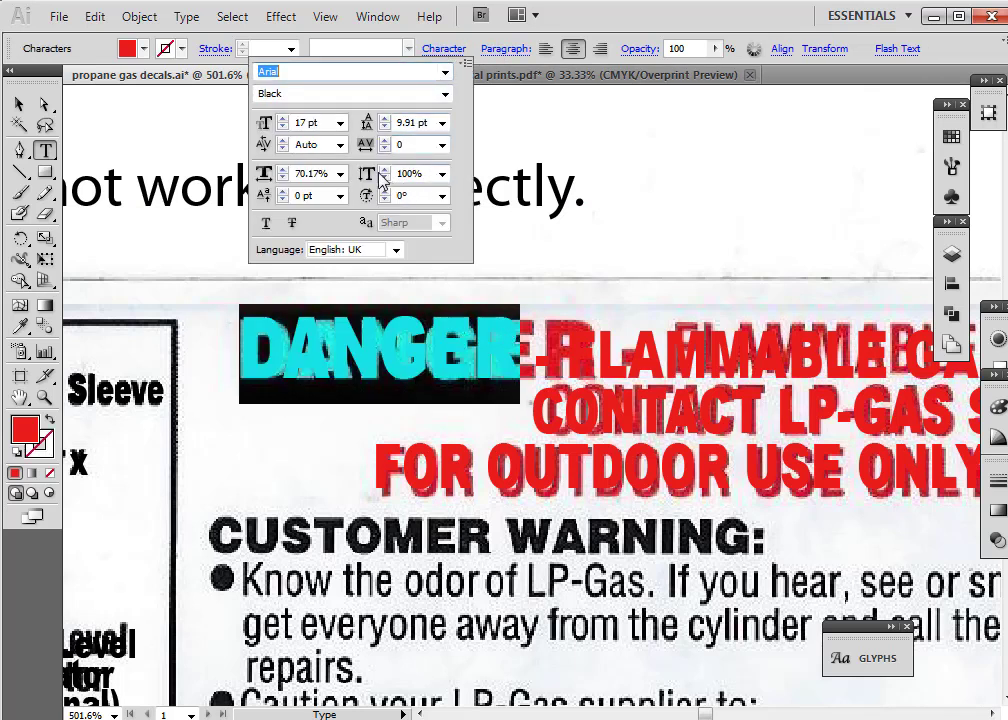
left_click(385, 140)
left_click(385, 140)
left_click(385, 140)
left_click(385, 140)
left_click(385, 140)
left_click(385, 140)
left_click(385, 140)
left_click(385, 140)
left_click(385, 140)
left_click(385, 140)
left_click(385, 140)
left_click(385, 140)
left_click(385, 140)
left_click(385, 141)
left_click(385, 141)
left_click(385, 141)
left_click(385, 141)
left_click(385, 141)
left_click(385, 141)
left_click(385, 141)
left_click(385, 141)
left_click(385, 141)
left_click(385, 141)
left_click(385, 141)
left_click(385, 141)
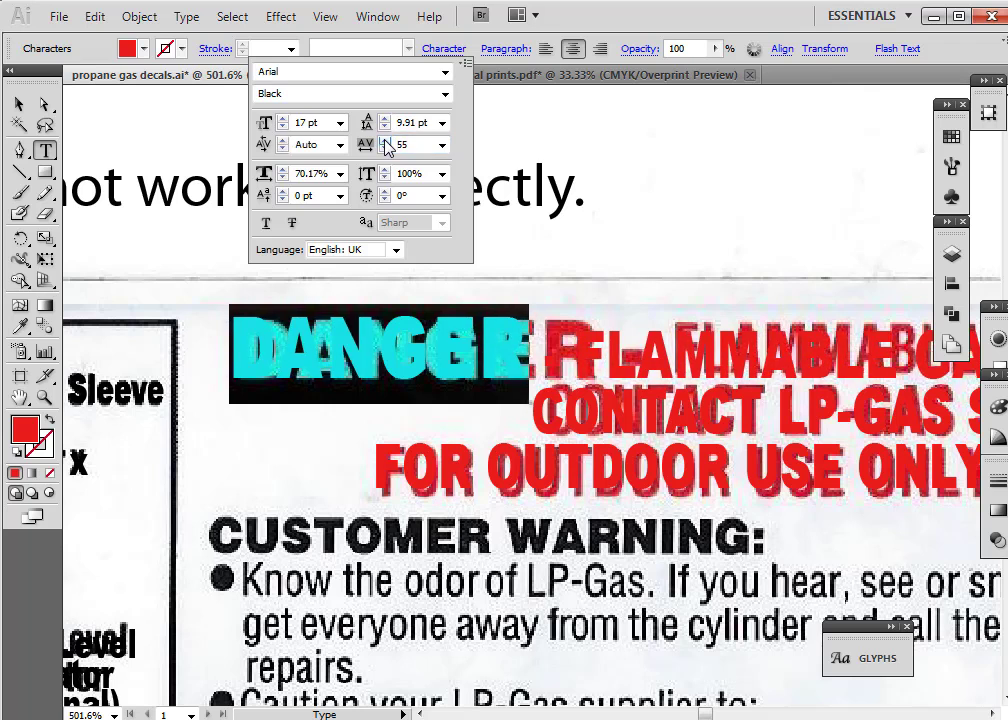
Shift the first red line right to the start of the scanned "DANGER" and narrow it so "IGNITED" ends with the scanned word
left_click(18, 104)
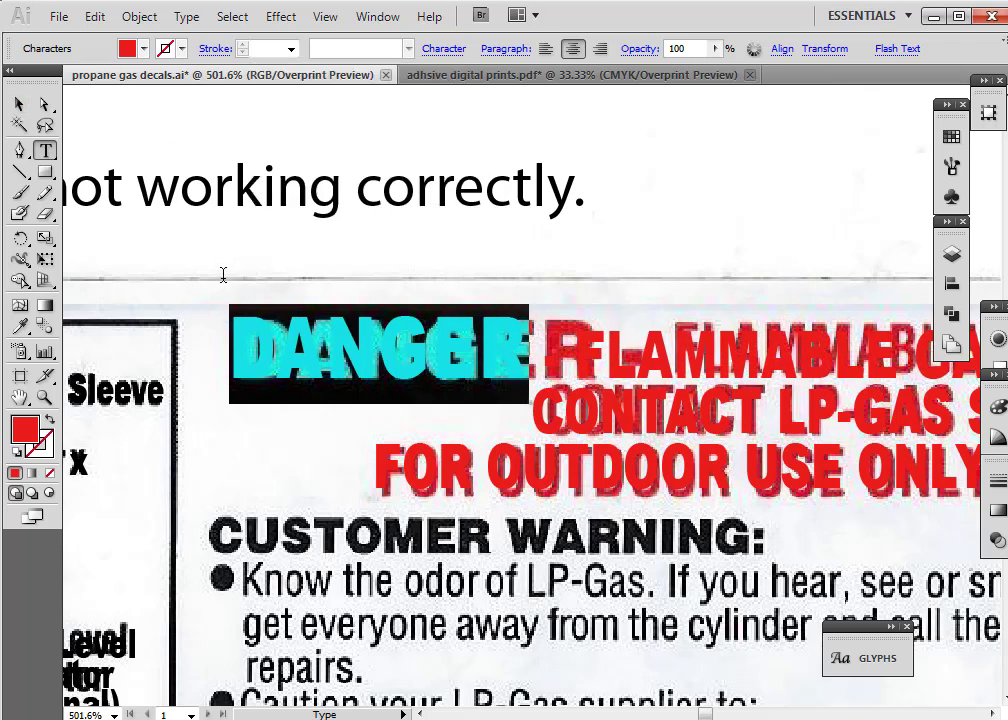
left_click_drag(252, 350, 264, 355)
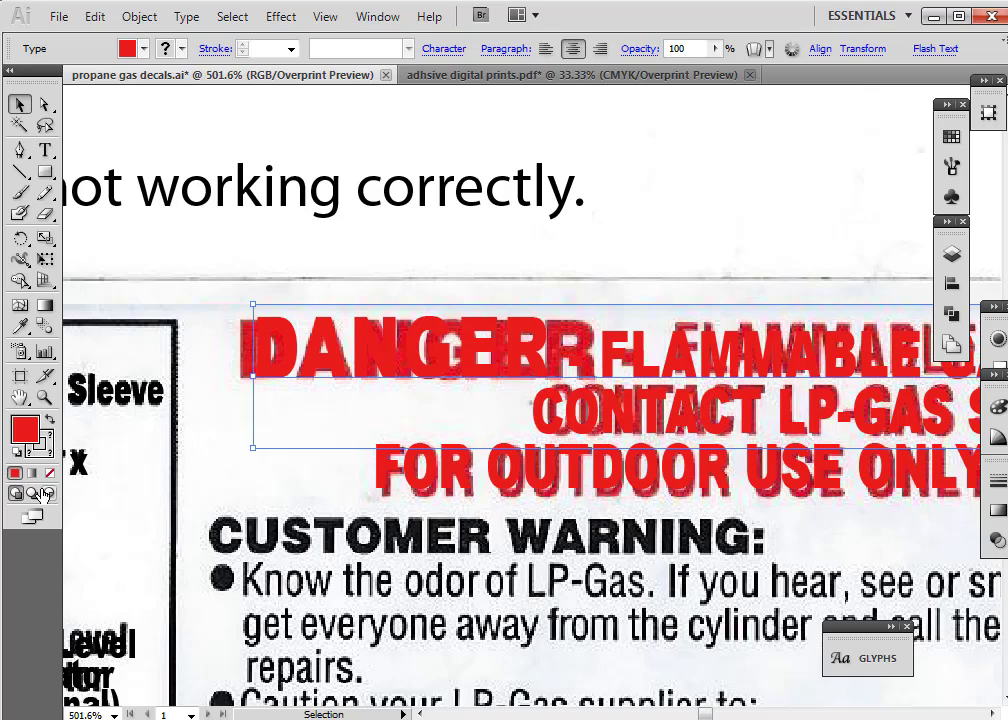
left_click(44, 397)
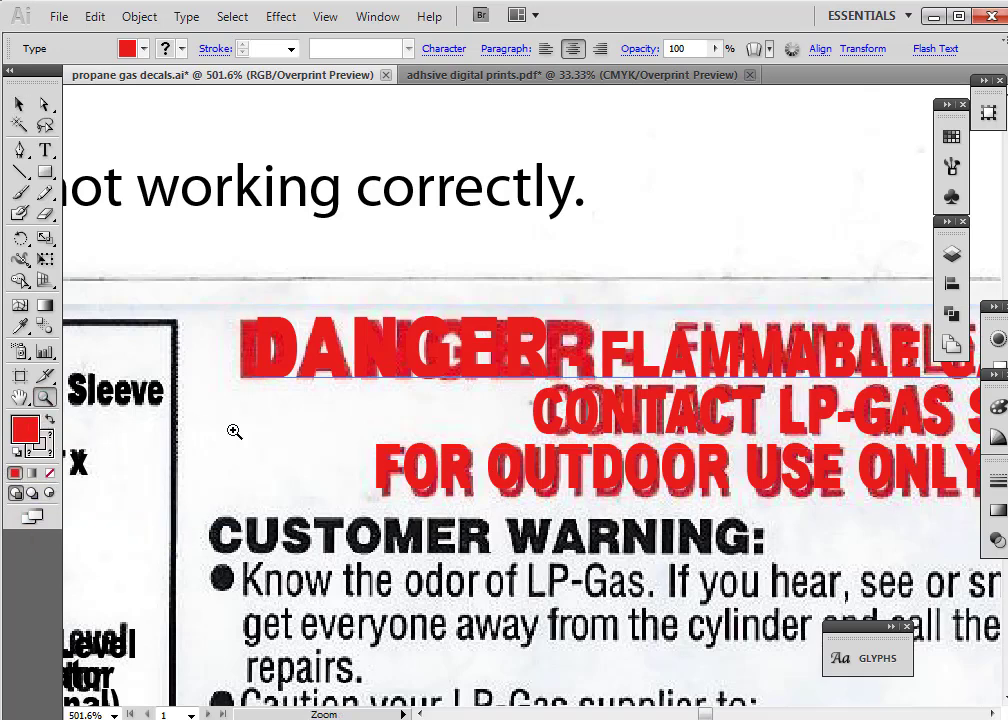
left_click(620, 458, "alt")
left_click(686, 412, "alt")
left_click(691, 418, "alt")
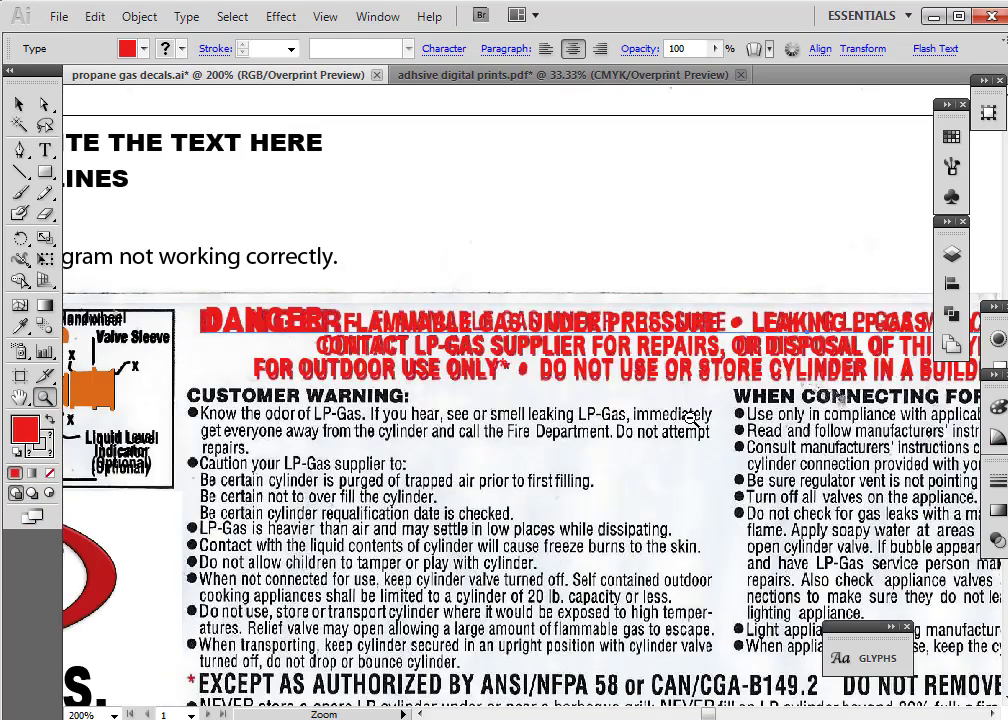
left_click(722, 418, "alt")
left_click(712, 410, "alt")
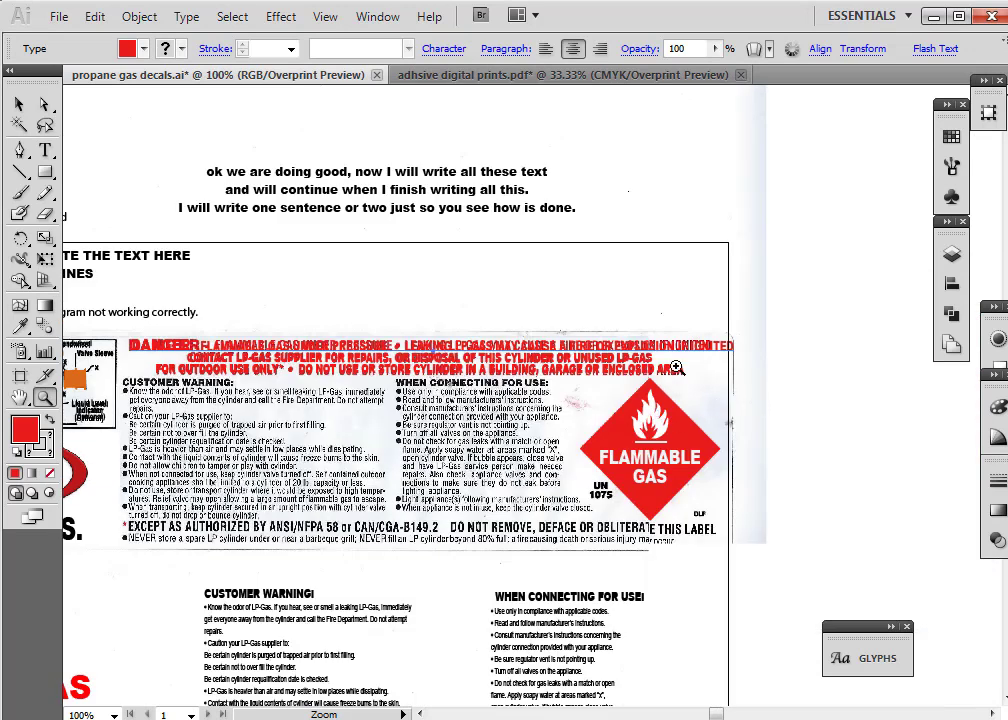
left_click(682, 375)
left_click(549, 394)
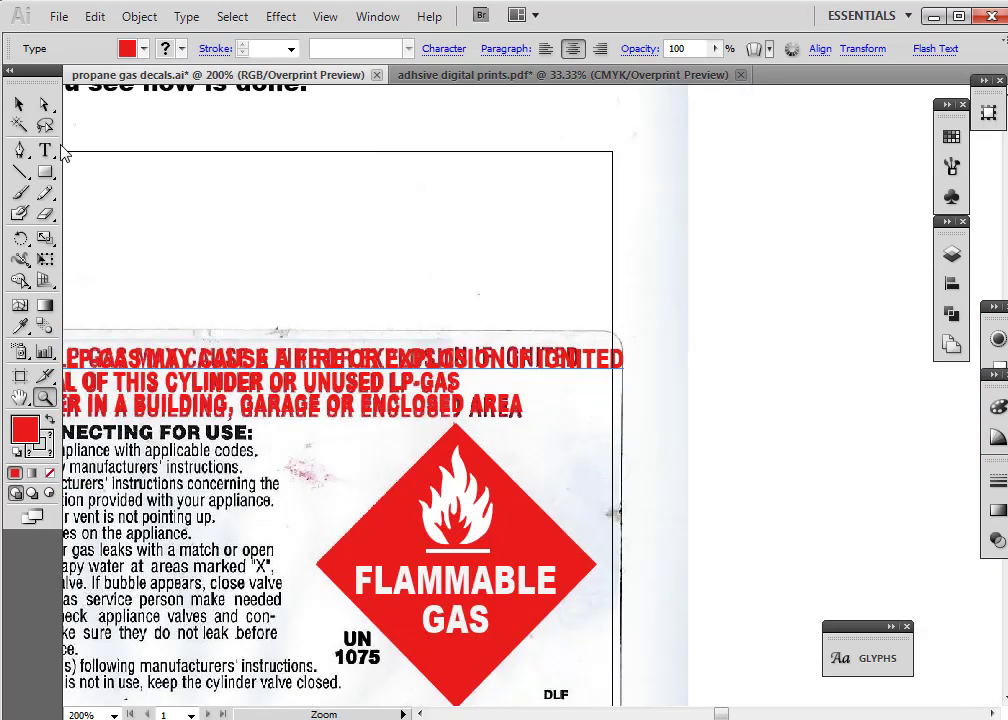
left_click(20, 106)
left_click(572, 376)
left_click_drag(625, 370, 582, 357)
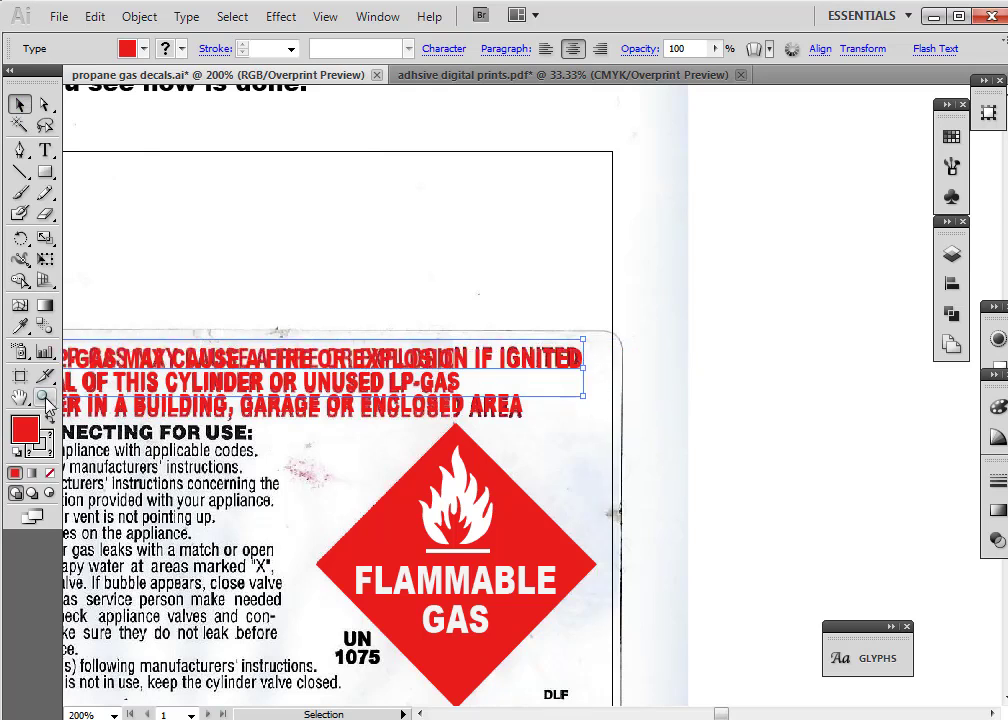
Move the retyped "CUSTOMER WARNING:" heading up onto its scanned counterpart
left_click(44, 397)
left_click(334, 418, "alt")
left_click(376, 433, "alt")
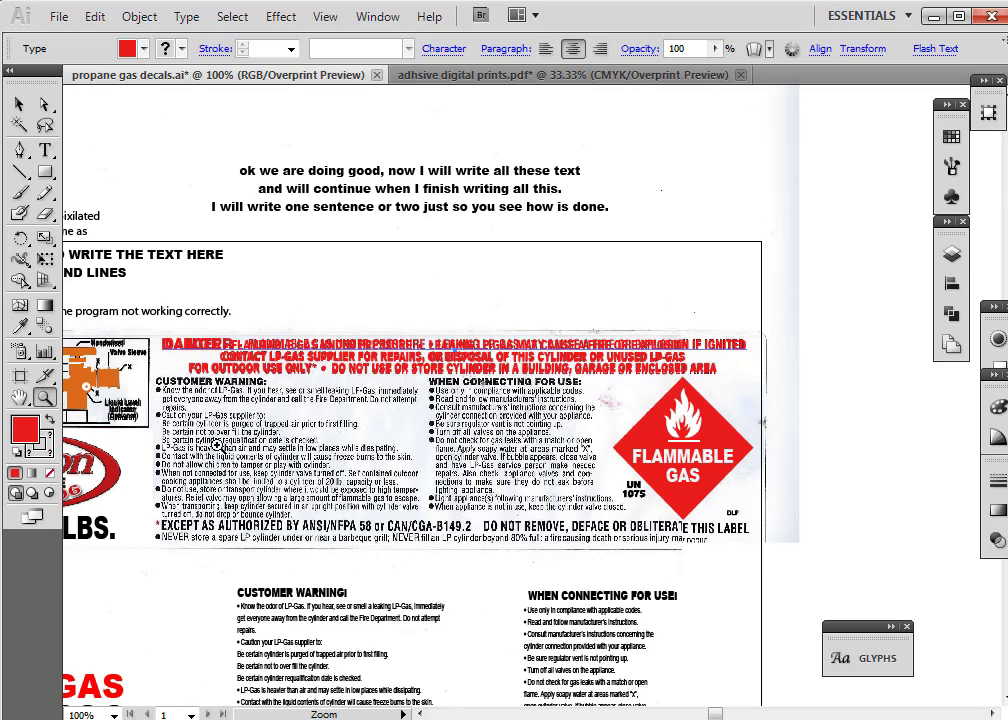
left_click(18, 104)
left_click_drag(278, 596, 195, 383)
Move the retyped customer warning bullet block up over the scanned bullets beneath the "CUSTOMER WARNING:" heading
left_click(283, 678)
left_click(258, 667)
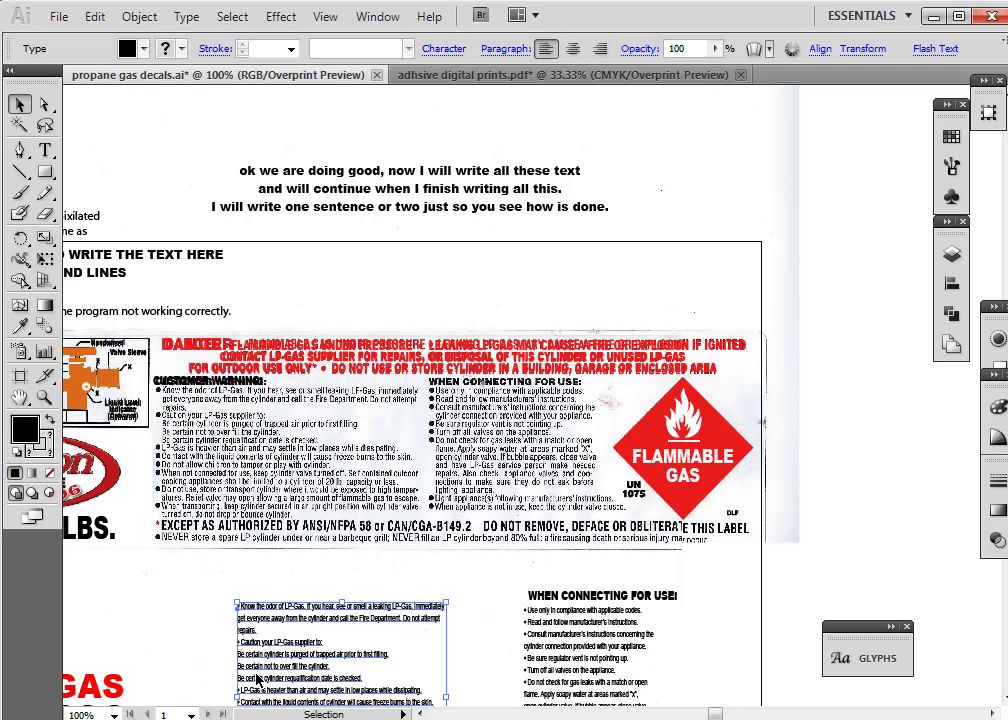
left_click(191, 620)
left_click_drag(249, 622, 174, 404)
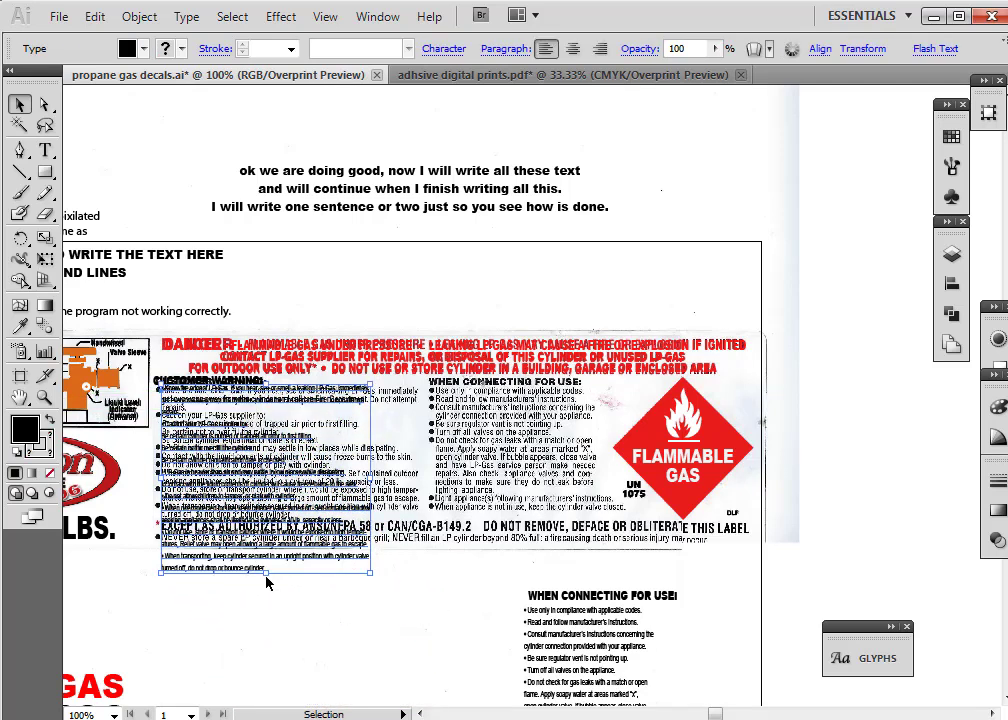
Try to fit the customer warning bullet block to the scan by squashing its height and stretching its width, and compare the lettering
left_click_drag(266, 577, 266, 518)
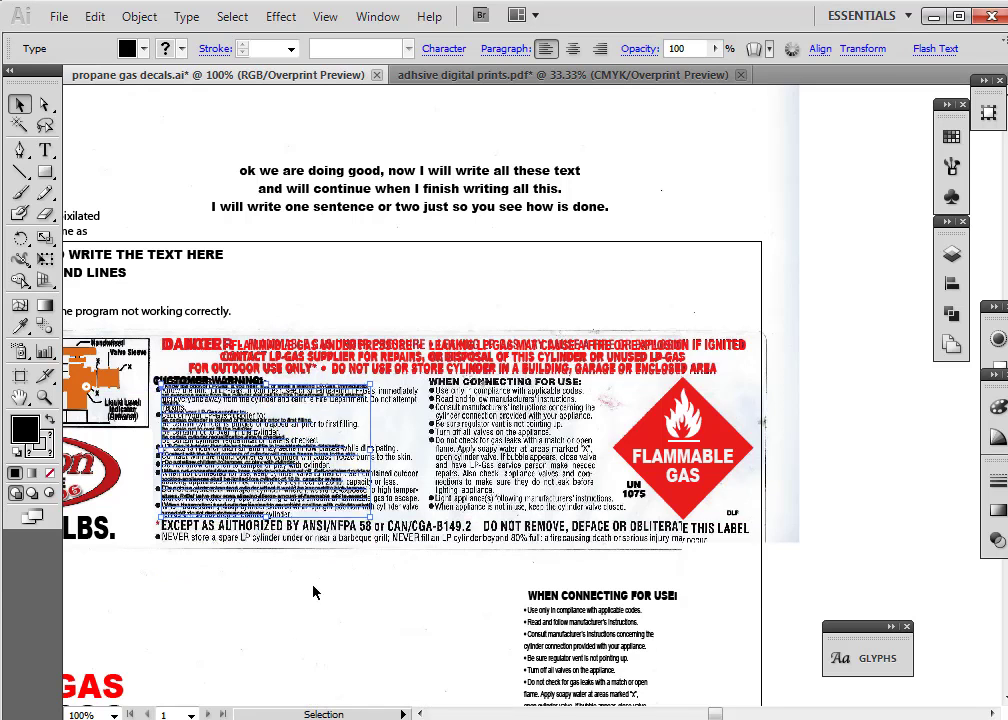
left_click_drag(370, 449, 418, 450)
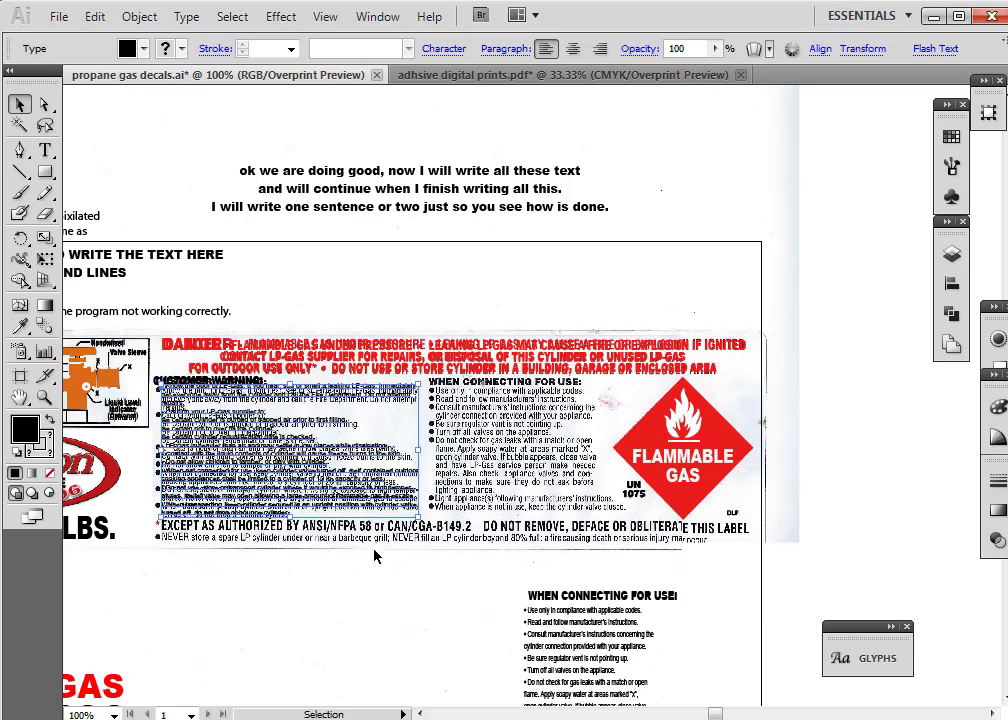
left_click(44, 398)
left_click_drag(163, 410, 306, 506)
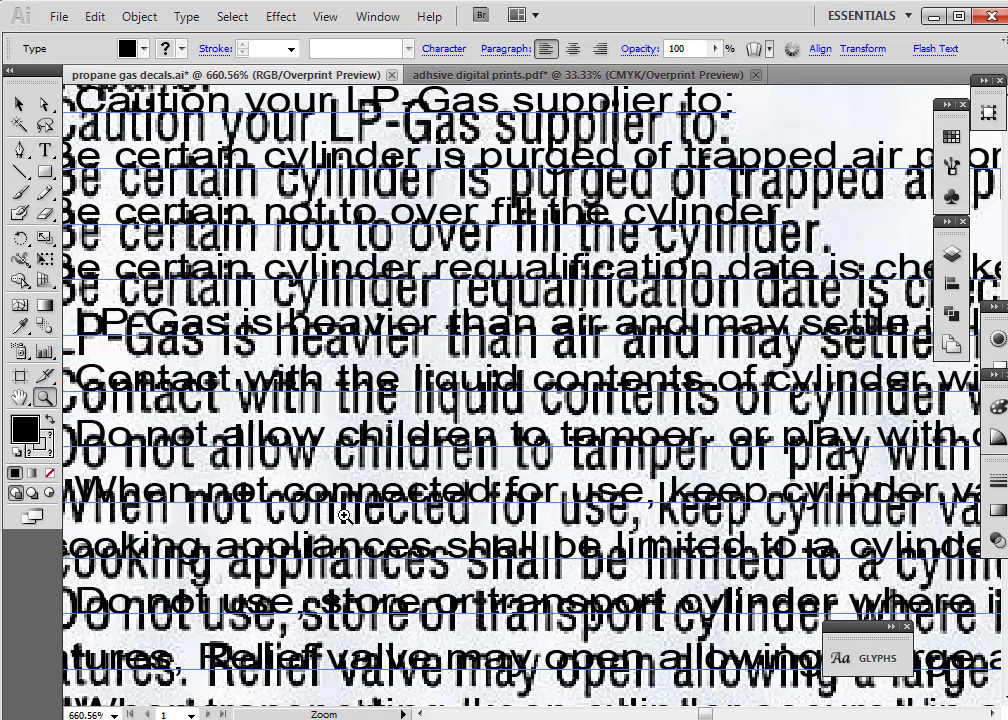
left_click(588, 445, "alt")
left_click(571, 395, "alt")
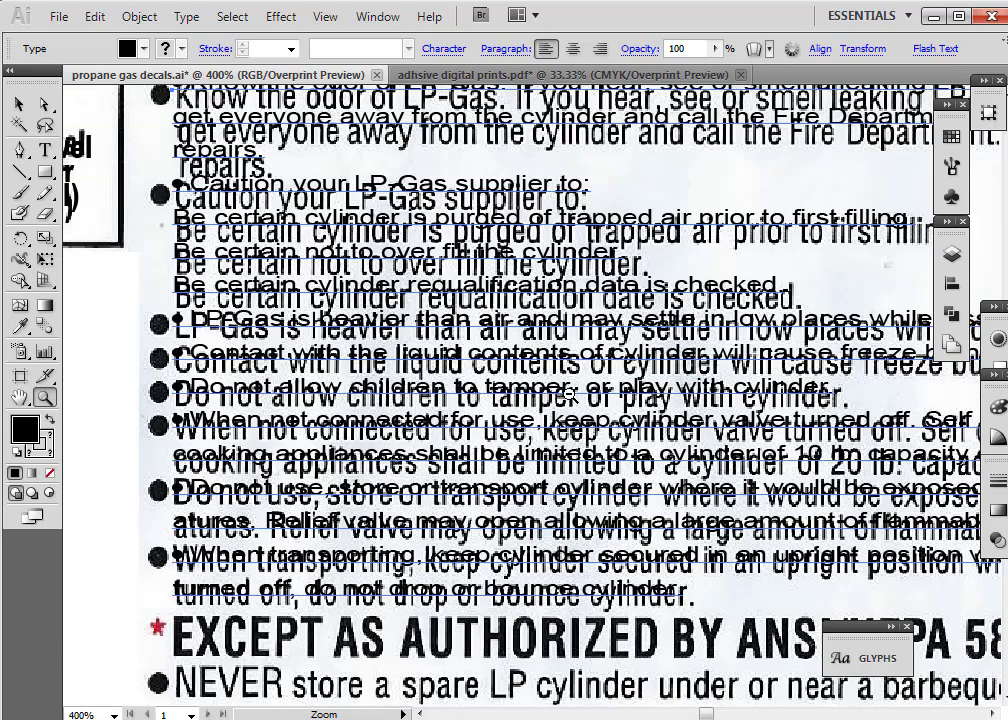
left_click(640, 398, "alt")
left_click(643, 395, "alt")
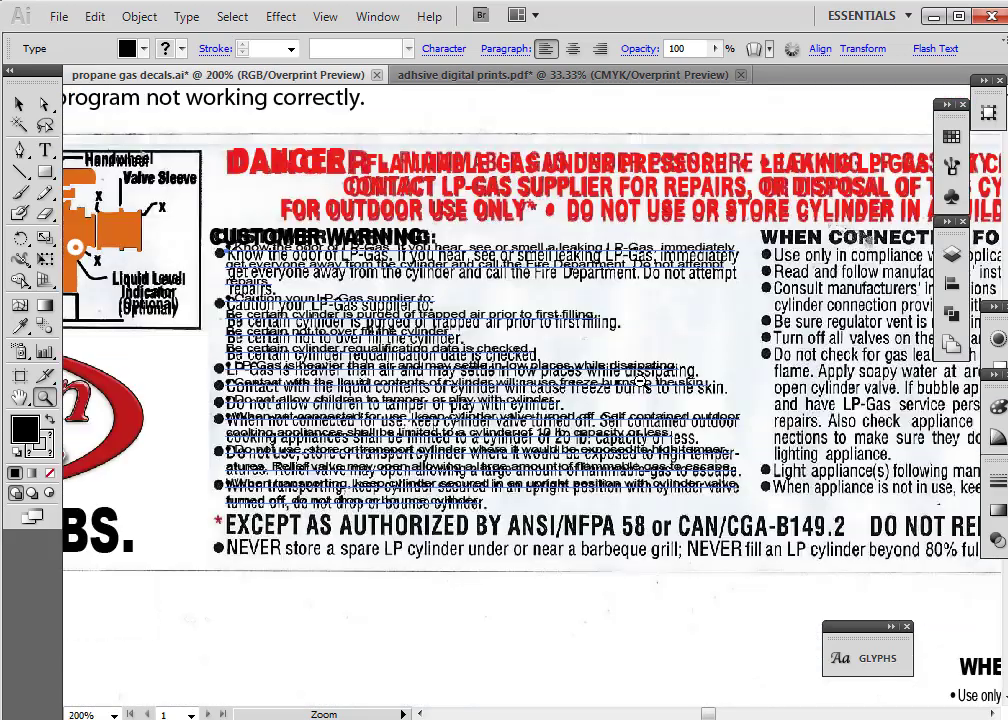
left_click(627, 385, "alt")
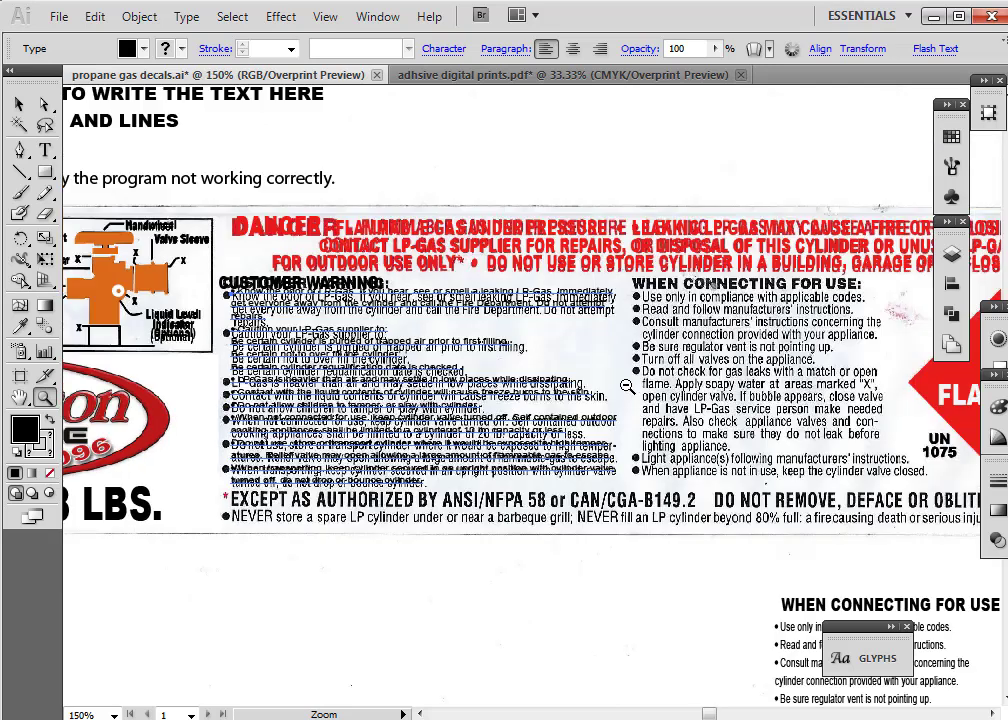
Undo the width and height scaling of the customer warning bullet block
left_click(94, 16)
left_click(122, 37)
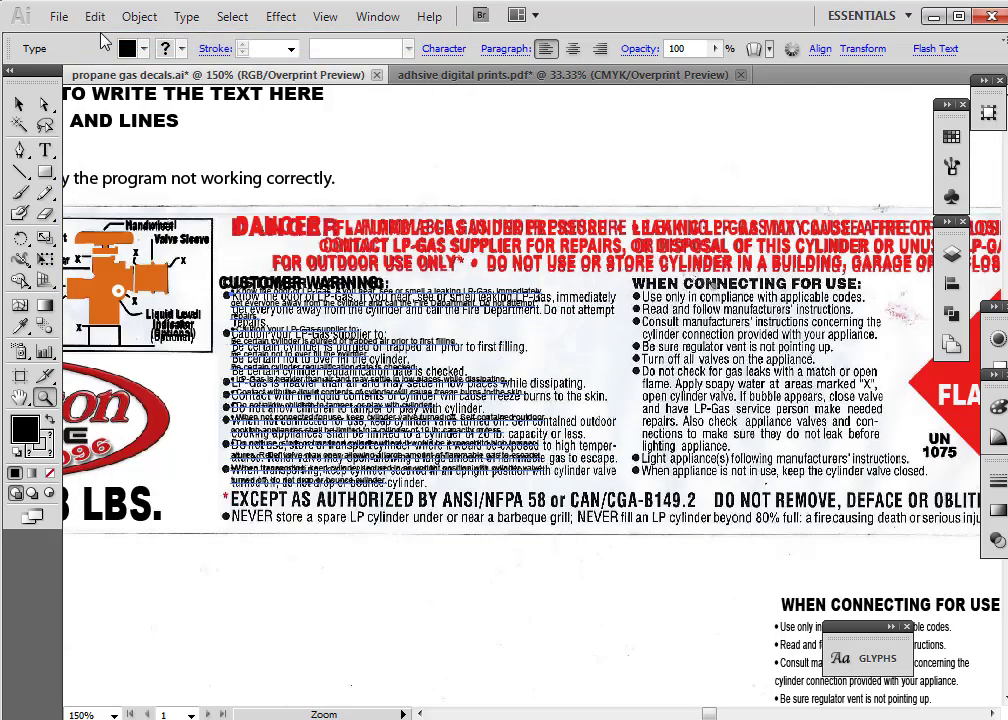
left_click(94, 16)
left_click(110, 39)
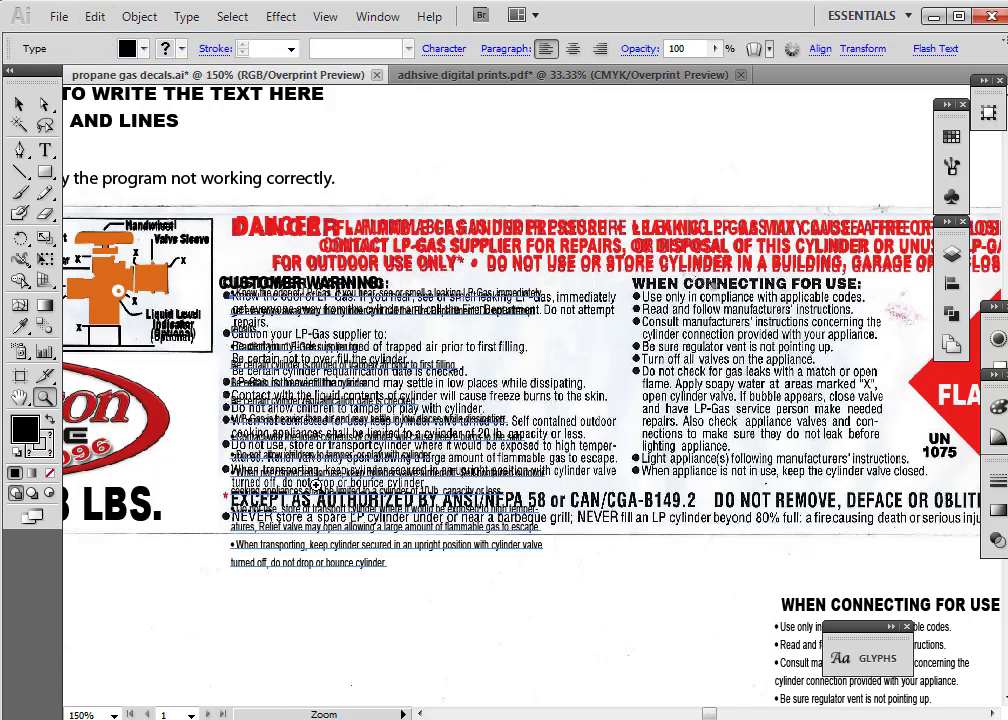
Set the leading of the customer warning bullet block to 9 pt
left_click(18, 104)
left_click(281, 526)
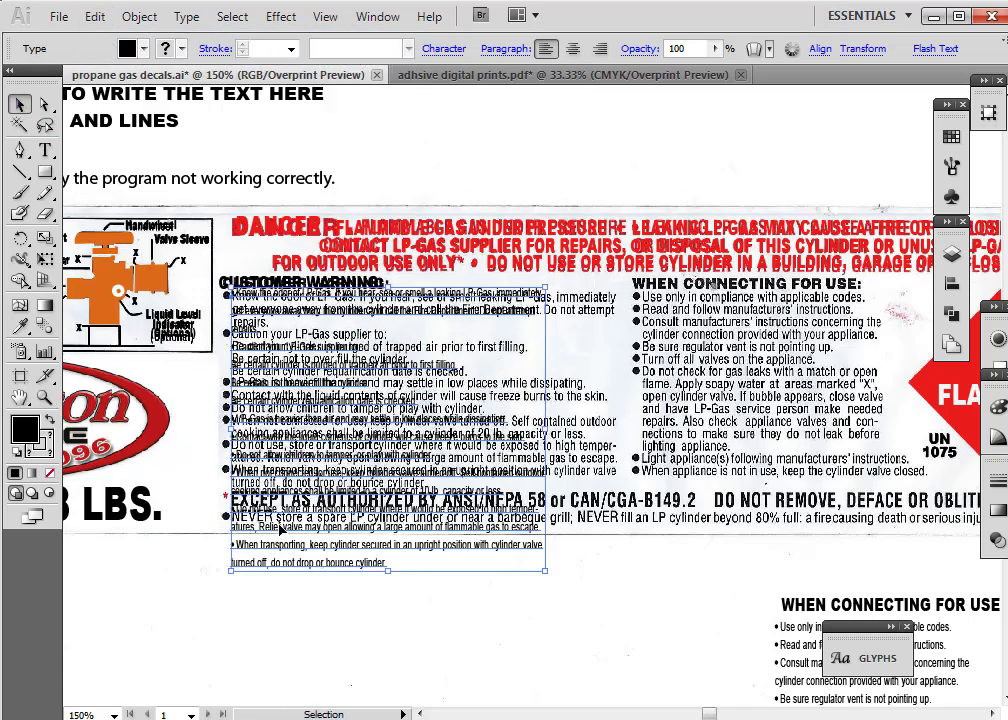
left_click(432, 52)
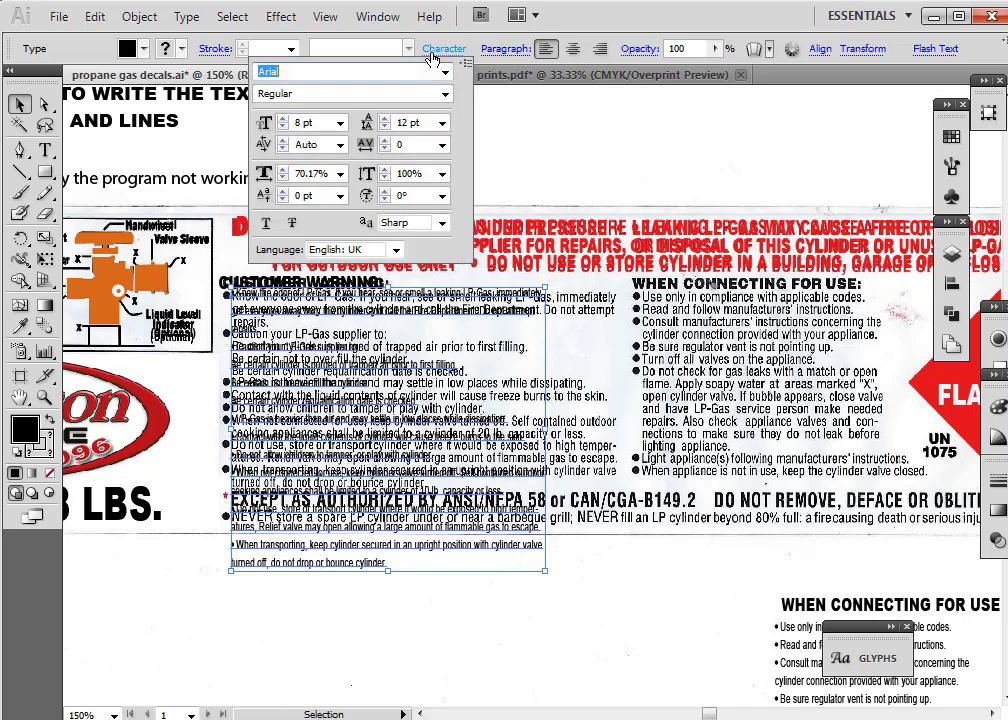
left_click(384, 127)
left_click(384, 127)
left_click(384, 127)
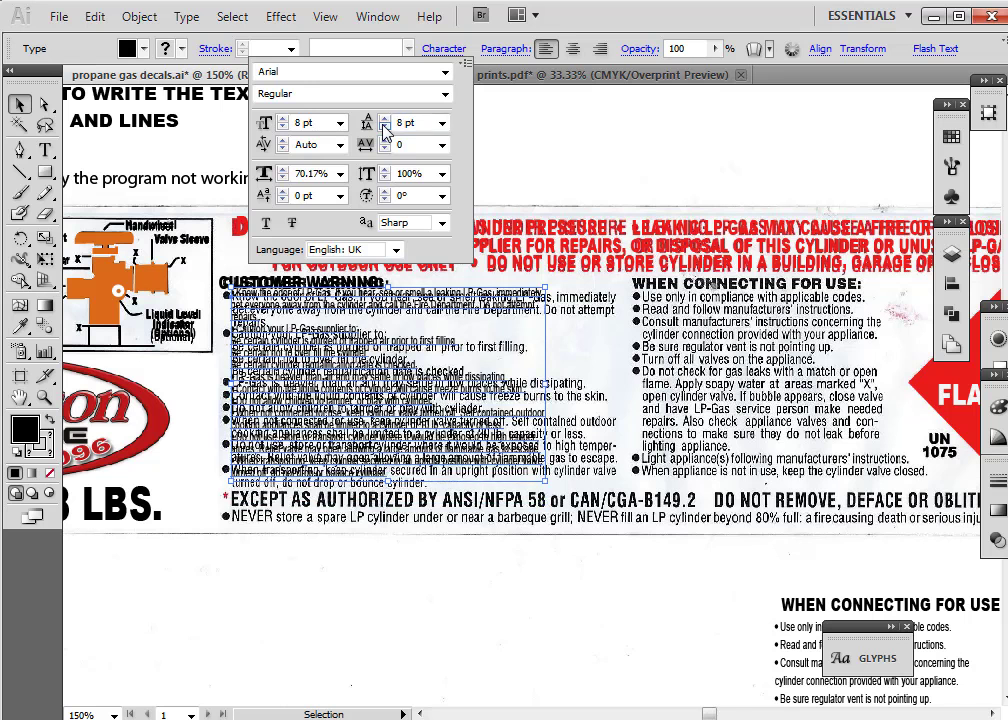
left_click(384, 118)
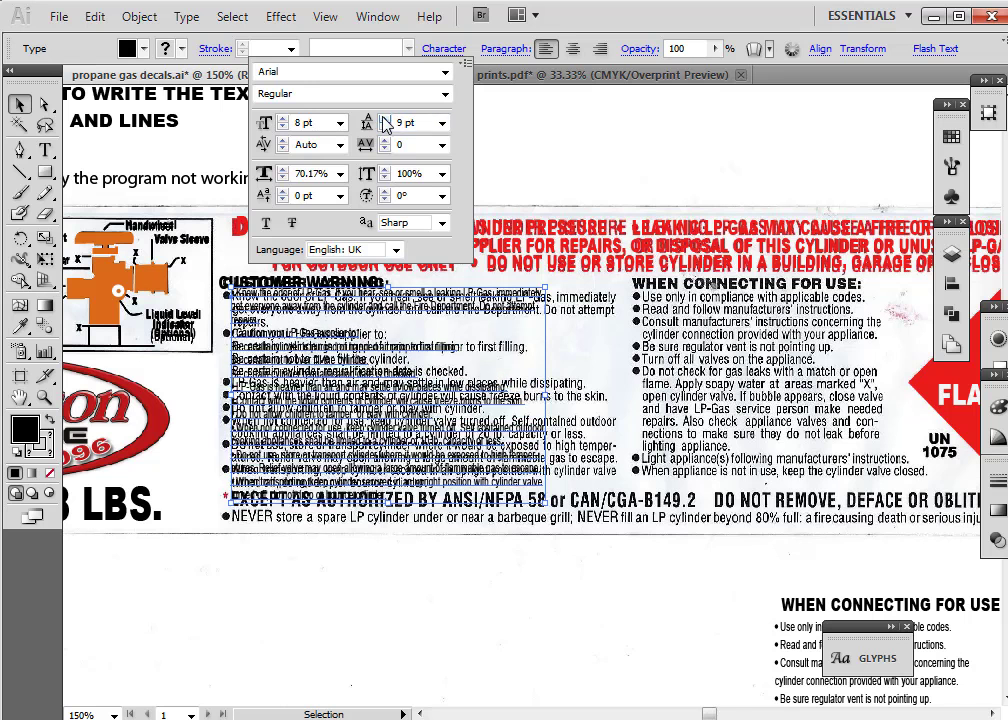
Widen the customer warning bullet block to the scanned column's width, about 86% horizontal scale, and nudge its first line onto the scan
left_click(543, 395)
left_click_drag(545, 397, 619, 387)
key("Up")
key("Up")
key("Up")
key("Up")
key("Up")
key("Down")
key("Down")
key("Down")
key("Down")
key("Down")
key("Down")
key("Down")
key("Down")
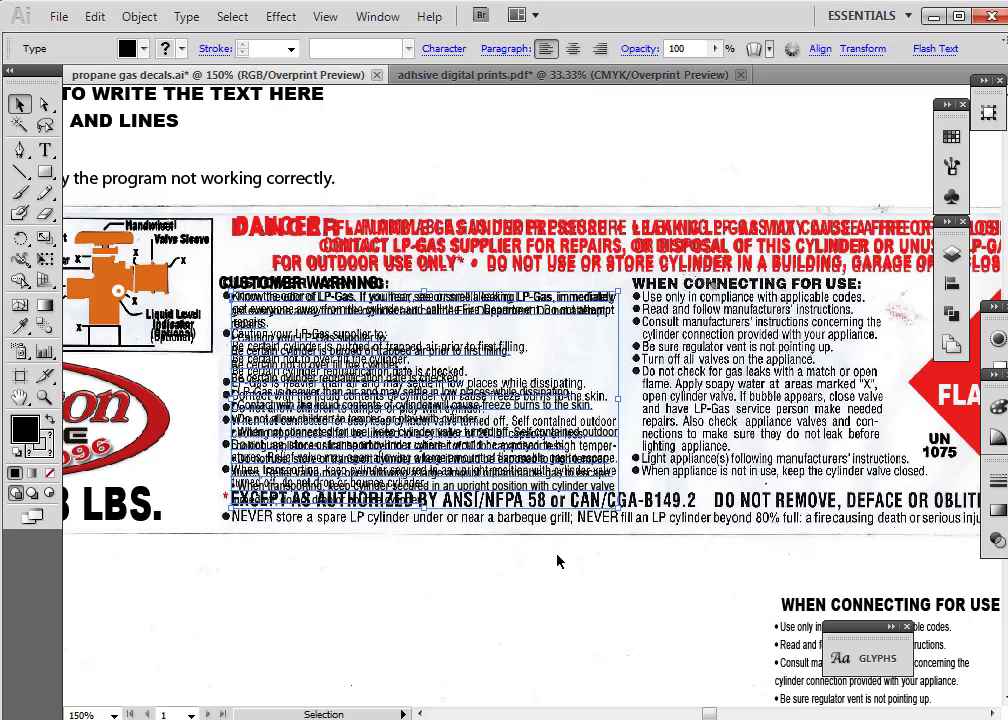
Set the customer warning bullet block's leading to 8 pt and nudge it slightly down onto the scanned lines
left_click(445, 48)
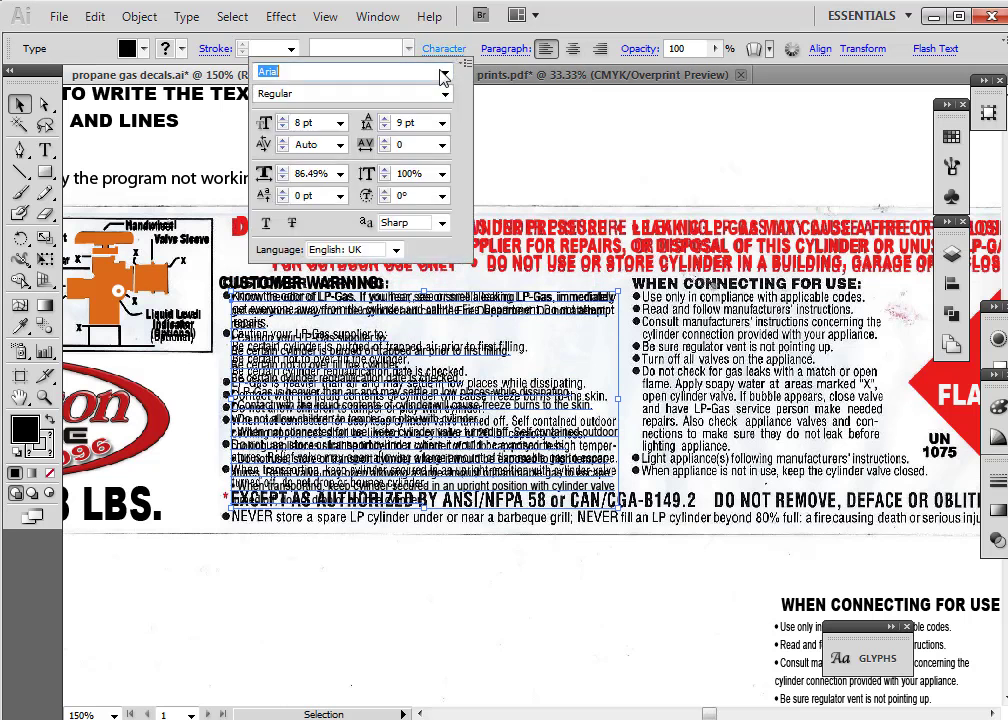
left_click(384, 127)
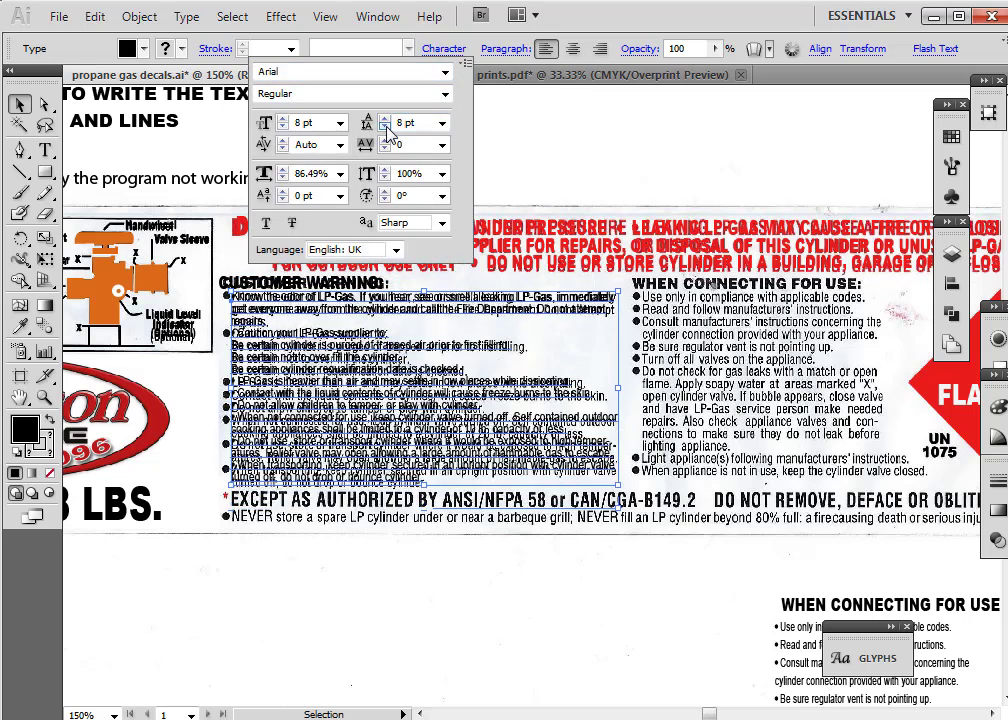
left_click(482, 591)
left_click(472, 565)
left_click(407, 459)
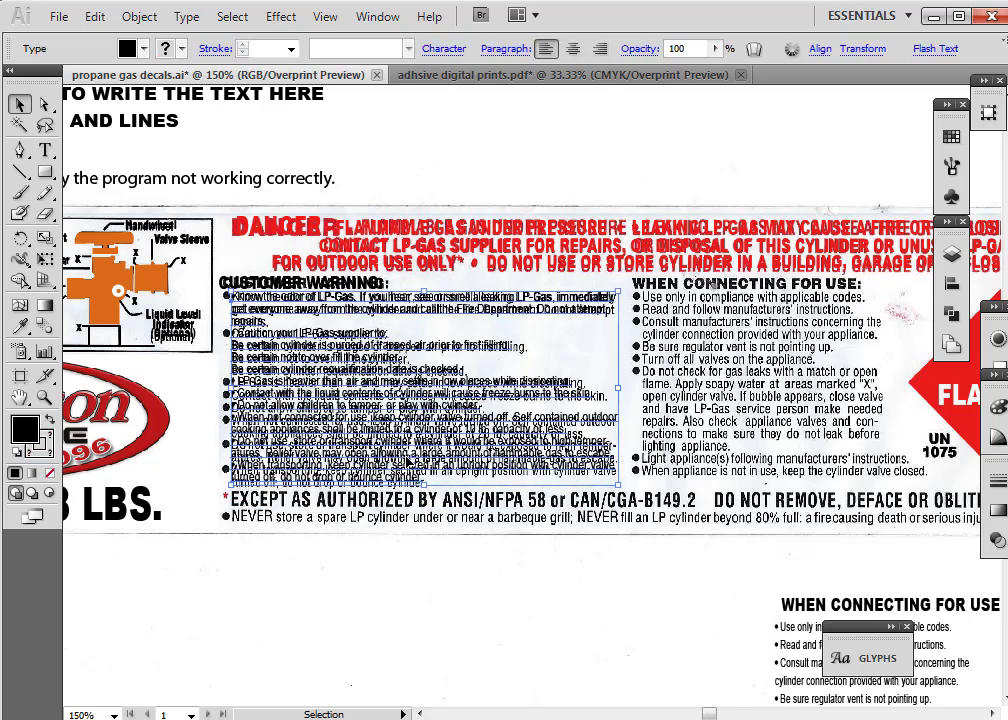
key("Down")
key("Down")
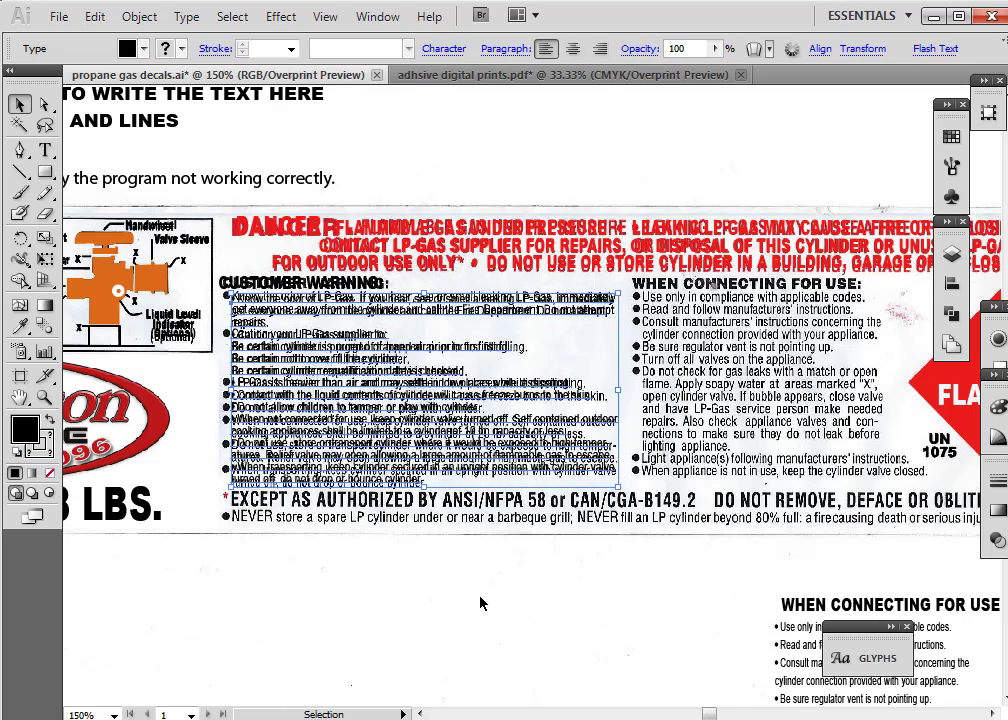
left_click(480, 603)
Move the retyped "WHEN CONNECTING FOR USE:" heading to the blank area below the scanned customer warning column
left_click(789, 600)
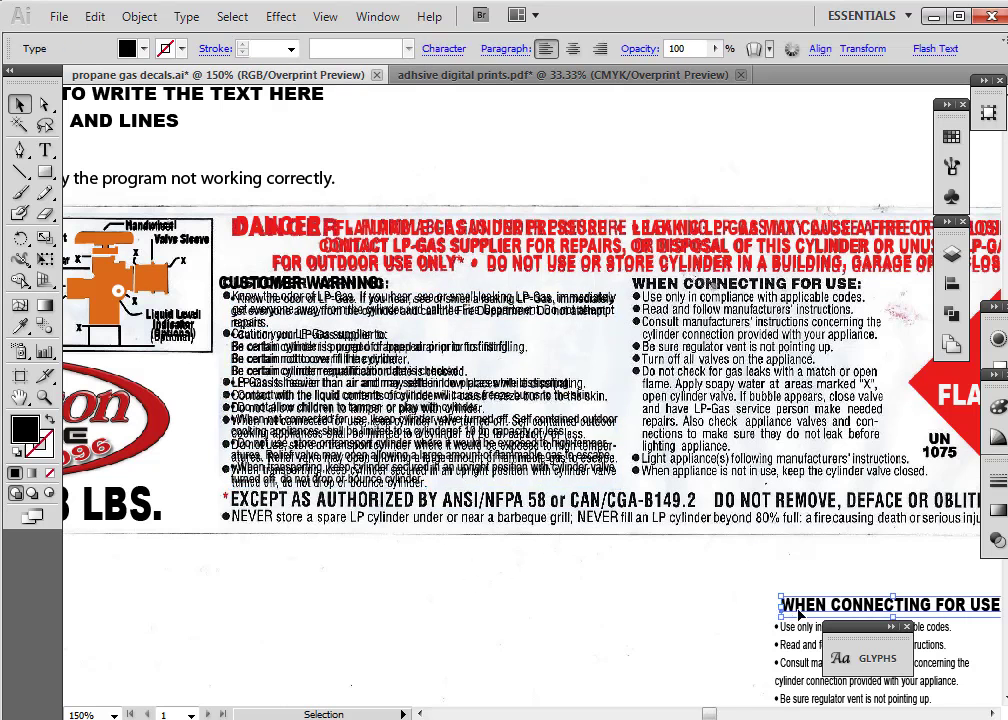
left_click_drag(808, 610, 406, 596)
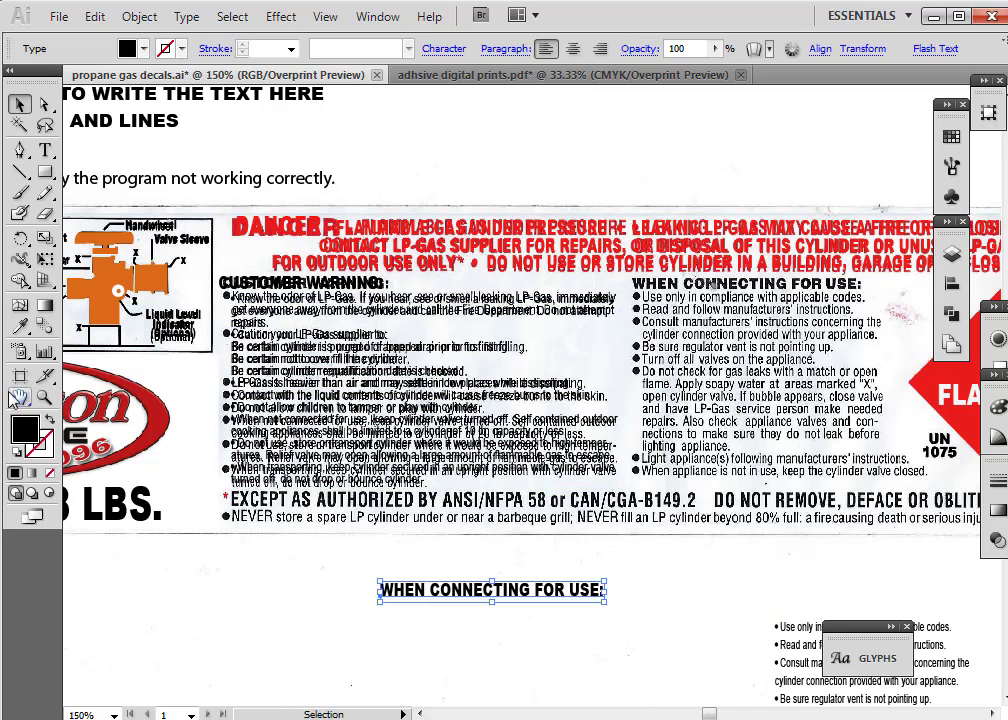
left_click(19, 326)
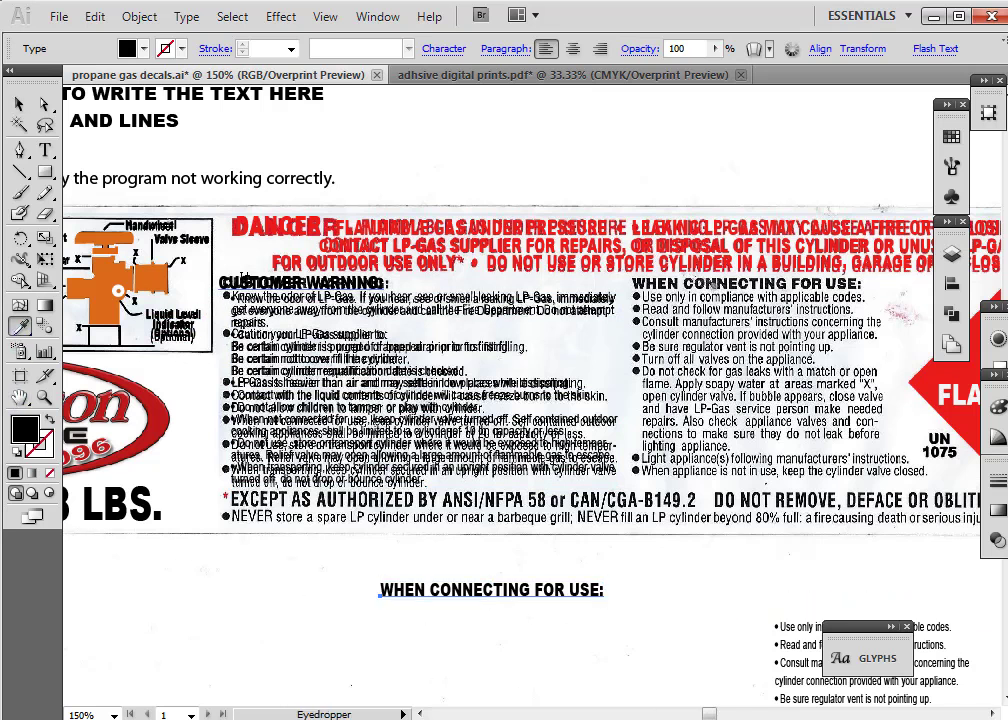
left_click(19, 104)
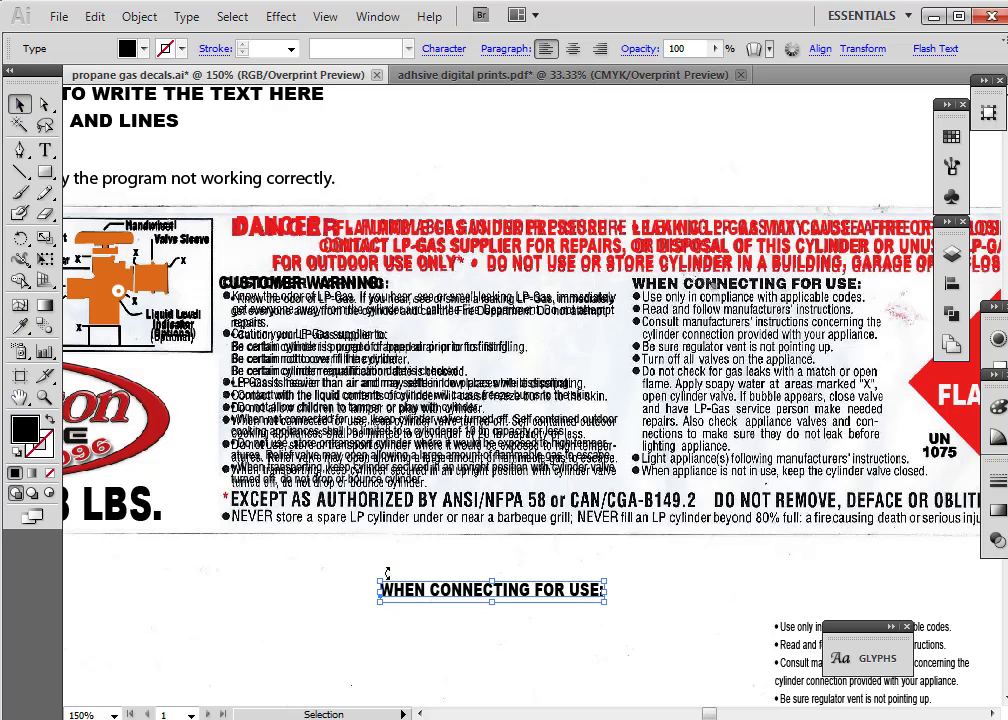
Place the "WHEN CONNECTING FOR USE:" heading over its scanned counterpart, and copy the customer warning bullets' text formatting to the connection instruction block
left_click_drag(397, 594, 648, 287)
left_click_drag(784, 625, 669, 455)
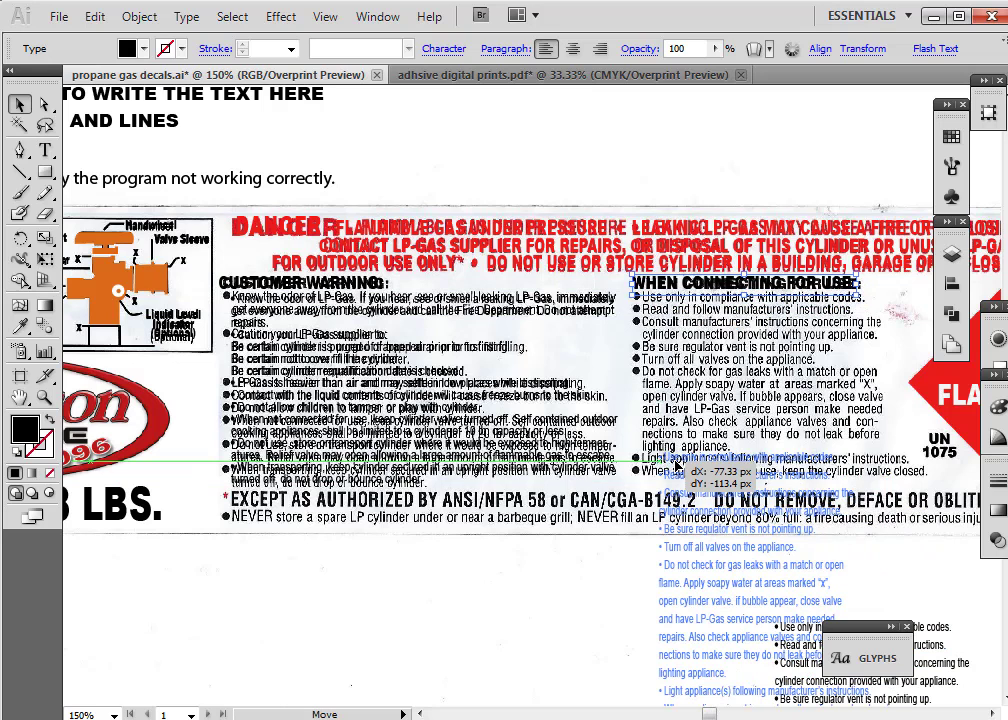
left_click(21, 327)
left_click(582, 452)
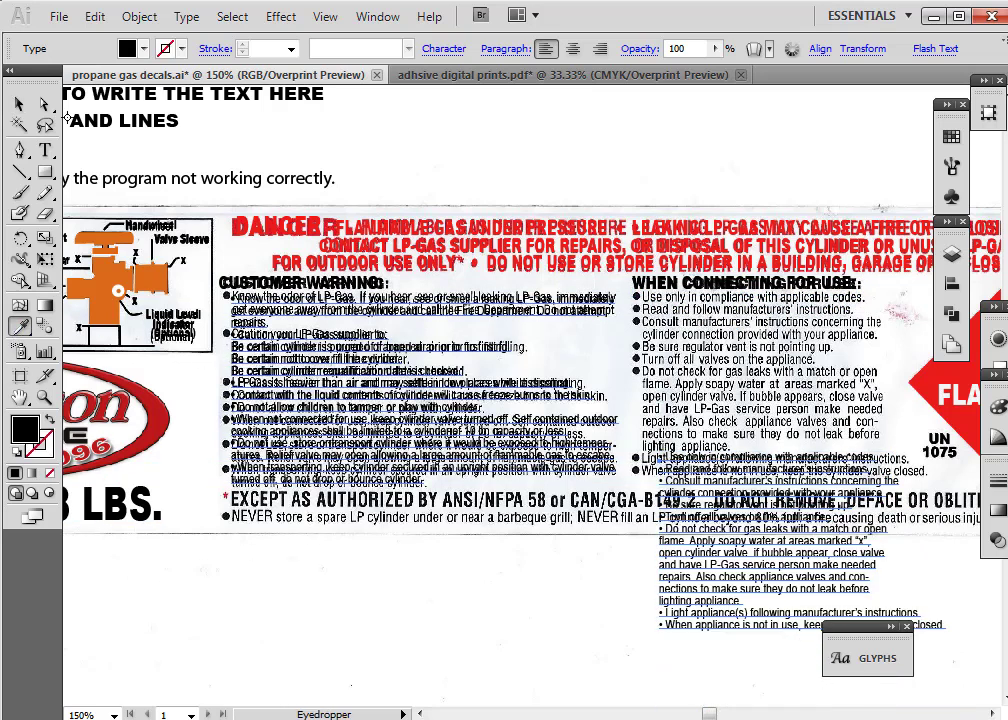
Align the connection instruction bullet block over the scanned lines below the "WHEN CONNECTING FOR USE:" heading
left_click(14, 97)
left_click_drag(676, 588, 650, 413)
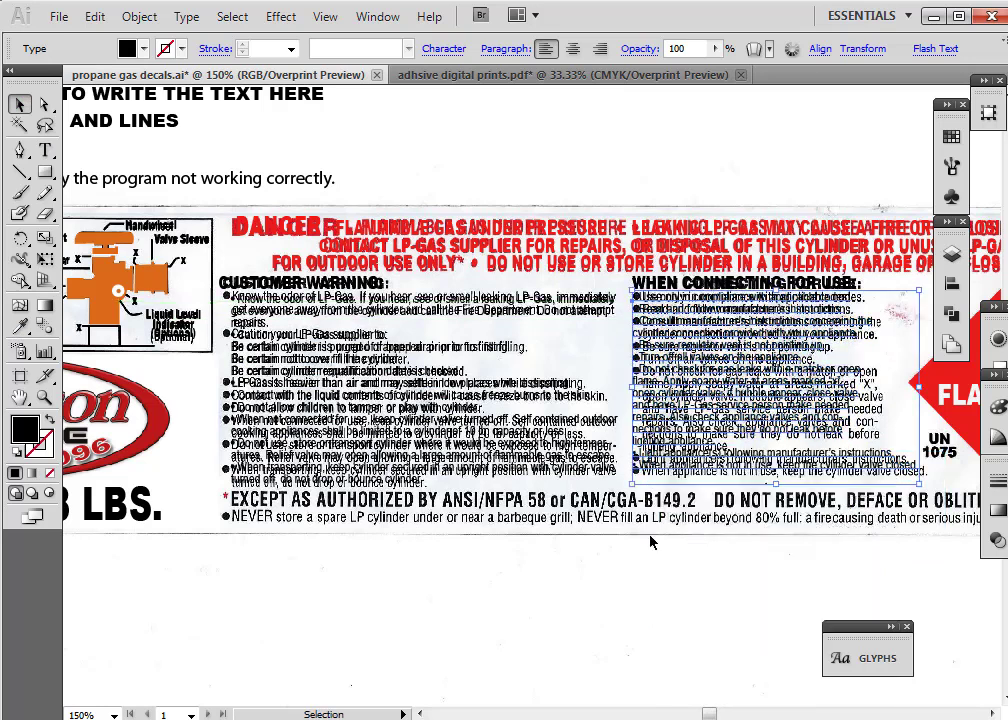
left_click(550, 619)
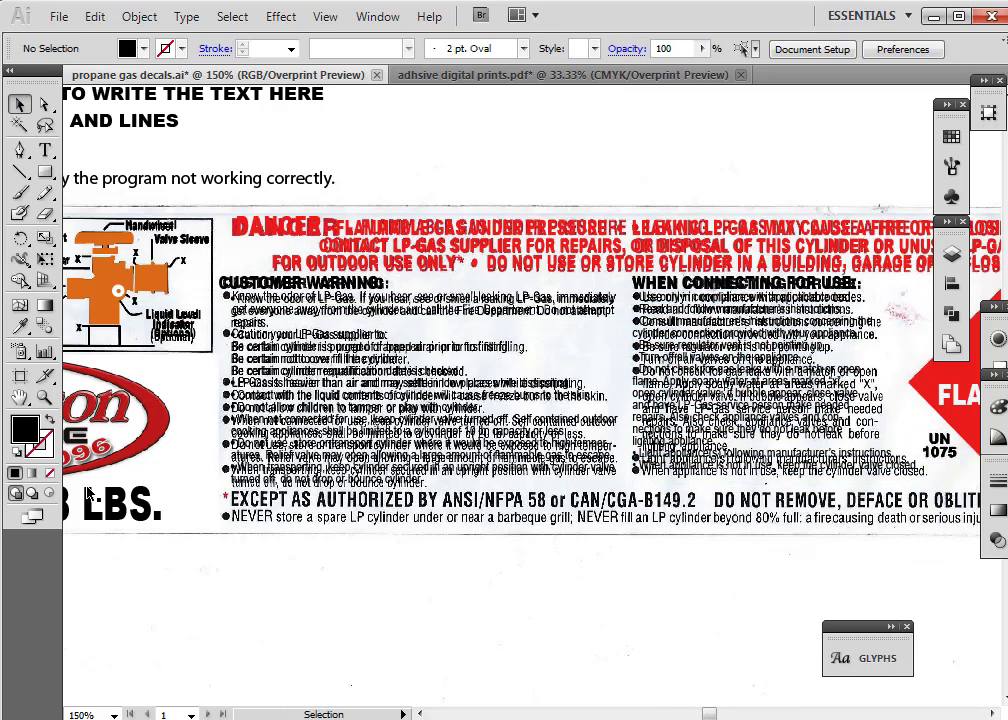
Move the retyped "EXCEPT AS AUTHORIZED" and "NEVER store a spare LP cylinder" lines up to just below the scanned label
left_click(44, 397)
left_click(590, 463, "alt")
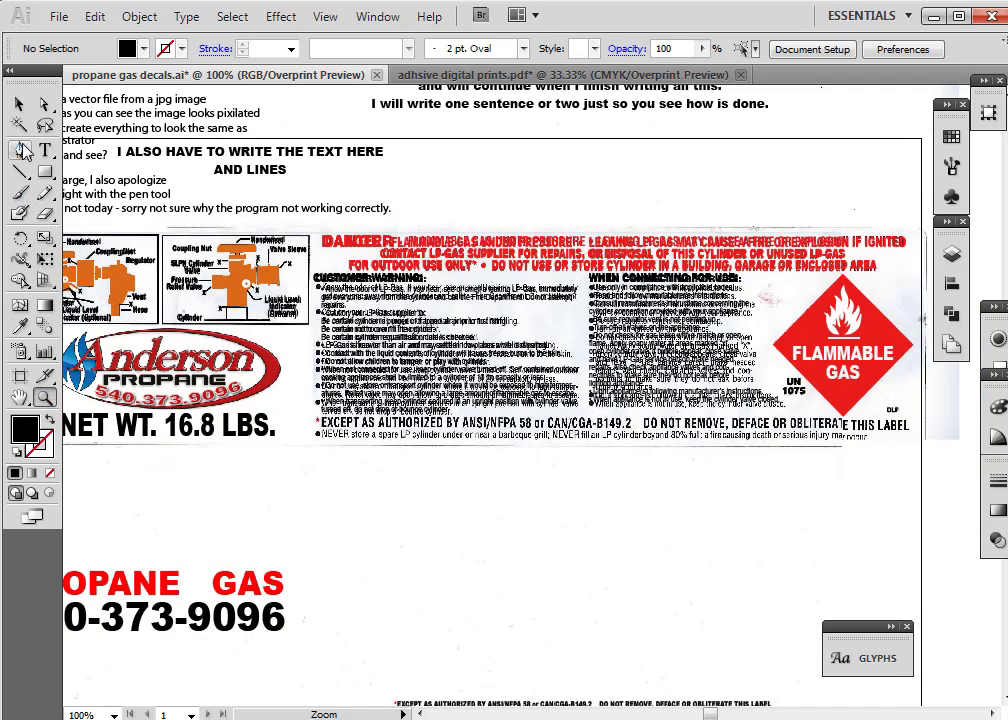
left_click(19, 103)
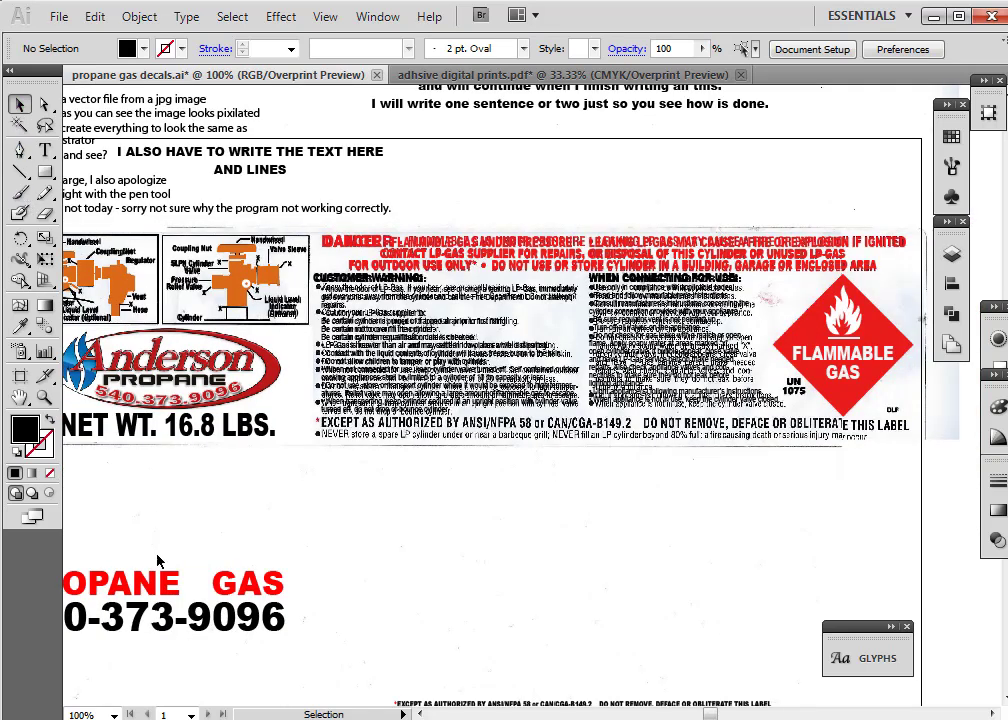
left_click(155, 605)
left_click(453, 666)
scroll(453, 666, "down", 3)
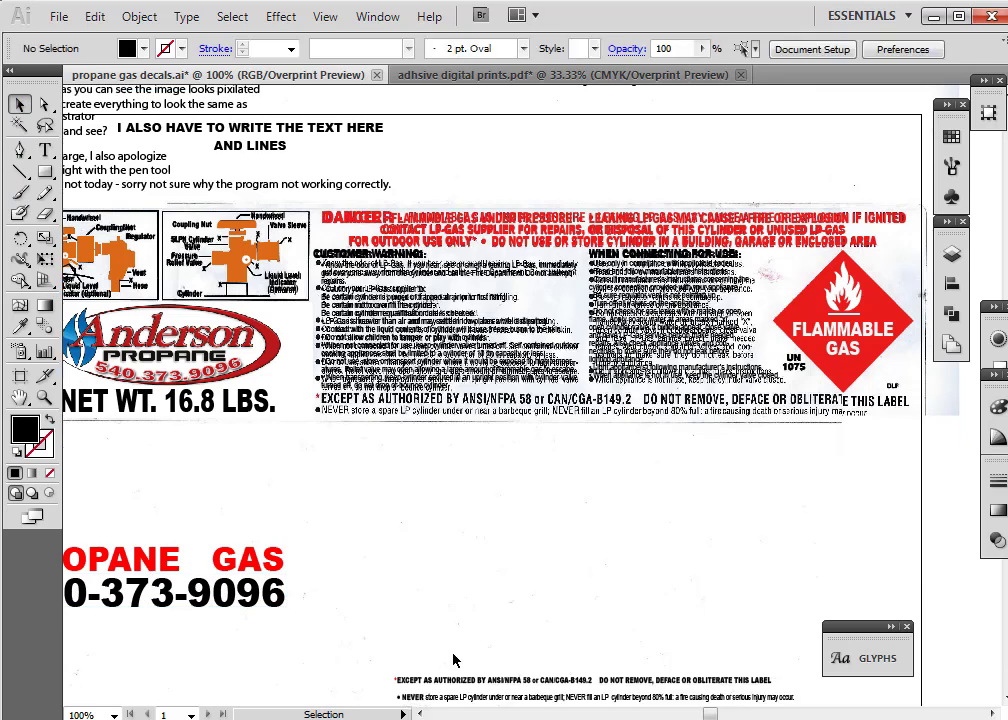
left_click_drag(428, 596, 693, 675)
left_click_drag(636, 640, 590, 442)
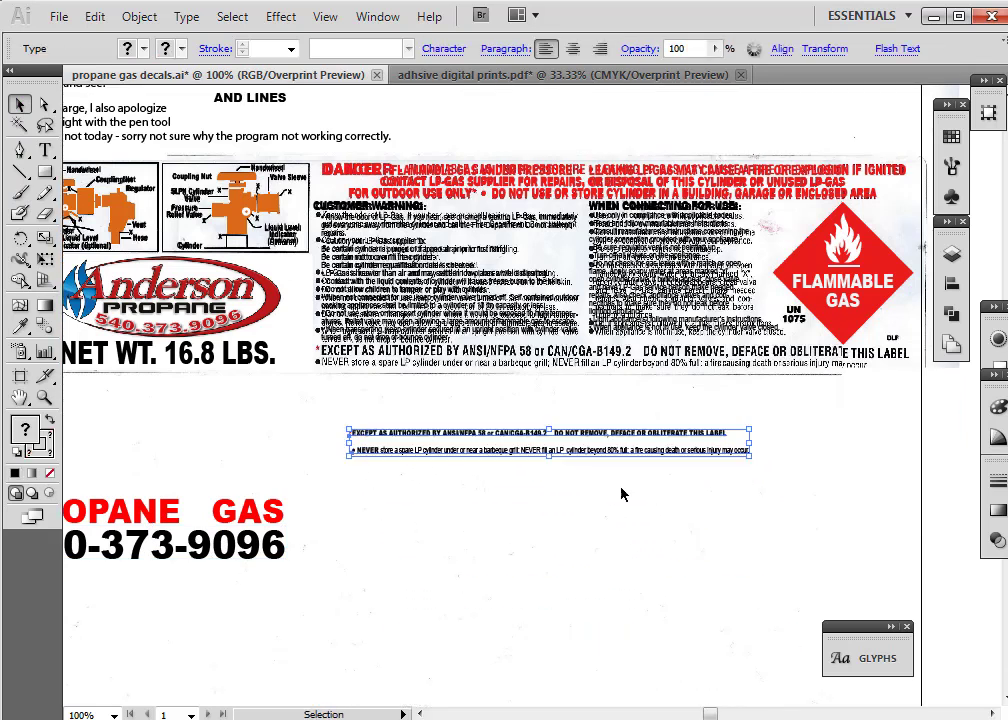
left_click(641, 590)
Place the "EXCEPT AS AUTHORIZED BY ANSI/NFPA 58" line over its scanned counterpart and stretch it to the scanned line's full width
left_click(702, 436)
left_click_drag(727, 425, 896, 421)
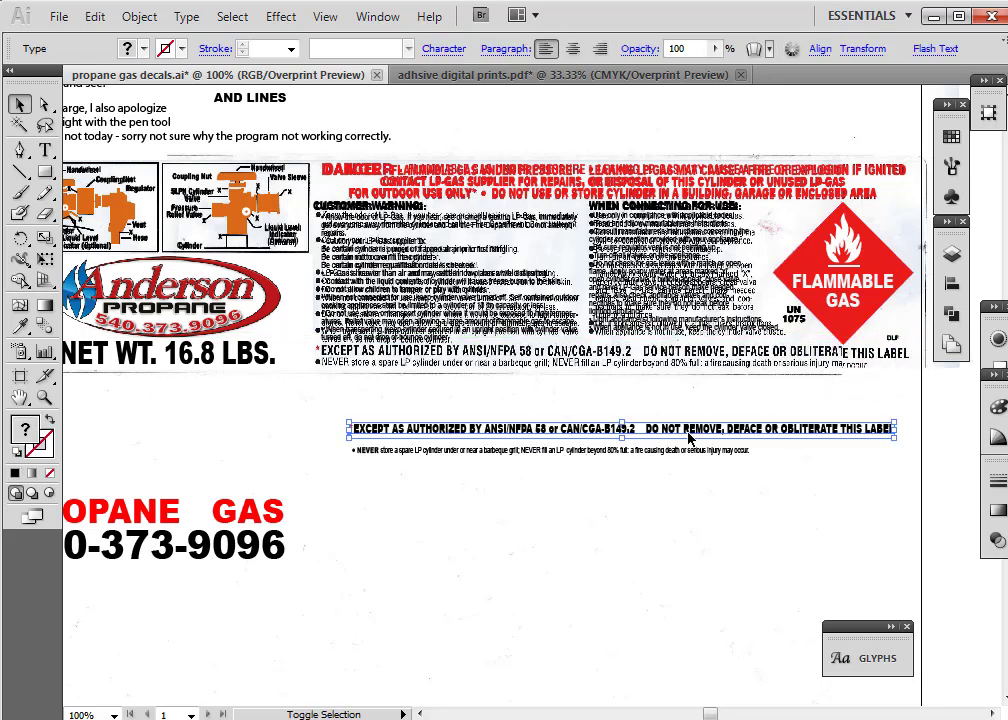
left_click_drag(386, 433, 351, 355)
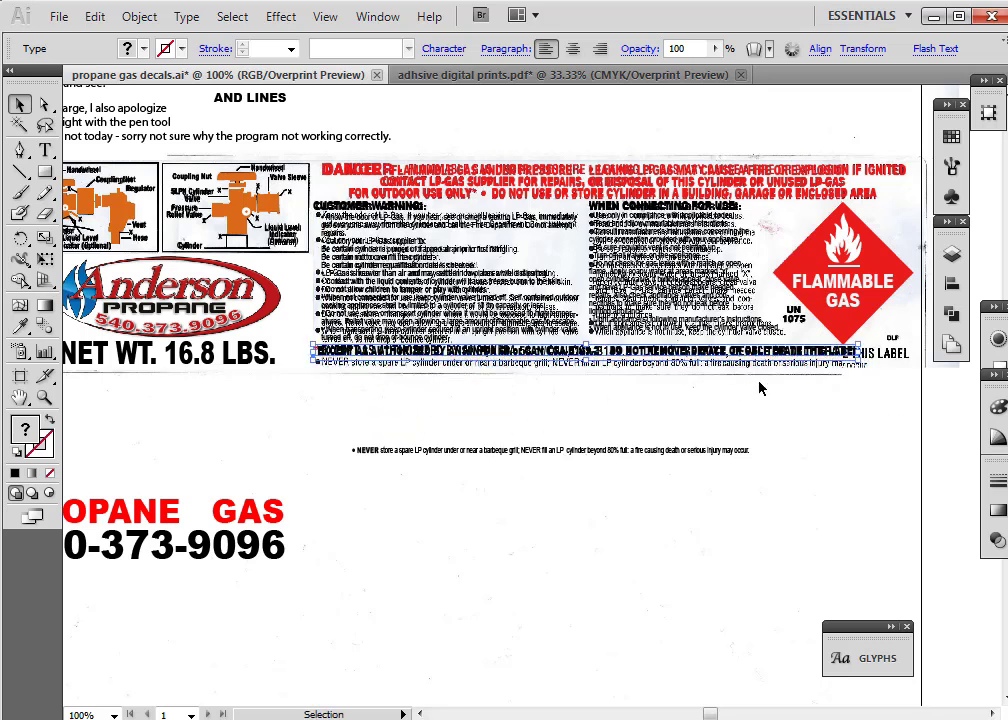
left_click_drag(847, 353, 908, 327)
left_click(512, 458)
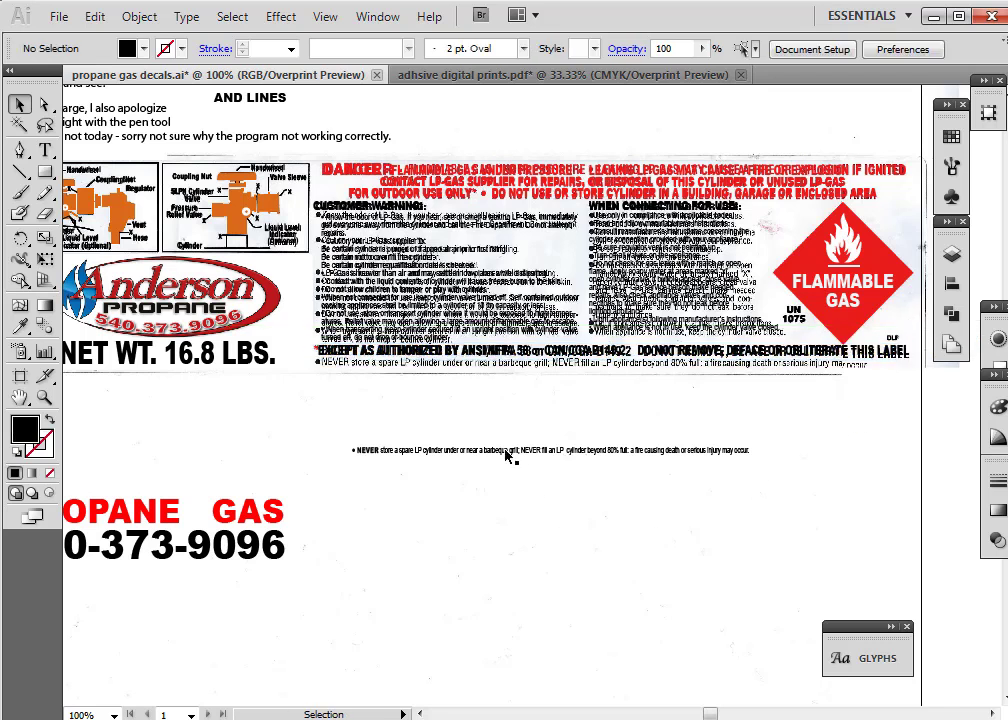
Place the "NEVER store a spare LP cylinder" line over its scanned counterpart and stretch it to the scanned line's width
left_click_drag(440, 451, 403, 363)
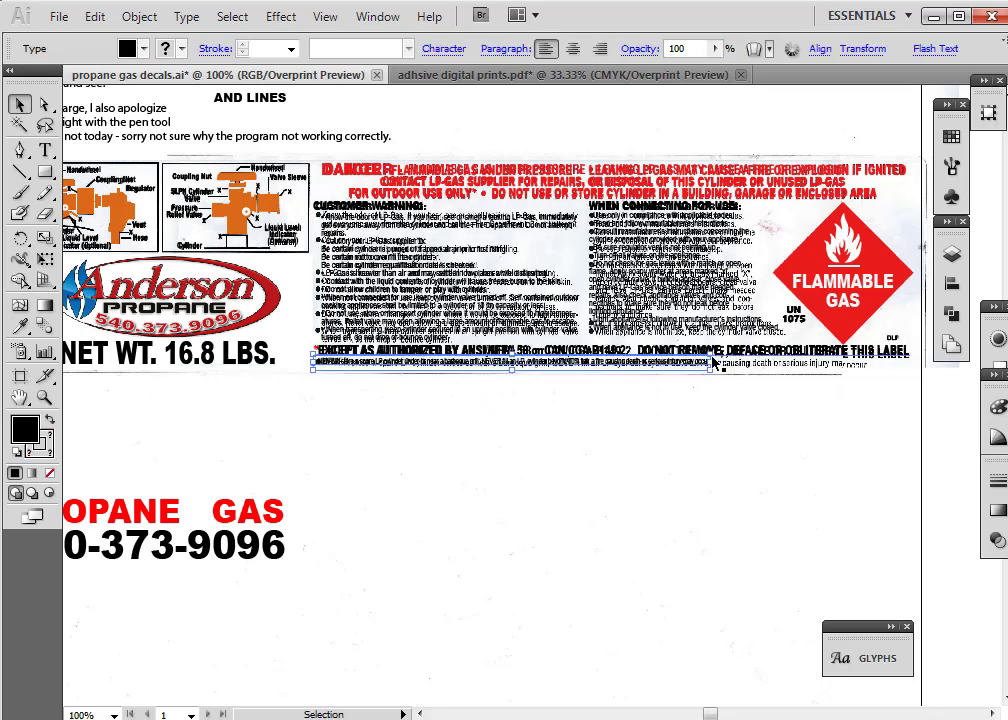
left_click_drag(710, 363, 866, 338)
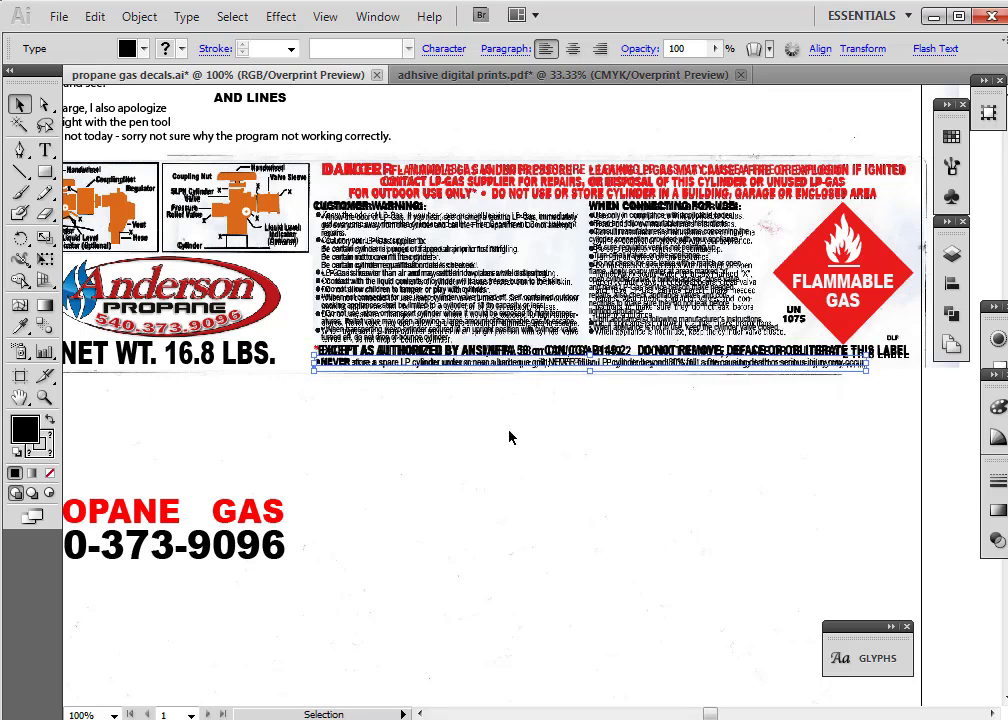
left_click(429, 420)
Save the propane gas decals document
left_click(45, 397)
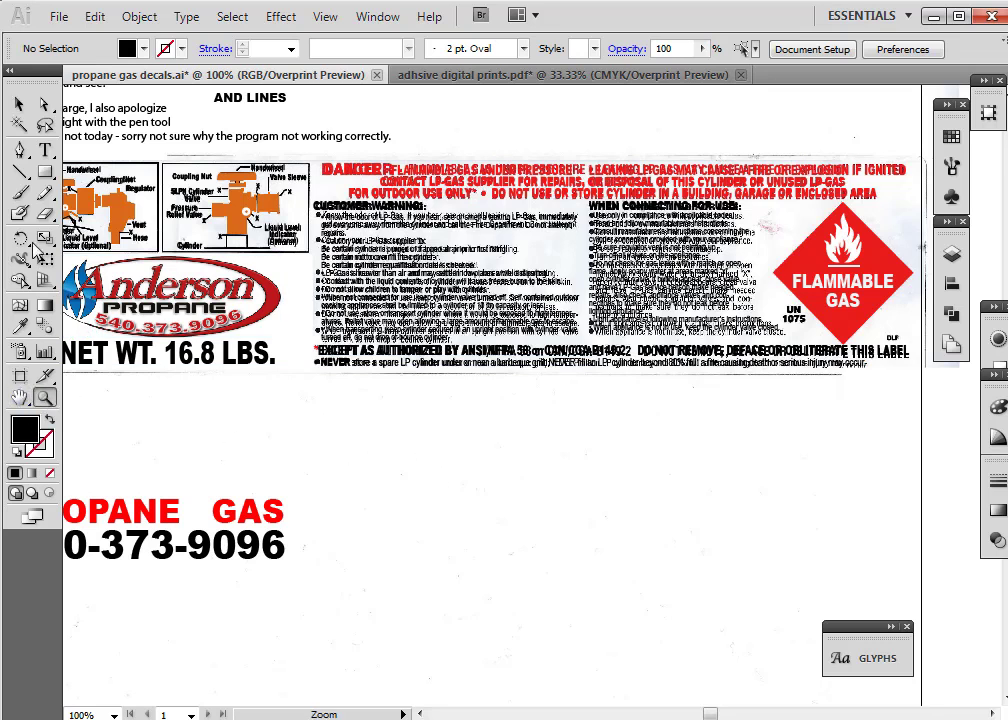
left_click(59, 17)
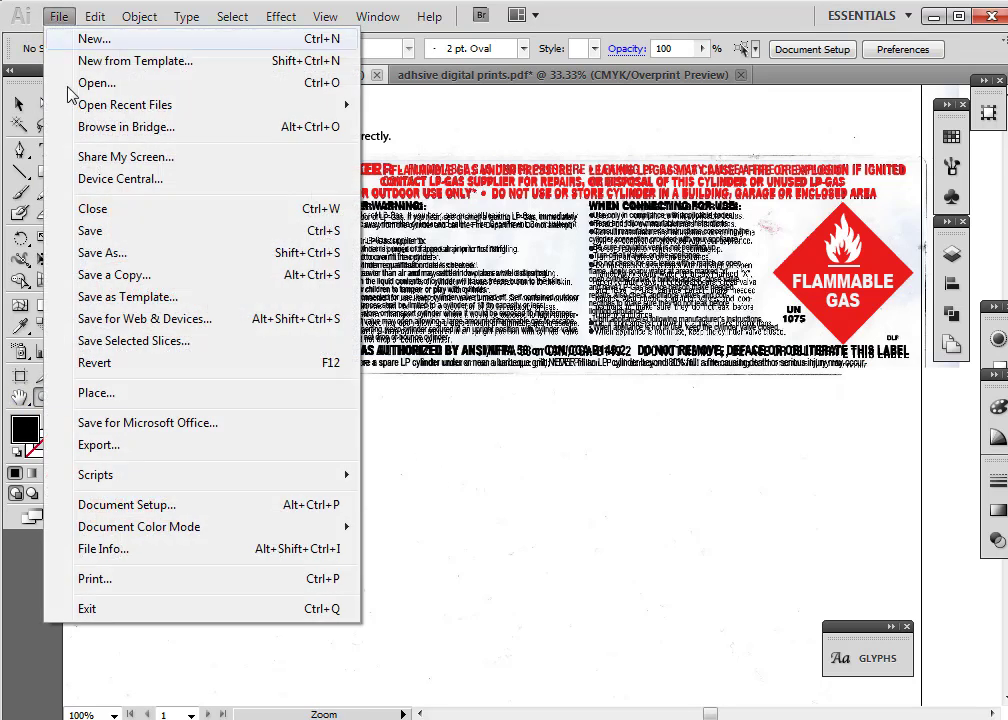
left_click(92, 232)
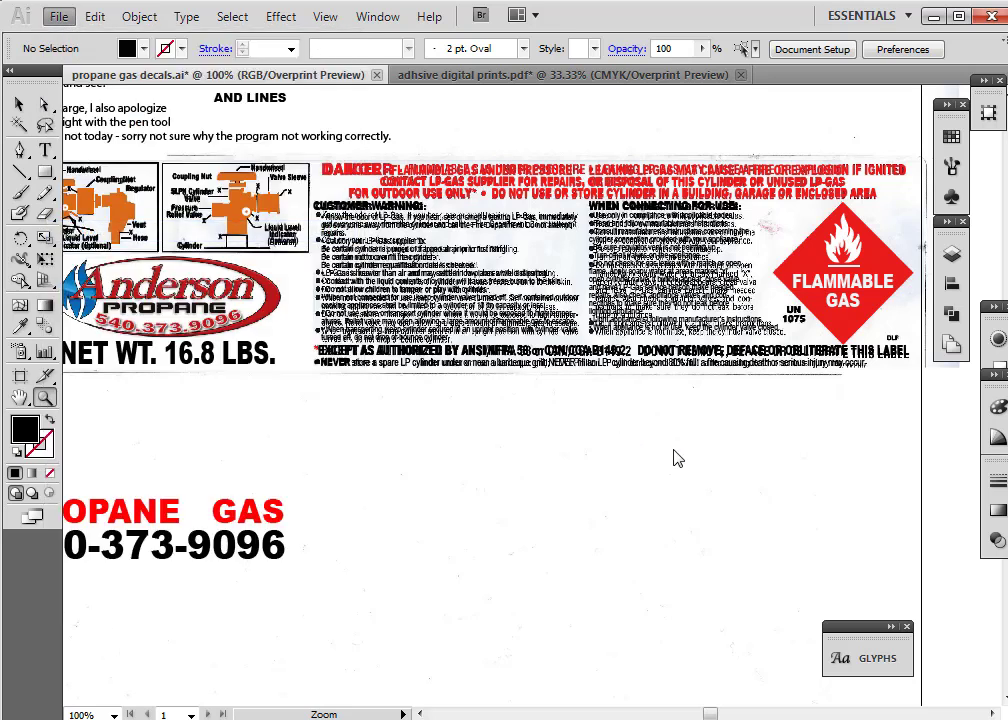
left_click(18, 104)
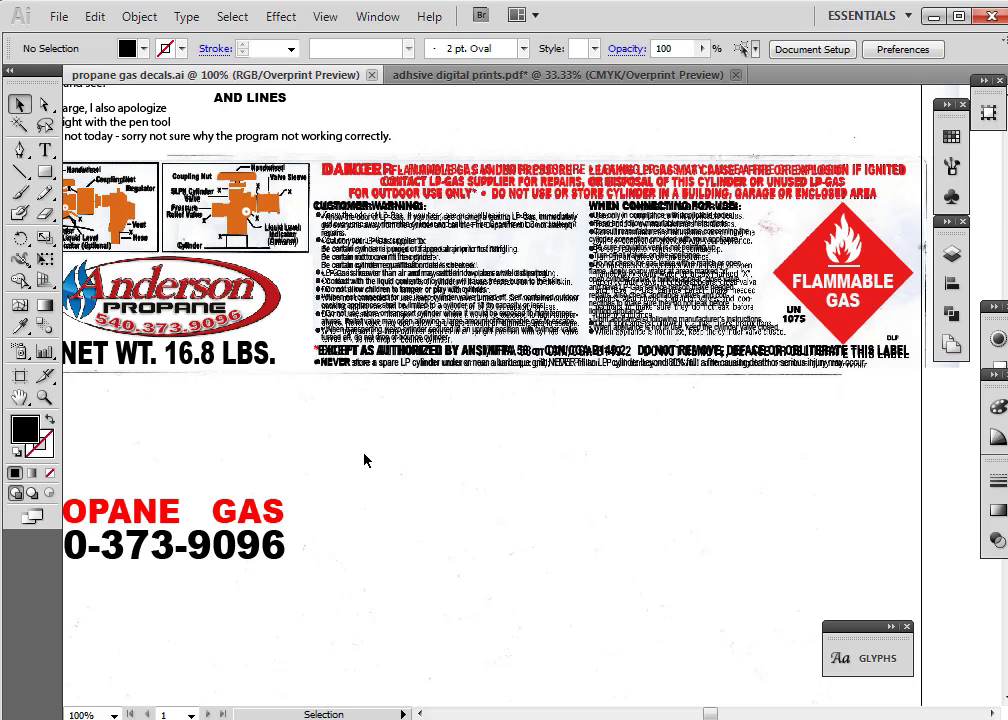
Draw a rectangle about 931 px wide around the whole label and send it to the back
key("ctrl+minus")
key("m")
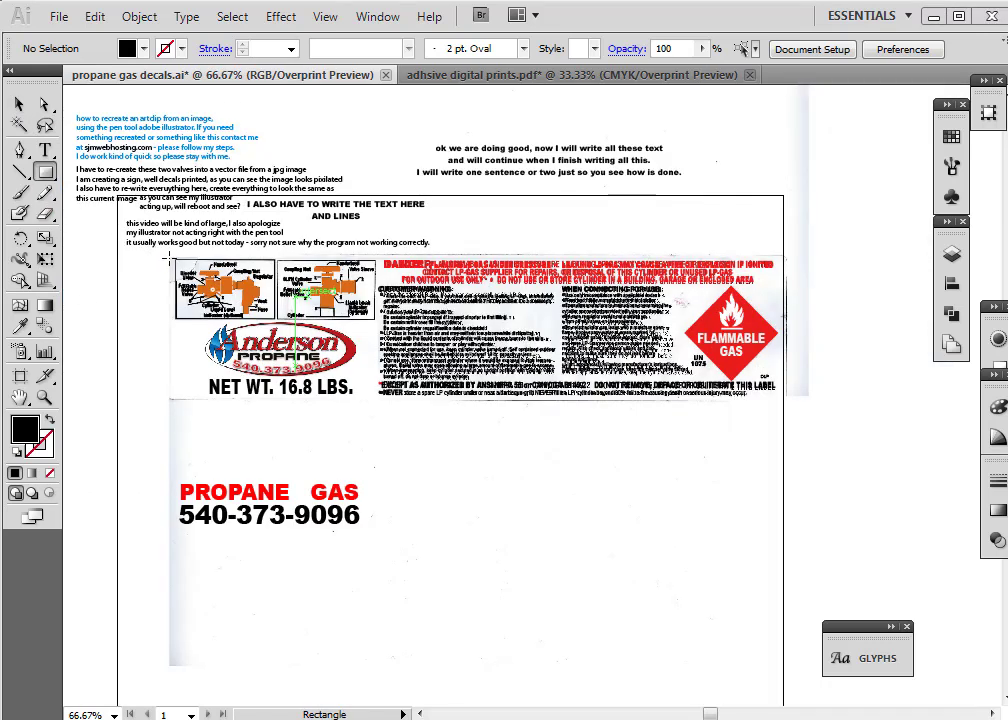
left_click_drag(167, 256, 791, 404)
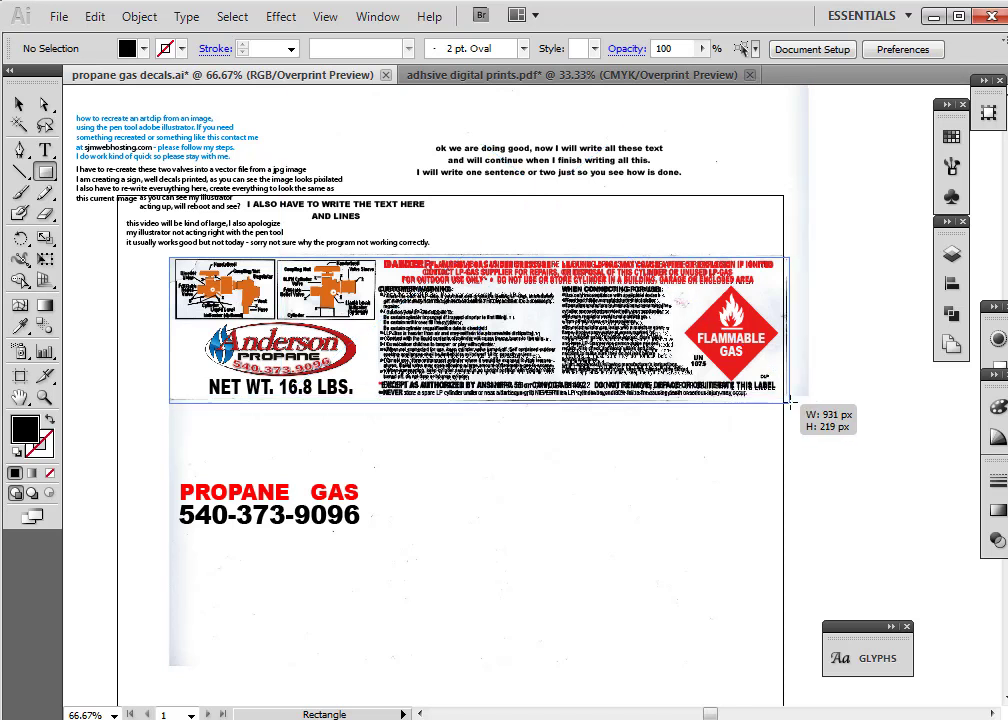
left_click_drag(791, 404, 791, 401)
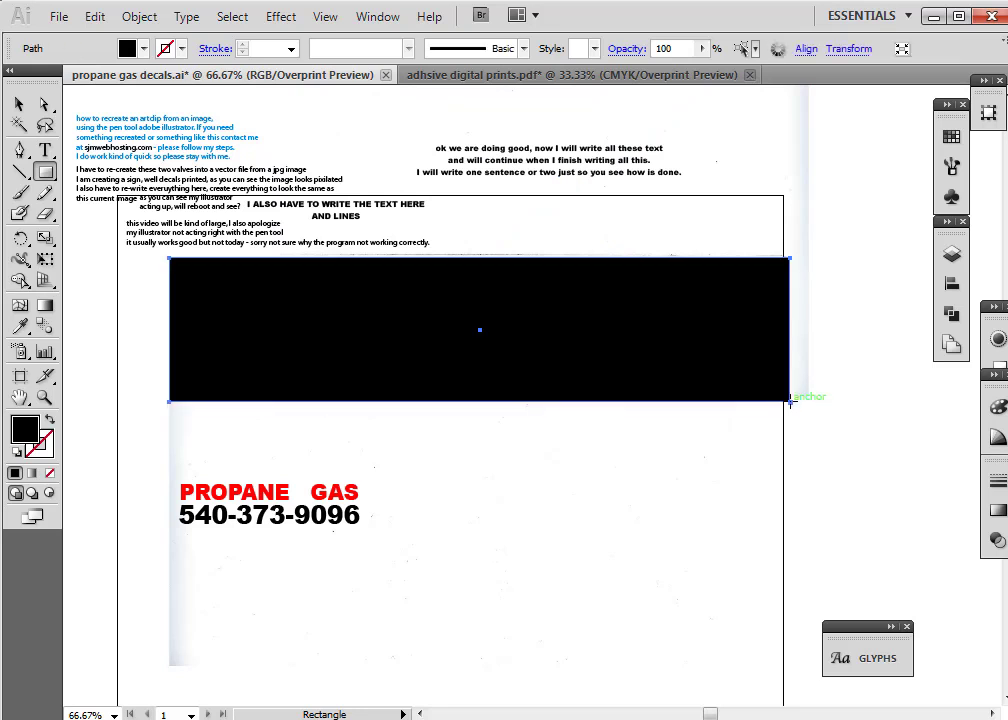
left_click(139, 16)
mouse_move(163, 64)
left_click(428, 127)
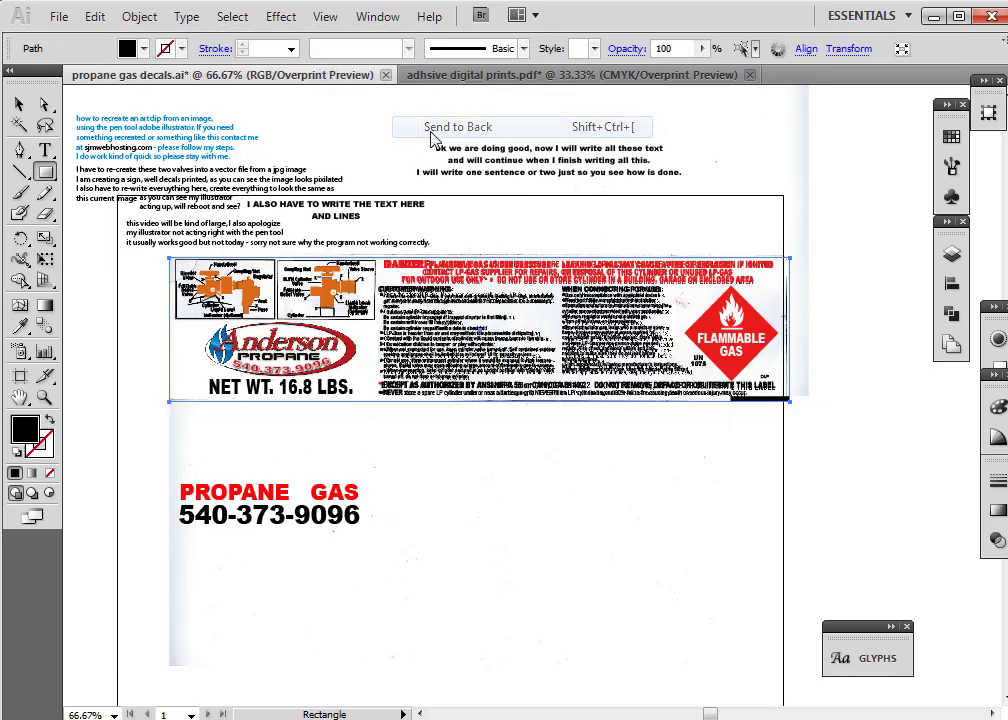
Remove the label rectangle's fill and give it a black stroke
left_click(38, 430)
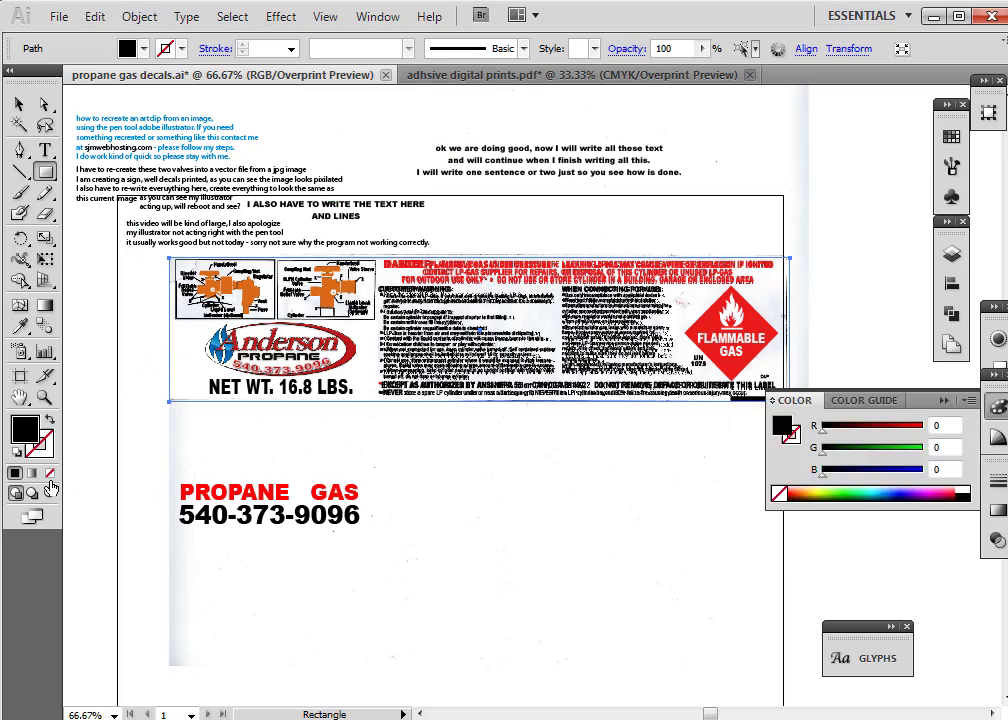
left_click(50, 473)
double_click(45, 451)
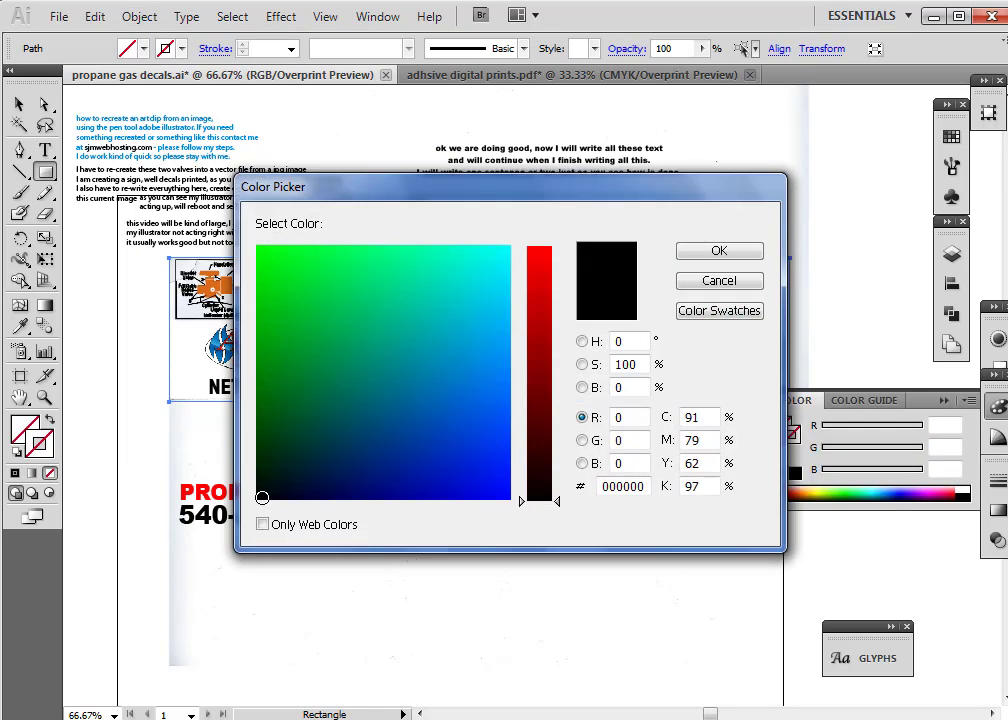
left_click(257, 497)
left_click(711, 254)
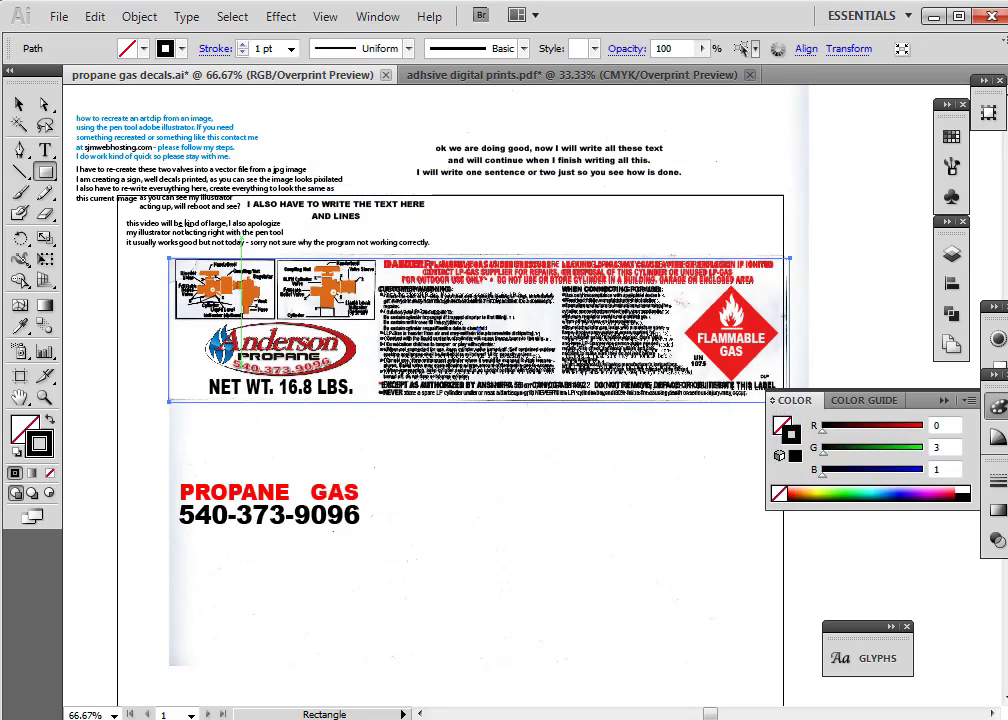
Delete the "this video will be kind of large" note above the label
key("v")
left_click(213, 232)
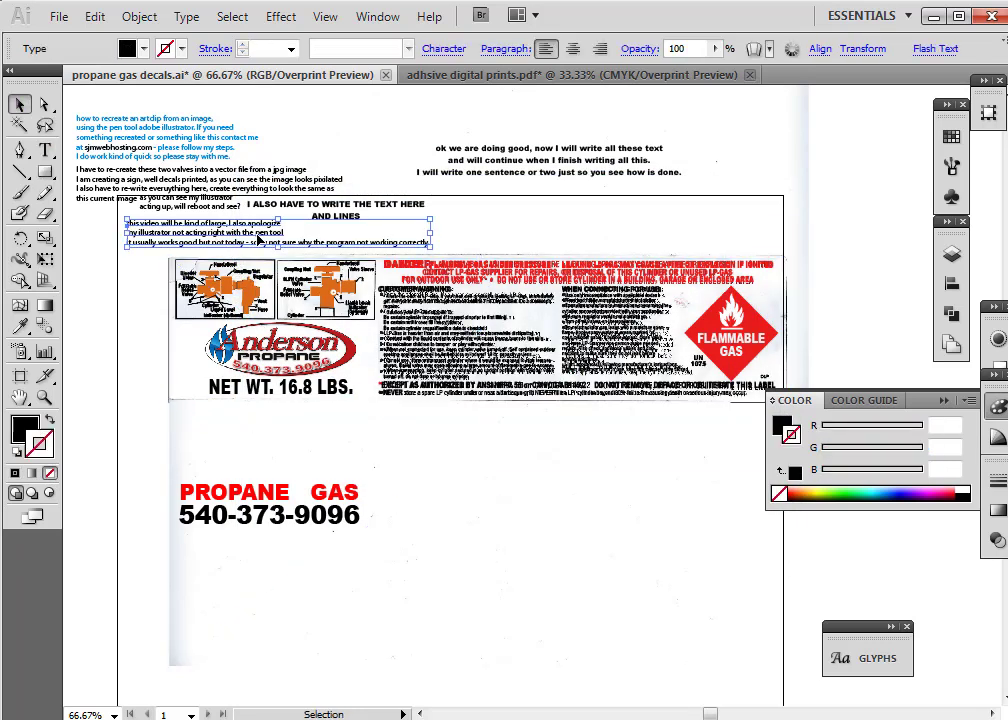
key("Delete")
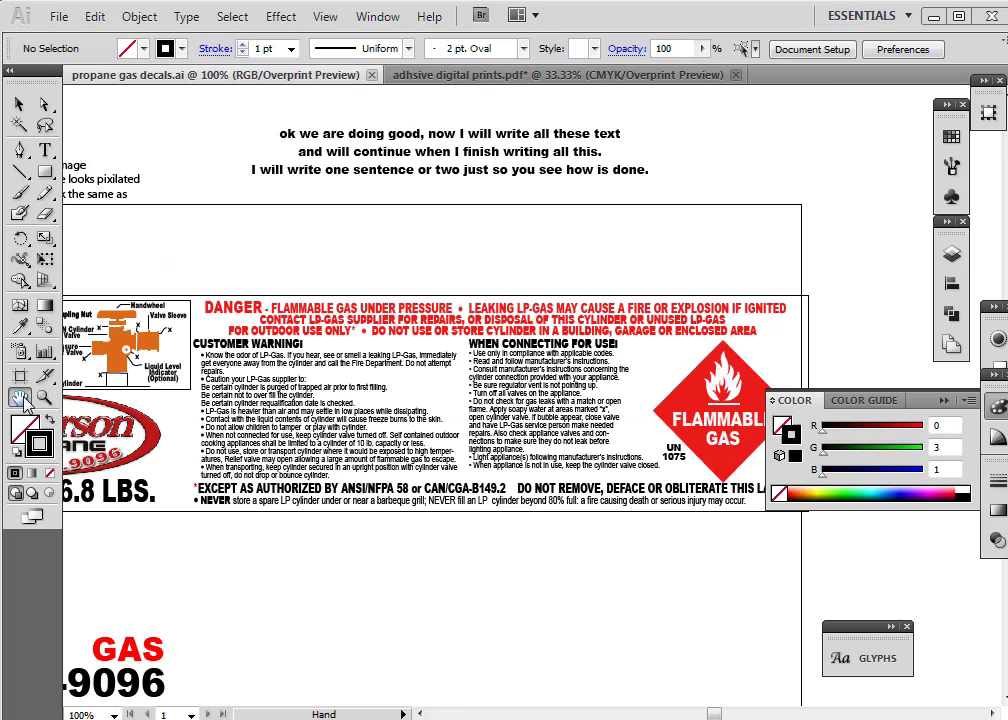
Delete the white rectangle behind the Anderson Propane logo and net weight text
left_click_drag(65, 306, 274, 355)
left_click(19, 104)
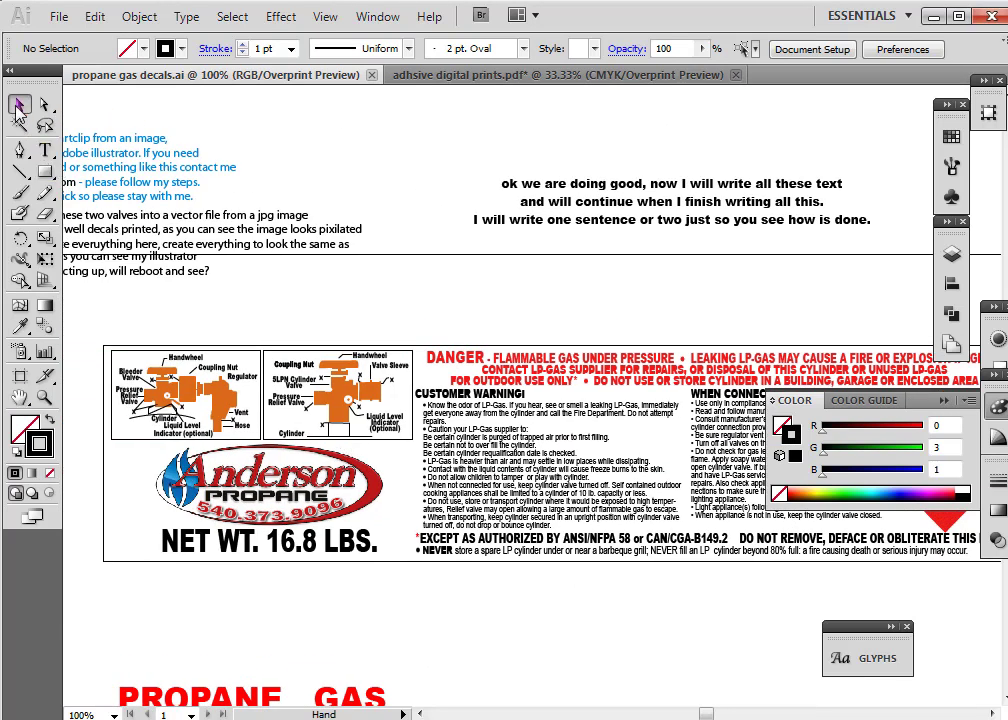
left_click(127, 527)
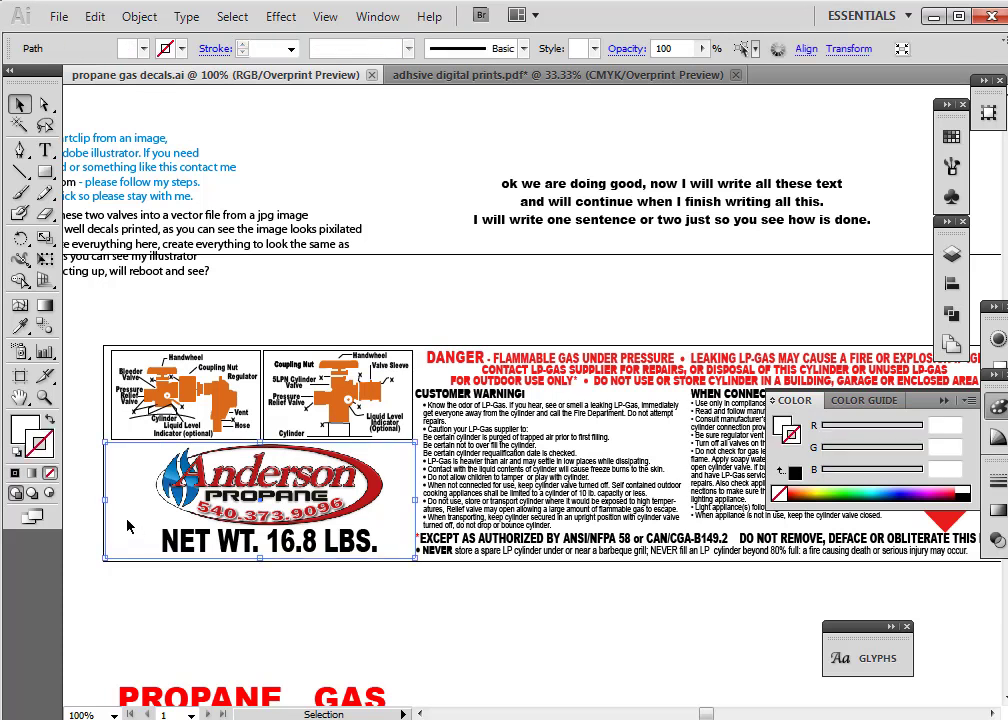
key("Delete")
Lock the black outline rectangle around the label
left_click(104, 527)
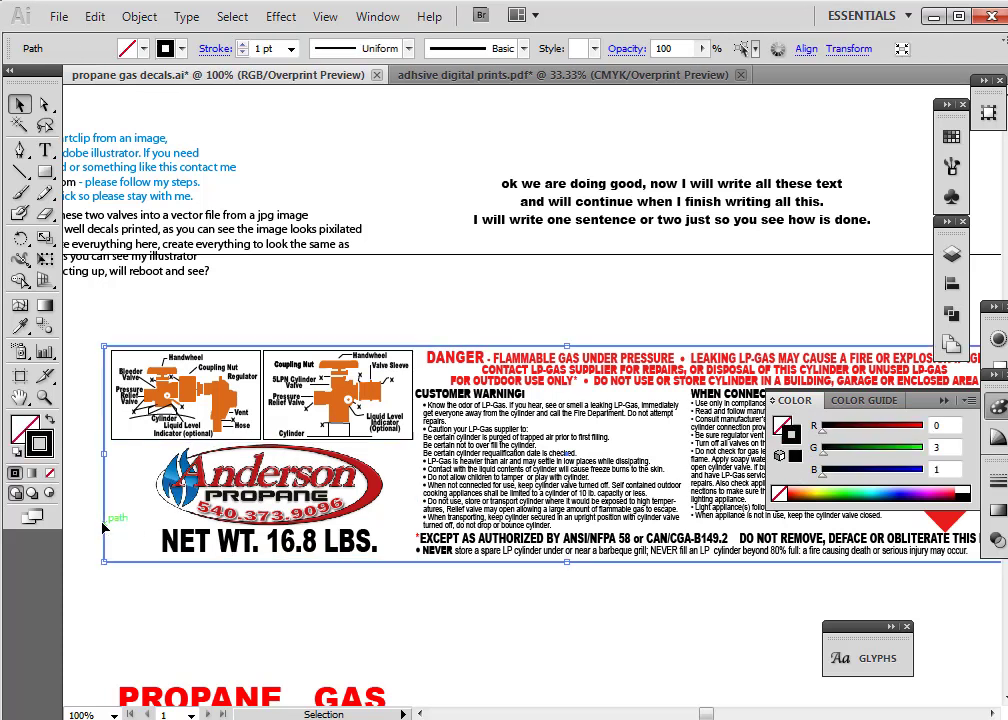
left_click(134, 648)
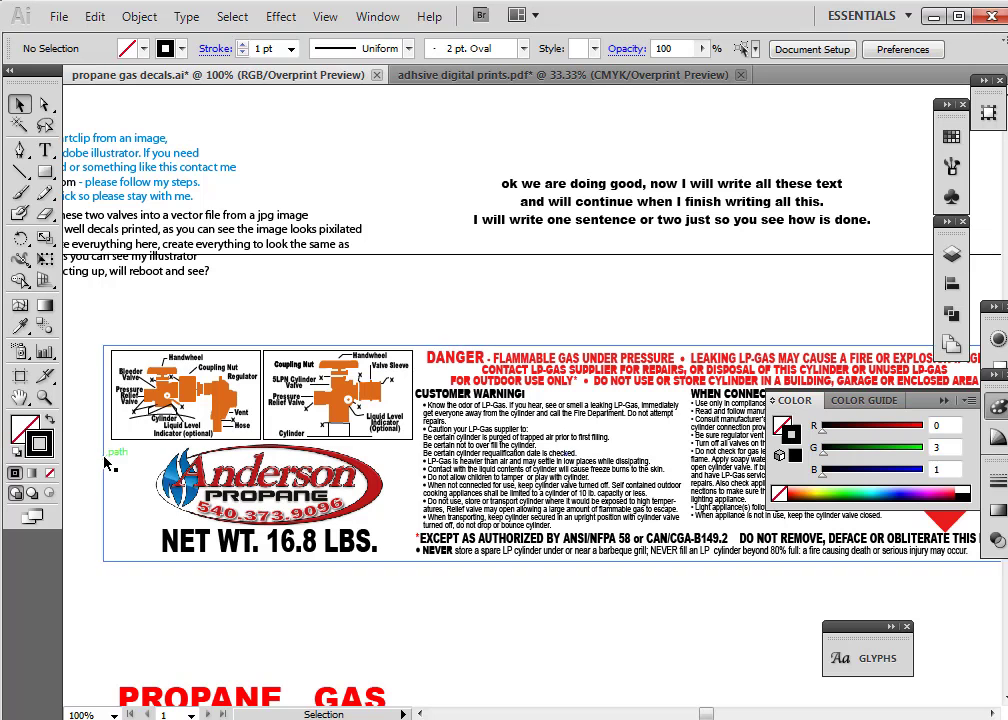
left_click(104, 456)
left_click(139, 16)
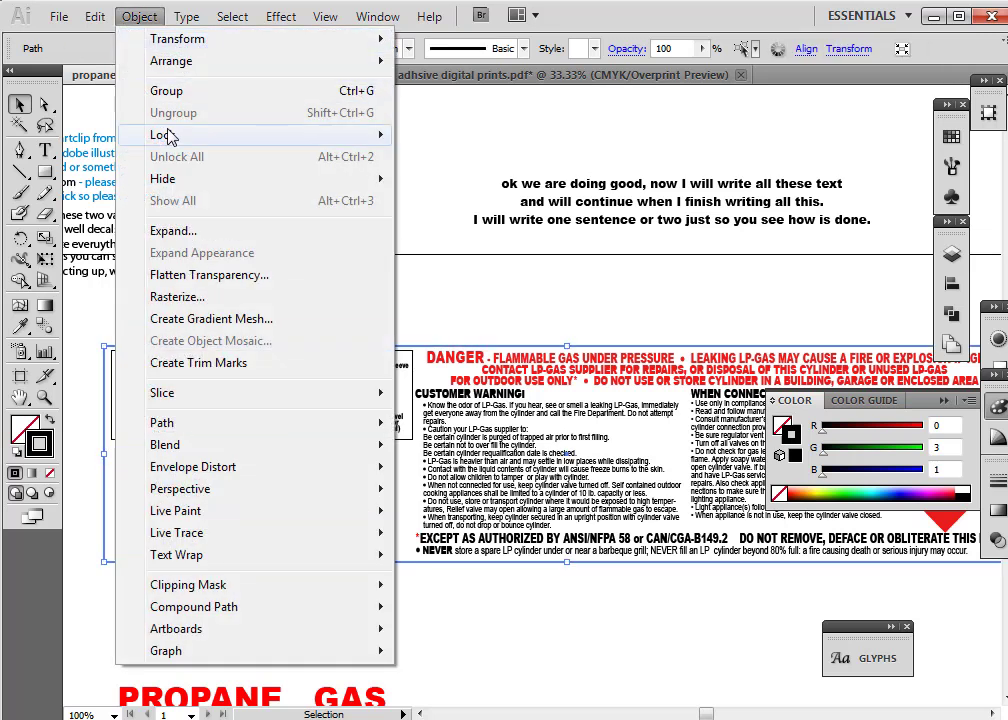
mouse_move(315, 137)
left_click(427, 143)
Group the left valve diagram with its frame and labels, and group the right valve diagram's parts as a separate group
left_click_drag(83, 343, 264, 444)
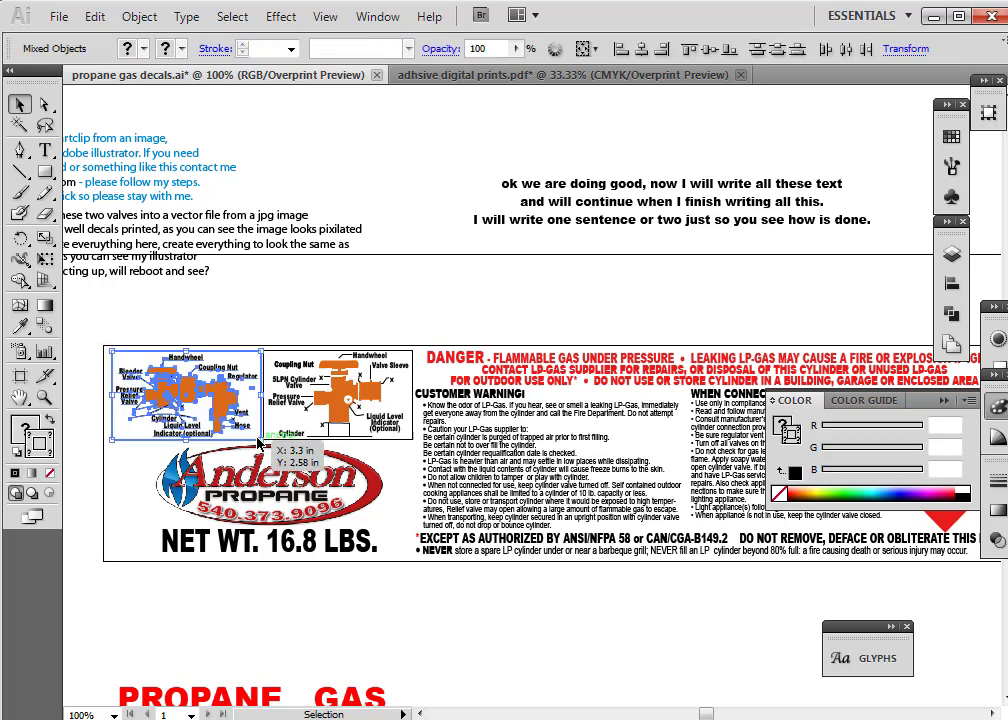
left_click(133, 25)
left_click(140, 87)
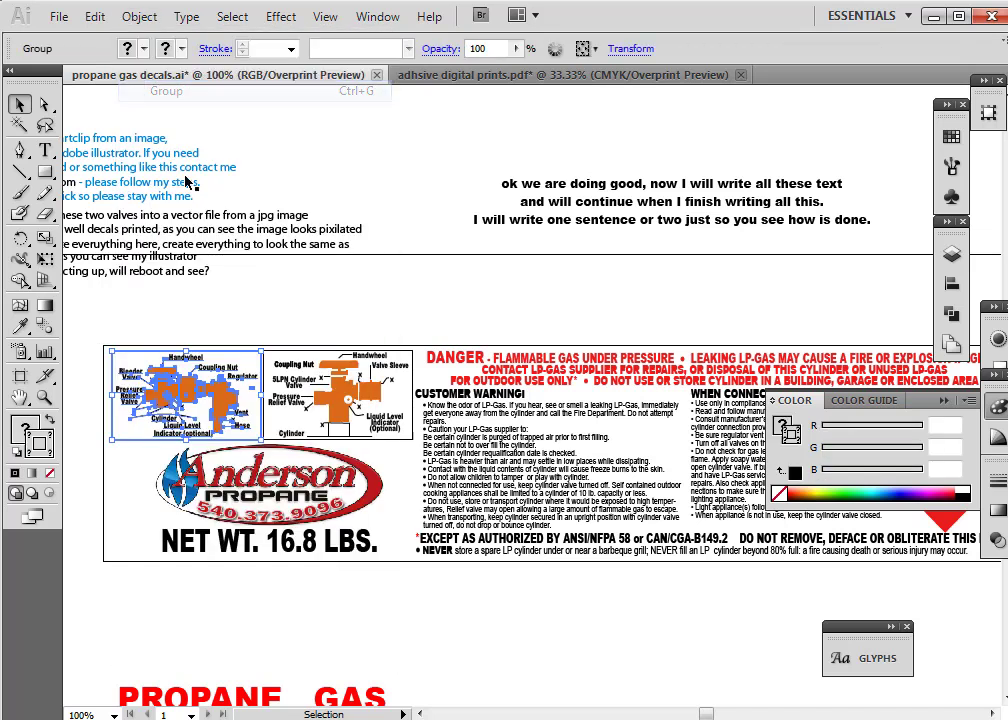
left_click(272, 316)
left_click_drag(264, 317, 405, 450)
left_click(139, 16)
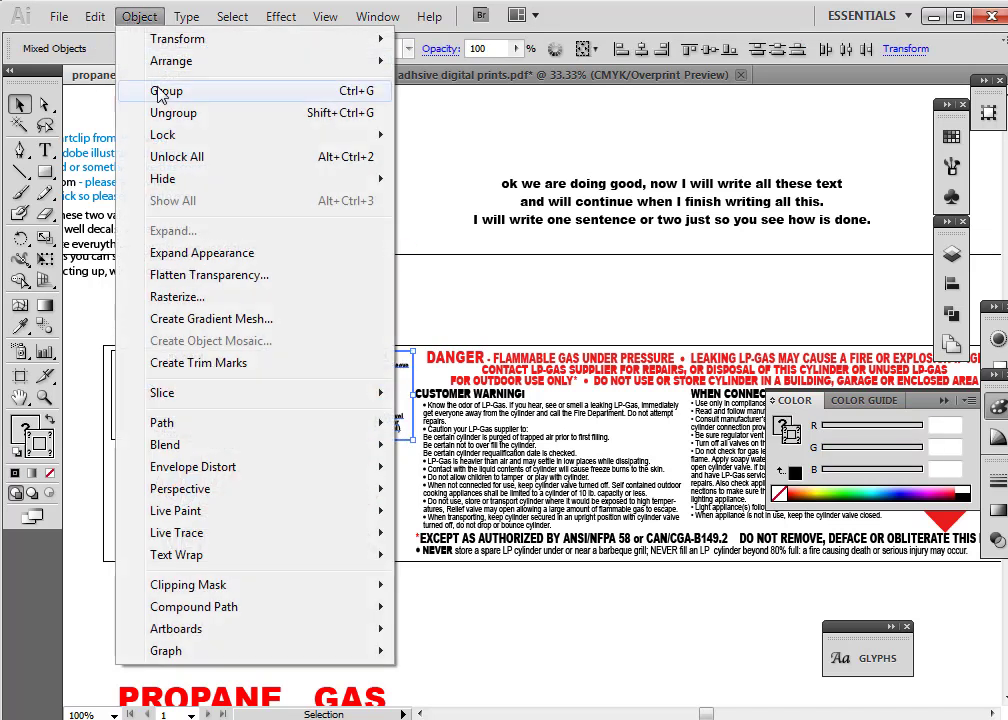
left_click(150, 89)
Align the two valve diagram groups on their vertical centres
left_click(213, 397)
left_click(300, 396, "shift")
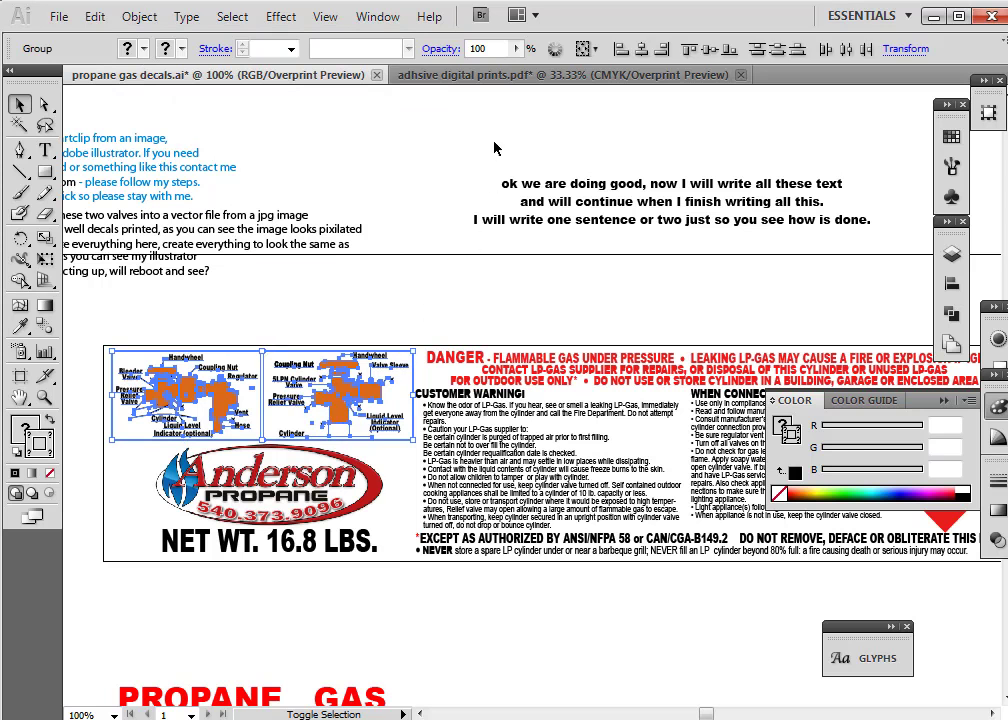
left_click(709, 53)
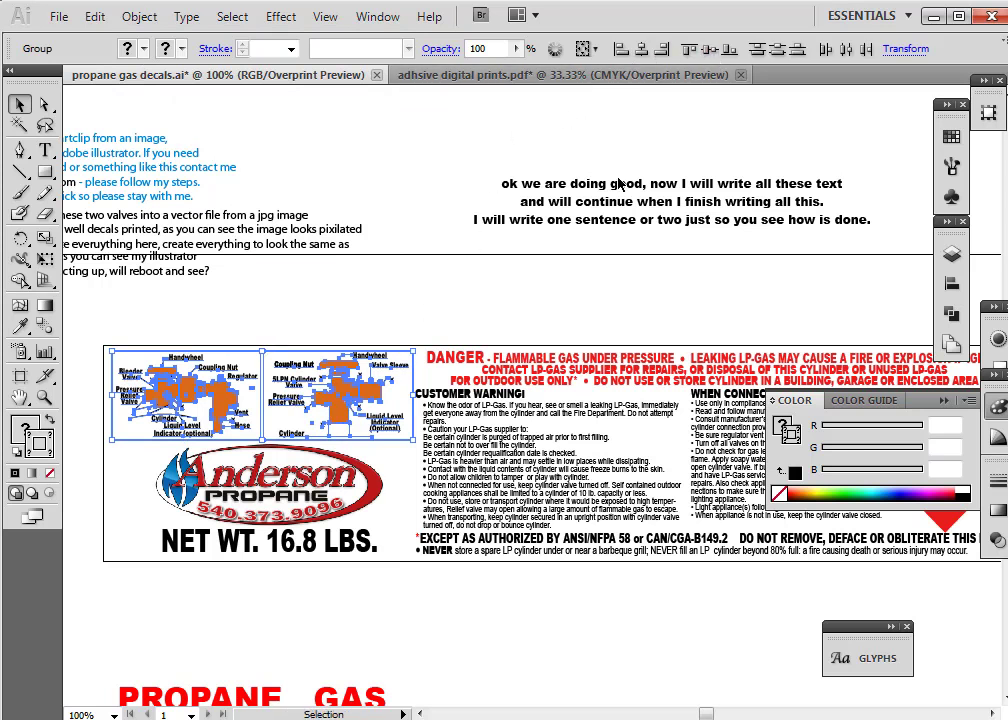
Group the left and right valve diagrams together as one object
left_click(411, 296)
left_click(288, 494)
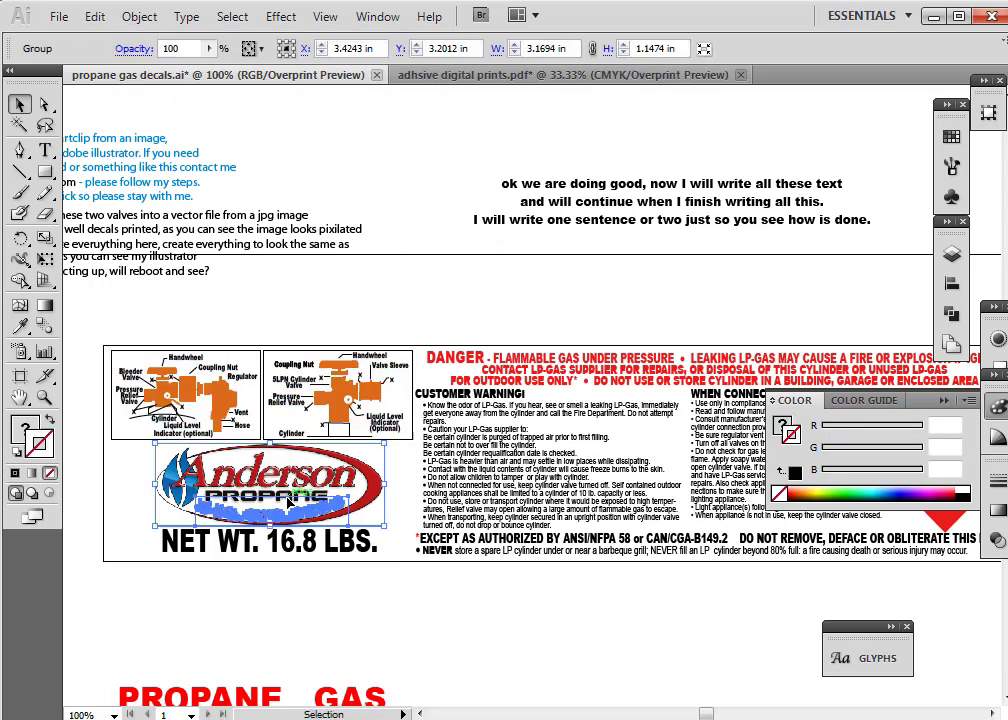
left_click(265, 548)
left_click(245, 452, "shift")
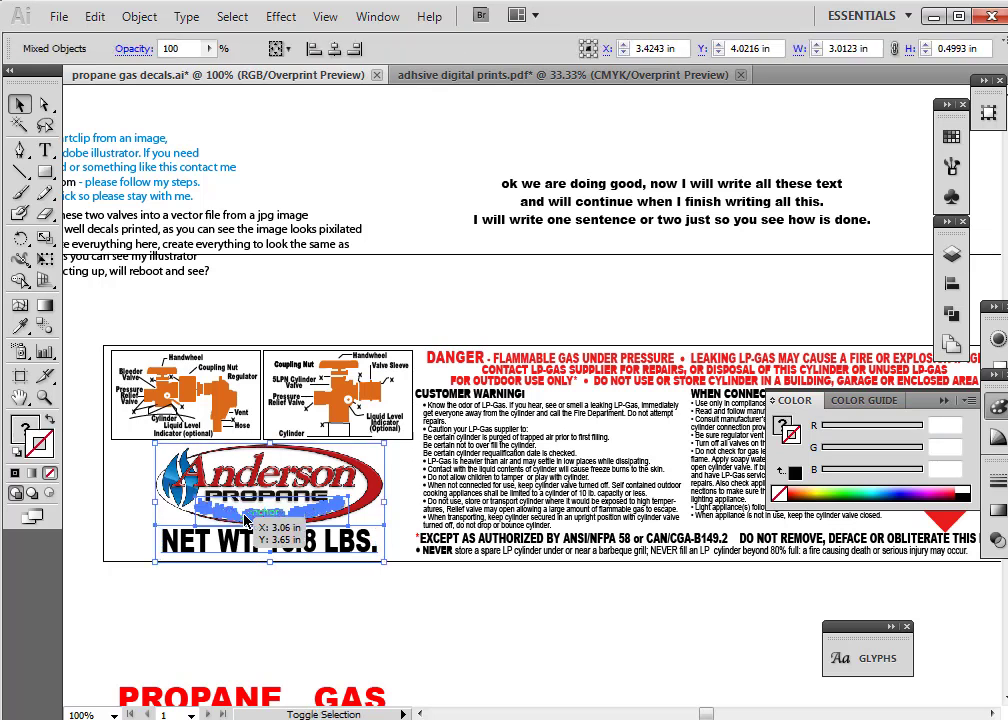
left_click(233, 383)
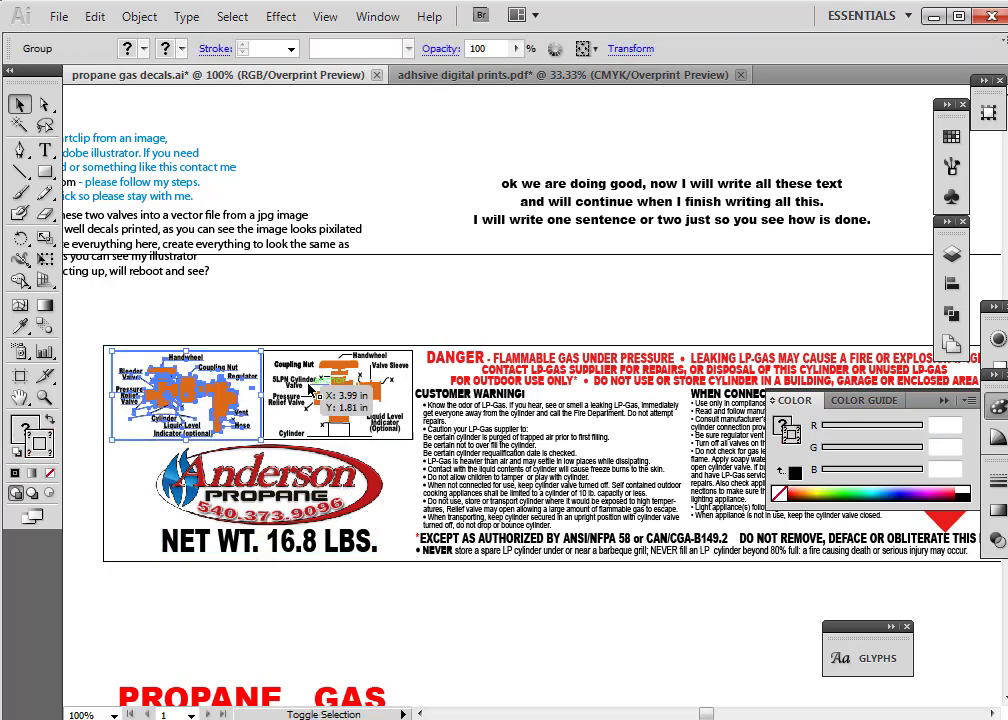
left_click(139, 17)
left_click(166, 92)
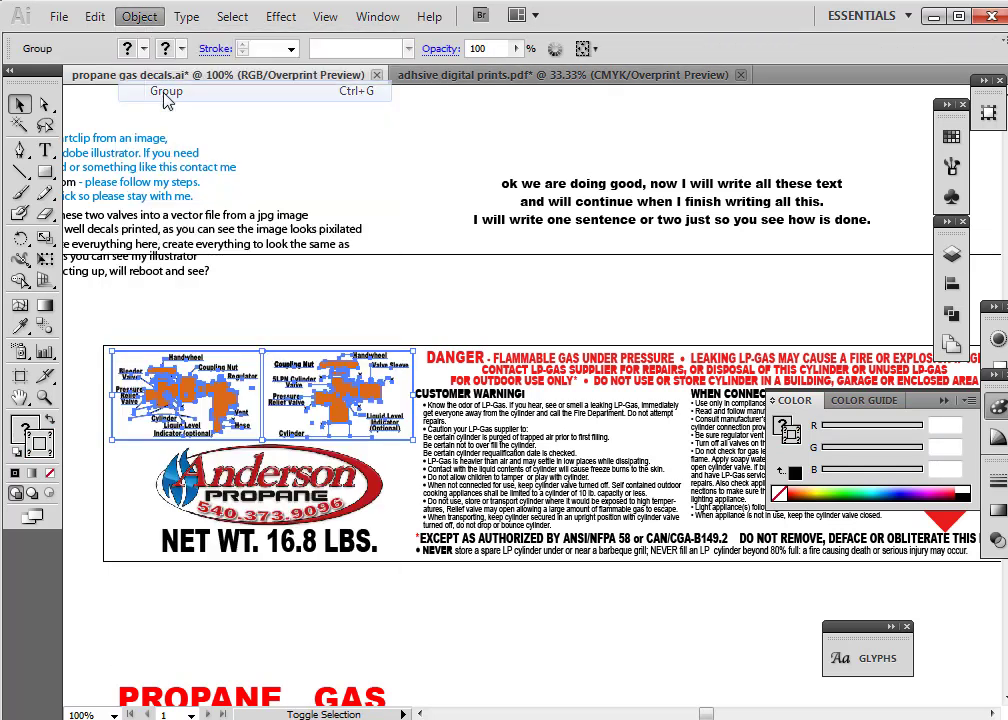
Centre the valve diagrams, Anderson Propane logo and net weight text horizontally on each other, and nudge them slightly left within the label outline
left_click(268, 541, "shift")
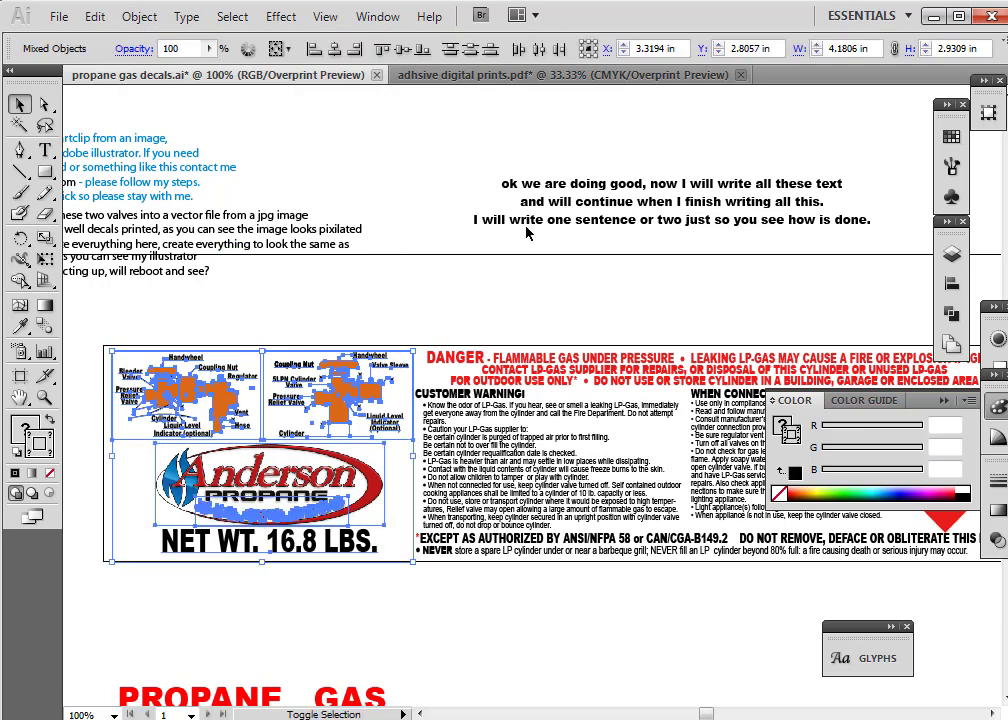
left_click(337, 49)
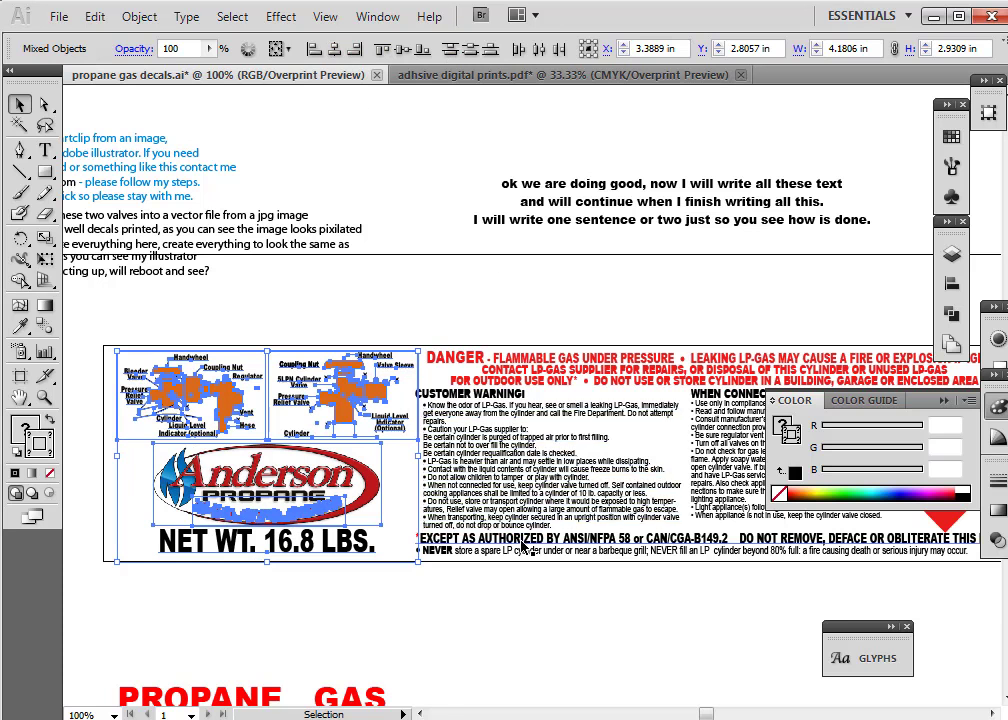
key("shift+Left")
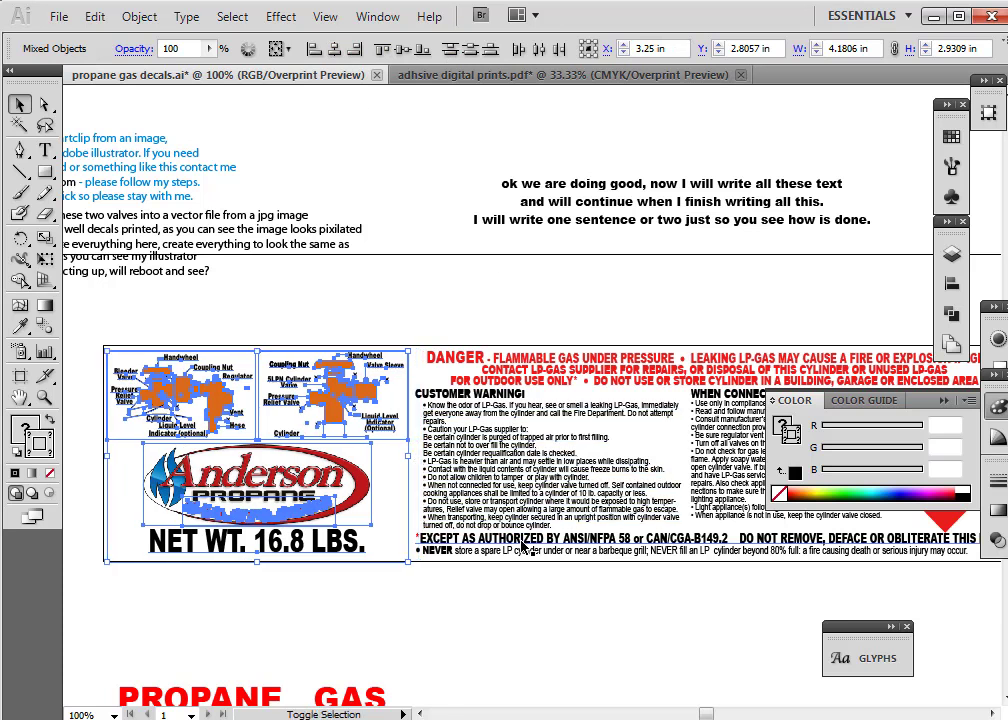
key("Right")
key("Right")
key("Right")
key("Right")
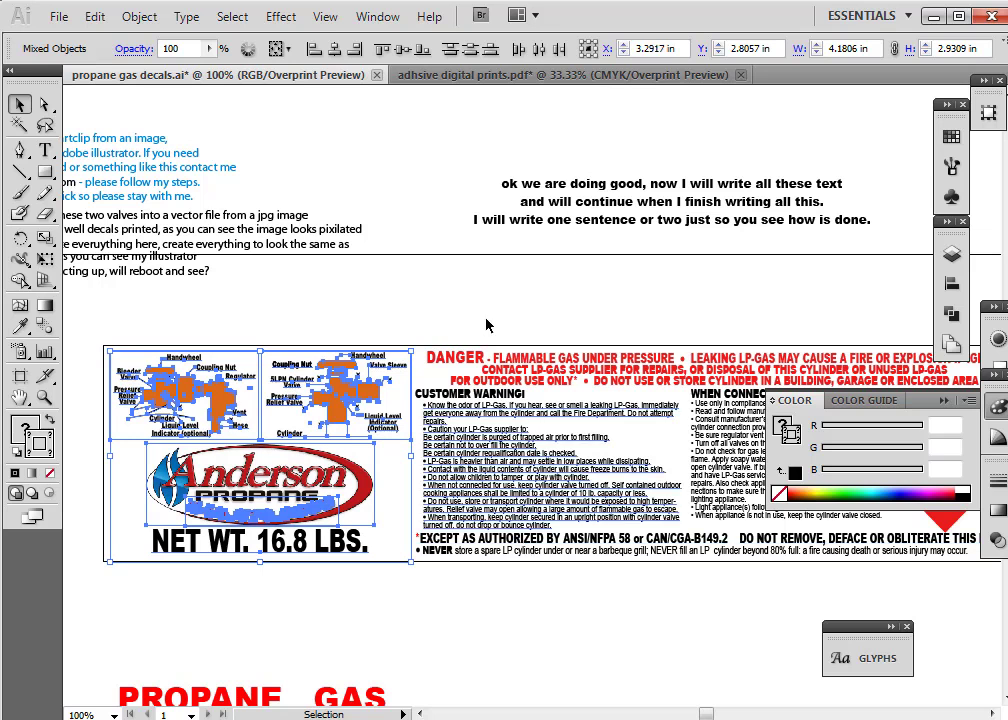
left_click(457, 281)
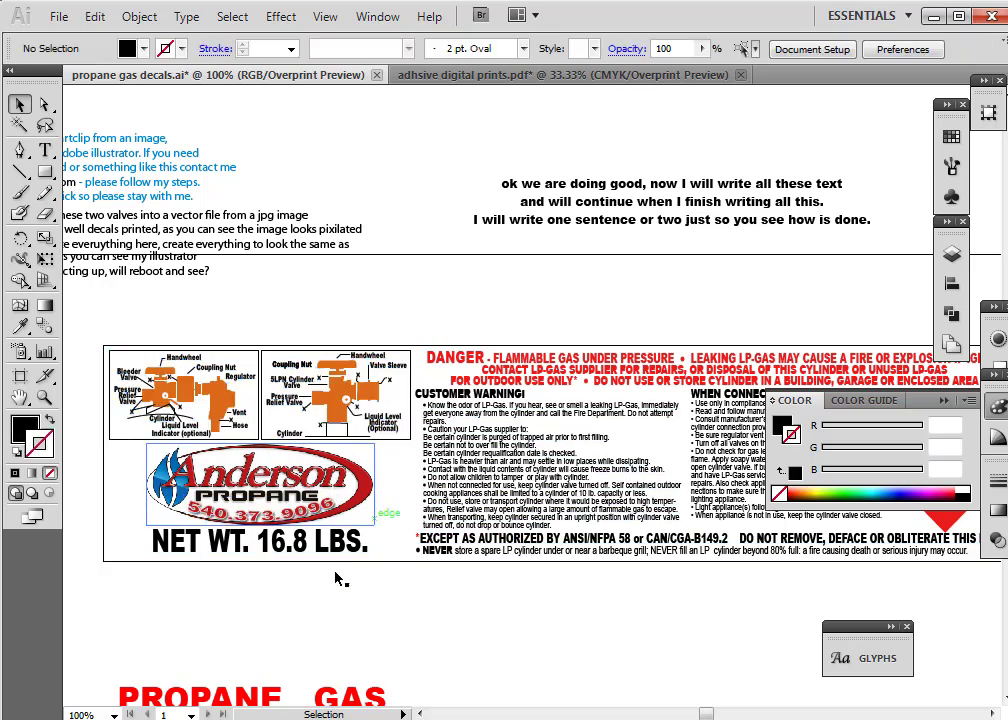
Increase the leading of the red two-line text beginning "CONTACT LP-GAS SUPPLIER" by one increment
left_click(19, 397)
left_click_drag(614, 481, 308, 517)
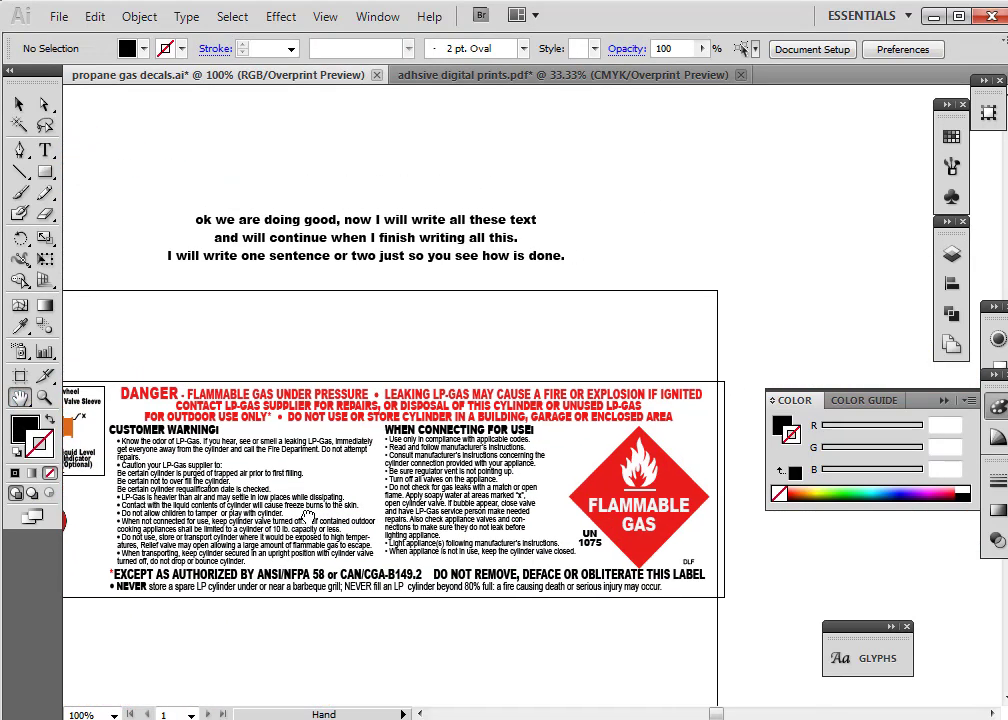
left_click(19, 104)
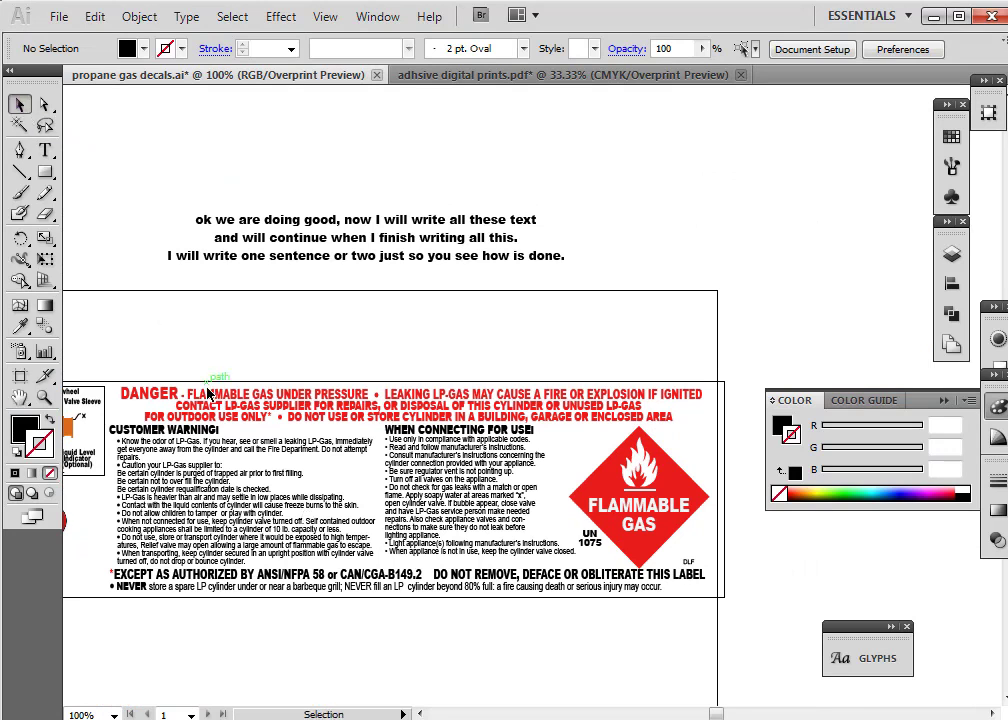
left_click(208, 398)
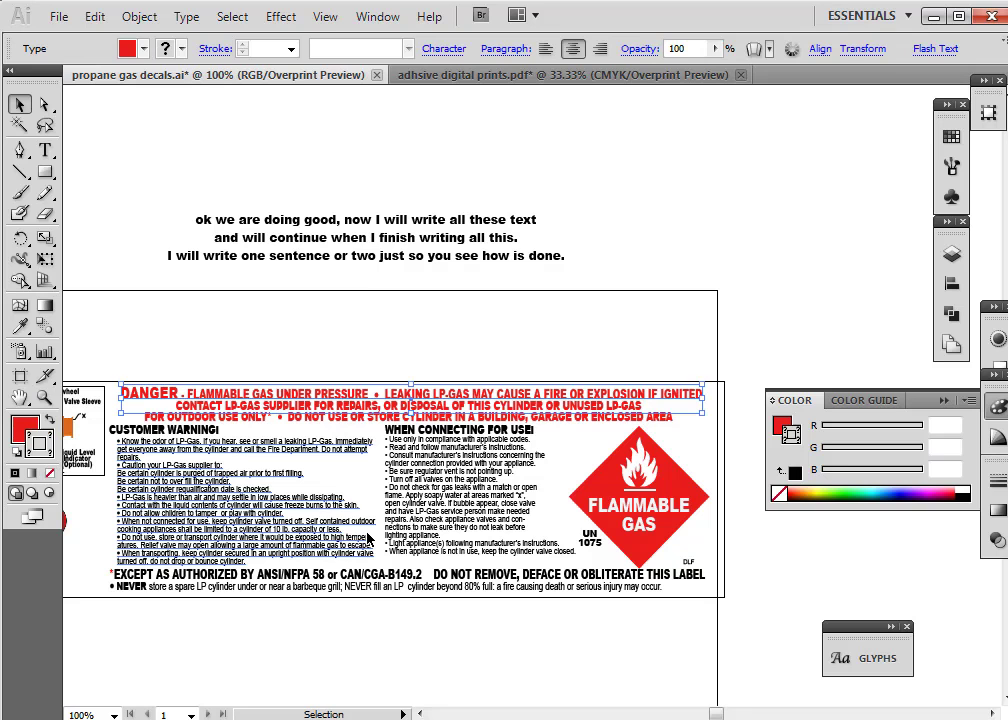
left_click(85, 355)
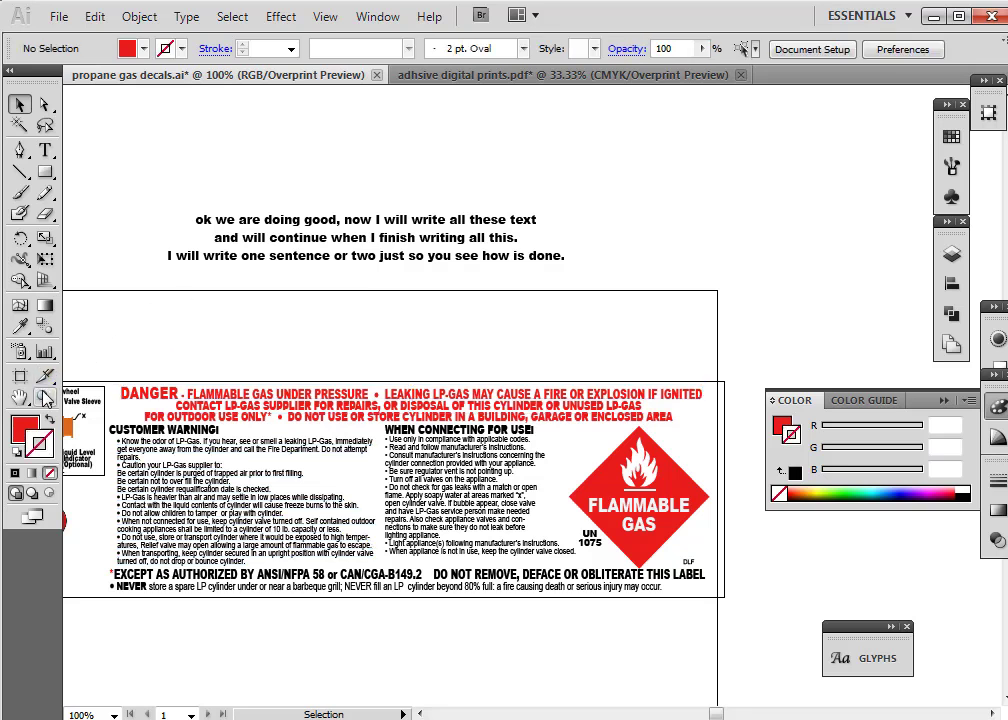
left_click(44, 397)
left_click_drag(108, 367, 318, 450)
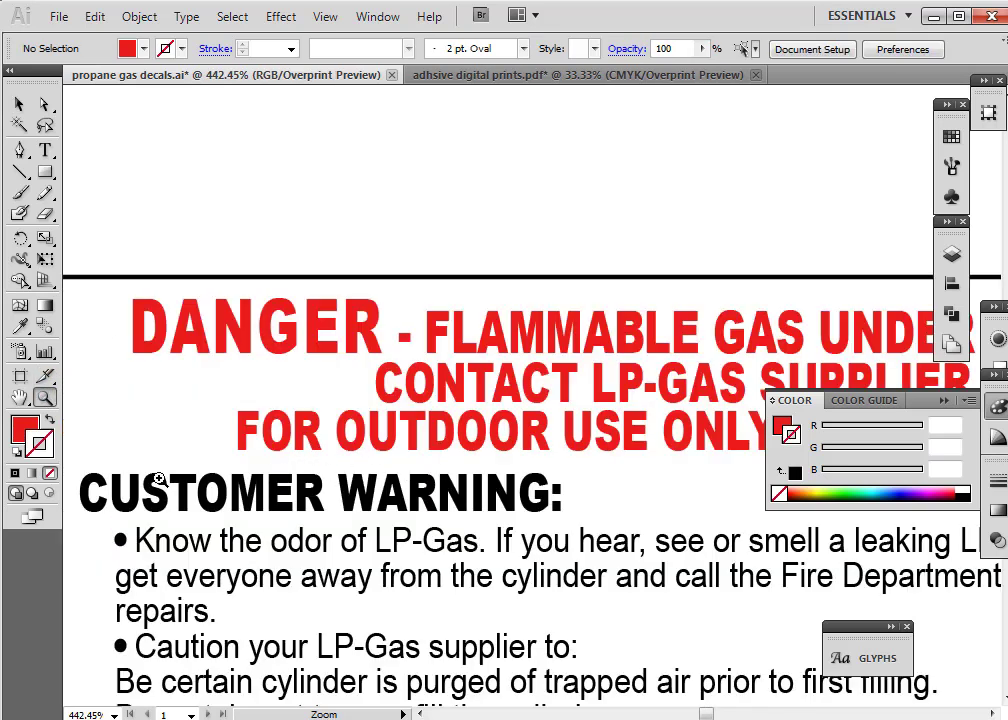
left_click(20, 397)
left_click_drag(457, 449, 80, 421)
left_click_drag(647, 430, 416, 421)
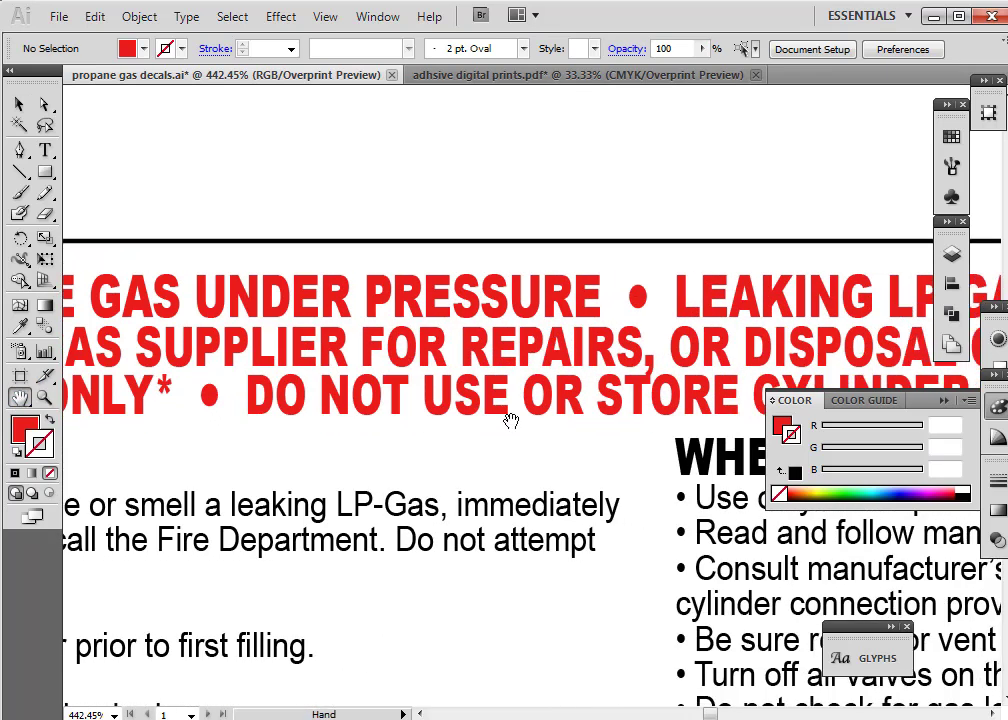
left_click_drag(678, 416, 288, 408)
left_click(20, 104)
left_click(170, 322)
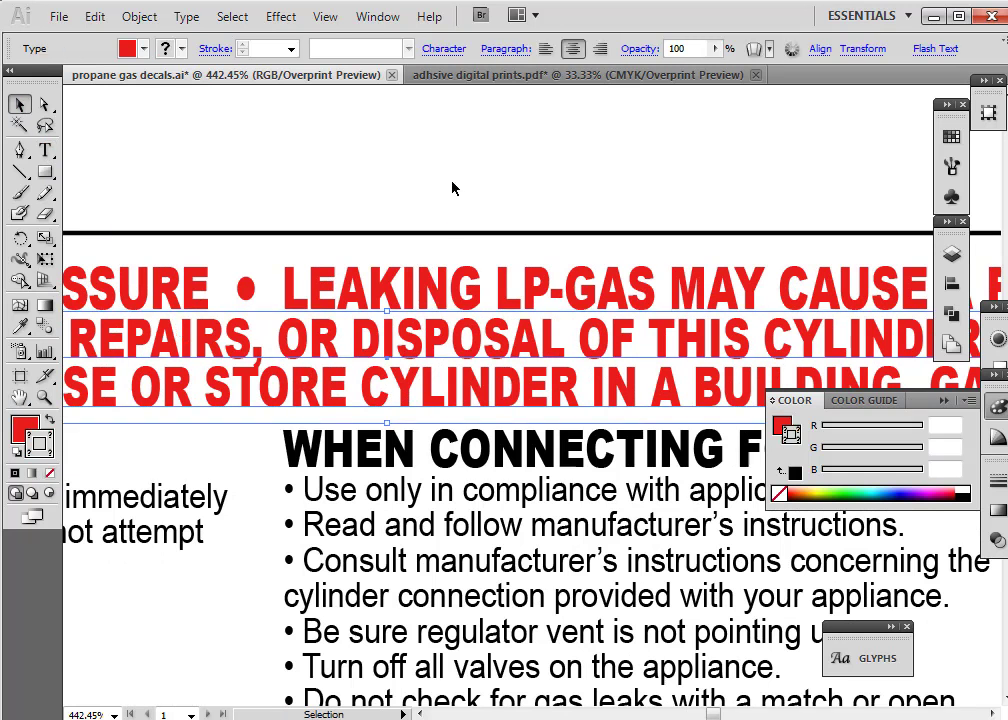
left_click(444, 48)
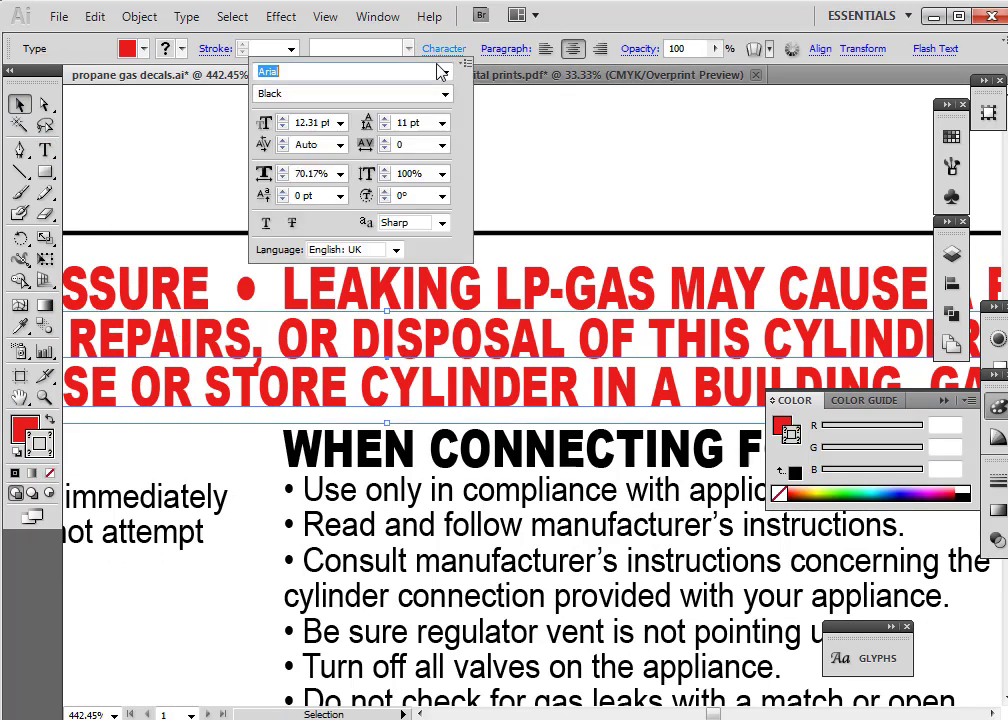
left_click(386, 118)
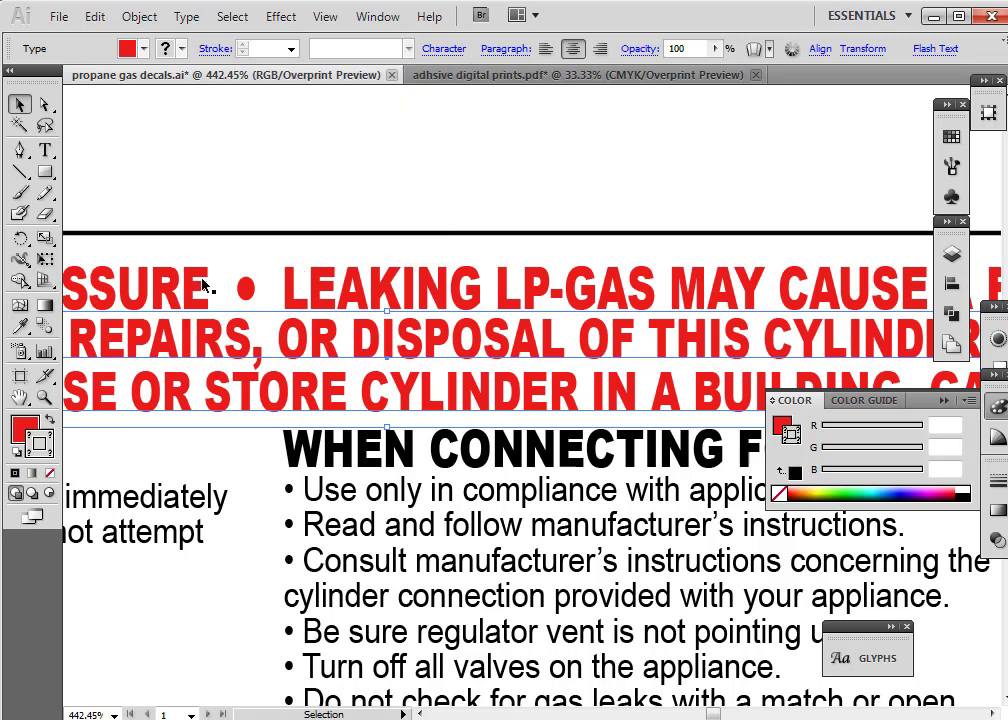
Align the red DANGER line and the two-line text below it on their horizontal centres
left_click(20, 398)
left_click_drag(480, 361, 212, 330)
left_click_drag(400, 331, 342, 337)
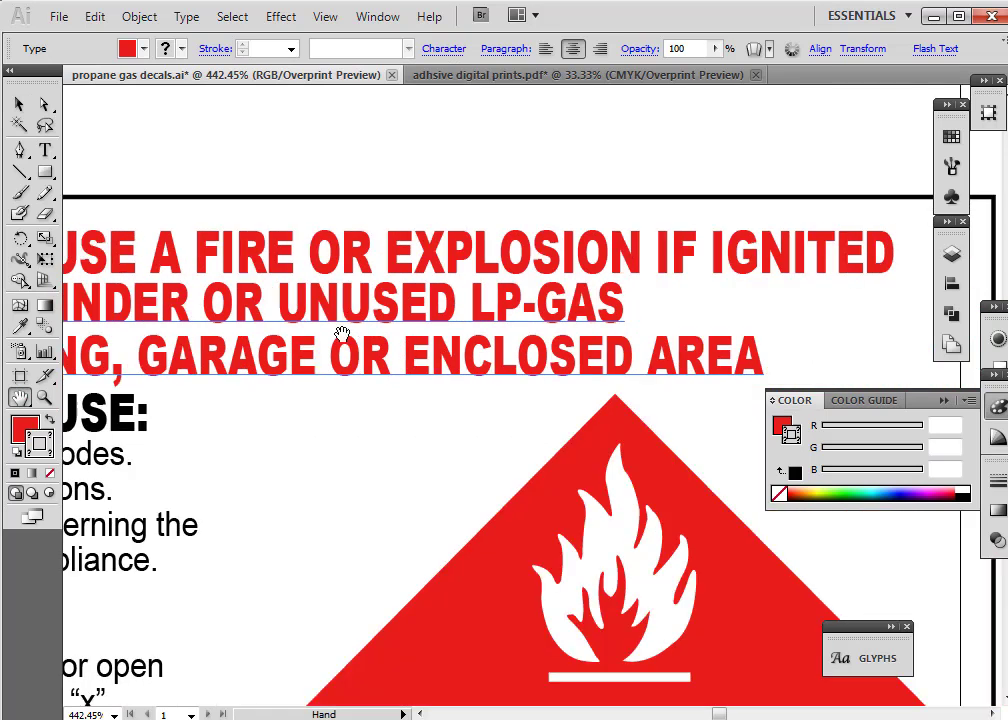
left_click(45, 398)
left_click(420, 434, "alt")
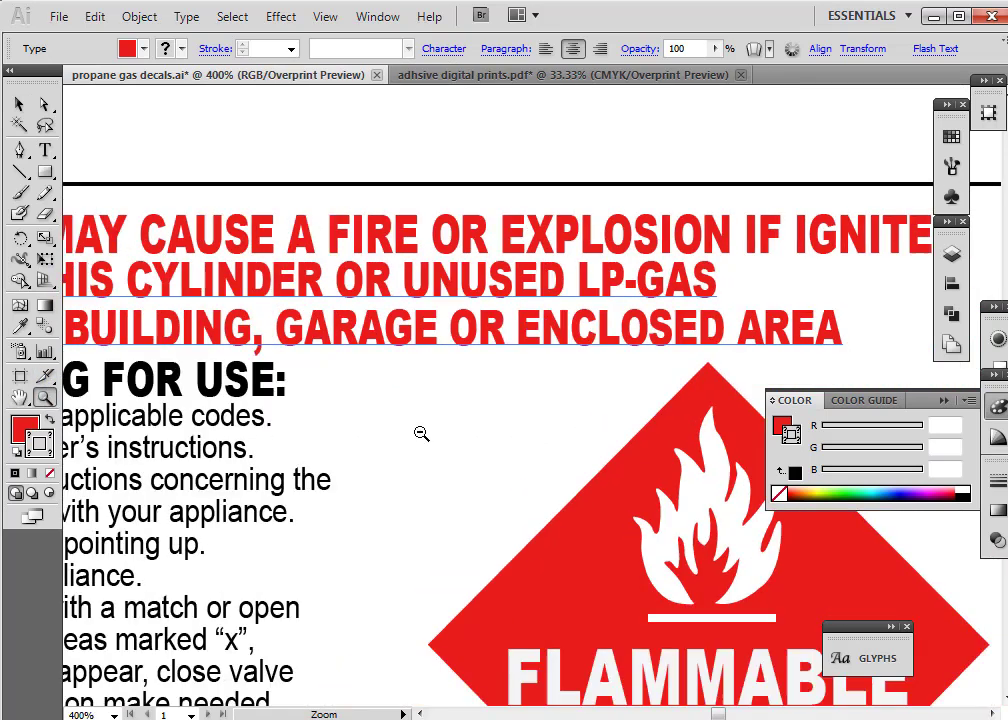
left_click(465, 370, "alt")
left_click(465, 370, "alt")
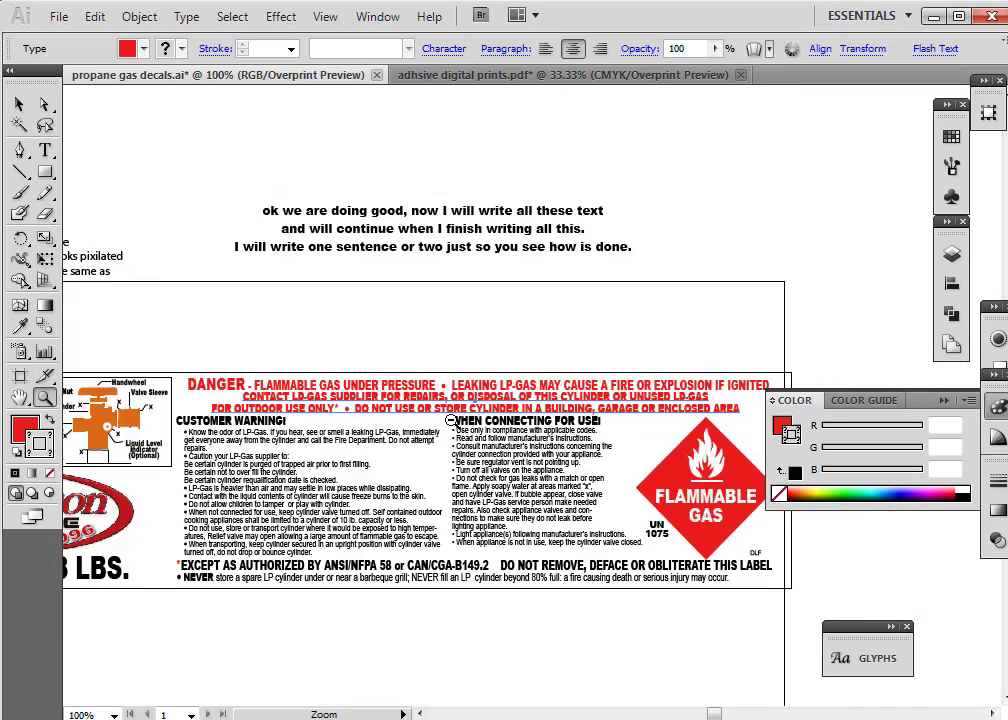
left_click(19, 104)
left_click(209, 392)
left_click(208, 386, "shift")
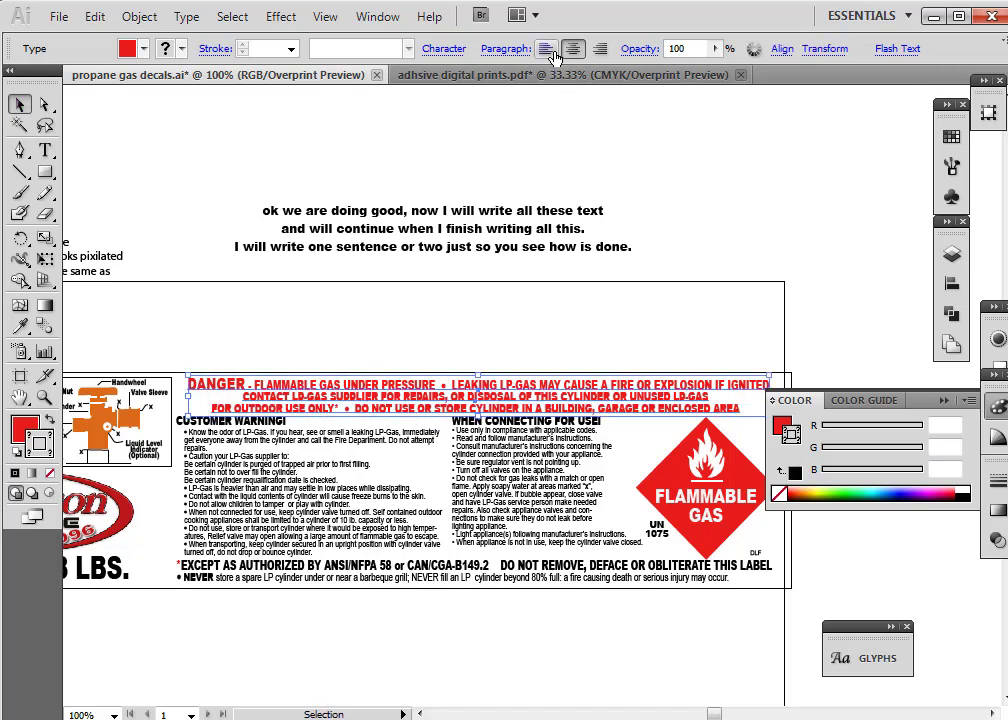
left_click(780, 48)
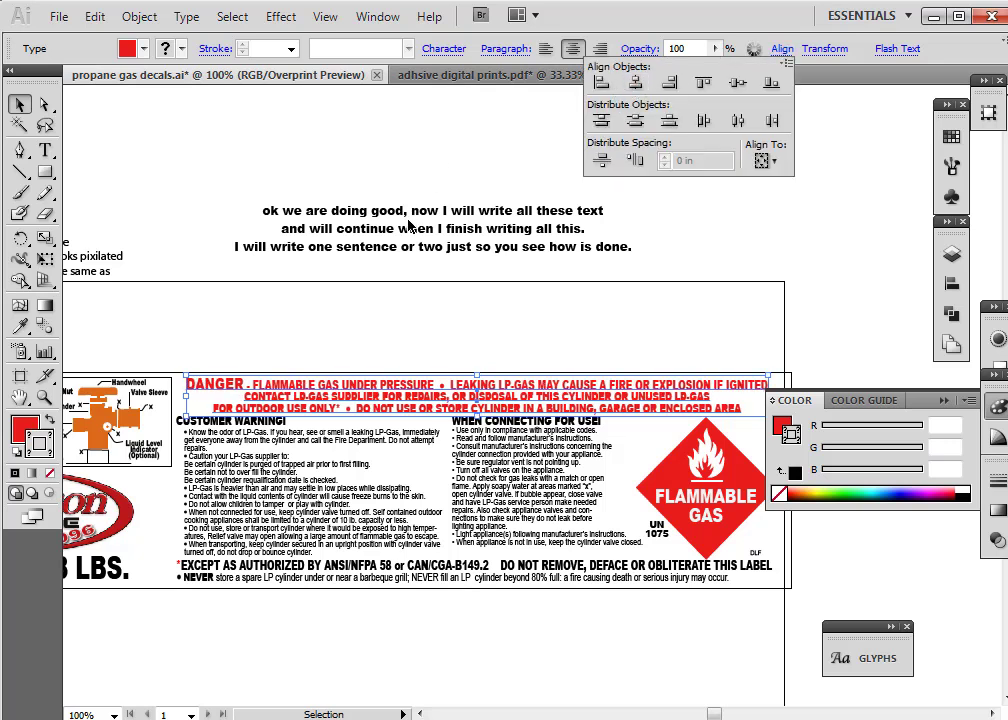
Group the red DANGER line with the red two-line text below it
left_click(139, 17)
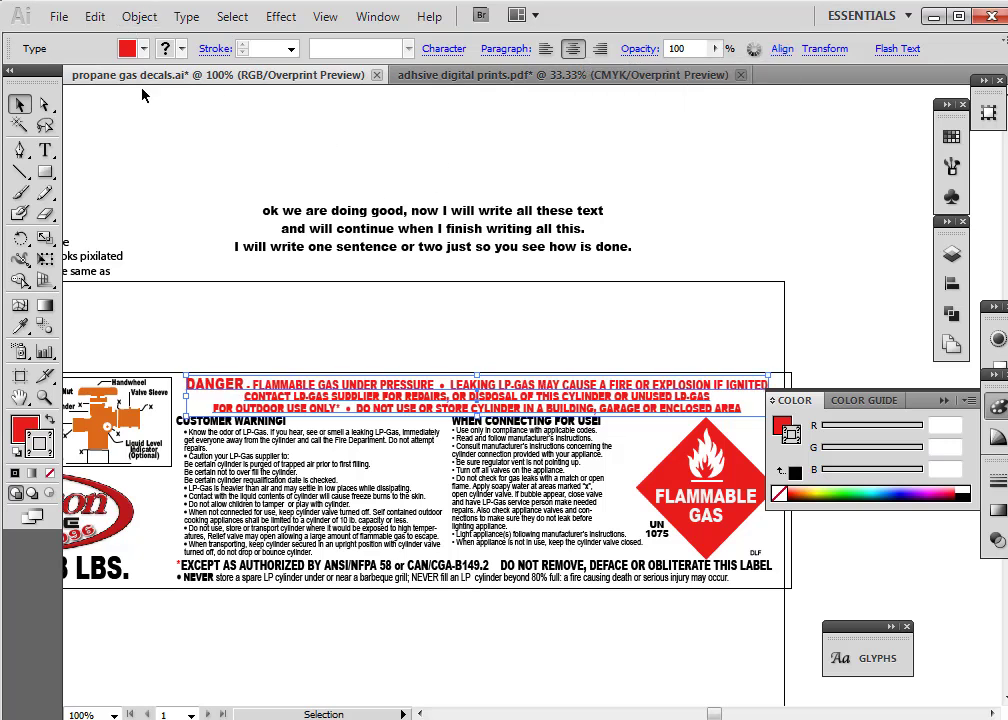
left_click(139, 17)
left_click(155, 92)
left_click(335, 616)
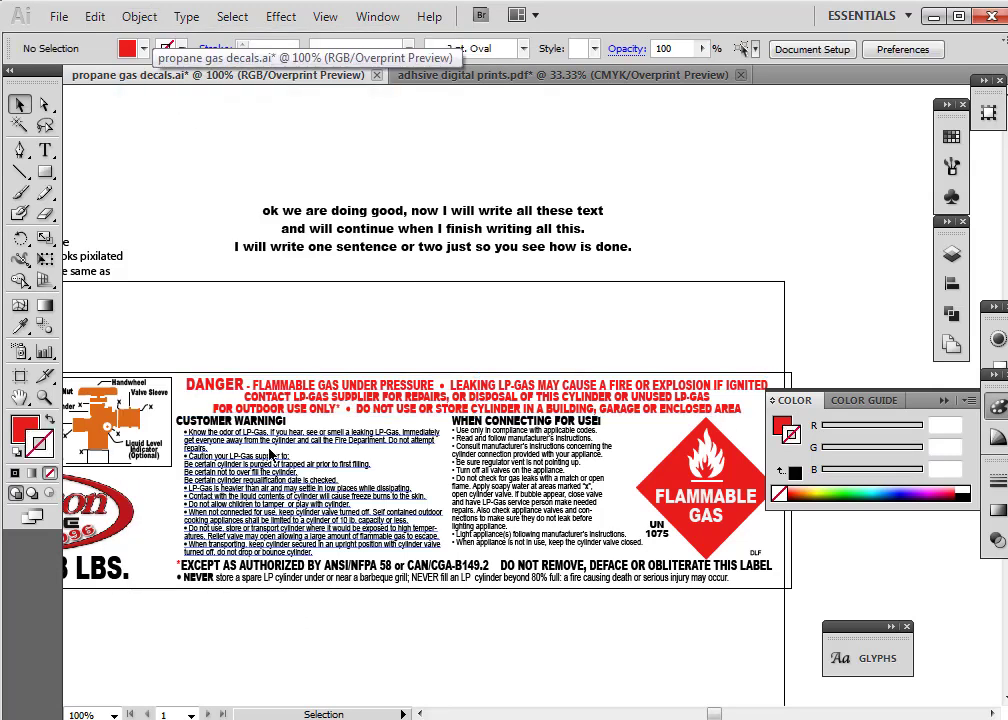
Left-align the CUSTOMER WARNING text, its bullet list, the EXCEPT AS AUTHORIZED line and the NEVER line
left_click(255, 428)
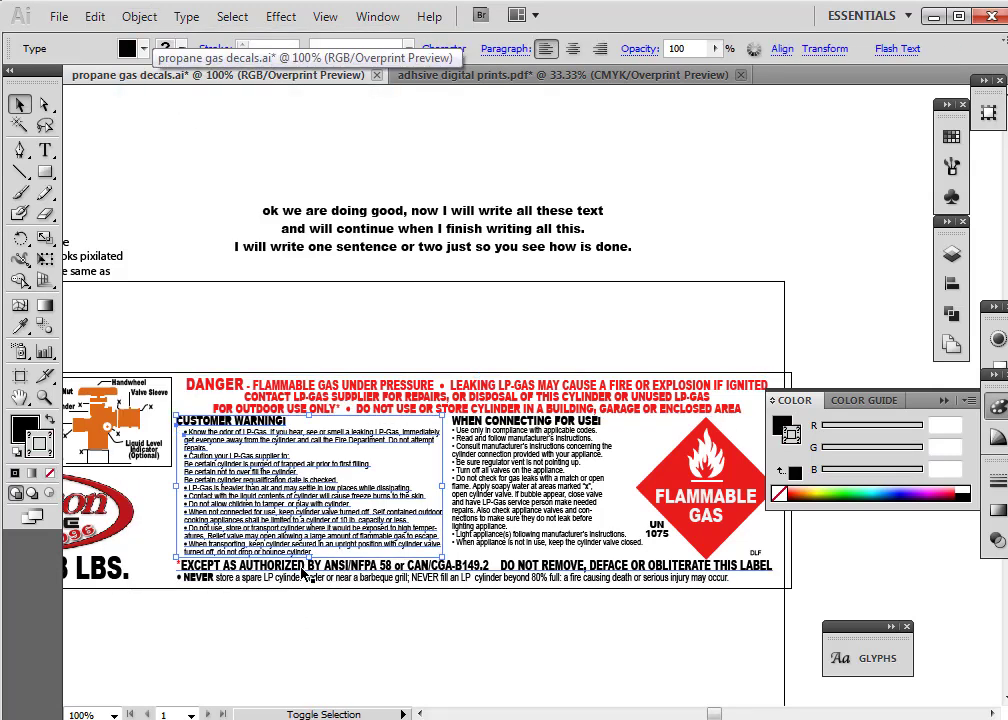
key("ctrl+a")
left_click(190, 578, "shift")
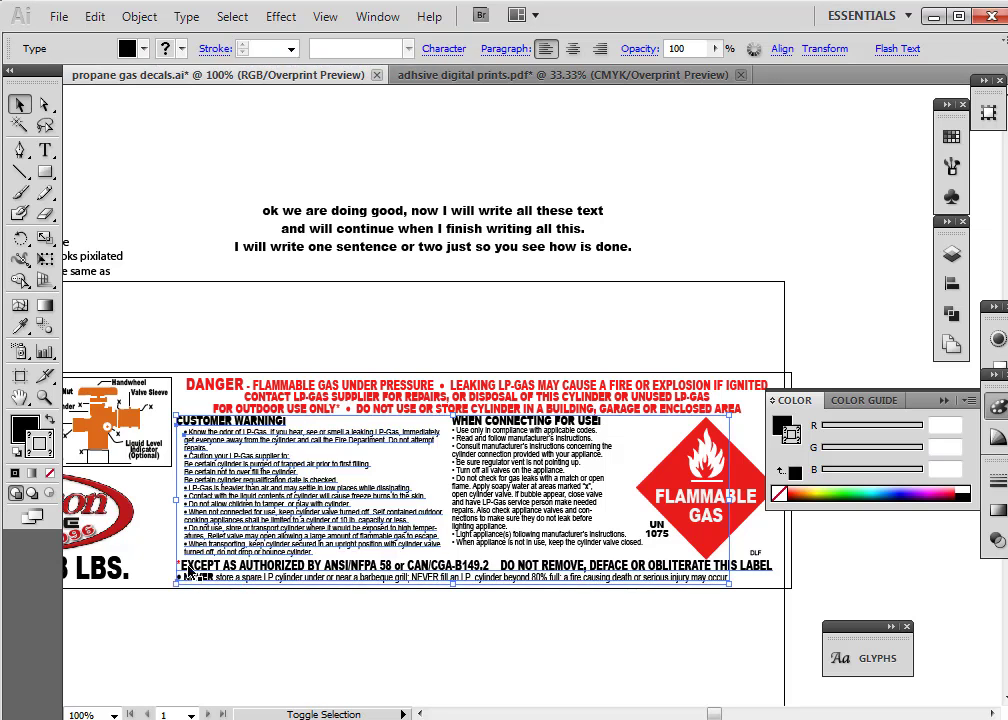
left_click(191, 568, "shift")
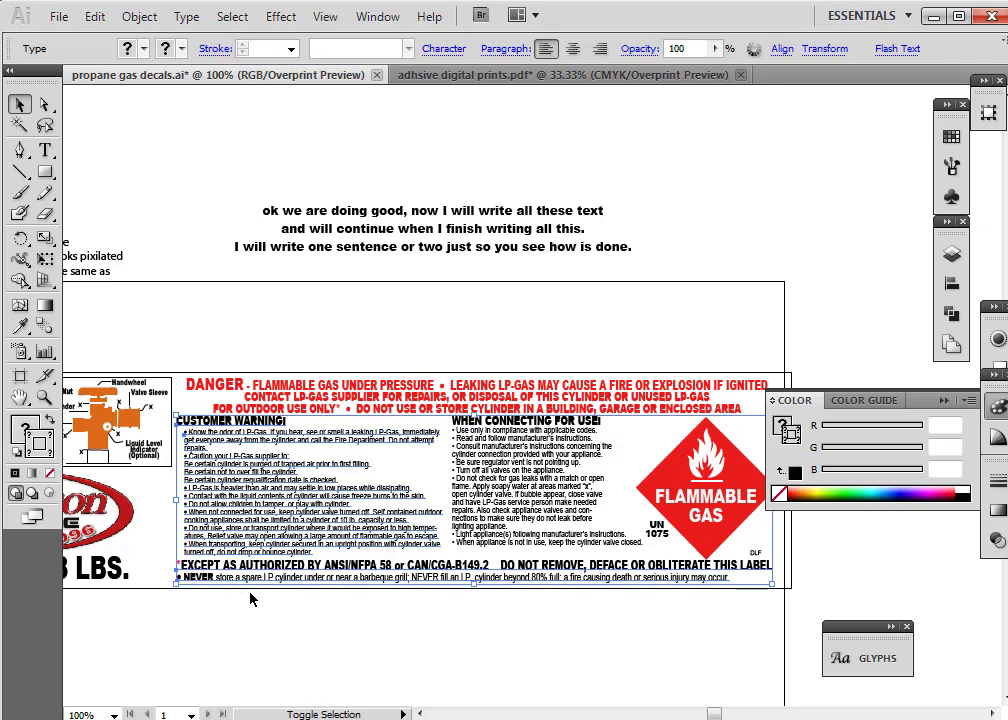
left_click(781, 48)
left_click(603, 84)
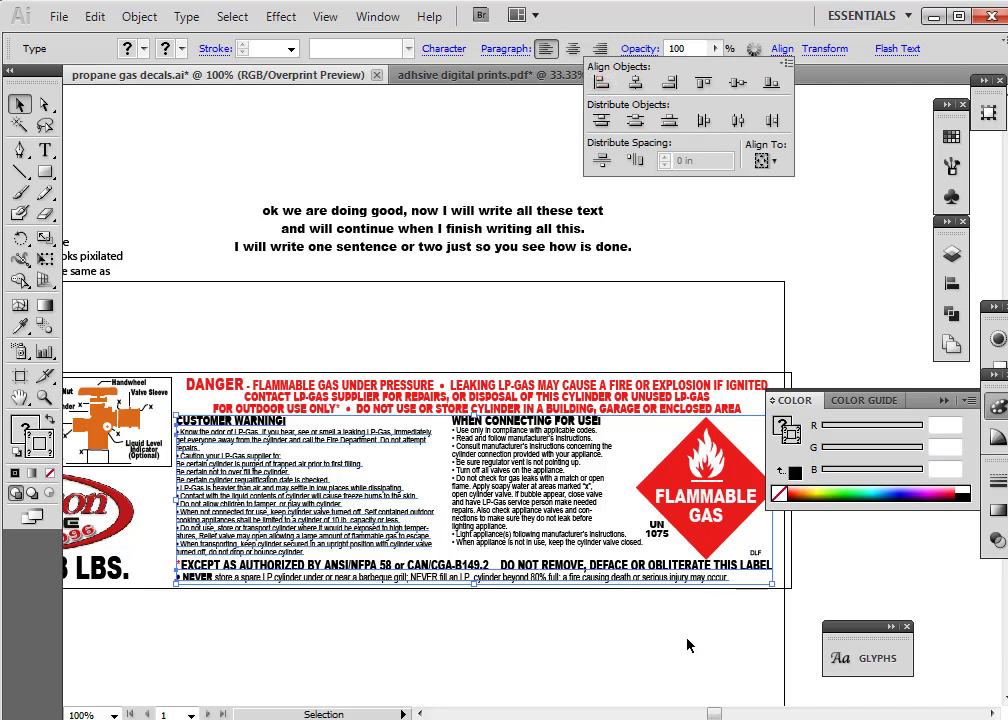
Nudge the left-aligned customer warning block and the two bottom lines slightly right within the label
key("shift+Right")
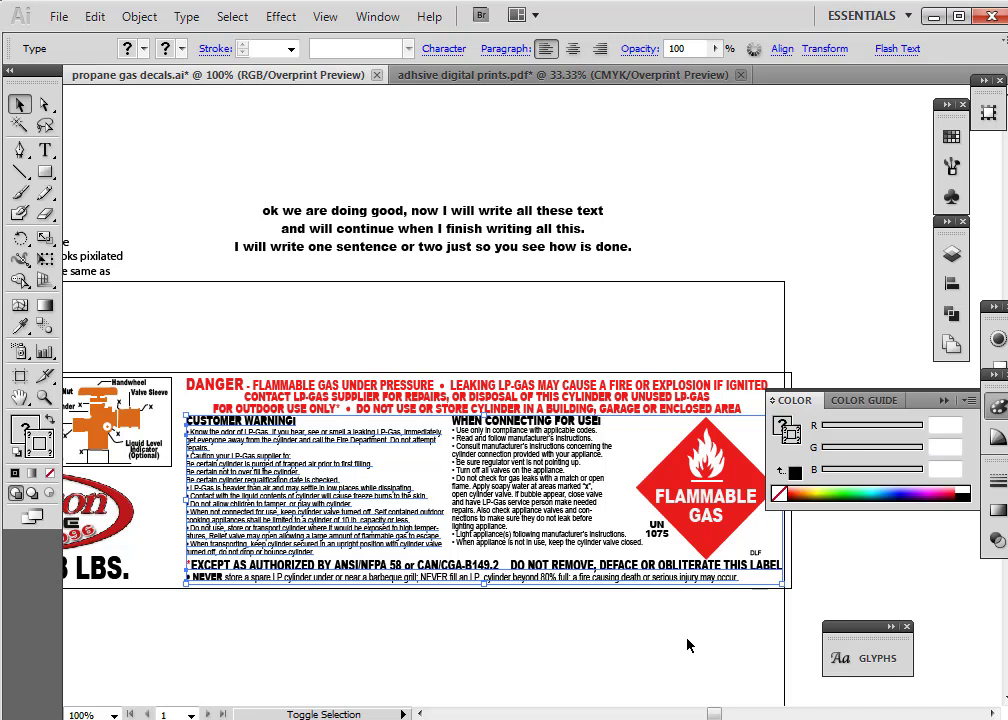
key("shift+Left")
key("Right")
key("Right")
key("Right")
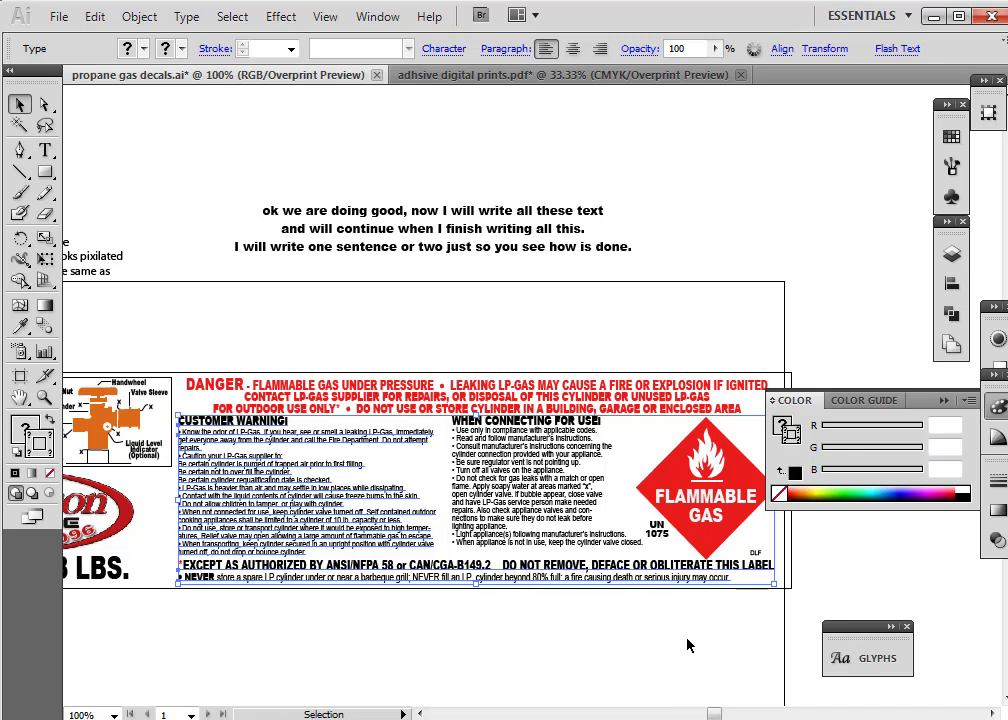
key("Right")
key("Right")
key("Right")
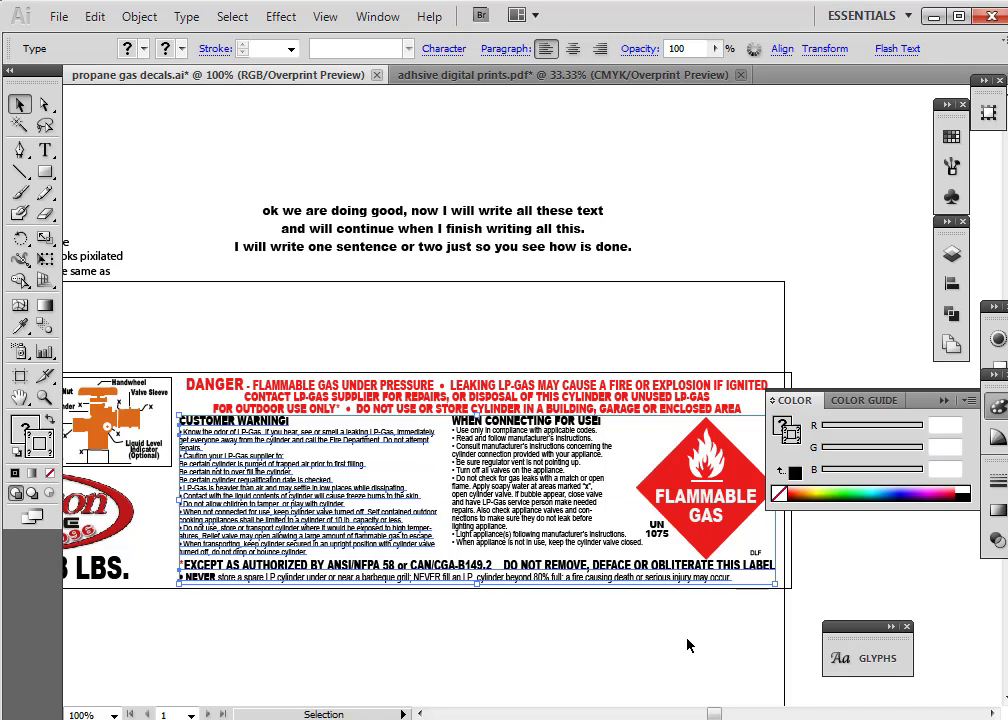
key("Right")
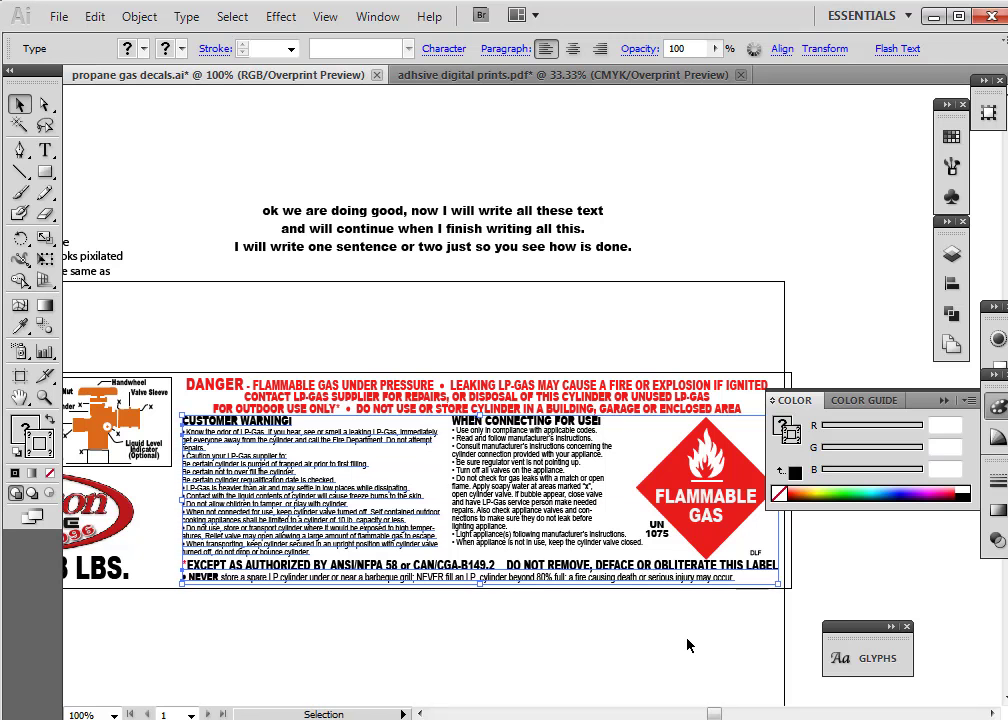
Nudge the CUSTOMER WARNING heading, its bullet list and the two bottom lines slightly down and group them
key("Down")
left_click(688, 645)
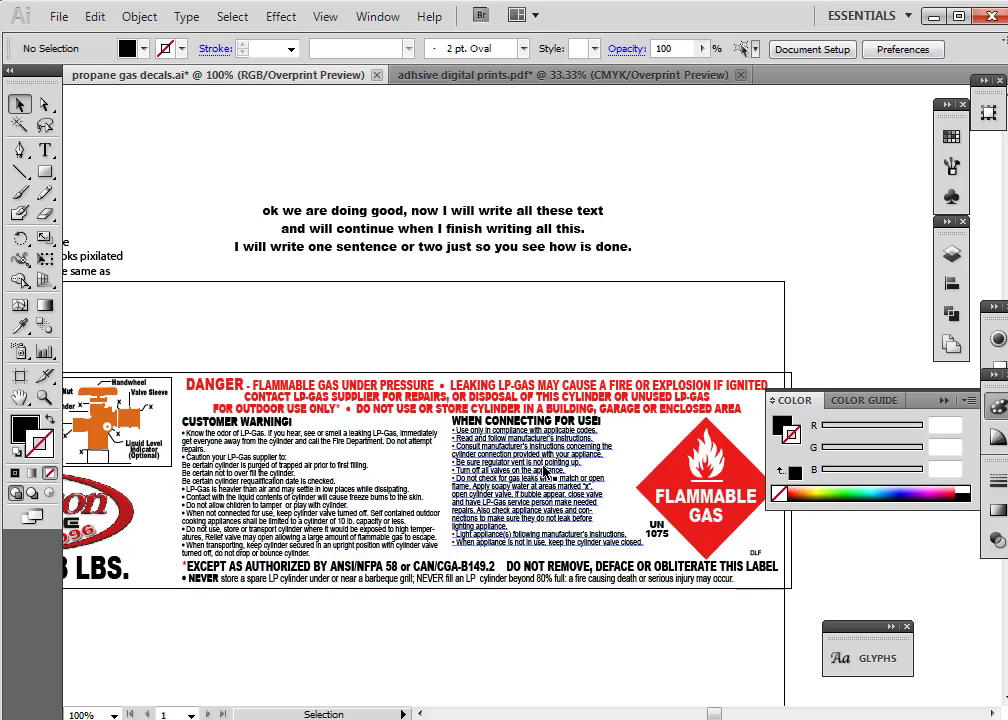
left_click(458, 492)
left_click(280, 445)
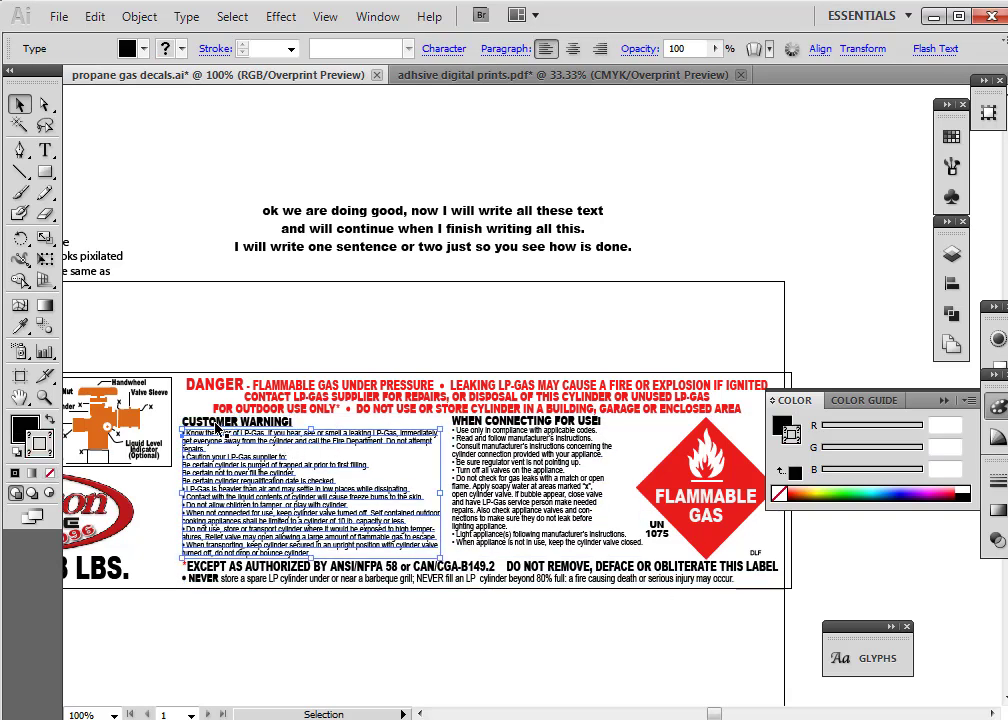
left_click(200, 483, "shift")
left_click(195, 574, "shift")
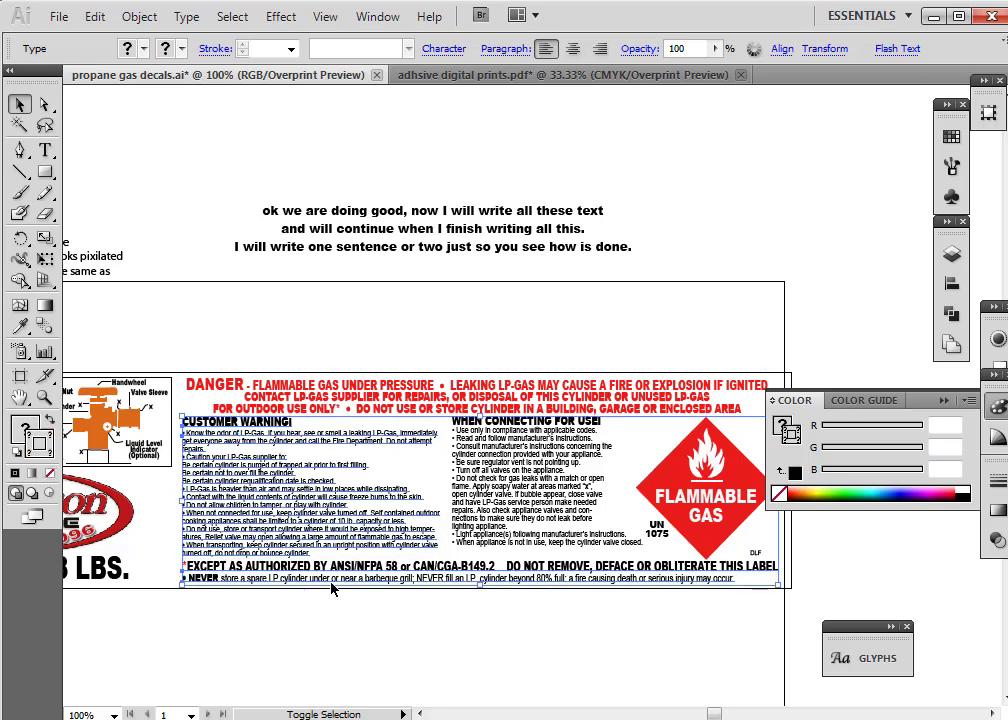
left_click(139, 17)
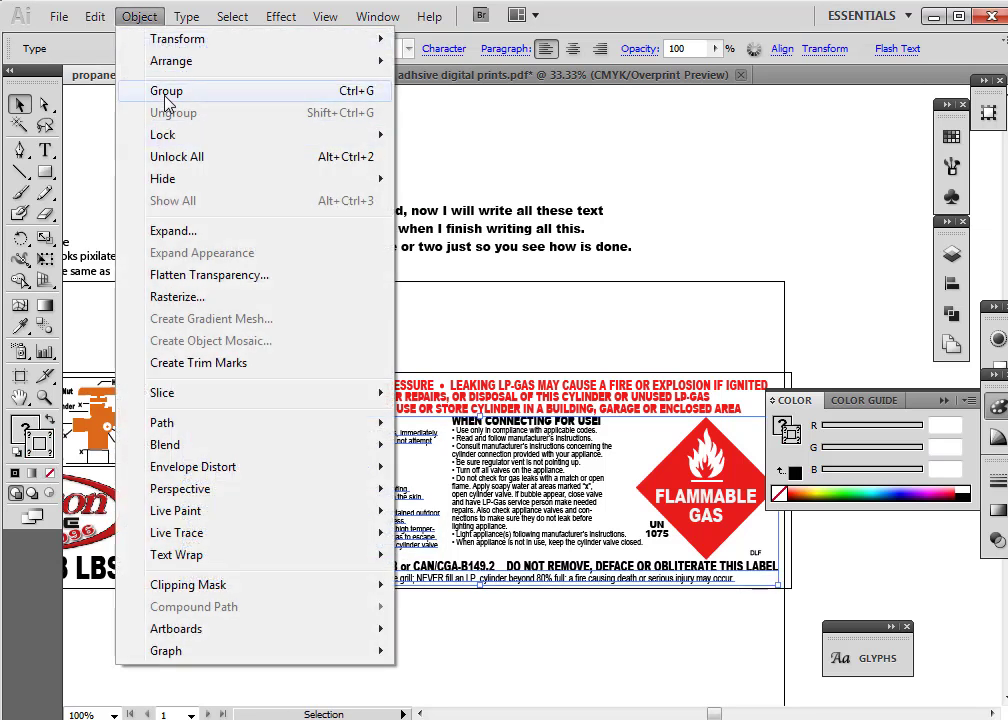
left_click(164, 97)
left_click(481, 642)
Move the WHEN CONNECTING FOR USE heading and its bullet list onto the CUSTOMER WARNING heading and list, matching their line positions
left_click(490, 505)
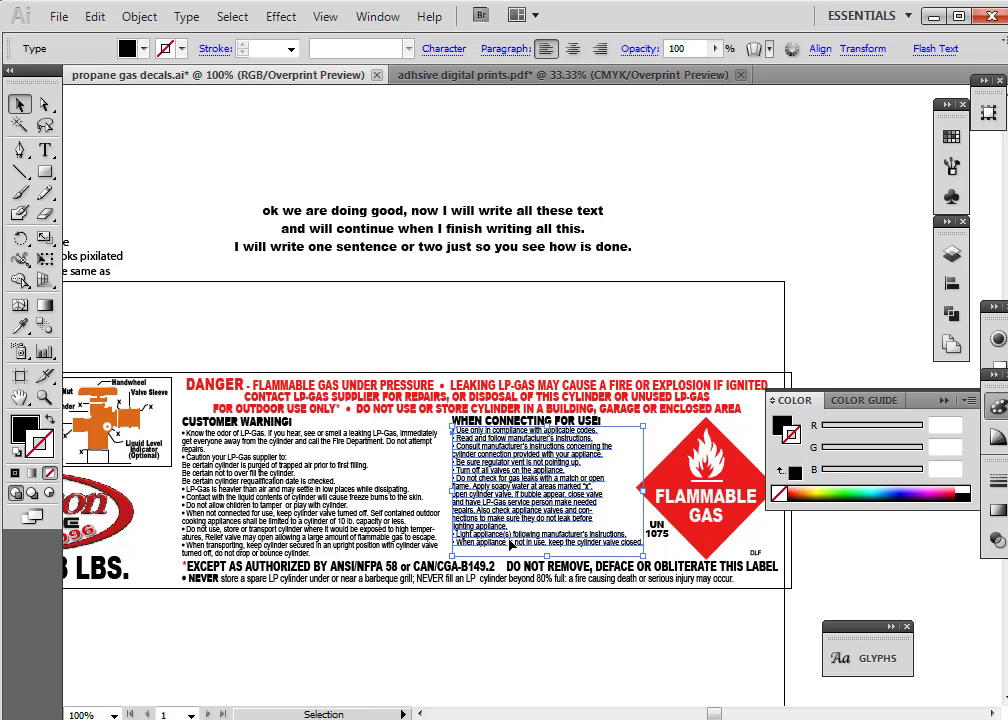
left_click(45, 397)
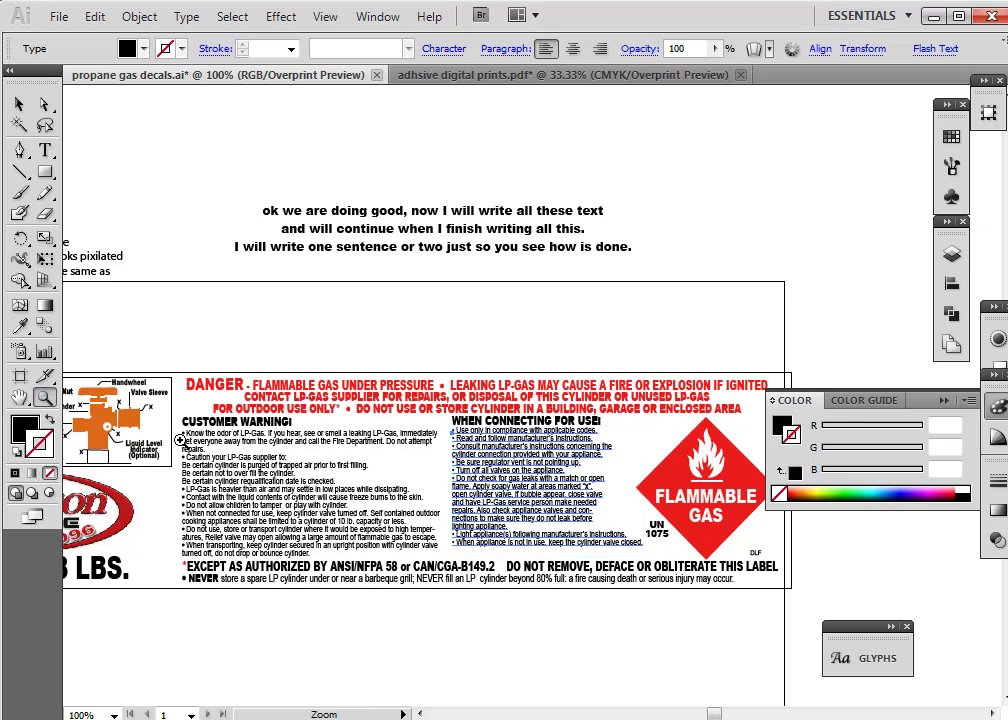
left_click_drag(166, 426, 318, 552)
left_click(635, 500, "alt")
left_click(641, 479, "alt")
left_click(650, 408, "alt")
left_click(703, 365, "alt")
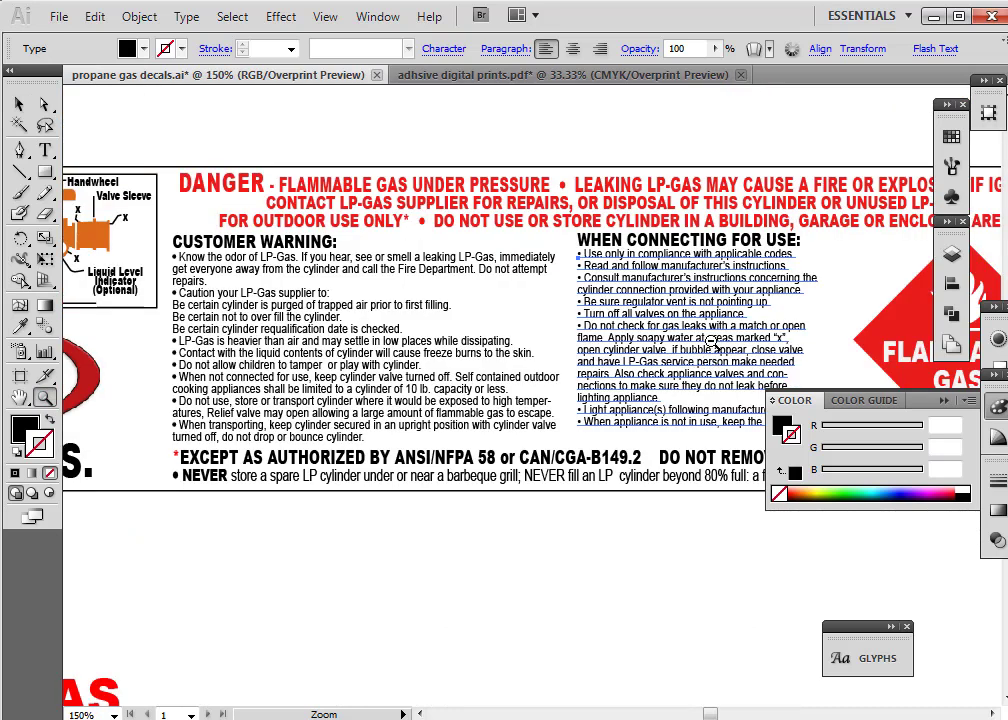
left_click(675, 367)
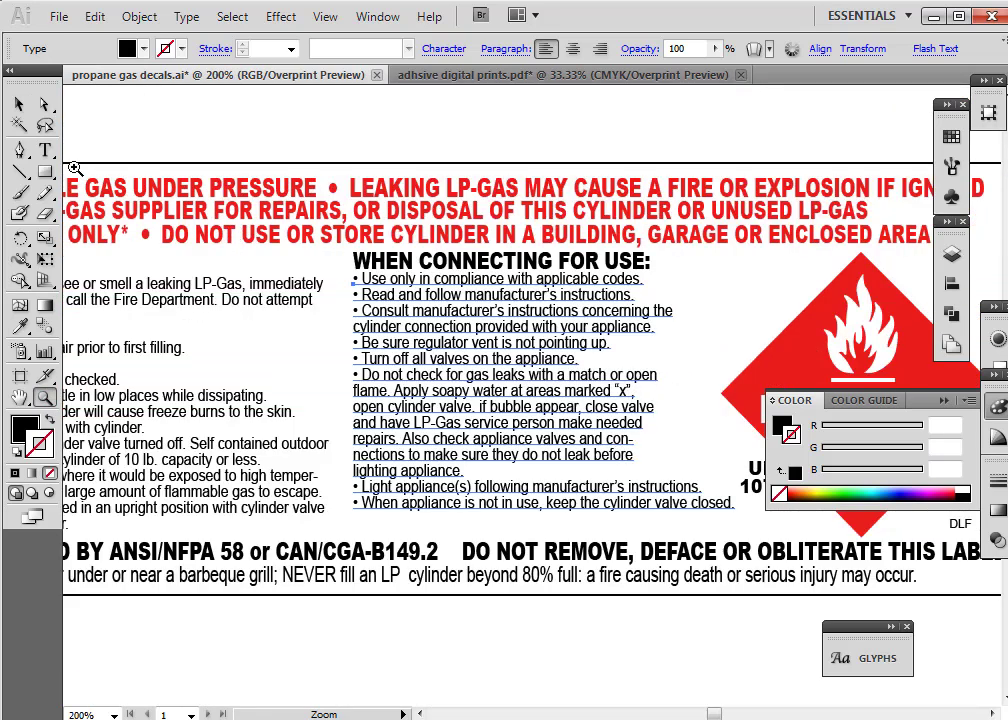
left_click(19, 104)
left_click(374, 264)
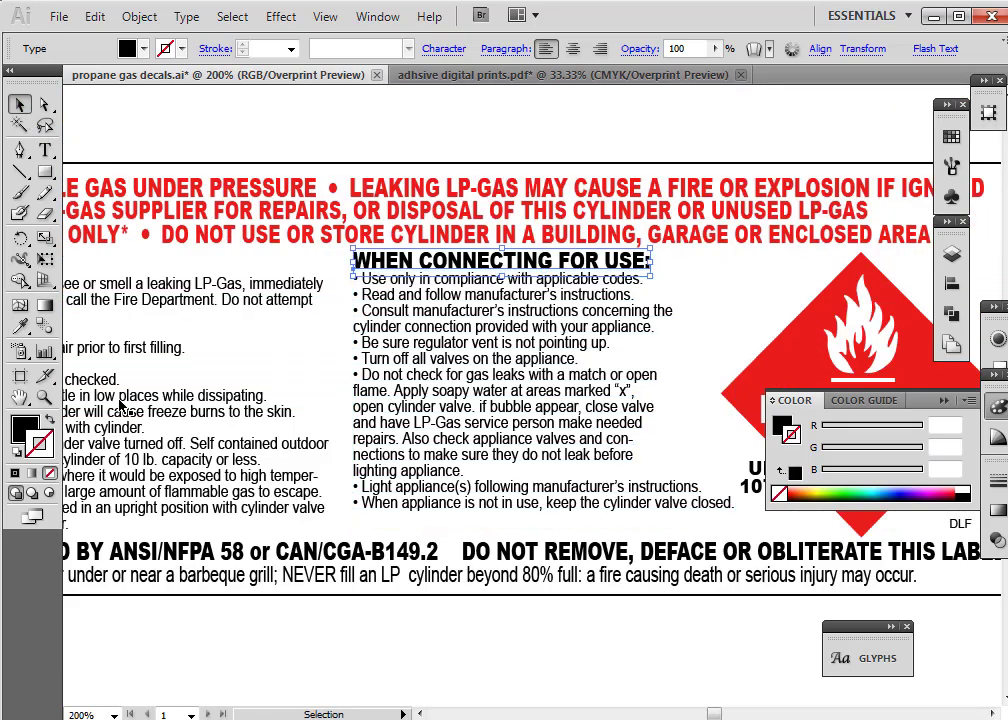
left_click(20, 397)
left_click_drag(200, 392, 513, 445)
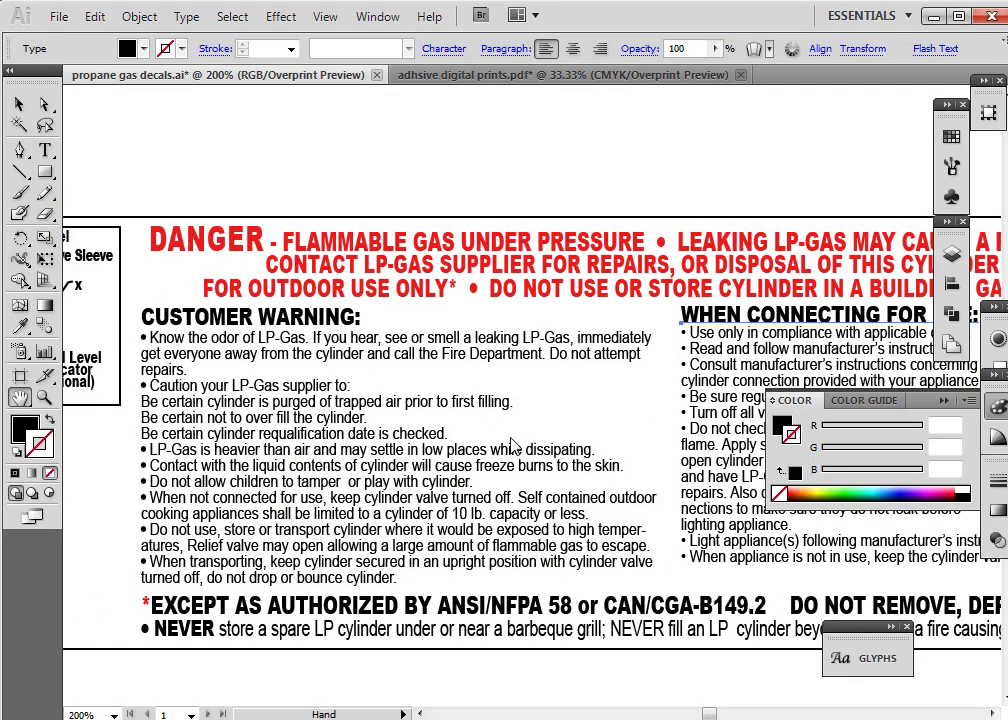
left_click(19, 104)
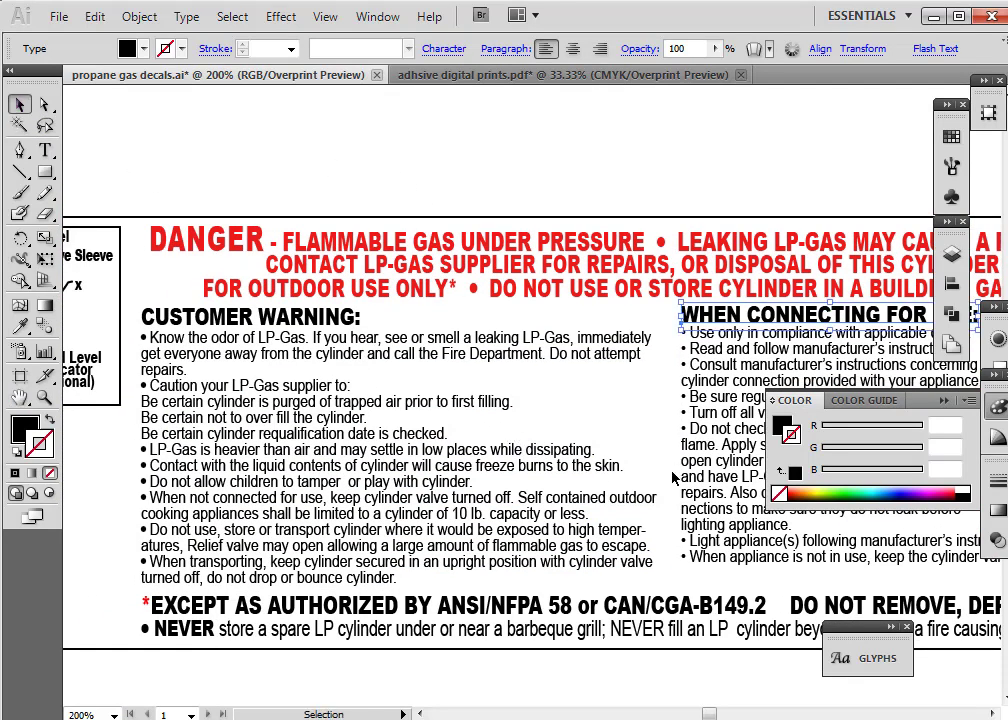
left_click_drag(720, 320, 182, 322)
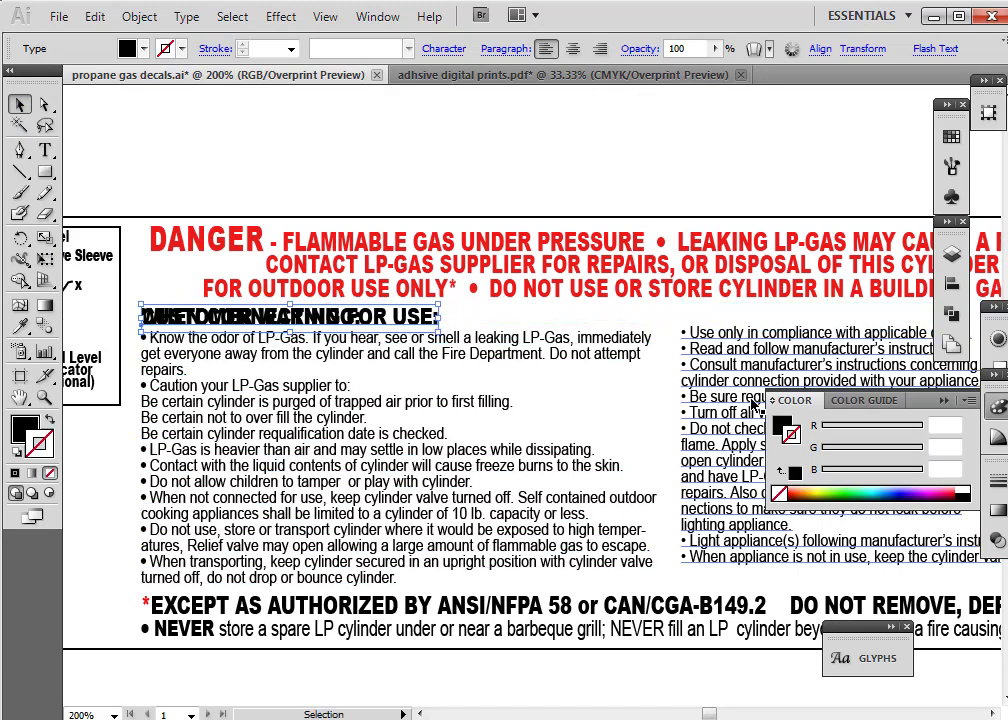
left_click_drag(717, 389, 178, 393)
Lock the customer warning group that includes the two bottom lines
left_click(301, 319, "shift")
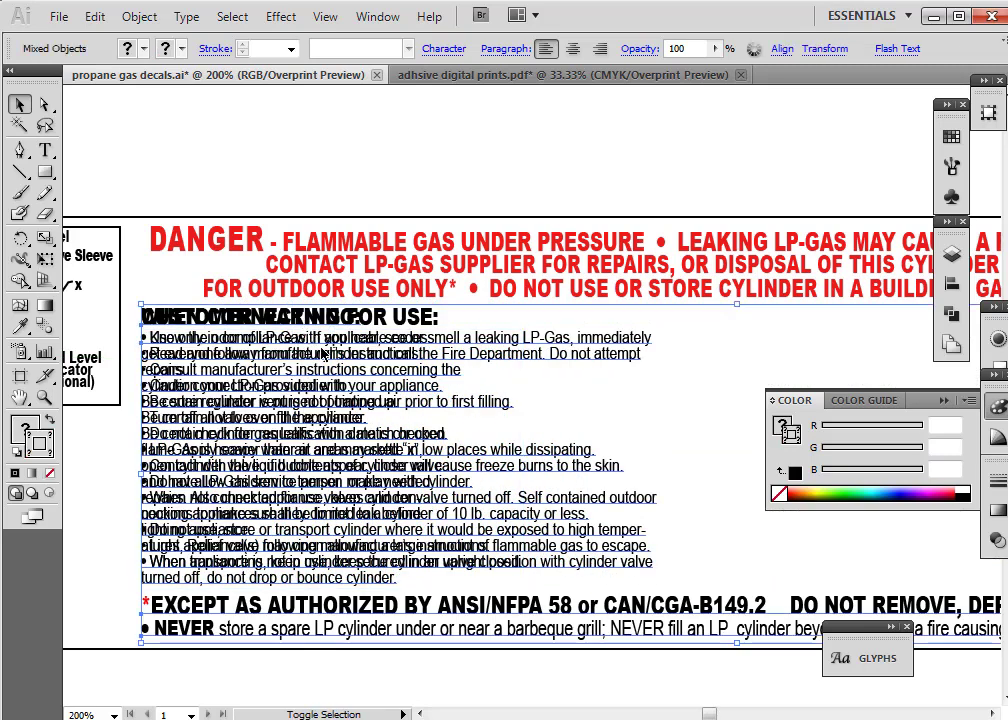
left_click(704, 477)
left_click(352, 472)
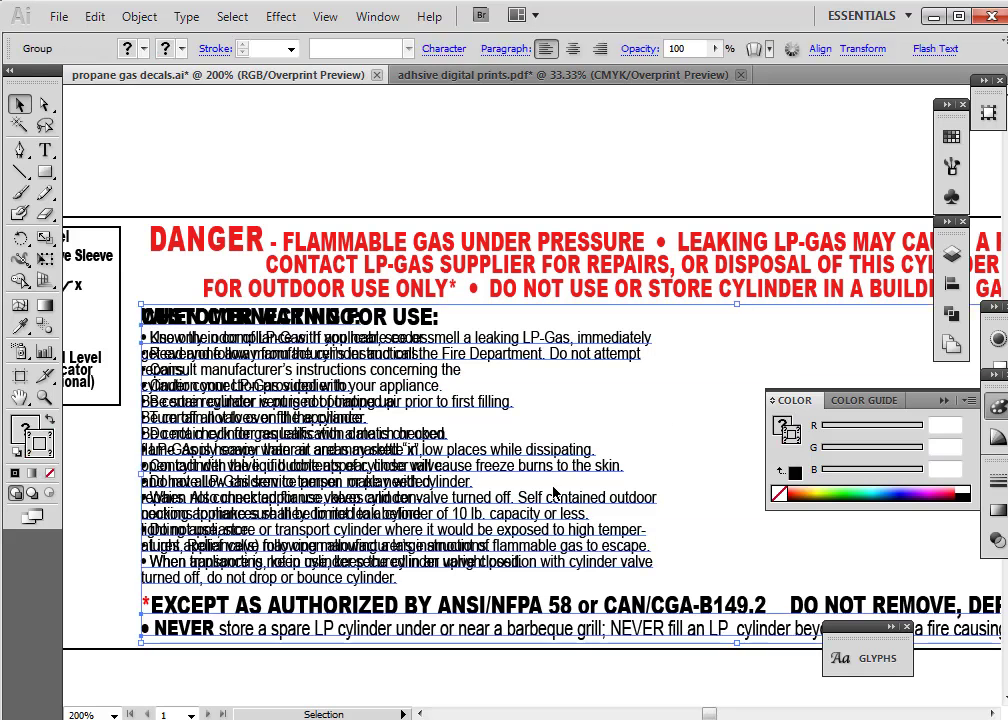
left_click(724, 451)
left_click(636, 517)
left_click(139, 16)
mouse_move(165, 134)
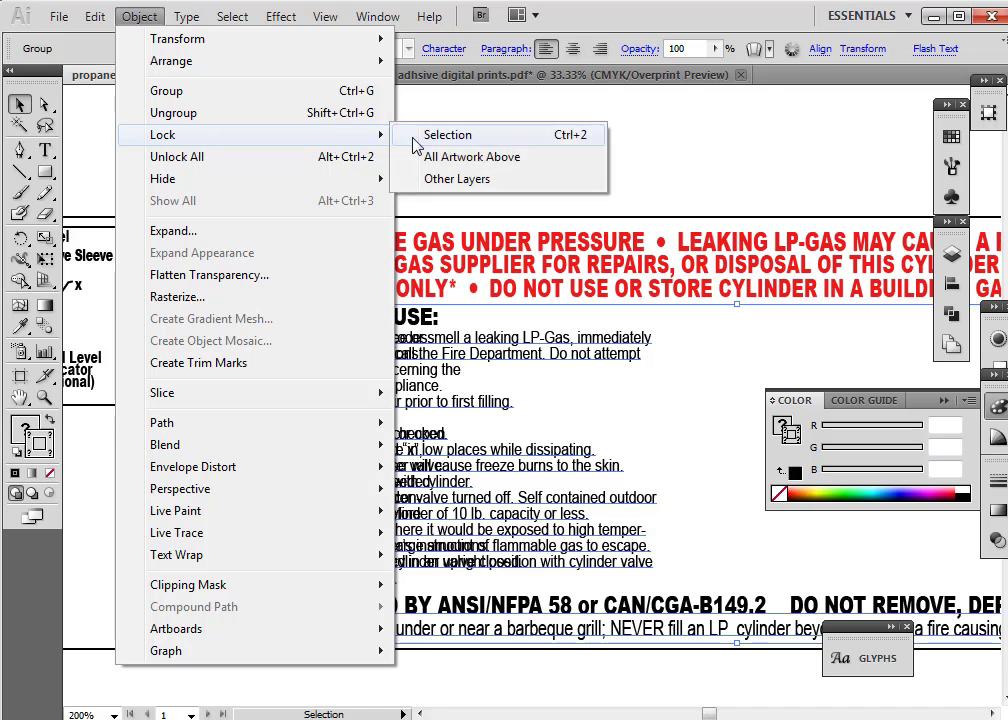
left_click(390, 134)
Group the WHEN CONNECTING FOR USE heading with its bullet list
left_click(345, 333)
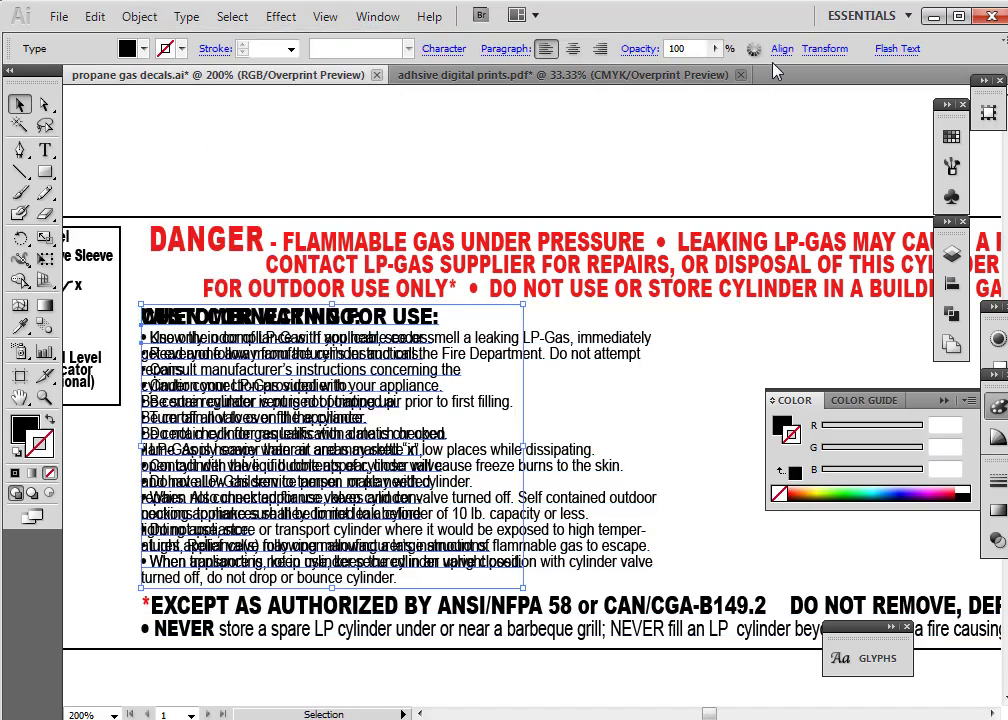
left_click(782, 52)
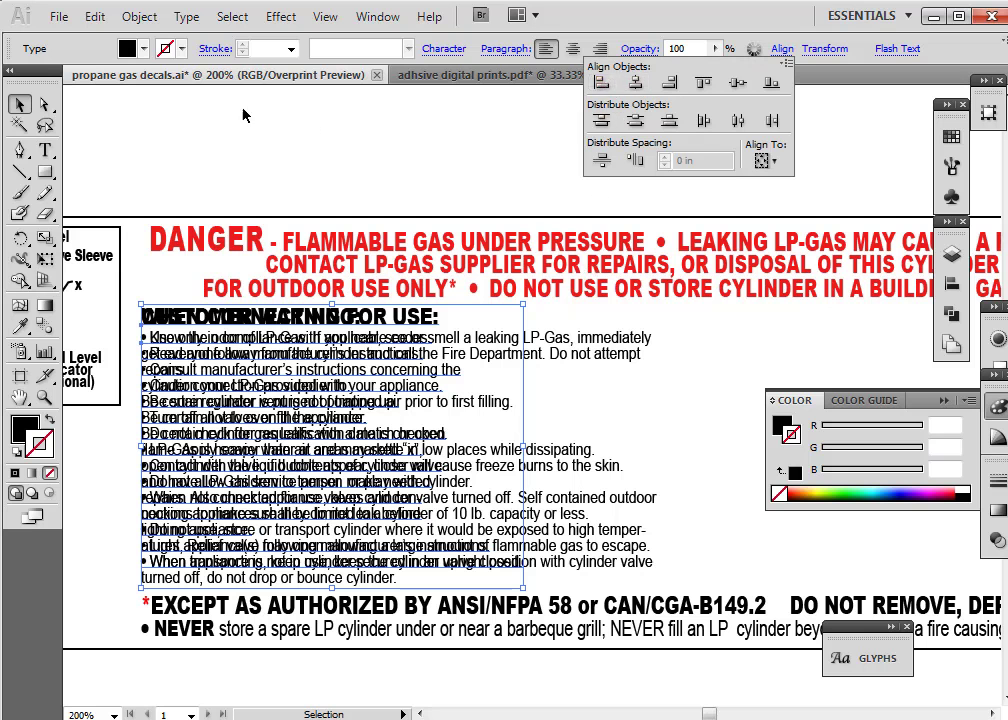
left_click(137, 14)
left_click(139, 16)
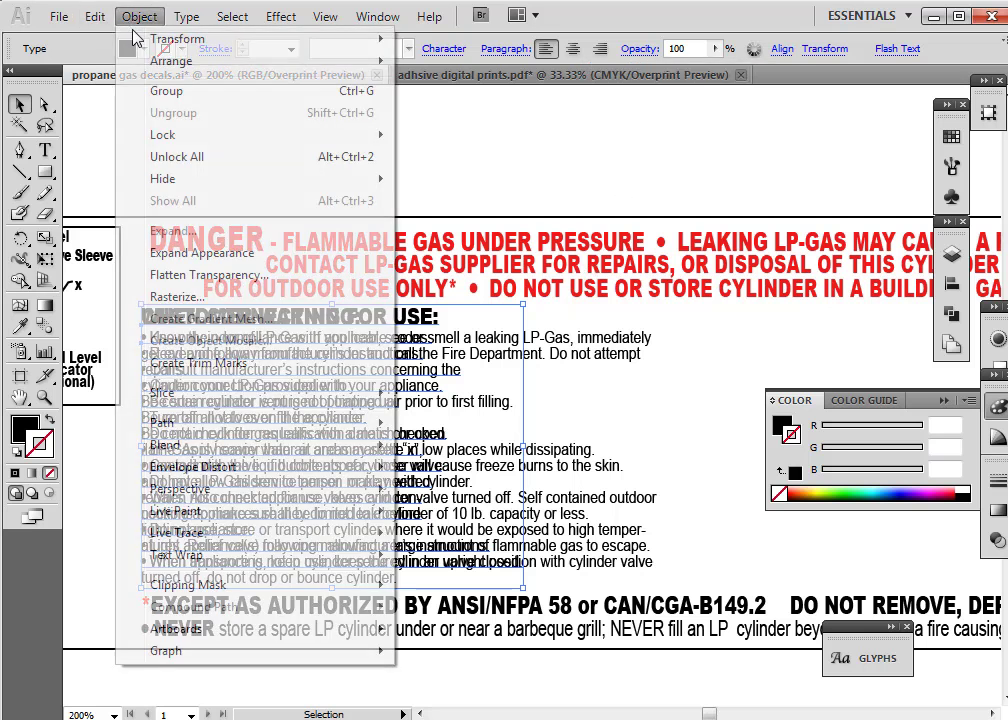
left_click(152, 92)
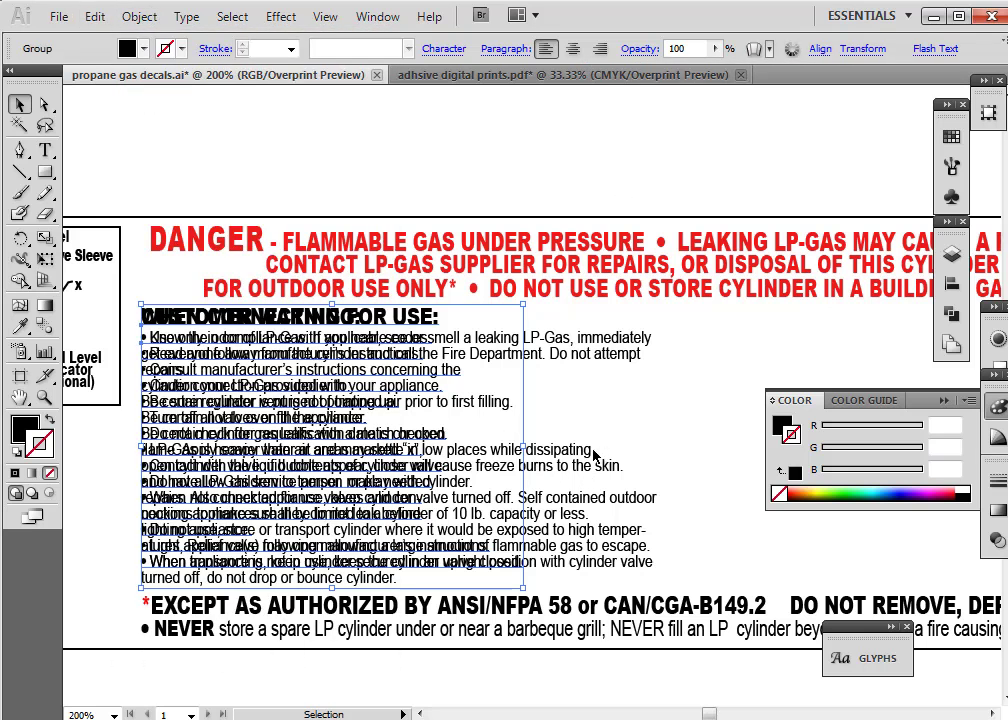
Shift the WHEN CONNECTING FOR USE group horizontally back to its own column, right of the customer warning text
key("shift+Right")
key("shift+Right")
key("shift+Right")
key("shift+Right")
key("shift+Right")
key("shift+Right")
key("shift+Right")
key("shift+Right")
key("shift+Right")
key("shift+Right")
key("shift+Right")
key("shift+Right")
key("shift+Right")
key("shift+Right")
key("shift+Right")
key("shift+Right")
key("shift+Right")
key("shift+Right")
key("shift+Right")
key("shift+Right")
key("shift+Right")
key("shift+Right")
key("shift+Right")
key("shift+Right")
key("shift+Right")
key("shift+Right")
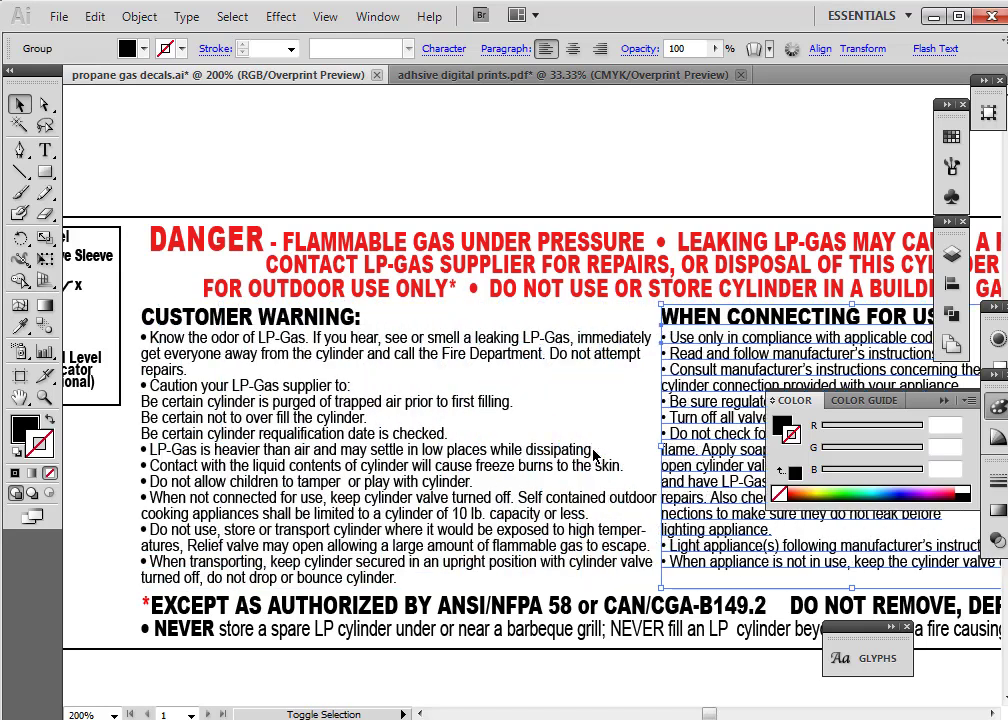
key("shift+Right")
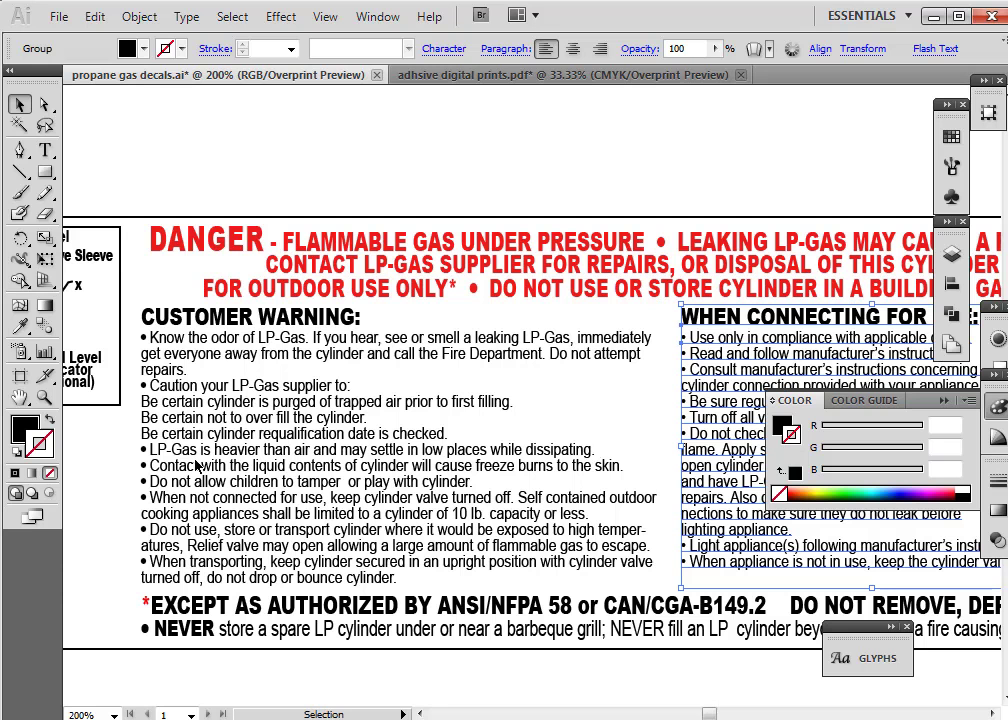
Nudge the WHEN CONNECTING FOR USE group slightly left, away from the FLAMMABLE GAS diamond
left_click(20, 397)
left_click_drag(586, 450, 247, 432)
left_click_drag(443, 438, 424, 490)
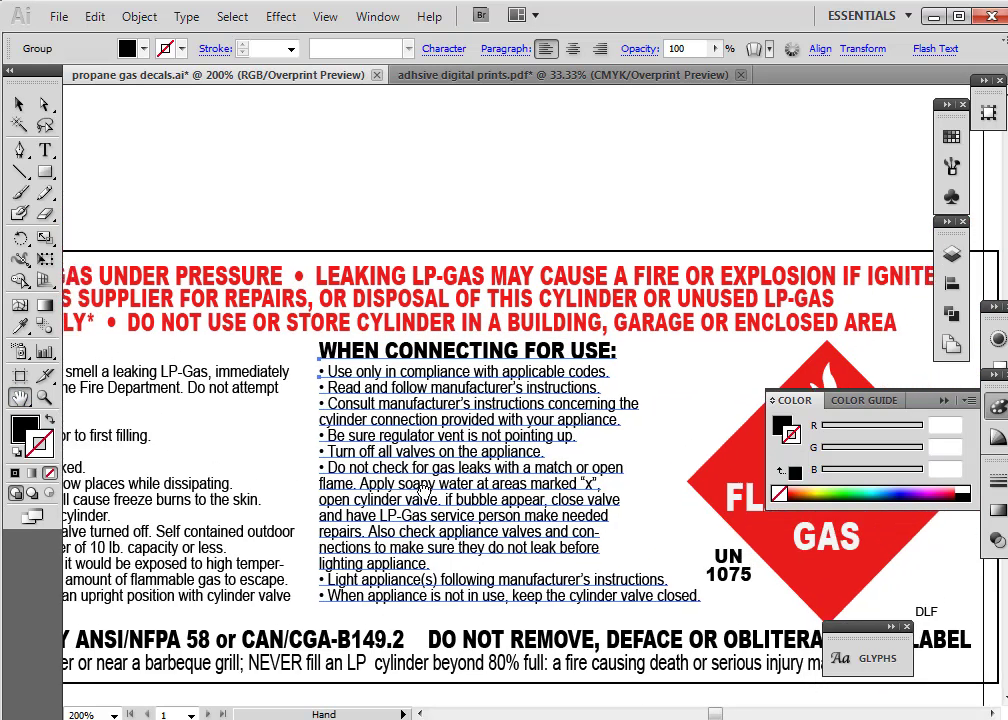
left_click(20, 104)
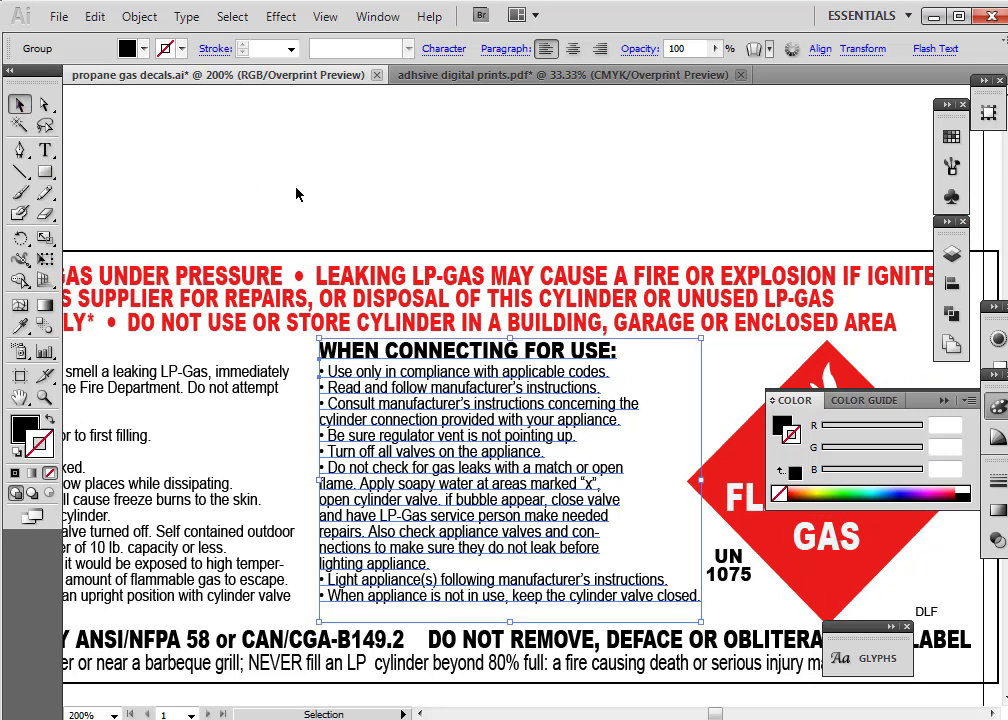
key("Left")
key("Left")
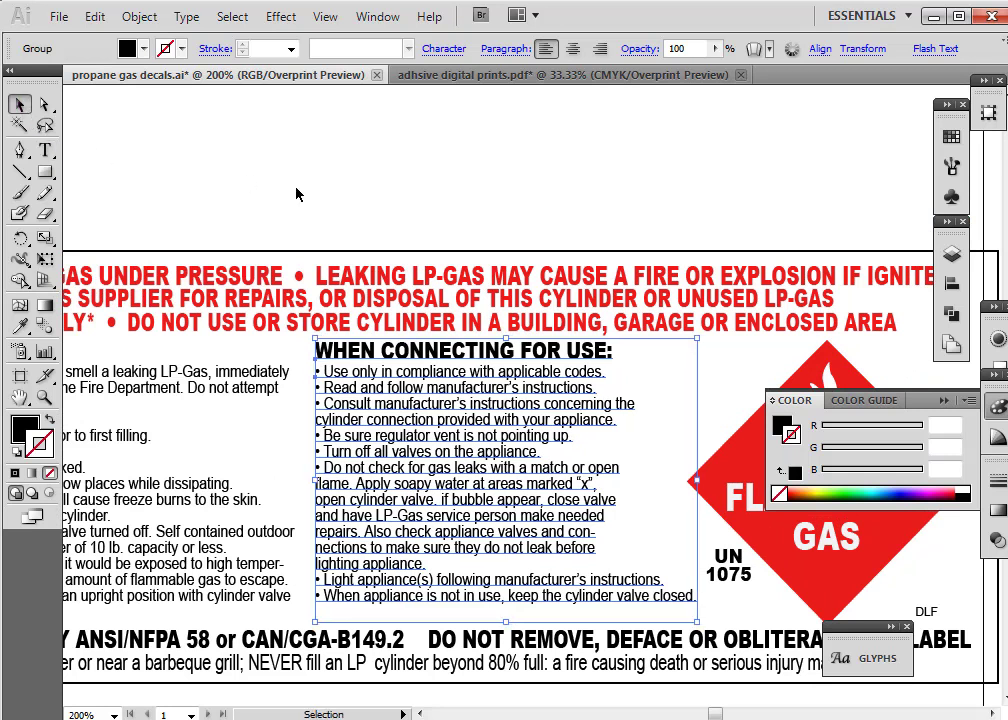
key("Left")
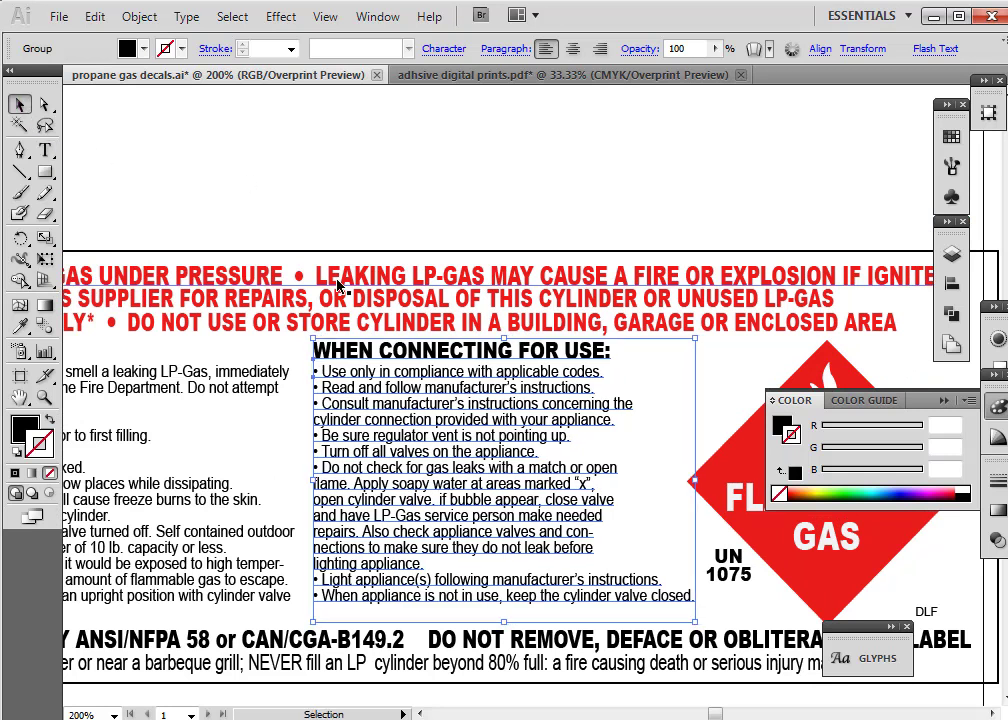
left_click(130, 146)
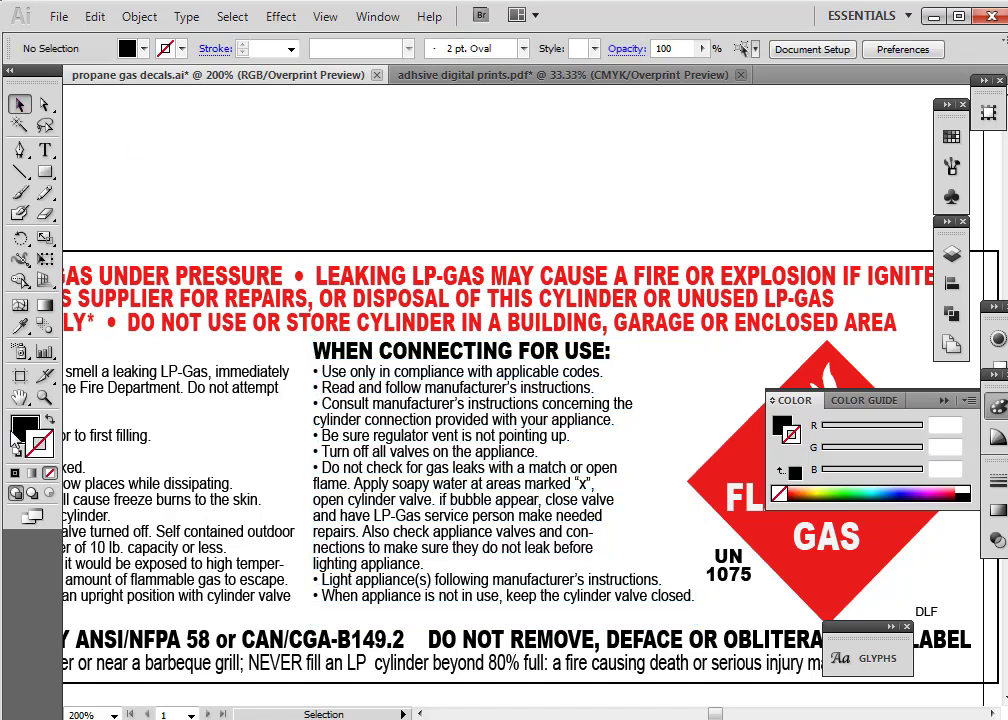
Check the layout of the whole label and save the document
left_click(19, 397)
left_click_drag(515, 474, 219, 454)
left_click_drag(192, 352, 437, 248)
left_click(44, 397)
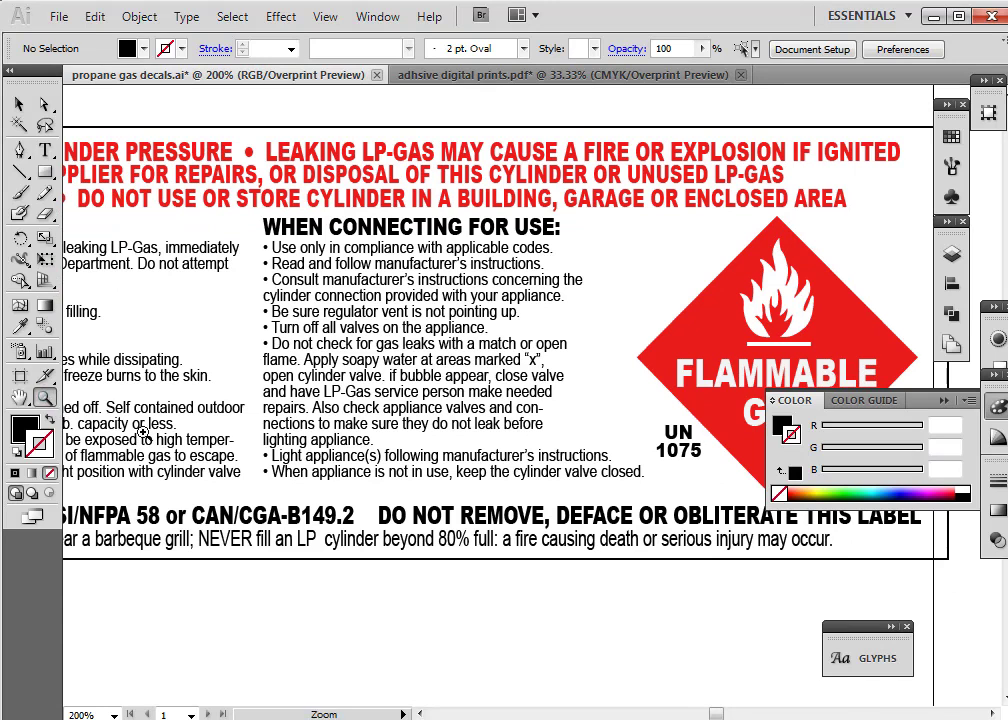
left_click(480, 350, "alt")
left_click(556, 357, "alt")
left_click(556, 357, "alt")
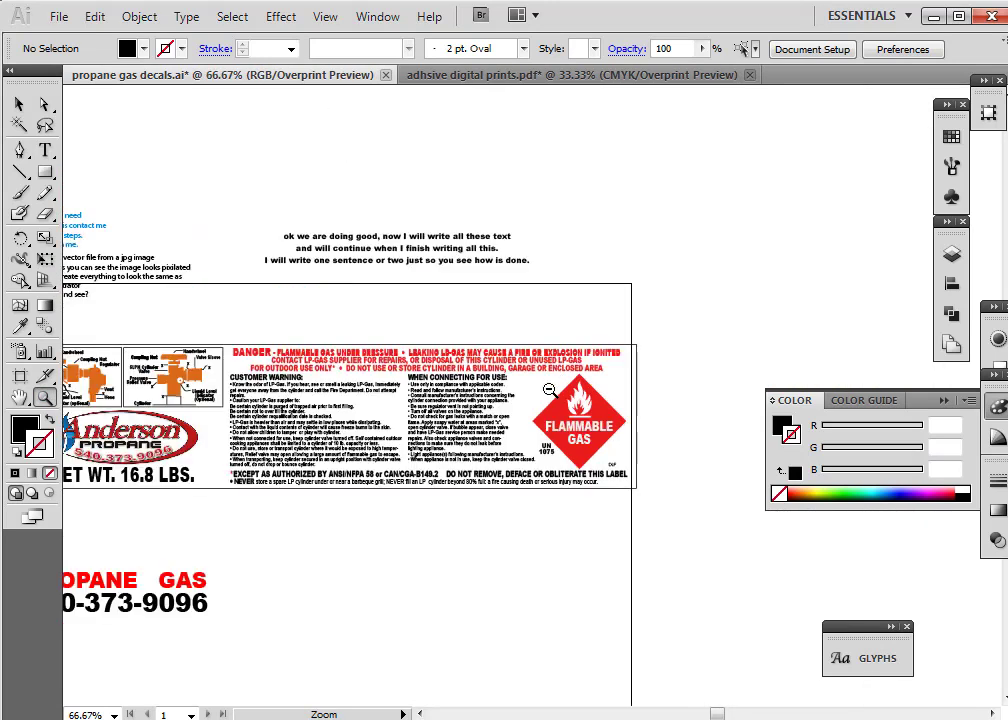
left_click(405, 408, "alt")
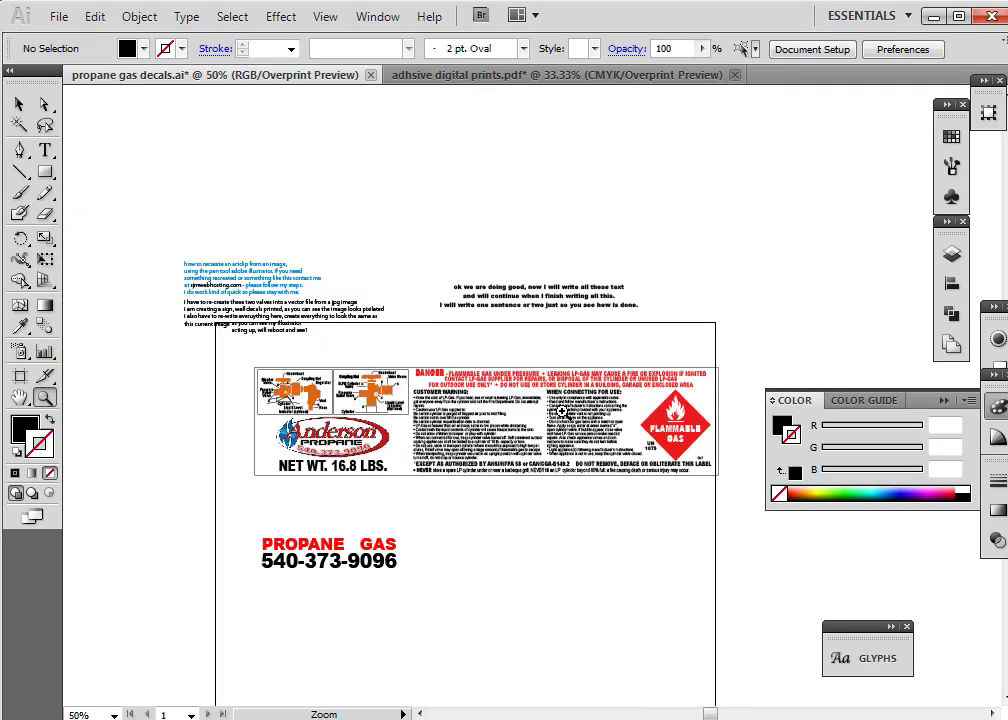
left_click(444, 325)
left_click(62, 17)
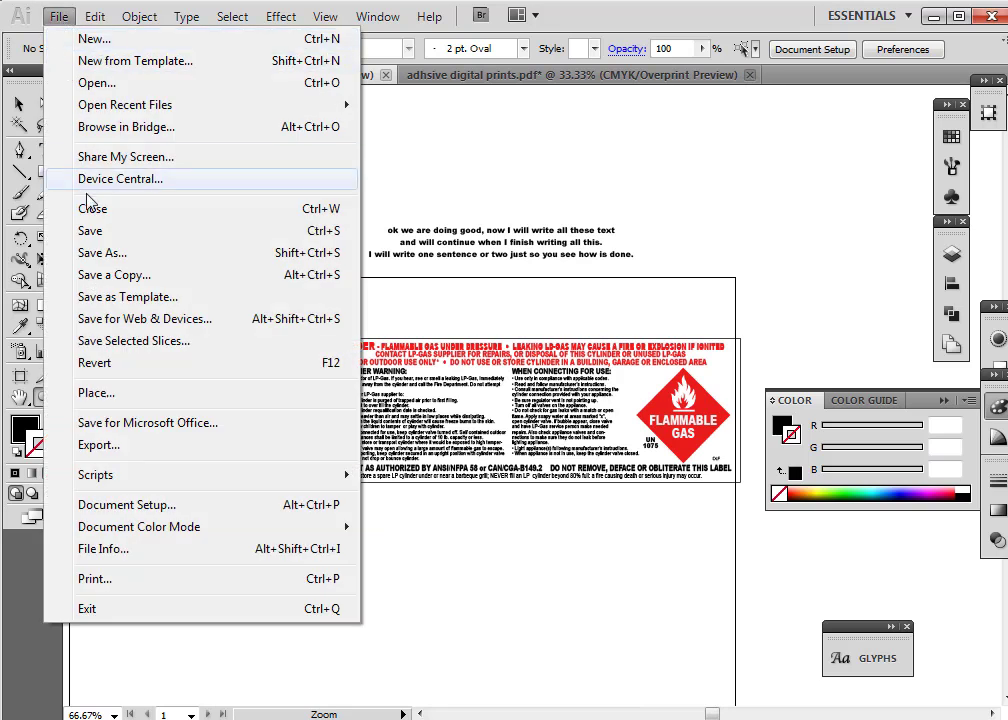
left_click(70, 227)
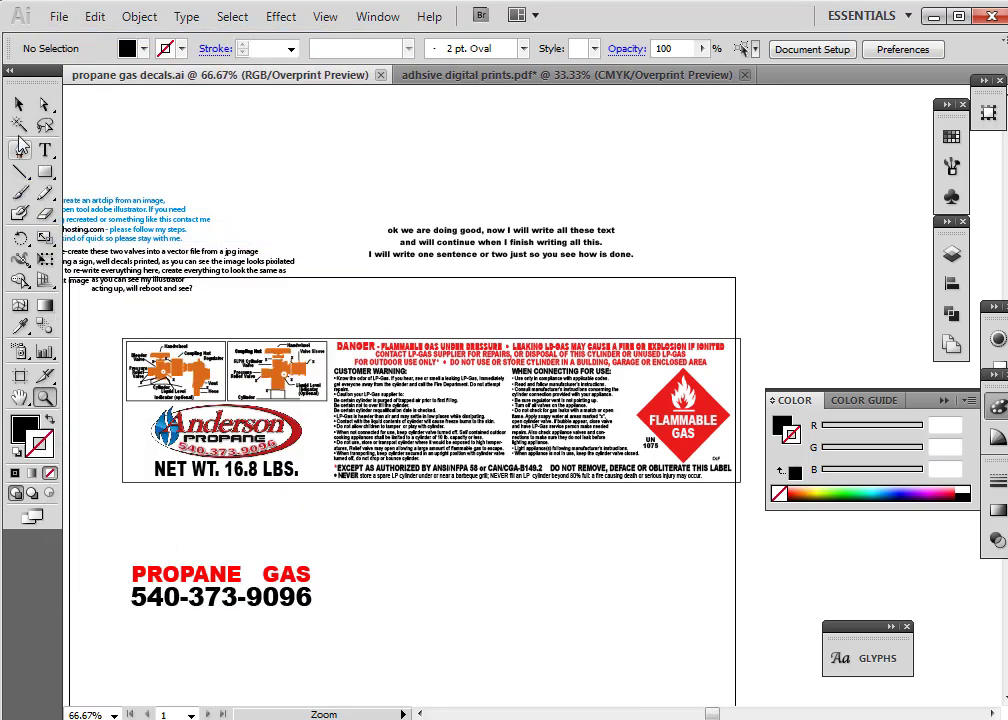
Move the PROPANE GAS text and the phone number beneath it from below the label to above the artboard
key("v")
left_click_drag(110, 549, 354, 632)
left_click_drag(300, 612, 574, 183)
Unlock all objects and move the complete label with its frame down and slightly left, inside the artboard
left_click_drag(115, 327, 747, 592)
left_click(139, 16)
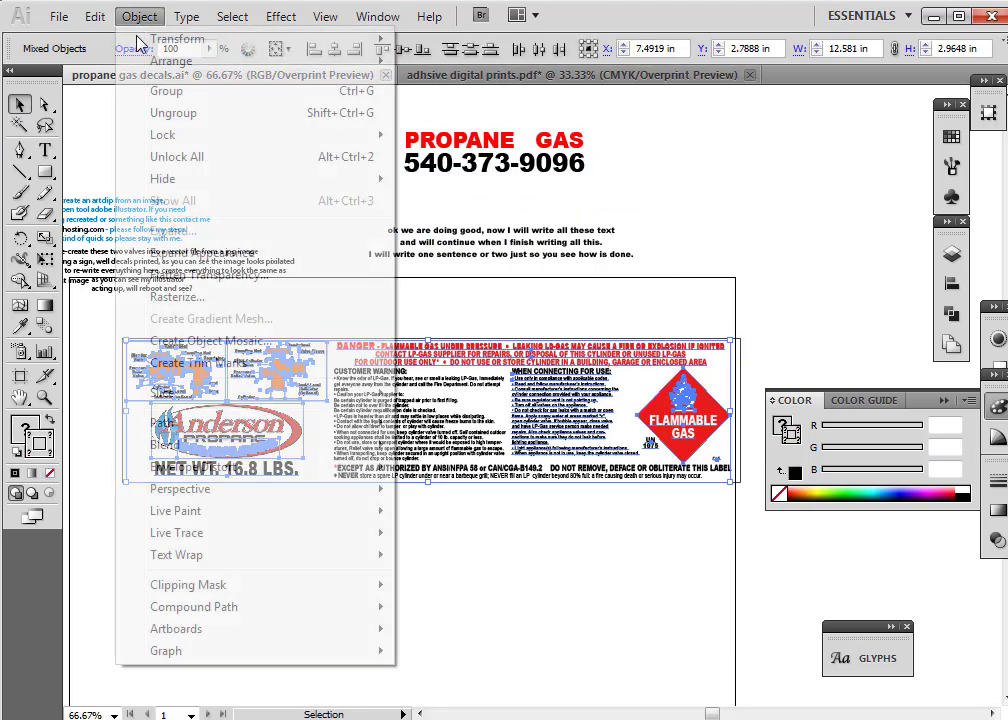
left_click(164, 160)
left_click_drag(94, 322, 767, 623)
left_click_drag(567, 424, 539, 548)
Delete the how-to notes and the three-line "ok we are doing good" note above the artboard
left_click(205, 310)
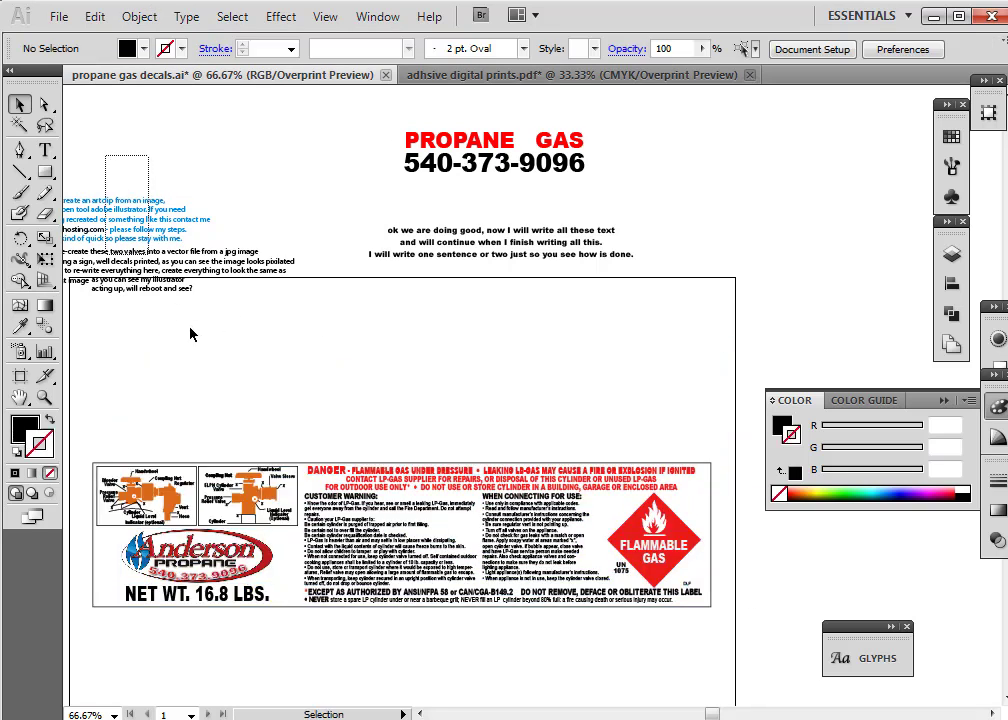
left_click_drag(173, 303, 125, 230)
key("Delete")
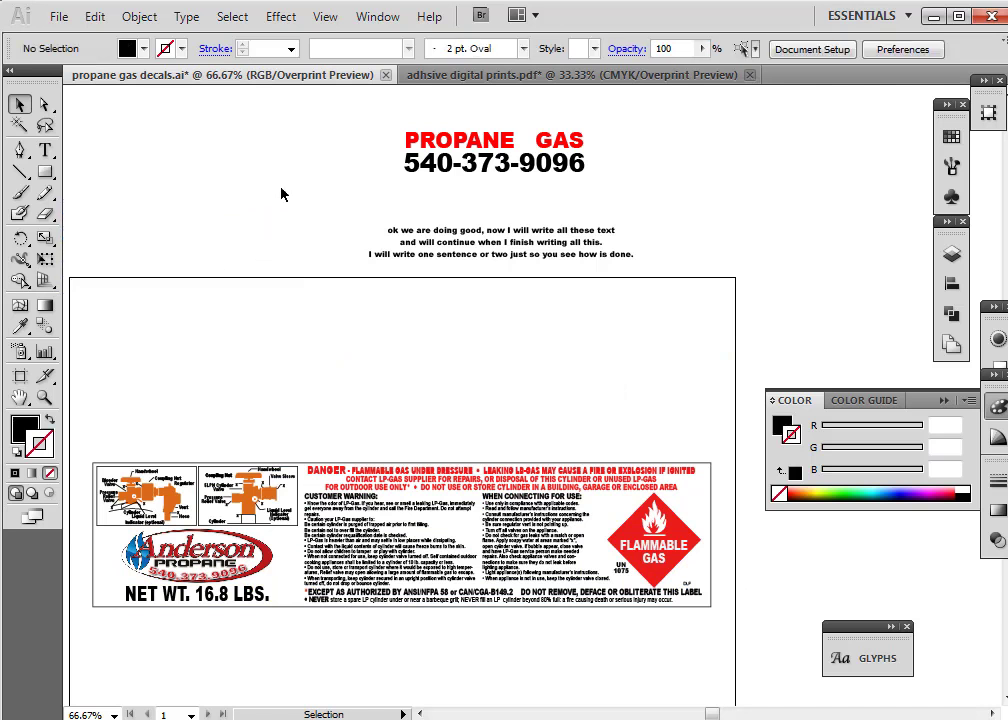
left_click_drag(303, 219, 706, 288)
key("Delete")
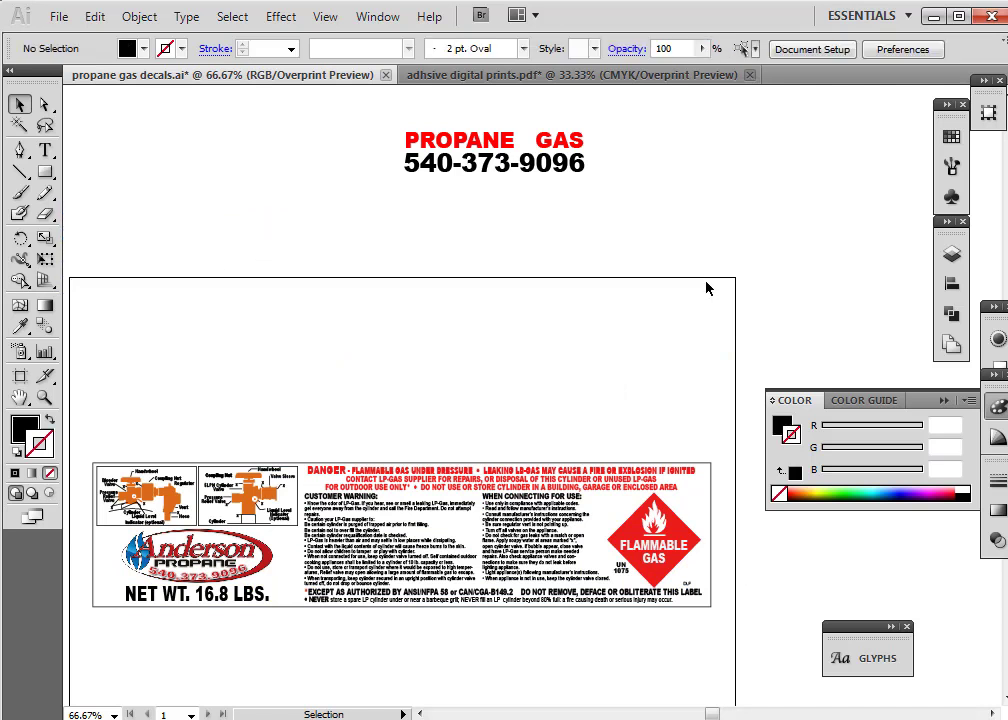
Add the text "(1000) Ad" inside the artboard above the label and enlarge it to heading size
left_click(45, 150)
left_click(161, 347)
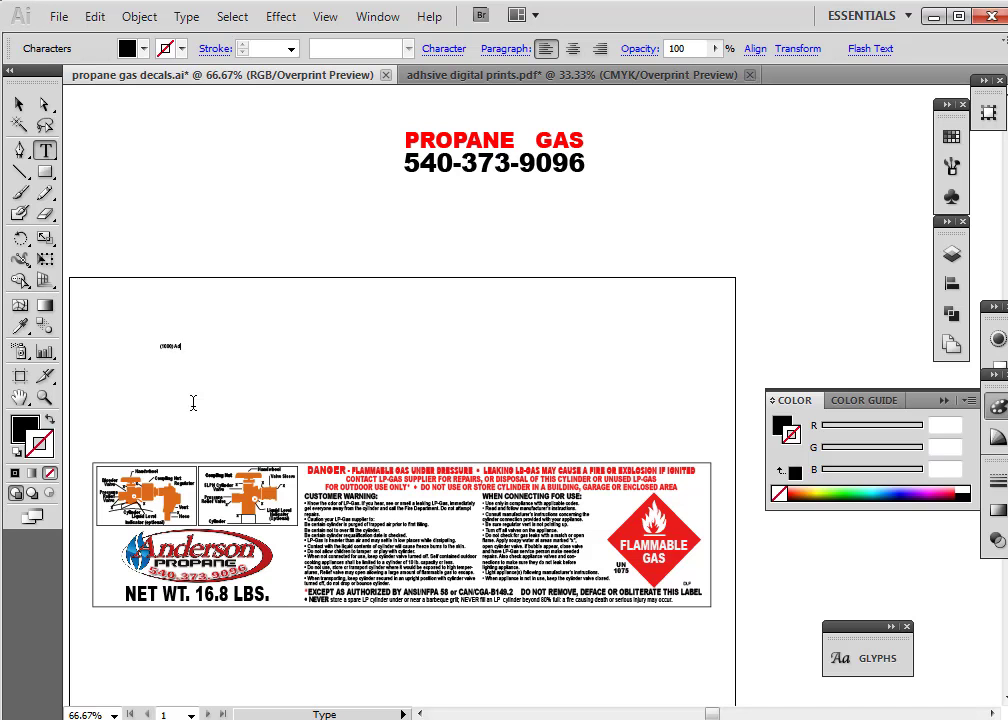
left_click(19, 104)
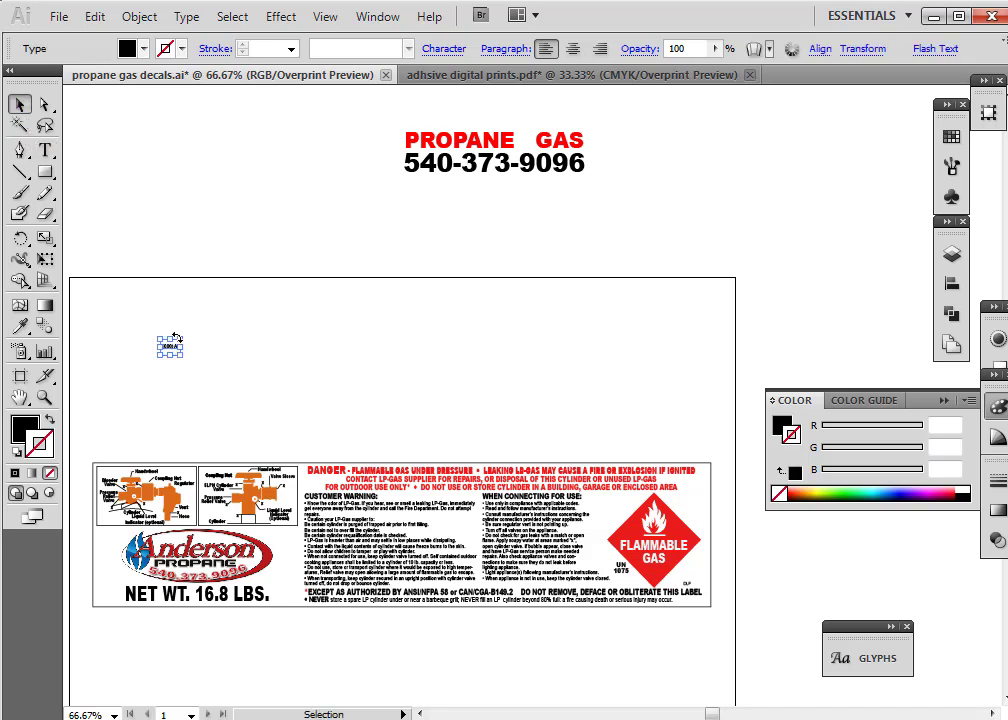
left_click_drag(178, 340, 214, 340)
Replace "Ad" in the heading so that it reads "(1000) digitally printed white adhesive decals"
left_click(45, 149)
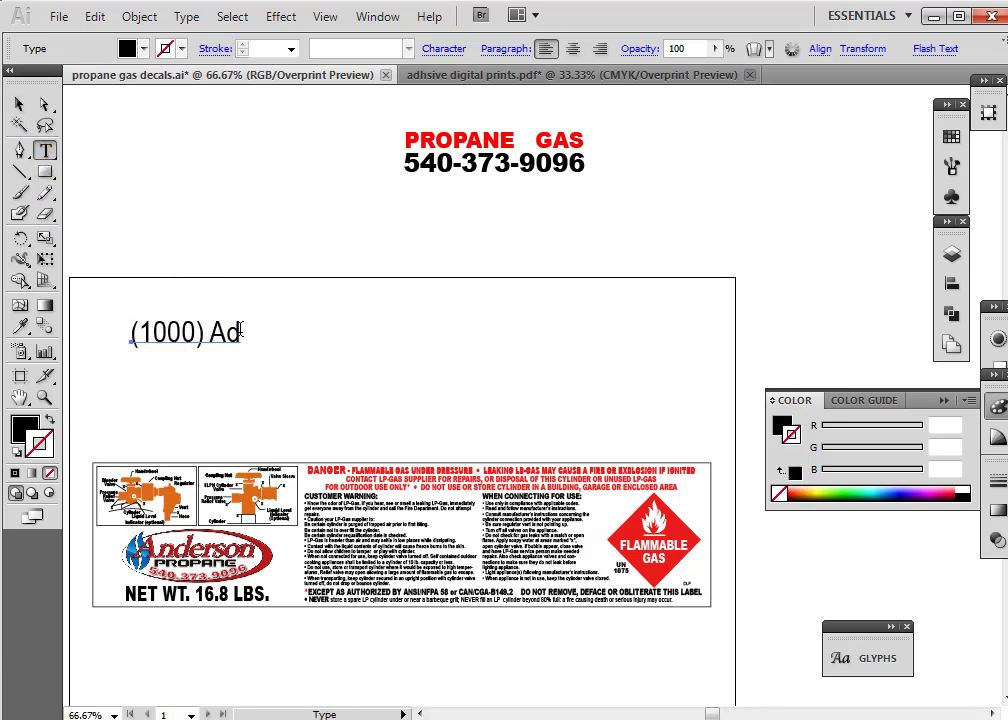
left_click(242, 331)
key("BackSpace")
key("BackSpace")
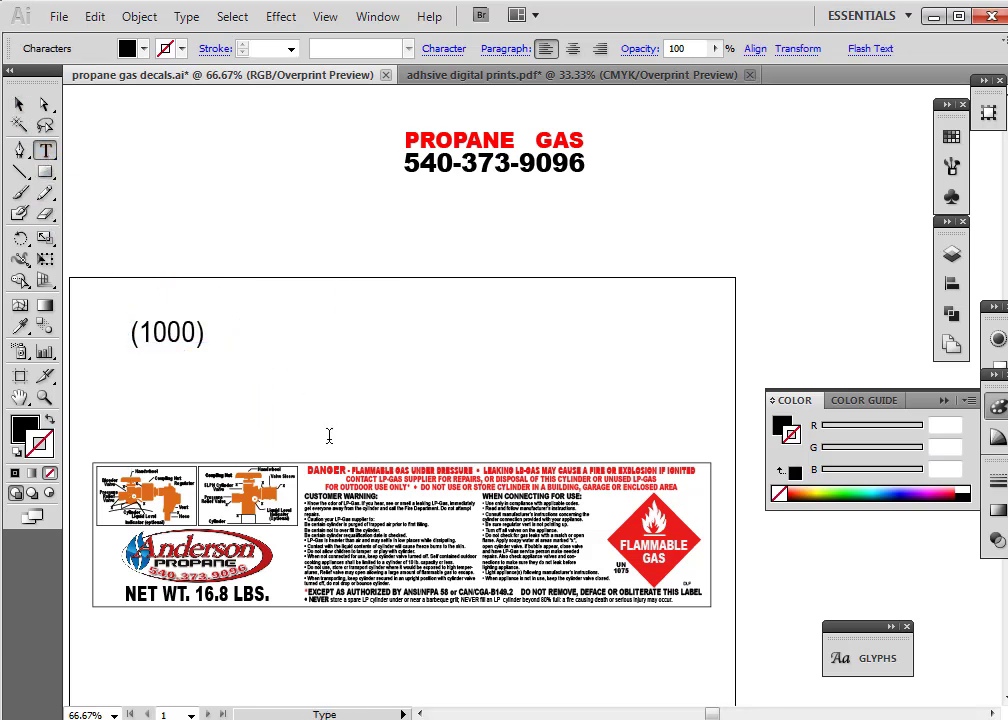
type("digitally prin")
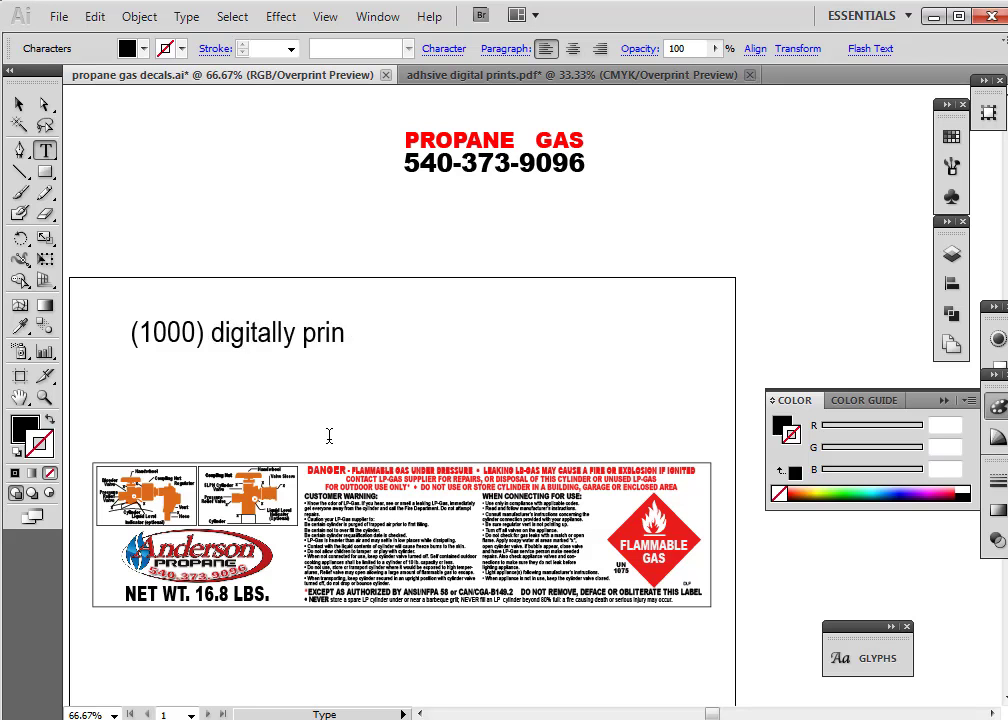
type("ted white")
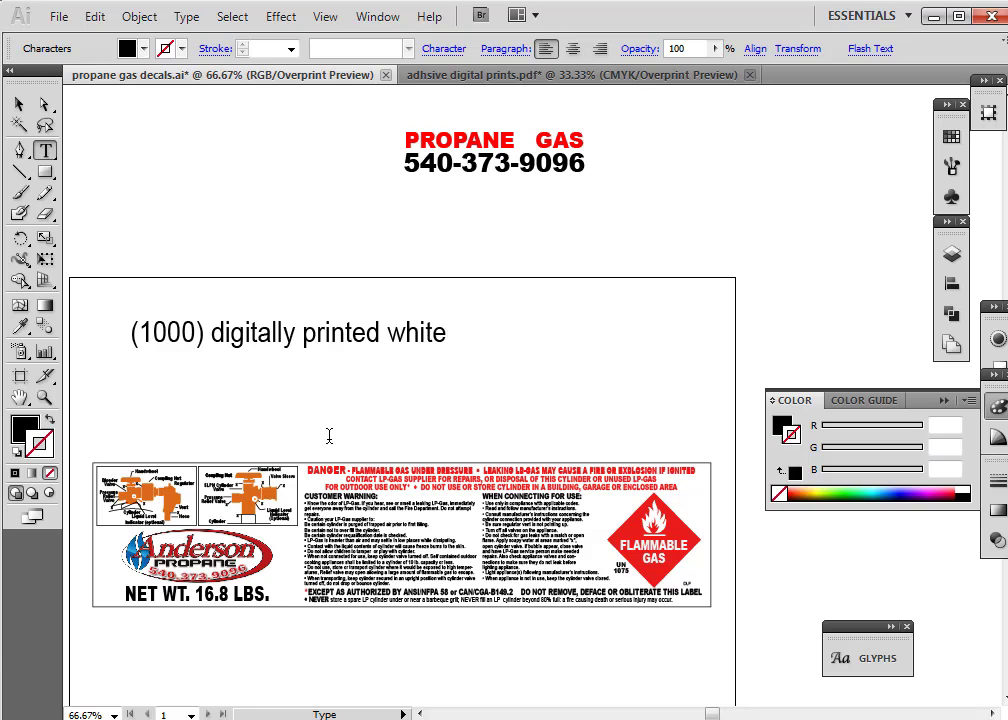
type(" adhesive")
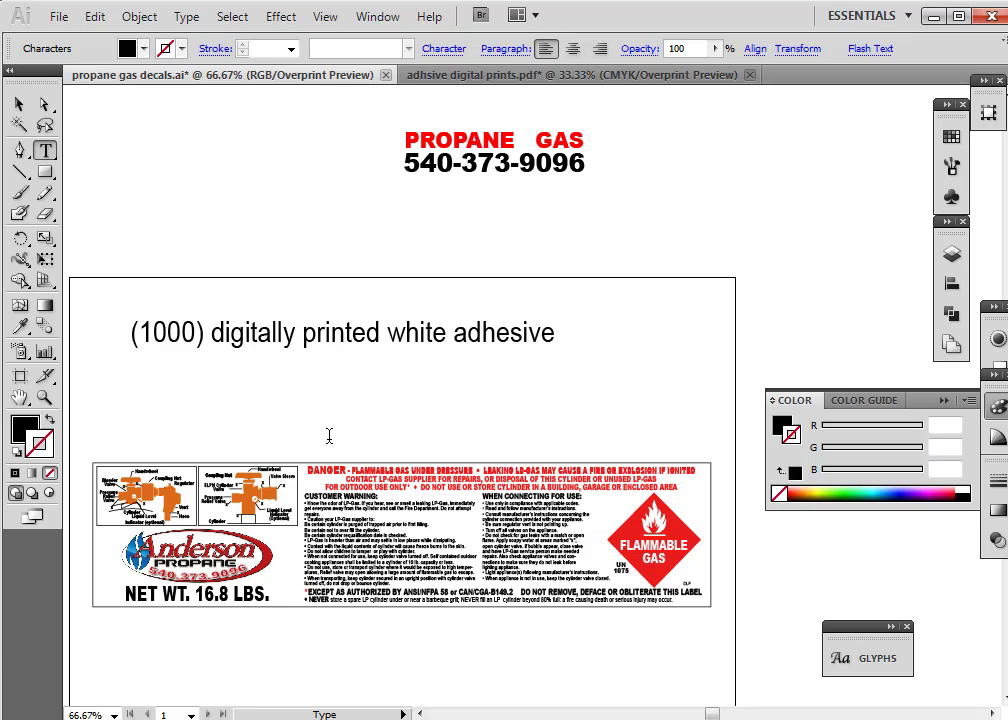
type(" dea")
key("BackSpace")
key("BackSpace")
key("BackSpace")
type("cals")
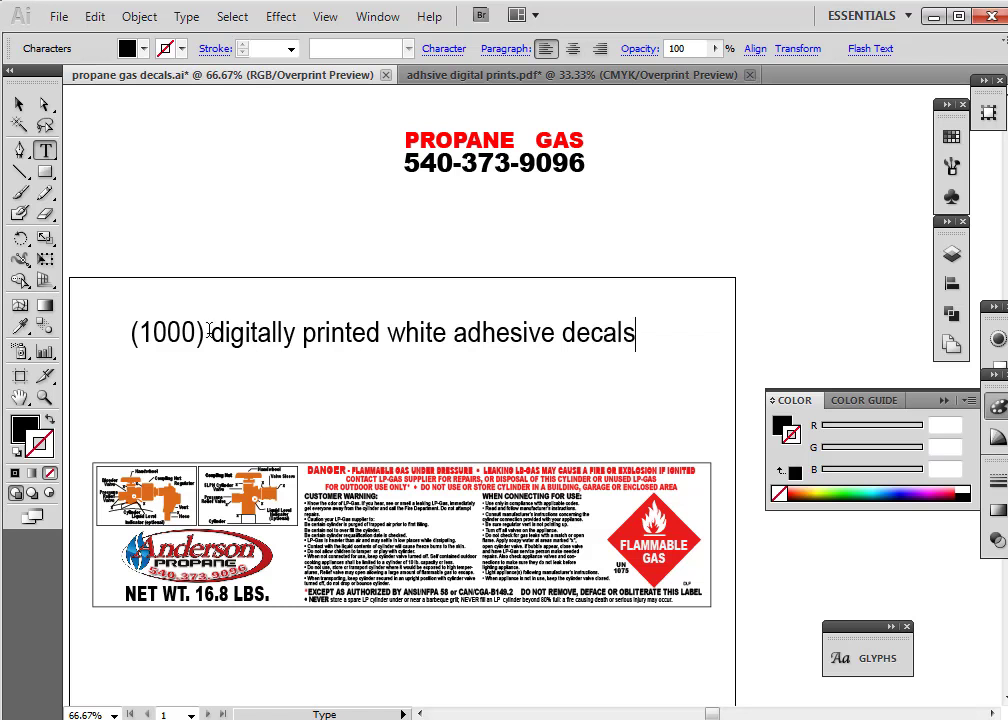
left_click(19, 104)
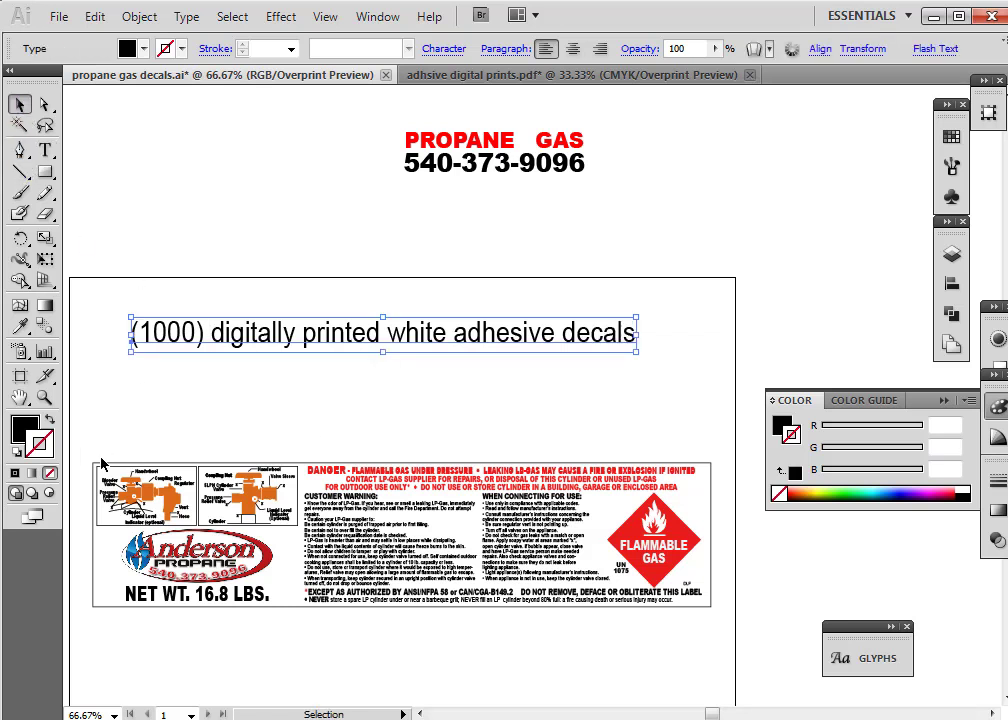
Check the complete label's dimensions and insert the width 12 7/8” after "(1000)" in the heading
left_click_drag(664, 632, 714, 650)
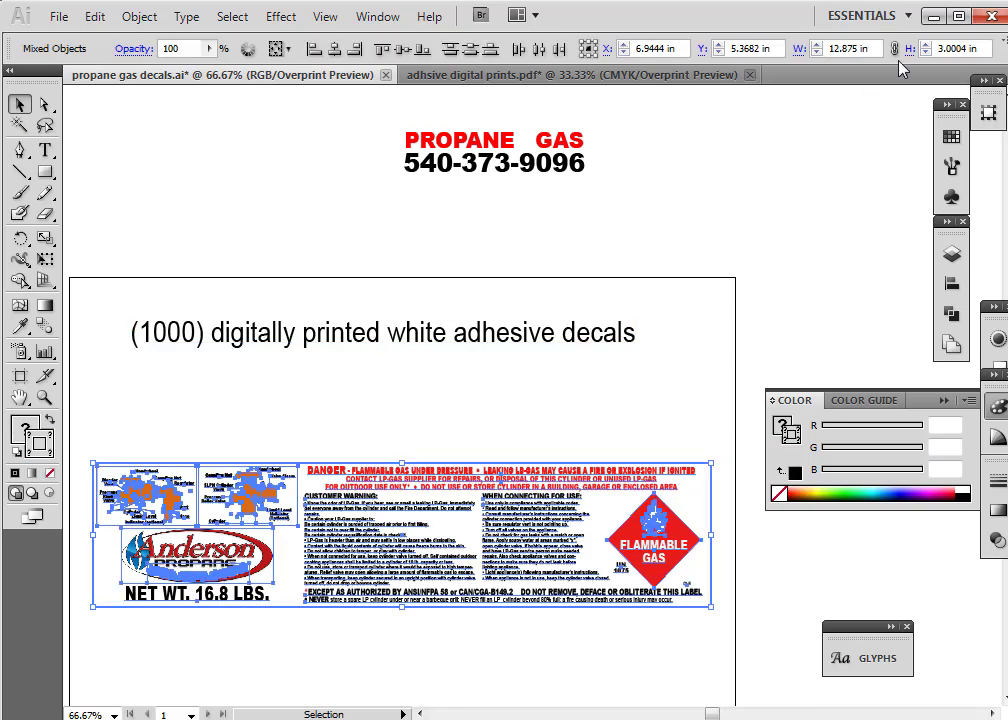
left_click(45, 150)
left_click(212, 332)
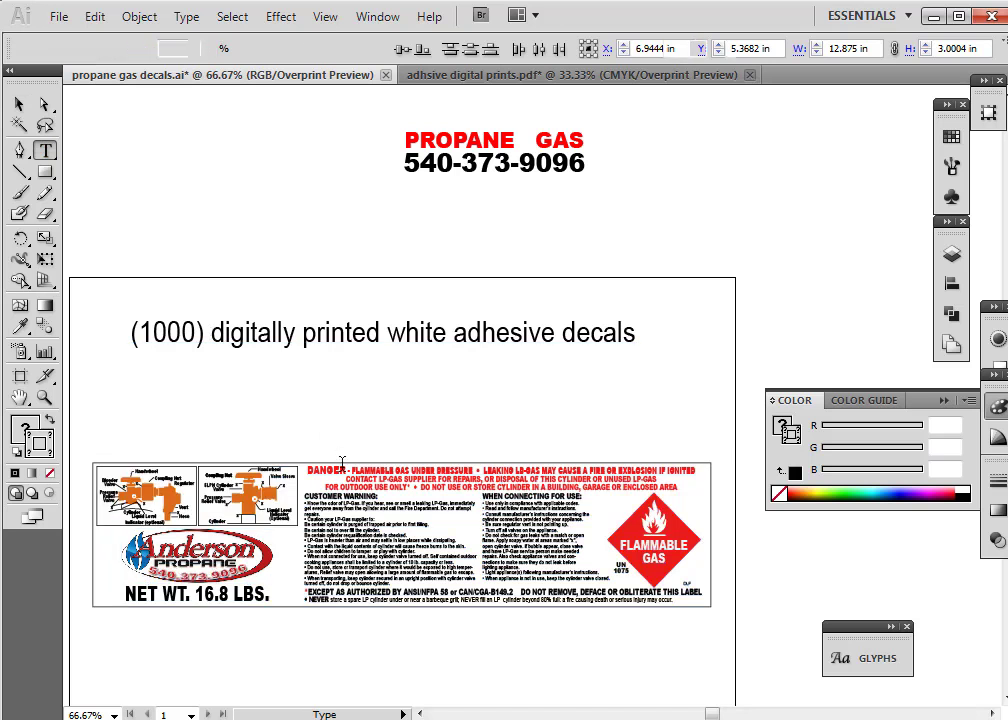
type("12")
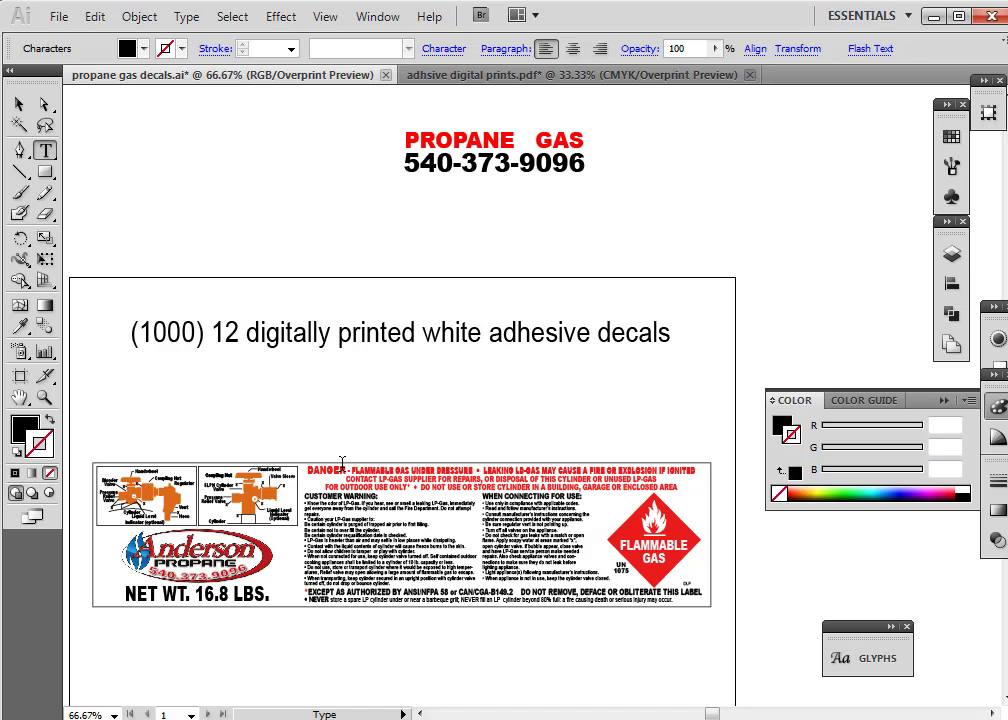
type("  7/8")
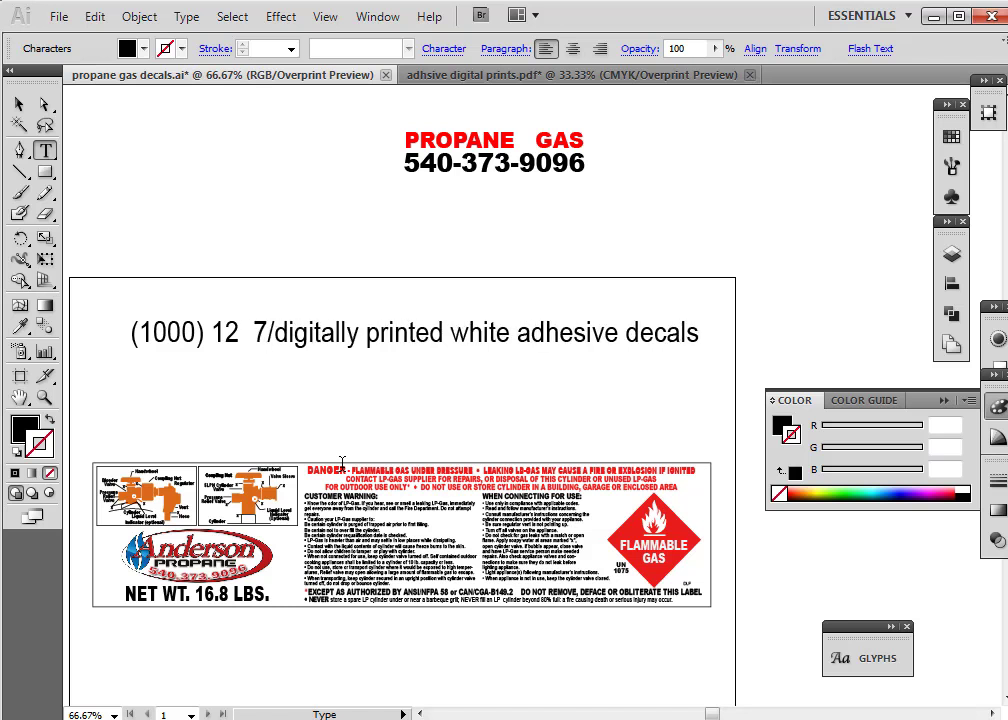
type("\"")
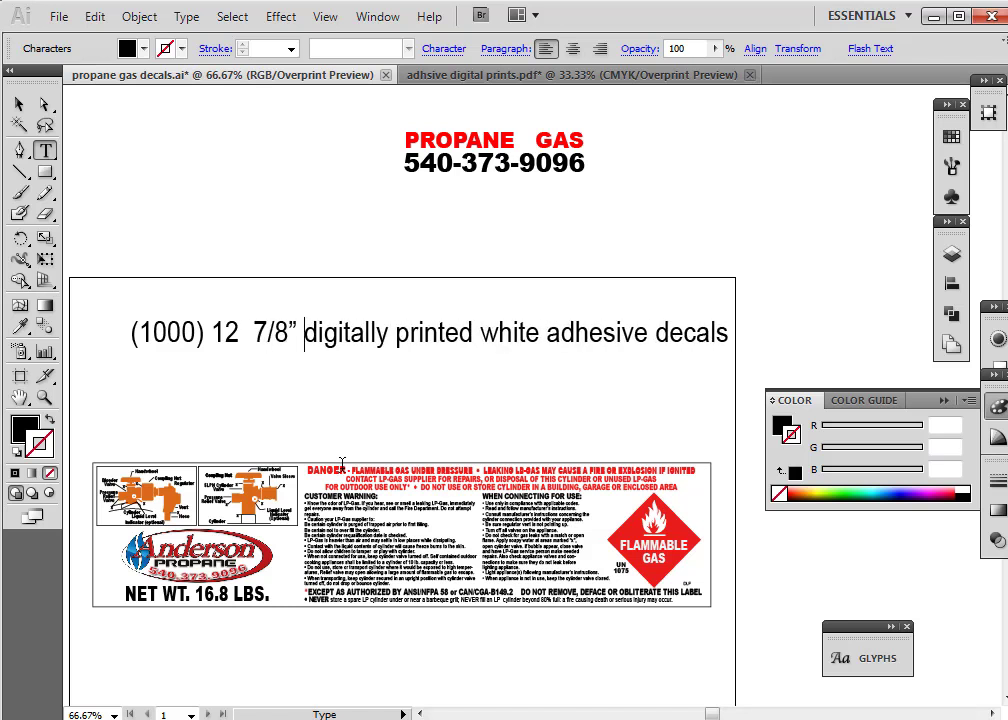
key("Left")
key("Left")
key("Left")
key("Left")
key("Left")
key("BackSpace")
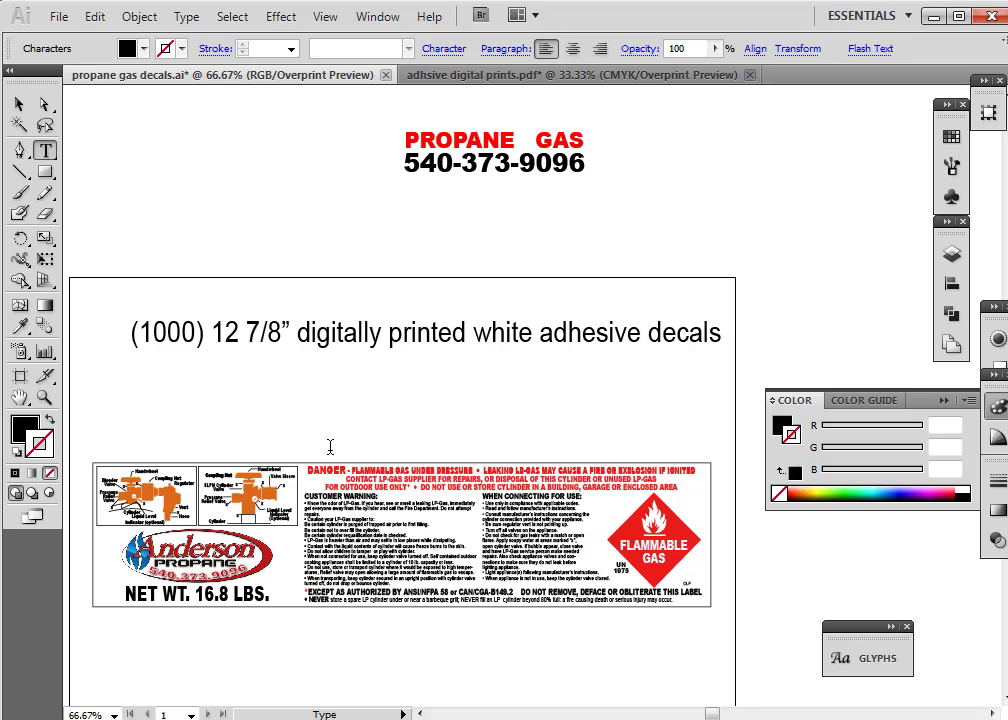
Complete the size in the heading by adding "w x 3” h" after 12 7/8”
left_click(296, 335)
type("w ")
type(" x ")
type("3\" ")
type("h")
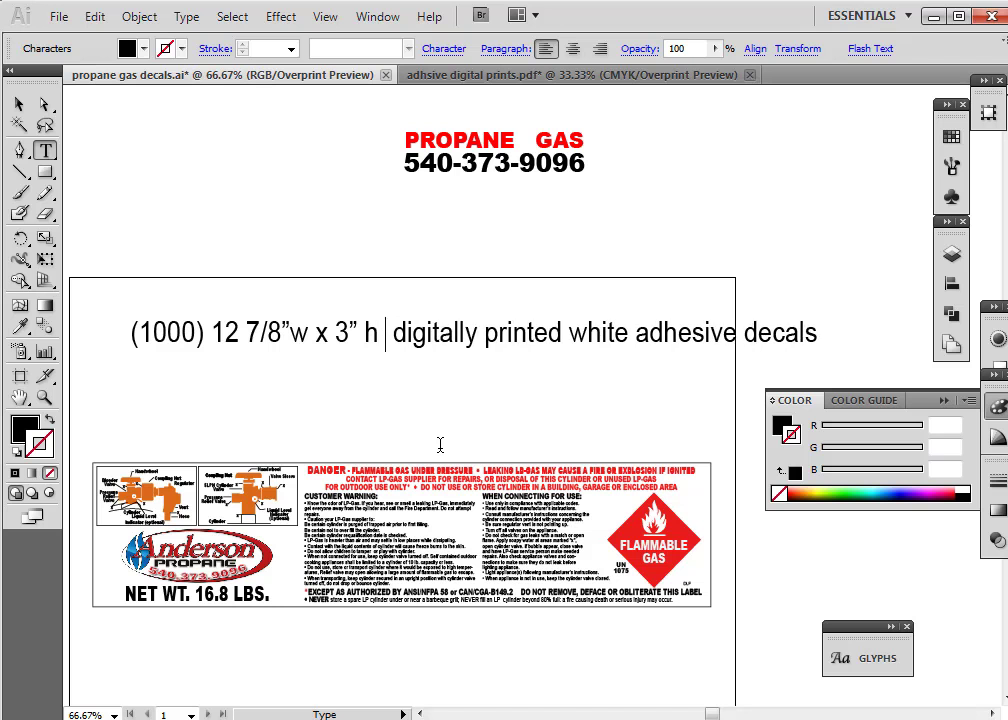
key("BackSpace")
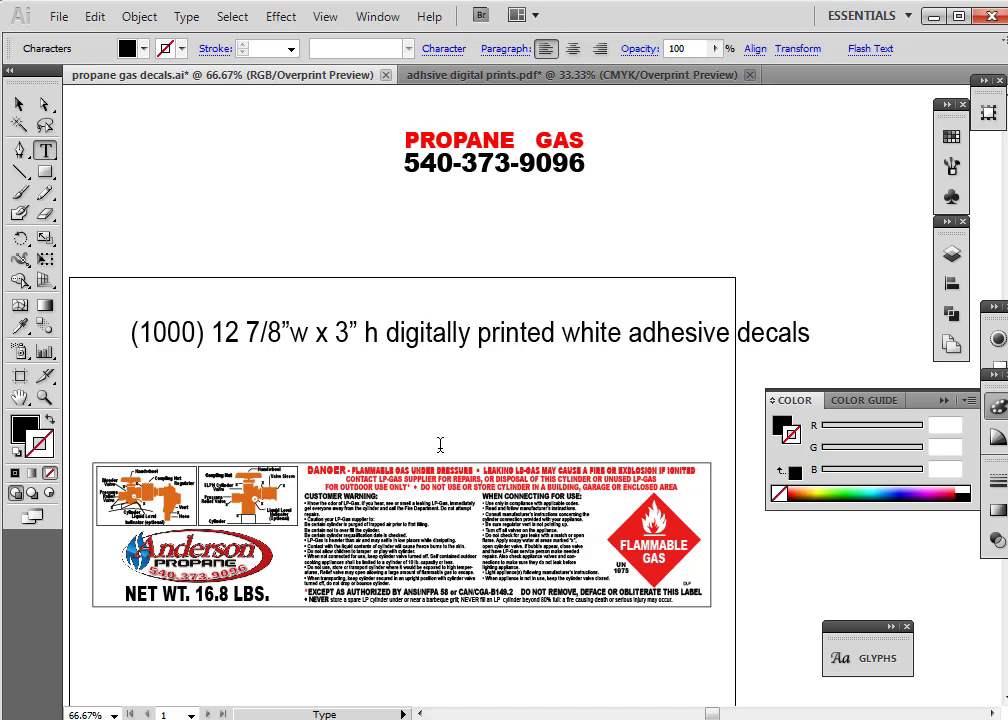
Move the heading down and left, scale it to about the label's width, and save the document
left_click(20, 105)
left_click_drag(359, 336, 318, 378)
left_click_drag(766, 363, 713, 361)
left_click(508, 297)
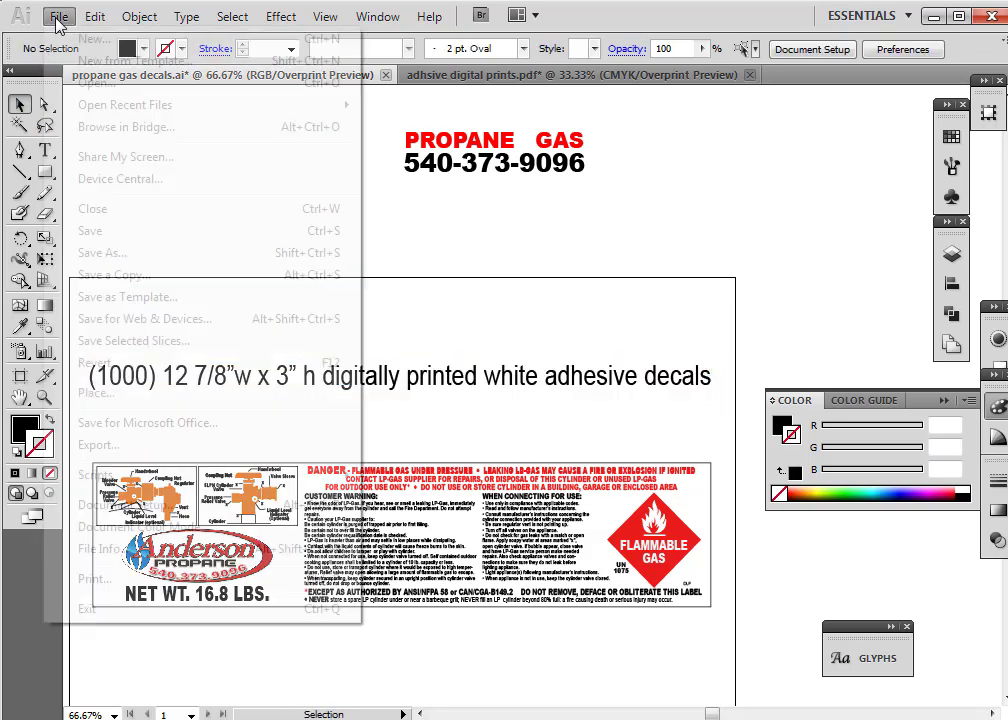
left_click(56, 16)
left_click(99, 228)
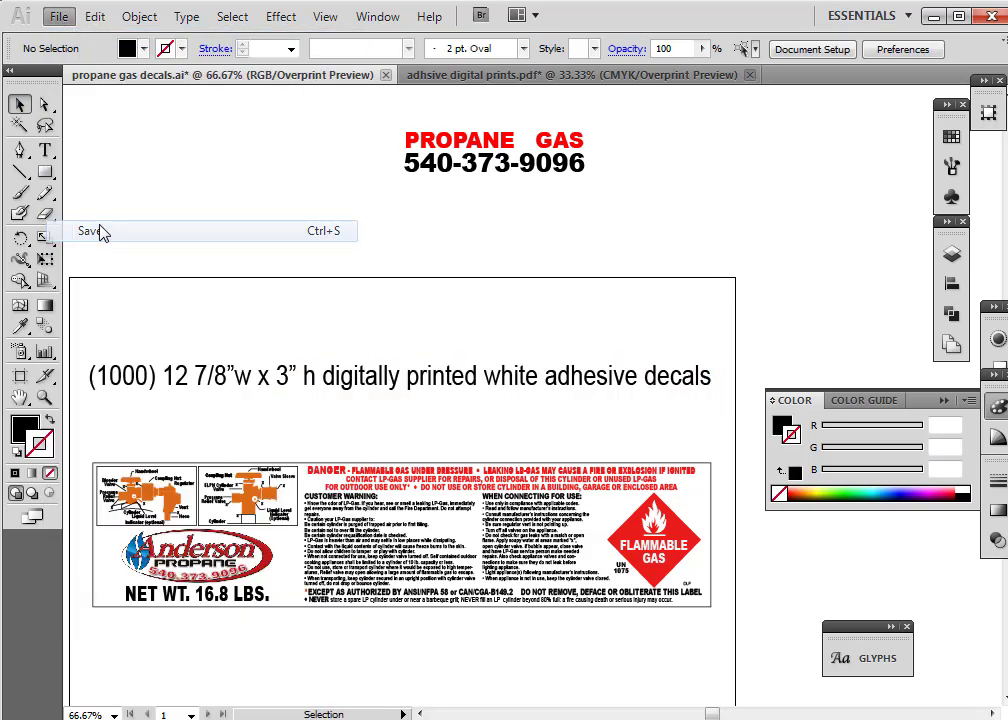
Add the note "COOL HUH?" above the artboard, below the phone number, and enlarge it
left_click(45, 150)
left_click(208, 243)
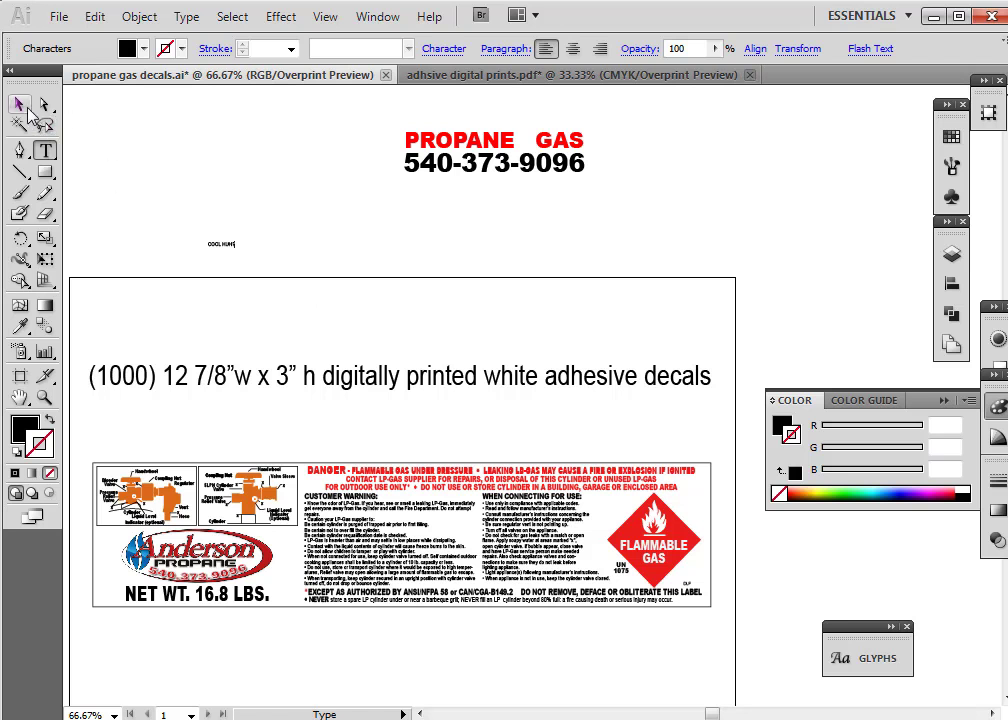
left_click(19, 104)
left_click_drag(240, 244, 338, 200)
left_click(130, 172)
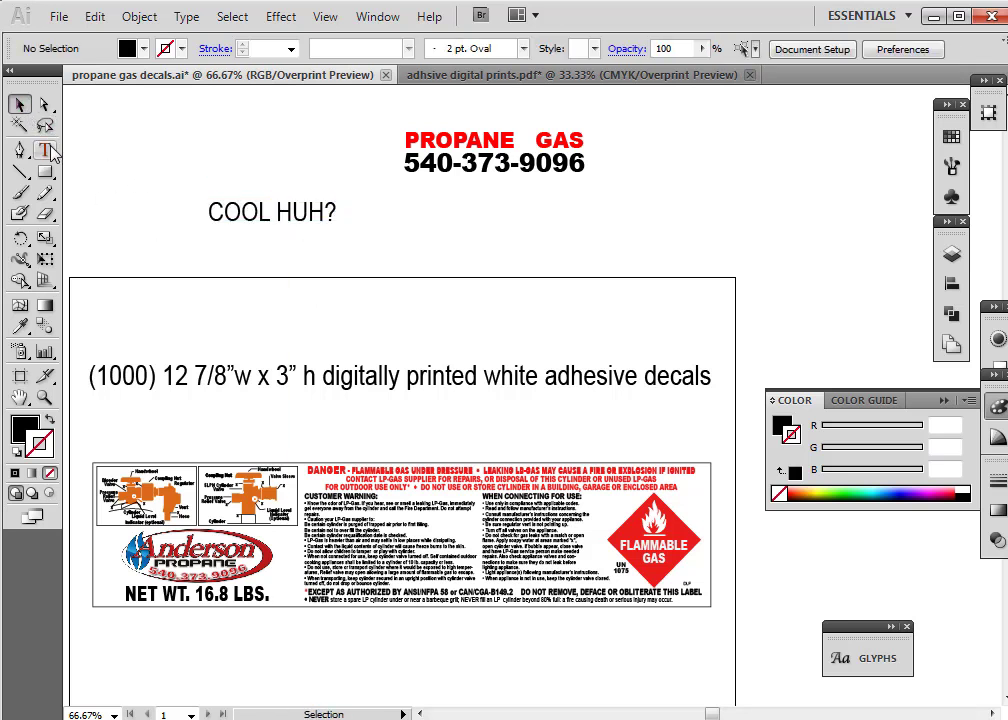
Extend the "COOL HUH?" note with "LONG video but something like this takes time", running onto a second line
left_click(45, 150)
left_click(333, 211)
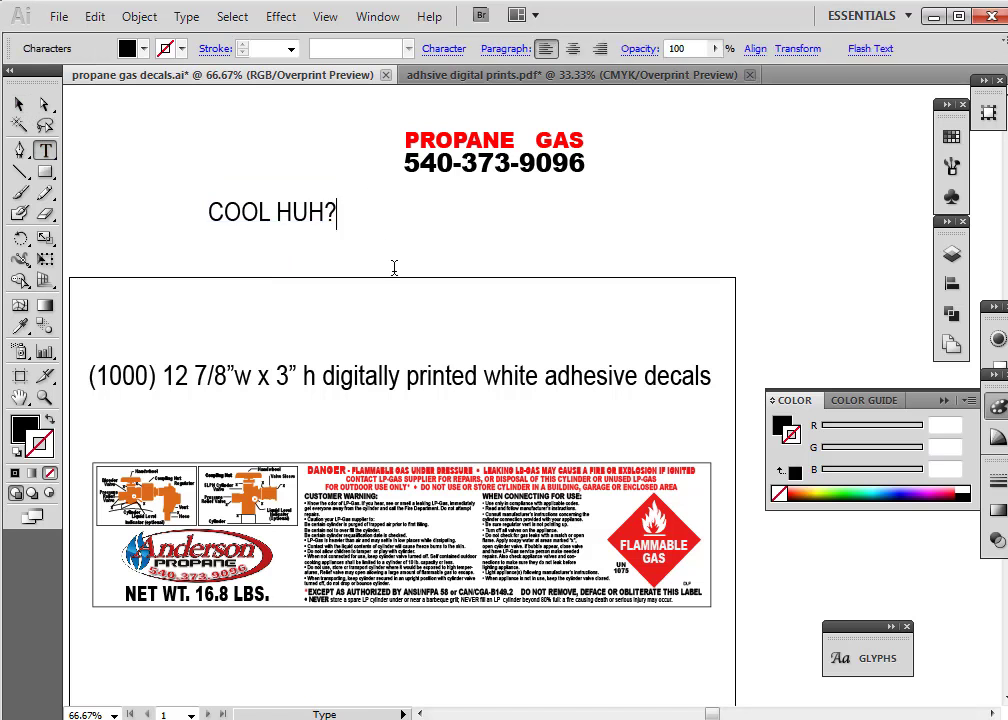
type("LONG v")
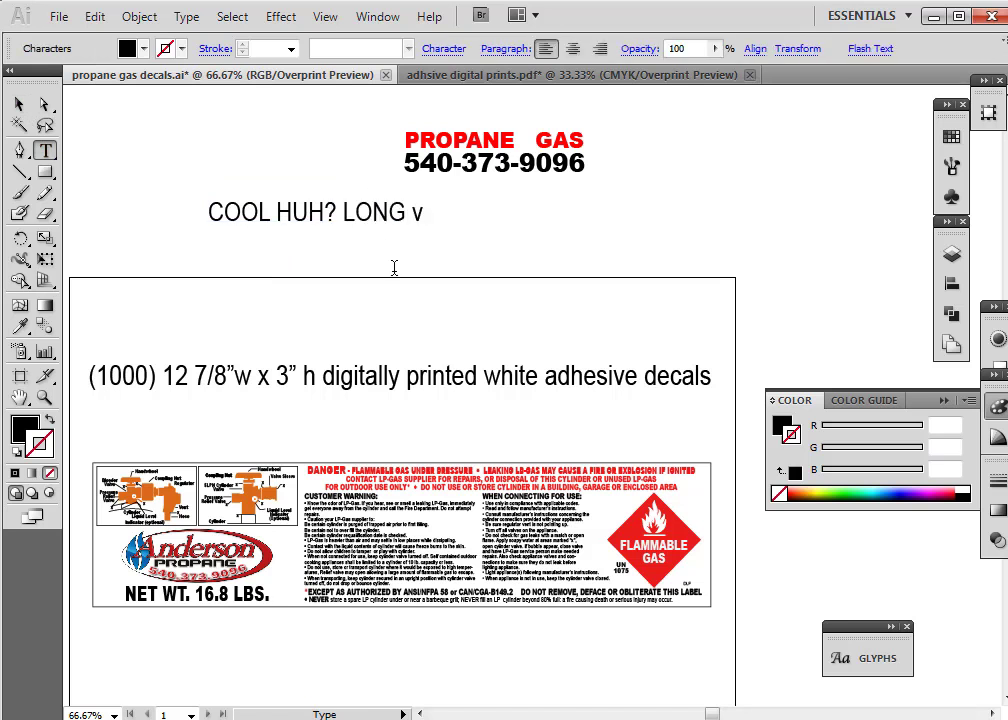
type("ideo but something like this")
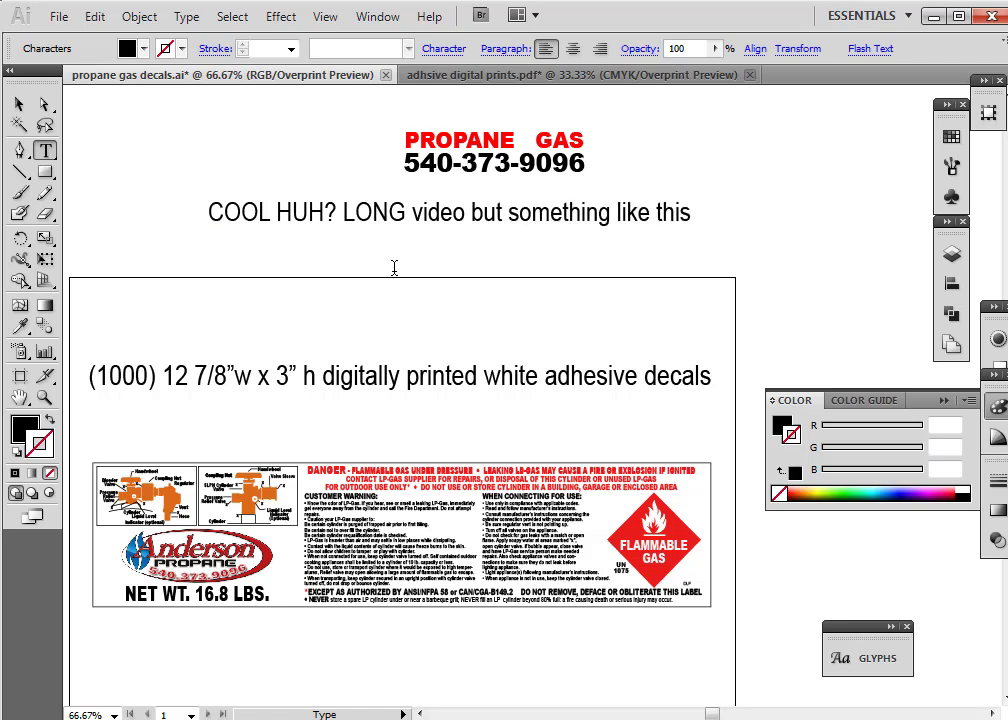
type(" takes")
key("BackSpace")
key("BackSpace")
type("time")
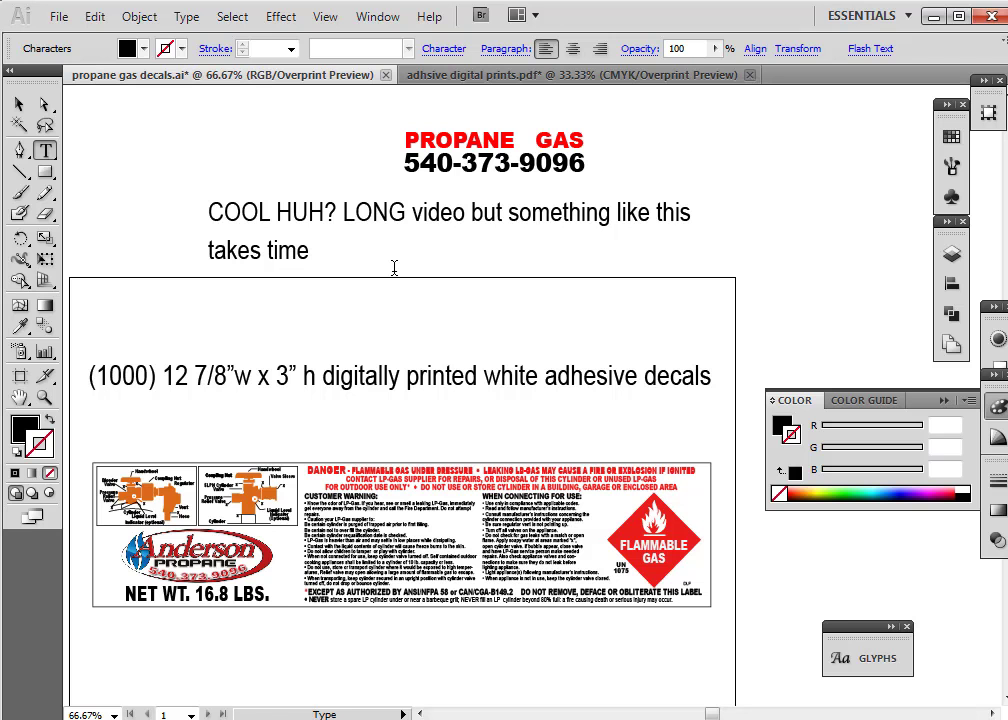
Continue the note on new lines with "You will be able to purchase this vector design at sjmwebhosting but without the company logo"
type("You will be able t")
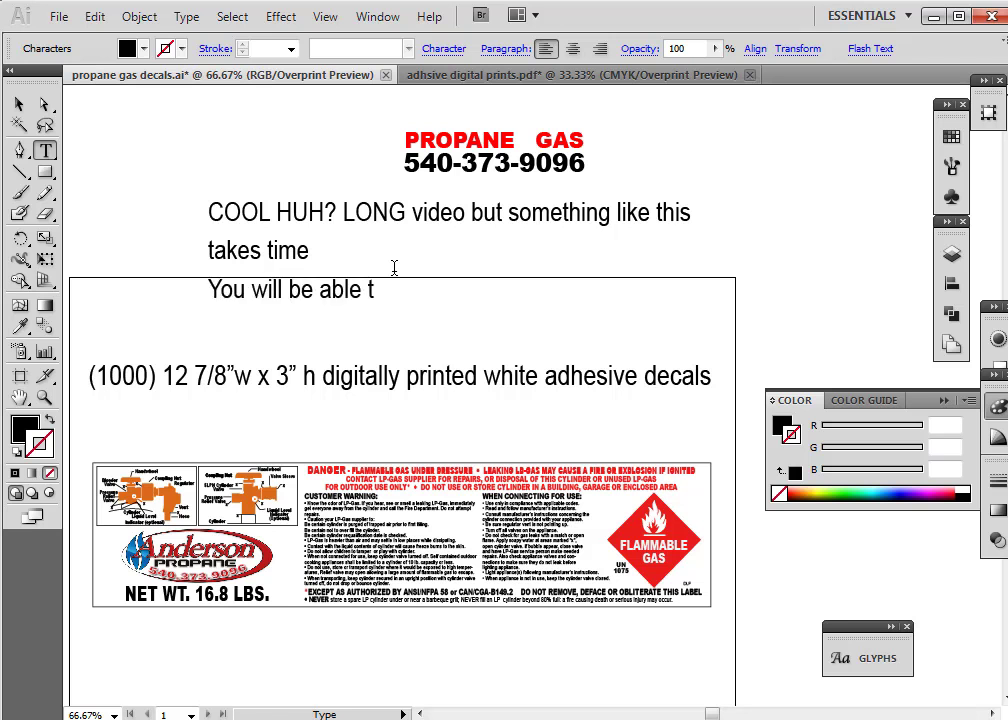
type("o purchase this")
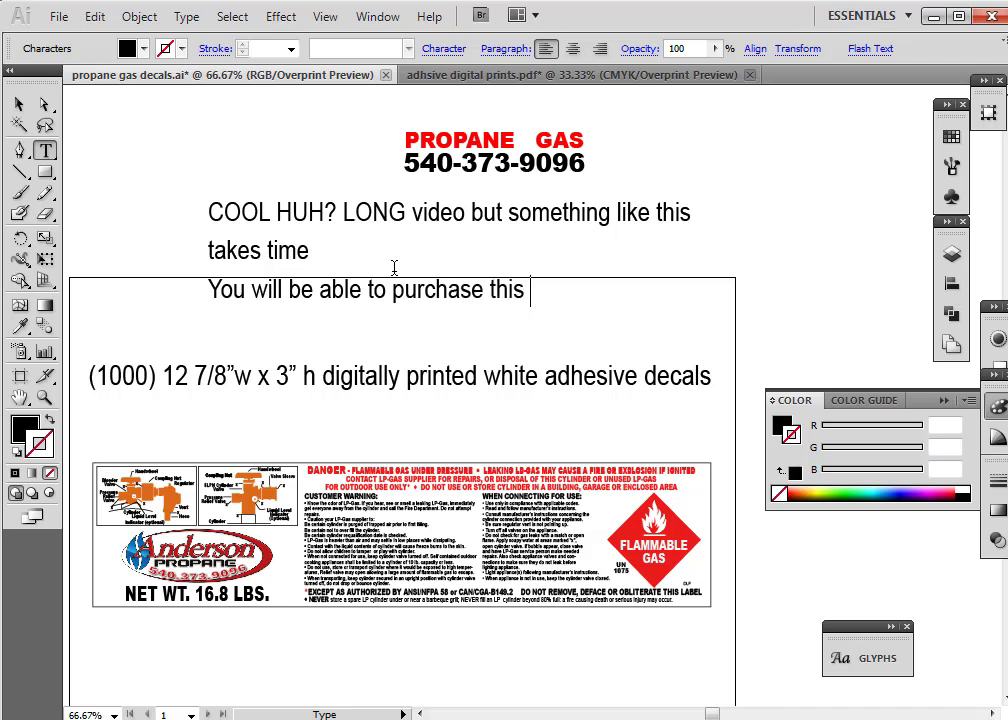
type(" desig")
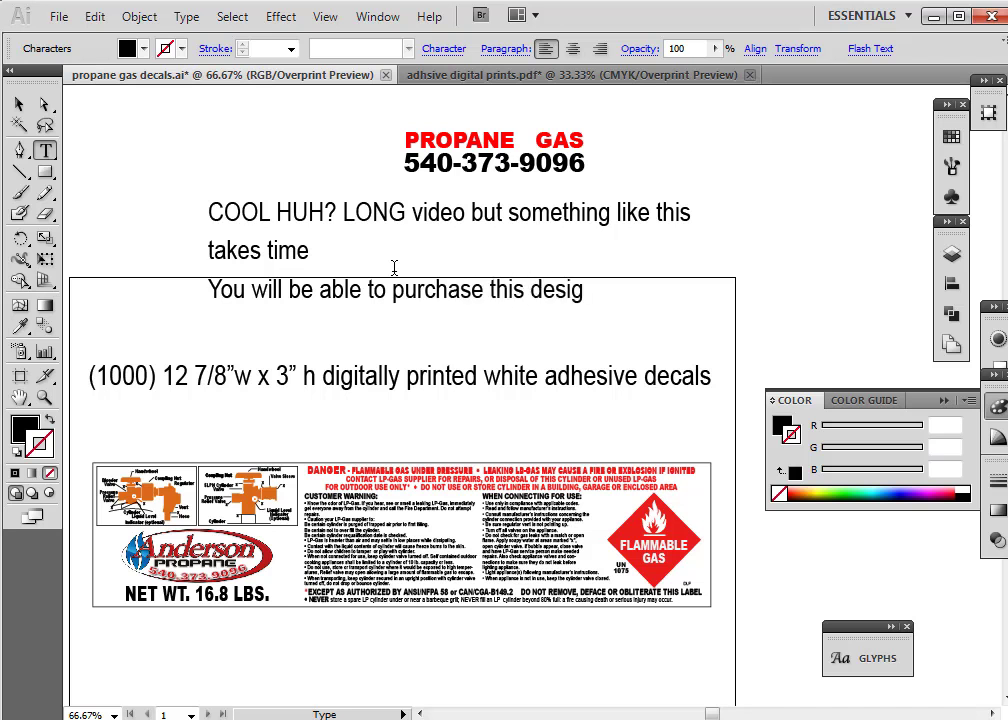
key("BackSpace")
key("BackSpace")
type("vector design")
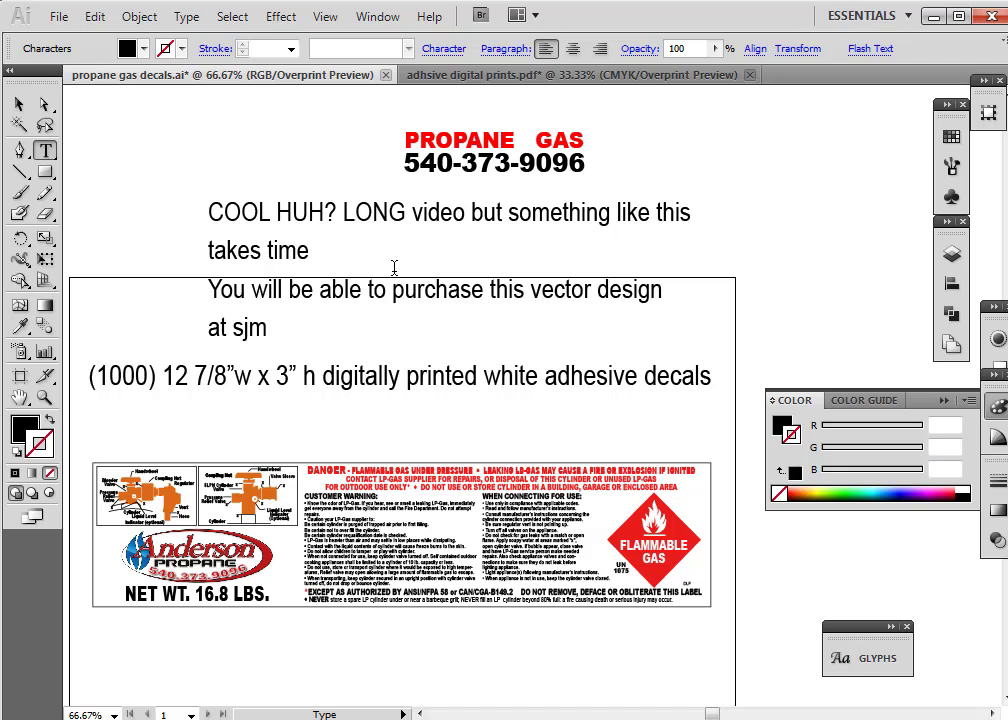
type("webhost")
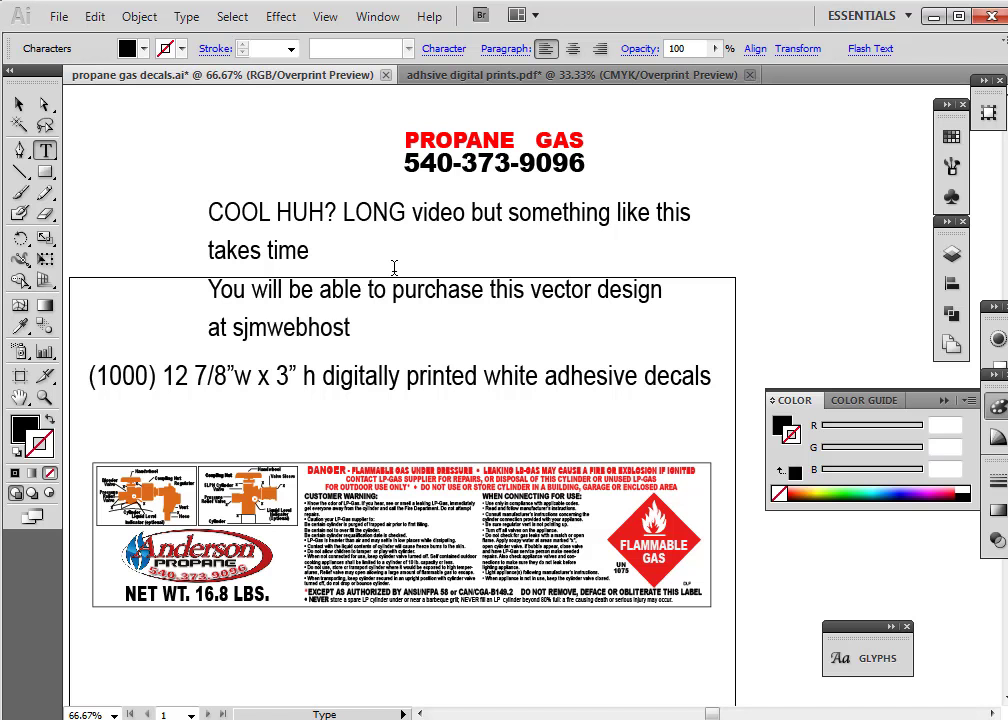
type("ing but without")
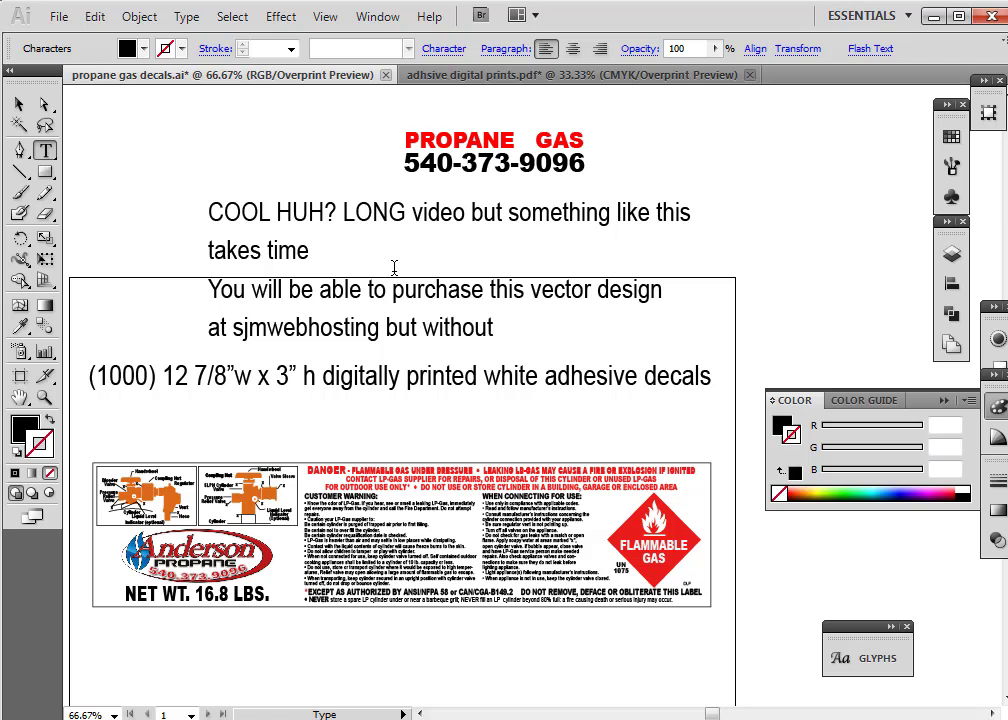
type(" the company logo")
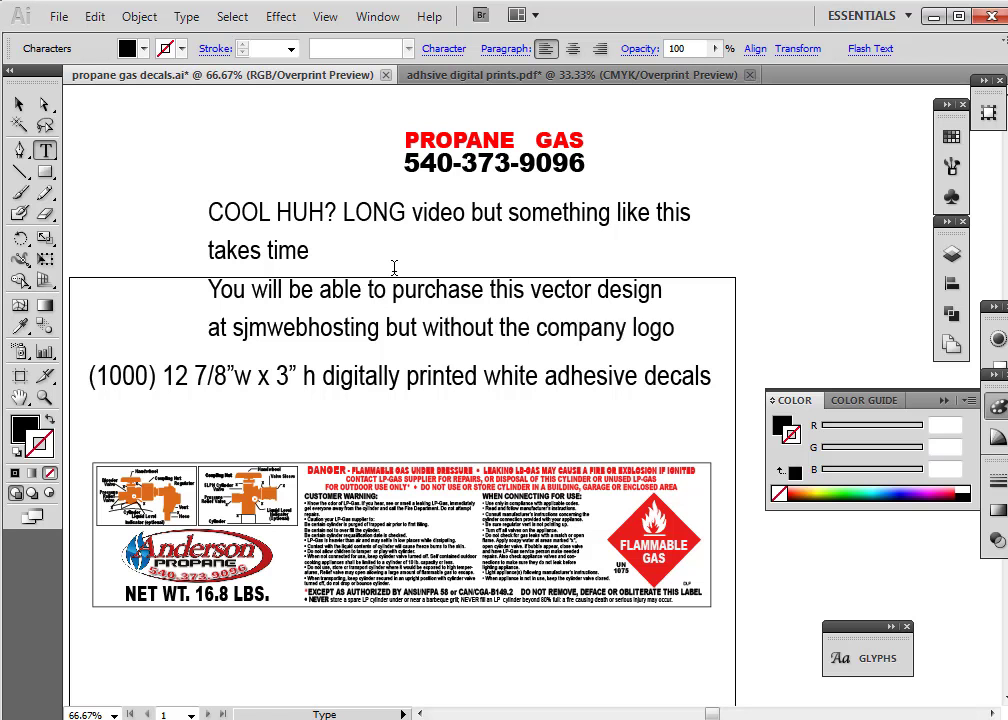
Continue the note with "you can add your logo and phone number and you are set" and, on a new line, "plus your website"
type("yoyou can")
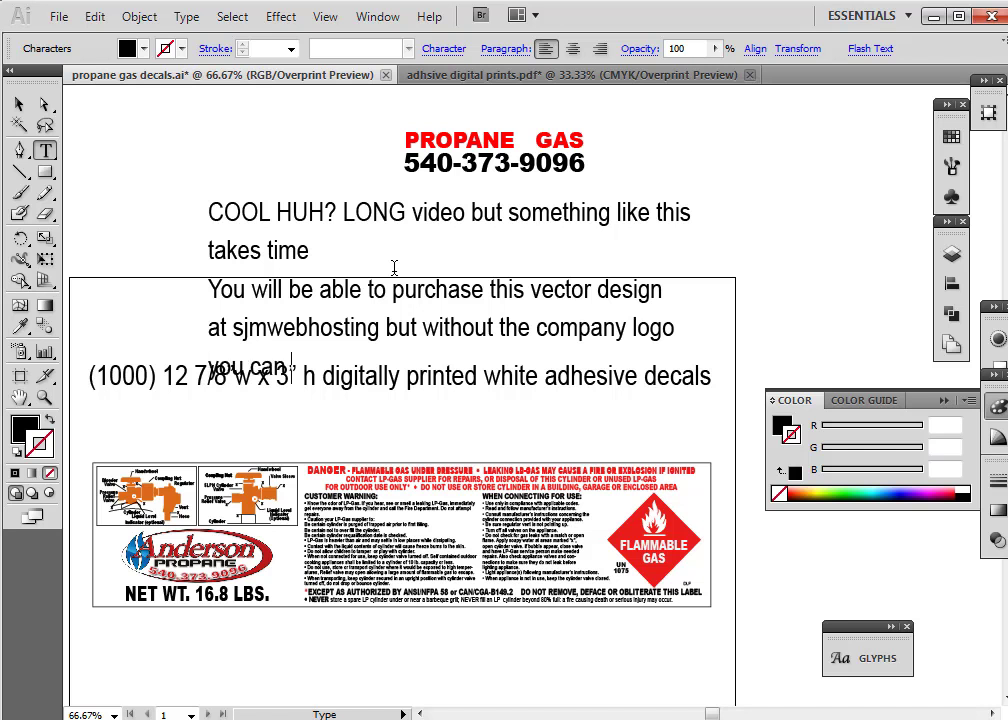
type(" add your logo")
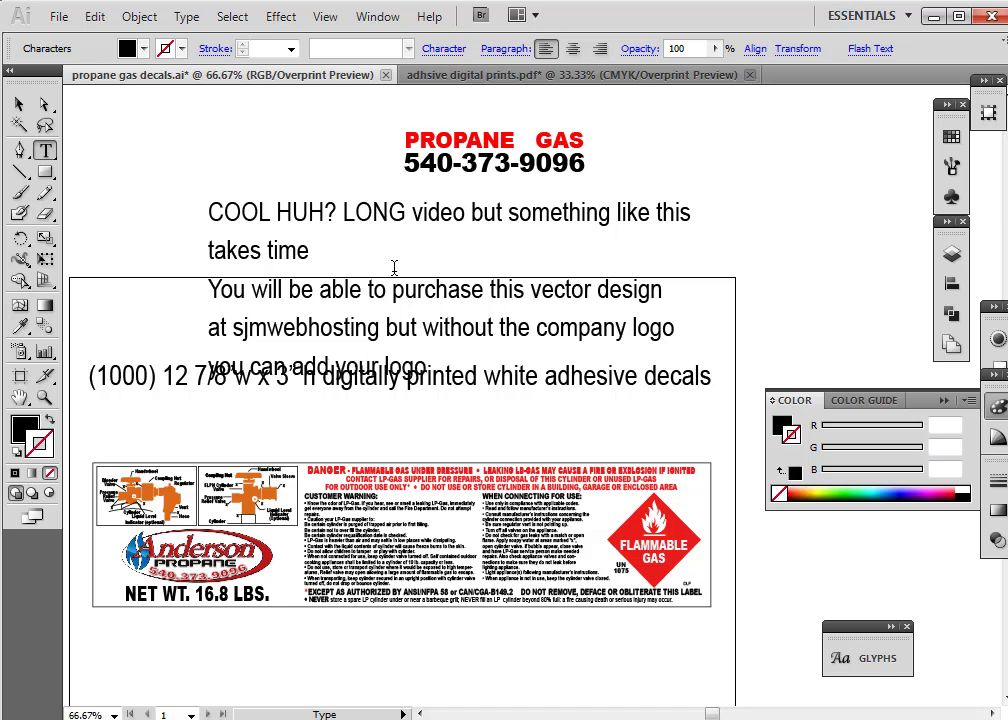
type(" and phone nu")
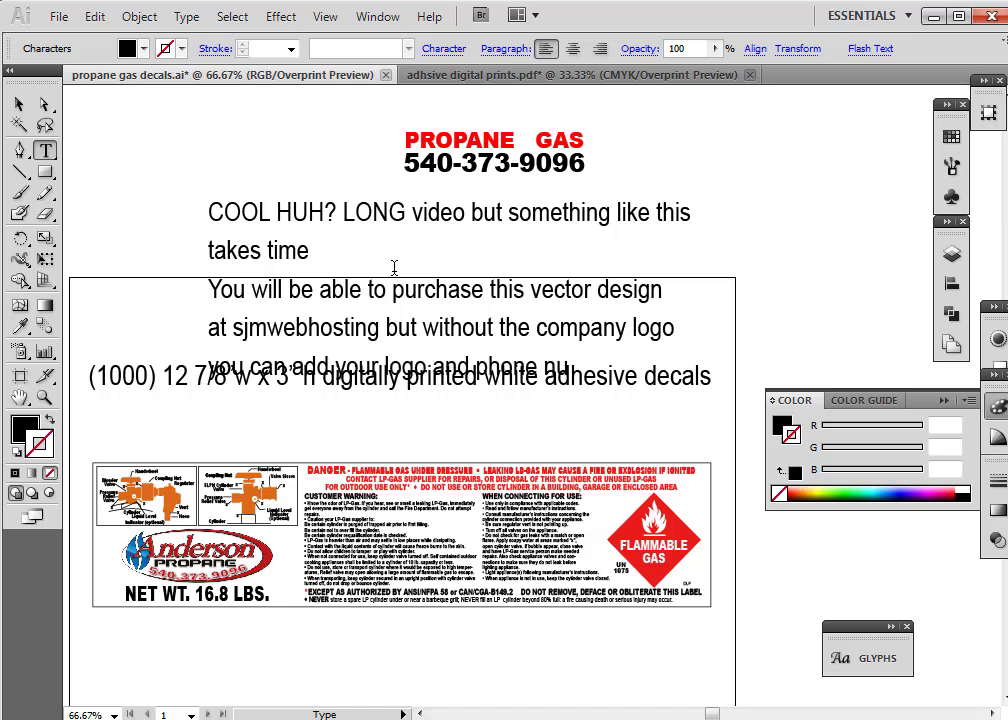
type("mber and")
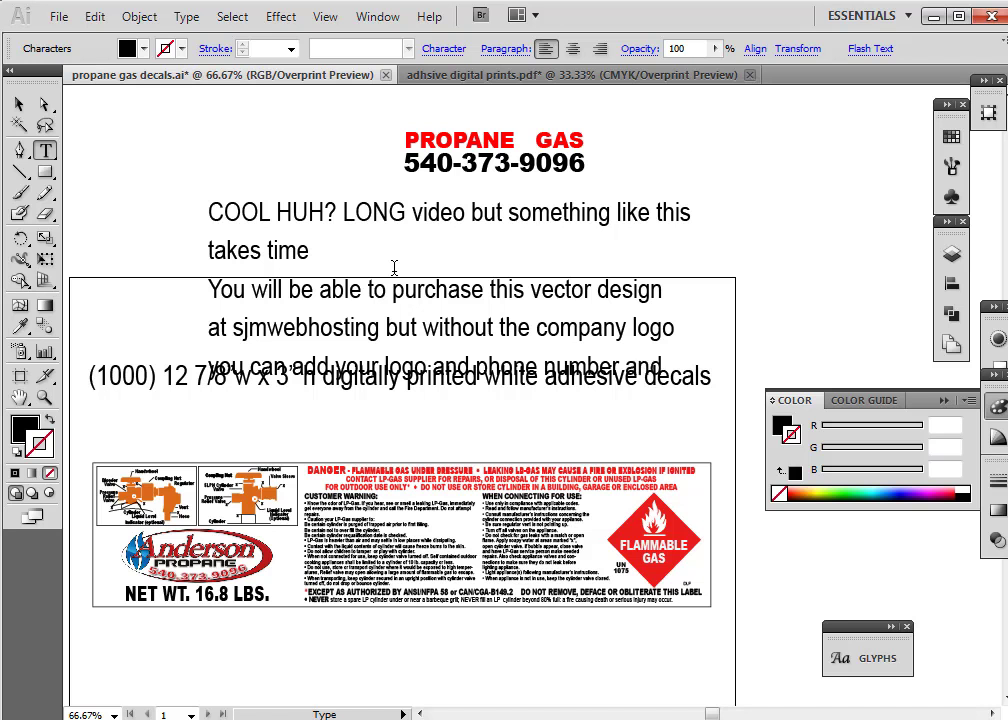
type(" you are set")
key("Return")
type("plus your w")
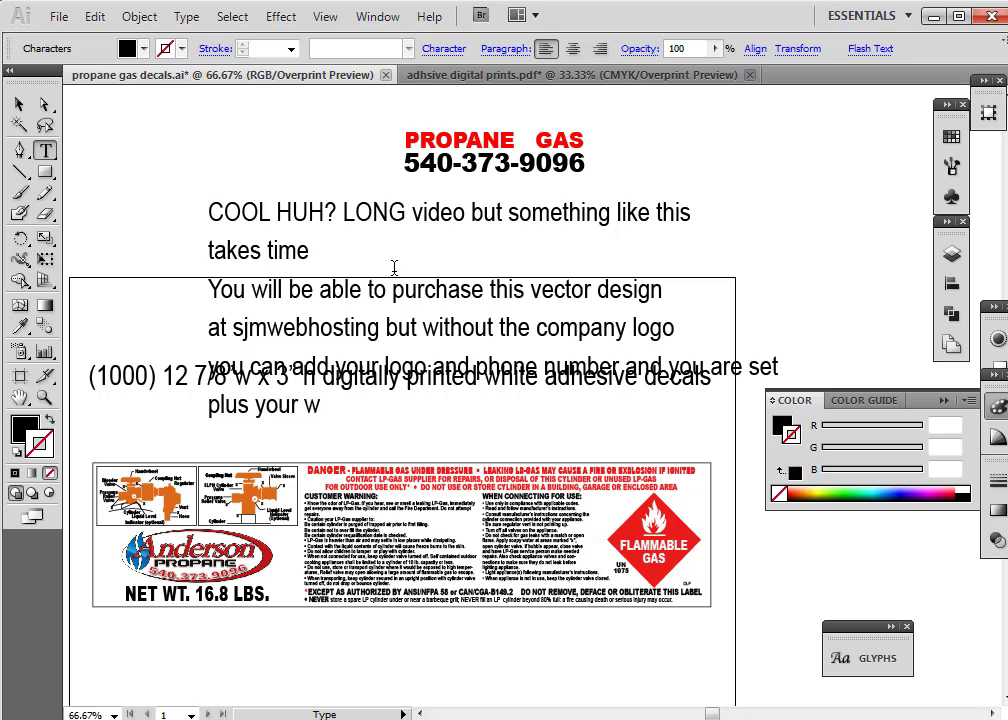
type("ebsite")
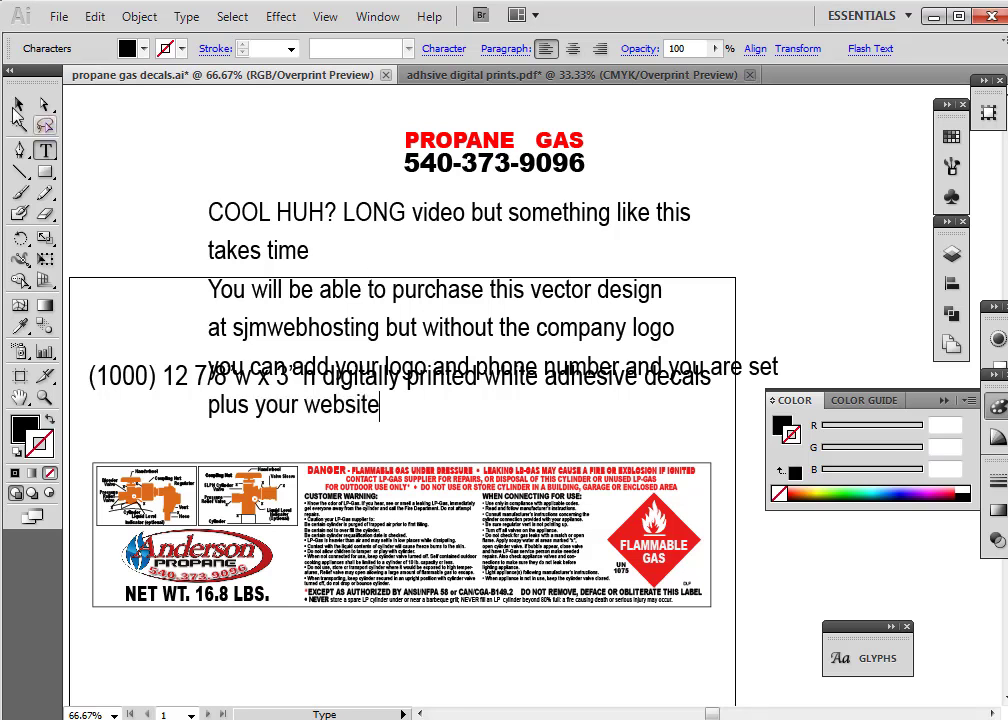
Move the whole note up and slightly left so it clears the order description line, and deselect it
left_click(18, 104)
left_click_drag(270, 288, 247, 217)
left_click(423, 393)
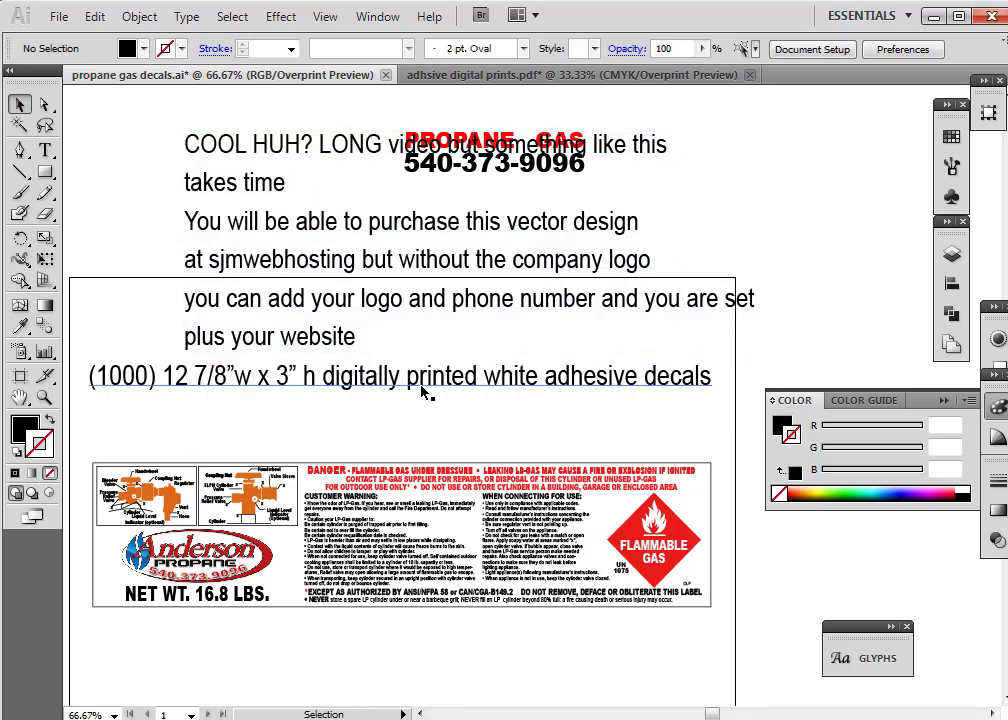
Add ".com" after "sjmwebhosting" in the note and highlight the complete web address
left_click(45, 150)
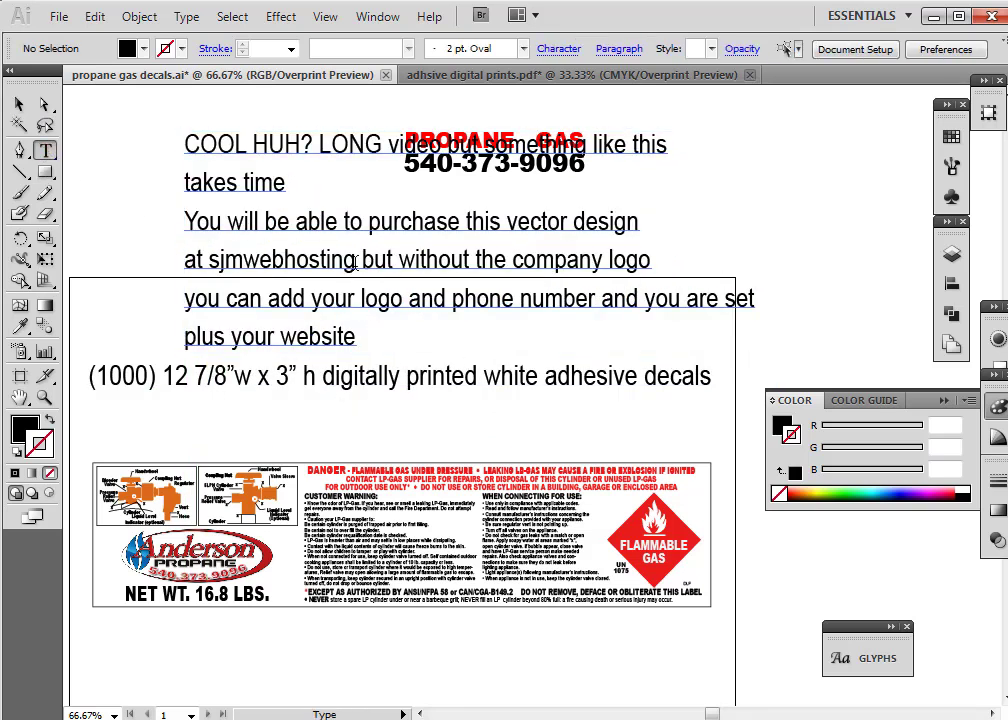
left_click(360, 259)
type(".com")
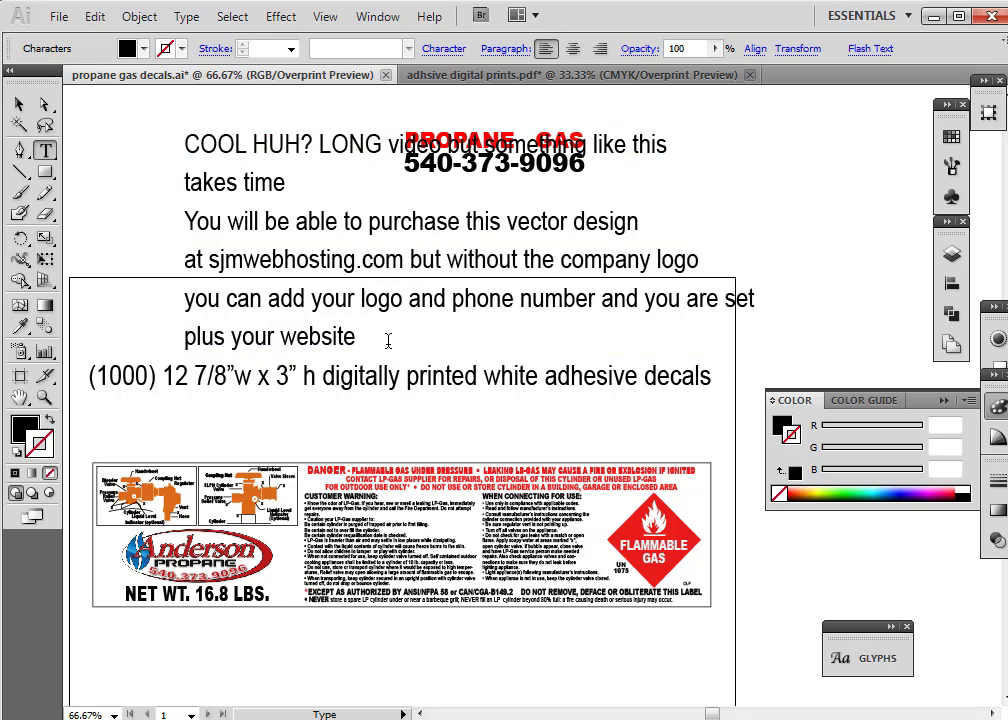
left_click_drag(404, 259, 208, 258)
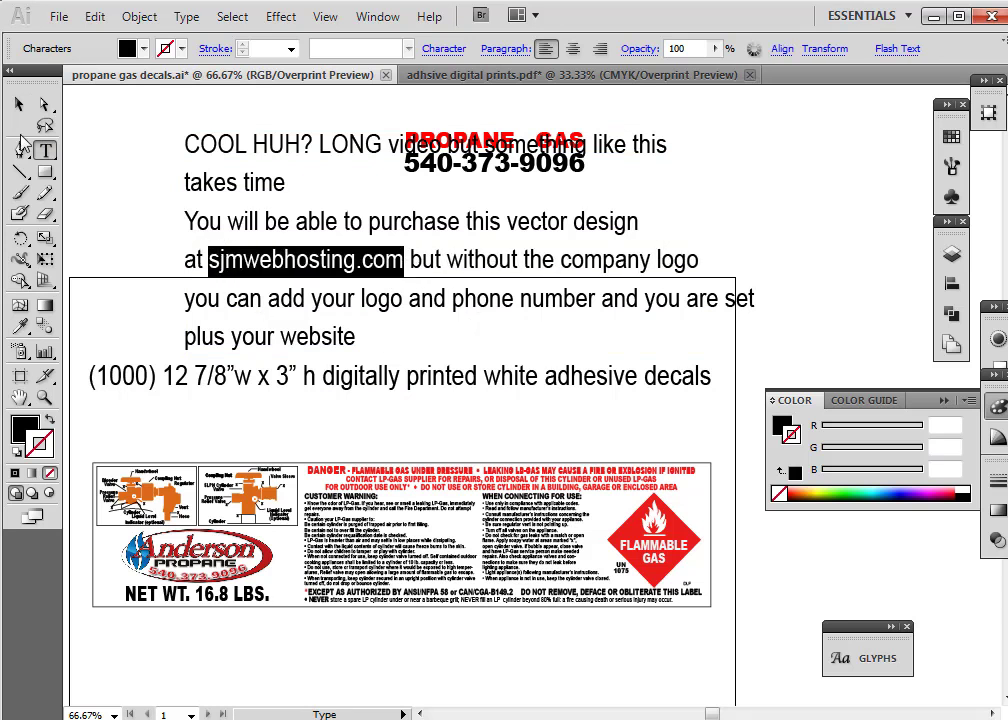
Delete the whole "COOL HUH?" note from above the label and save the document
left_click(18, 106)
left_click(161, 217)
left_click(295, 327)
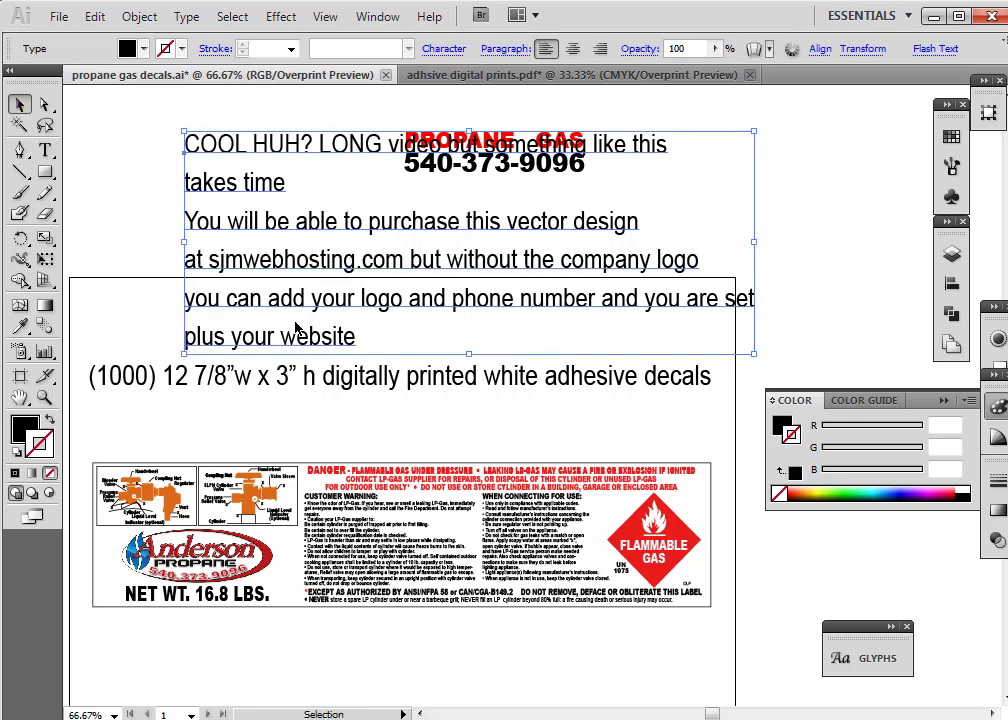
key("Delete")
left_click(57, 18)
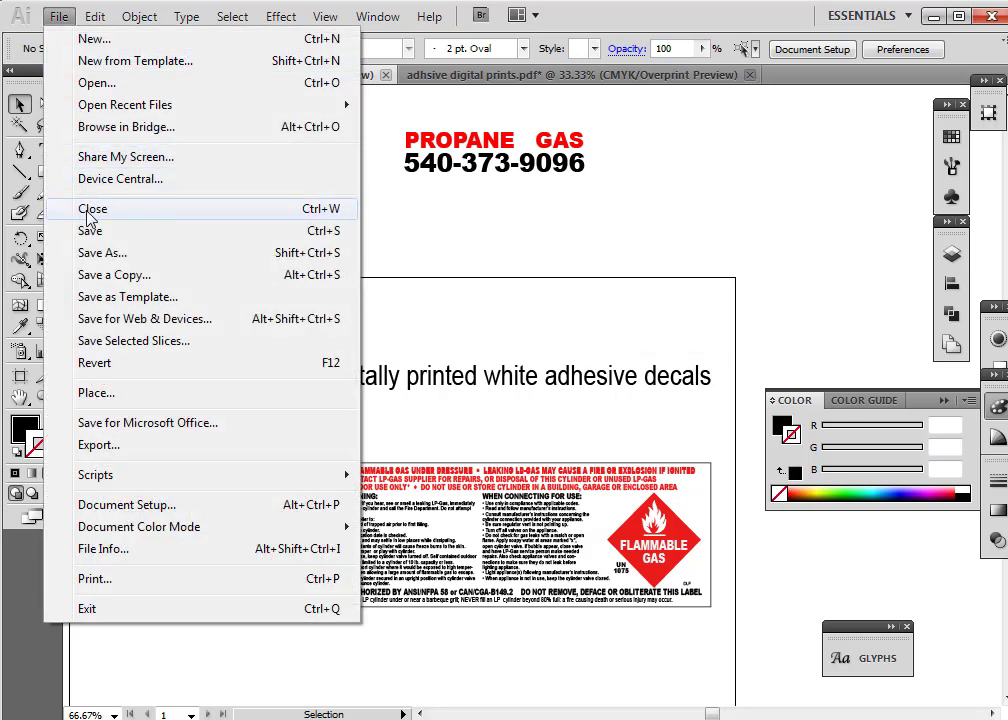
left_click(82, 231)
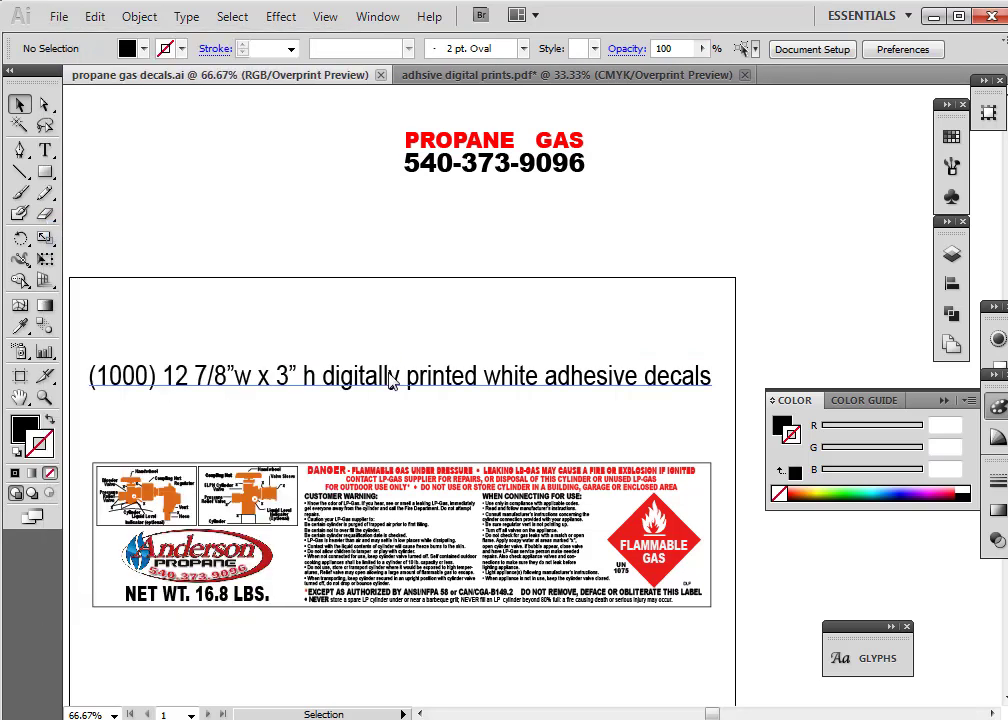